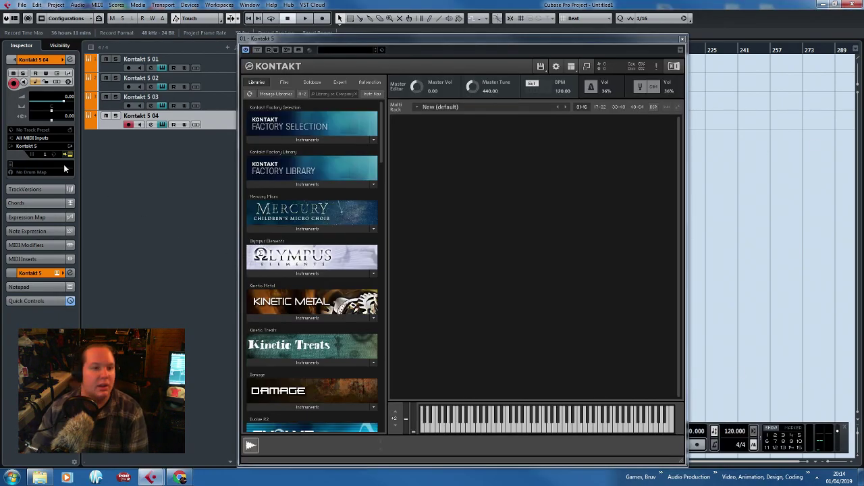
Load the Upright Intimate instrument from the Upright Piano library into the first track's Kontakt and close its window.
drag(379, 116, 378, 203)
click(311, 192)
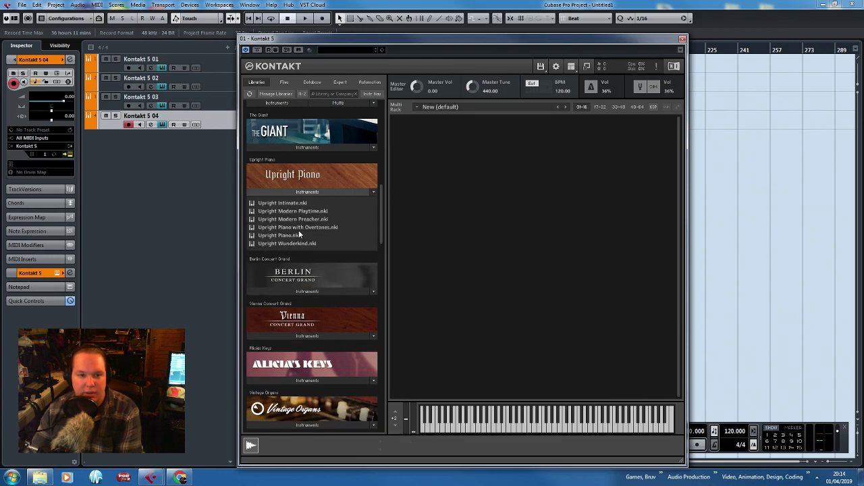
double_click(306, 204)
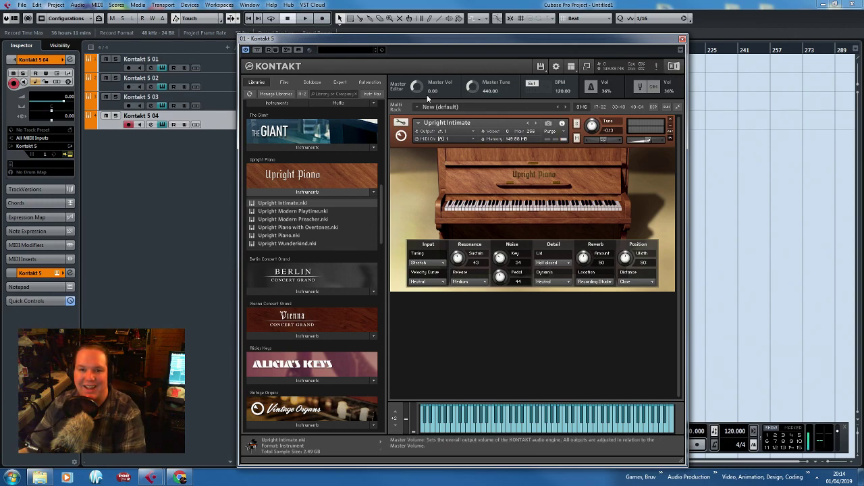
click(683, 39)
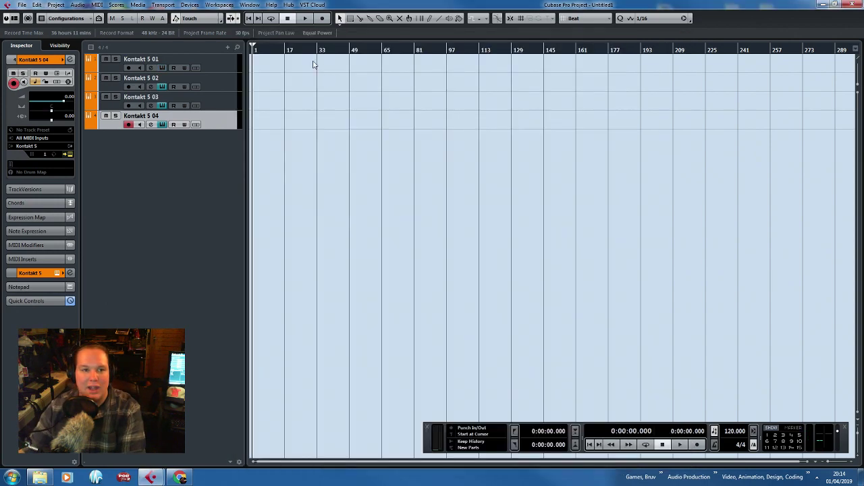
Rename the first track as Piano and increase the height of all four tracks together.
double_click(157, 60)
text(Piano)
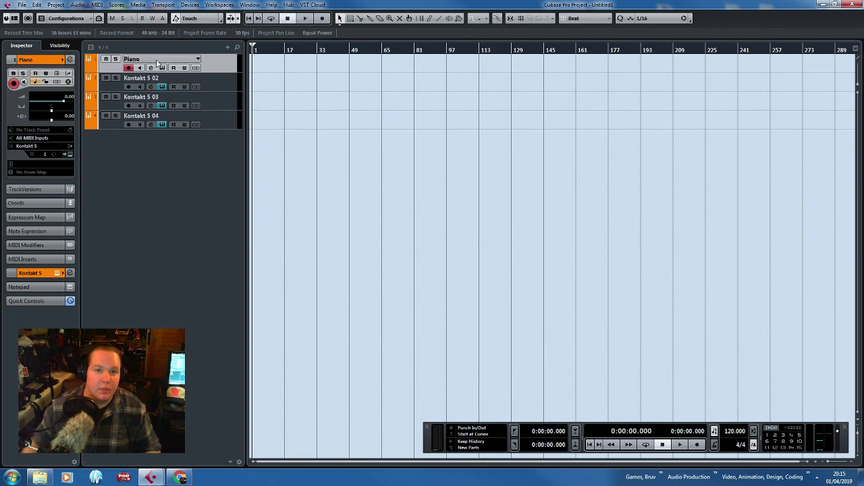
key(Return)
shift+click(228, 116)
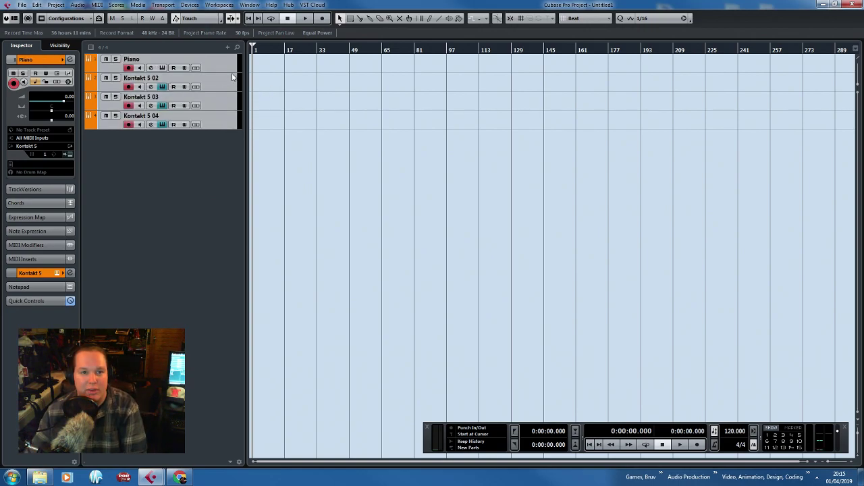
drag(232, 70, 232, 100)
Rename the second track as Upright Bass.
click(159, 106)
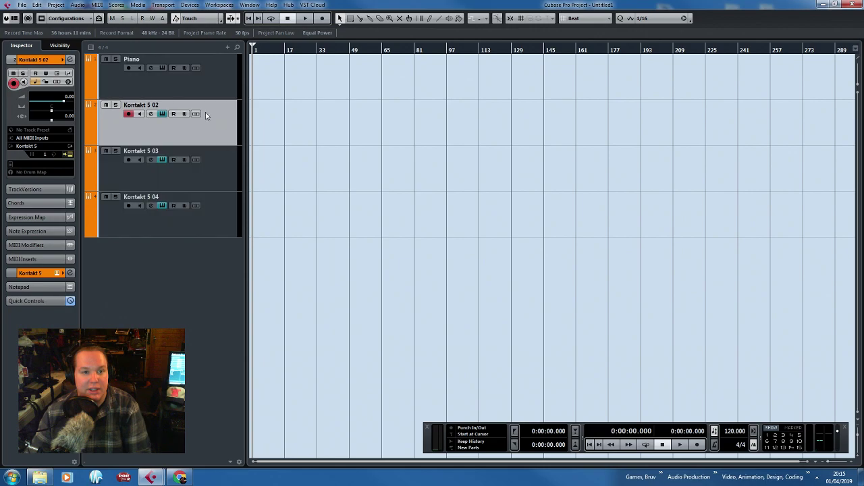
double_click(158, 106)
text(B)
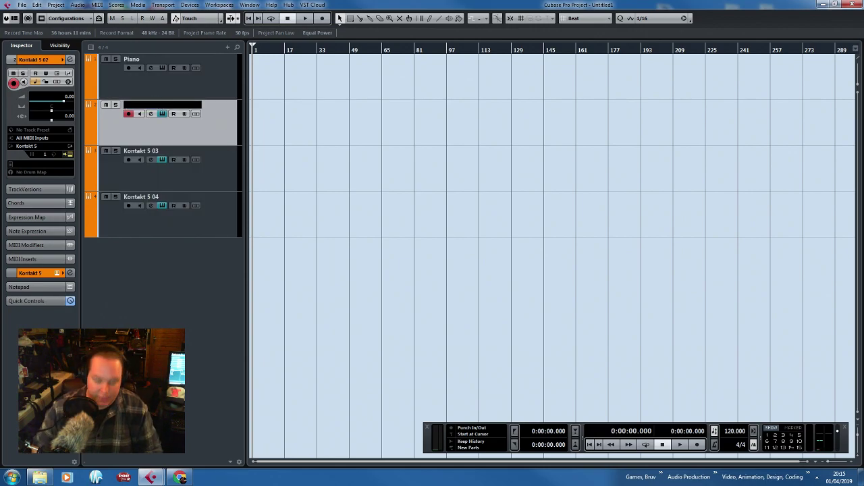
text(pright Bass)
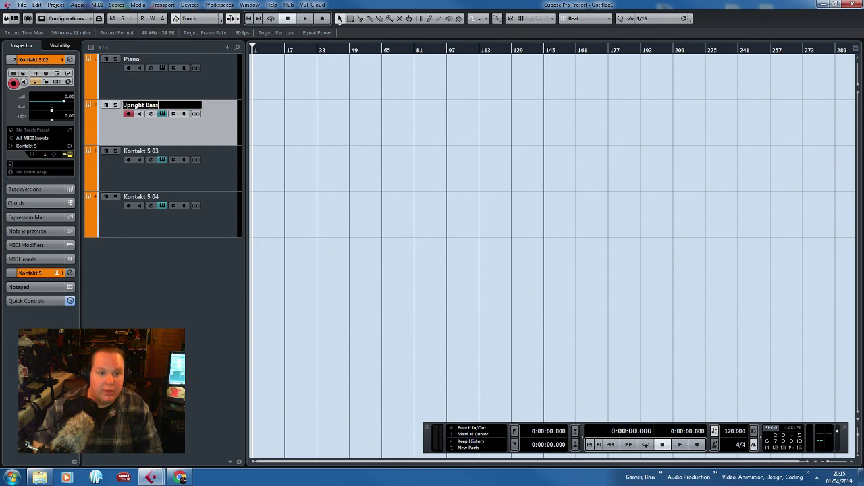
key(Return)
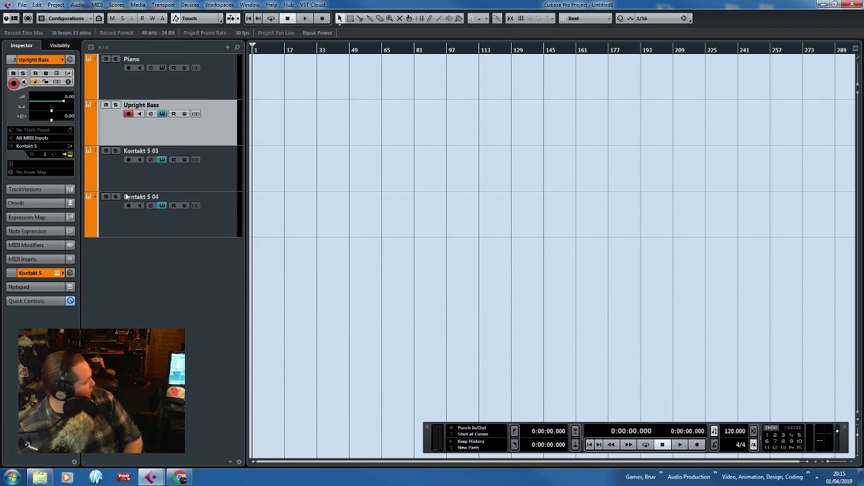
Rename the third track as Organ and the fourth track as Drums.
double_click(147, 151)
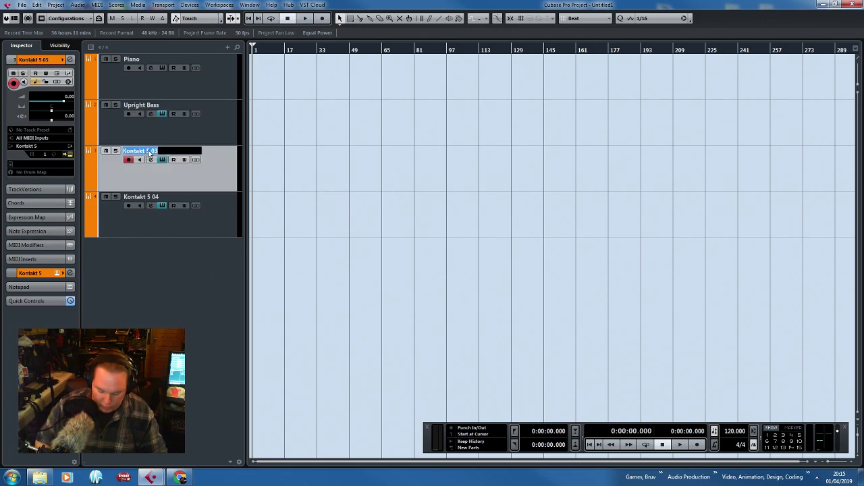
text(Organ)
key(Return)
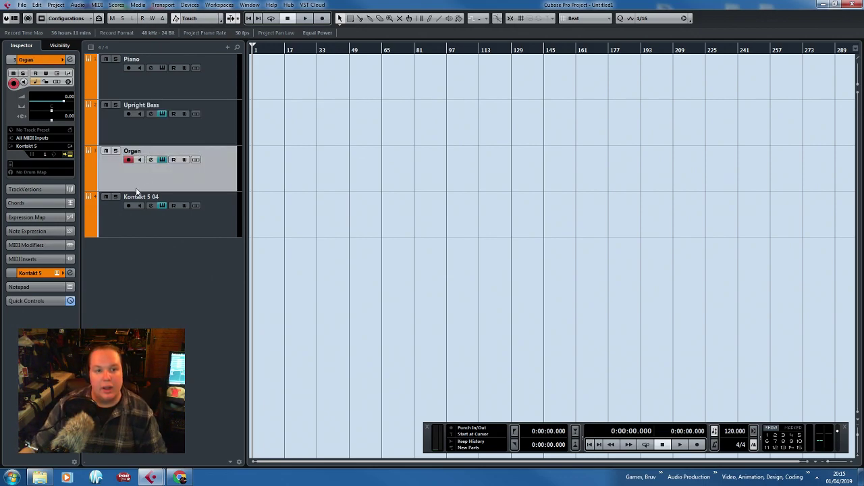
double_click(136, 193)
text(Drums)
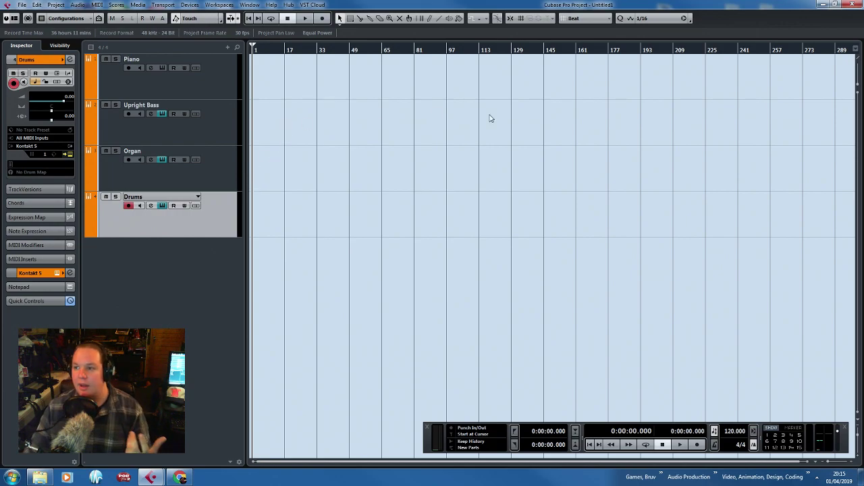
Reposition the Drums track's Kontakt window and browse its libraries to the Abbey Road drummer collections.
drag(863, 39, 473, 86)
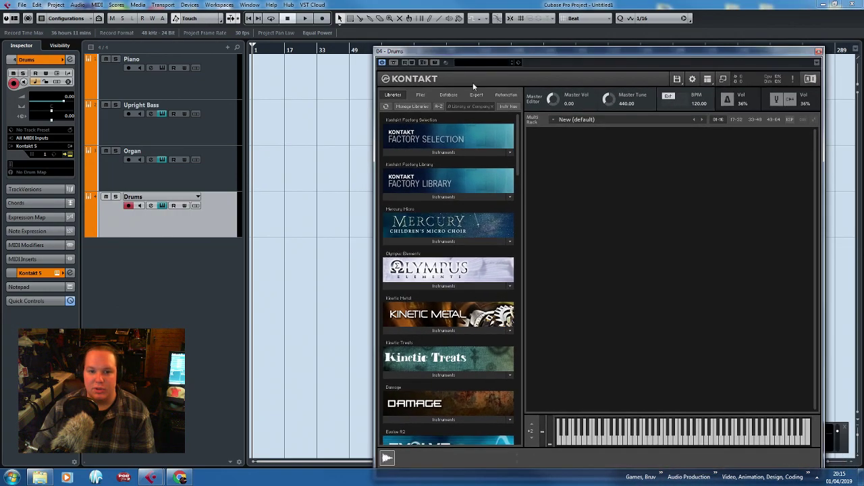
drag(517, 132, 499, 437)
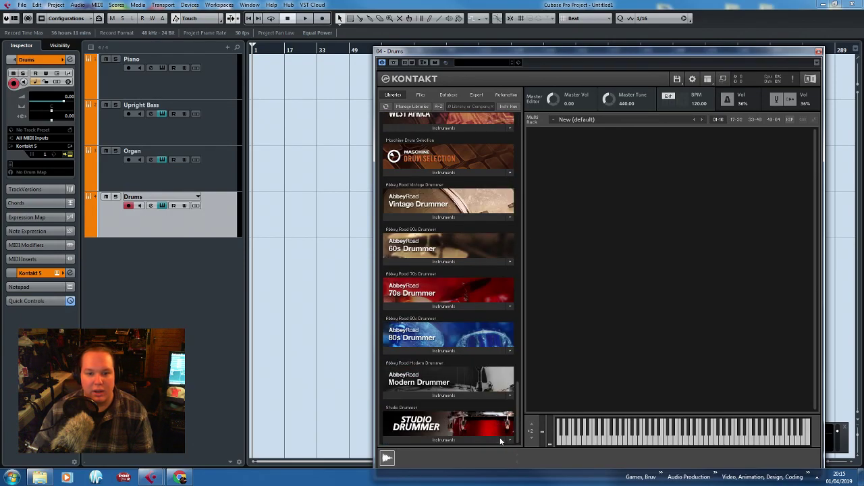
click(439, 261)
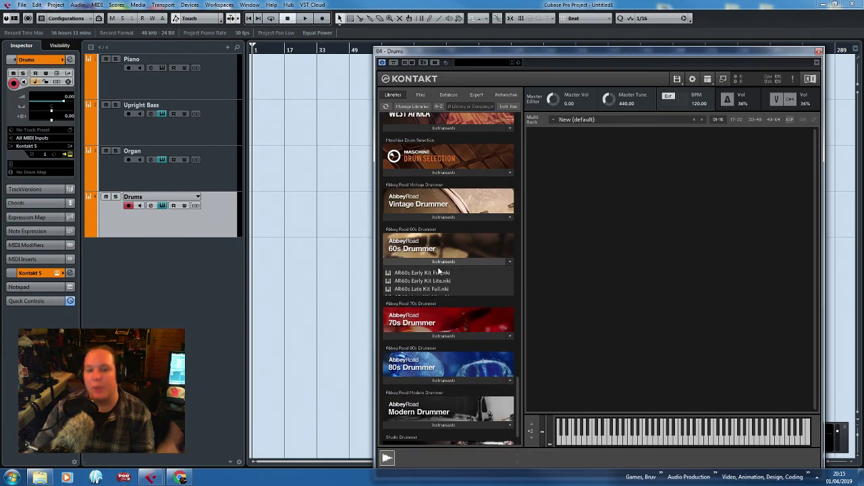
click(445, 274)
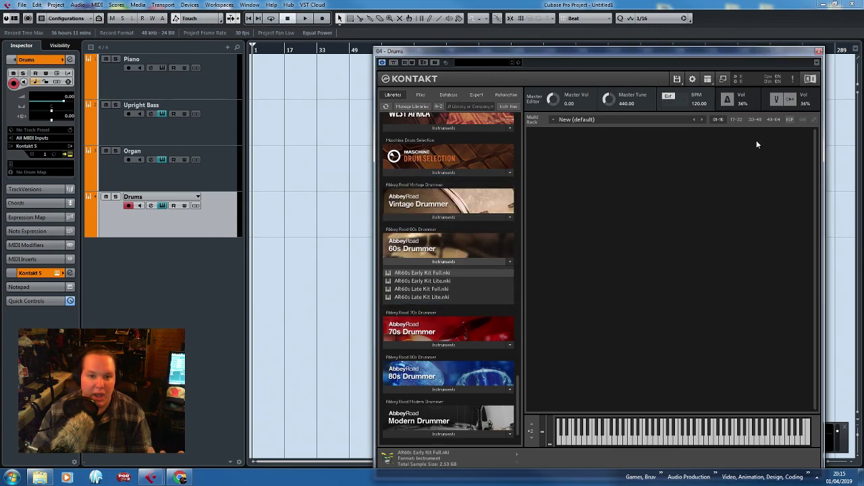
click(807, 135)
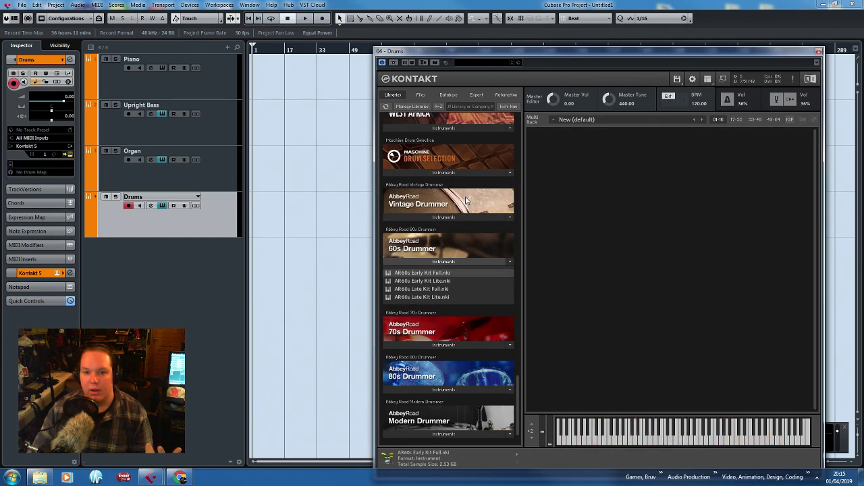
Load Ebony Kit - Full from Abbey Road Vintage Drummer, set its mixer preset to New Orleans Jazz, and close the window.
click(445, 217)
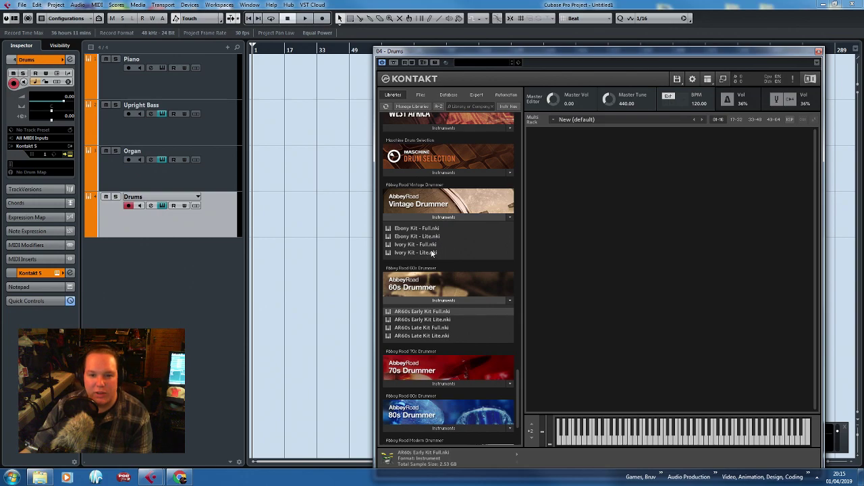
double_click(437, 229)
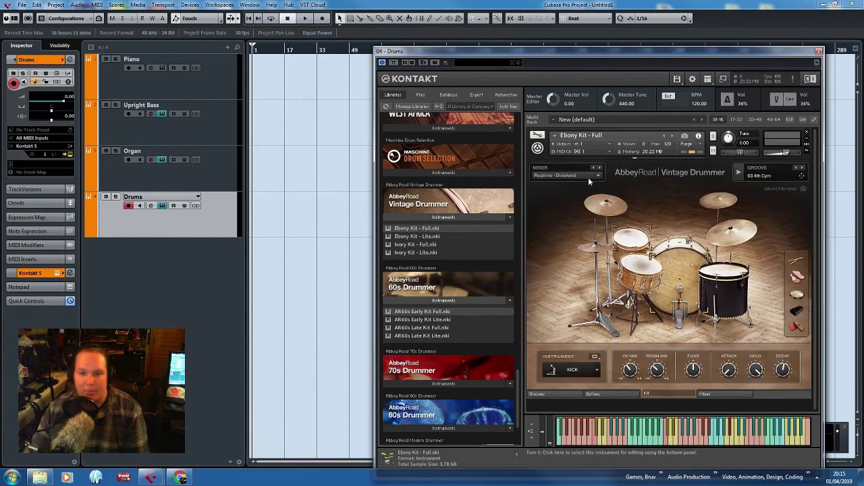
click(588, 178)
click(579, 192)
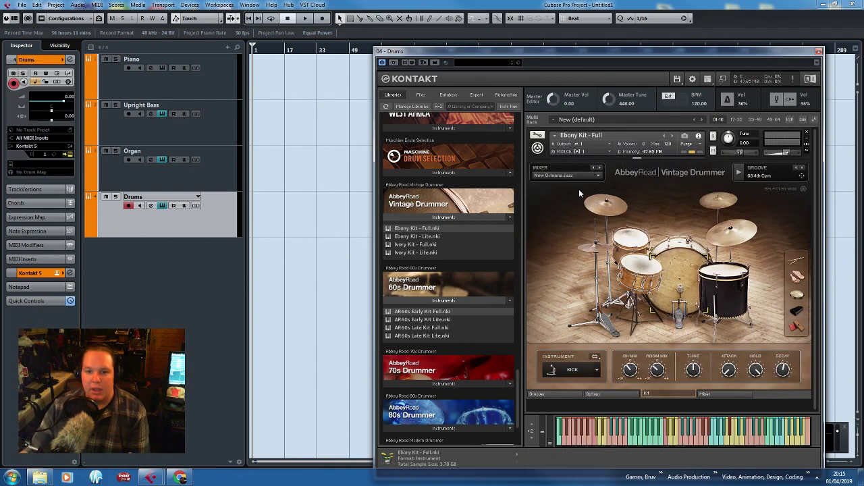
click(819, 51)
Load the Oblighetto instrument from the Jazz folder of the Vintage Organs library into the Organ track's Kontakt.
click(340, 192)
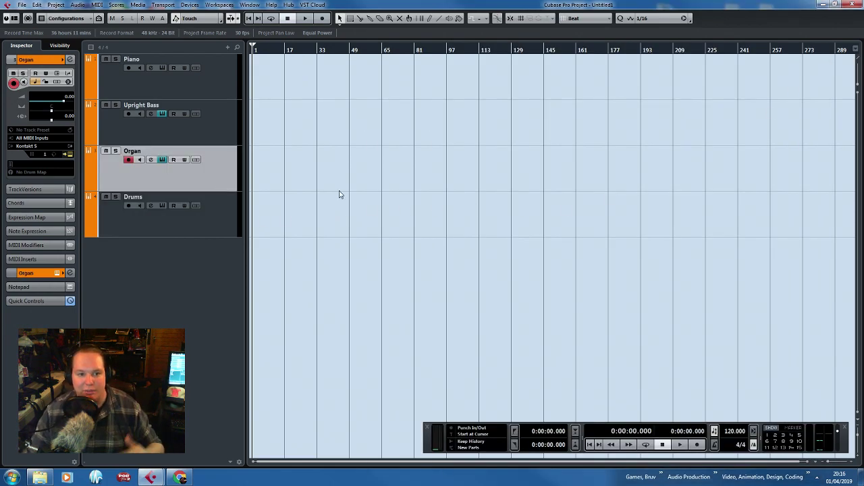
drag(511, 56, 417, 22)
scroll(466, 110, down, 8)
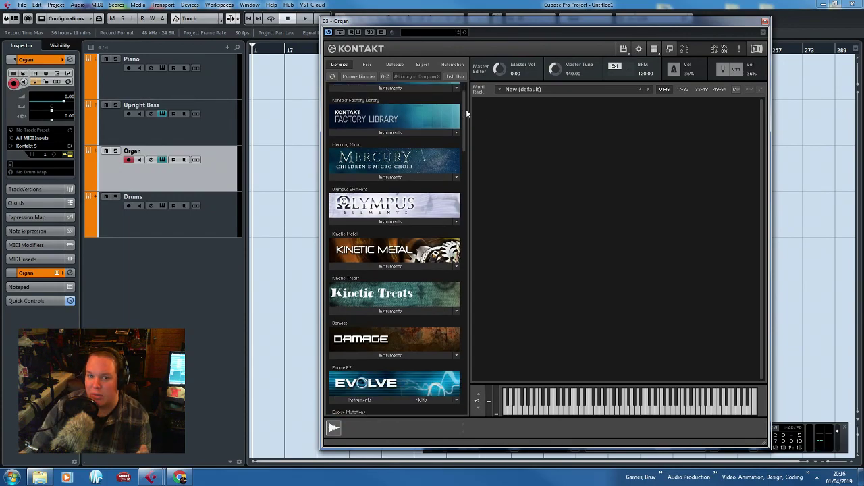
scroll(470, 163, up, 2)
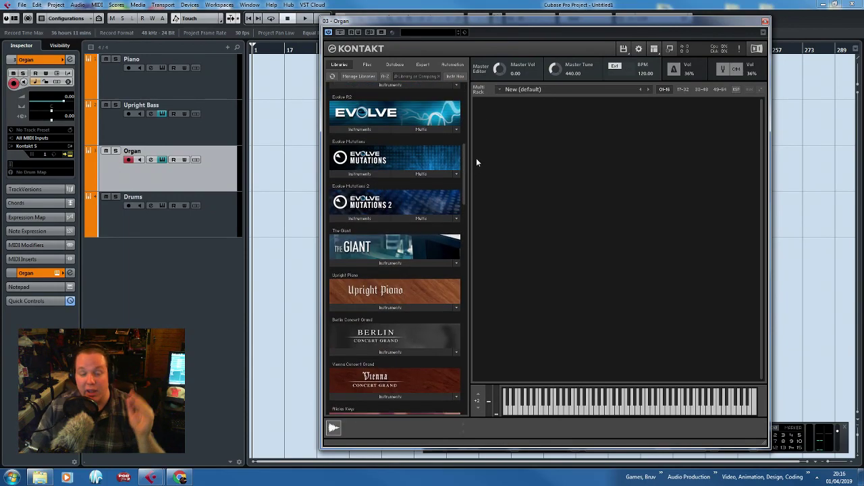
scroll(478, 167, down, 3)
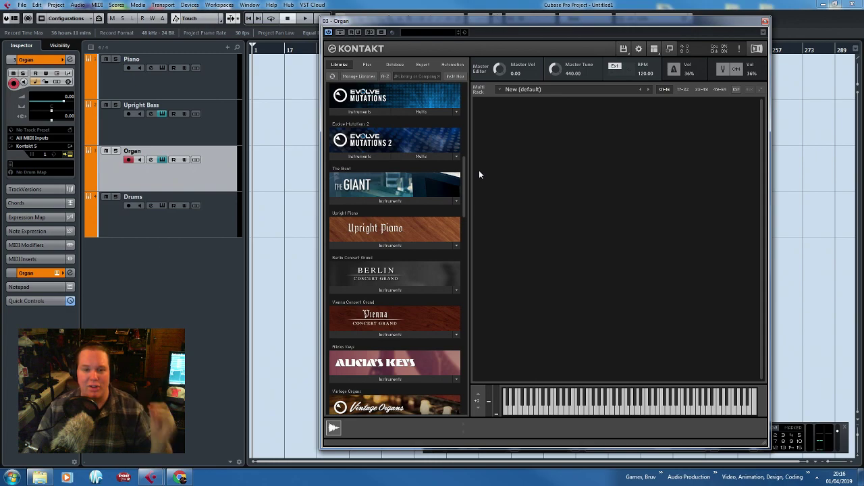
scroll(479, 223, down, 15)
scroll(480, 270, up, 2)
scroll(503, 240, up, 3)
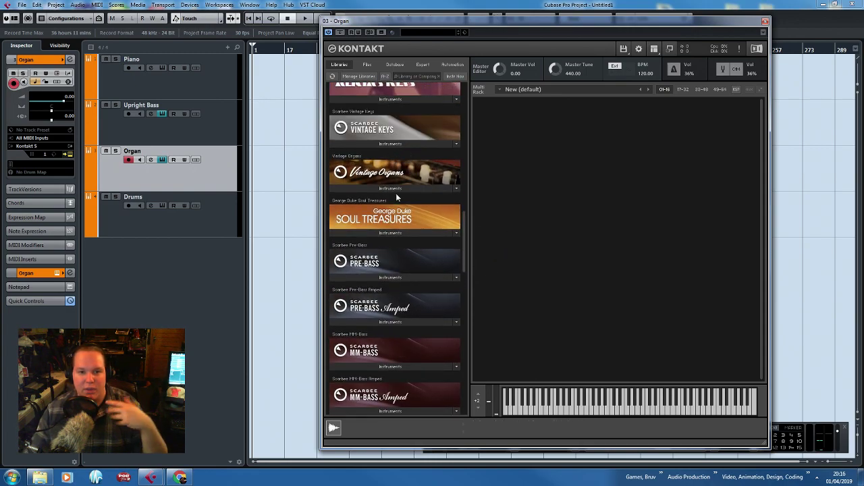
click(388, 188)
double_click(375, 201)
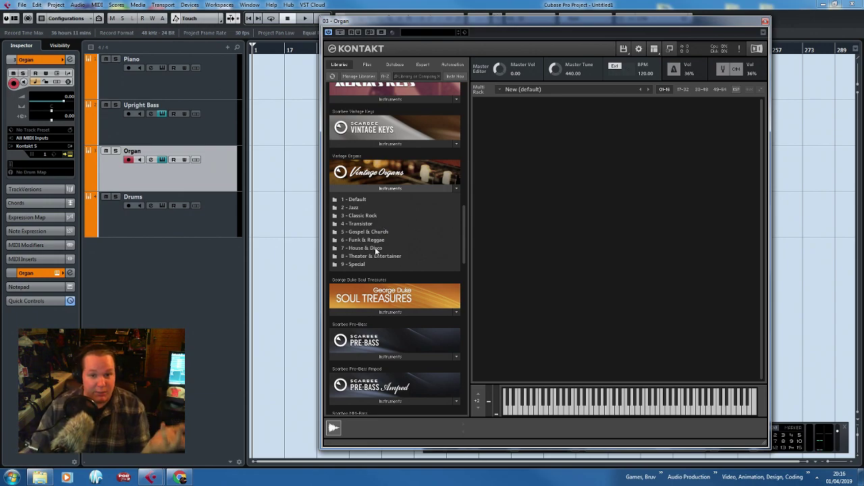
double_click(354, 208)
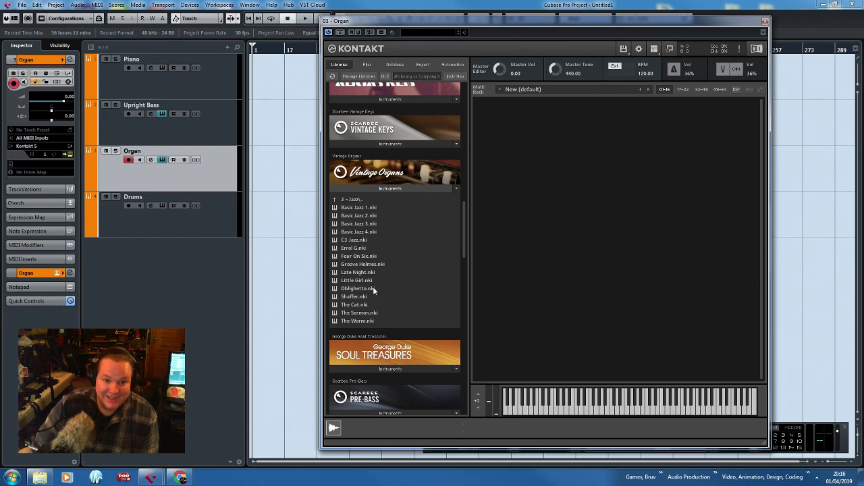
double_click(357, 288)
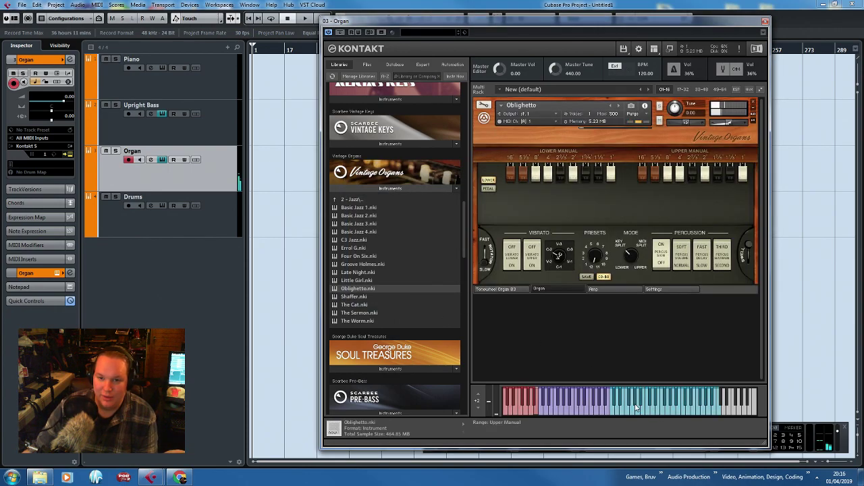
Audition Oblighetto on the virtual keyboard while switching between its organ presets, and close the instrument window.
click(621, 407)
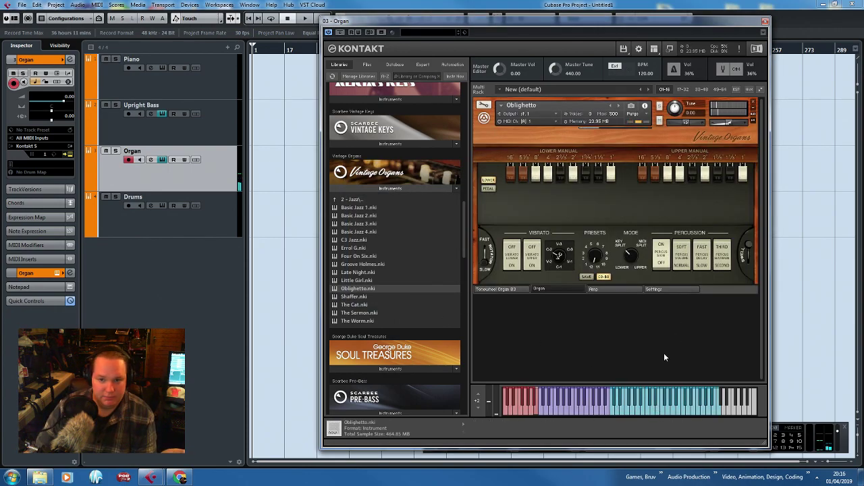
drag(594, 255, 598, 291)
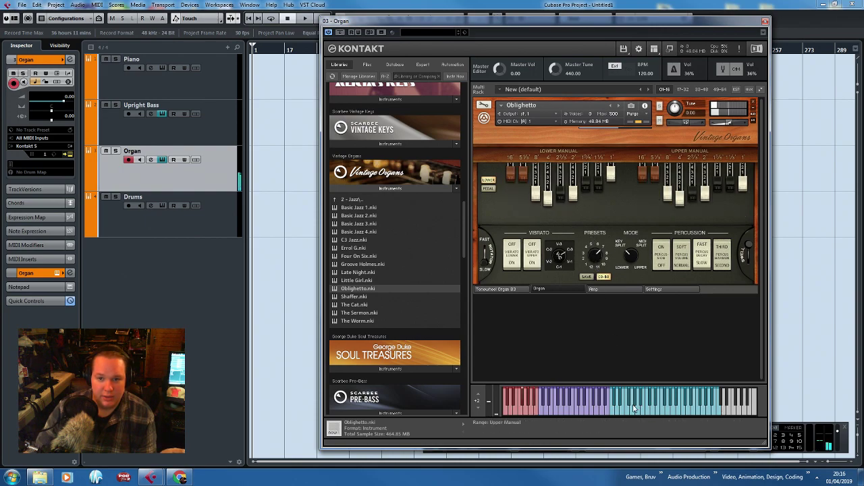
drag(633, 408, 623, 407)
drag(597, 259, 605, 282)
click(646, 411)
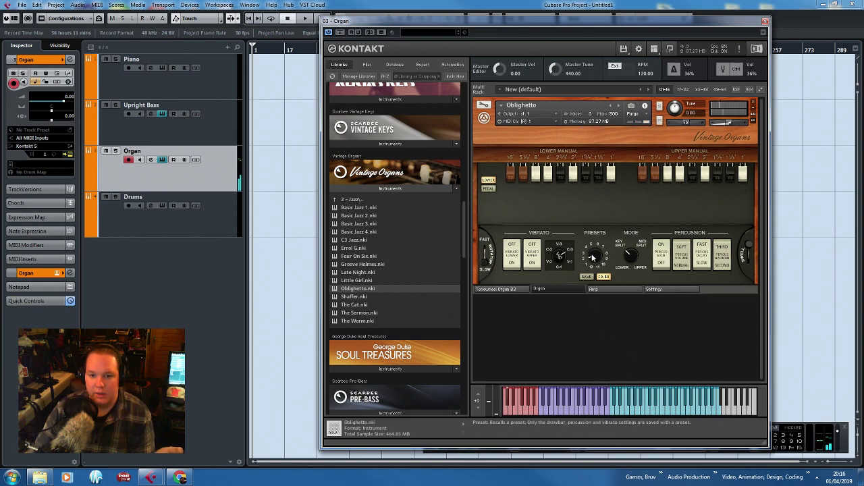
click(765, 21)
Load the Upright Bass instrument from the Band folder of Kontakt Factory Selection into the Upright Bass track's Kontakt.
click(221, 120)
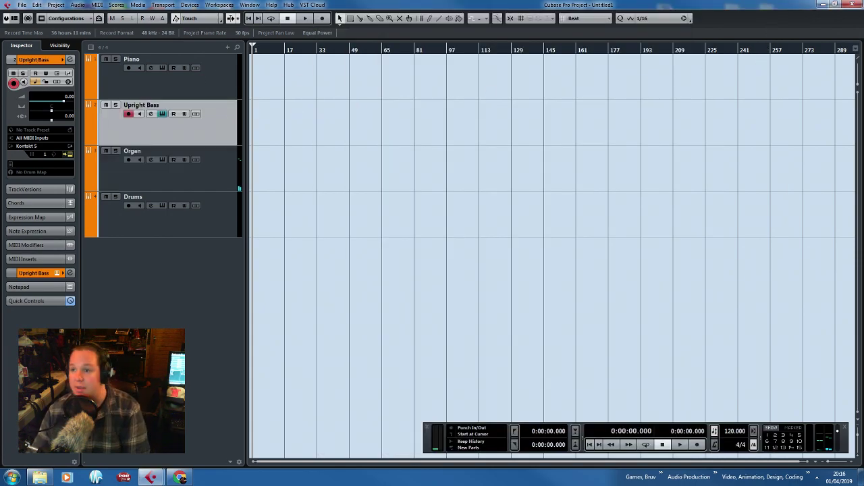
drag(644, 60, 468, 23)
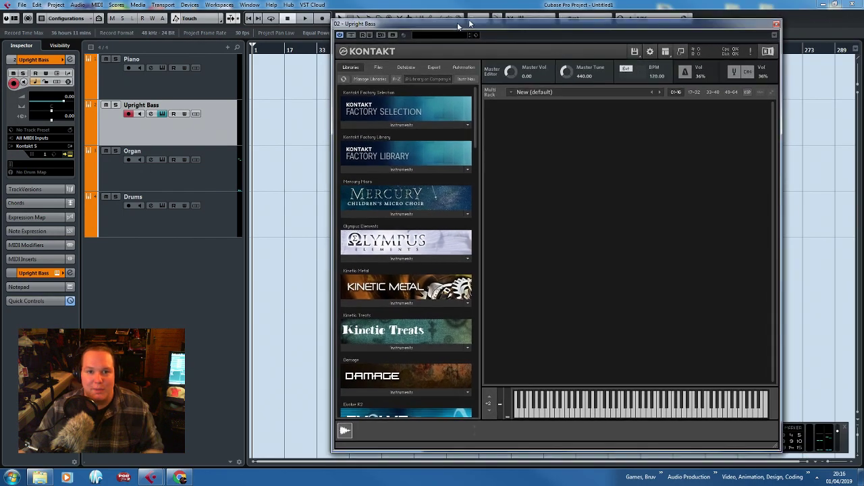
click(434, 125)
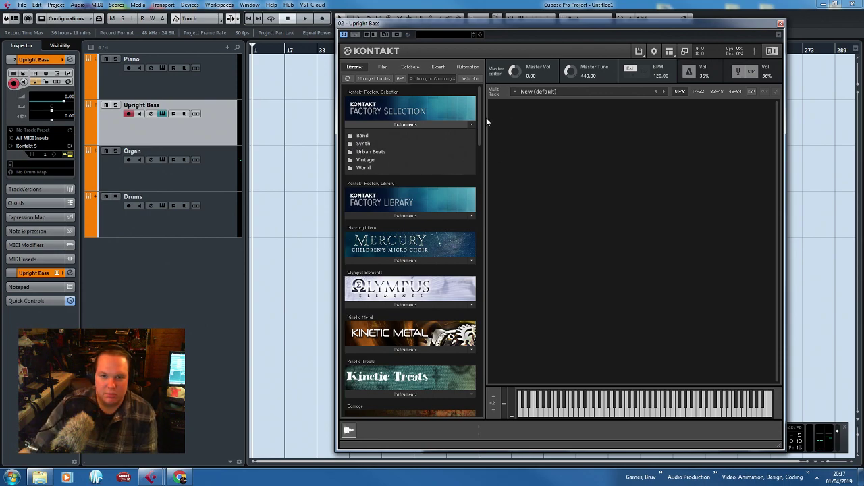
click(368, 137)
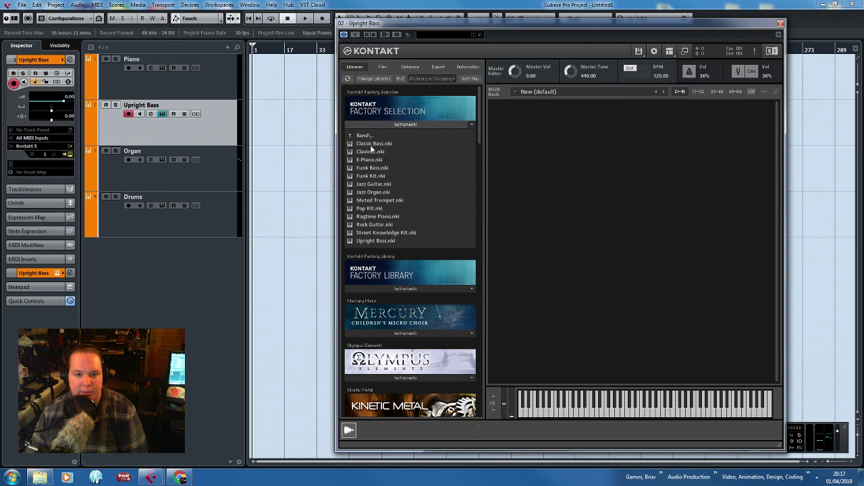
double_click(375, 241)
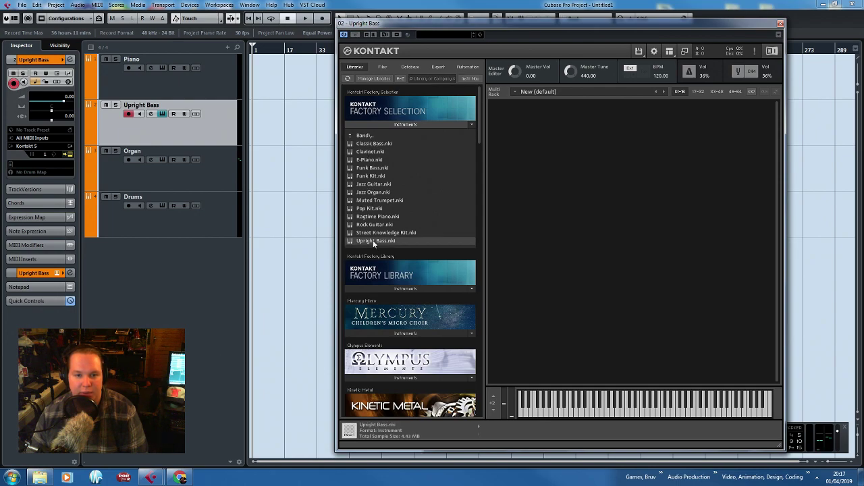
Audition the loaded bass on the virtual keyboard, close the instrument window, and select the Piano track.
drag(593, 407, 570, 408)
click(780, 25)
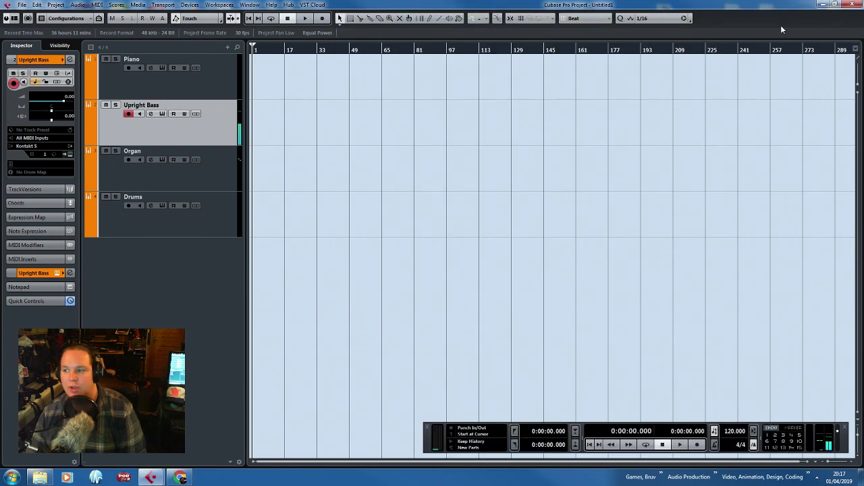
key(Up)
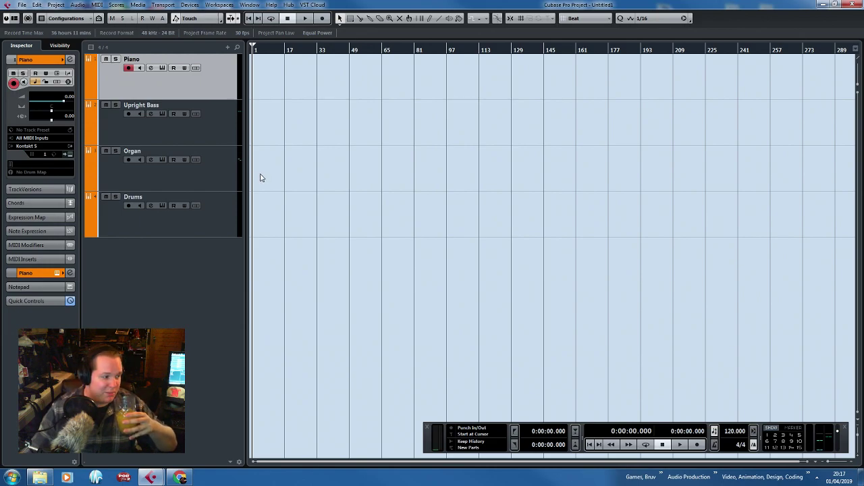
Switch to Windows Explorer and open the Finished Samples folder inside A Year Later's Music Project Files, positioning the window over the project.
click(150, 478)
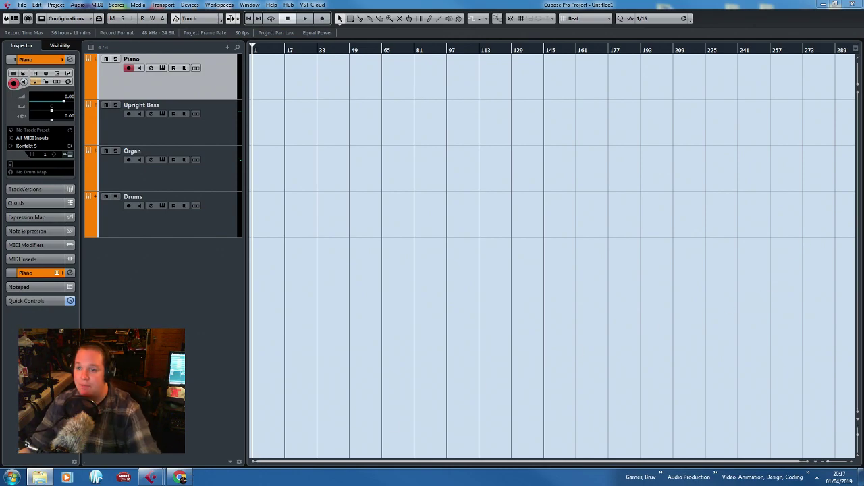
drag(863, 138, 427, 70)
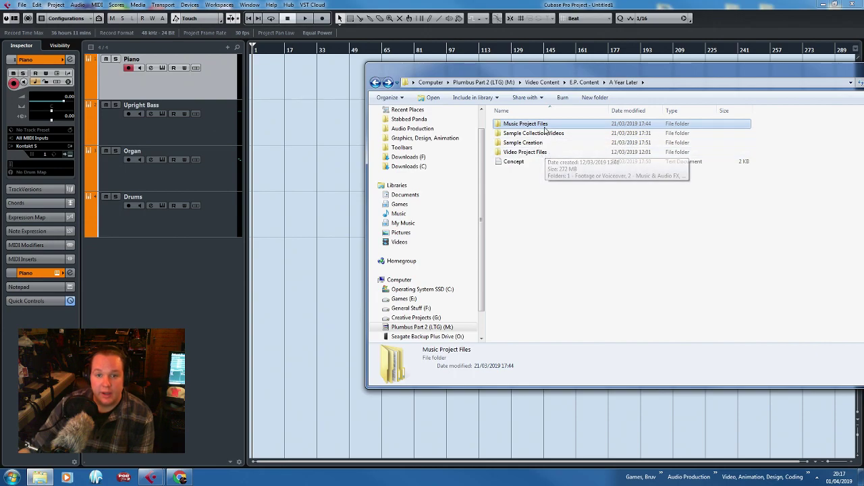
double_click(533, 124)
double_click(536, 128)
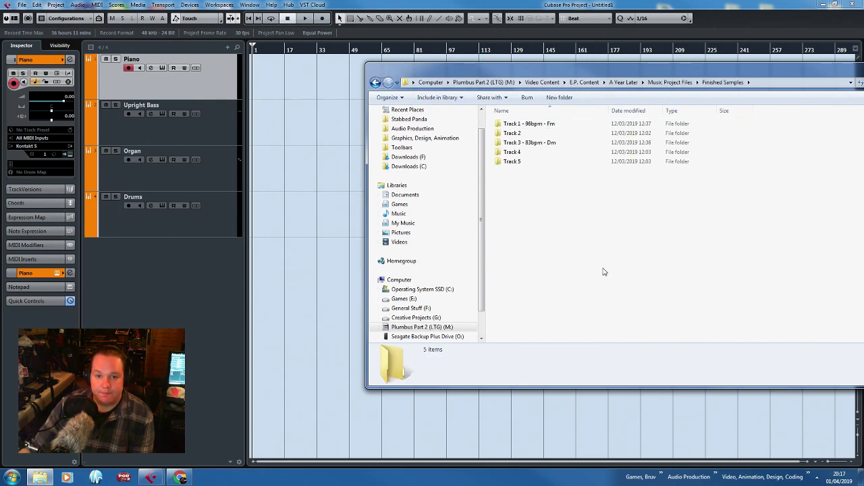
drag(530, 68, 407, 93)
Check the Track 3 - 83bpm - Dm folder and play 96bpm Fm - Hook from the Track 1 folder at a raised volume.
click(418, 170)
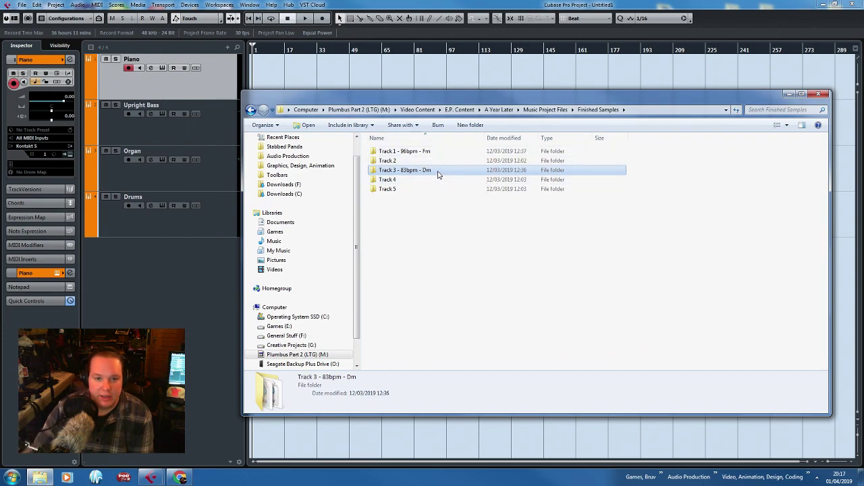
double_click(437, 172)
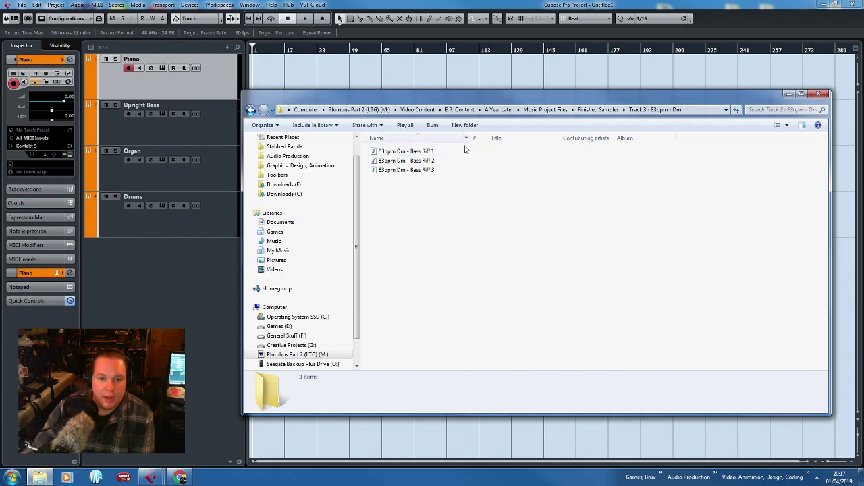
double_click(405, 151)
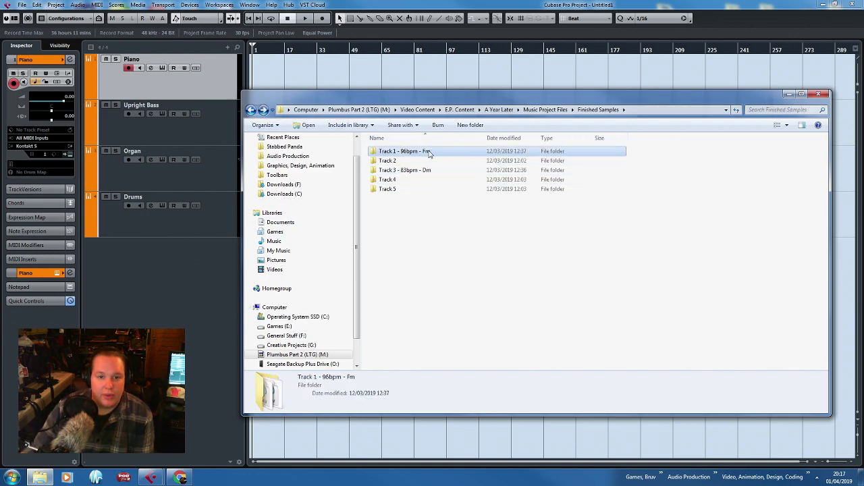
click(424, 152)
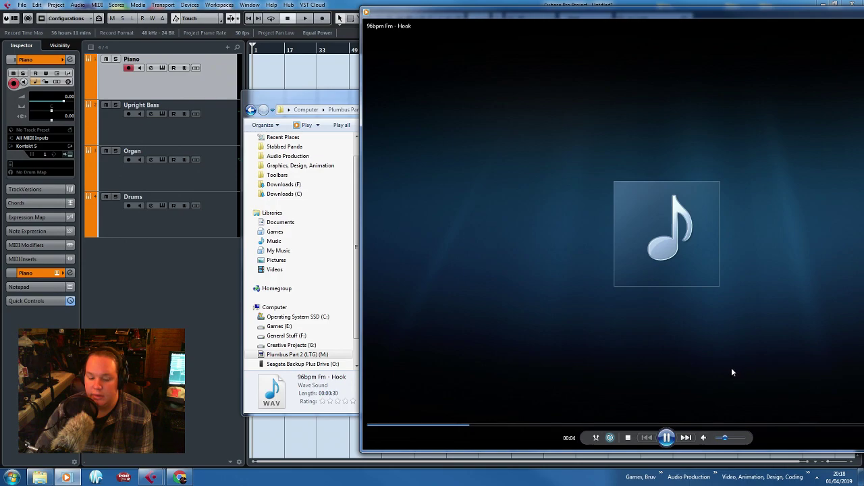
drag(726, 437, 739, 439)
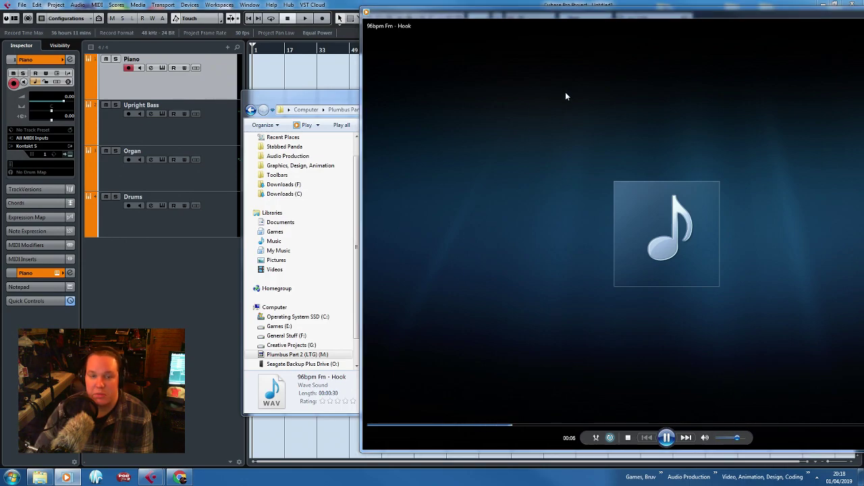
Play 83bpm Dm - Bass Riff 2 from the Track 3 folder at a lowered volume and return to the file list.
click(359, 113)
click(251, 110)
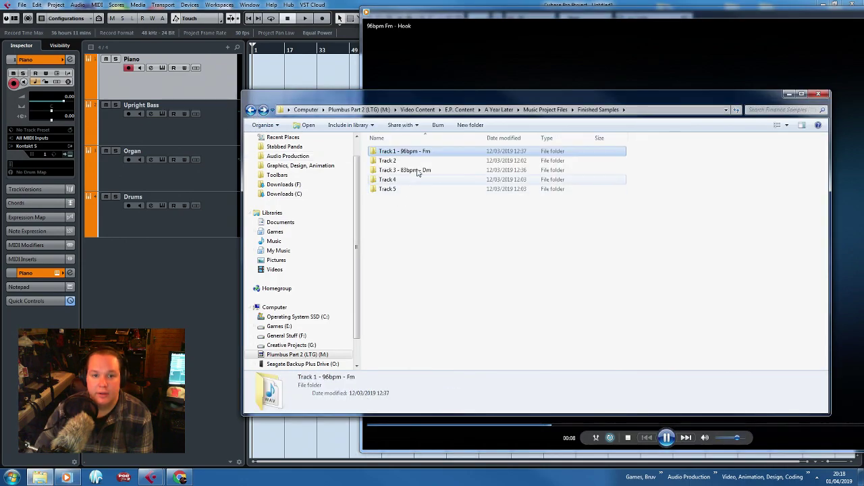
double_click(408, 170)
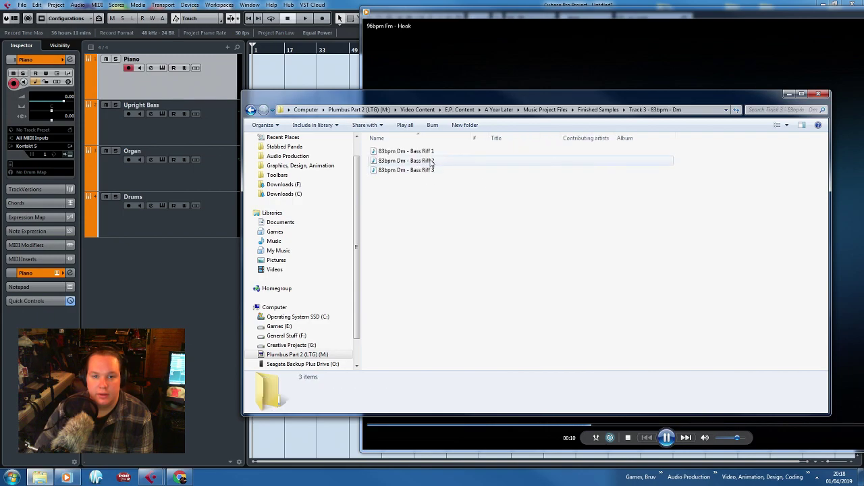
double_click(431, 162)
drag(738, 441, 729, 440)
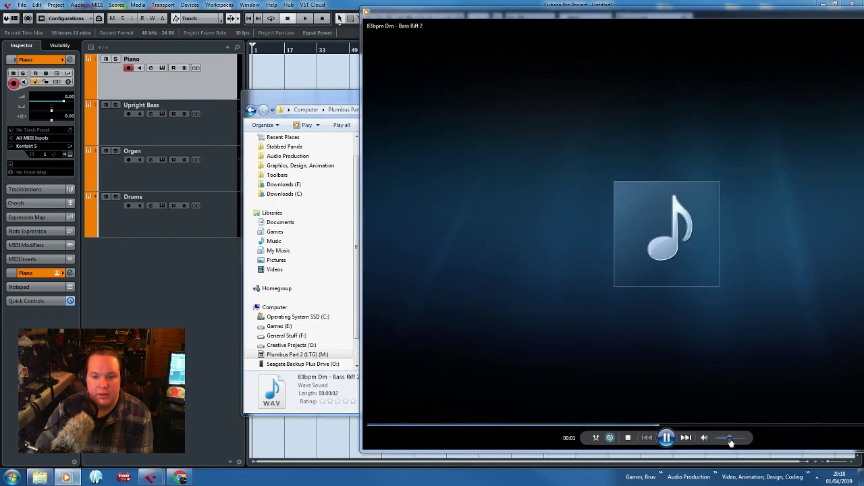
click(349, 100)
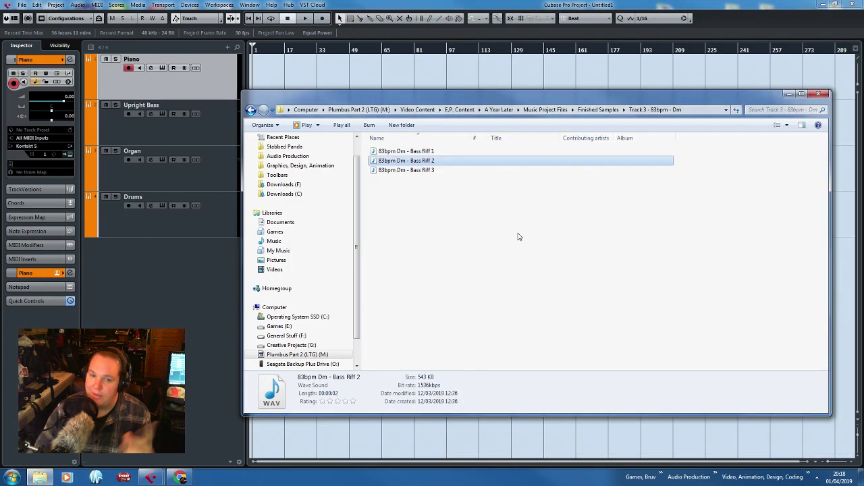
click(467, 217)
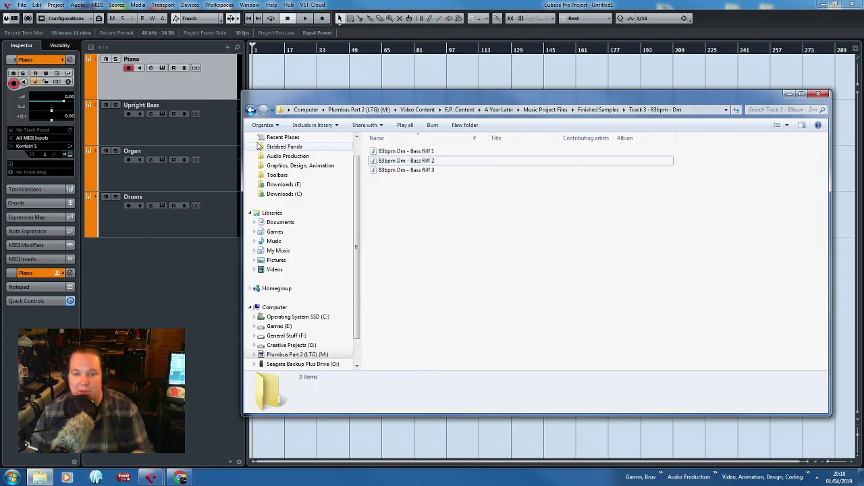
Check the contents of the Track 2, Track 4 and Track 5 folders in Finished Samples.
click(251, 110)
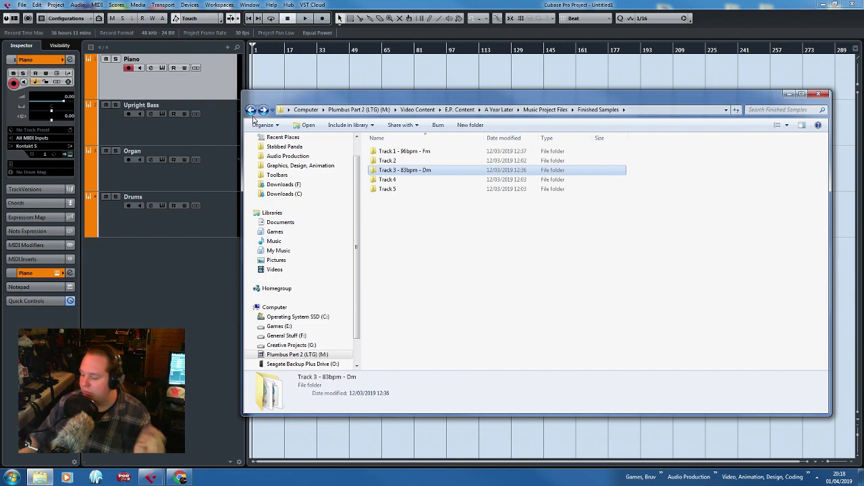
click(340, 18)
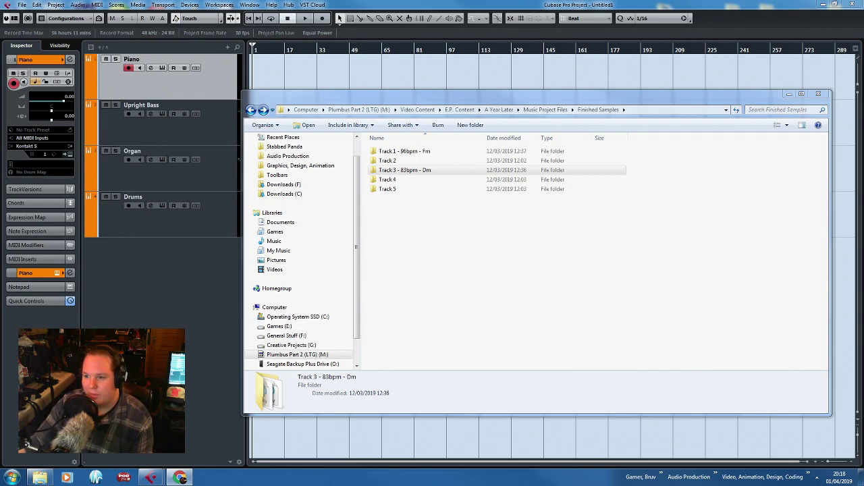
click(467, 347)
double_click(459, 162)
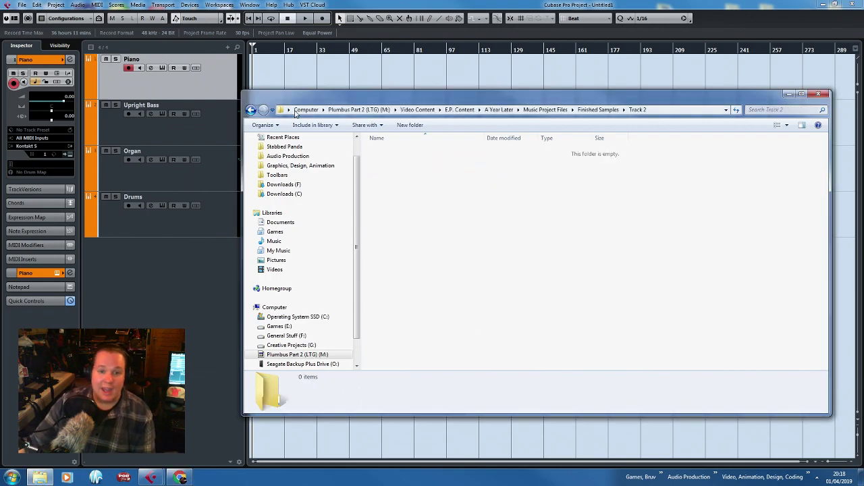
click(249, 110)
double_click(387, 189)
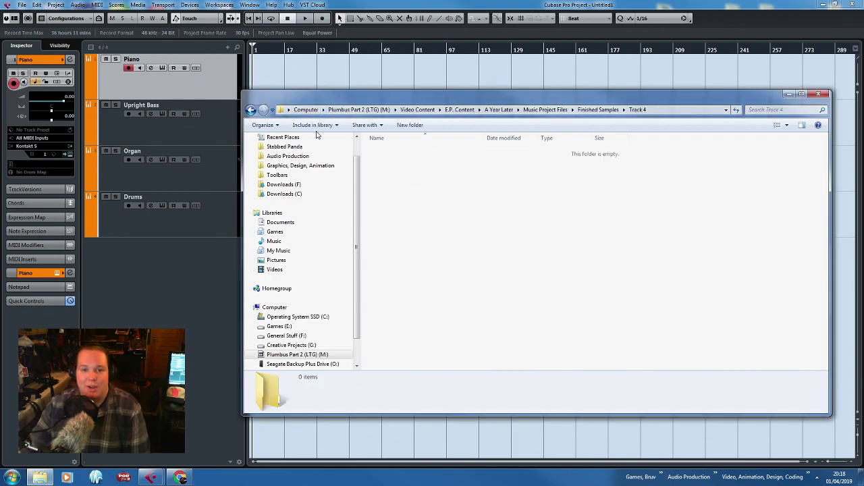
click(250, 110)
click(250, 111)
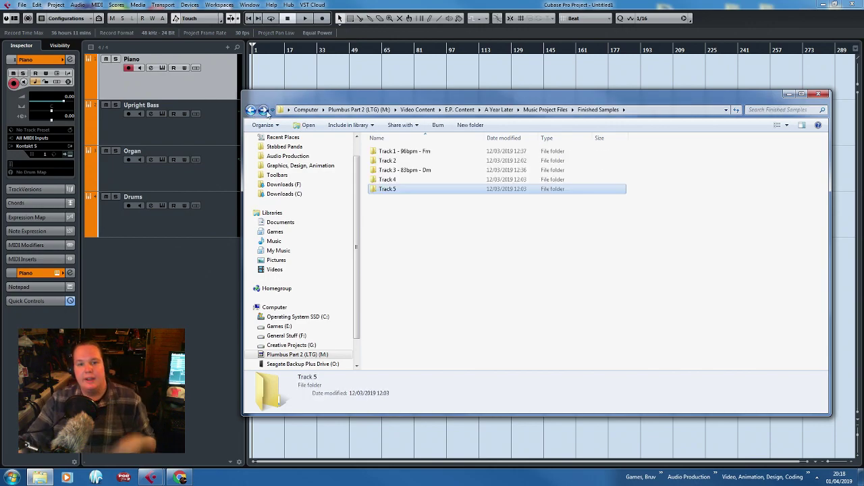
click(437, 170)
click(437, 181)
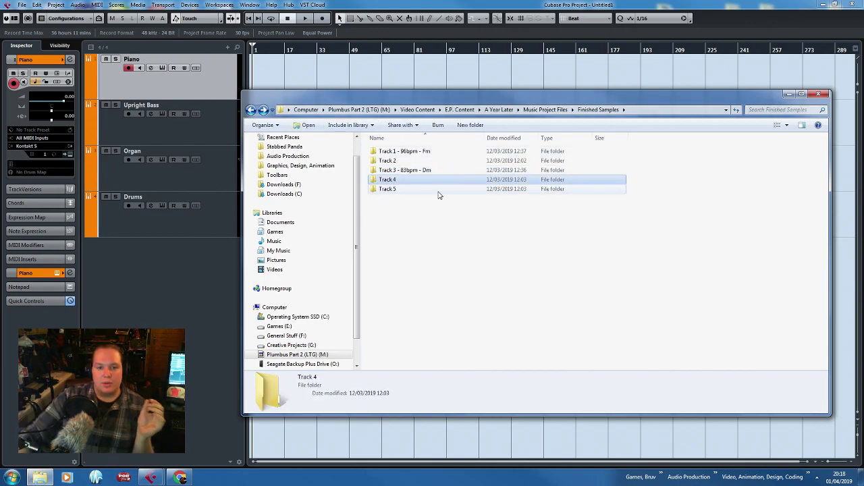
click(437, 191)
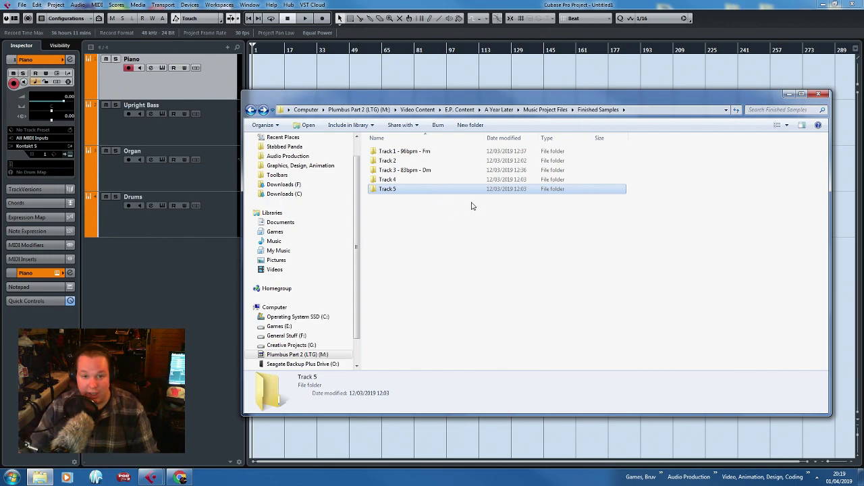
click(486, 237)
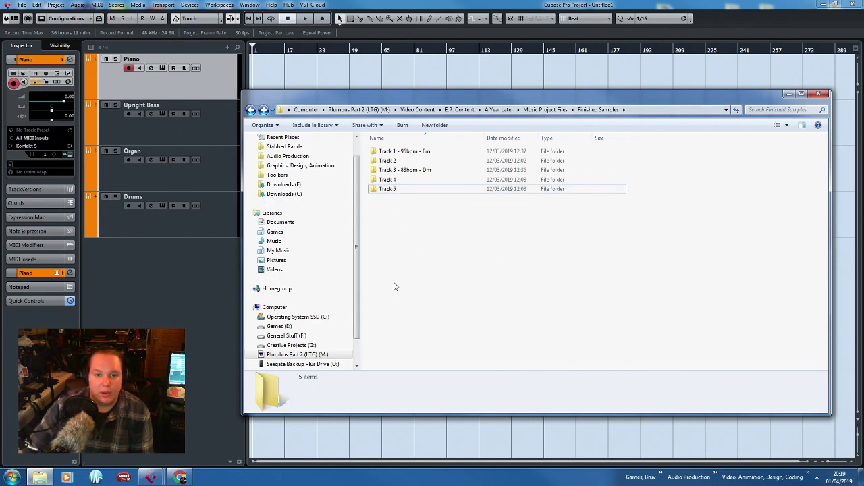
click(423, 162)
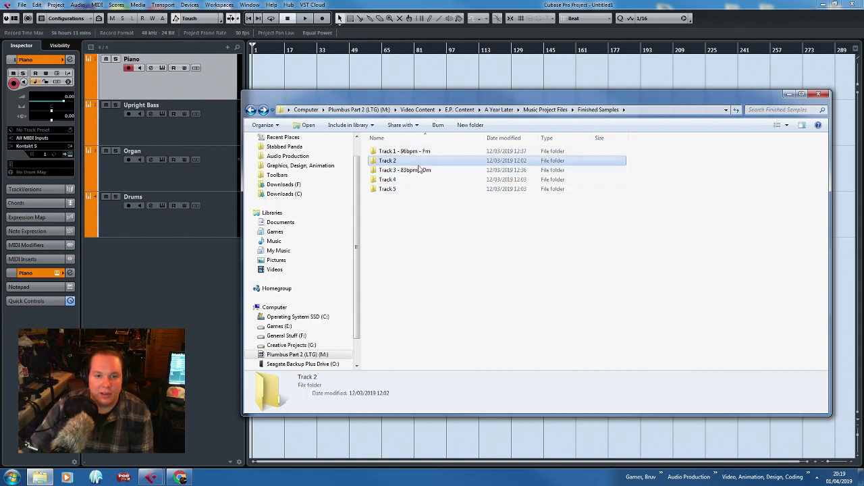
click(420, 231)
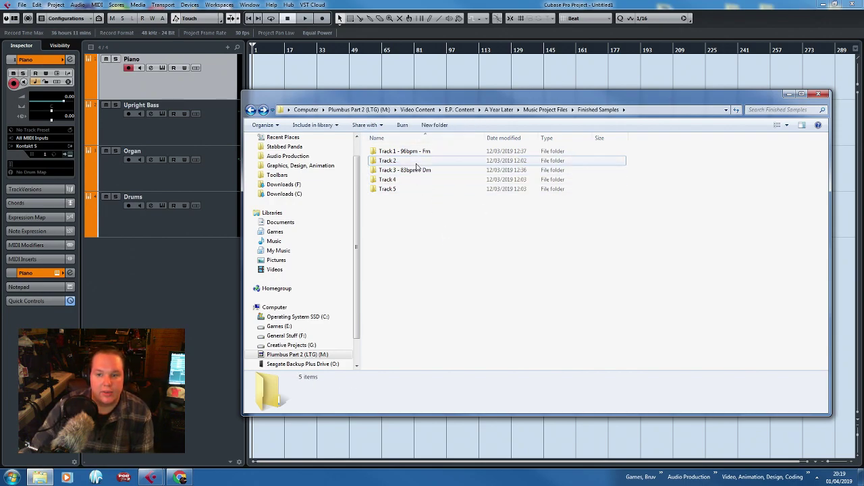
click(416, 164)
click(459, 229)
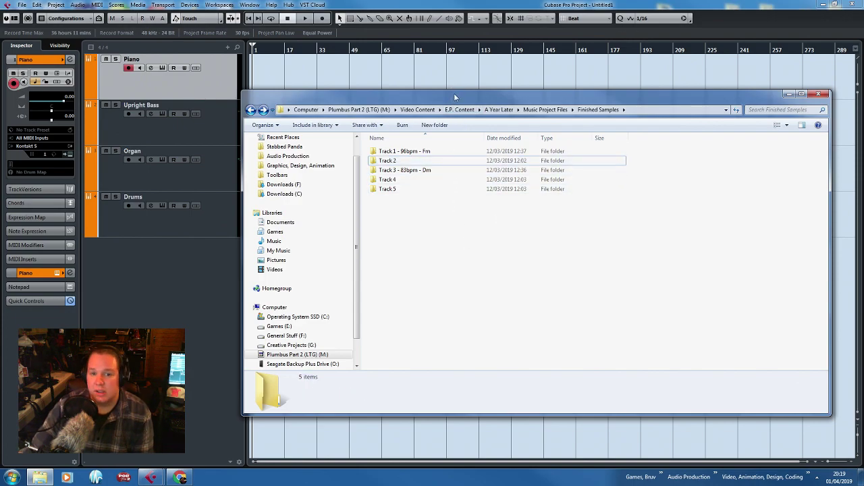
Return to the Cubase project, set its tempo to 104, and hide the Transport panel.
drag(454, 95, 863, 128)
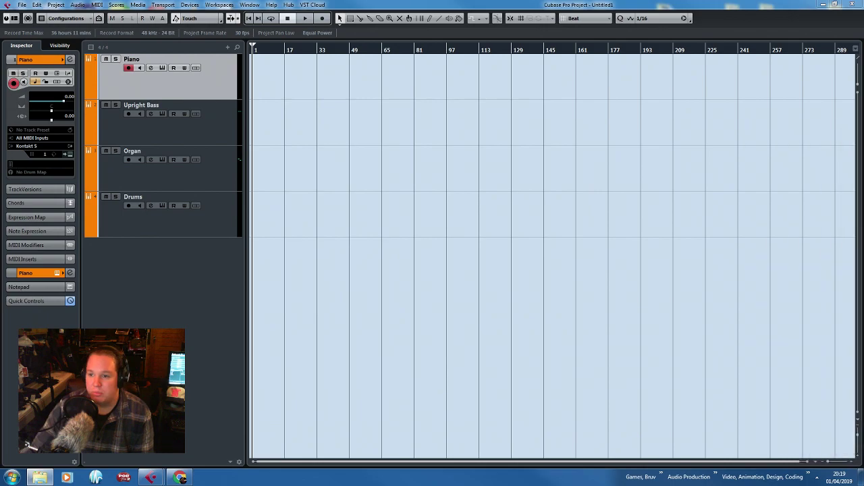
click(534, 295)
double_click(736, 432)
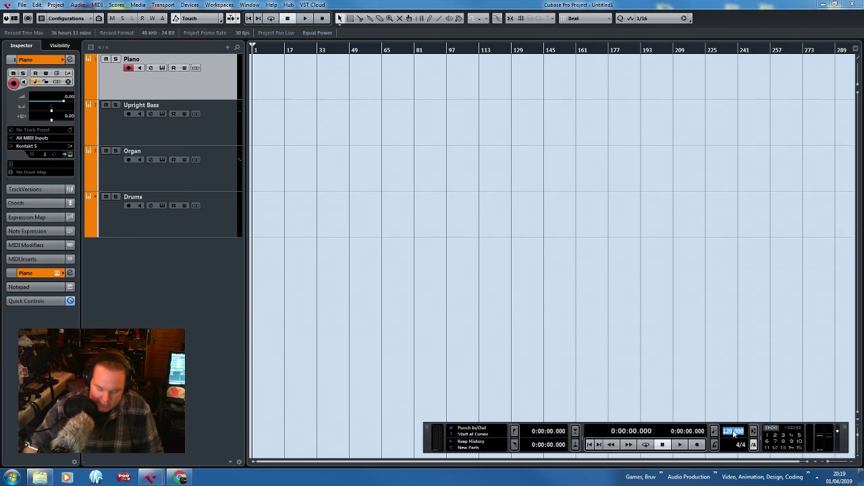
text(104)
key(Return)
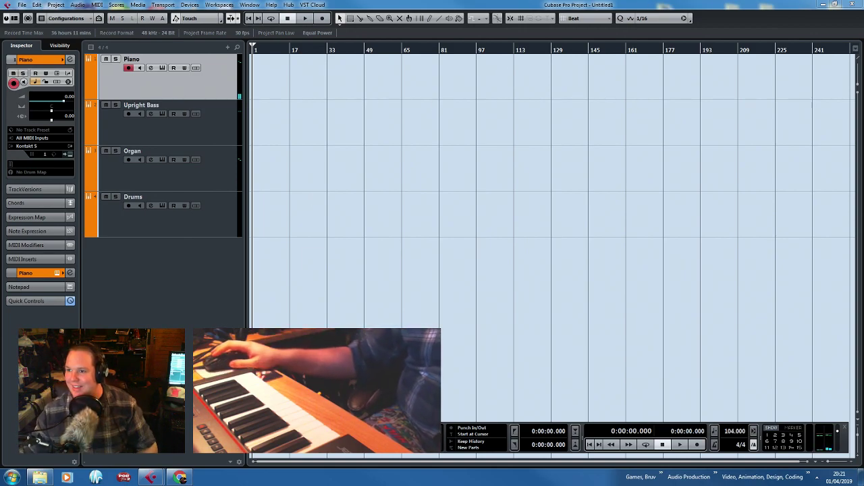
key(F2)
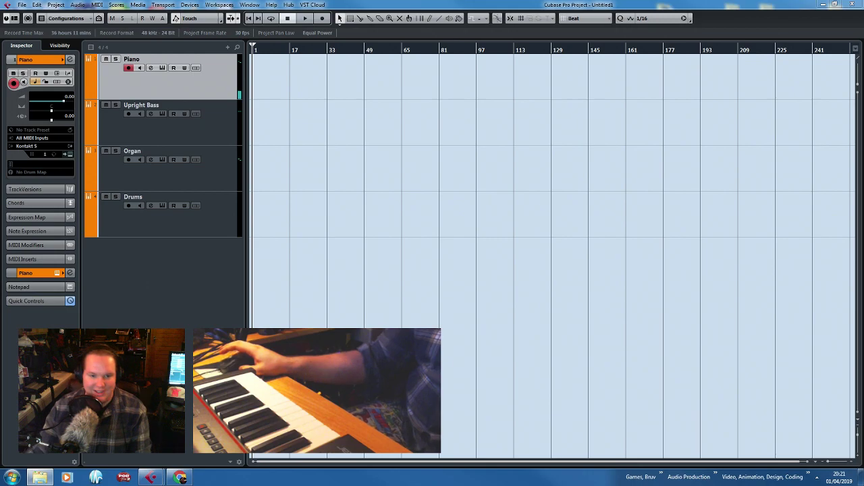
Show the Transport panel, shift it slightly, and select the Upright Bass track so it is armed for recording.
key(F2)
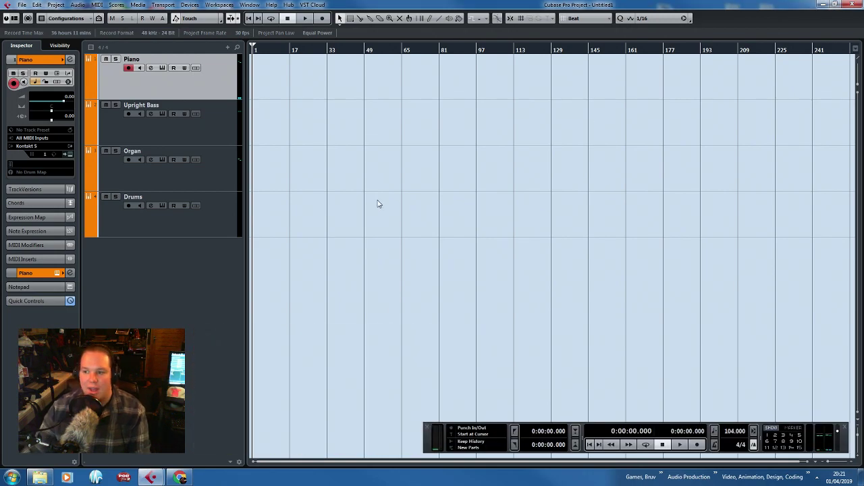
click(195, 135)
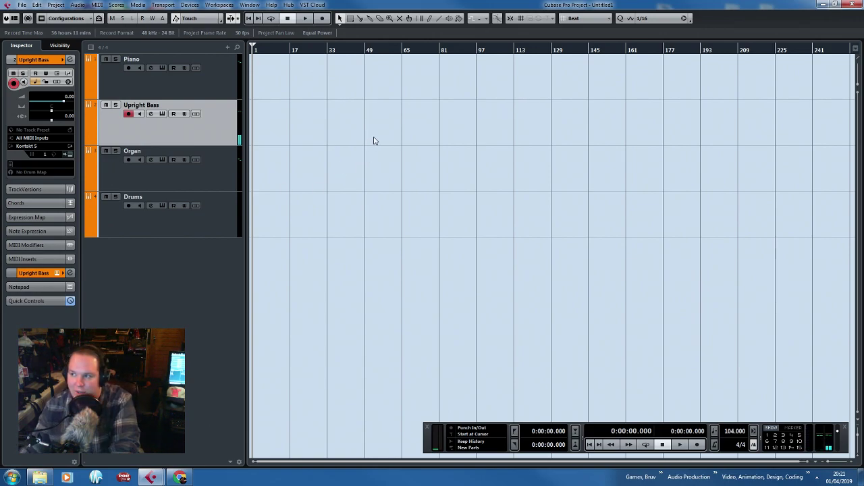
drag(445, 162, 299, 198)
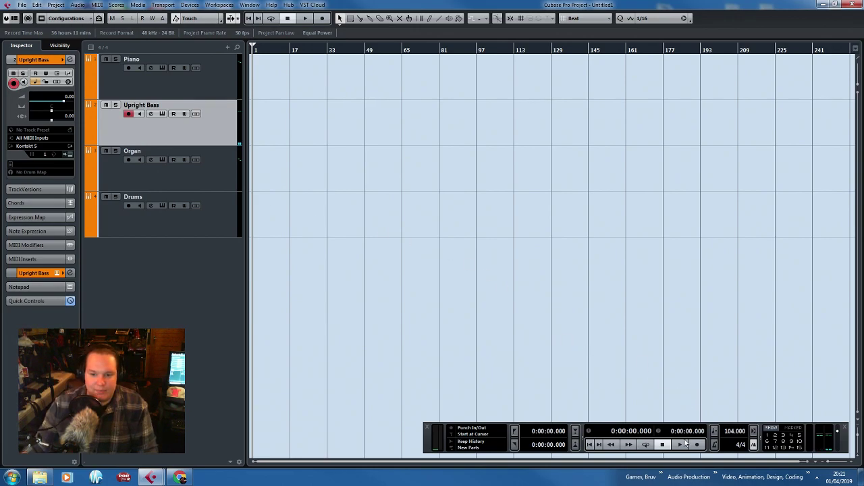
drag(685, 443, 681, 446)
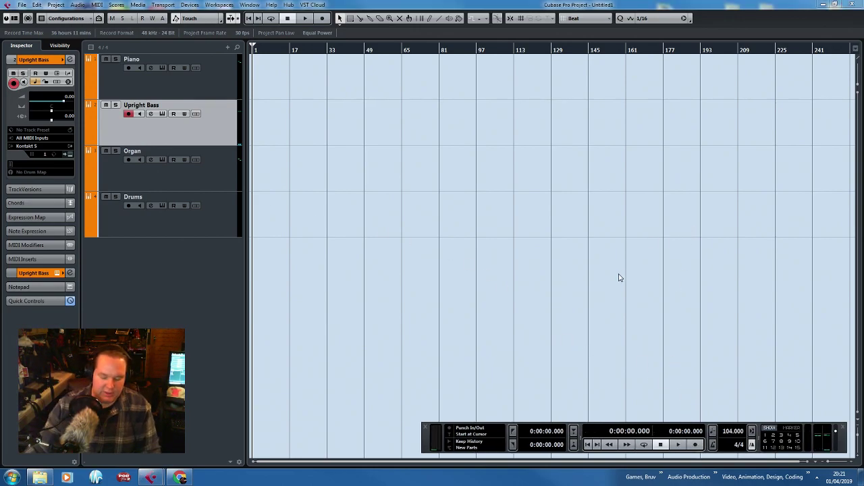
Record a repeated E1–F#1–G1–A1 bass riff on the Upright Bass track from bar 1, stopping late in bar 8.
click(695, 445)
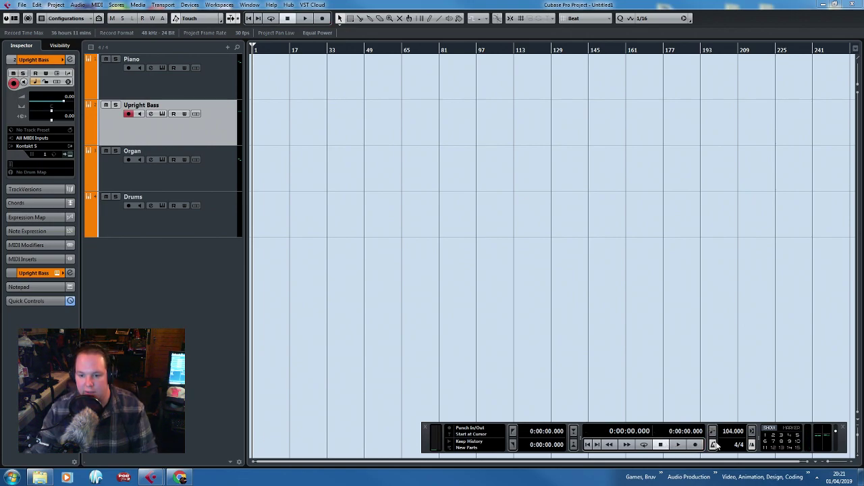
click(695, 445)
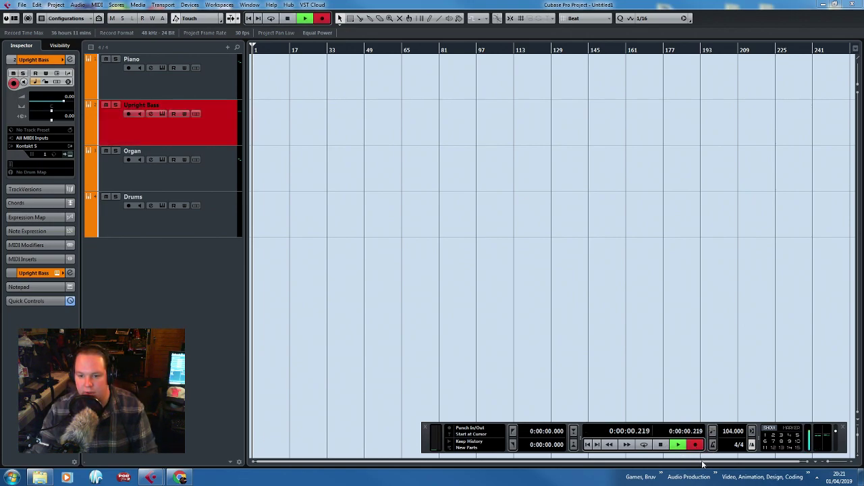
scroll(380, 324, up, 8)
scroll(391, 324, left, 8)
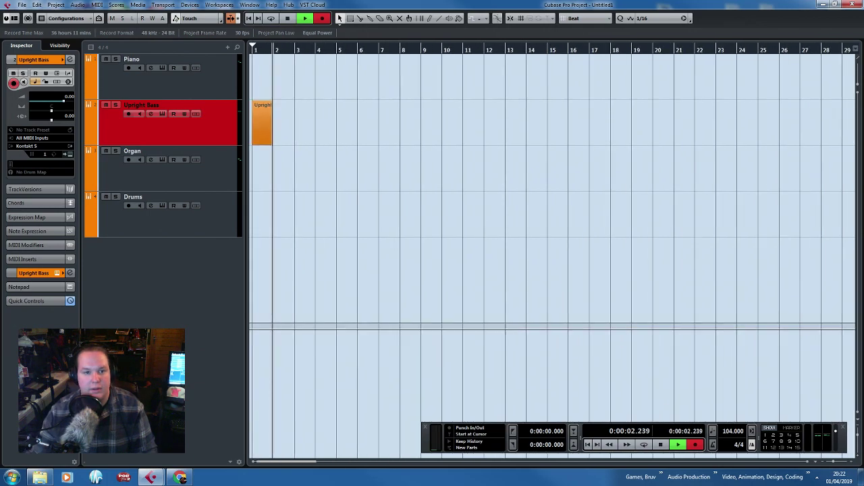
scroll(345, 294, up, 1)
scroll(346, 295, up, 3)
scroll(346, 295, left, 3)
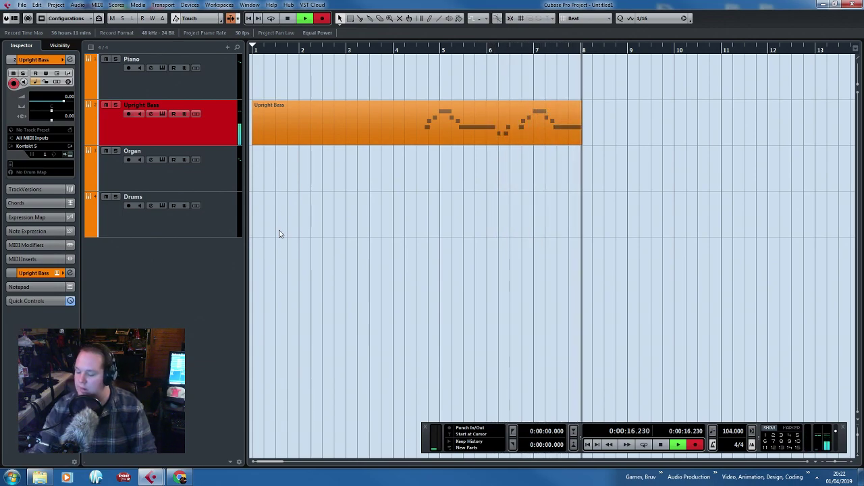
key(space)
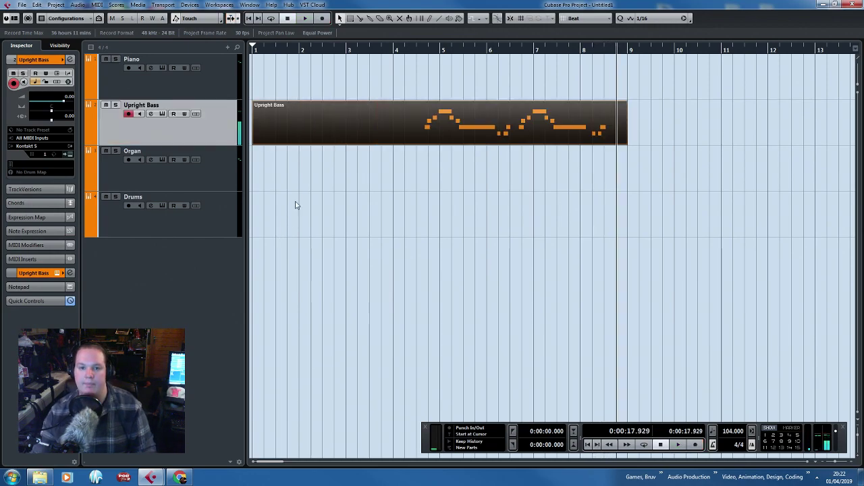
Trim the empty start of the recorded Upright Bass part to bar 4 and open the part in the Key Editor.
drag(253, 143, 404, 137)
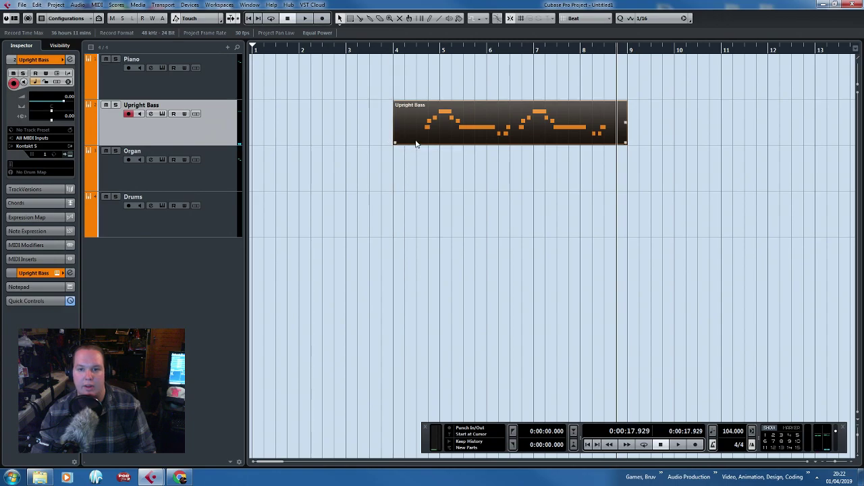
double_click(527, 125)
Select all the Upright Bass notes, raise their velocities together, and deselect them.
scroll(328, 166, down, 6)
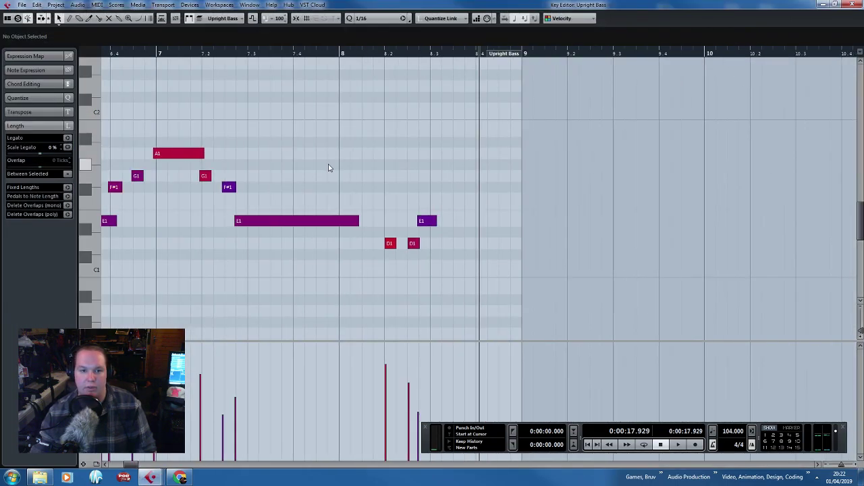
drag(465, 261, 71, 138)
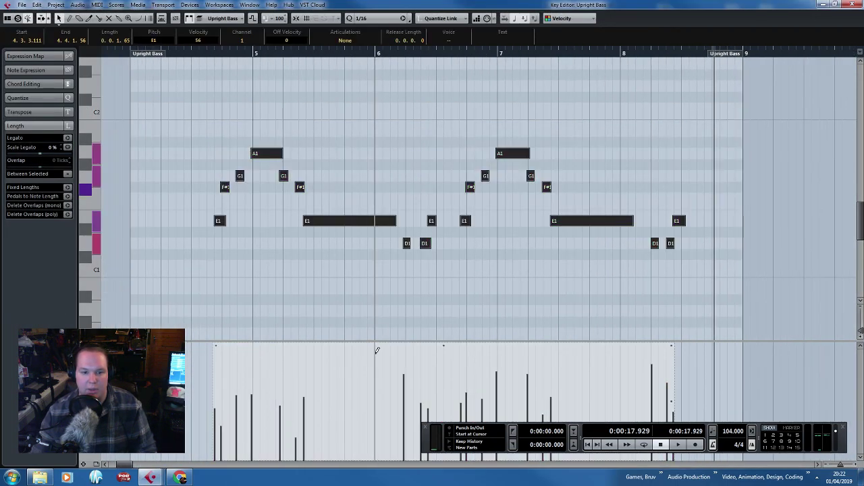
click(304, 324)
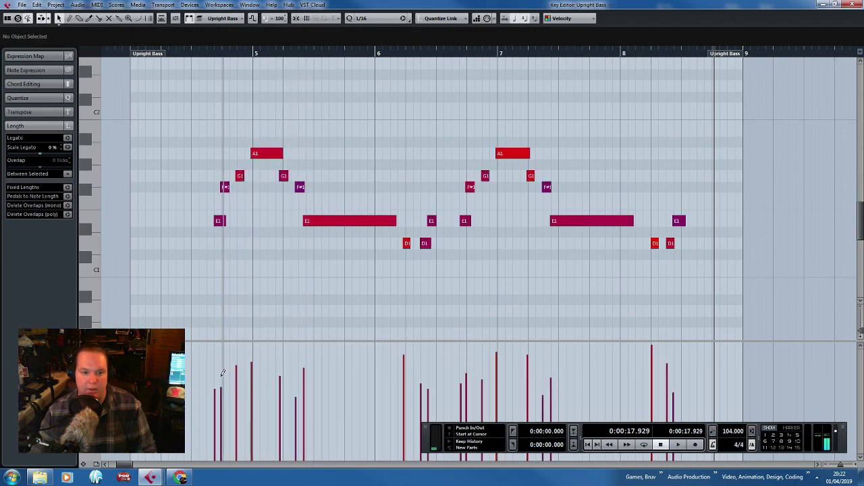
Tighten the opening run by starting F#1, G1 and A1 slightly later and shortening E1 to end where F#1 begins.
scroll(179, 179, up, 3)
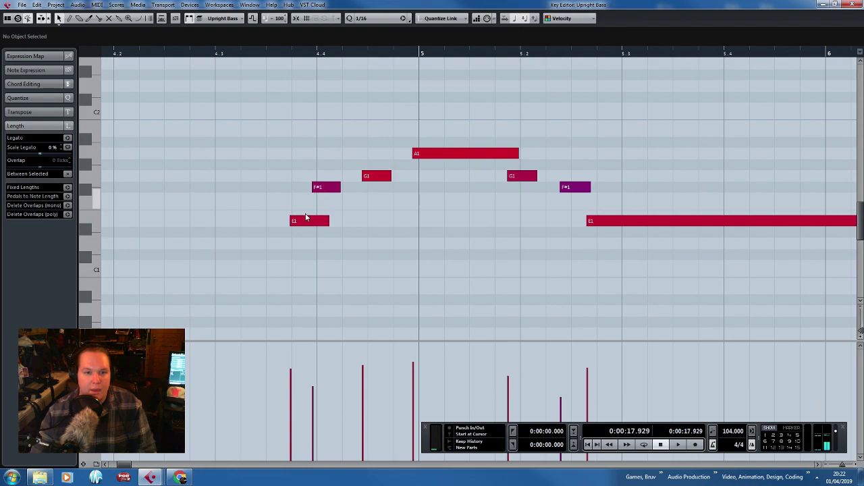
drag(312, 187, 315, 186)
drag(328, 221, 315, 221)
drag(362, 177, 365, 177)
drag(413, 153, 419, 154)
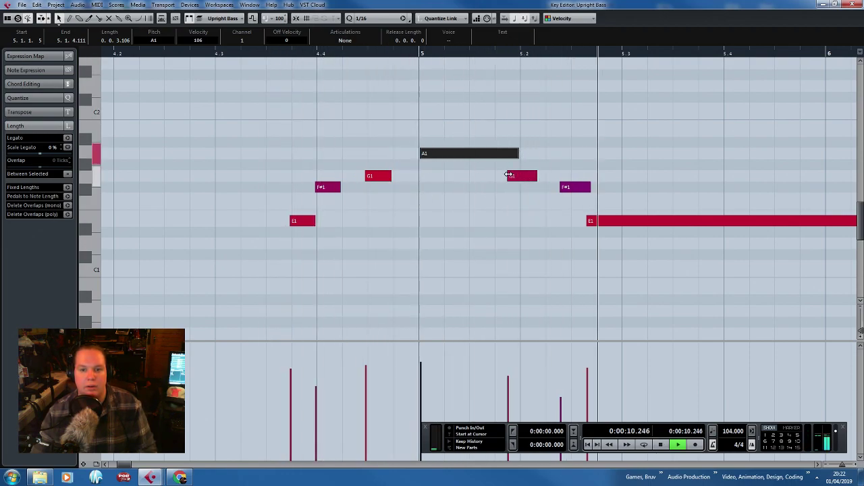
Try shortening the A1 at bar 5 and starting a shorter G1 earlier, and play back the result.
key(space)
drag(509, 175, 494, 154)
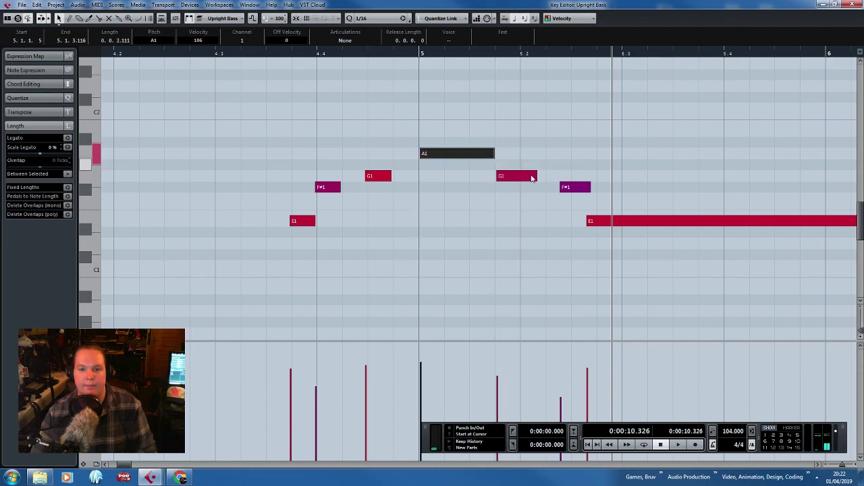
drag(536, 177, 513, 177)
click(266, 54)
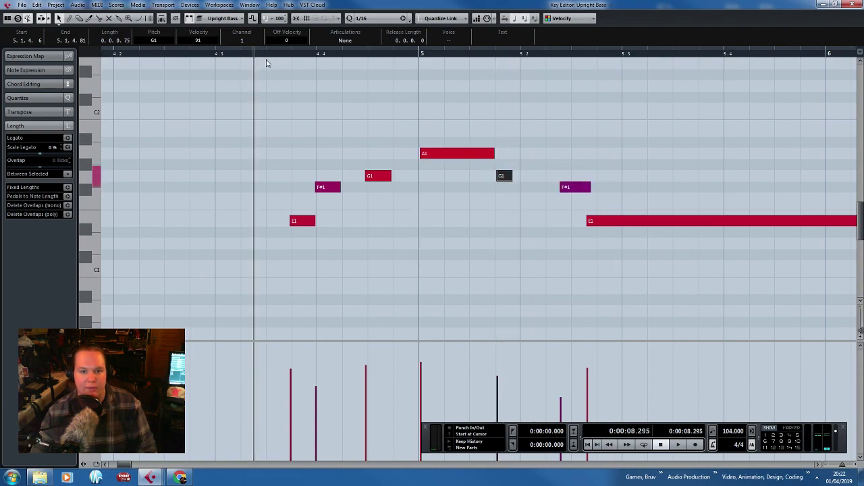
key(space)
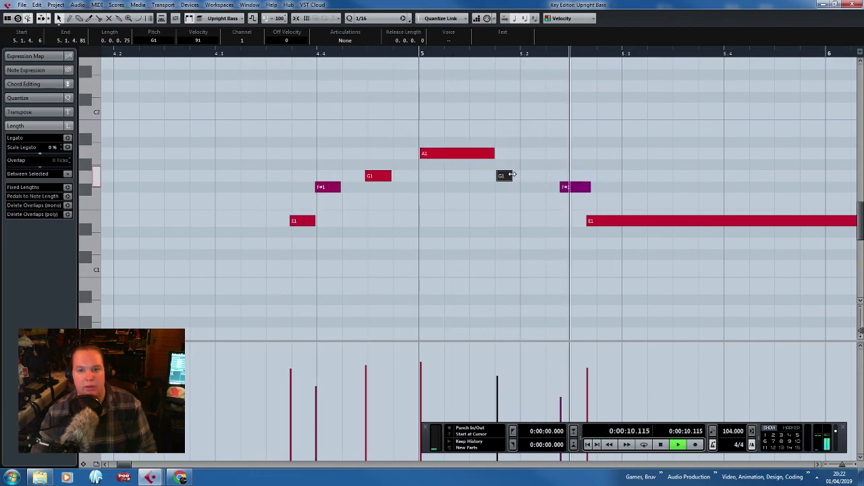
Move the short G1 to beat 5.2, extend the A1 almost up to it, and play the phrase back.
key(space)
drag(504, 175, 533, 181)
drag(495, 154, 518, 154)
click(272, 54)
key(space)
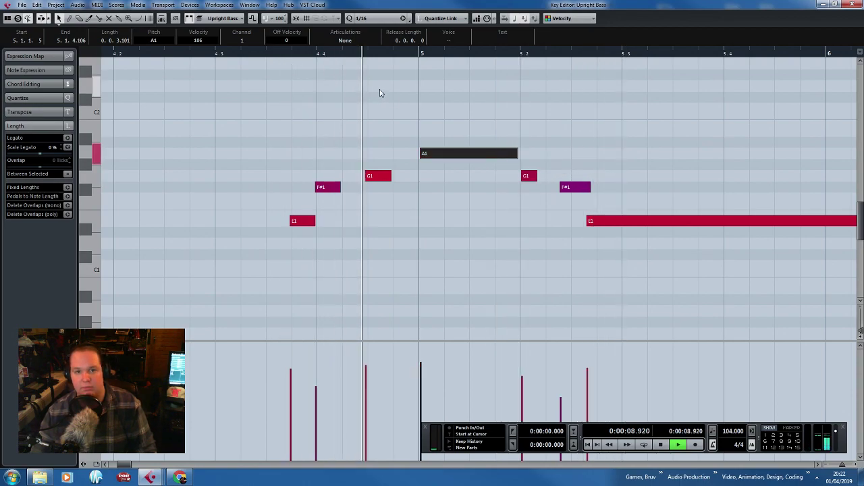
Delay the F#1 and the start of the long E1 after beat 5.2, replay the phrase, and slightly lengthen the G1.
key(space)
drag(573, 187, 586, 187)
drag(587, 217, 600, 217)
click(253, 54)
key(space)
click(510, 94)
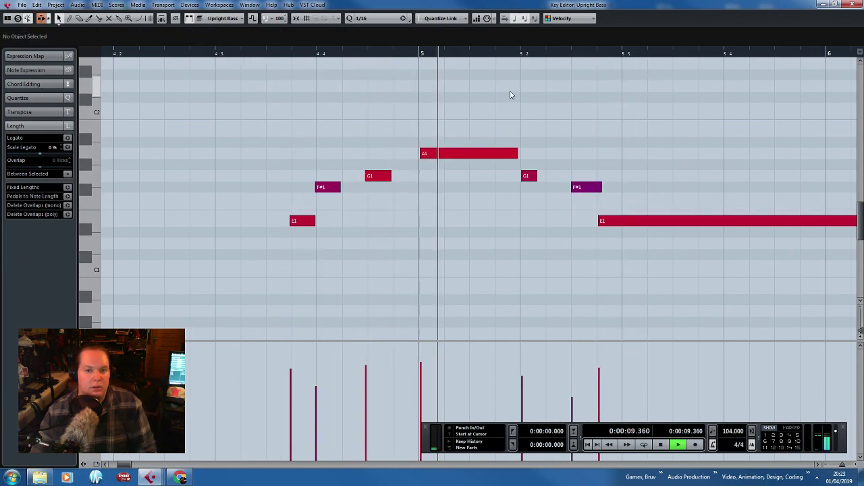
drag(538, 178, 545, 178)
Play the riff through to its end and remove the overlap between the last D1 and the final E1 in bar 8.
scroll(513, 181, down, 2)
drag(746, 279, 861, 288)
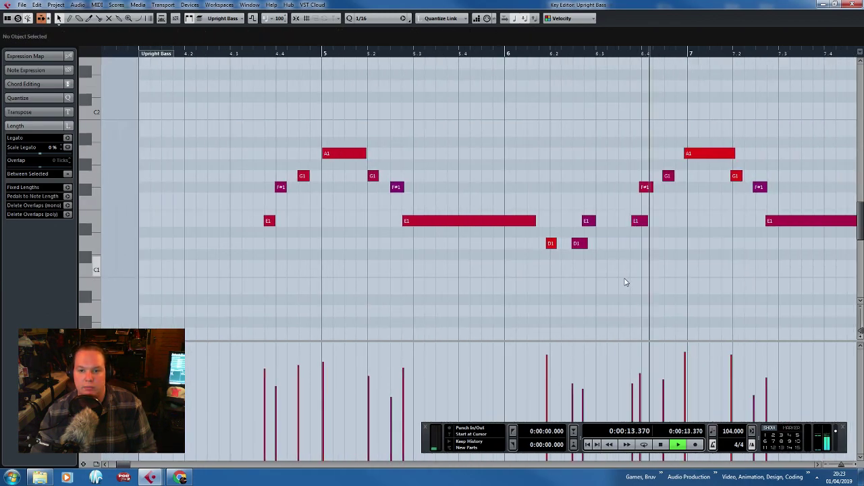
drag(633, 293, 862, 296)
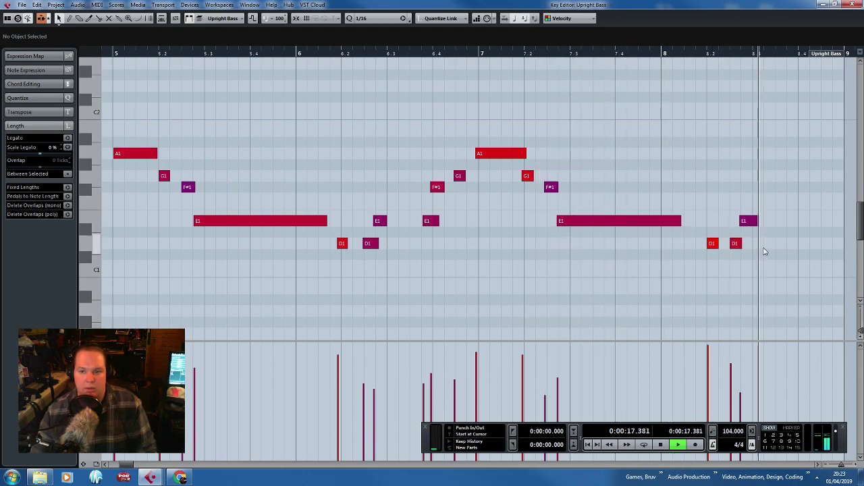
key(space)
scroll(738, 245, up, 2)
click(736, 221)
drag(731, 243, 759, 228)
scroll(755, 233, down, 3)
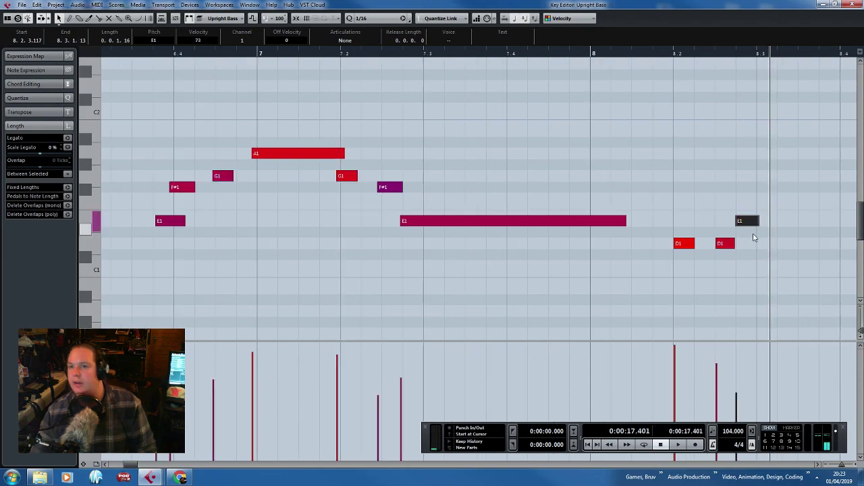
Lengthen the final E1 slightly, shorten the A1 at bar 7, and start the following G1 and F#1 slightly later.
scroll(761, 233, up, 2)
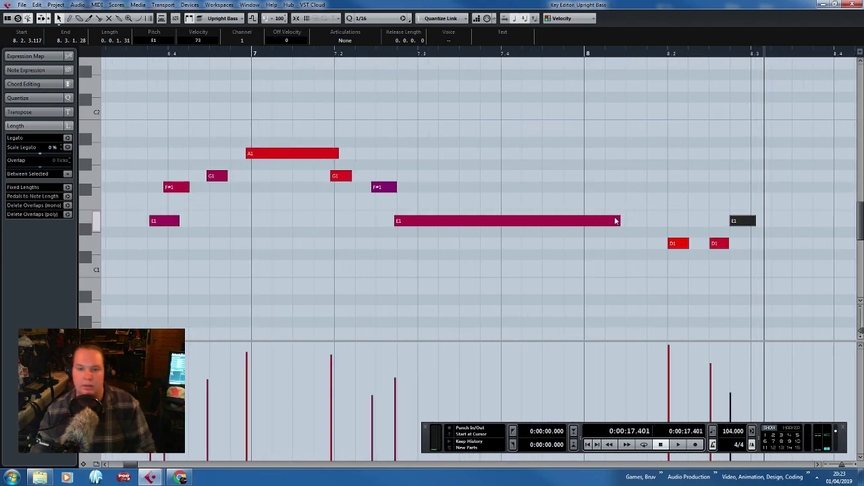
drag(616, 219, 620, 220)
drag(372, 189, 332, 153)
Tighten the bar 6 notes by trimming overlaps between the D1, E1 and F#1 notes and nudging late the starts leading to A1.
scroll(532, 212, left, 5)
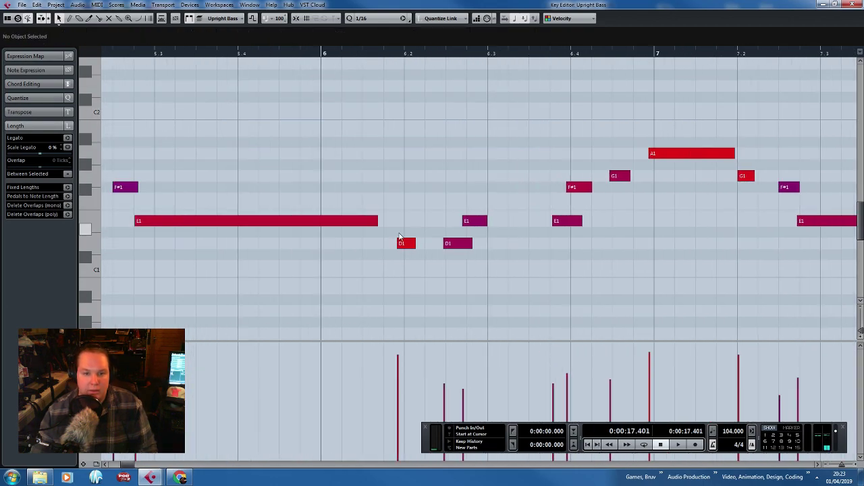
drag(399, 240, 468, 244)
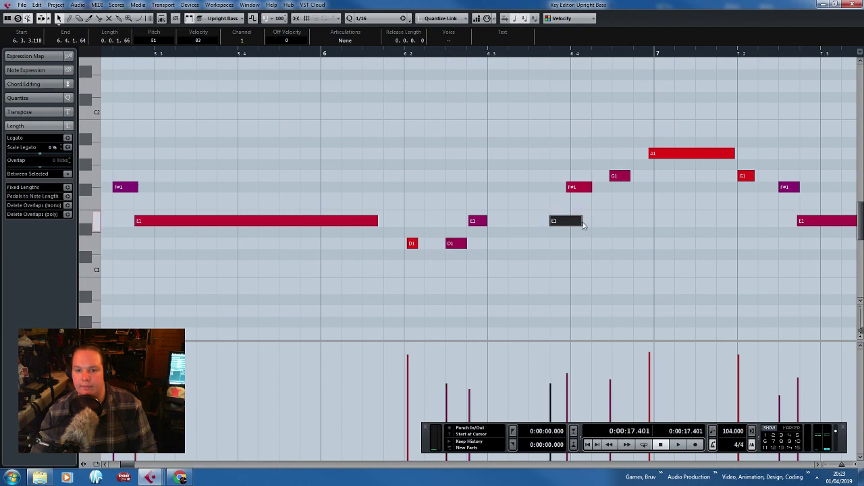
drag(584, 226, 568, 223)
drag(567, 187, 612, 178)
drag(649, 154, 652, 154)
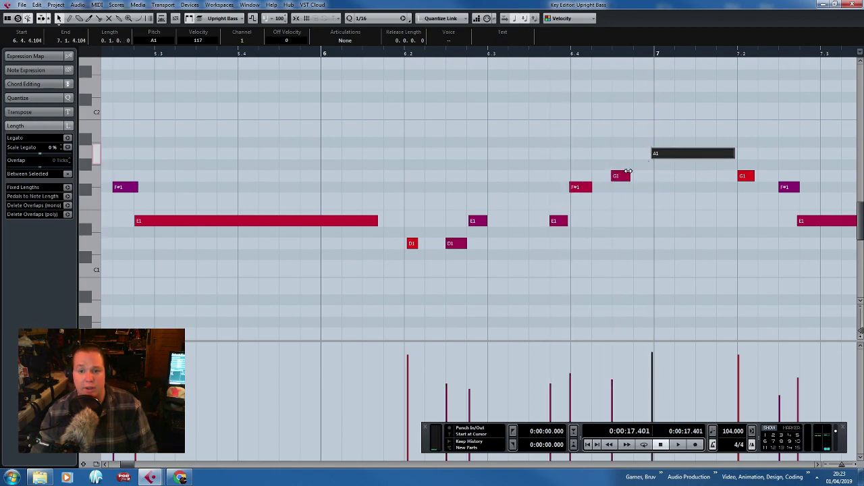
Play back the first phrase and shorten the F#1 in bar 5 so it ends before the long E1.
drag(401, 118, 103, 107)
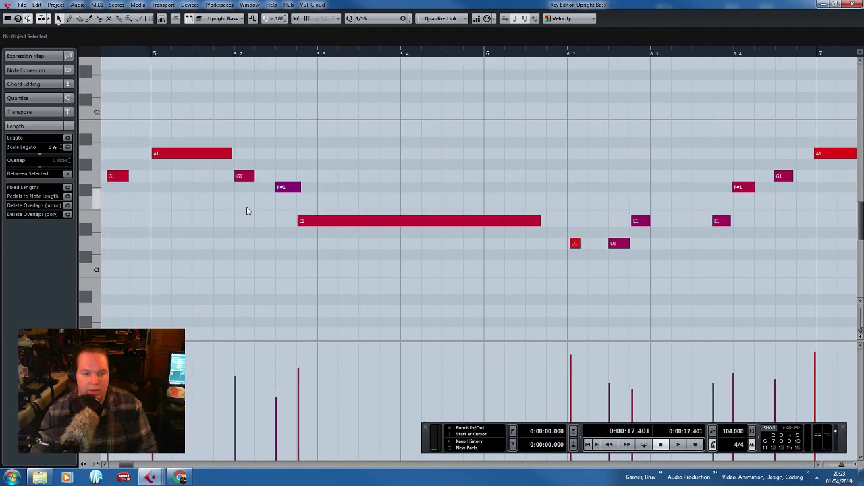
scroll(318, 257, left, 3)
key(space)
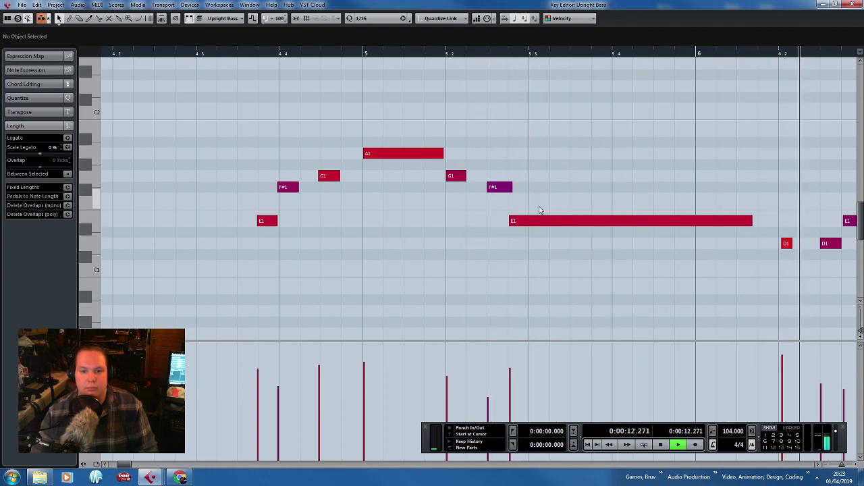
drag(510, 189, 504, 189)
scroll(538, 202, down, 2)
key(space)
Start the D1 at beat 6.2 slightly earlier and lengthen it, and move the start of the E1 before beat 6.3 slightly earlier.
scroll(777, 270, up, 3)
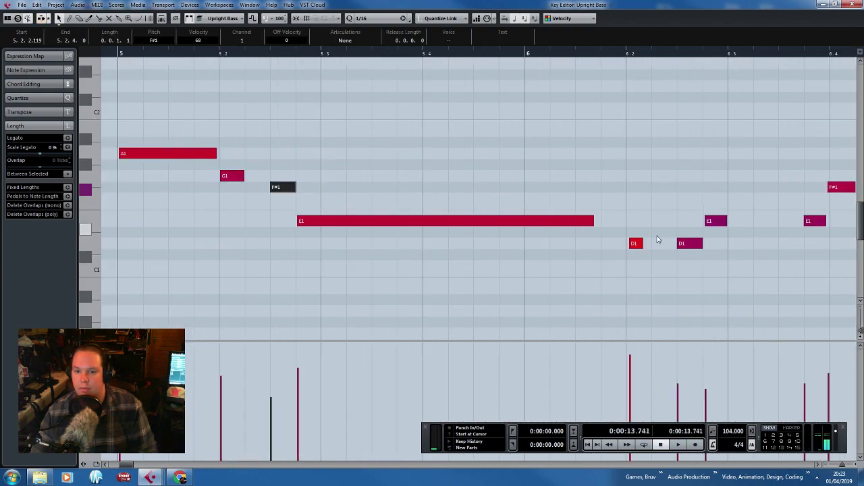
click(640, 243)
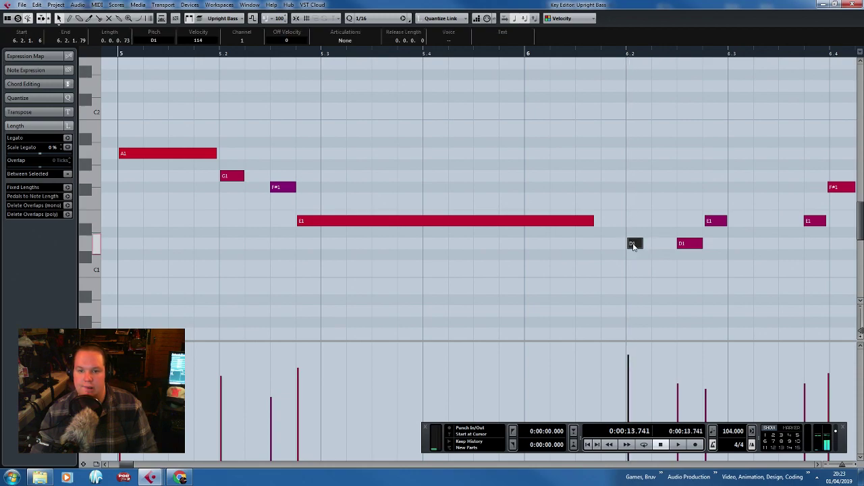
drag(645, 248, 650, 245)
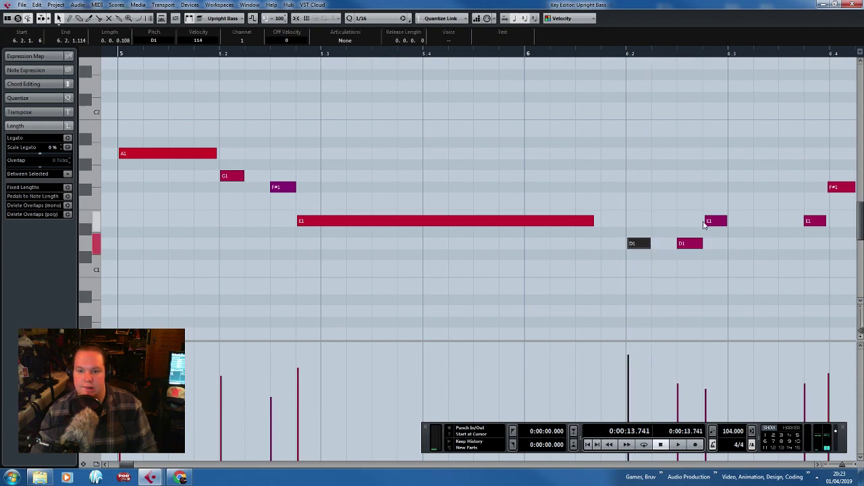
click(703, 225)
drag(706, 223, 704, 223)
Start the F#1 at beat 6.4 slightly later, lengthen the next G1 towards bar 7, and play back from just before beat 6.2.
drag(815, 271, 857, 278)
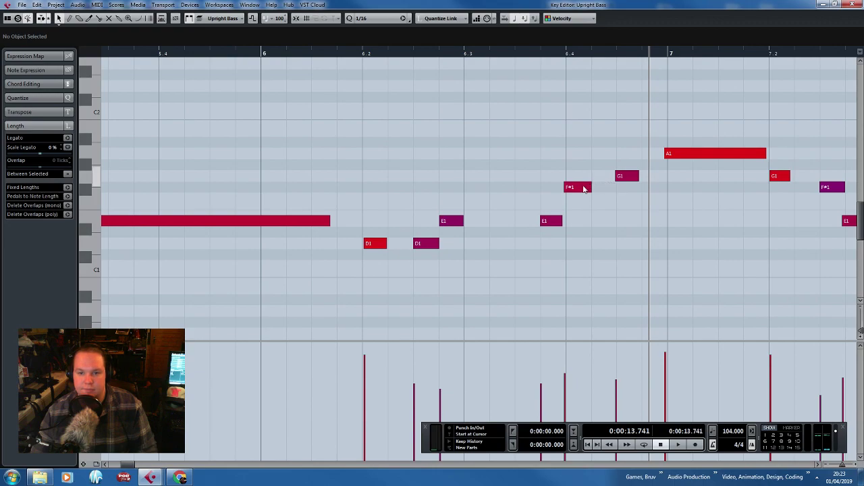
drag(566, 187, 567, 187)
drag(638, 176, 657, 176)
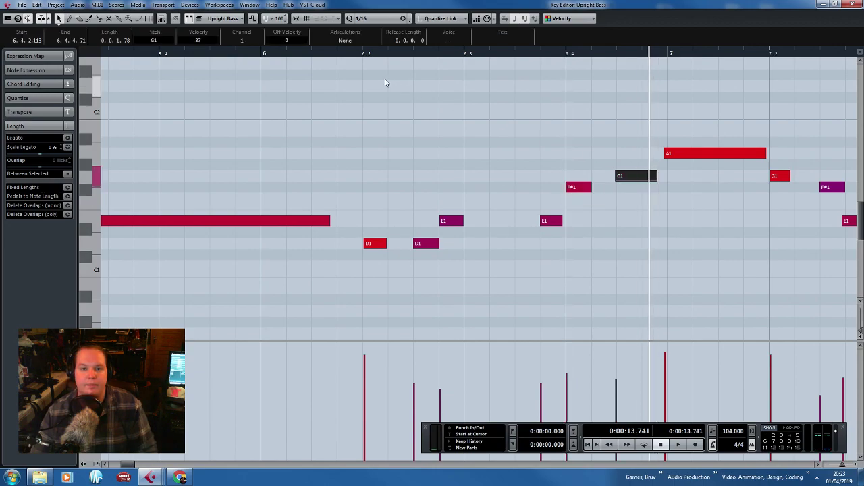
click(356, 61)
key(space)
click(347, 53)
scroll(400, 166, down, 3)
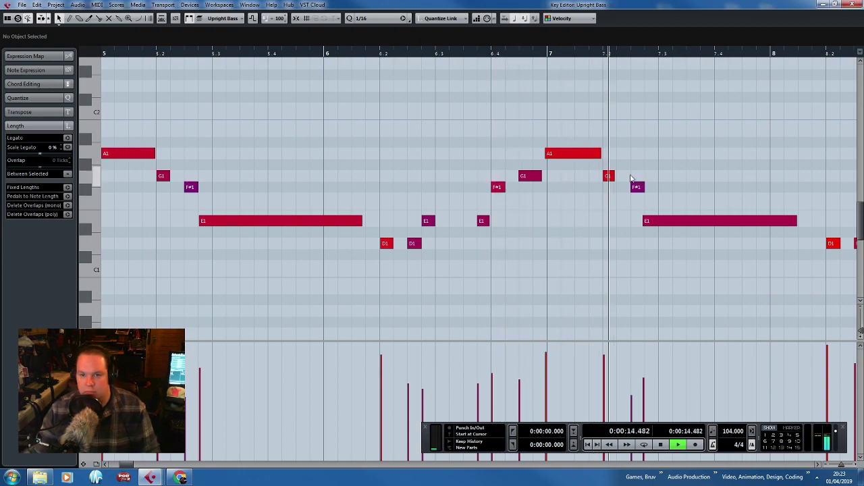
Listen through the rest of the bass phrase past bar 8, stop playback and close the Key Editor.
scroll(639, 214, up, 3)
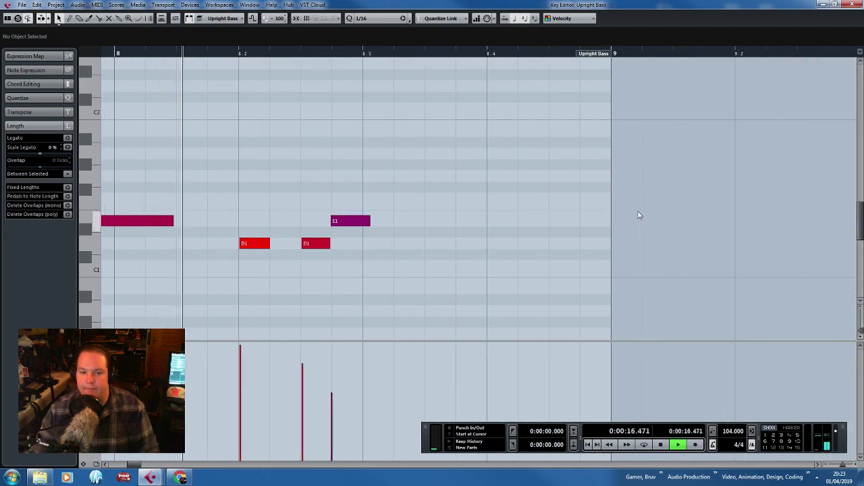
scroll(639, 215, down, 3)
scroll(526, 157, down, 2)
key(space)
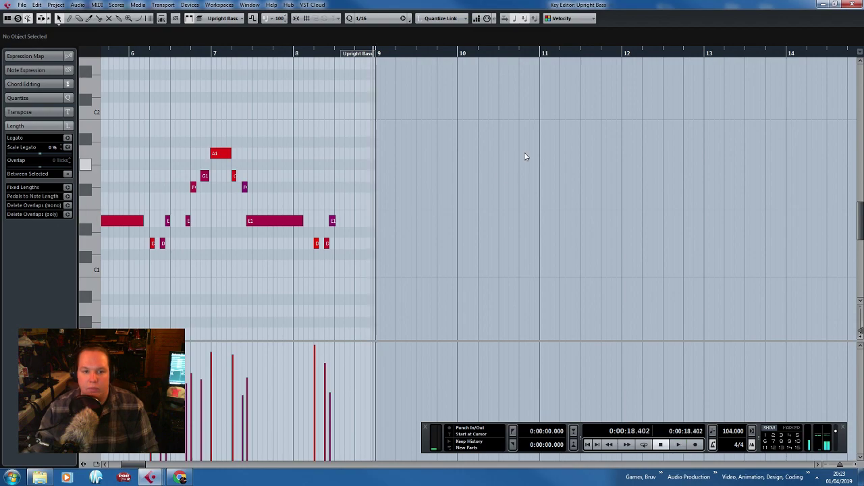
click(851, 5)
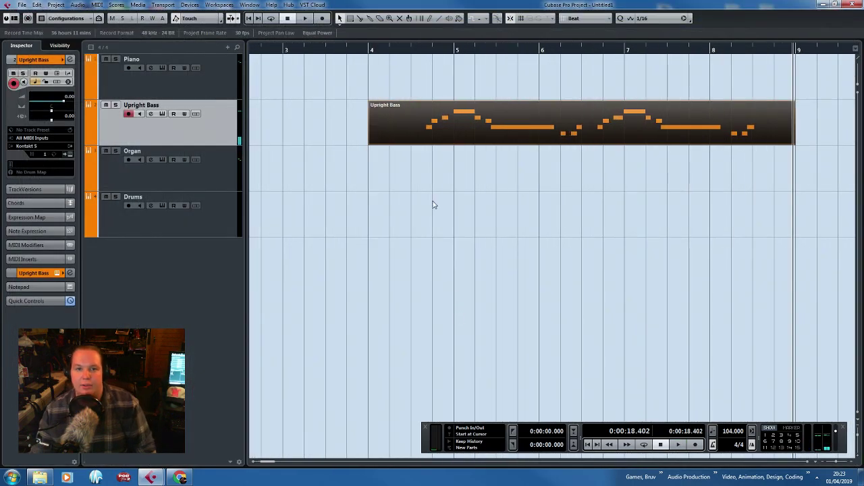
Set the locator range from bar 5 to bar 9 and play back the Upright Bass riff from bar 5.
drag(456, 44, 710, 45)
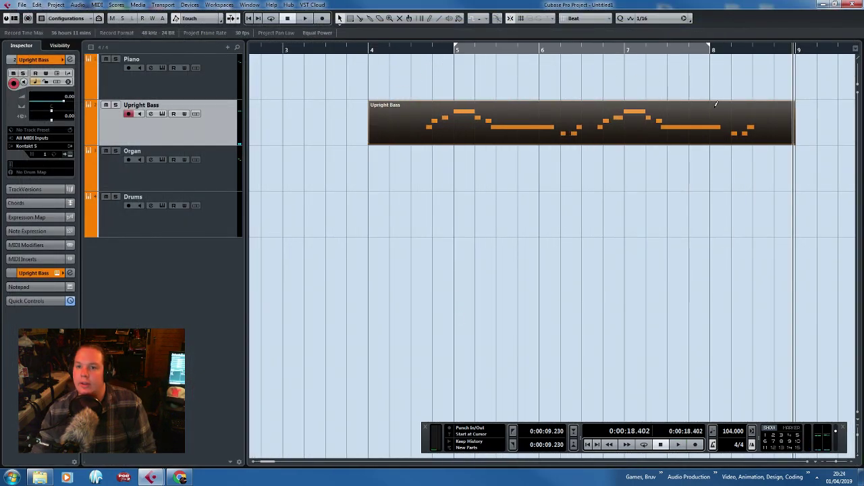
drag(778, 103, 794, 51)
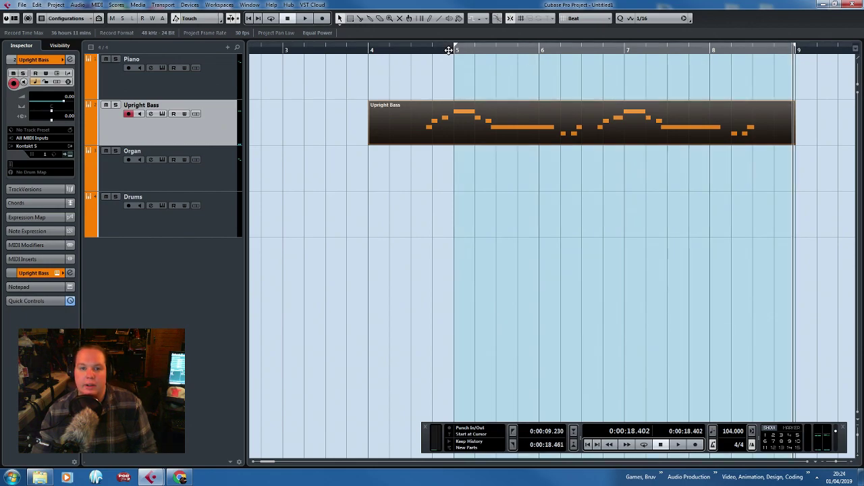
click(451, 50)
key(space)
scroll(515, 230, up, 3)
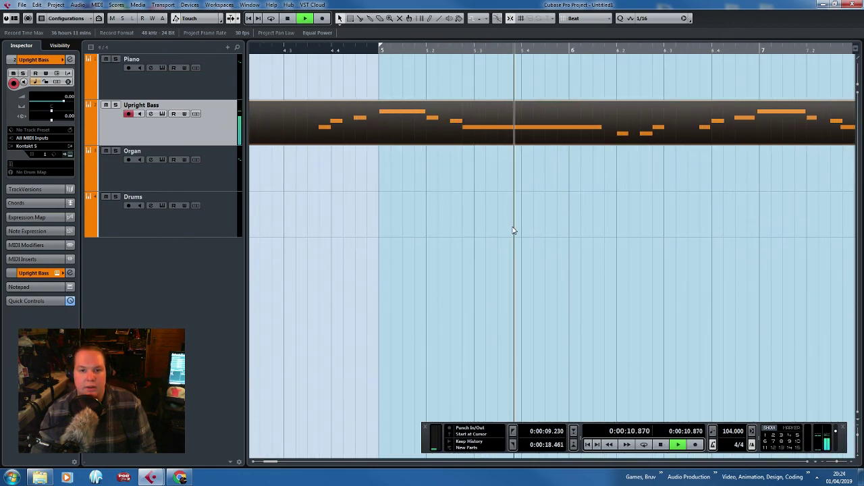
scroll(510, 229, down, 2)
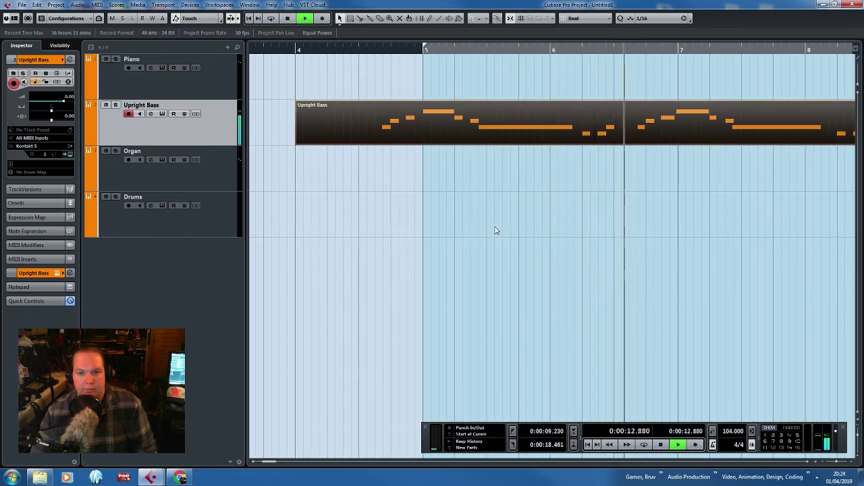
scroll(491, 233, down, 2)
scroll(490, 233, down, 1)
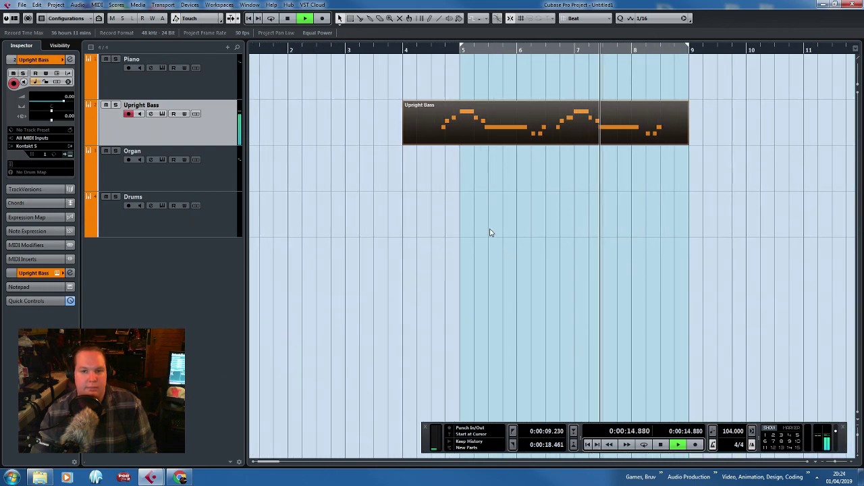
scroll(488, 227, up, 2)
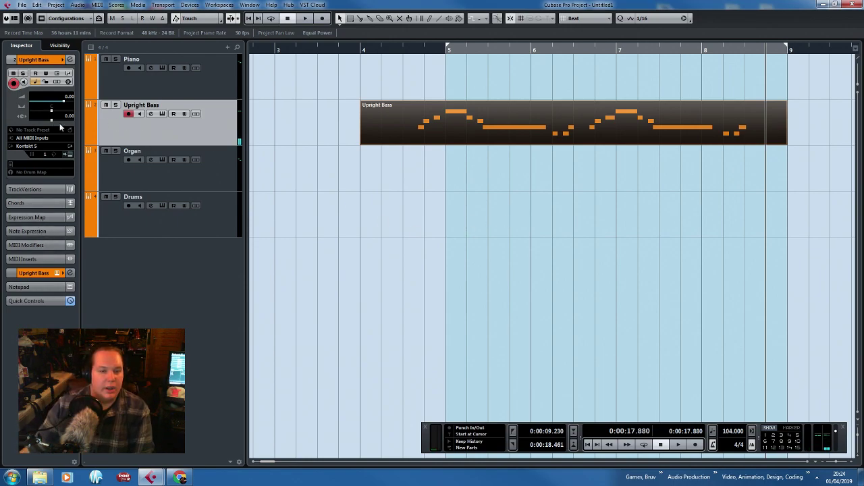
key(ctrl+a)
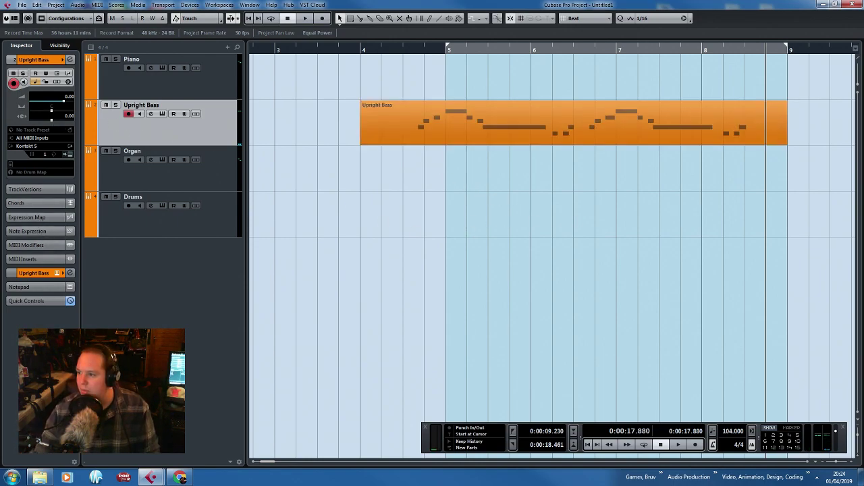
key(F2)
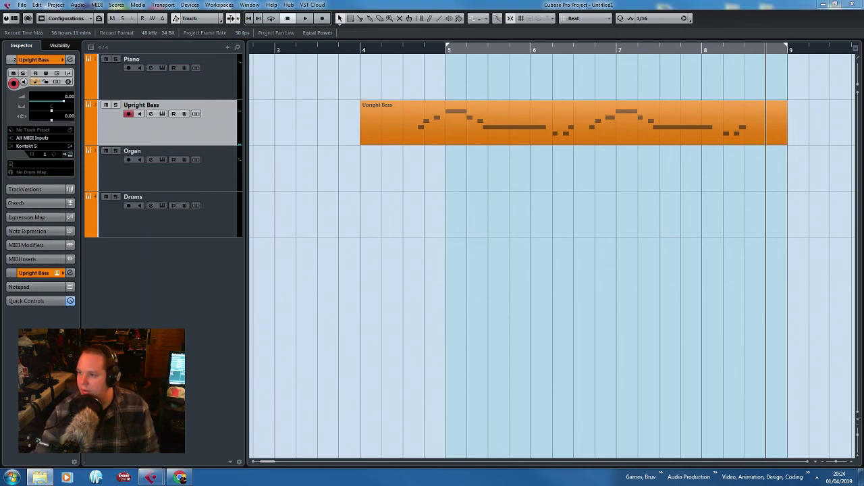
mouse_move(863, 404)
mouse_down()
mouse_move(837, 332)
mouse_move(863, 401)
mouse_up()
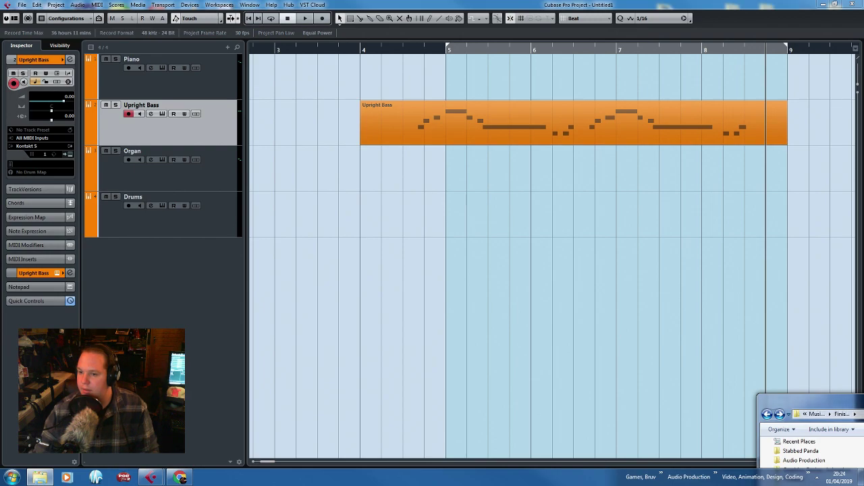
key(alt+Tab)
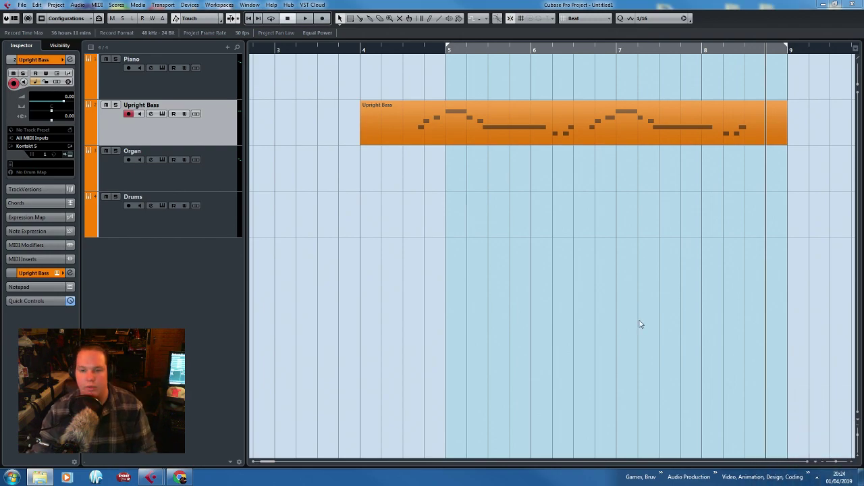
key(F2)
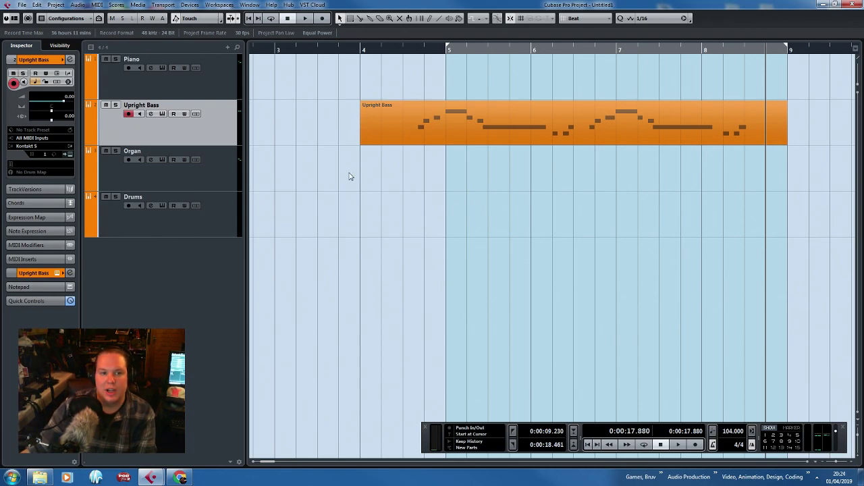
Create an empty part on the Drums track and extend its start to bar 4 so it spans bars 4 to 9.
double_click(473, 224)
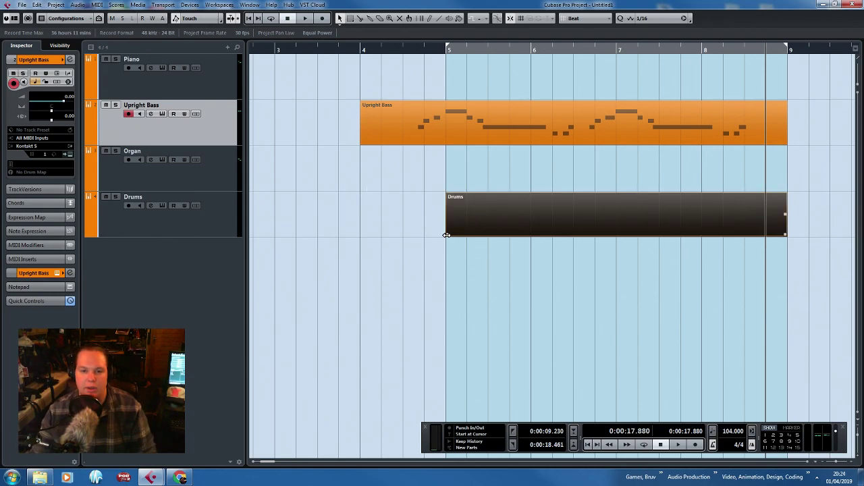
drag(447, 235, 361, 235)
click(492, 336)
scroll(494, 321, down, 2)
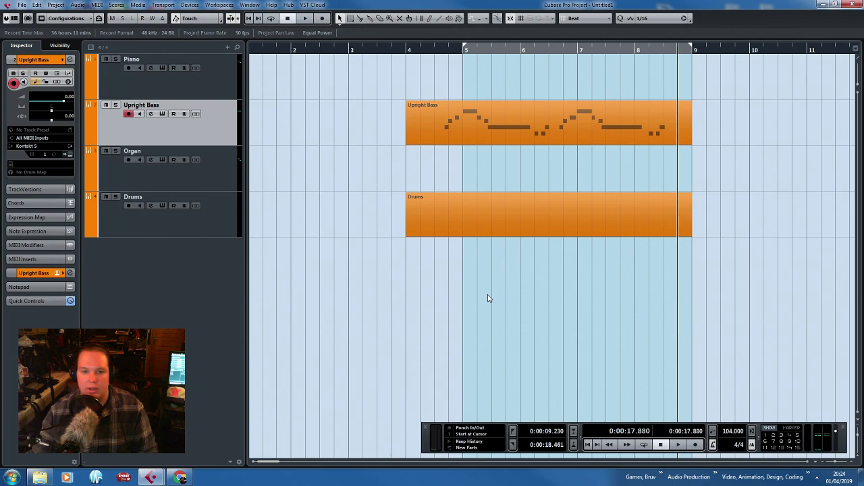
Open the Drums part in the Key Editor and draw a short C1 note near the start of bar 4.
click(491, 230)
double_click(528, 222)
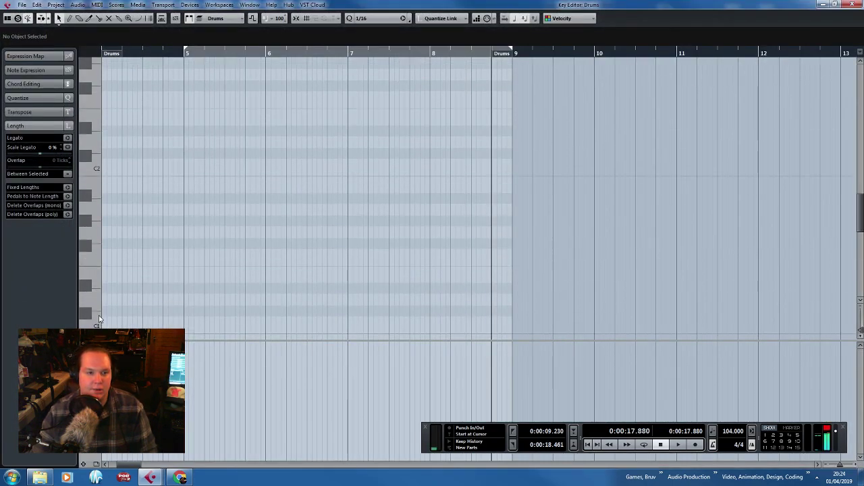
scroll(233, 257, down, 5)
scroll(227, 254, up, 2)
scroll(191, 202, left, 3)
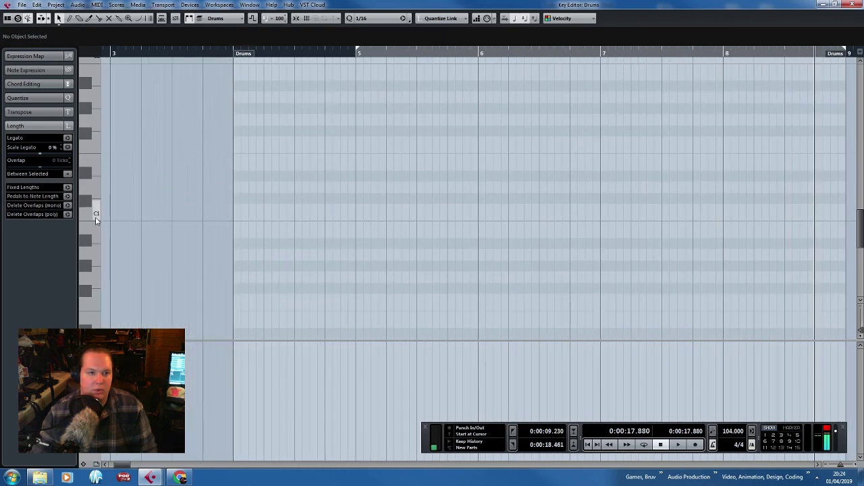
click(70, 19)
click(248, 209)
scroll(251, 223, up, 2)
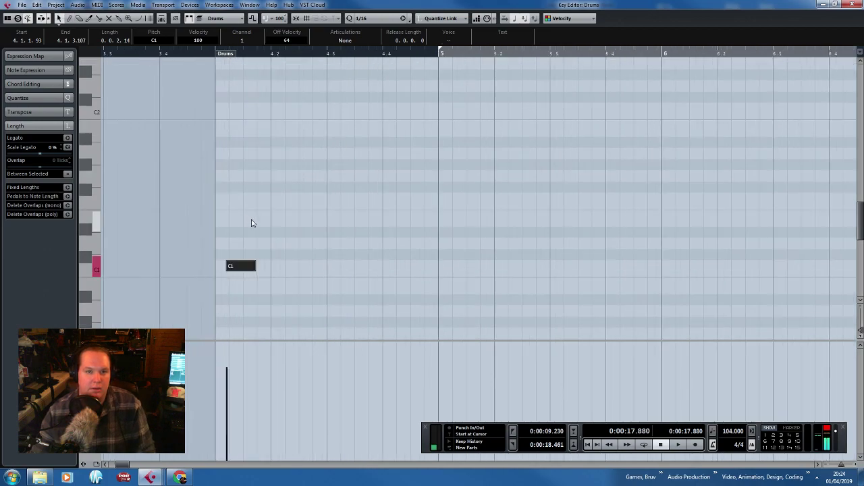
Place the C1 note at the start of bar 4, add an equal-length B1 note at beat 4.2, and close the editor.
drag(243, 270, 287, 138)
key(ctrl+d)
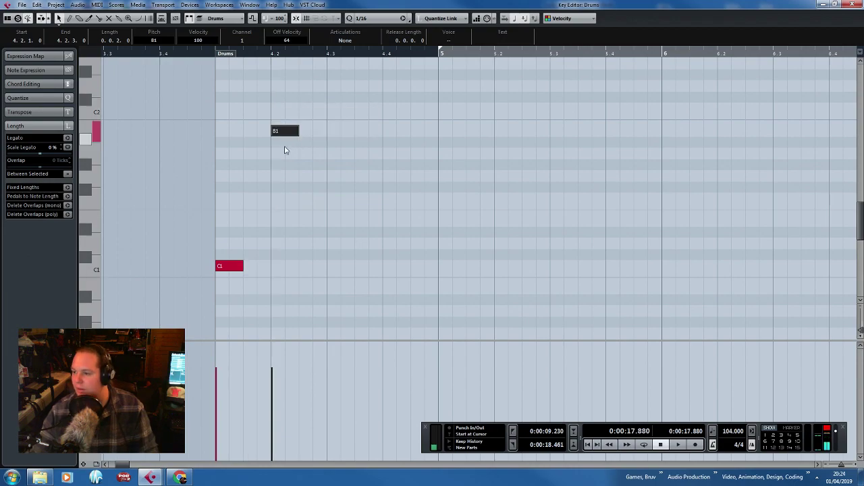
click(852, 4)
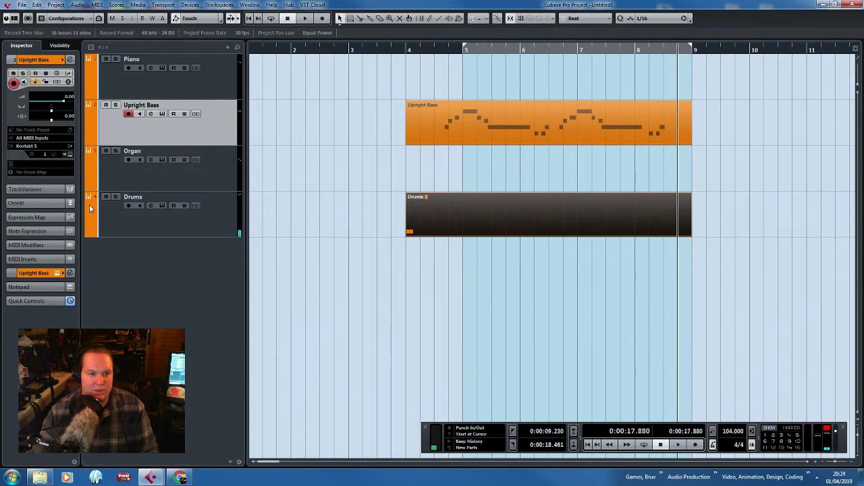
Open the Drums track's Kontakt instrument, set the Ebony Kit's mixer preset to Swing and audition it.
click(154, 218)
click(67, 155)
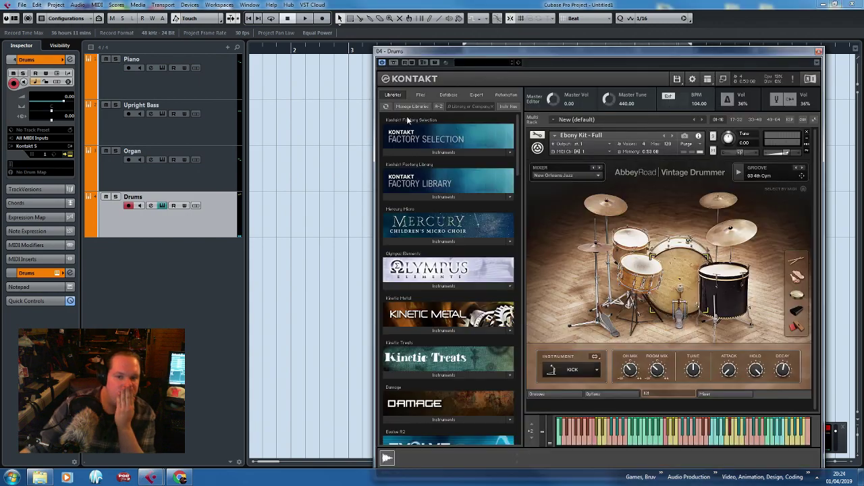
click(573, 177)
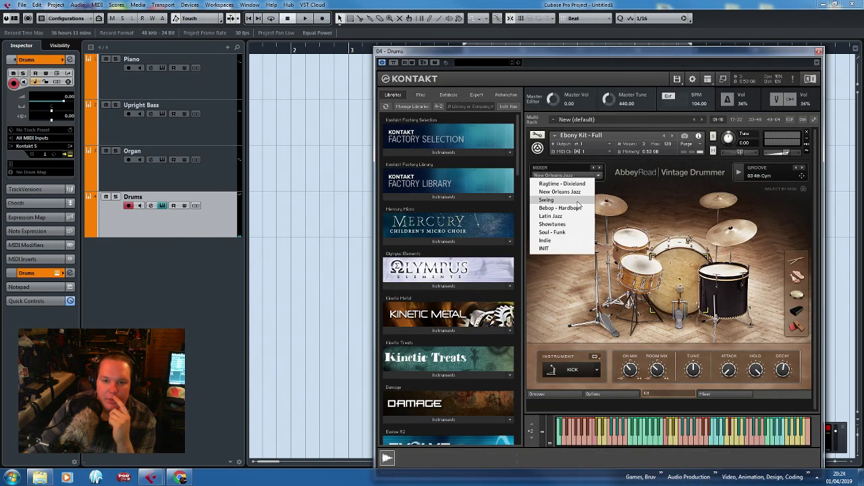
click(578, 202)
click(596, 439)
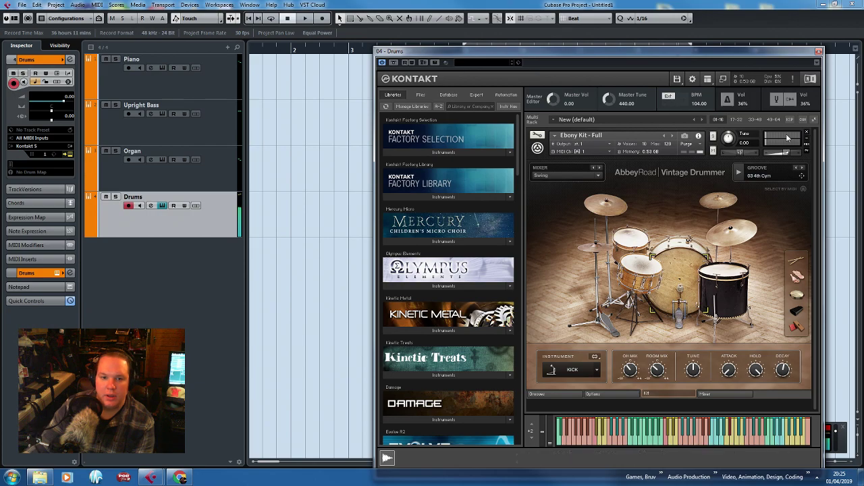
Remove the Ebony Kit from Kontakt and load Ivory Kit - Full from the Abbey Road Vintage Drummer library.
click(806, 133)
click(443, 270)
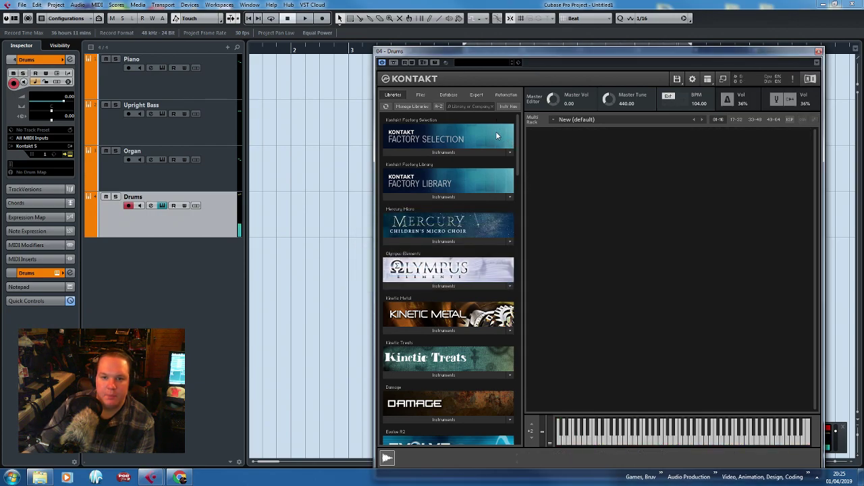
scroll(513, 397, down, 10)
scroll(513, 398, down, 2)
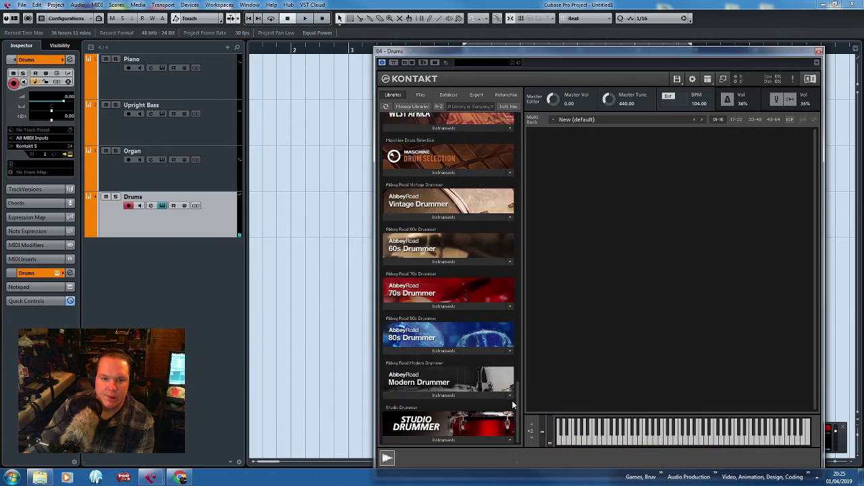
scroll(514, 395, up, 4)
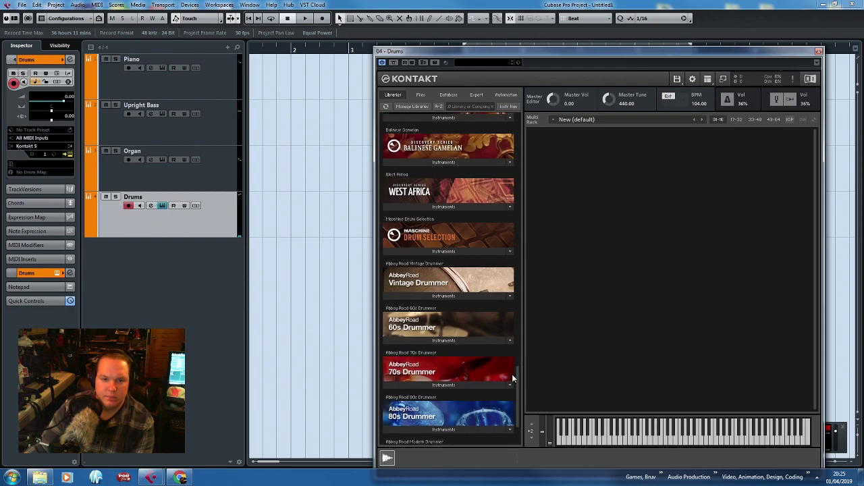
scroll(512, 368, up, 1)
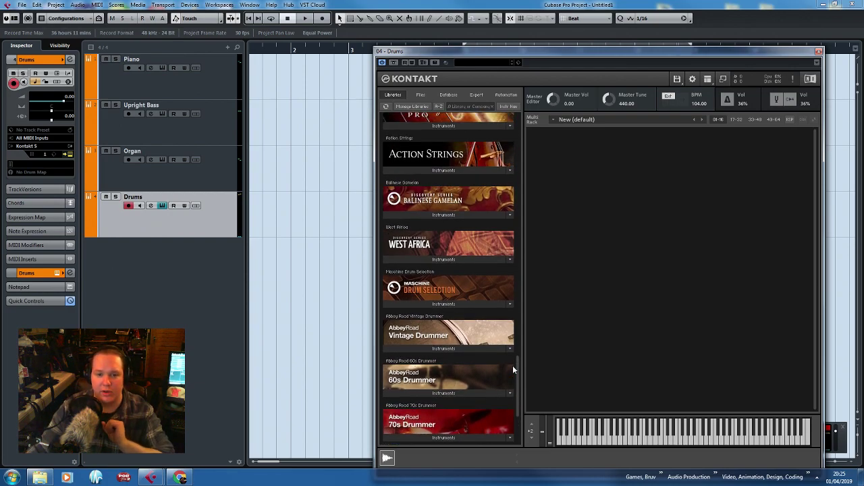
click(456, 381)
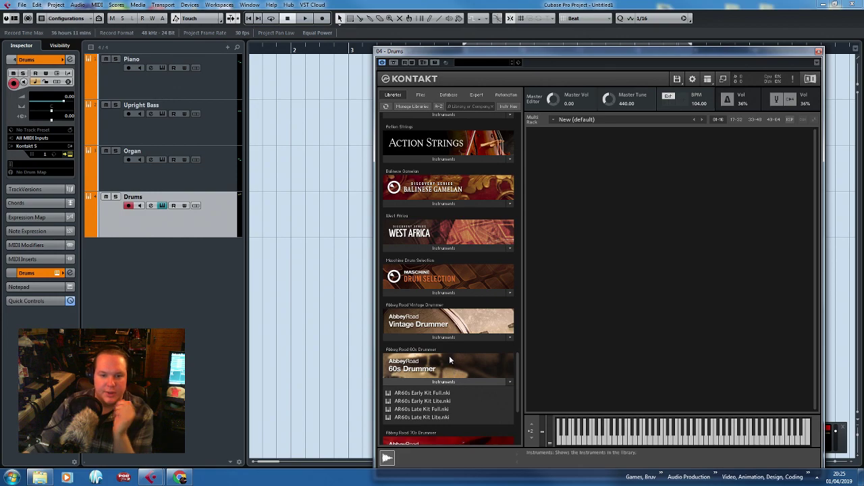
click(449, 337)
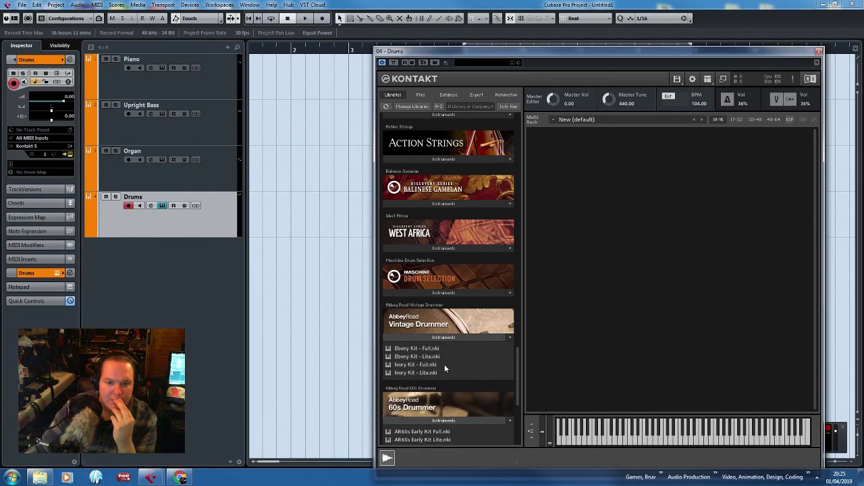
drag(444, 364, 550, 388)
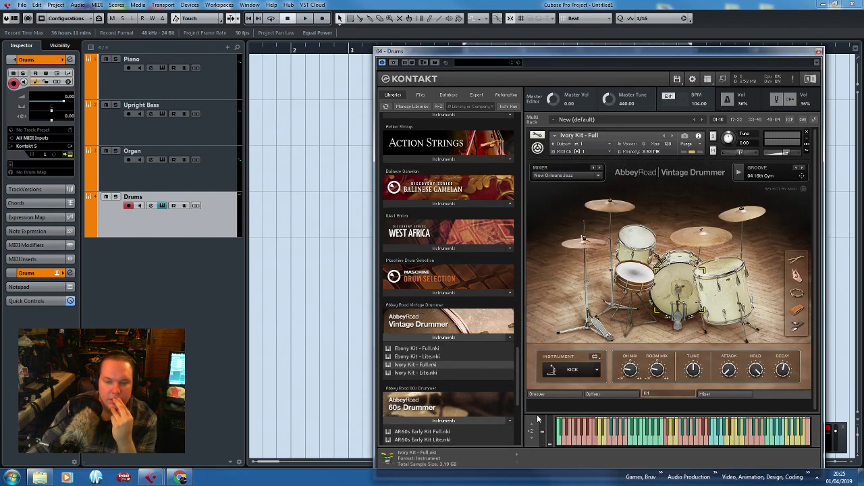
Audition the Snare Brush Swish, set the Ivory Kit's mixer preset to Soul - Funk, and select the snare.
click(598, 440)
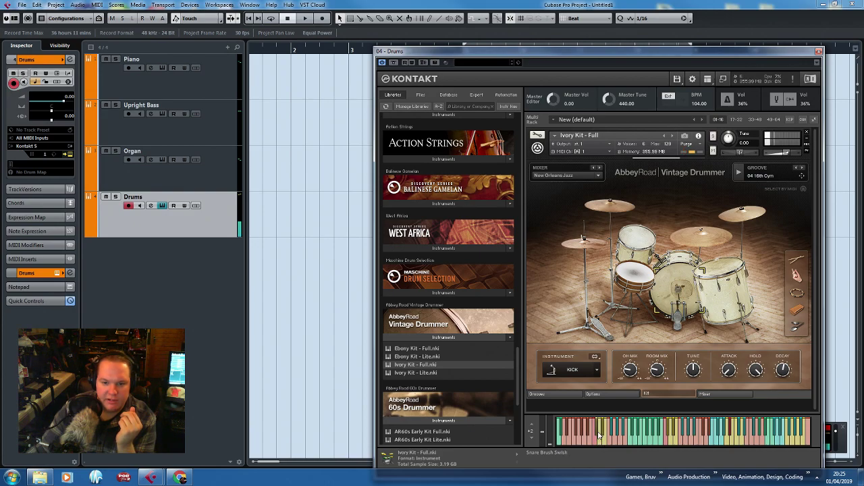
click(570, 175)
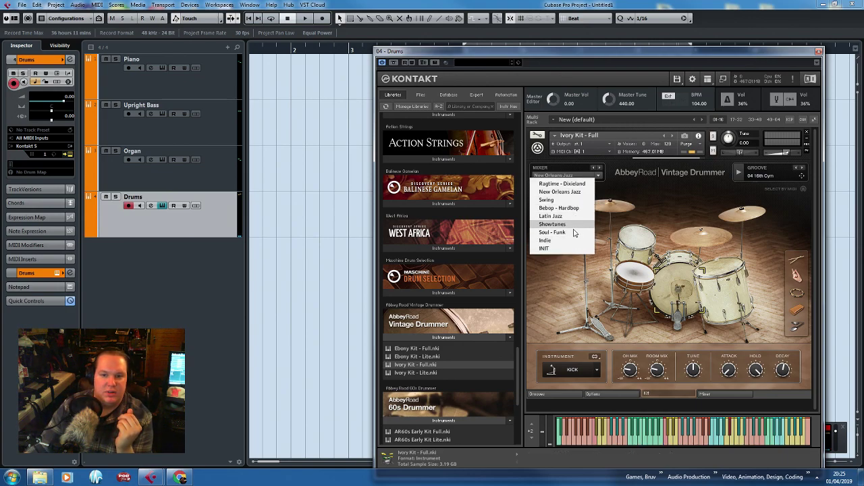
click(572, 232)
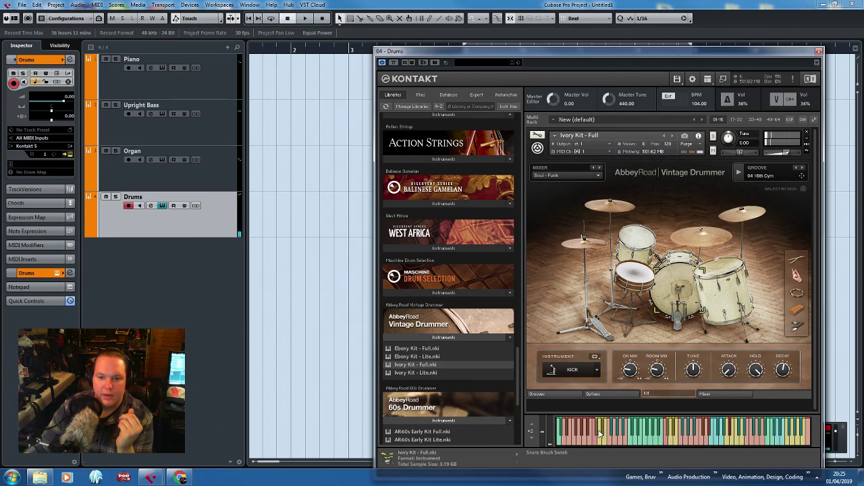
click(635, 302)
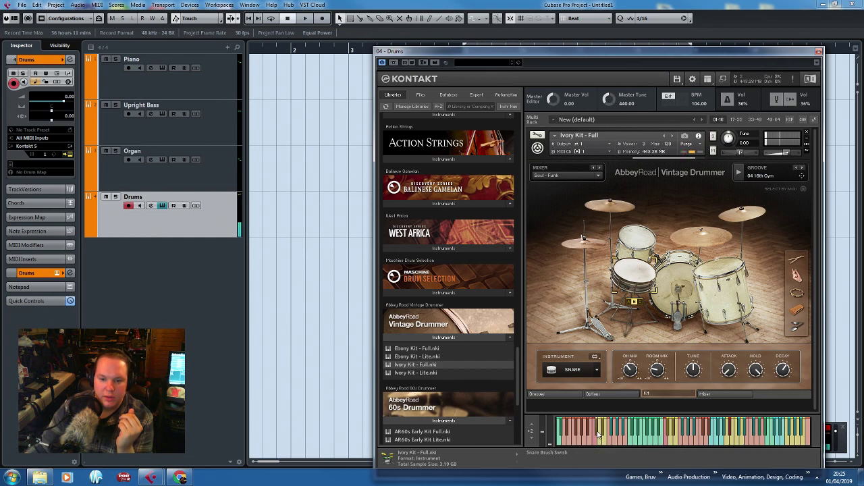
Close Kontakt, open the Drums part in the Key Editor, and shift the C1 and B1 notes to start at bar 5.
click(819, 52)
double_click(517, 227)
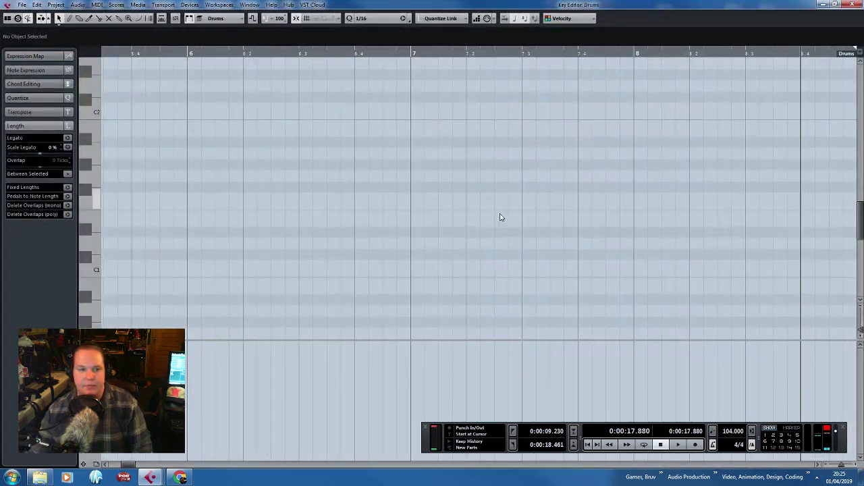
scroll(256, 236, down, 5)
drag(246, 193, 178, 253)
drag(240, 277, 155, 106)
scroll(223, 270, up, 3)
drag(241, 270, 390, 265)
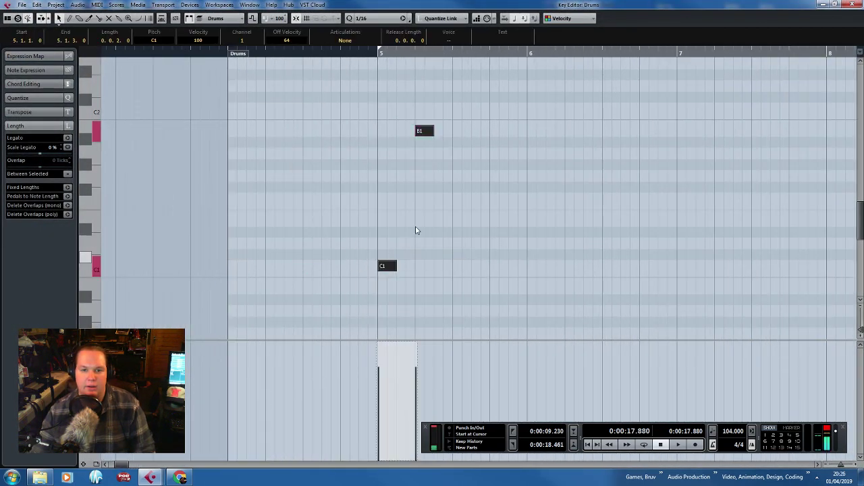
Change the B1 note to D#1 at position 5.1.3.0 and play it back.
click(425, 131)
drag(424, 131, 409, 229)
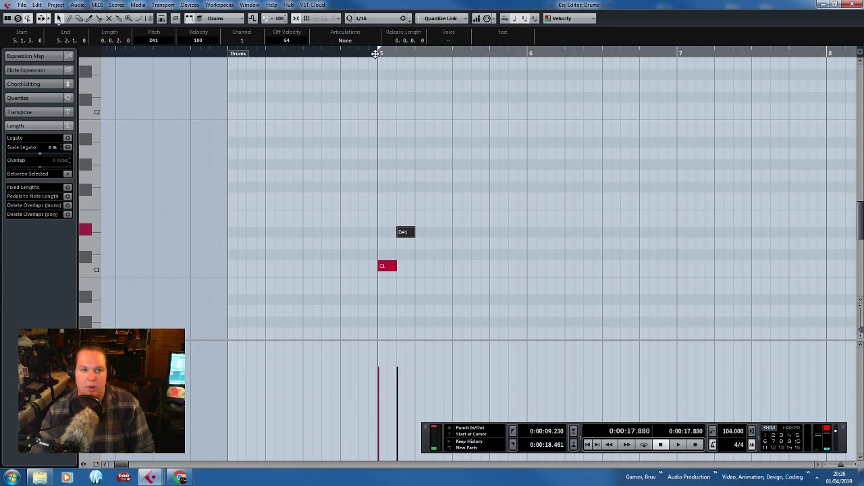
scroll(401, 242, up, 2)
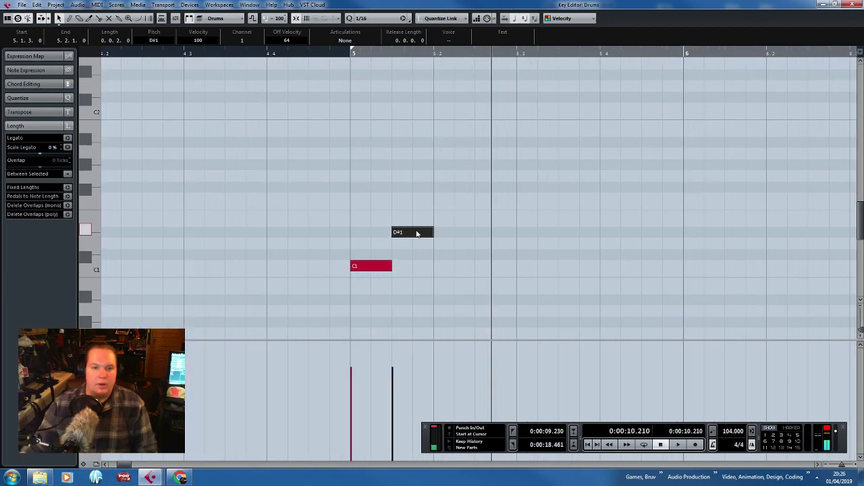
Set the quantize to 1/8 Triplet and move the D#1 note to position 5.1.2.40.
click(375, 18)
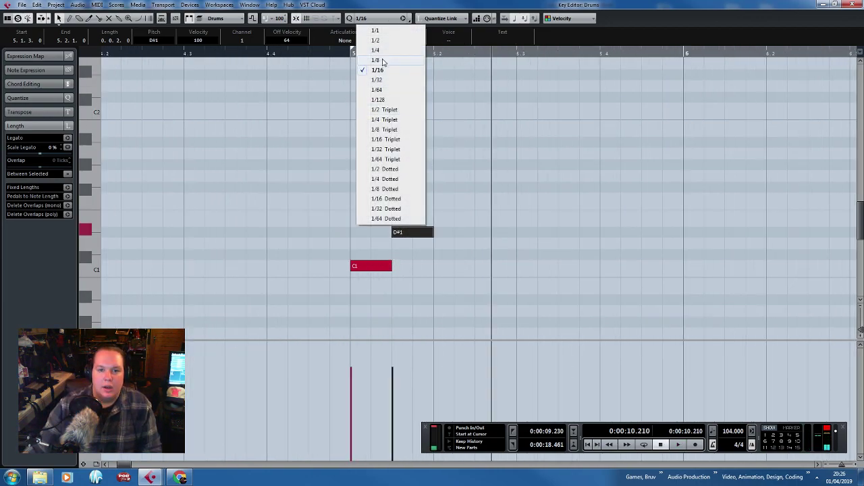
click(405, 139)
click(482, 164)
click(375, 18)
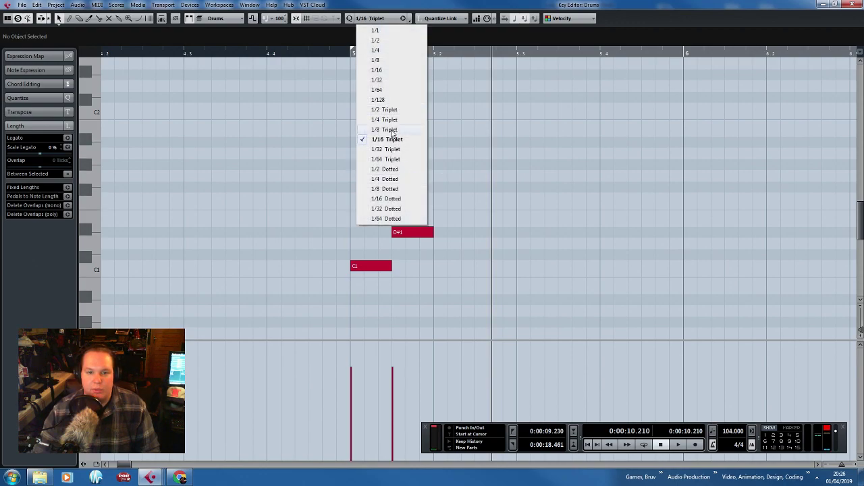
click(390, 129)
mouse_move(402, 232)
mouse_down()
mouse_move(416, 233)
mouse_move(406, 238)
mouse_up()
Play back the C1 and D#1 notes from just before bar 5 to check the triplet timing.
click(346, 61)
click(343, 51)
key(space)
key(space)
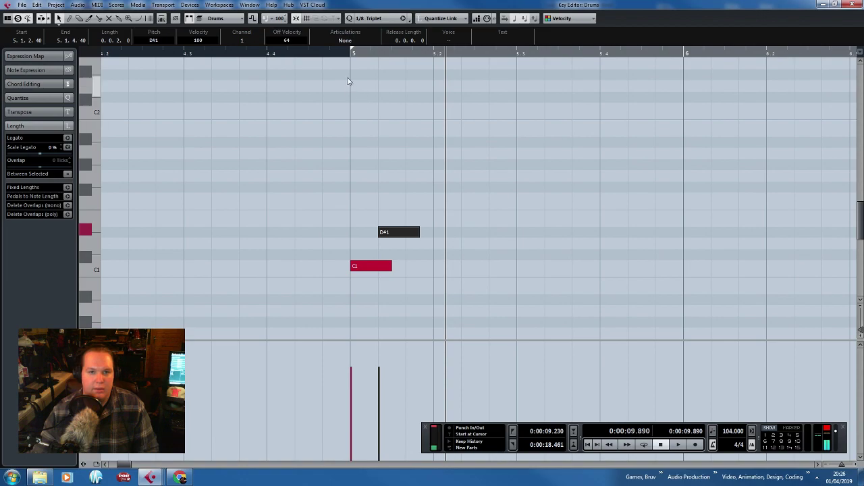
click(455, 210)
key(space)
key(space)
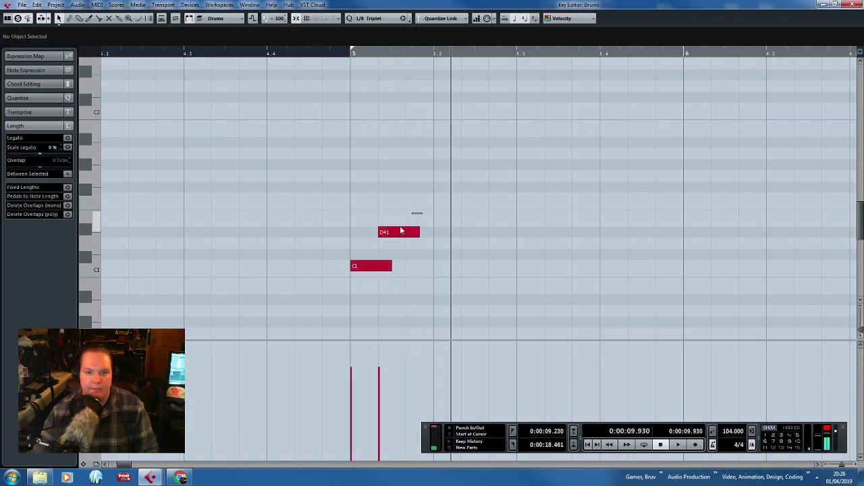
Duplicate the D#1 note, place the copy as E1 at beat 5.2, and play the pattern.
click(401, 232)
key(ctrl+d)
drag(434, 235, 446, 225)
click(336, 48)
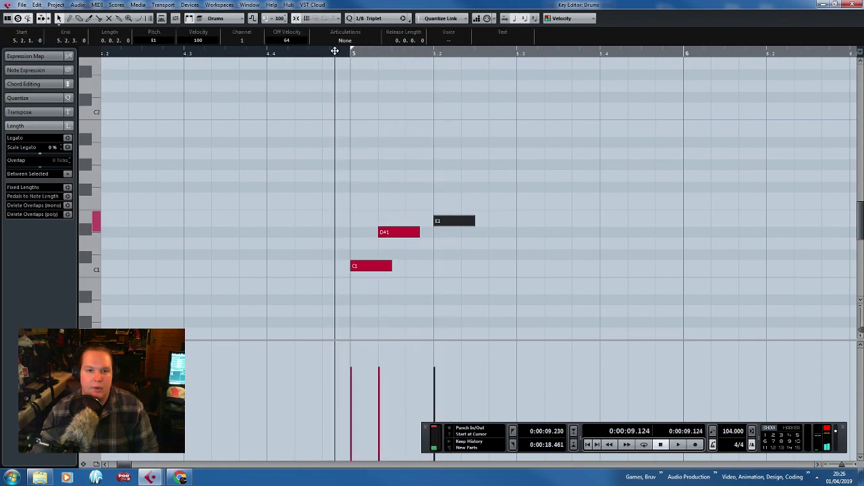
key(space)
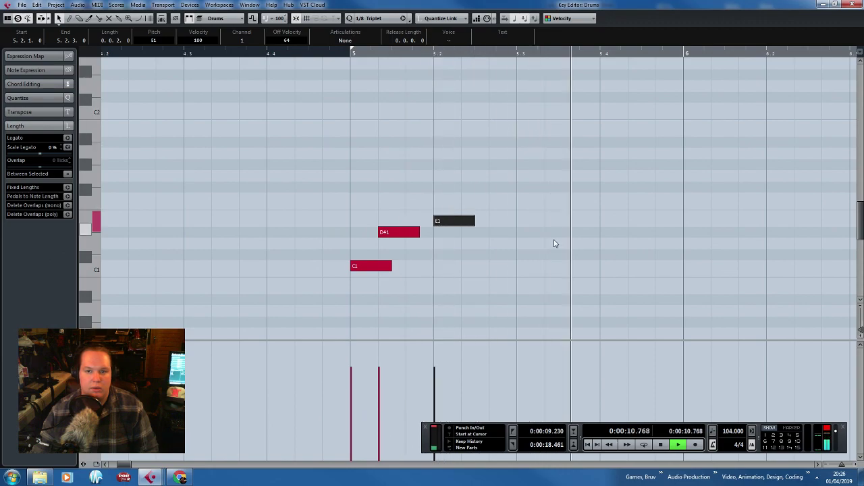
key(space)
Duplicate the E1 note to beat 5.4 and play the bar back.
key(ctrl+d)
drag(479, 221, 603, 224)
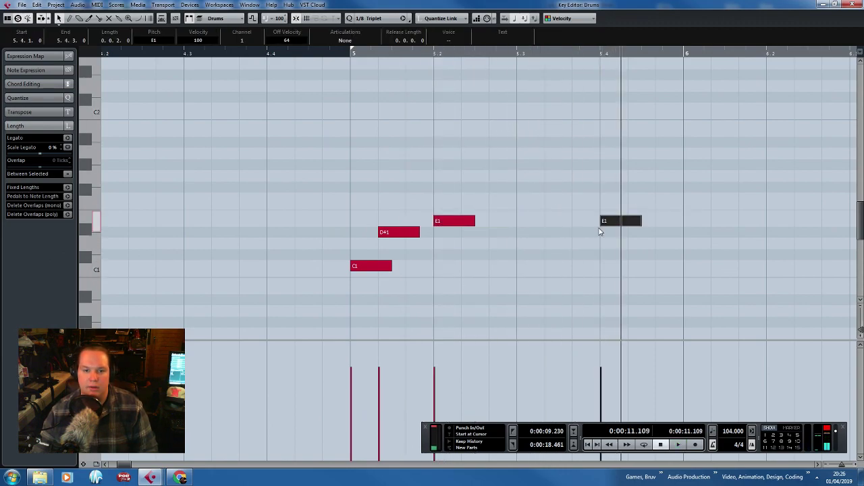
key(g)
click(420, 67)
click(428, 50)
key(space)
key(h)
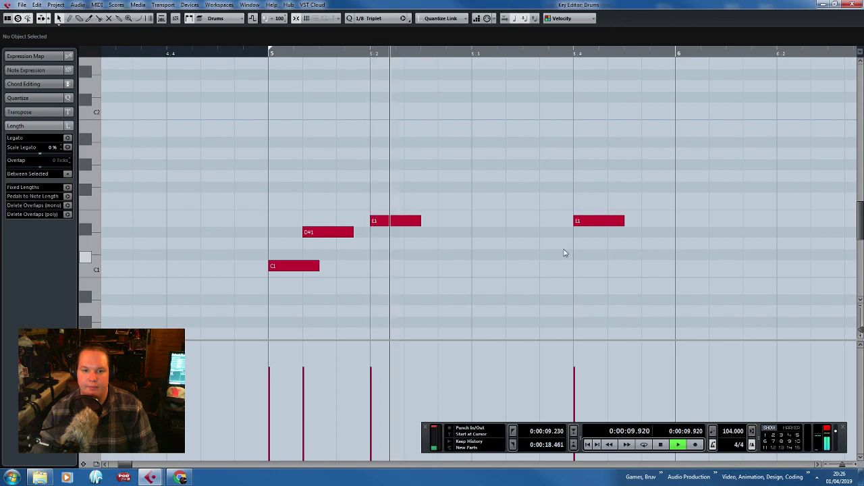
key(space)
Move the E1 note at beat 5.2 to C#1 at 5.1.3.80, lengthen it to beat 5.4, and delete it.
drag(396, 223, 362, 260)
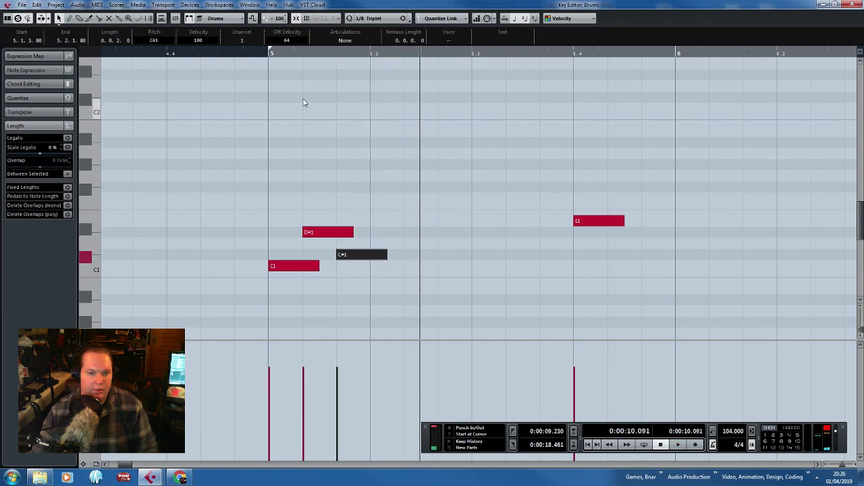
key(space)
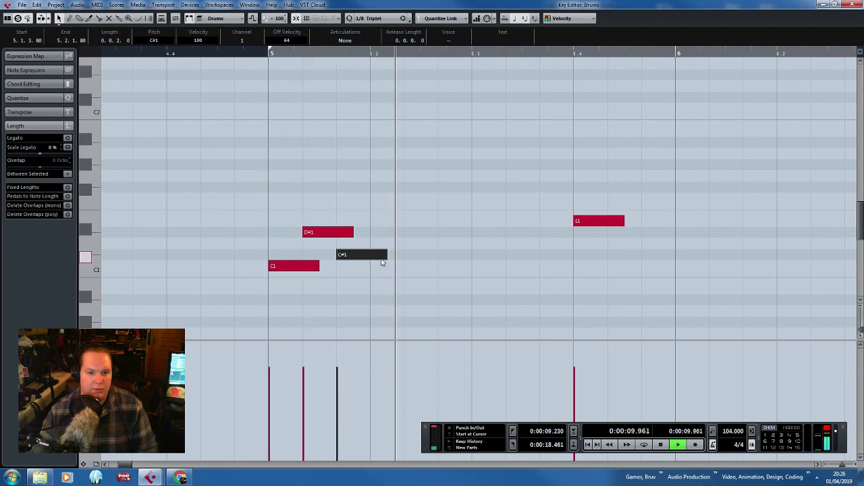
drag(384, 256, 585, 260)
double_click(544, 256)
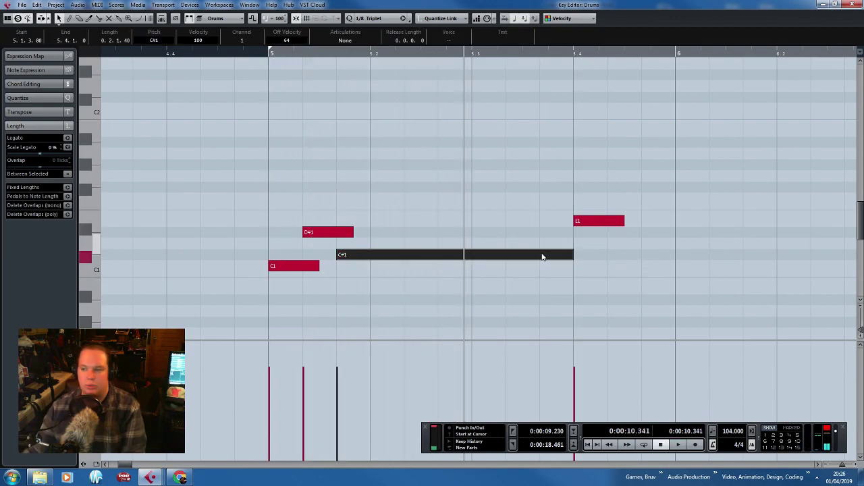
key(Delete)
click(636, 185)
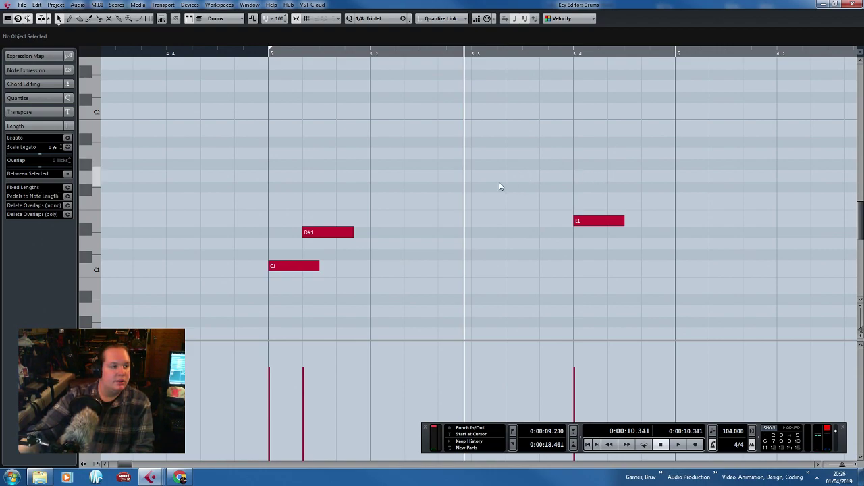
Rearrange the pattern with D#1 shortened at 5.1.1.0, C#1 from 5.1.2.40 to 5.2.1.0 and E1 at beat 5.2, and play it.
drag(321, 232, 303, 233)
mouse_move(352, 255)
mouse_down()
mouse_move(403, 256)
mouse_move(369, 256)
mouse_up()
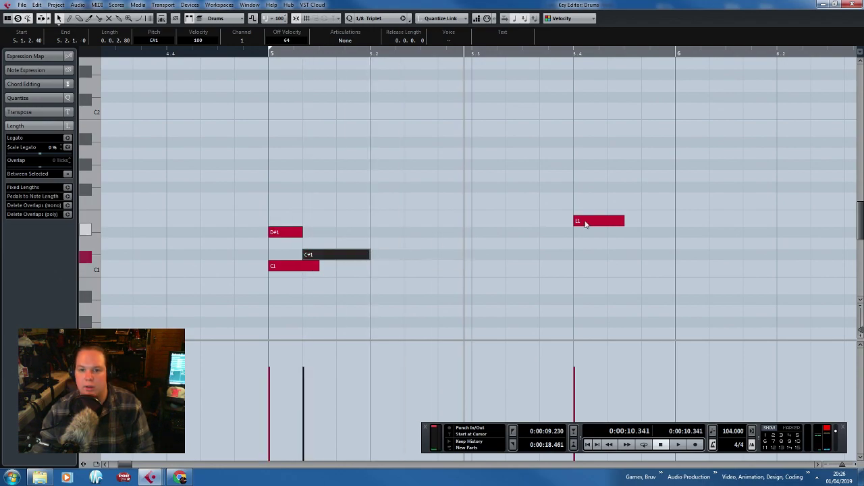
drag(585, 224, 398, 224)
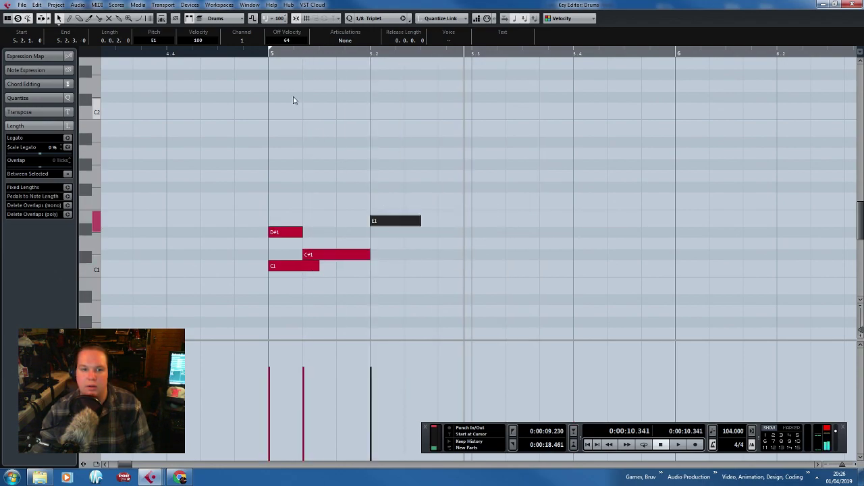
key(space)
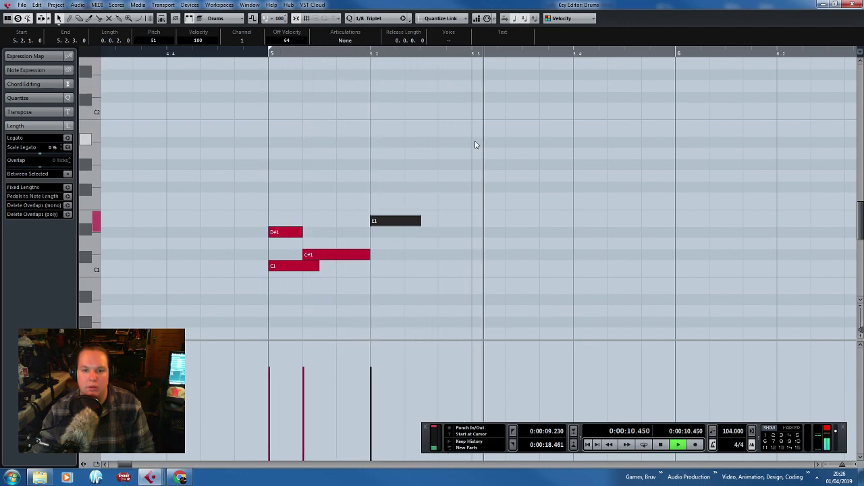
key(space)
Copy the C#1 note to 5.2.3.80 and the C1 note to 5.3.2.40.
drag(328, 254, 472, 255)
key(space)
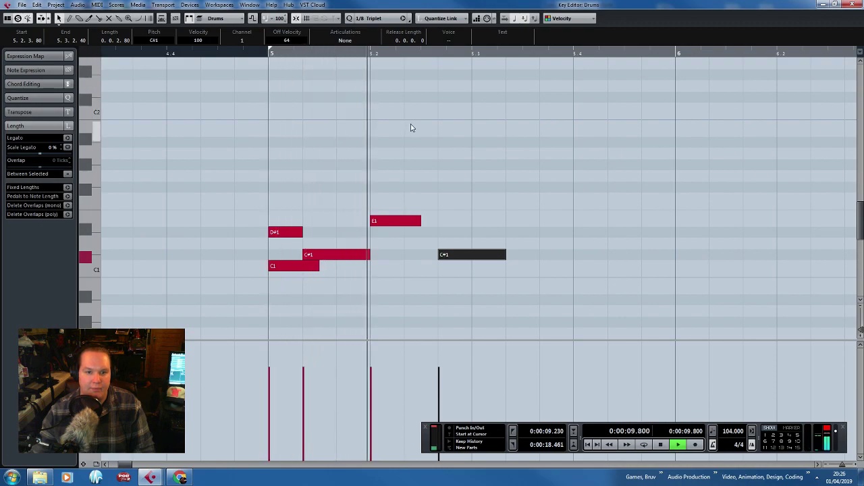
click(312, 268)
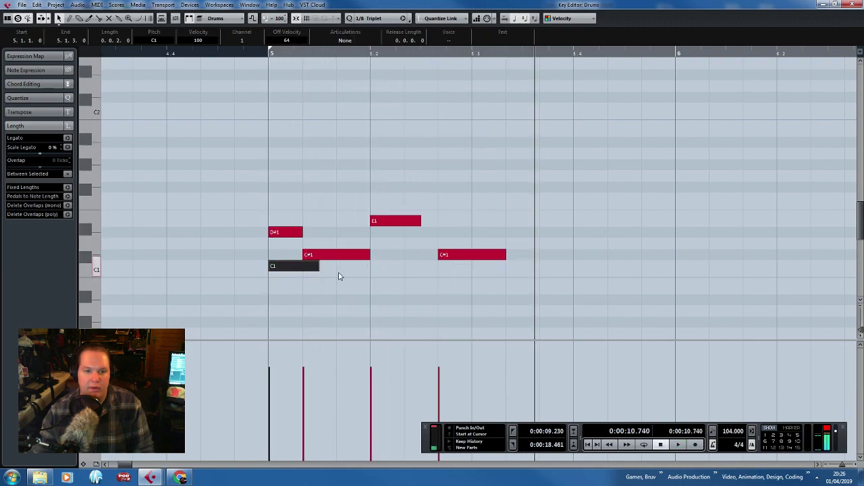
key(ctrl+d)
drag(356, 269, 535, 271)
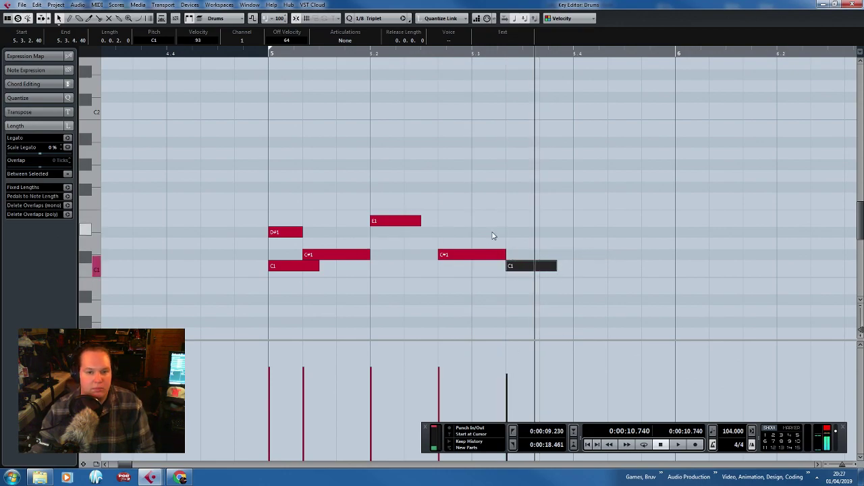
Copy the D#1 note to E1 at beat 5.4, extend the second C#1 note to beat 5.4, and play the bar.
click(283, 232)
key(ctrl+d)
drag(319, 233, 590, 223)
click(587, 233)
drag(507, 253, 573, 254)
click(267, 54)
key(space)
click(517, 110)
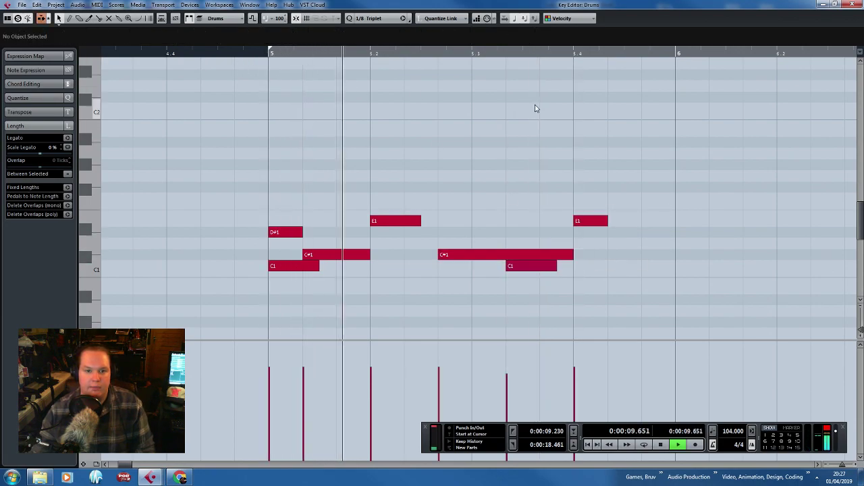
key(space)
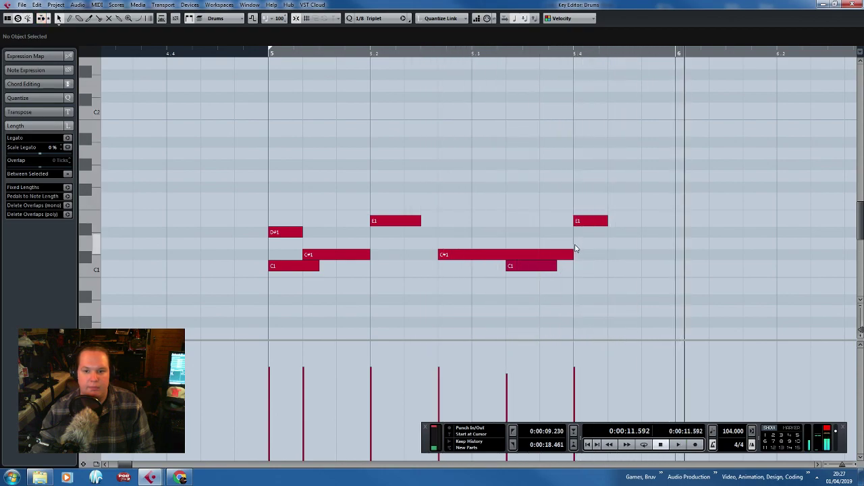
Return the second C#1 to its shorter length, add another C#1 from 5.4.1.0 to 6.1.1.0, and play the bar.
drag(572, 254, 665, 259)
key(alt+d)
drag(610, 254, 576, 255)
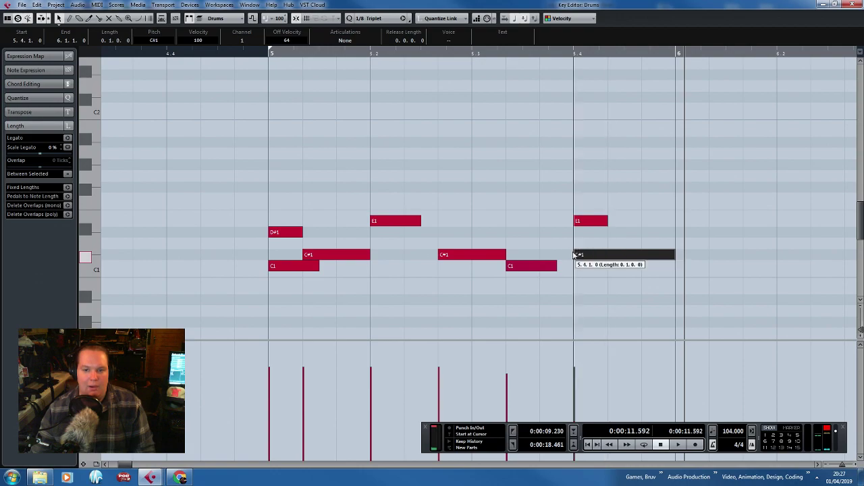
key(space)
scroll(407, 133, down, 2)
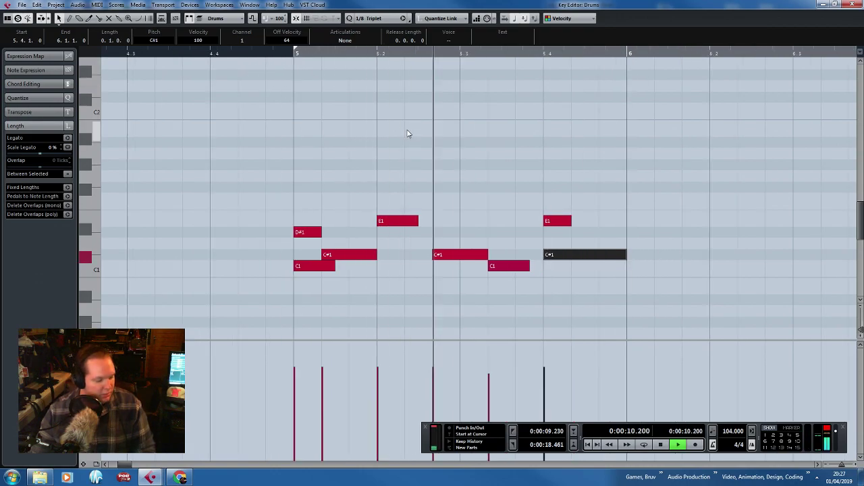
key(space)
Lower the velocities of all the drum notes, bringing the C#1 at beat 5.4 to 86.
click(522, 320)
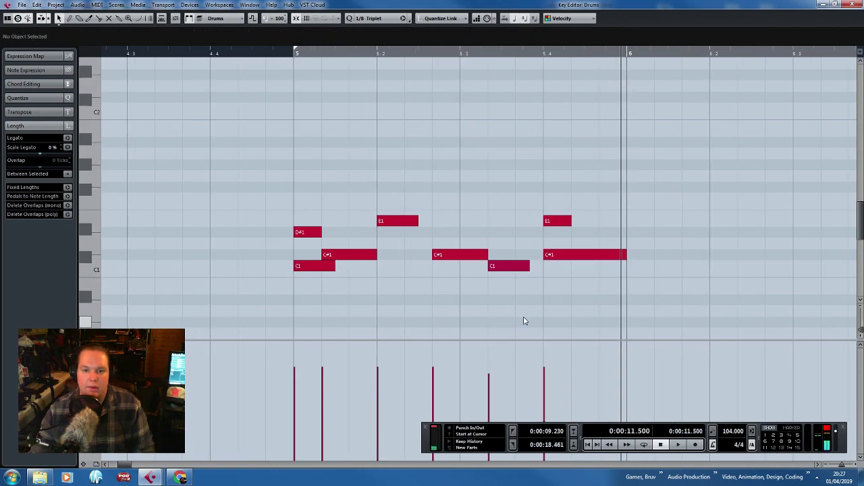
drag(680, 301, 208, 185)
click(432, 351)
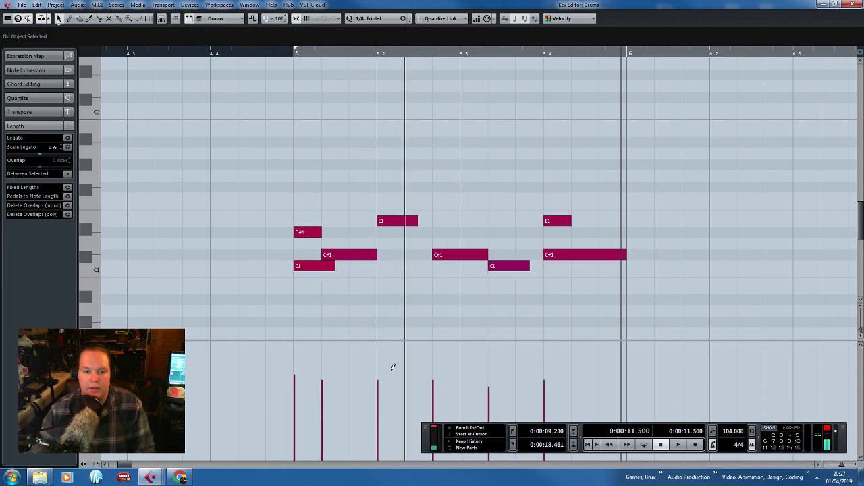
drag(629, 285, 586, 257)
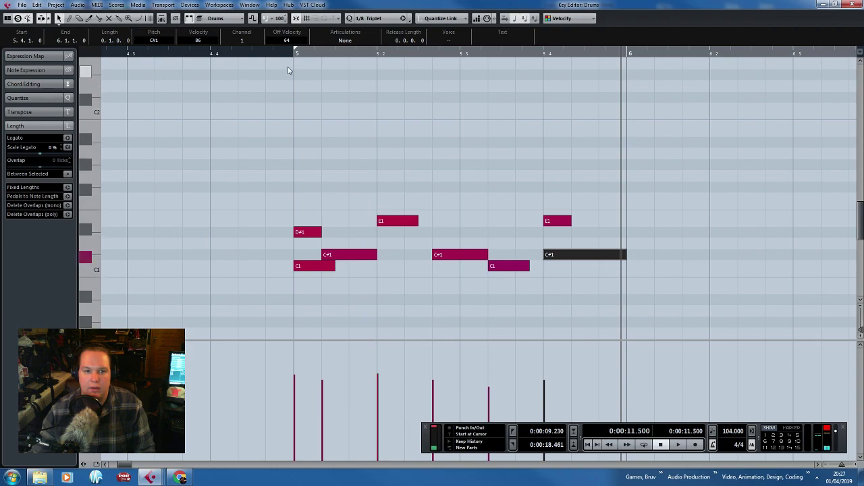
Play the bar and delete the C#1 note at 5.2.3.80.
key(space)
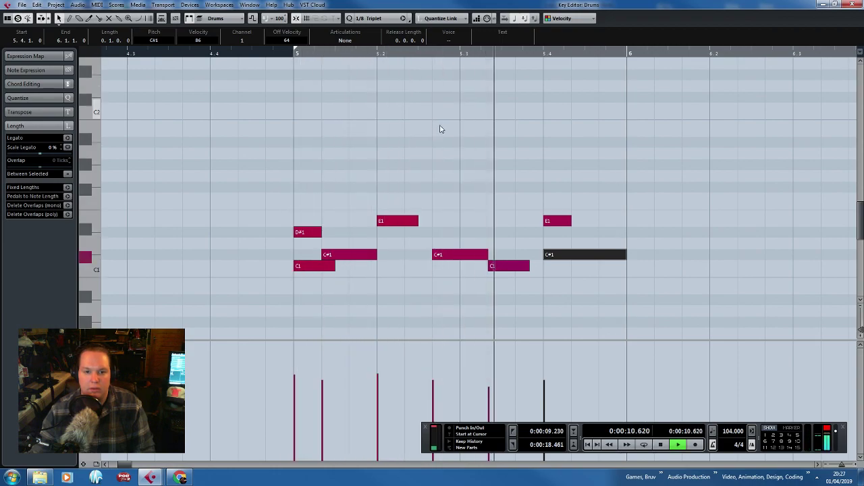
drag(460, 208, 446, 265)
key(Delete)
key(space)
Copy the E1 note at beat 5.2 to C2 at the start of bar 5, shortened to 0.0.0.80 with 1/16 Triplet quantize.
click(406, 221)
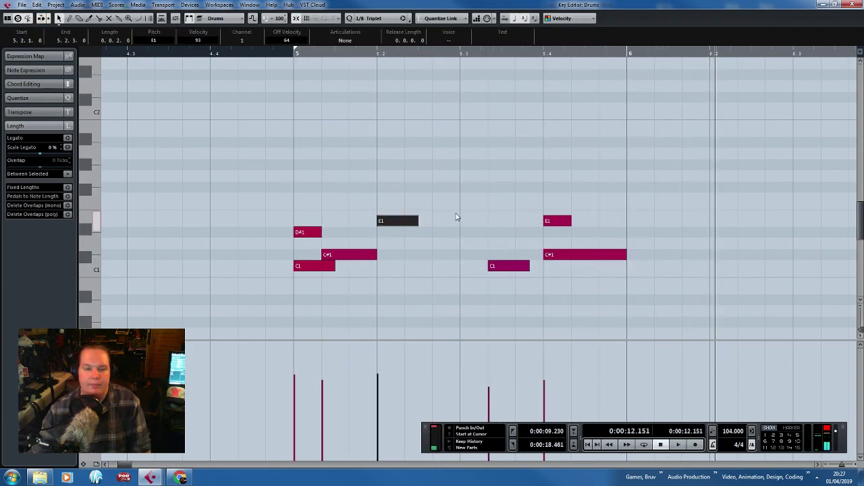
key(ctrl+d)
drag(448, 222, 282, 112)
click(375, 18)
click(389, 140)
scroll(347, 110, up, 1)
Copy the short C2 note to 5.1.3.80 and play the pattern from bar 5.
drag(278, 110, 370, 113)
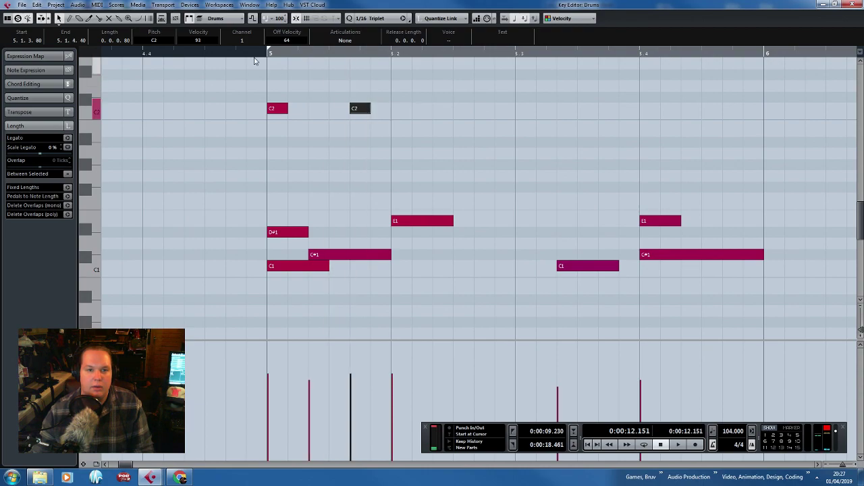
click(264, 53)
key(space)
key(space)
Duplicate the pair of C2 notes to beat 5.2, and duplicate the resulting four notes to beat 5.3.
drag(409, 133, 213, 93)
key(ctrl+d)
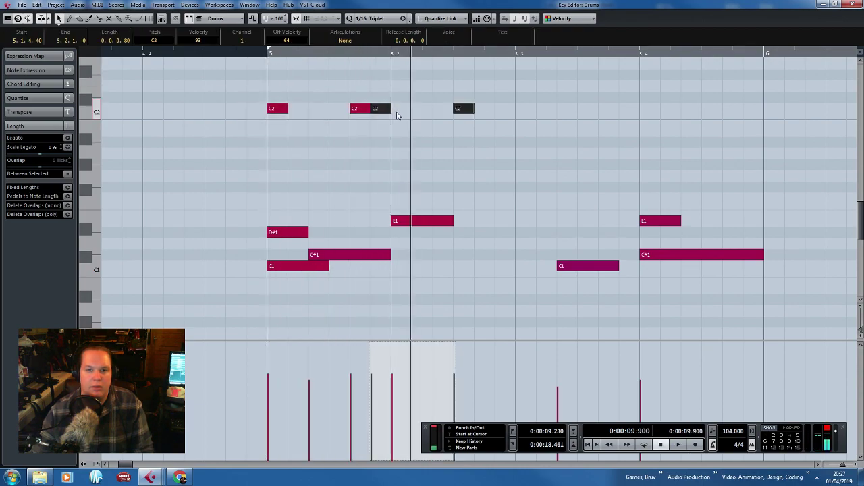
drag(384, 110, 407, 113)
drag(572, 162, 268, 84)
key(ctrl+d)
drag(502, 109, 525, 110)
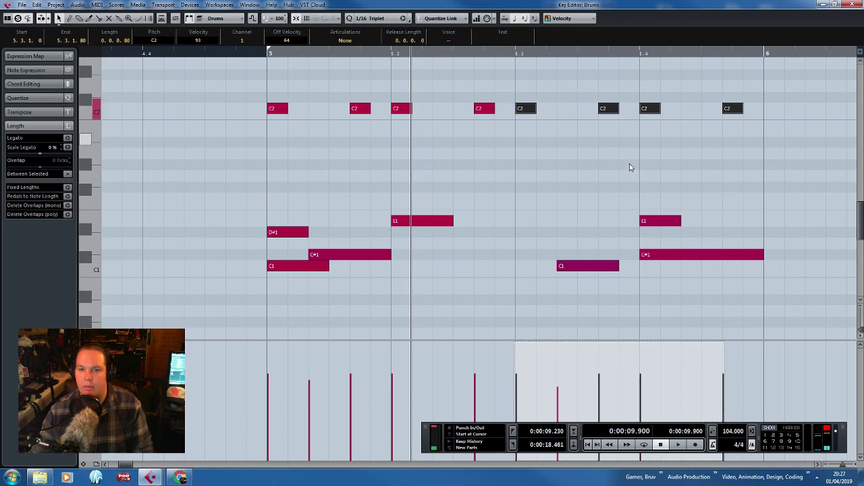
Raise the velocity of the four off-beat C2 notes in bar 5 and play the bar.
drag(659, 156, 640, 66)
drag(748, 150, 720, 61)
shift+click(607, 110)
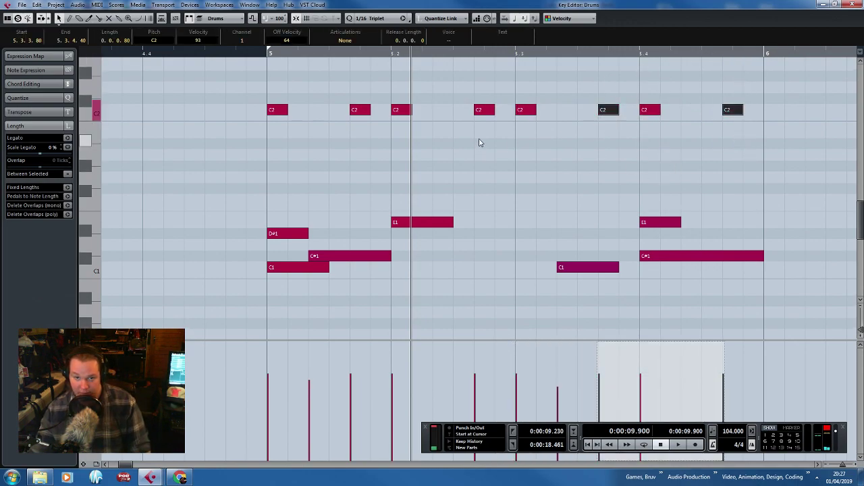
shift+click(483, 109)
shift+click(359, 109)
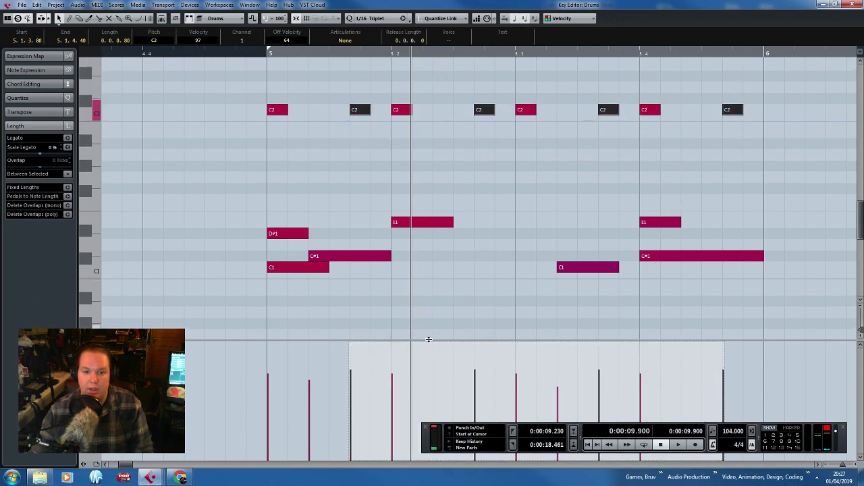
click(251, 53)
click(444, 165)
key(space)
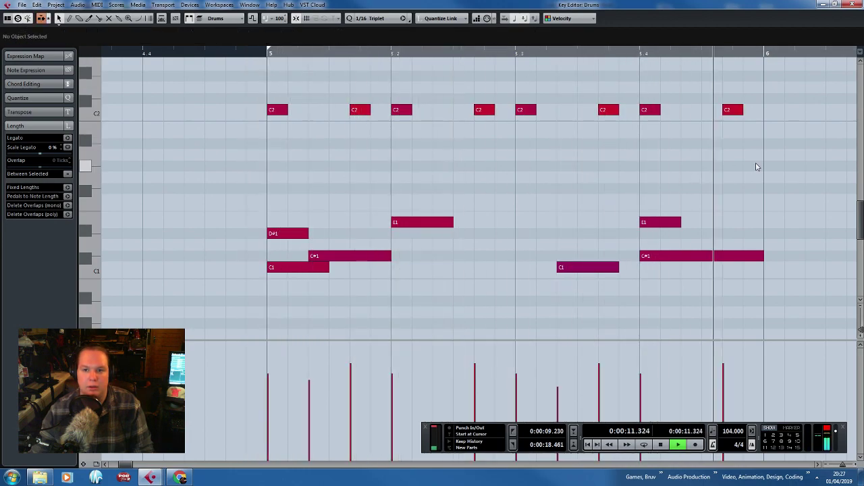
key(space)
Lower the velocity of all the C2 notes slightly, move them up to C#2, and play bar 5.
drag(760, 151, 227, 79)
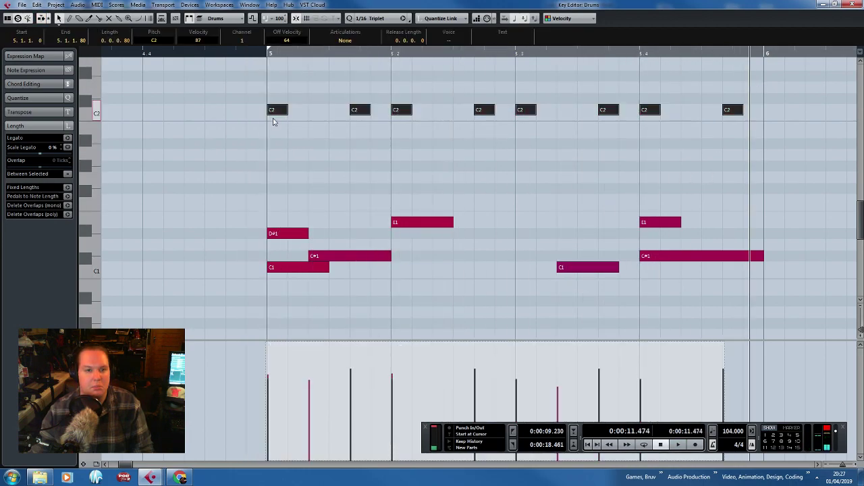
mouse_move(273, 113)
mouse_down()
mouse_move(279, 129)
mouse_move(275, 102)
mouse_up()
click(263, 53)
click(327, 130)
key(space)
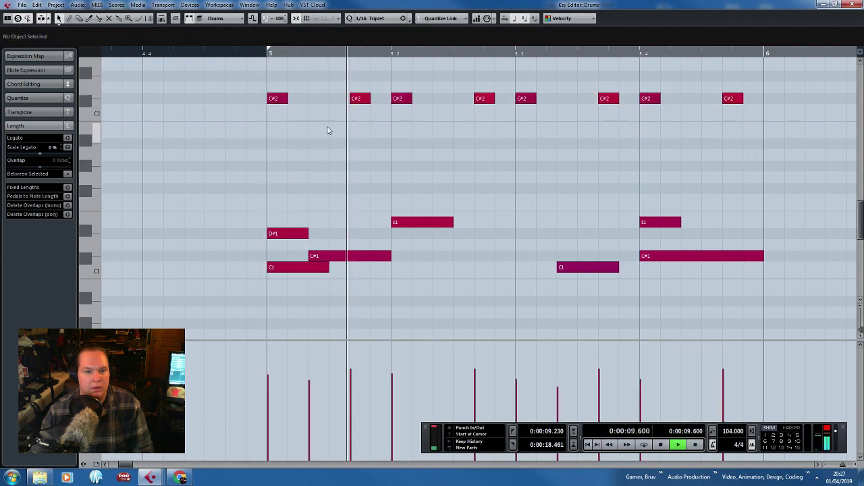
scroll(507, 237, down, 2)
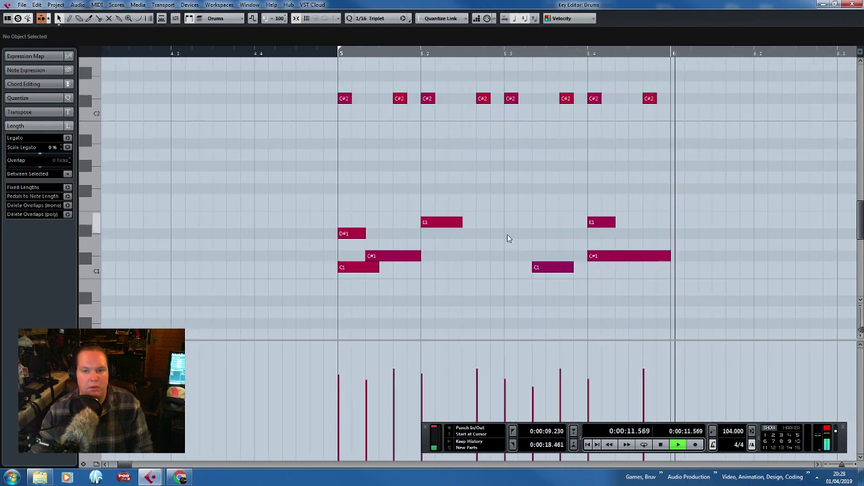
key(space)
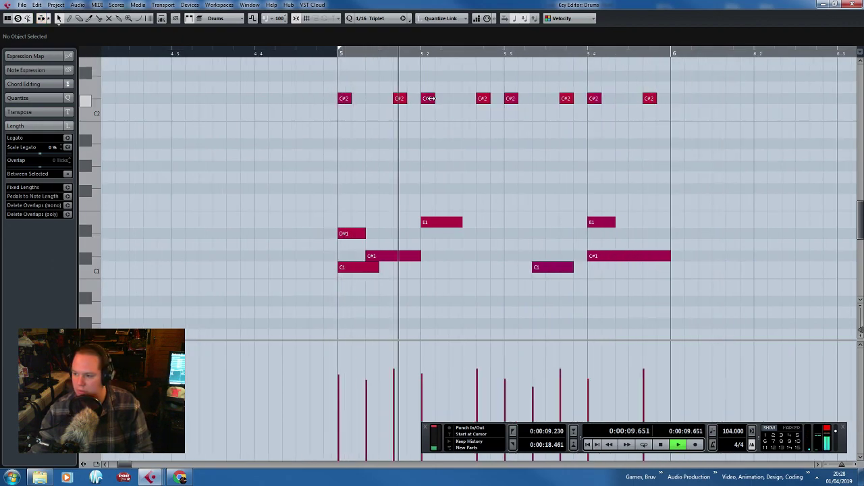
Move the C1 note at 5.3.2.40 to 5.3.3.80 and play bar 5.
click(548, 269)
key(space)
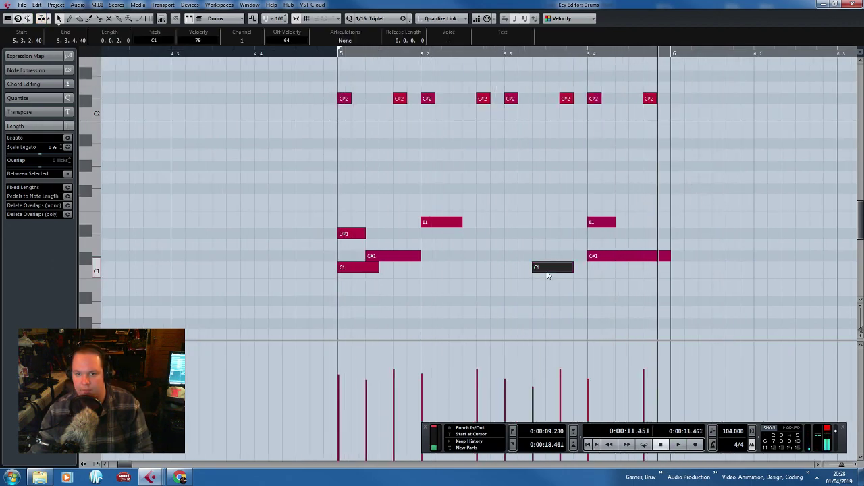
click(322, 52)
key(space)
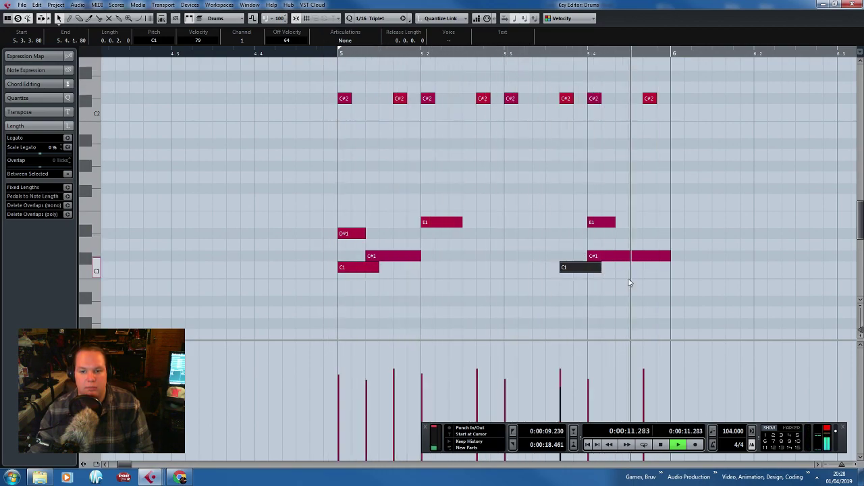
key(space)
Shorten the C1 note at 5.3.3.80 to 0.0.1.40, add a copy as D1 at 5.3.1.0, and play the bar.
drag(550, 264, 519, 254)
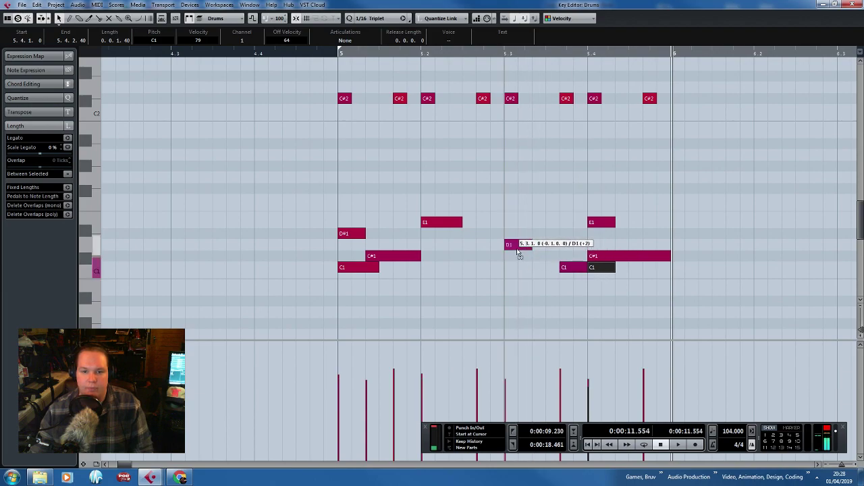
click(338, 51)
key(space)
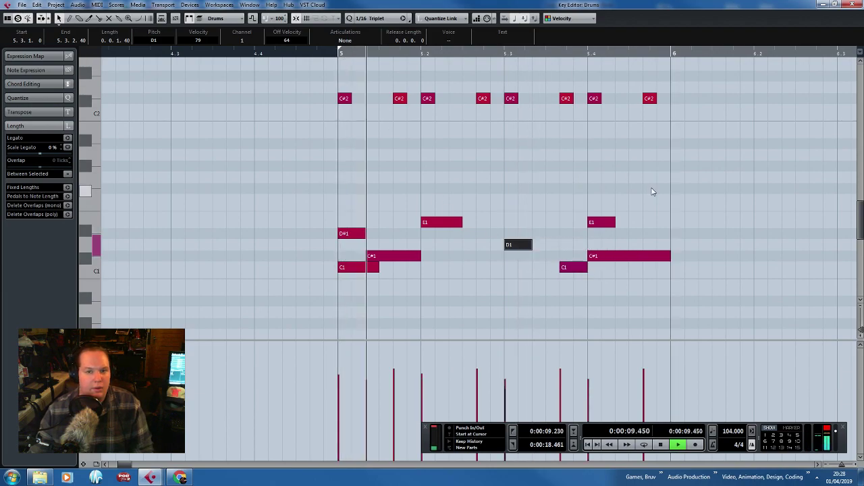
click(691, 180)
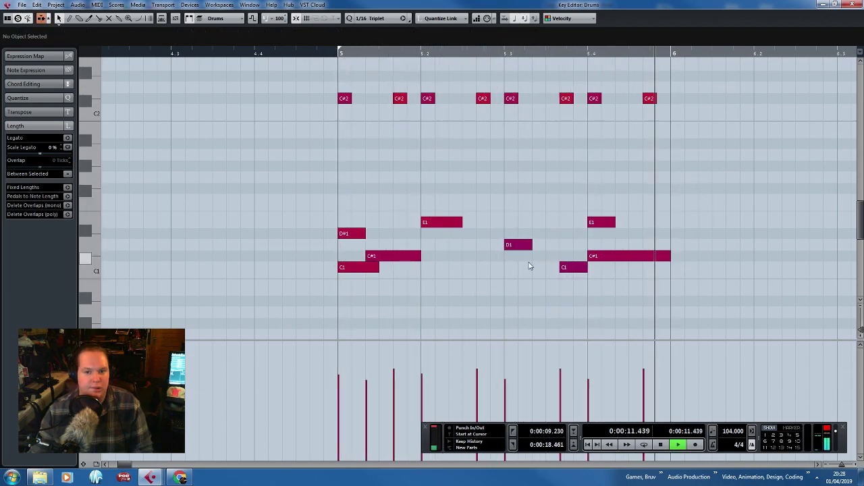
key(space)
Try the D1 note at 5.3.2.40, play the bar, and return the note to 5.3.1.0.
drag(525, 247, 548, 247)
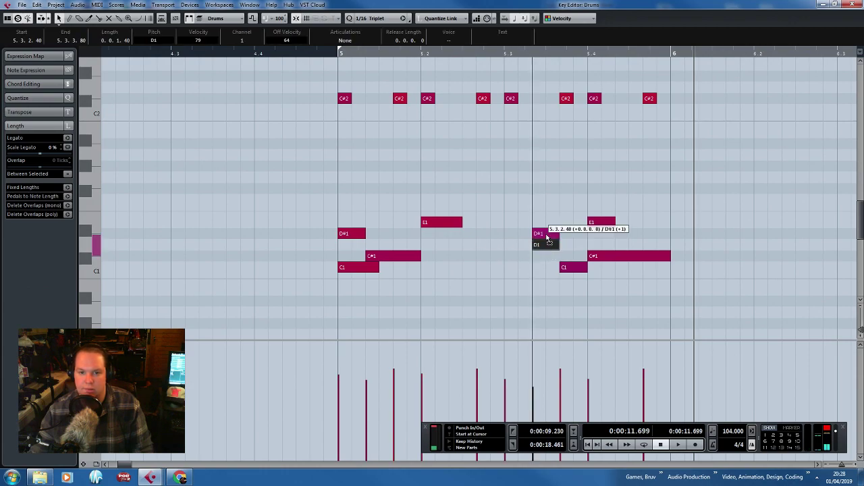
click(320, 51)
key(space)
click(611, 157)
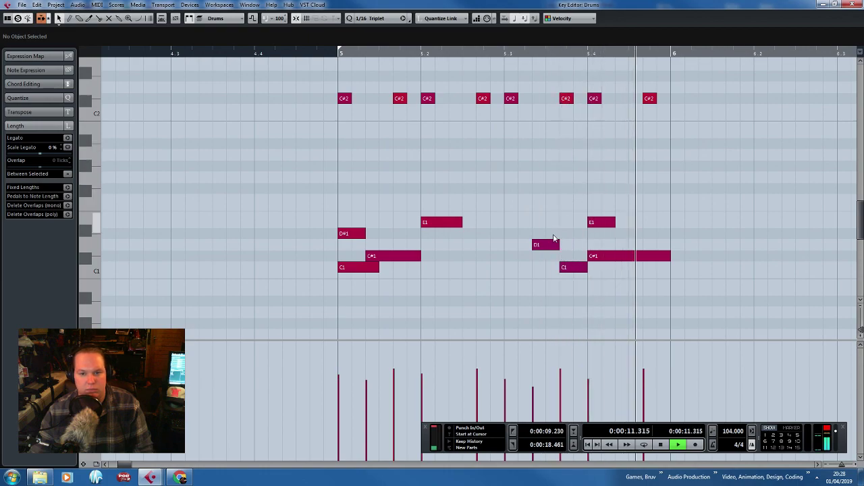
drag(554, 244, 517, 247)
click(529, 212)
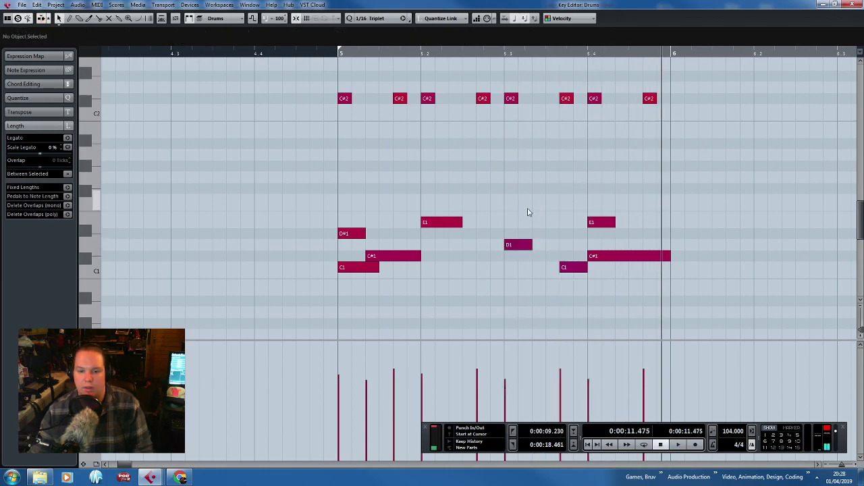
Raise the velocity of the D1 note at 5.3.1.0 and play bar 5.
click(336, 53)
key(space)
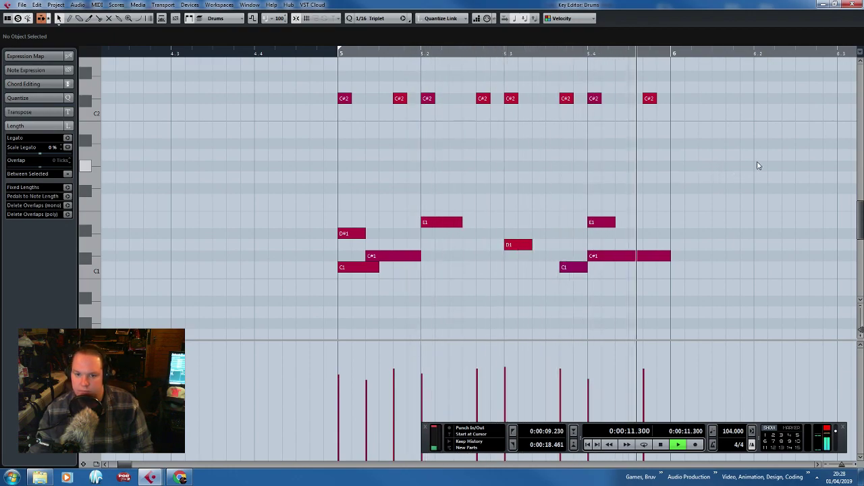
key(space)
Move C1 to 5.4.1.0, start the last E1 and C#1 notes at 5.4.2.40, and play bar 5.
drag(576, 272, 605, 272)
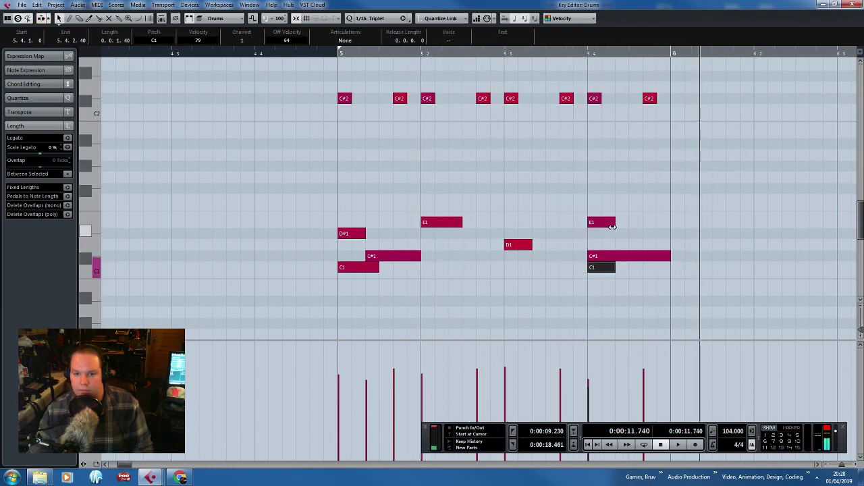
drag(613, 198, 615, 257)
drag(606, 222, 634, 222)
click(321, 67)
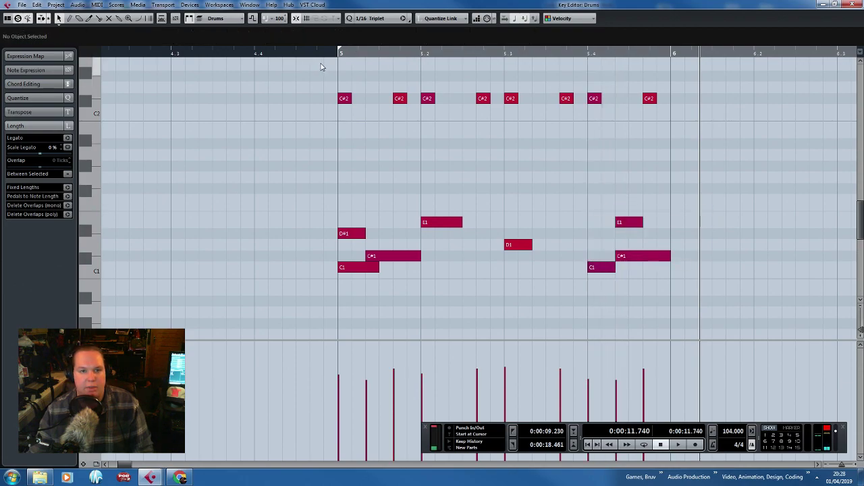
click(338, 54)
key(space)
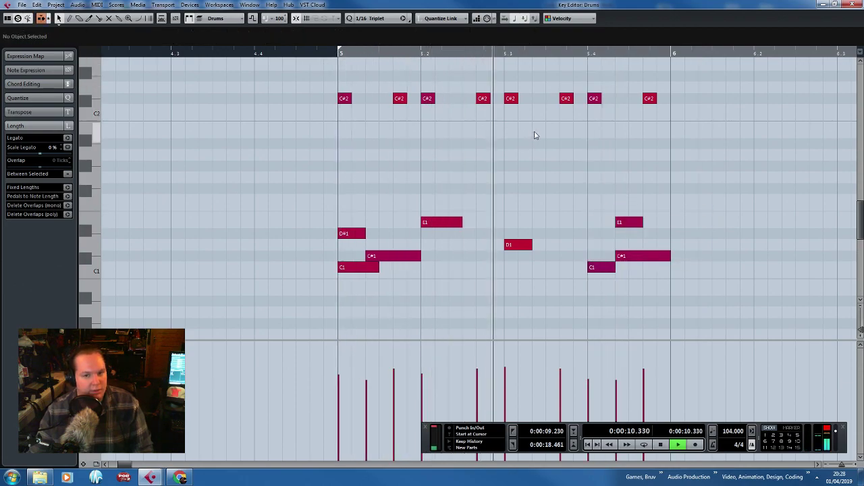
key(space)
Duplicate the whole bar 5 drum pattern into bar 6 and play it.
drag(711, 299, 273, 56)
key(ctrl+d)
click(776, 311)
drag(775, 310, 350, 304)
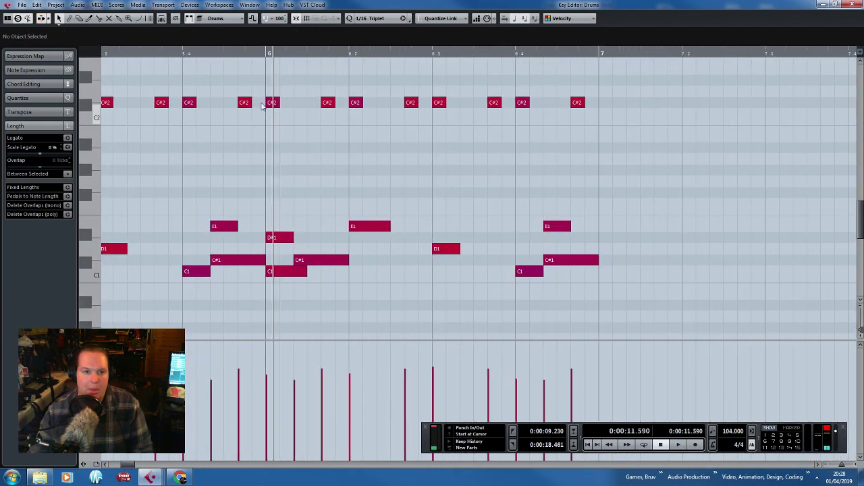
key(space)
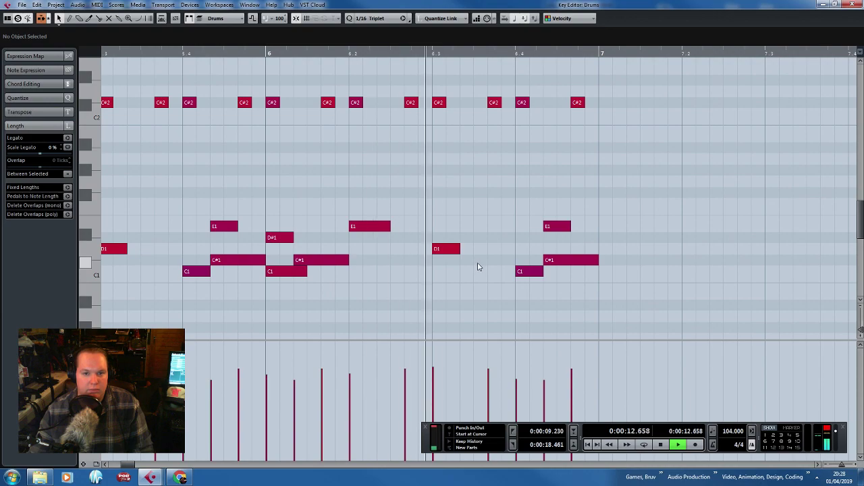
key(space)
Move bar 6's last C1 note to 6.3.3.80 and its last E1 note to 6.4.1.0, and play the ending.
drag(532, 272, 504, 272)
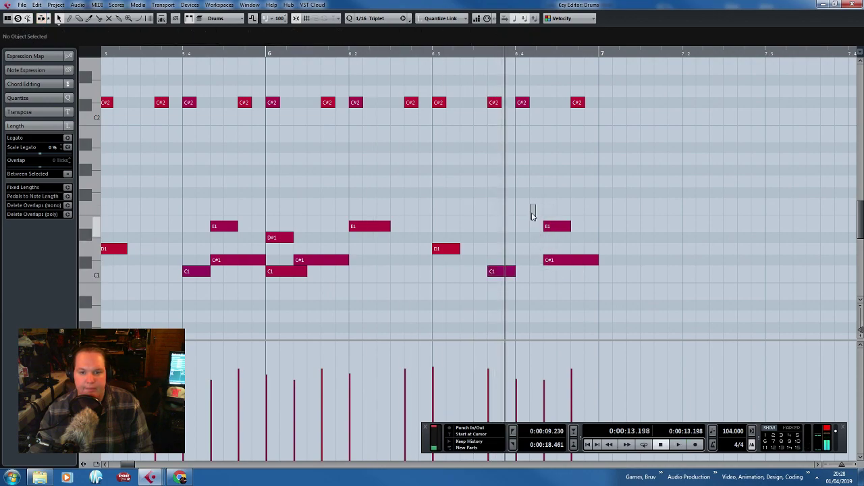
drag(548, 227, 529, 229)
key(space)
scroll(441, 214, down, 3)
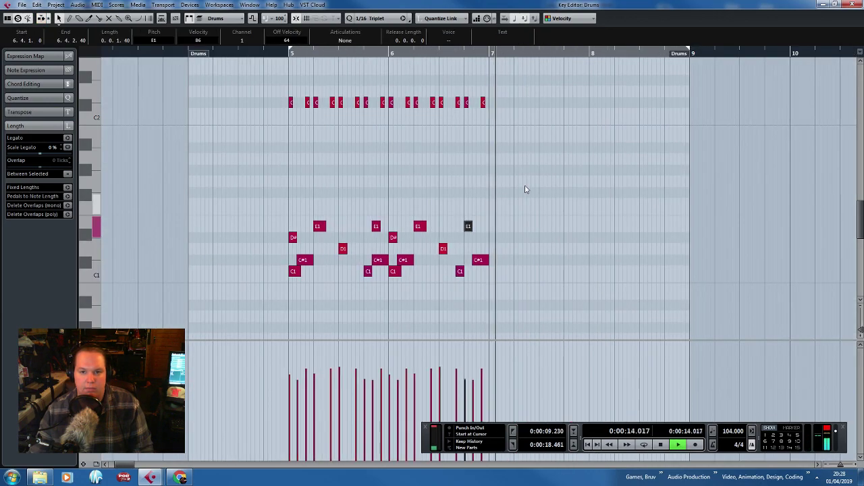
key(space)
Duplicate the drum notes of bars 5 and 6 into bars 7 and 8, play them, and close the drum part's editor.
drag(603, 71, 261, 285)
key(ctrl+d)
scroll(513, 207, up, 3)
key(space)
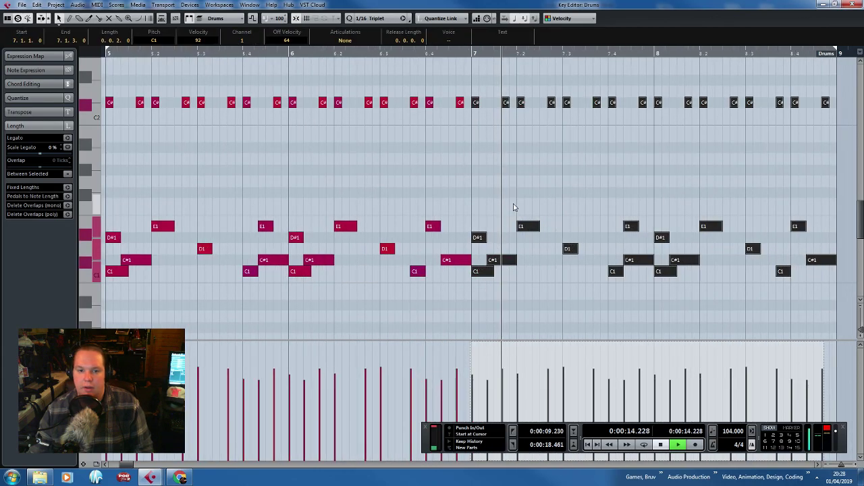
click(539, 200)
scroll(539, 200, down, 3)
key(Return)
key(space)
Open the Upright Bass part for note editing and play the riff from its pickup notes before bar 5.
double_click(470, 128)
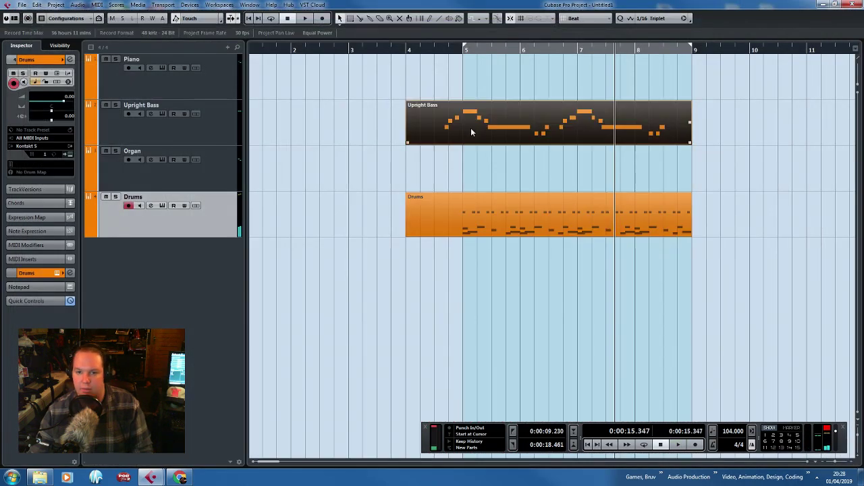
drag(537, 272, 158, 112)
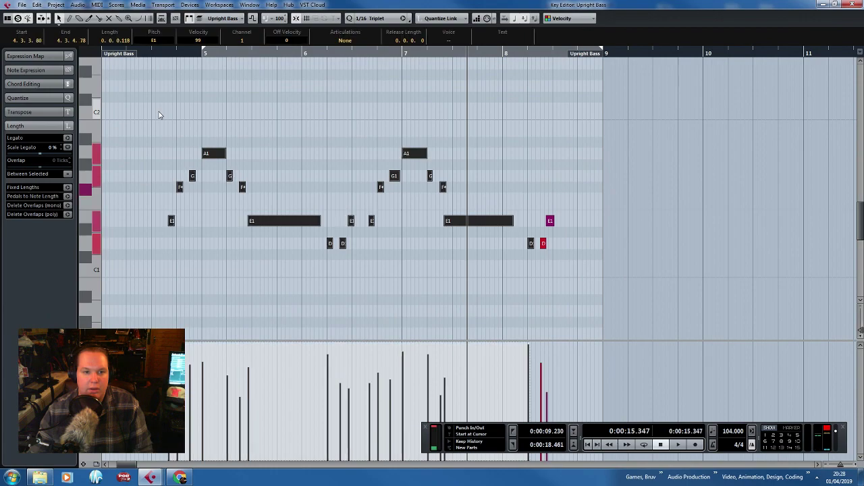
scroll(154, 122, up, 2)
scroll(149, 130, up, 2)
click(217, 71)
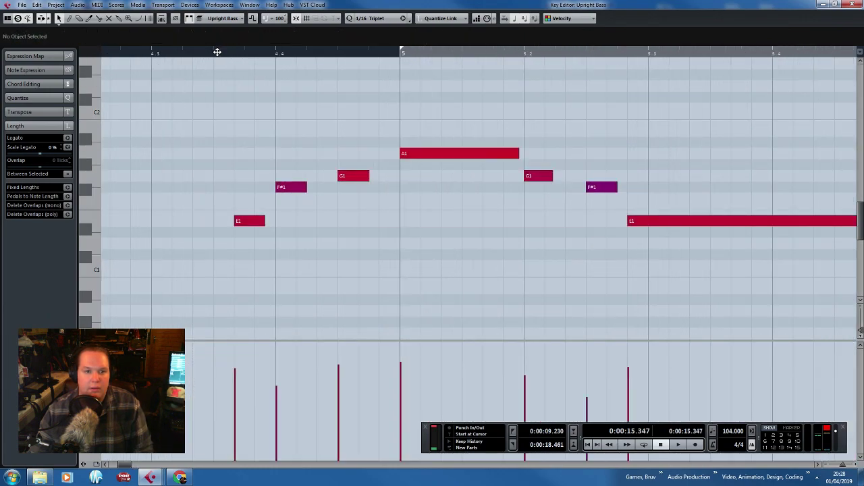
click(217, 52)
key(space)
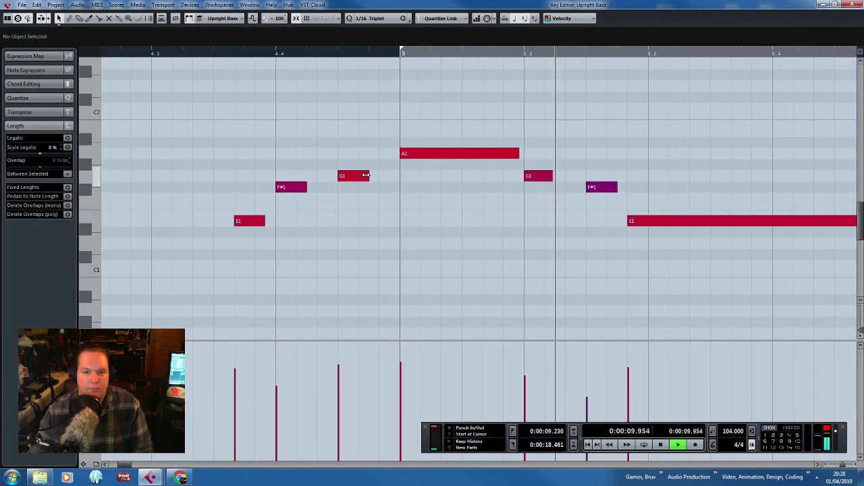
scroll(365, 176, down, 4)
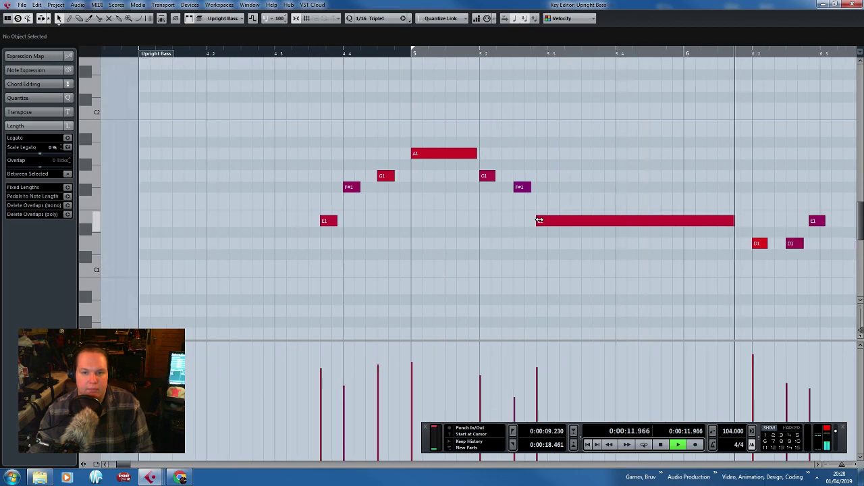
key(space)
Quantize all the Upright Bass notes to 1/8 Triplet, deleting the stray duplicated notes from 8.3.1.28 onward.
click(375, 18)
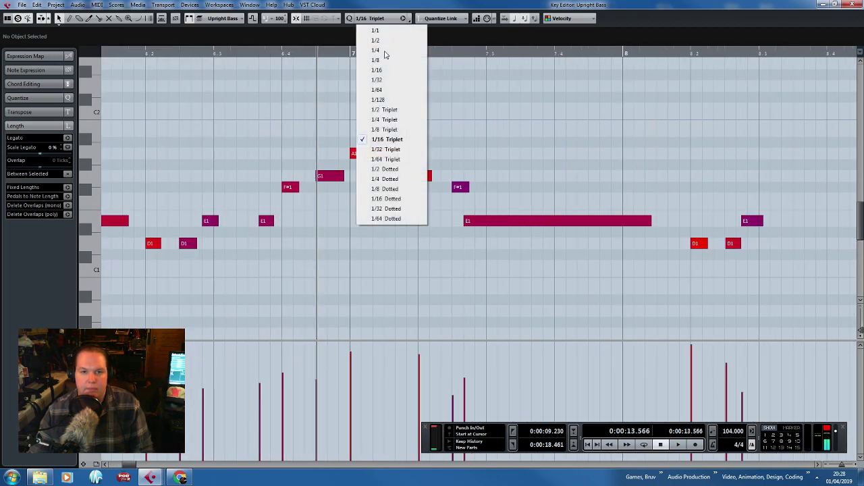
click(386, 129)
scroll(486, 257, down, 6)
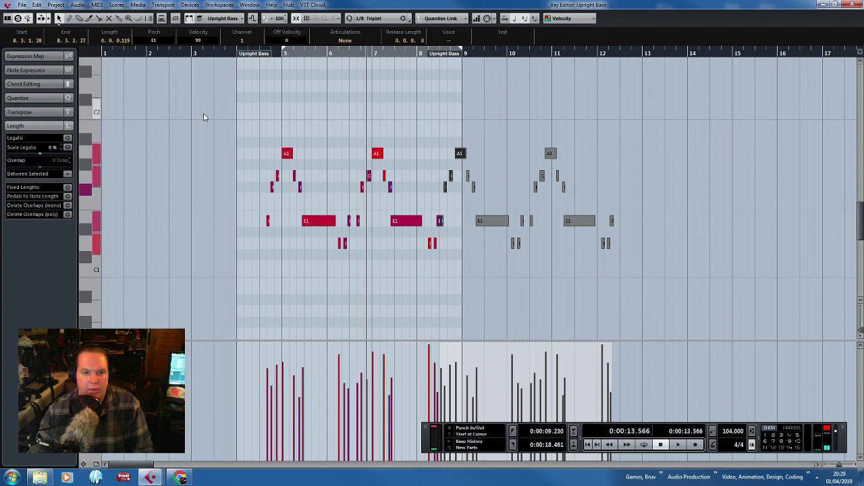
key(Delete)
key(ctrl+a)
key(q)
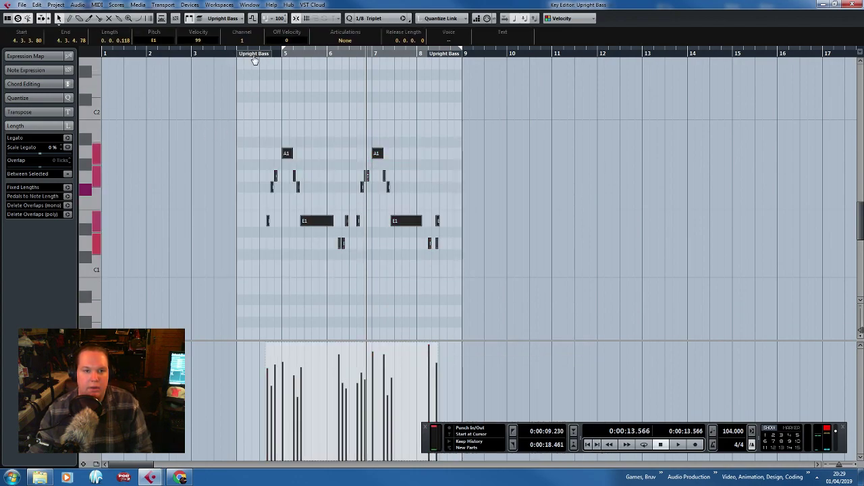
Move the G1 pickup note to 4.4.3.80, lengthen the F#1 before it, and play the riff.
drag(276, 57, 227, 218)
click(286, 224)
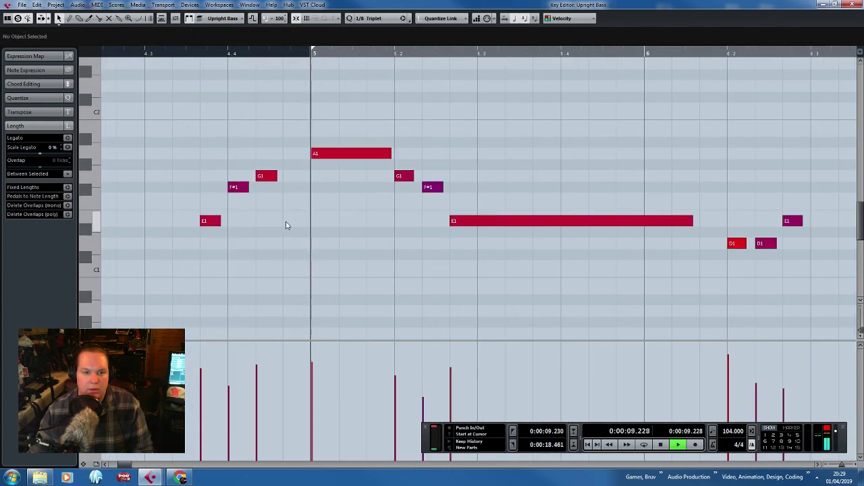
mouse_move(265, 177)
mouse_down()
mouse_move(292, 180)
mouse_move(257, 187)
mouse_up()
click(189, 53)
key(space)
Lengthen the opening E1 note at 4.3.3.80 to 0.0.1.32 and play the bass riff from there.
drag(218, 220, 226, 220)
click(192, 53)
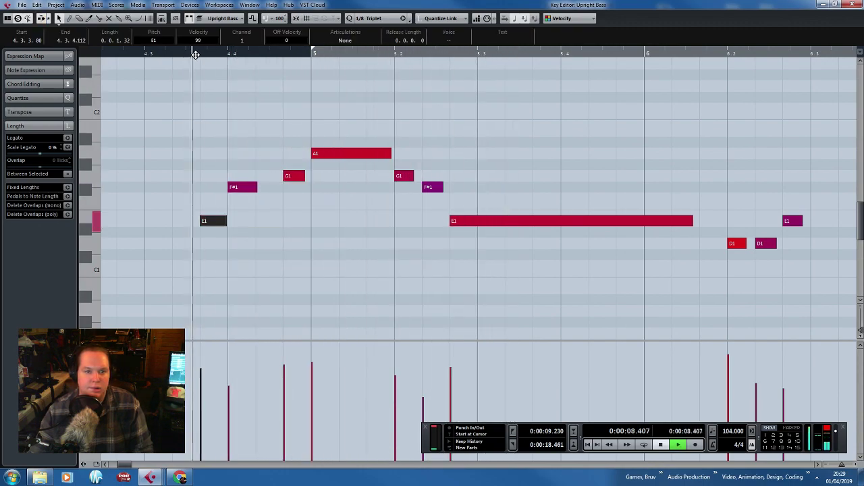
key(space)
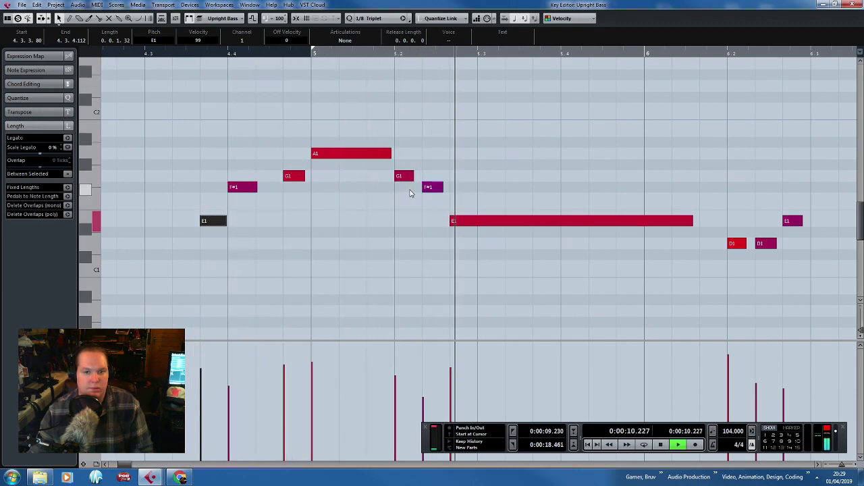
Move the F#1 note following the bar 5 G1 one 1/8 triplet later.
click(432, 187)
key(space)
drag(458, 194, 467, 192)
key(q)
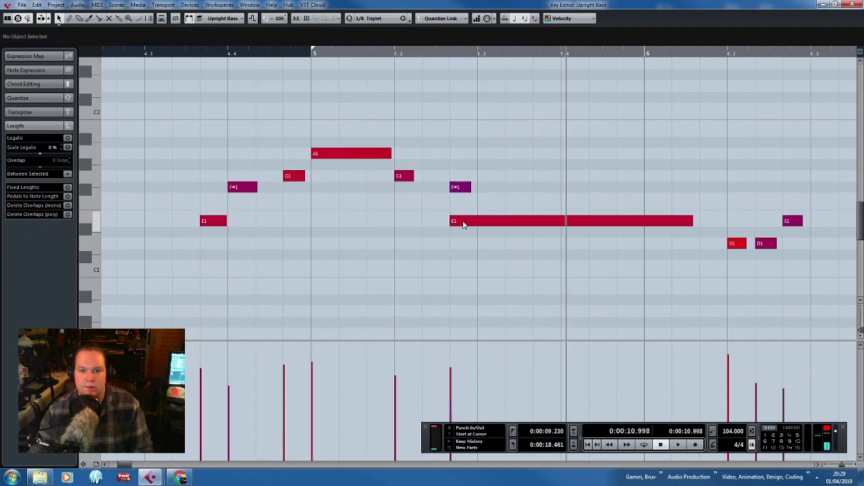
Trim the start of the long E1 note to 5.3 and play the riff from the pickup notes.
drag(451, 221, 481, 222)
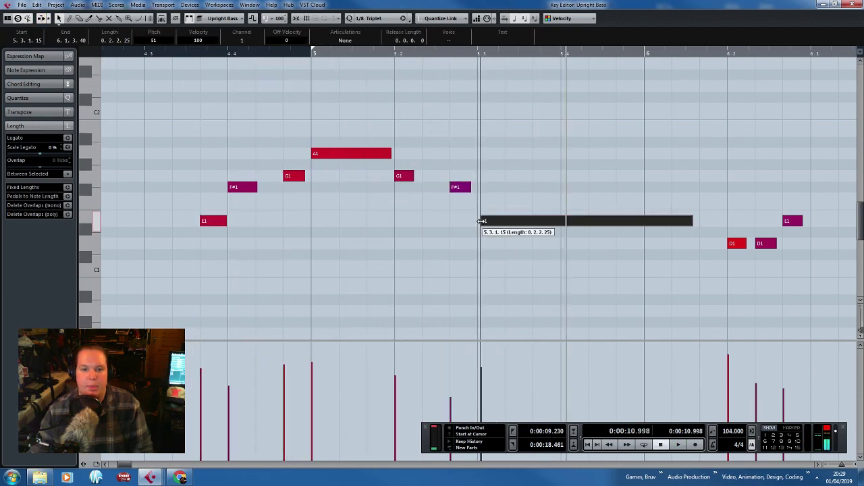
click(183, 60)
click(186, 53)
key(space)
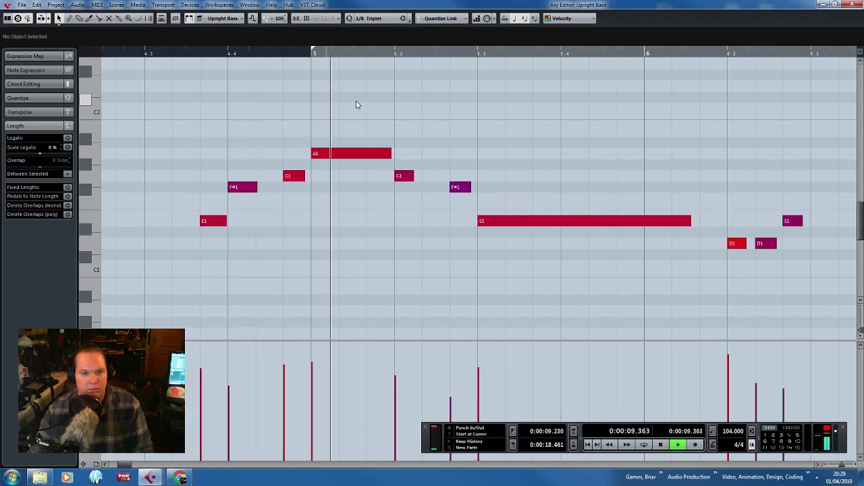
Extend the G1 pickup note to bar 5 with length 0.0.1.40, and move the first D1 of bar 6 to 6.1.3.80.
drag(303, 176, 309, 176)
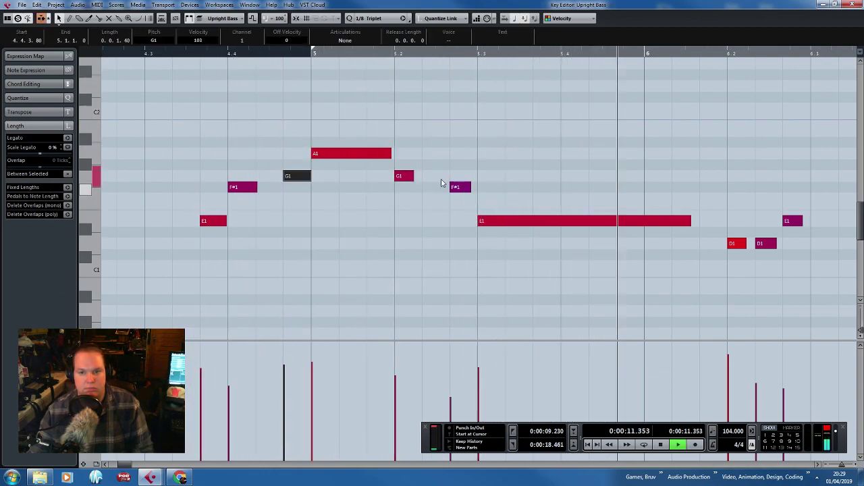
click(732, 243)
key(space)
drag(732, 244, 705, 244)
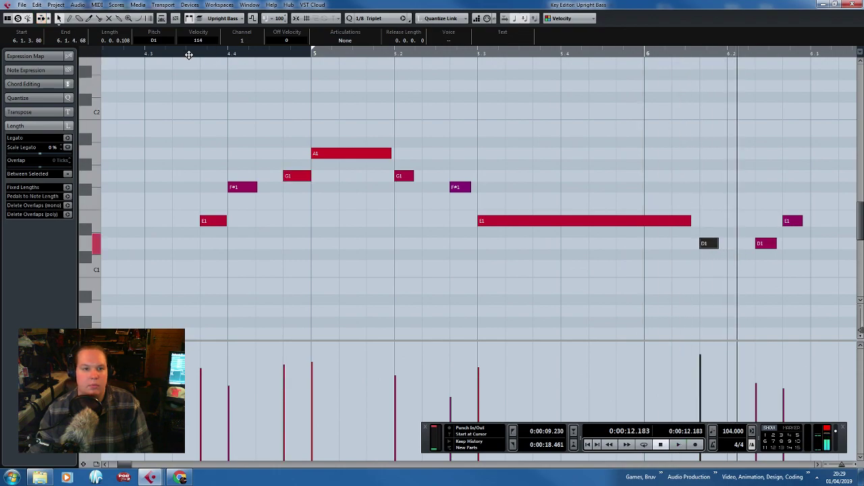
scroll(363, 128, down, 4)
scroll(633, 217, up, 5)
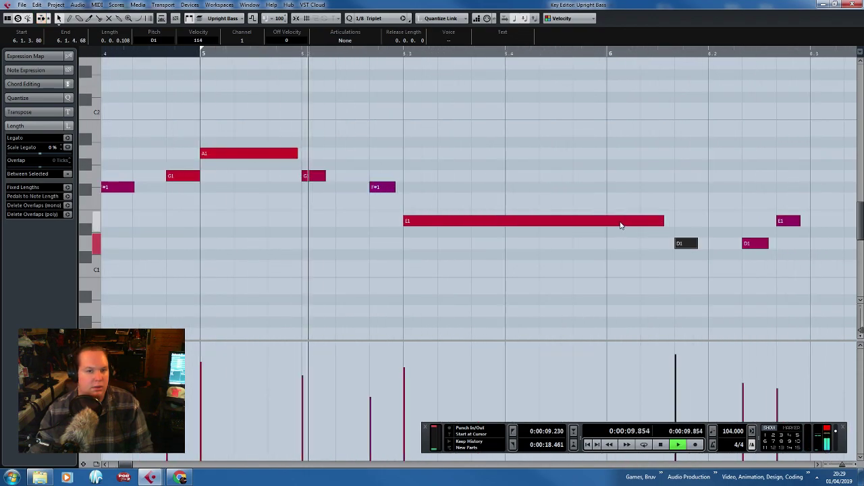
Lengthen the F#1 note before the long E1 to 0.0.1.31 and play the riff through bar 6.
scroll(642, 216, down, 3)
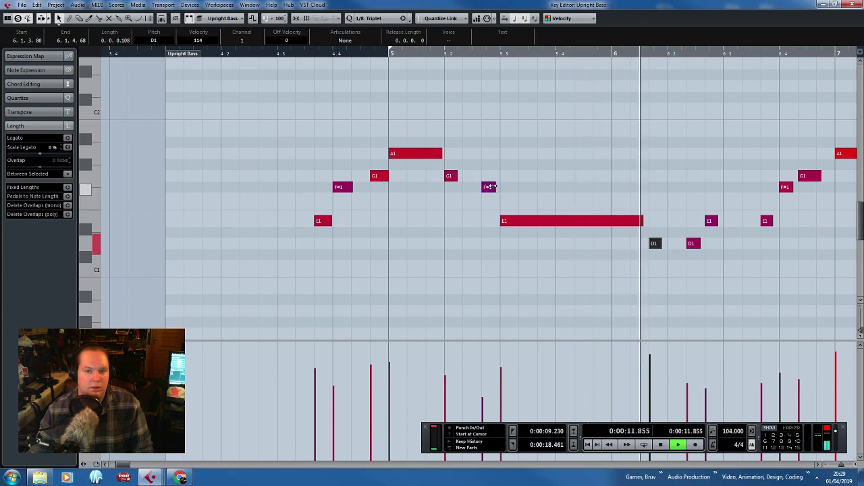
drag(490, 187, 498, 186)
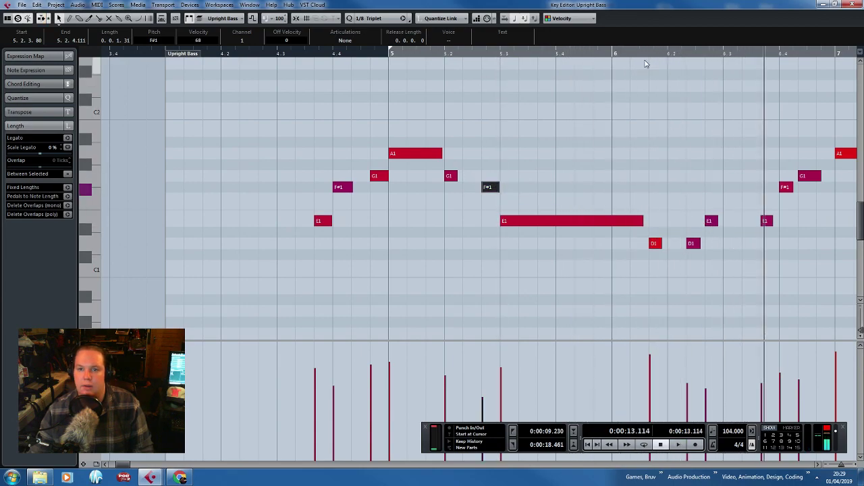
key(space)
scroll(729, 176, up, 3)
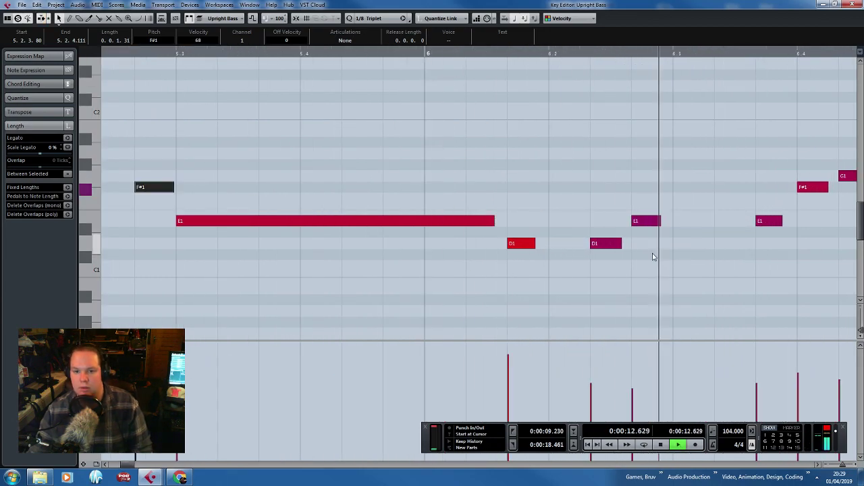
scroll(619, 259, down, 3)
key(space)
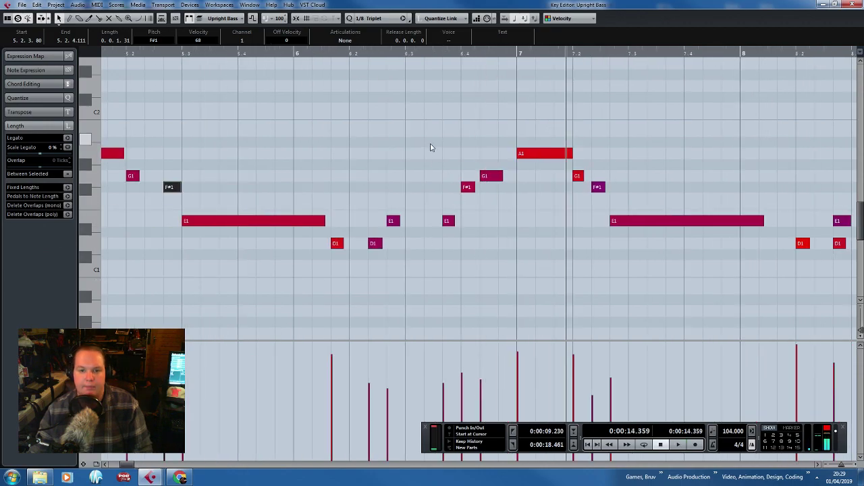
Replace the notes from bar 7 onward with a copy of the corrected bar 5 phrase starting at bar 7, and play it.
drag(430, 147, 486, 266)
scroll(498, 272, down, 3)
drag(724, 291, 370, 270)
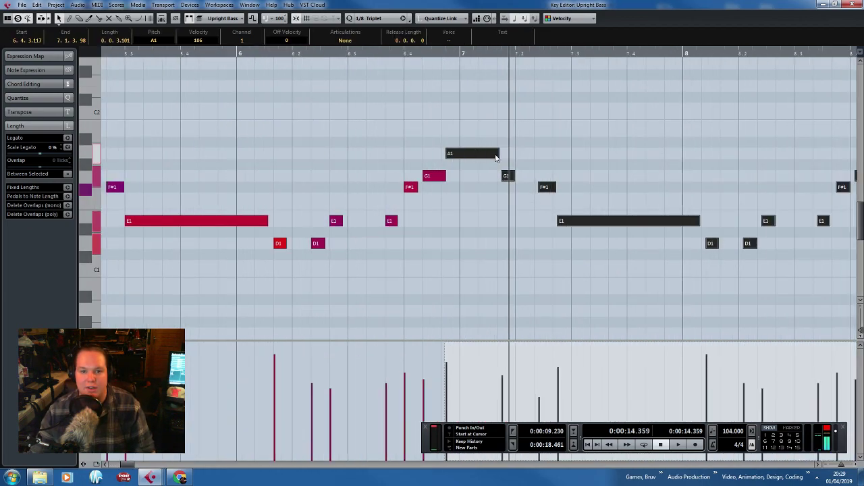
drag(496, 157, 510, 157)
click(330, 53)
key(space)
click(465, 97)
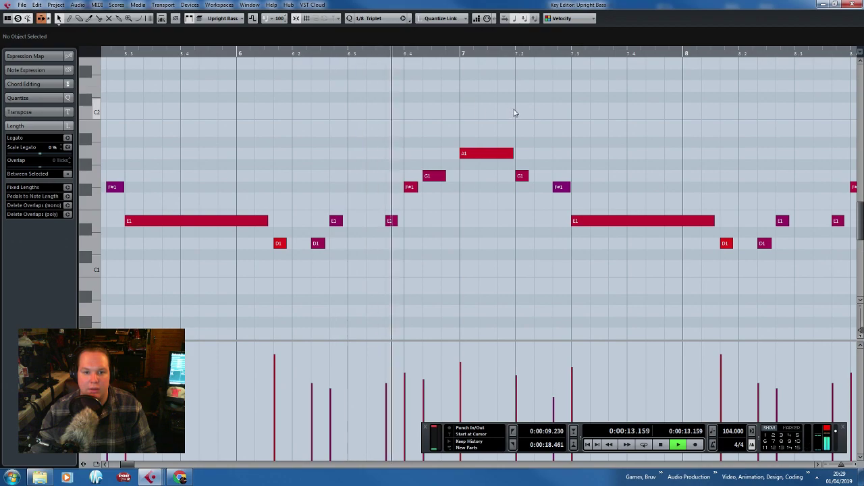
Lengthen the E1 note at 6.3.3.80 to 0.0.1.16 and play the riff to its end.
click(392, 221)
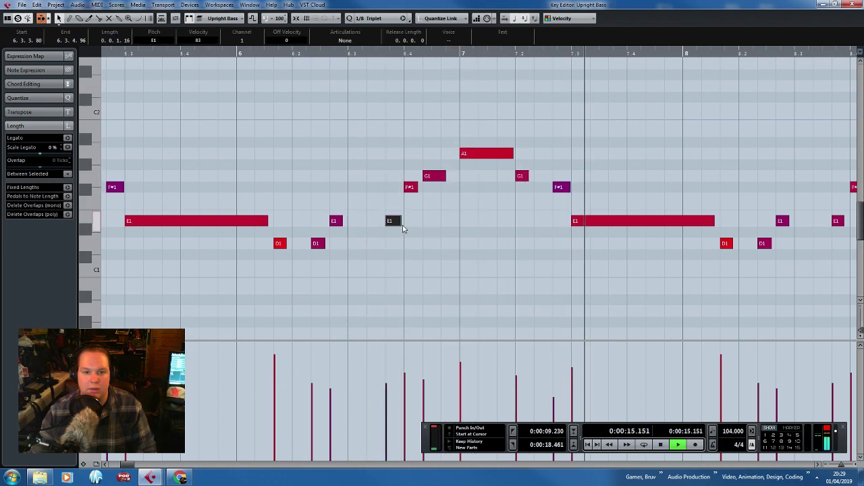
ctrl+scroll(621, 274, up, 1)
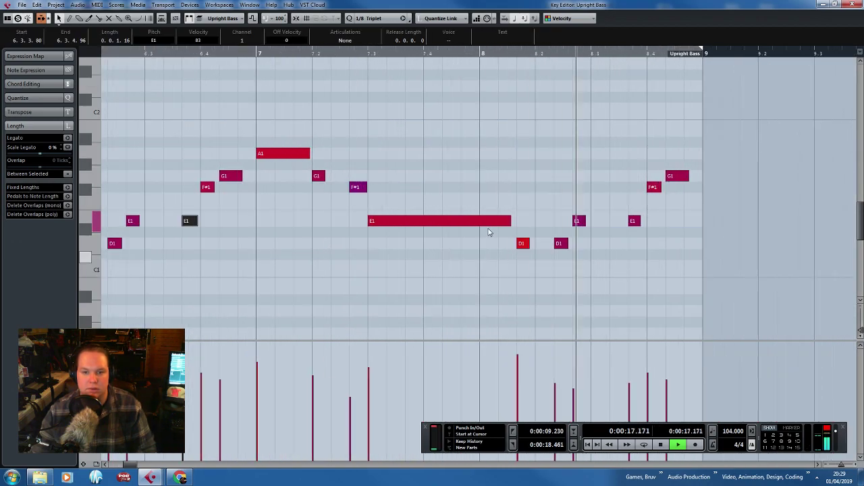
key(space)
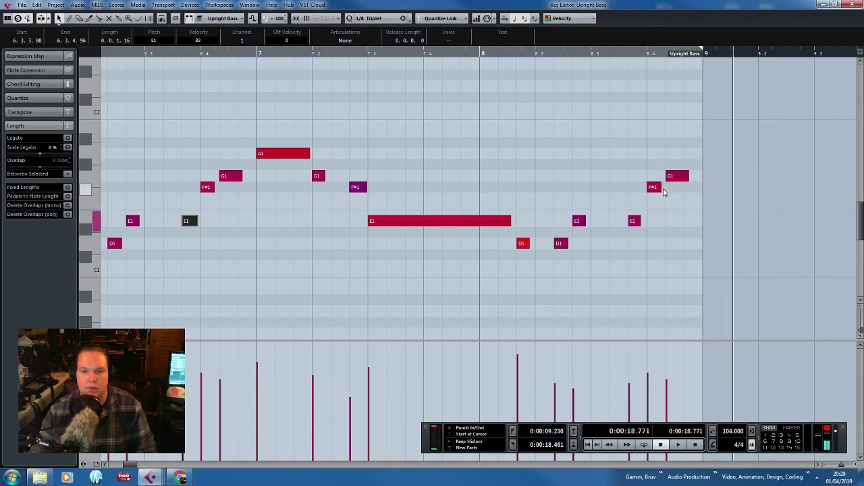
Delete the trailing E1, F#1 and G1 notes at the end of bar 8 and replay the riff.
drag(703, 155, 624, 253)
key(Delete)
ctrl+scroll(300, 309, down, 2)
drag(200, 314, 15, 320)
ctrl+scroll(324, 52, up, 3)
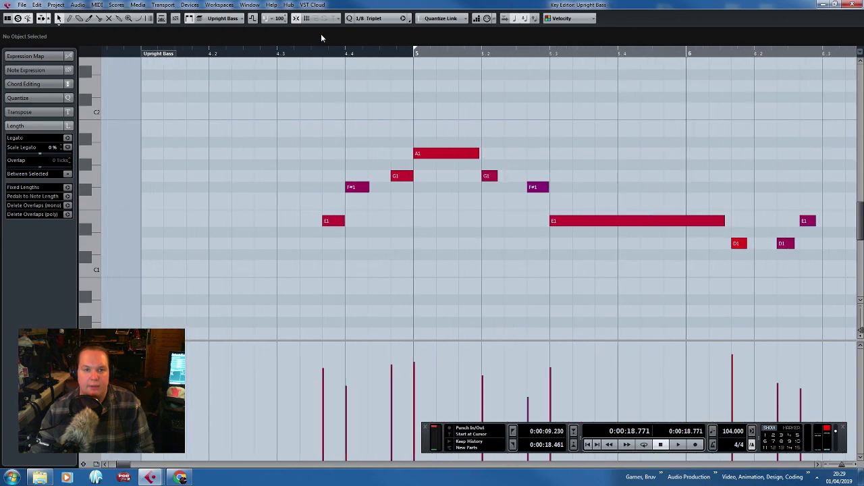
ctrl+scroll(341, 67, down, 4)
ctrl+scroll(630, 214, up, 4)
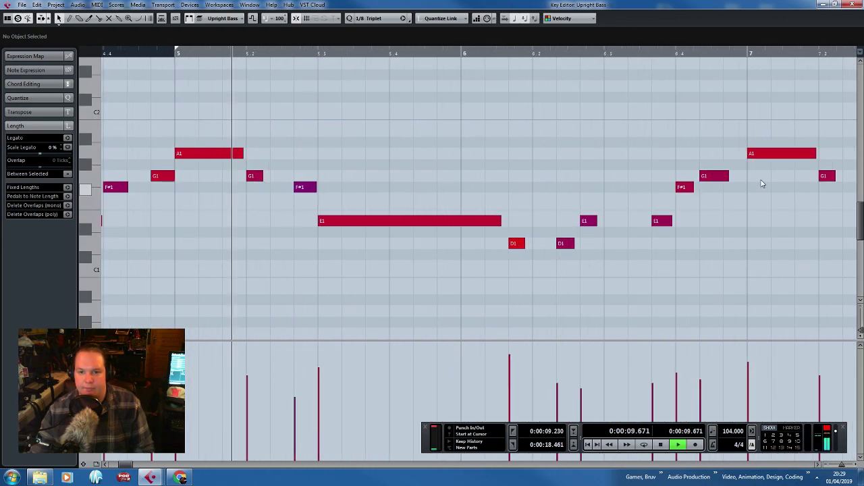
Start the G1 note before bar 7 at 6.4.3.80 with length 0.0.1.28, and return to the project view.
click(726, 177)
drag(723, 177, 744, 177)
key(j)
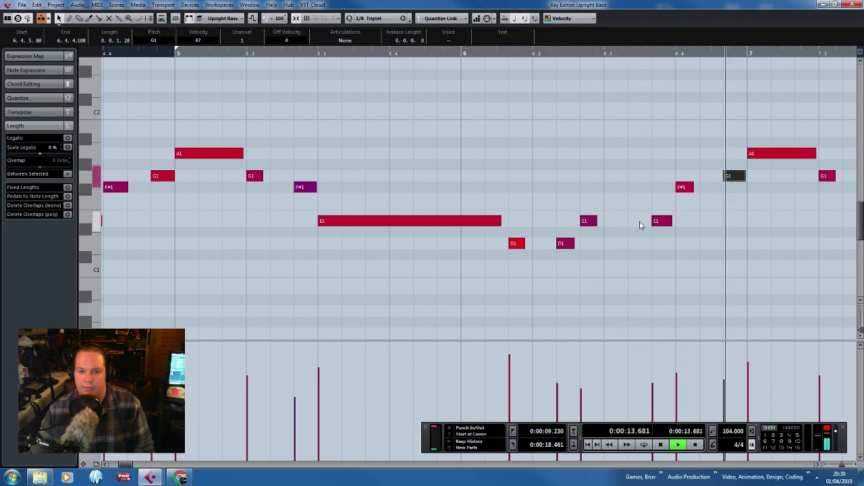
key(Return)
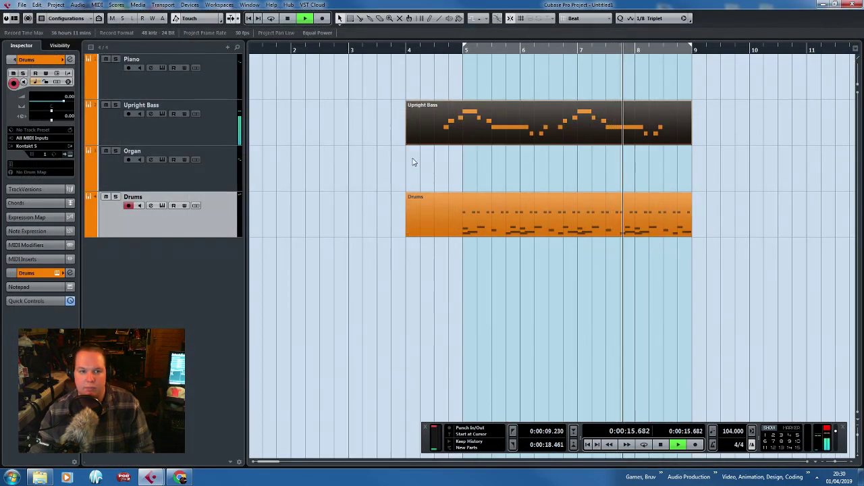
Save the project as "Dusty 1" in the Dusty Jazz folder.
click(415, 164)
key(ctrl+s)
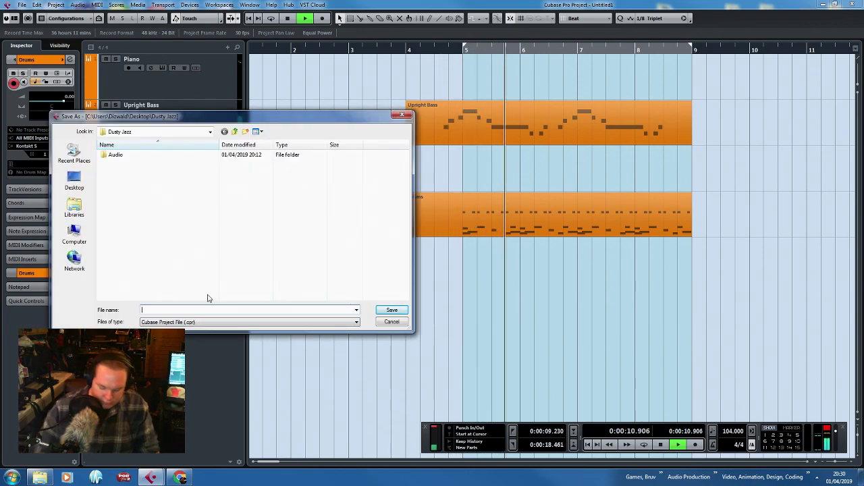
text(Dusty 1)
key(Return)
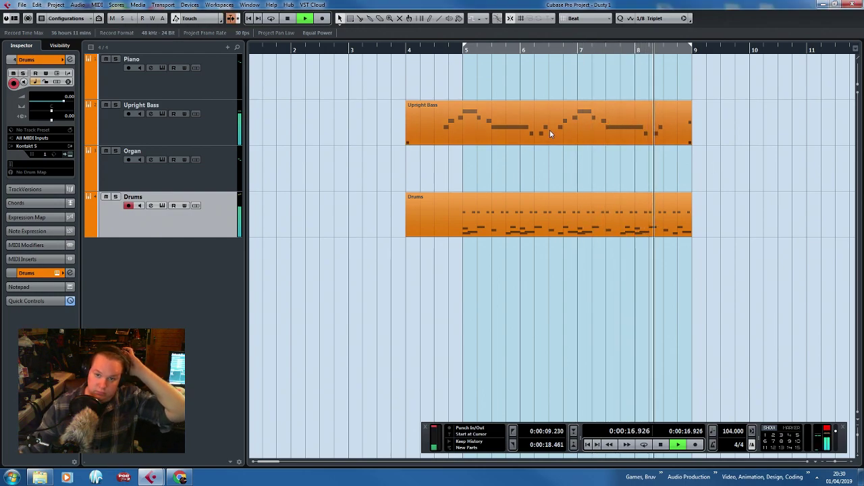
Reopen the Upright Bass part for note editing and listen to the riff from its pickup notes.
double_click(619, 117)
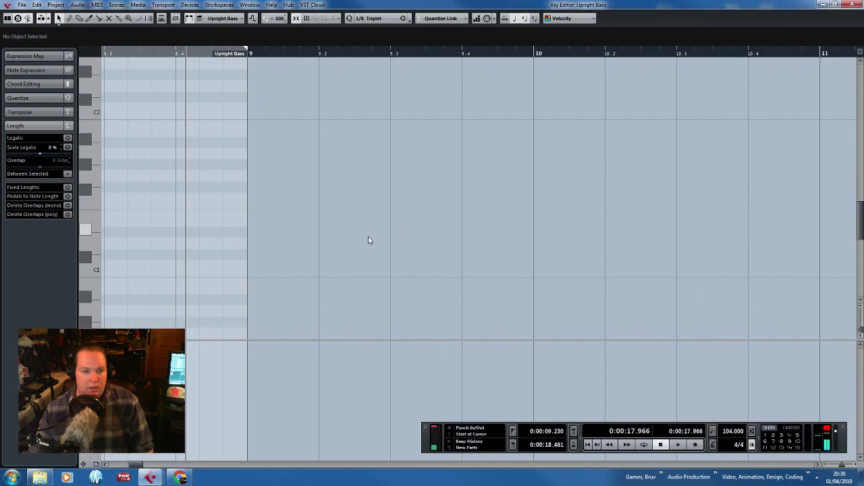
scroll(365, 239, down, 4)
drag(322, 273, 102, 296)
scroll(540, 291, up, 3)
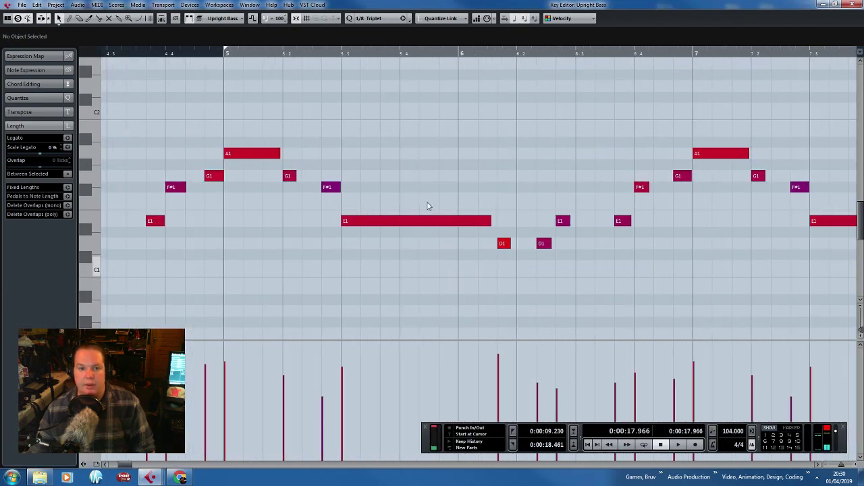
double_click(328, 54)
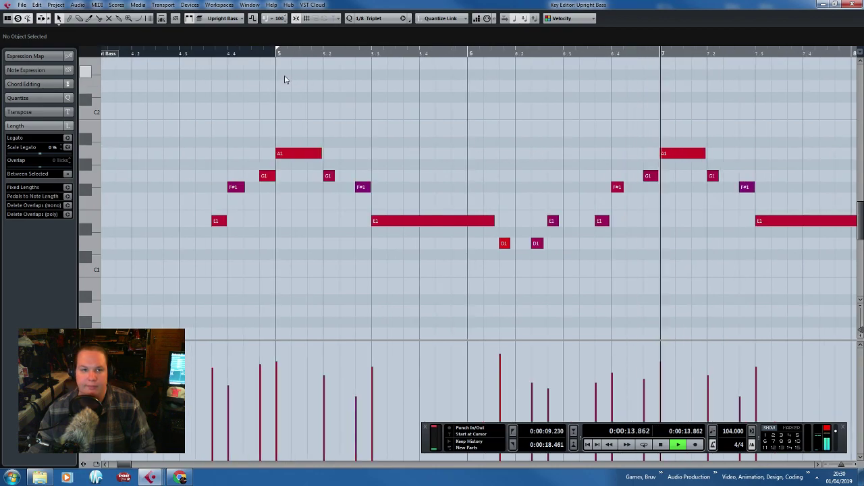
click(205, 52)
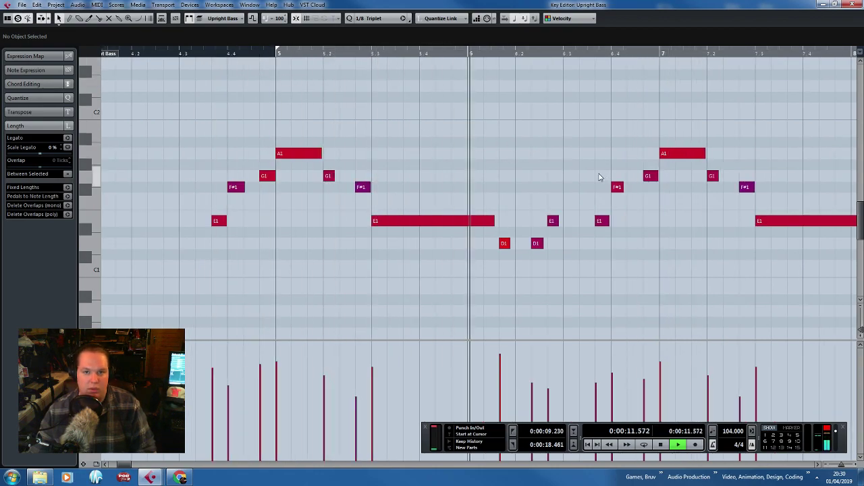
key(space)
Move the D1, D1 and E1 notes of bar 6 one 1/8 triplet later and play the riff.
drag(583, 277, 487, 189)
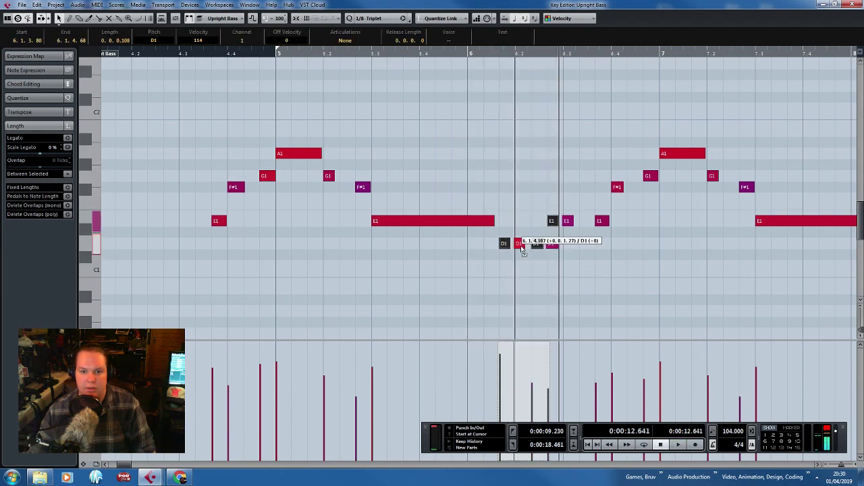
drag(521, 250, 522, 248)
key(space)
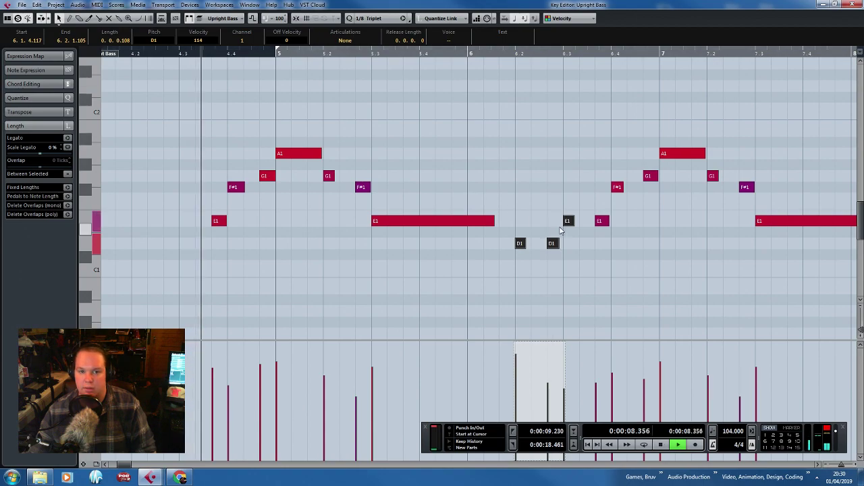
click(689, 259)
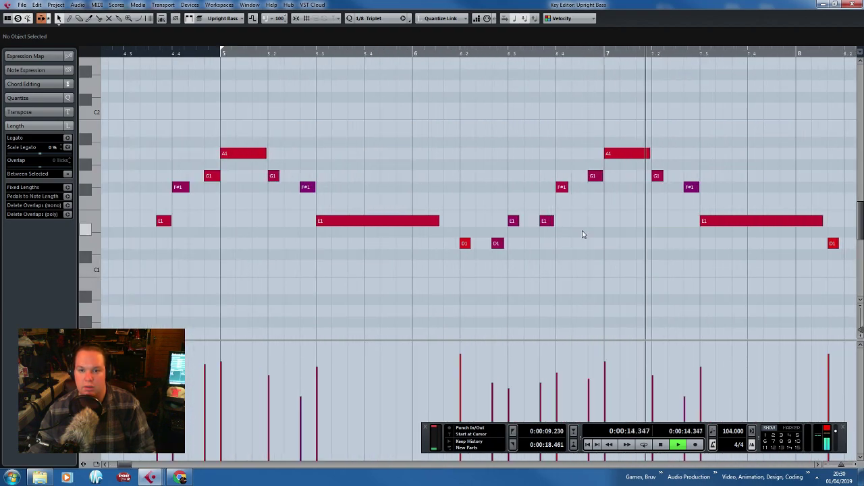
Delete the E1 note just before the F#1 leading into bar 7, and play from the start of bar 6.
key(space)
click(544, 221)
key(Delete)
click(416, 73)
click(417, 54)
key(space)
scroll(535, 206, down, 3)
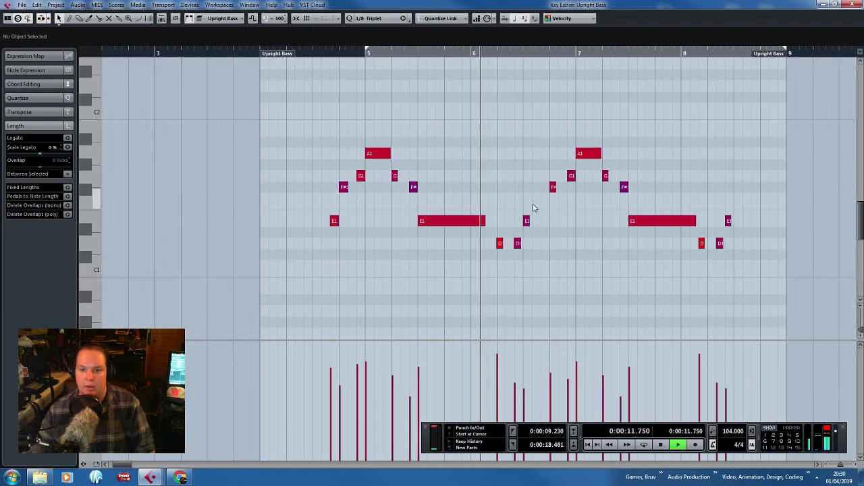
Move the last D1 and E1 notes of bar 8 one 1/8 triplet later, play the result and close the note editor.
scroll(754, 289, up, 2)
drag(752, 276, 663, 172)
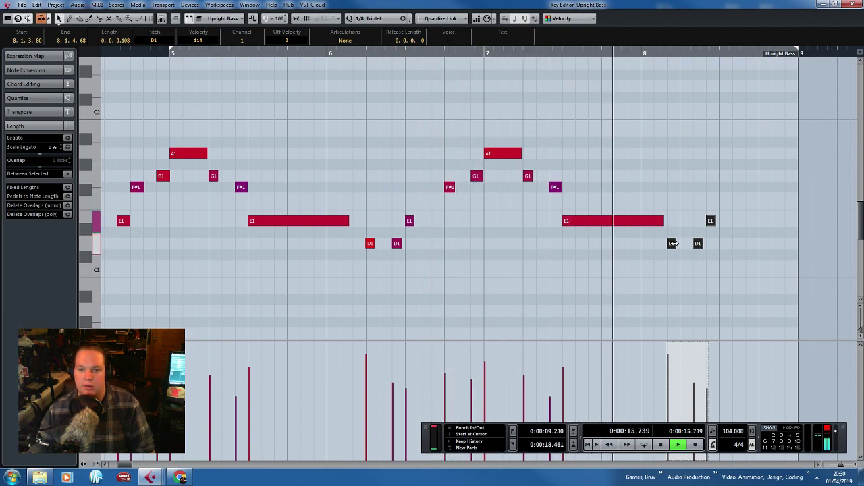
drag(781, 328, 719, 244)
key(space)
click(437, 65)
click(747, 271)
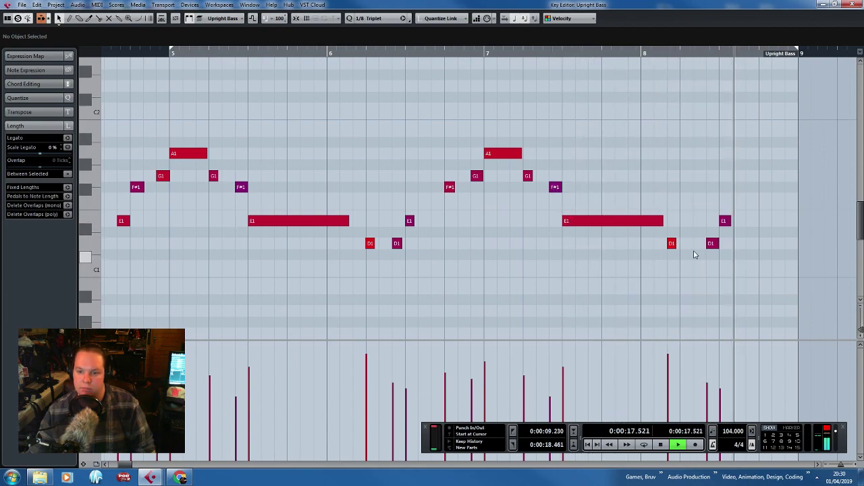
key(space)
click(852, 5)
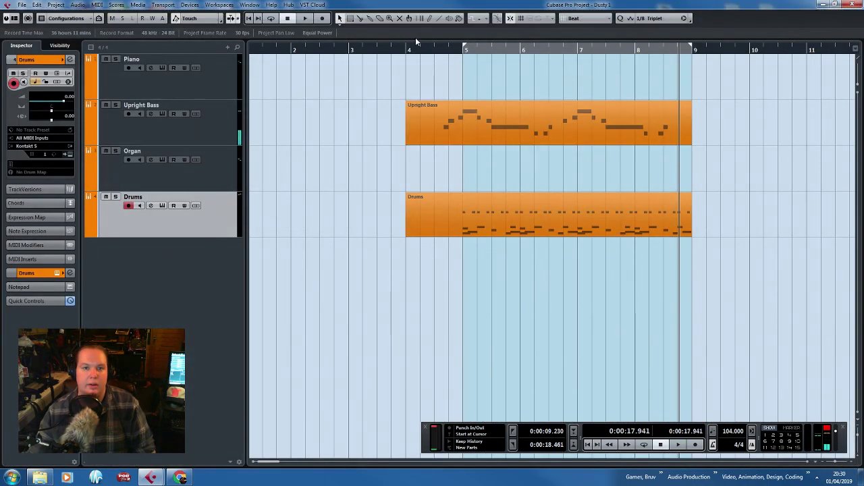
Solo the Upright Bass track, open its Kontakt instrument beside the arrangement and start playback.
click(116, 104)
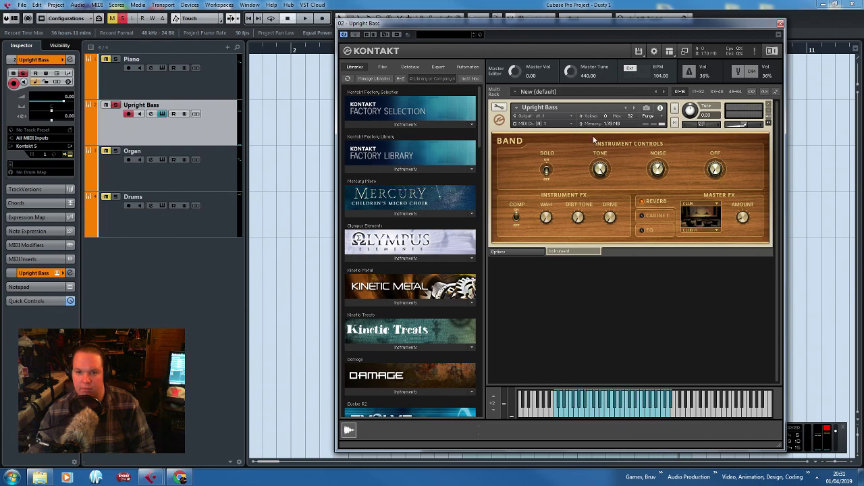
drag(475, 35, 582, 56)
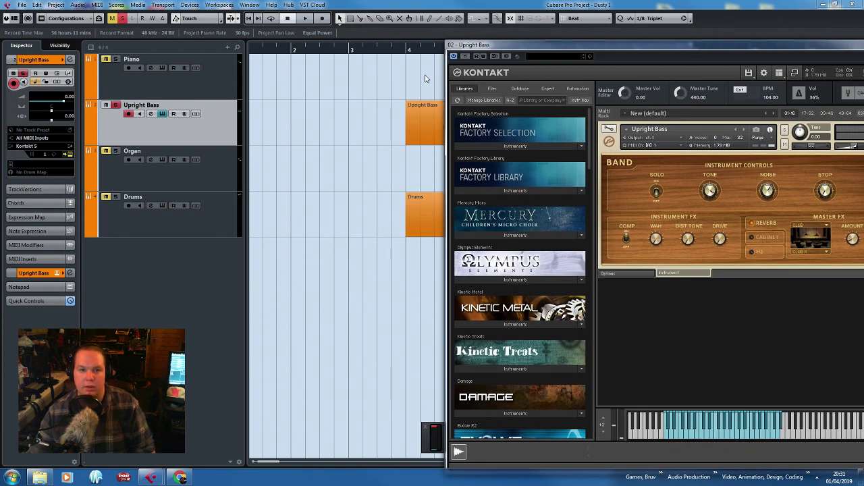
key(space)
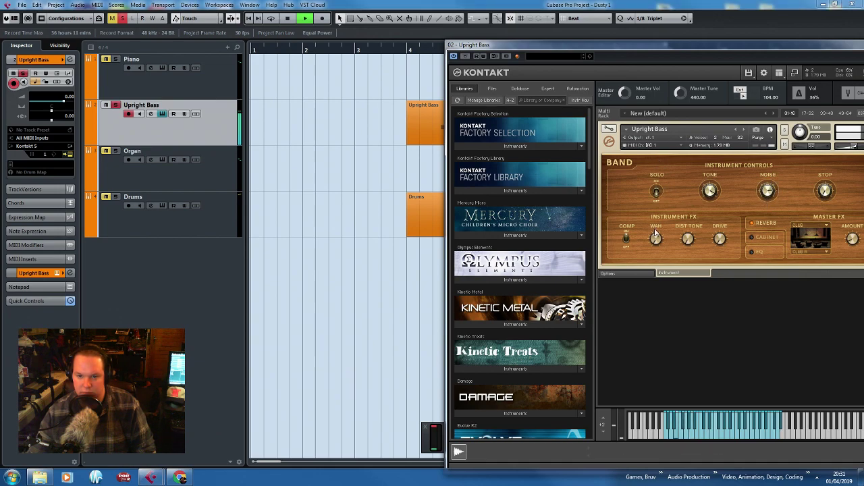
Adjust the Upright Bass instrument's Stop control, close the instrument, and play bars 5 to 9 in a loop without solo.
drag(703, 62, 463, 79)
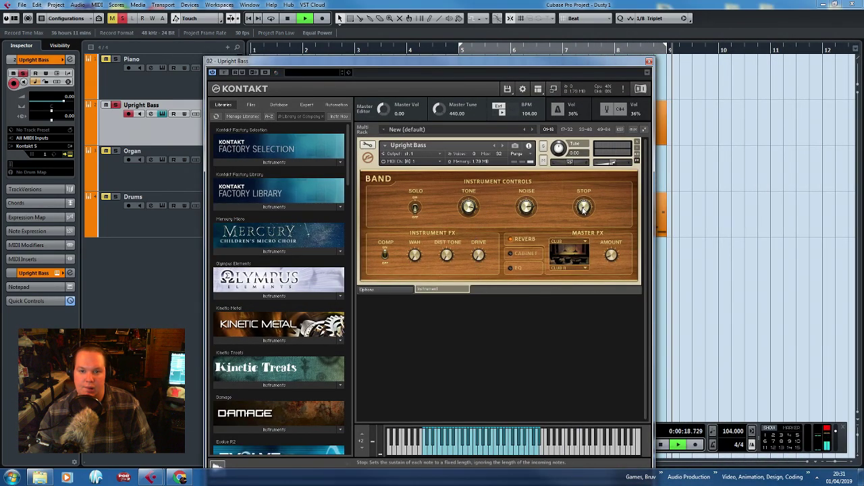
click(462, 51)
drag(585, 208, 589, 223)
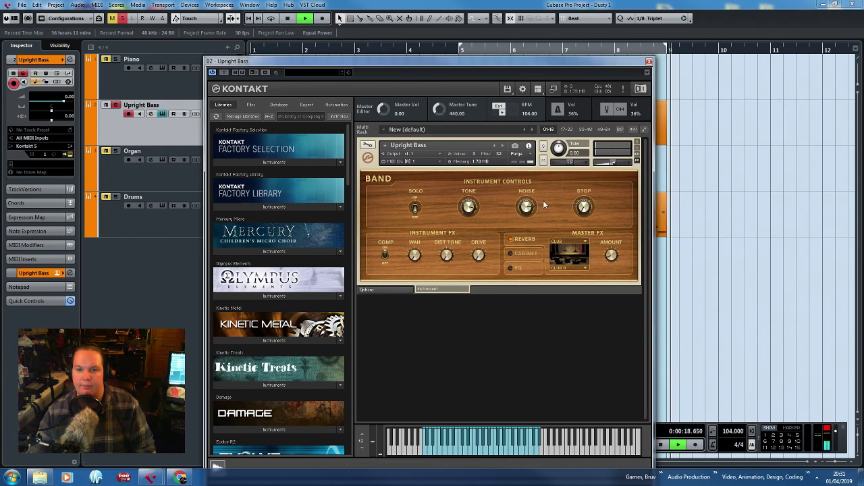
click(648, 61)
click(427, 50)
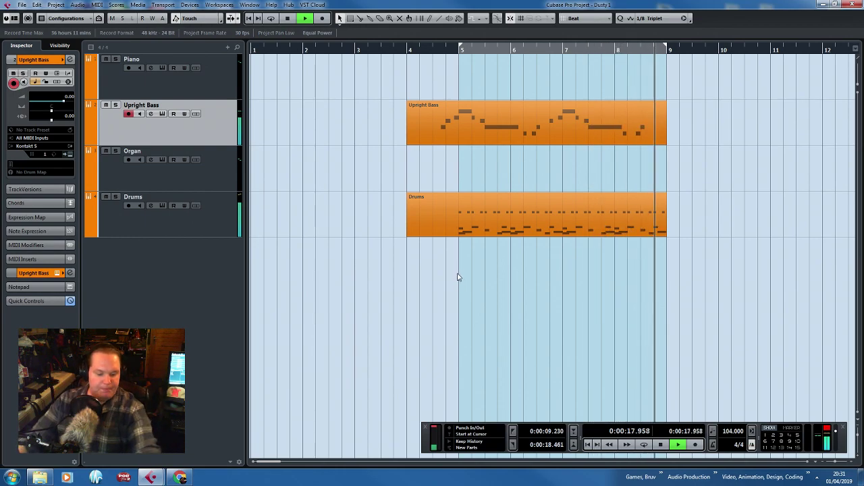
click(467, 51)
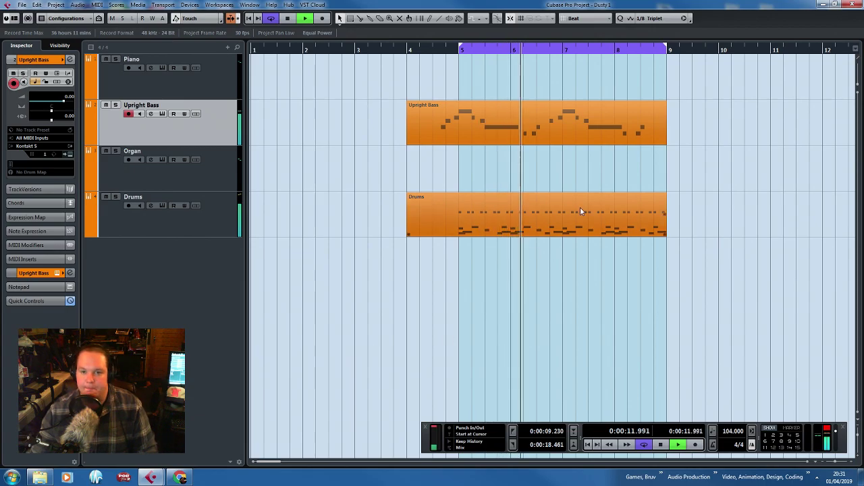
Copy the E1, F#1 and G1 pickup notes before bar 5 to the end of bar 8, play the ending and close the note editor.
scroll(593, 202, up, 2)
scroll(593, 205, down, 2)
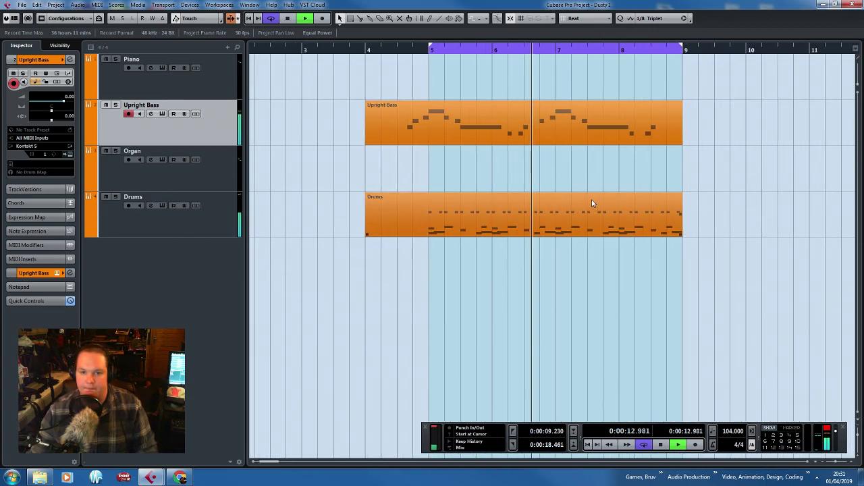
double_click(524, 133)
drag(193, 149, 207, 178)
scroll(217, 175, down, 3)
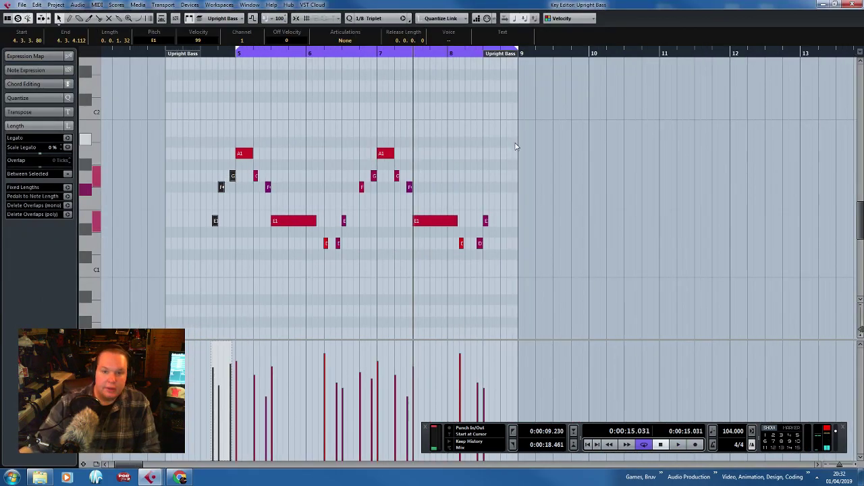
drag(476, 50, 464, 195)
drag(411, 187, 536, 186)
click(469, 270)
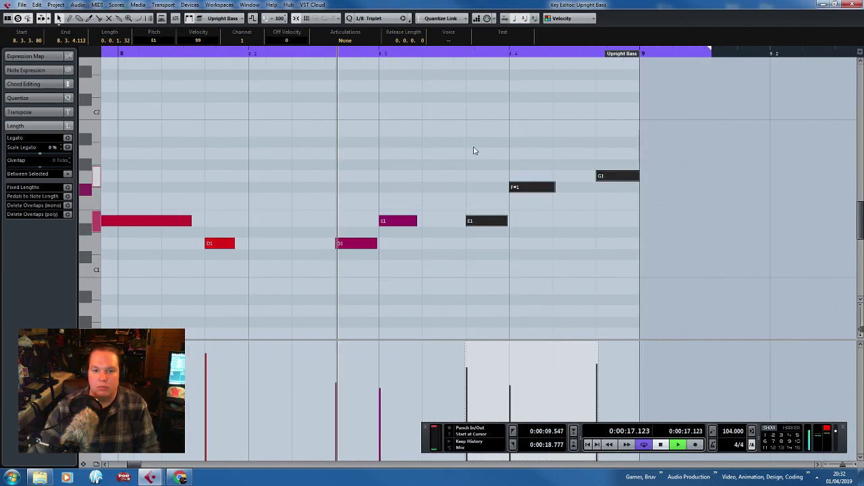
click(473, 148)
key(space)
key(space)
click(852, 4)
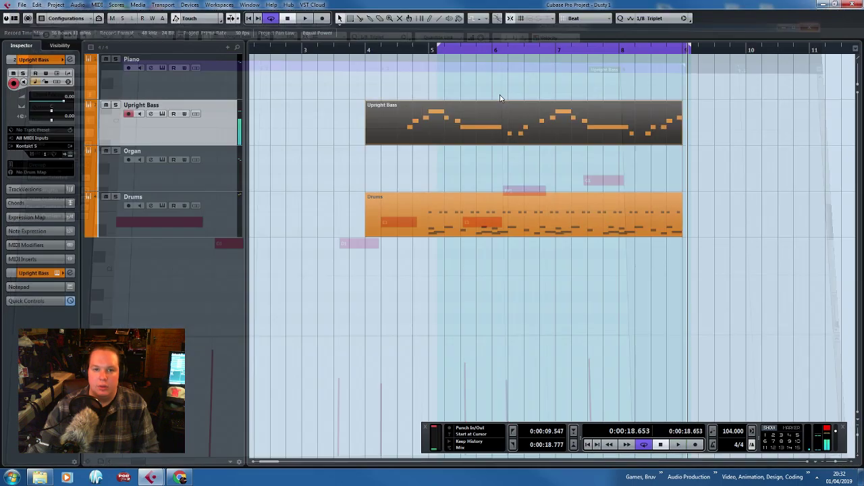
Reset the loop range to run from bar 5 to bar 9.
click(460, 48)
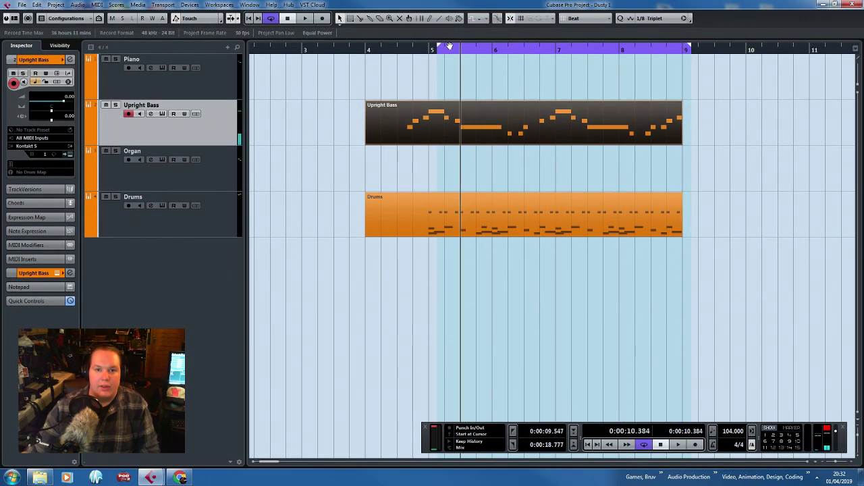
drag(459, 49, 451, 48)
click(313, 137)
click(387, 206)
Copy the Upright Bass part onto the Piano track, starting at bar 4.
click(601, 106)
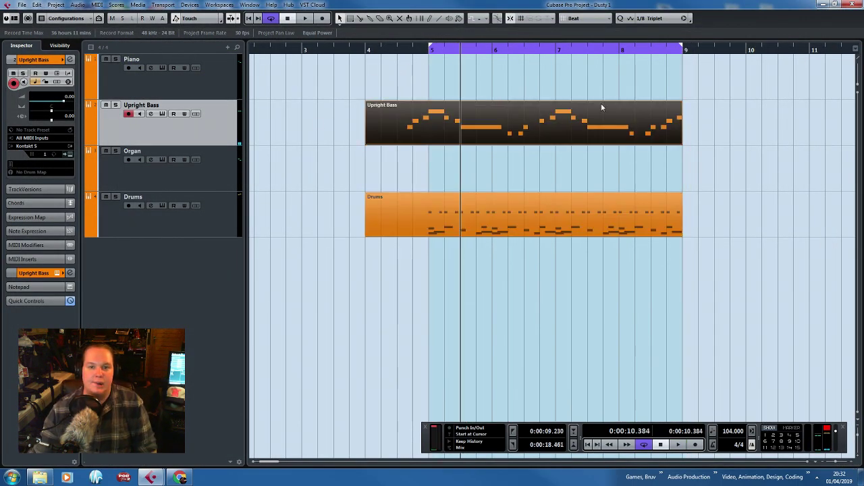
key(ctrl+d)
key(g)
drag(639, 132, 532, 122)
drag(537, 123, 400, 77)
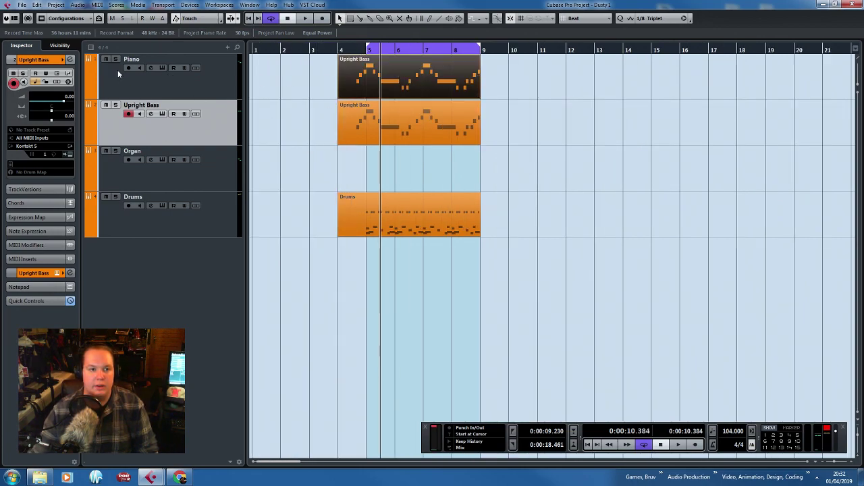
Play the loop with the Piano track muted and review the Upright Bass notes of bars 6 to 8 in the note editor.
key(space)
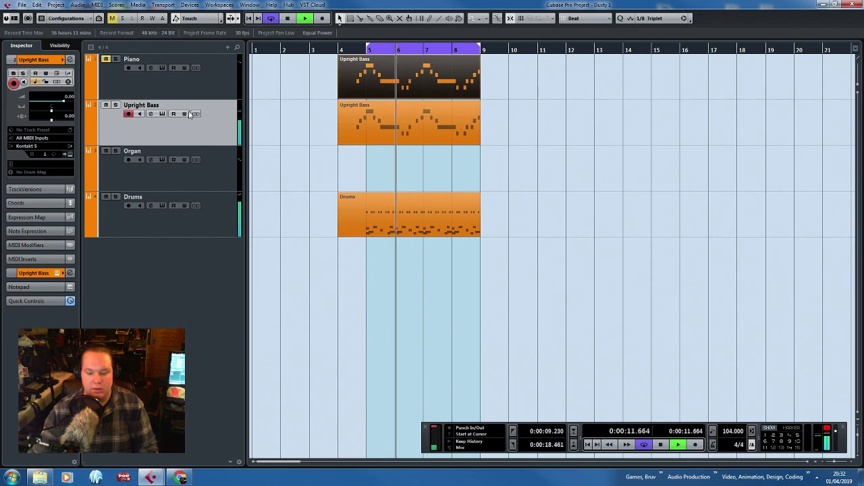
double_click(419, 135)
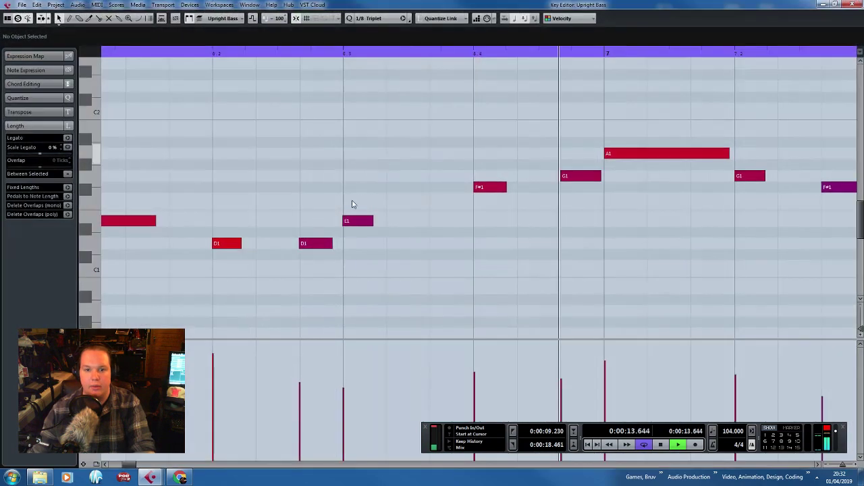
scroll(480, 233, down, 3)
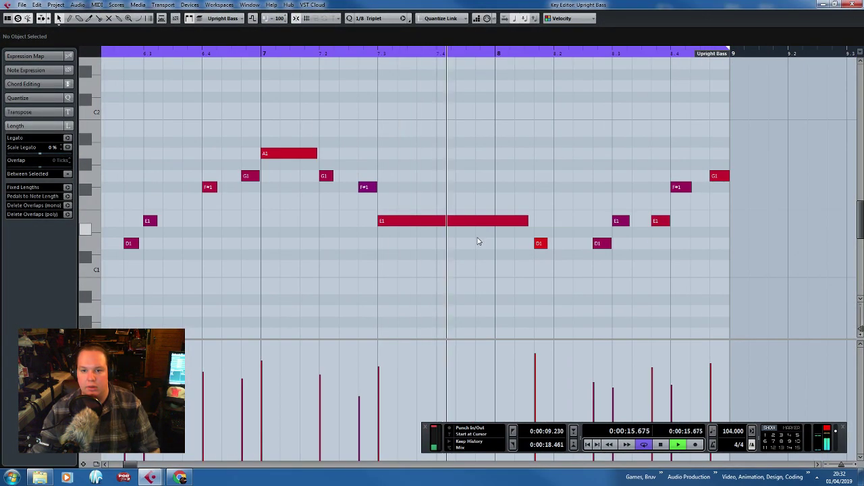
click(857, 5)
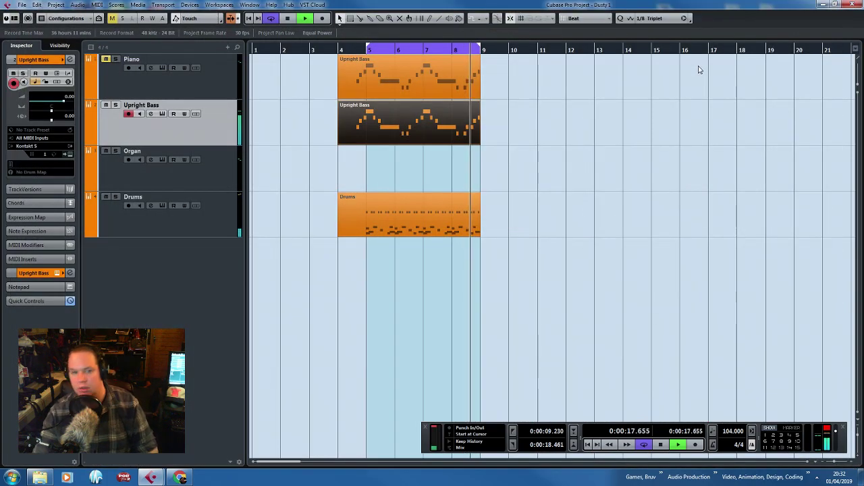
Unmute the Piano track, arm it for recording instead of the Upright Bass, and move its bass copy out to just before bar 11.
click(114, 59)
click(115, 59)
click(128, 68)
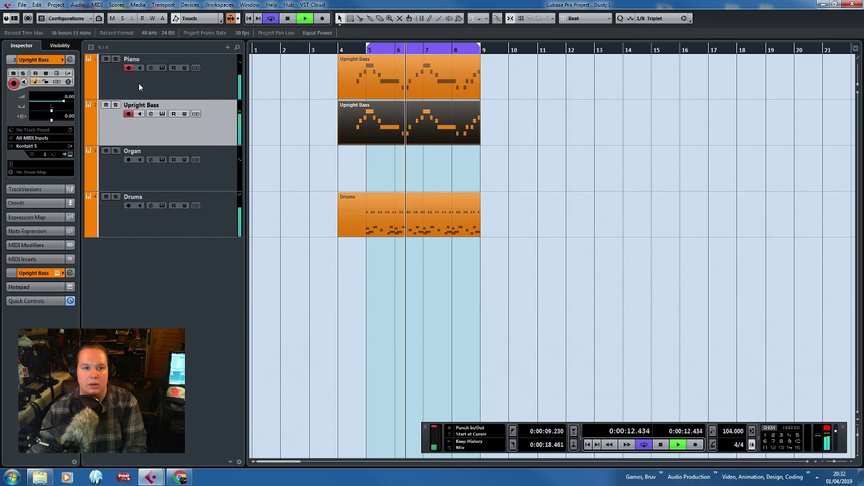
click(129, 114)
drag(406, 79, 599, 79)
click(218, 66)
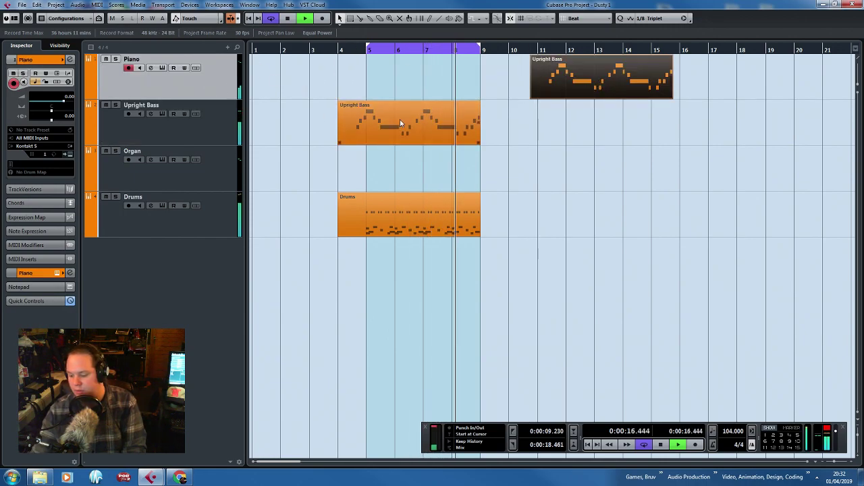
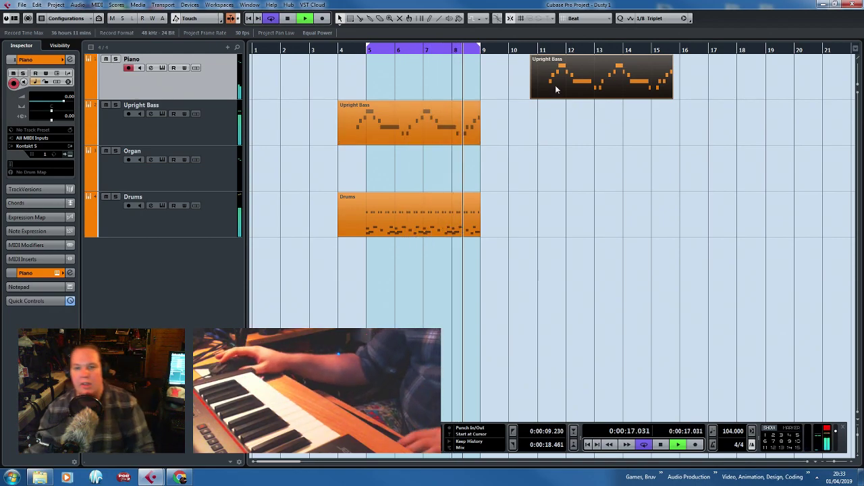
Delete the bass copy from the Piano track, create an empty Piano part over bars 5 to 9, and open it for editing.
key(space)
click(583, 75)
double_click(404, 75)
double_click(405, 75)
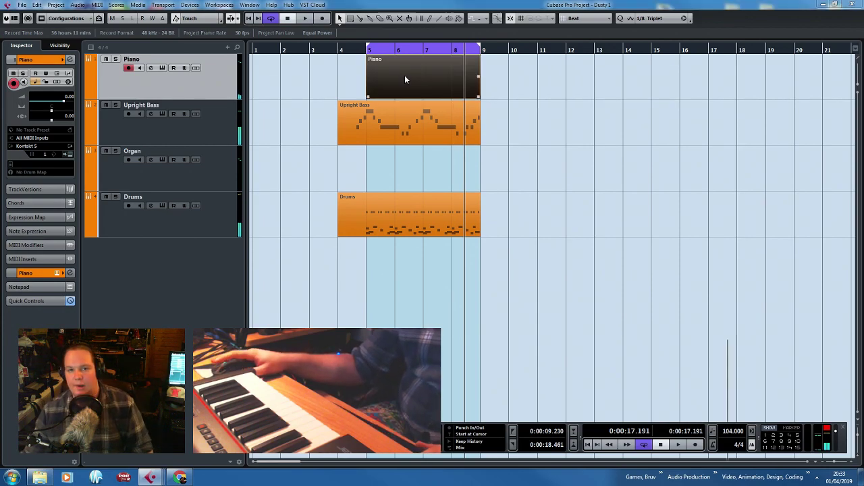
drag(372, 162, 58, 179)
scroll(223, 85, down, 3)
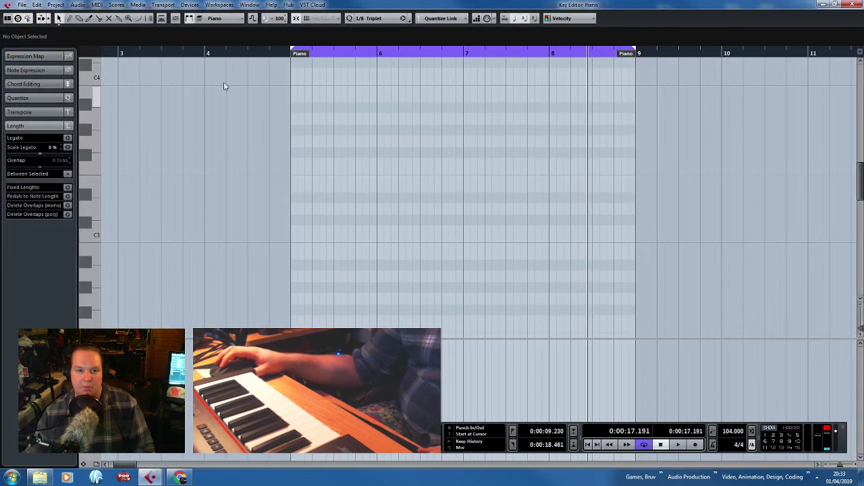
drag(226, 54, 600, 381)
click(695, 445)
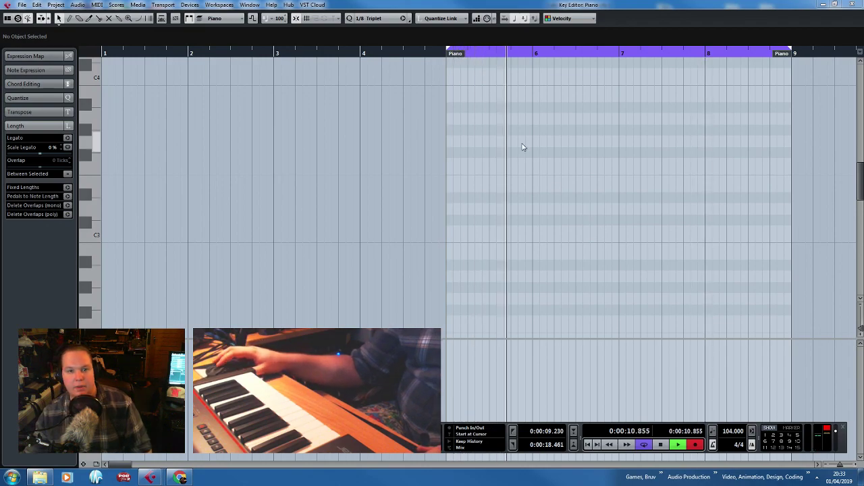
key(space)
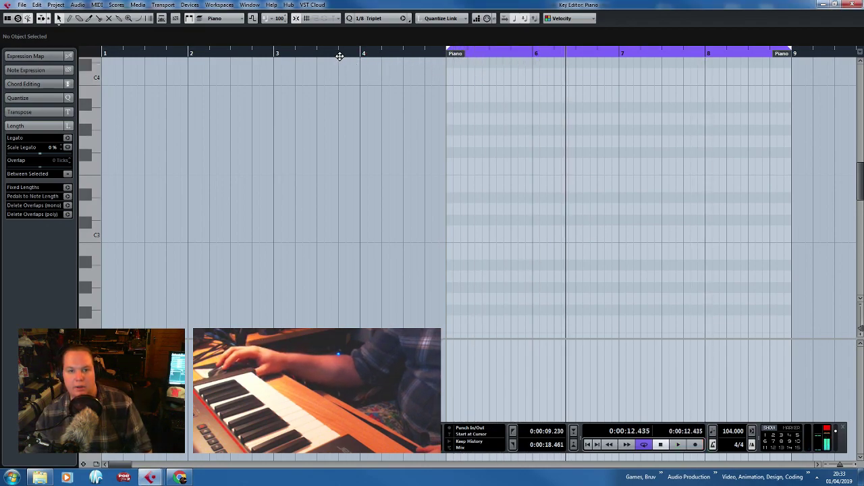
Record short E2, G2 and B2 piano chords with F#2 passing notes, ending on a held D2, F#2 and A2 chord, and play the take back.
click(696, 446)
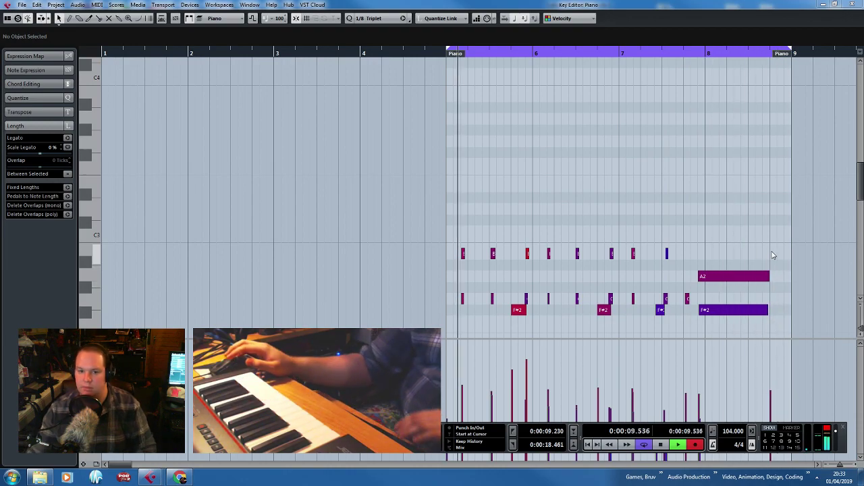
scroll(743, 266, down, 3)
key(space)
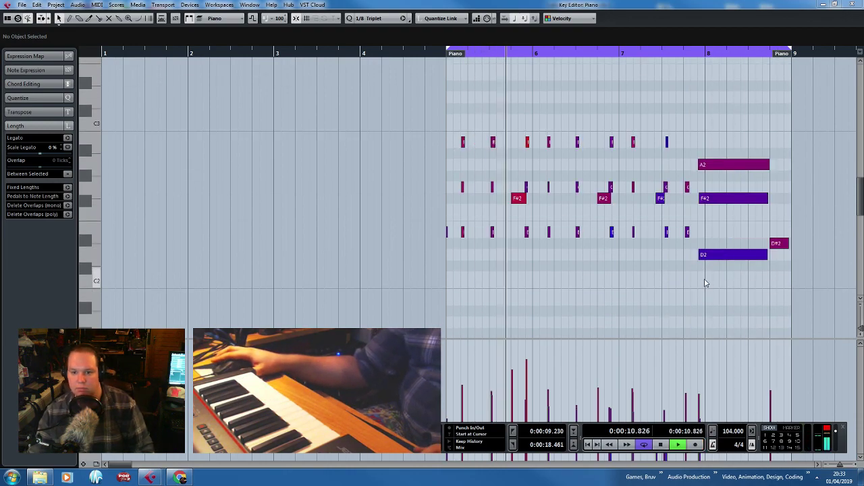
scroll(658, 334, up, 2)
scroll(418, 230, up, 3)
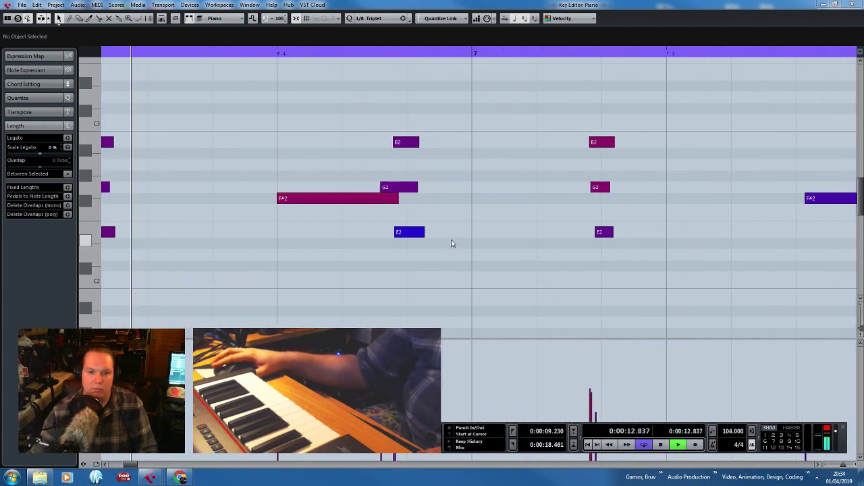
scroll(550, 304, down, 5)
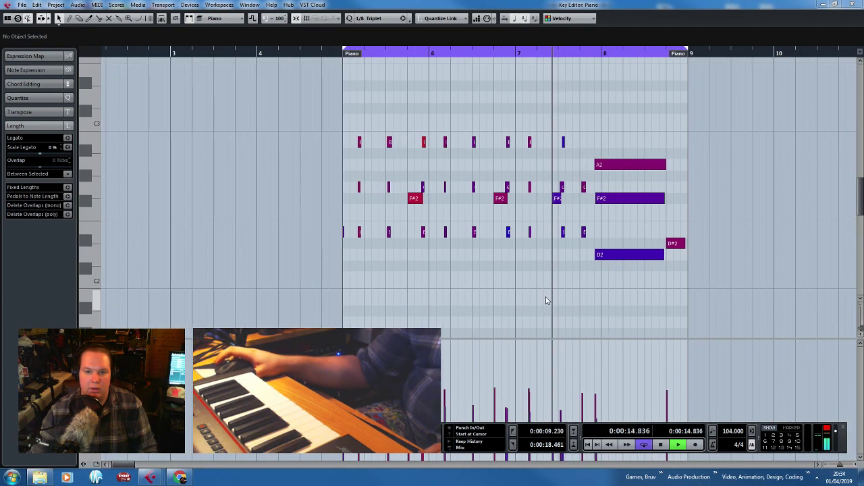
scroll(663, 327, up, 2)
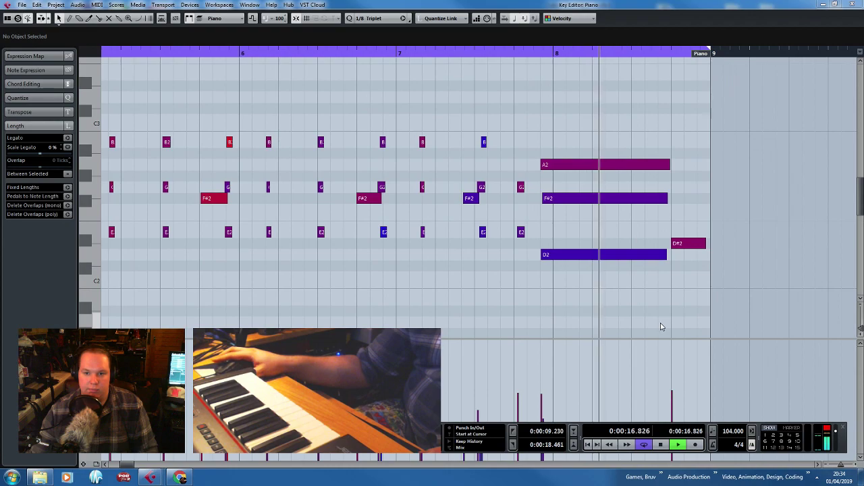
scroll(735, 315, down, 1)
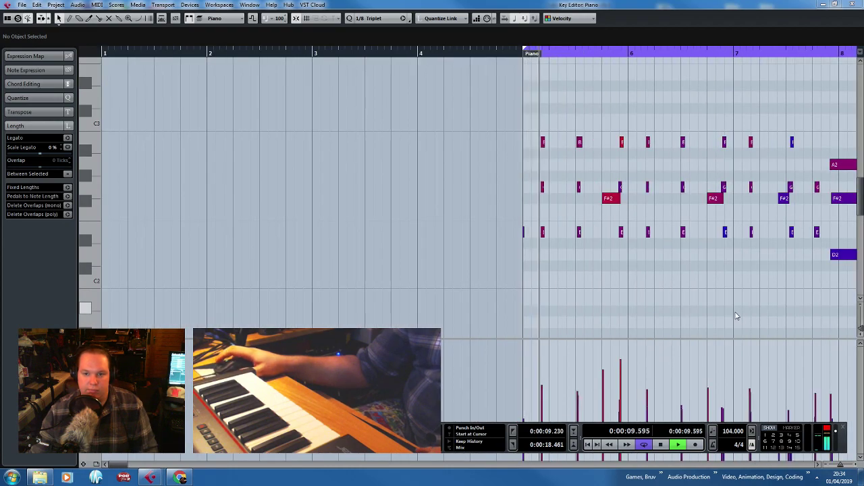
scroll(518, 160, down, 2)
key(space)
Try quantizing all recorded piano notes to 1/8 Triplet with the length quantize set to 1/32 Triplet, and undo it.
drag(273, 102, 488, 270)
scroll(489, 287, up, 4)
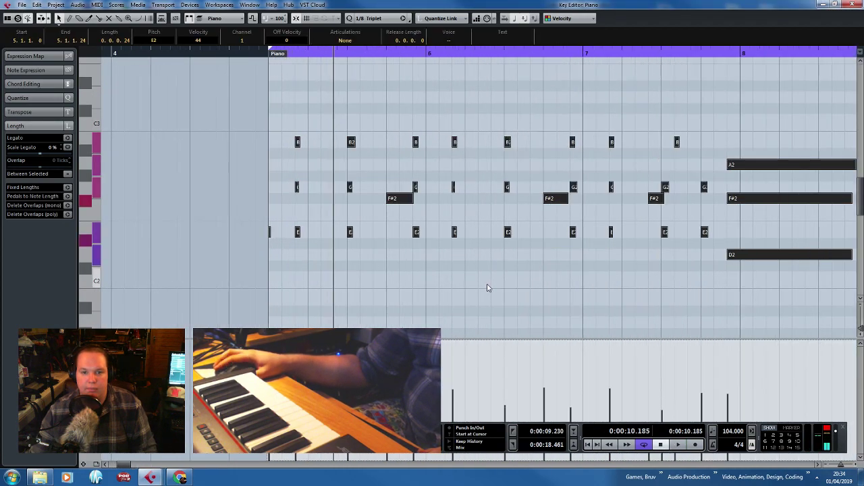
scroll(499, 273, down, 3)
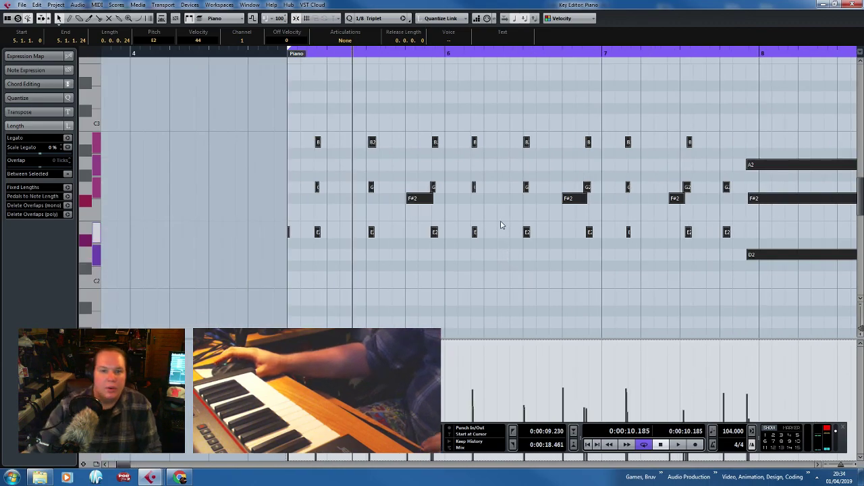
click(443, 21)
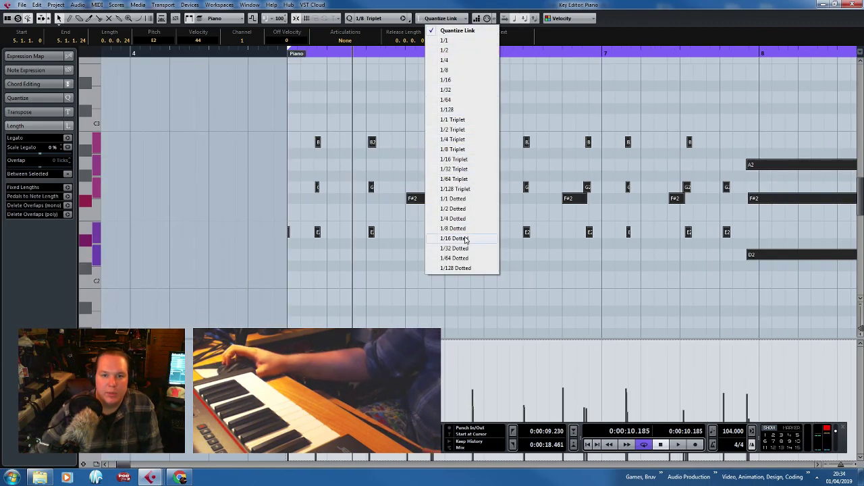
click(469, 170)
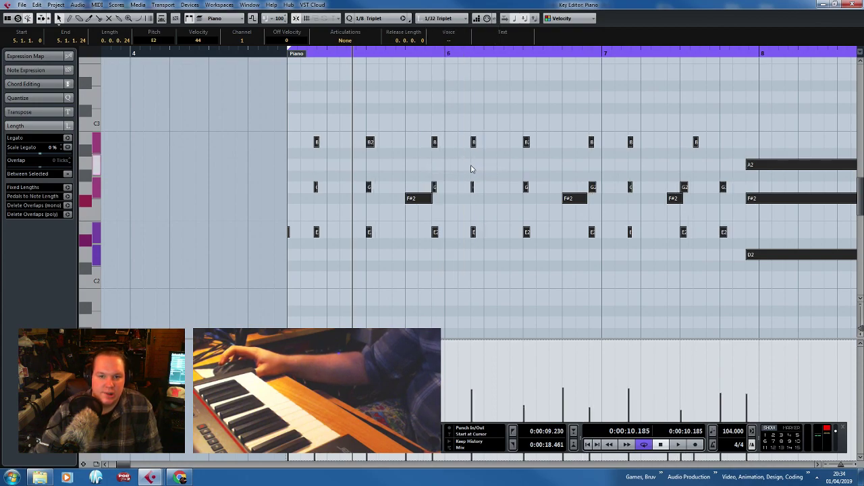
scroll(586, 215, up, 5)
key(ctrl+z)
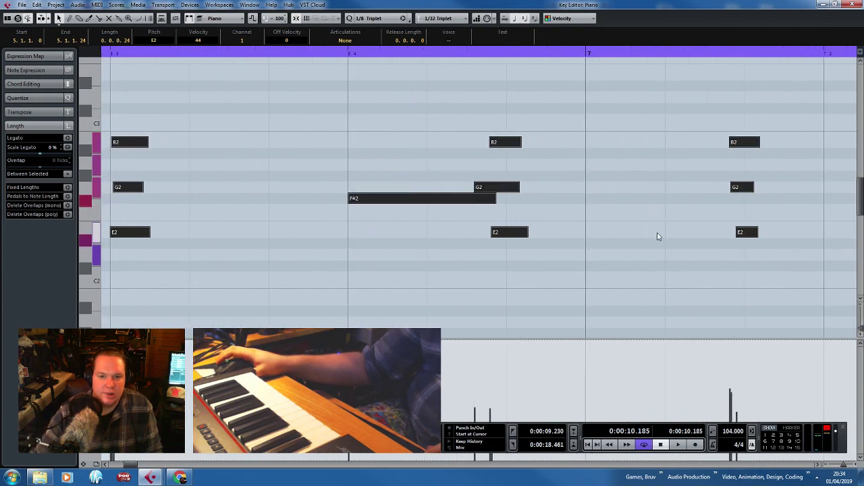
Set the length quantize to 1/64 Triplet and quantize all the piano notes to the 1/8 Triplet grid.
click(449, 18)
click(477, 179)
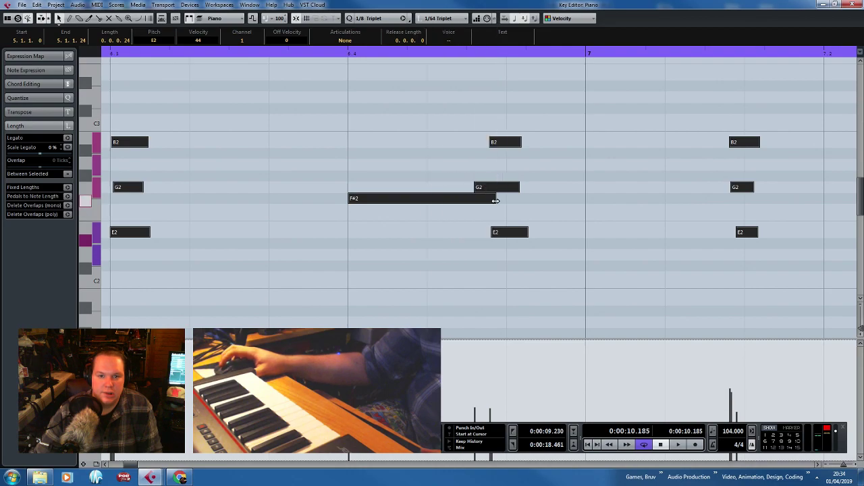
key(g)
key(g)
key(g)
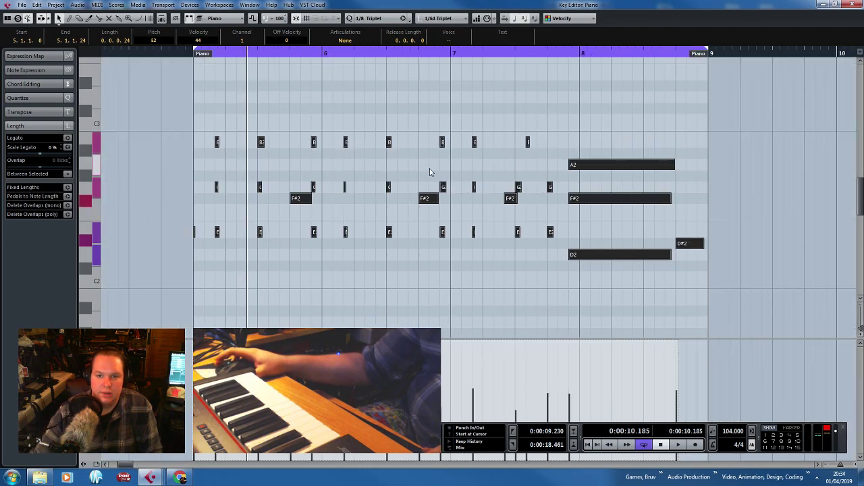
Move the late B2 note onto the chord at 7.3 and shorten the preceding F#2 passing note so it ends before that chord.
click(528, 142)
key(h)
key(h)
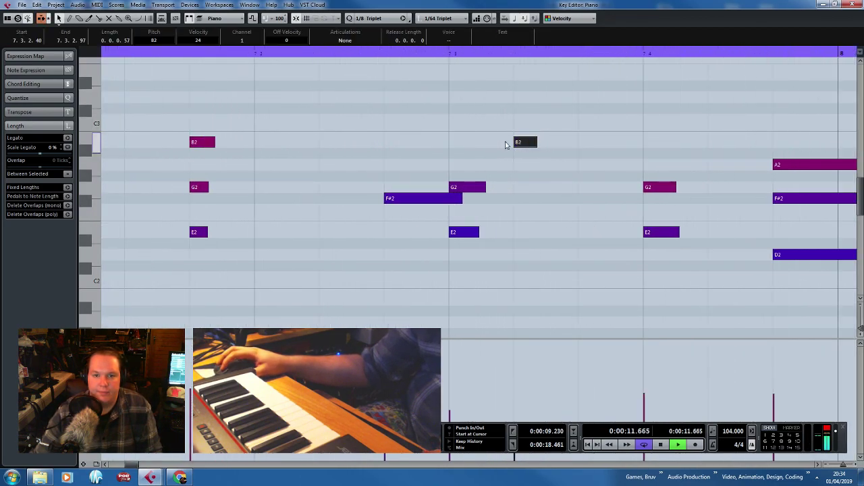
key(g)
key(g)
click(459, 197)
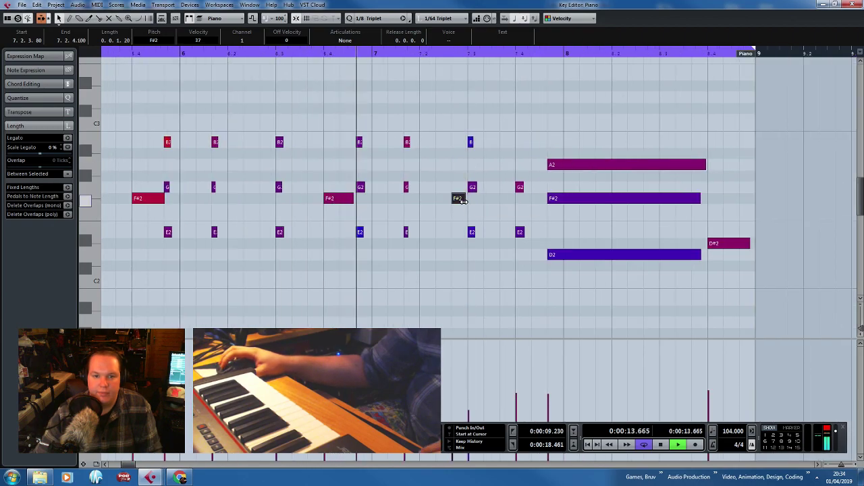
key(h)
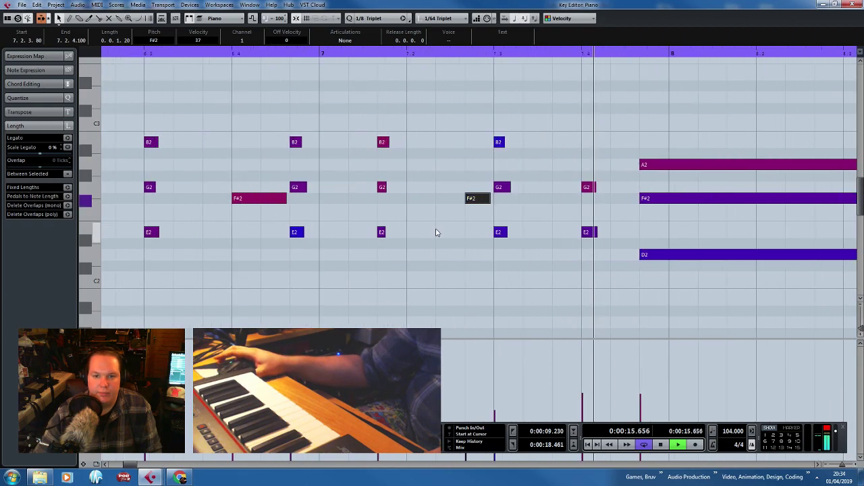
Copy the B2 note from the chord at 7.3 to the chord at 7.4.
click(498, 142)
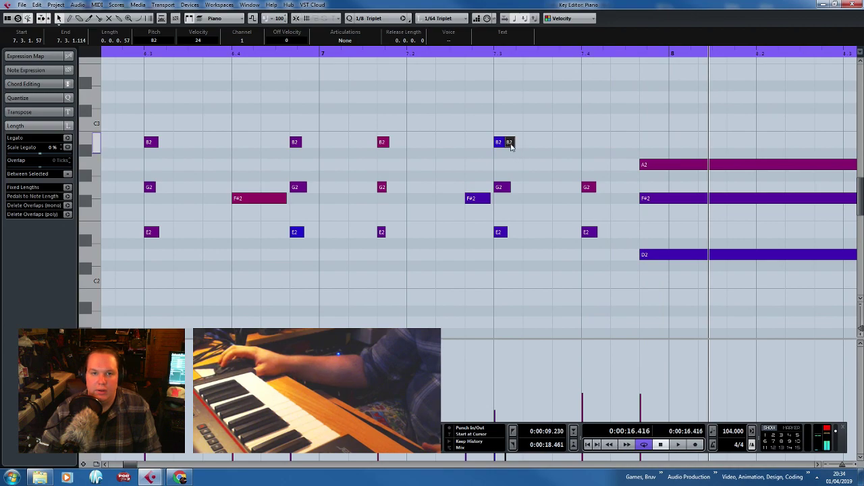
key(g)
key(g)
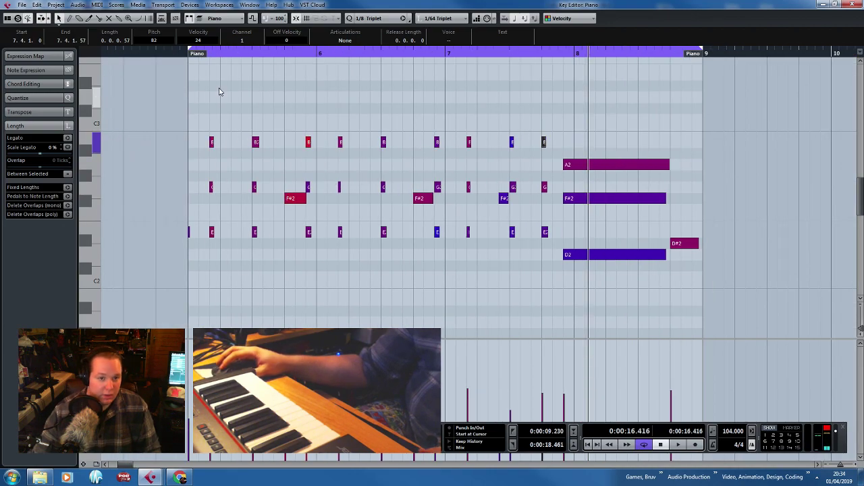
Play the part from bar 5 and delete the short stray E2 note at its very start.
click(186, 53)
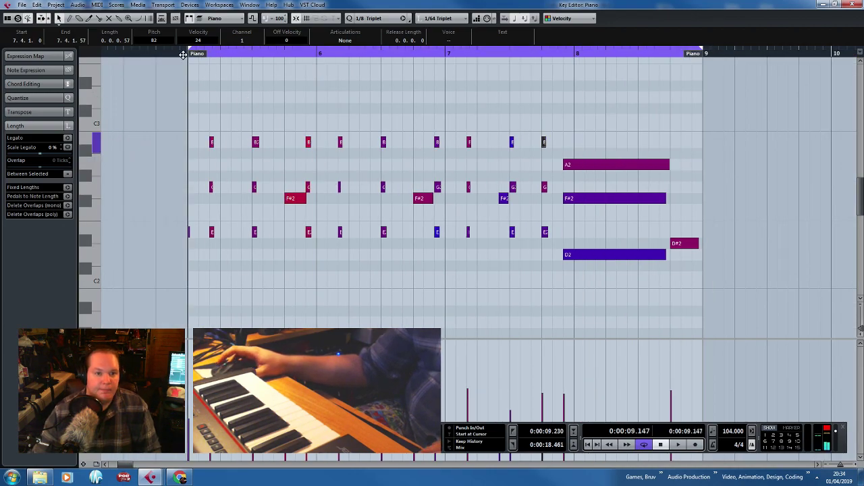
key(space)
key(h)
key(h)
key(space)
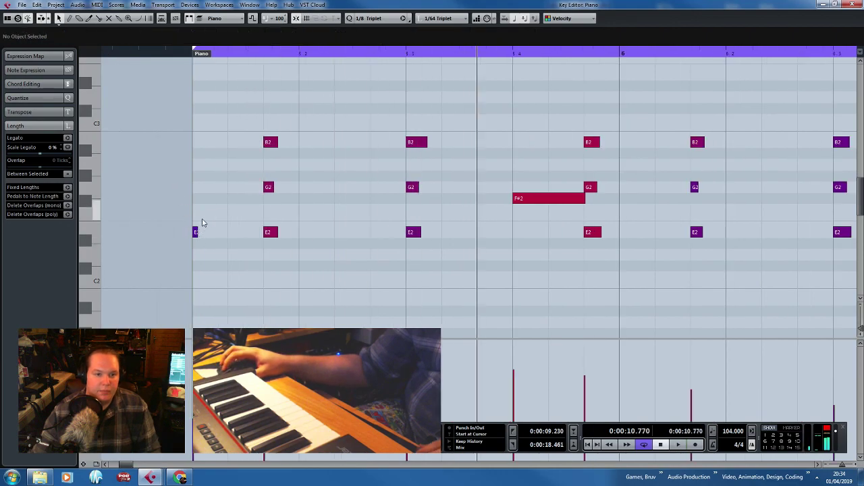
click(268, 231)
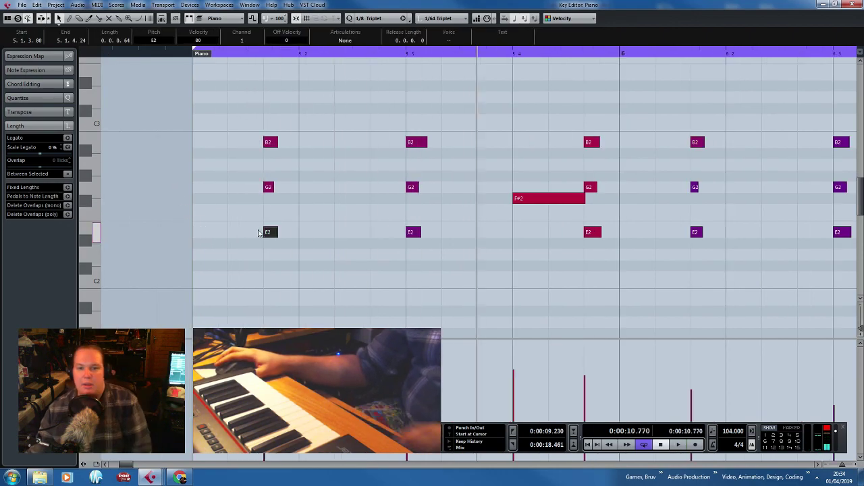
Copy the three F#2 passing notes, the held D2 and the final D#2 down one octave.
key(g)
key(g)
key(g)
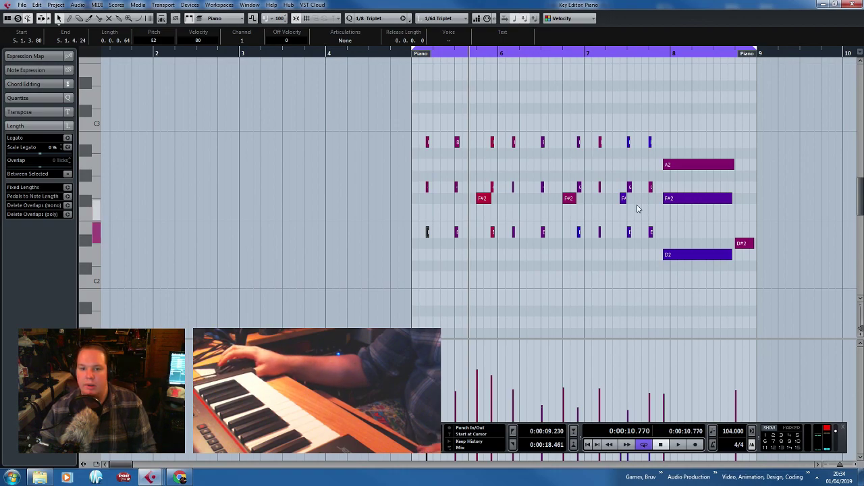
click(709, 255)
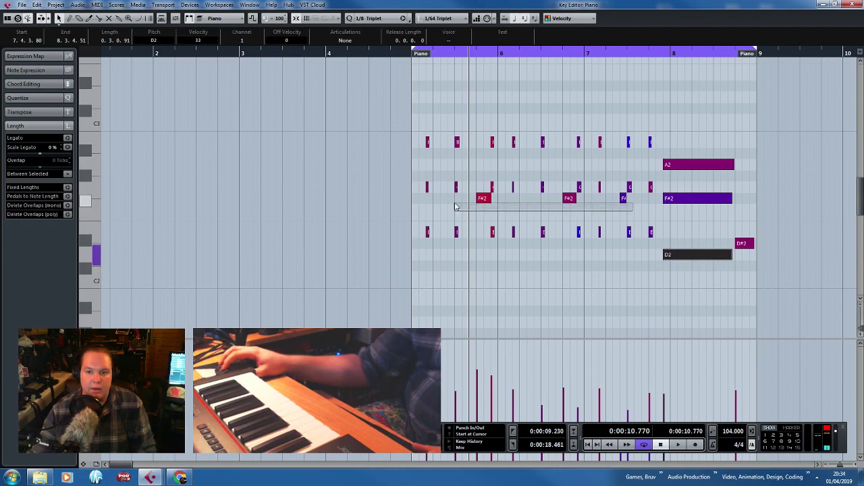
drag(456, 207, 493, 308)
key(alt+d)
scroll(498, 222, down, 4)
ctrl+scroll(498, 222, up, 3)
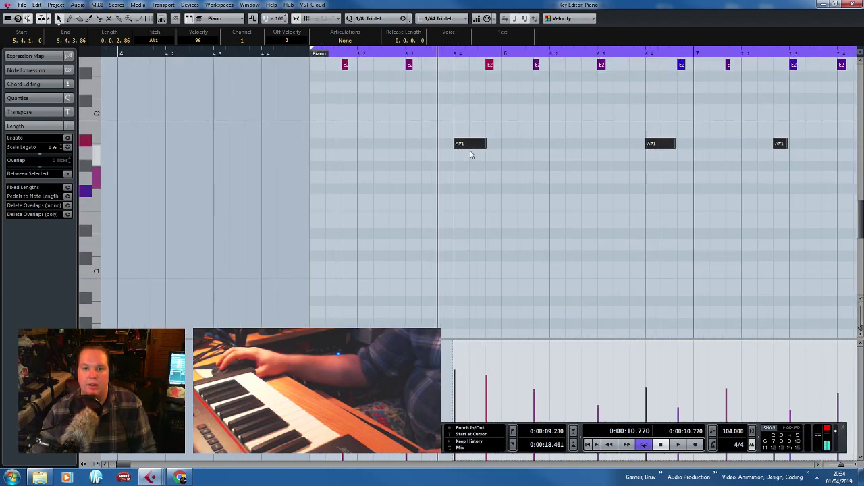
drag(470, 150, 476, 196)
Play back the octave-lower copies and stretch their starts slightly earlier.
key(space)
scroll(489, 249, up, 3)
ctrl+scroll(488, 250, down, 2)
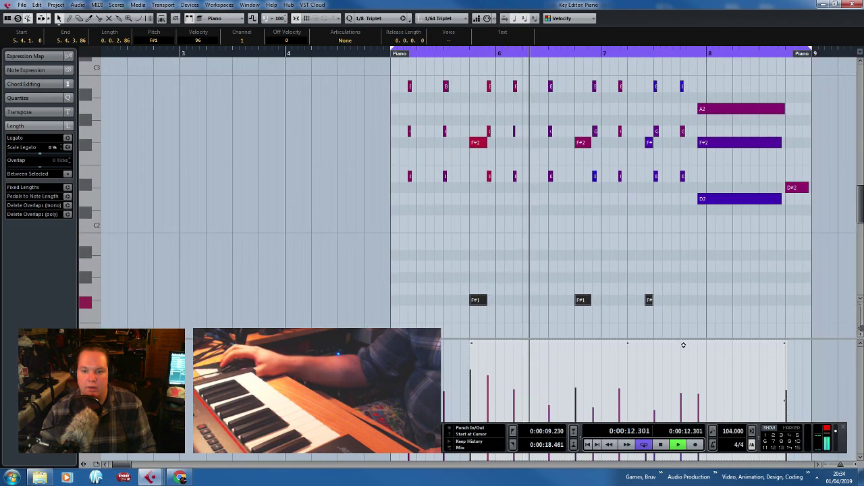
ctrl+scroll(654, 304, up, 3)
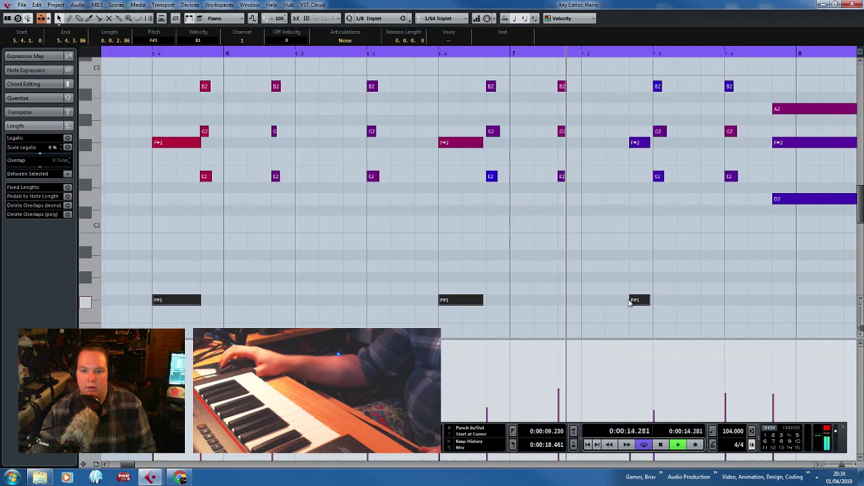
drag(629, 301, 628, 301)
ctrl+scroll(607, 307, down, 3)
scroll(607, 291, down, 2)
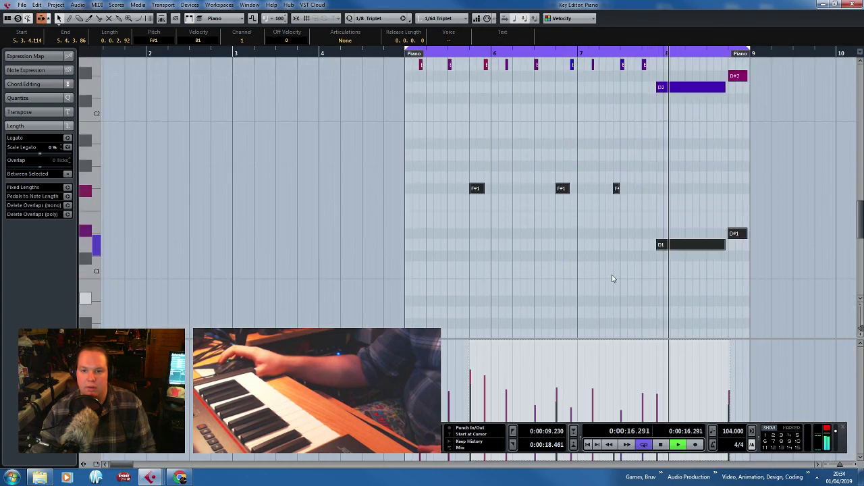
Copy an E2 chord note to the start of bar 5 as a longer E1 bass note with length 0.0.2.97.
scroll(601, 274, up, 3)
key(space)
ctrl+scroll(419, 231, up, 3)
click(431, 233)
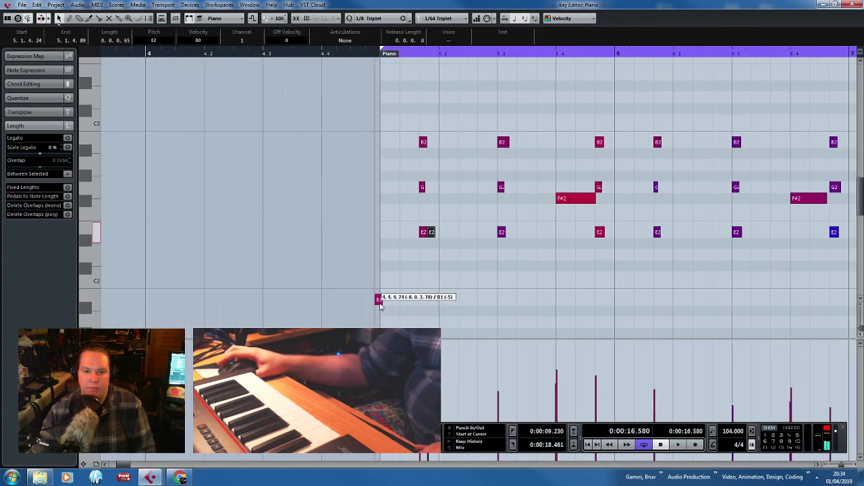
drag(379, 305, 379, 305)
scroll(394, 209, down, 5)
ctrl+scroll(393, 209, up, 3)
scroll(392, 197, up, 4)
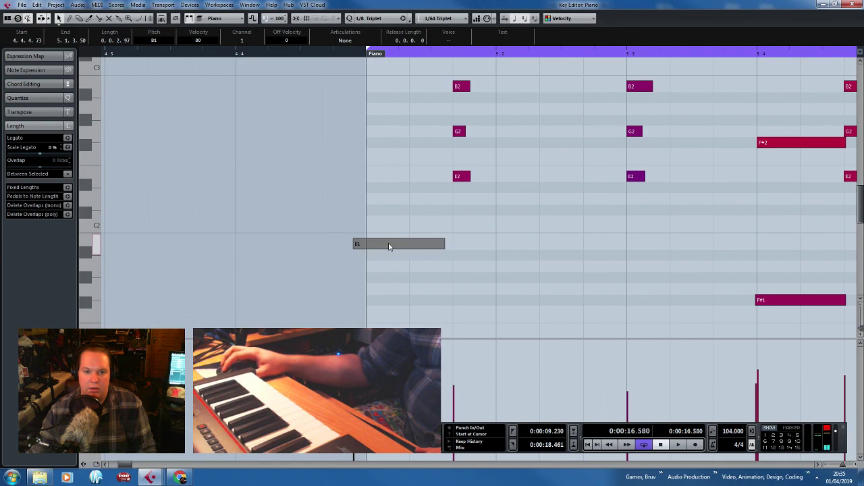
drag(388, 246, 401, 310)
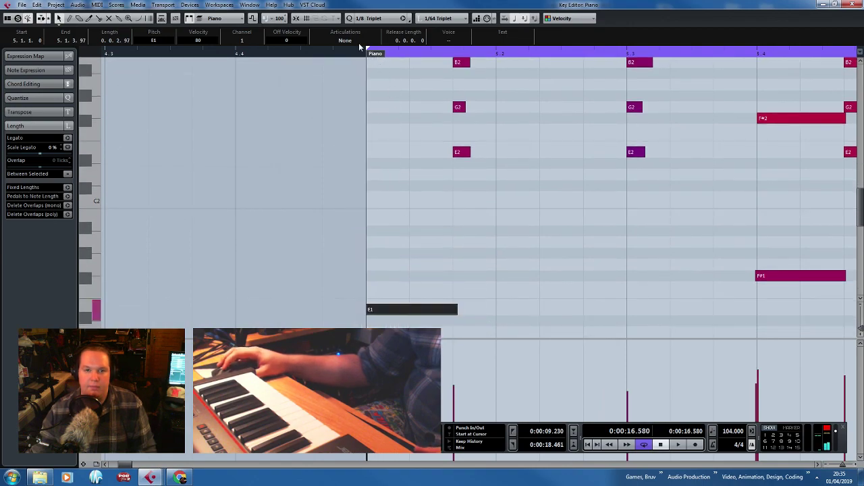
Copy the E1 bass note to G1 at 5.2.3.73 and shorten it to length 0.0.1.26 while the part plays.
ctrl+scroll(547, 270, down, 3)
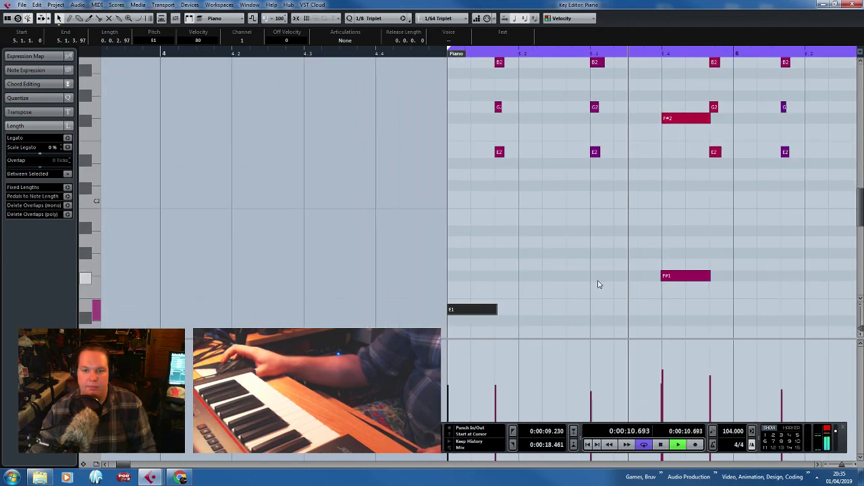
drag(529, 295, 425, 330)
drag(479, 312, 530, 318)
mouse_move(575, 267)
mouse_down()
mouse_move(606, 265)
mouse_move(587, 265)
mouse_up()
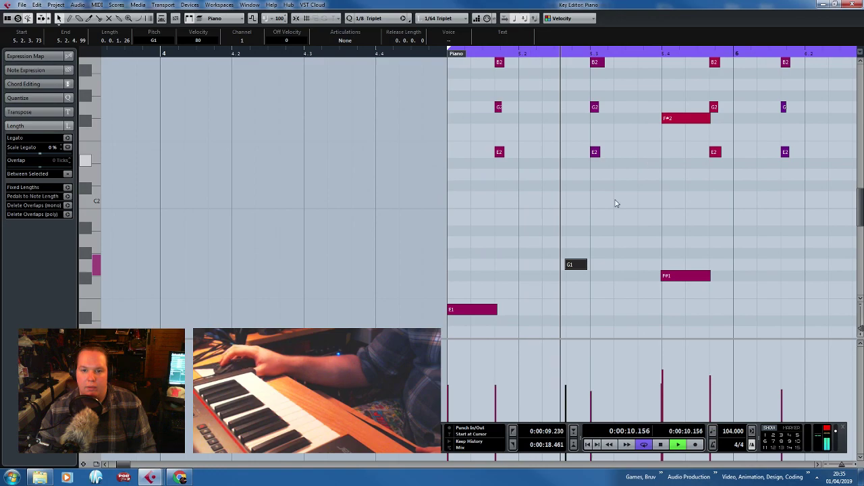
scroll(609, 273, down, 3)
scroll(706, 301, up, 2)
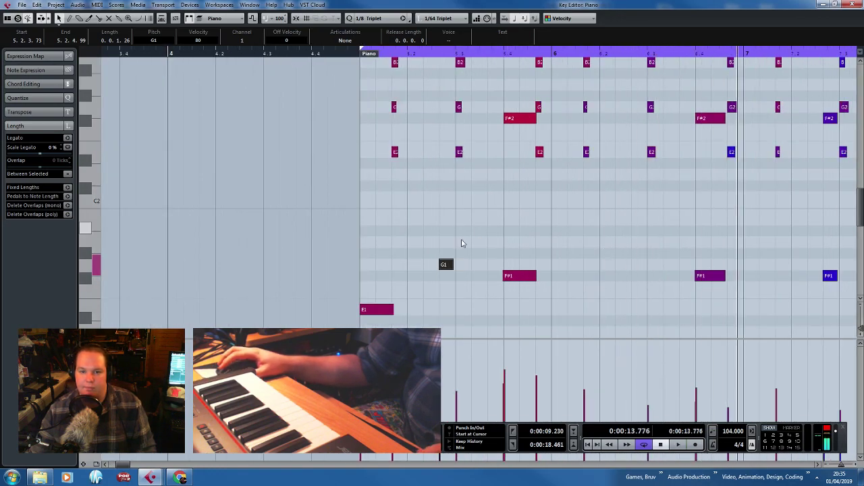
Try duplicating the E1 and G1 bass notes and delete the copies.
drag(456, 247, 366, 313)
key(ctrl+d)
key(Delete)
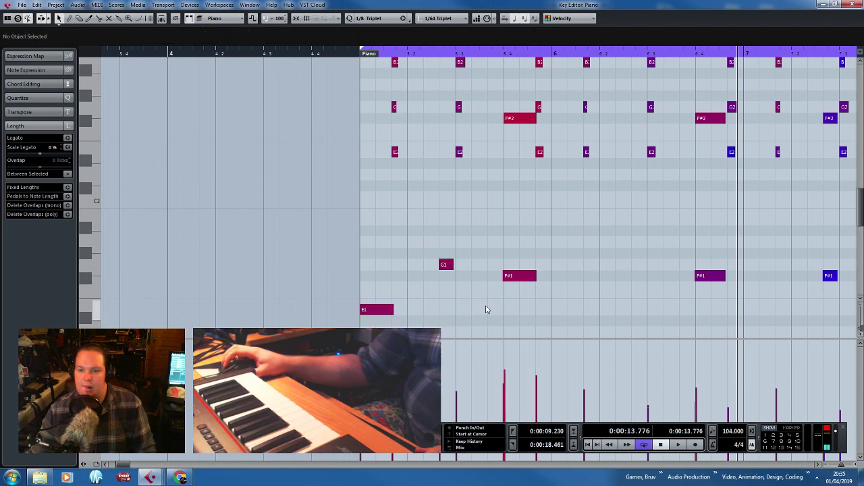
Play the piano part from bar 5 to check the E1, G1 and F#1 bass notes.
drag(801, 209, 859, 211)
scroll(457, 222, down, 1)
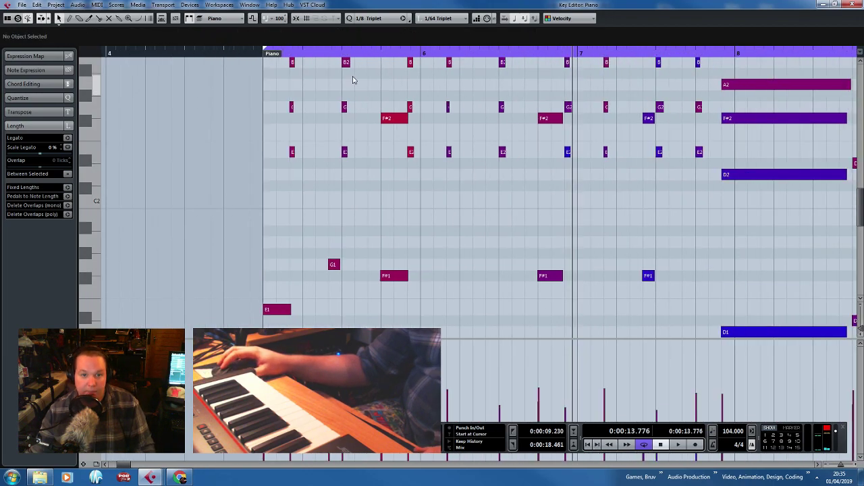
click(259, 54)
key(space)
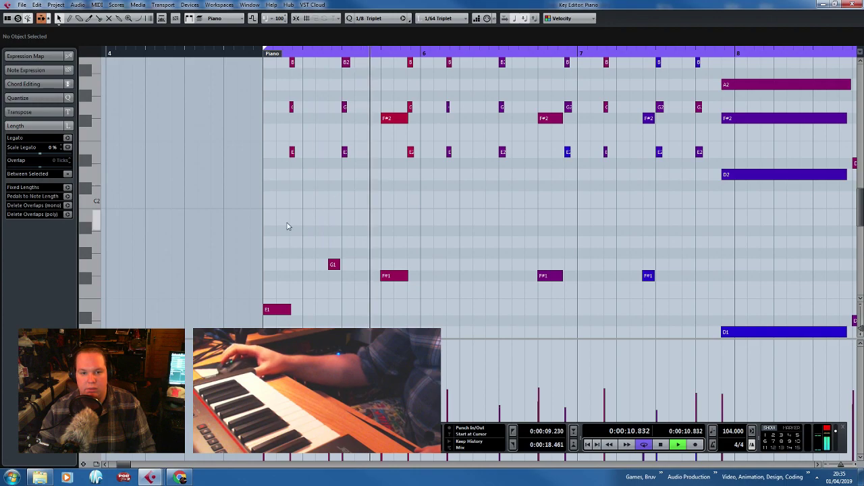
scroll(287, 224, down, 2)
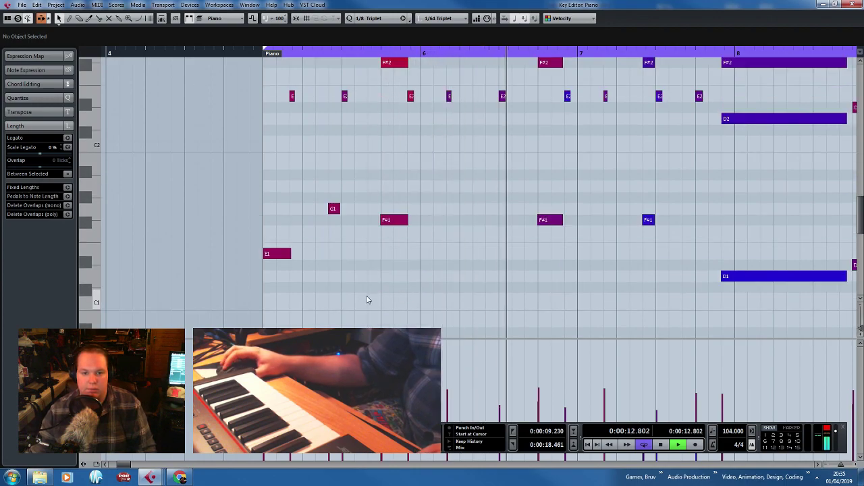
key(space)
Copy the E1 note to D1 at 6.3.3.80, shorten it to length 0.0.0.113 and play the part.
drag(367, 301, 270, 242)
drag(578, 271, 529, 283)
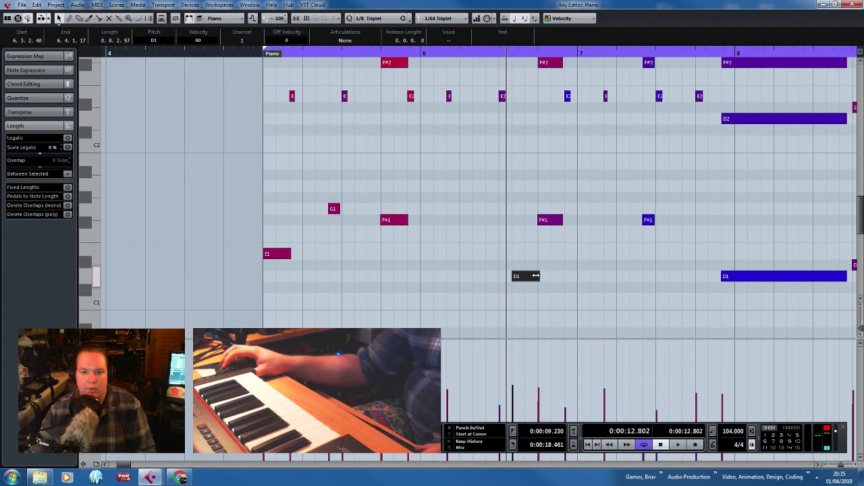
key(space)
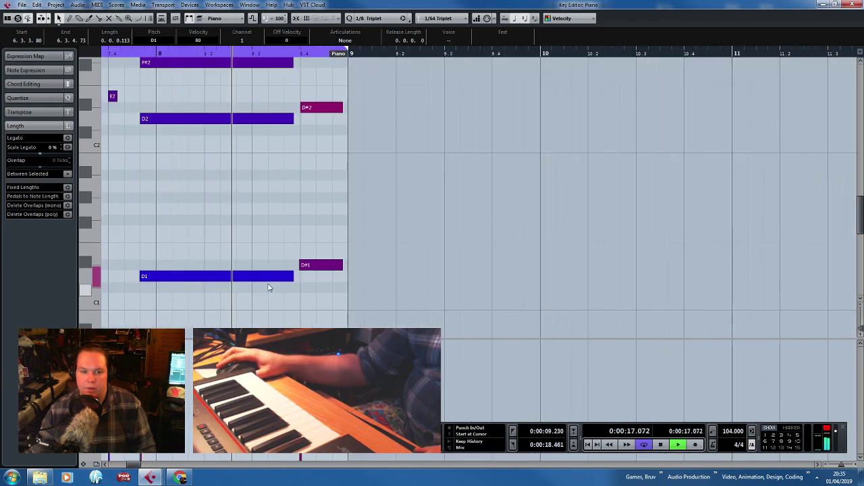
key(g)
click(243, 139)
key(space)
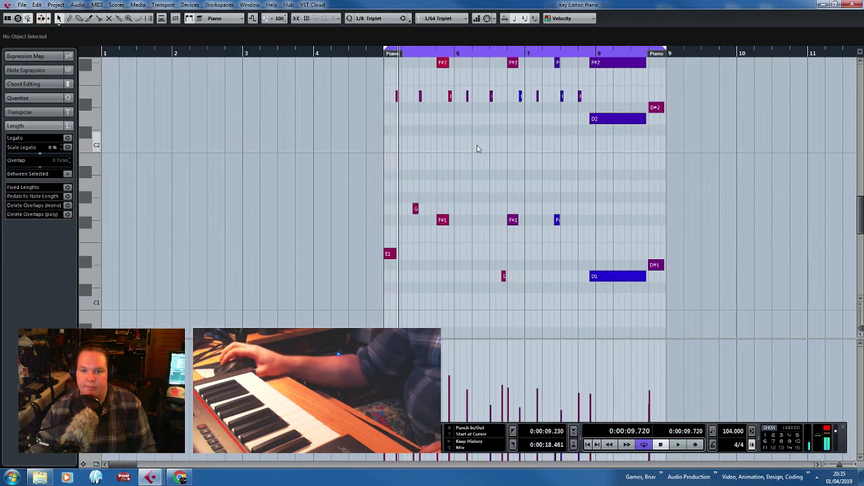
Lower the E2 notes in the chords at 5.3, 6.3 and 7.3 to D2 and play the result.
scroll(588, 209, up, 6)
scroll(295, 234, up, 2)
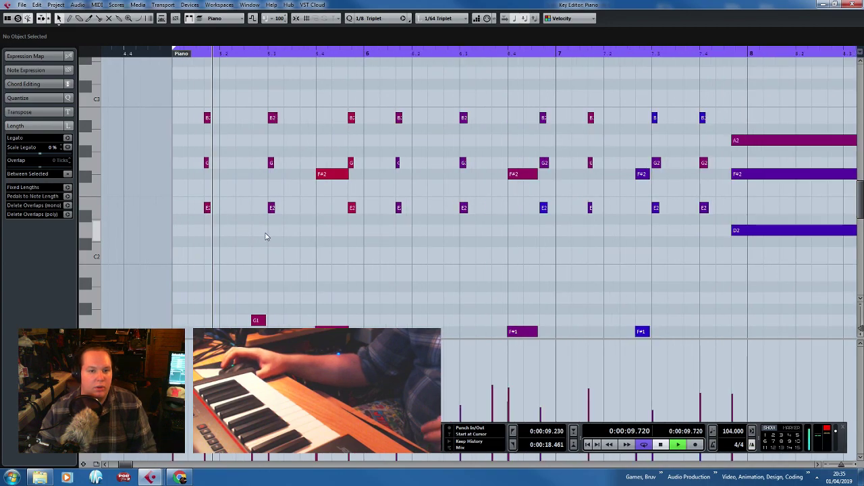
key(space)
click(271, 208)
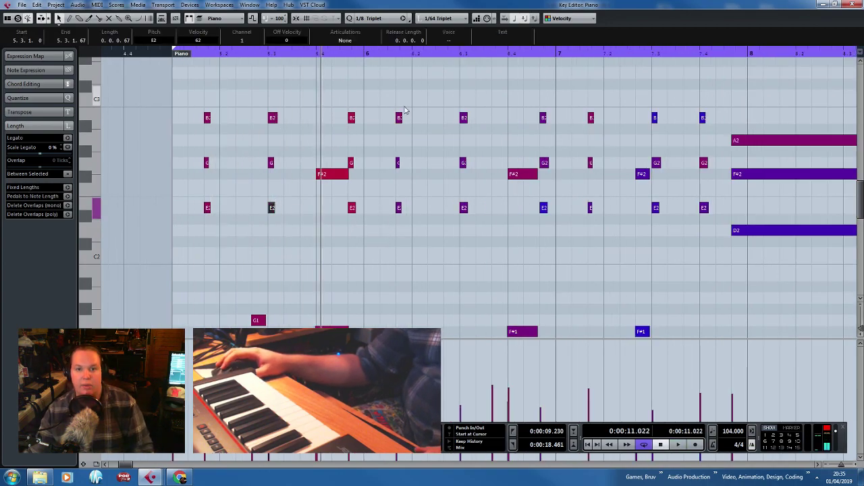
shift+click(463, 207)
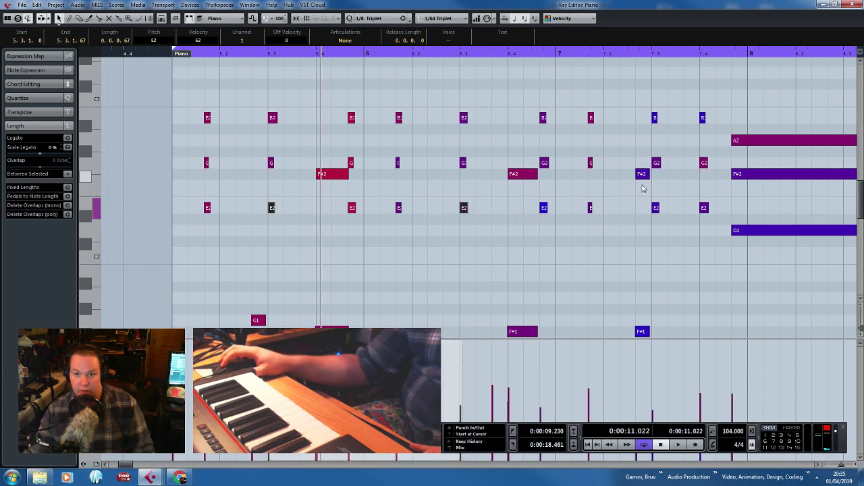
drag(667, 228, 643, 231)
scroll(661, 250, up, 3)
key(space)
scroll(618, 262, down, 2)
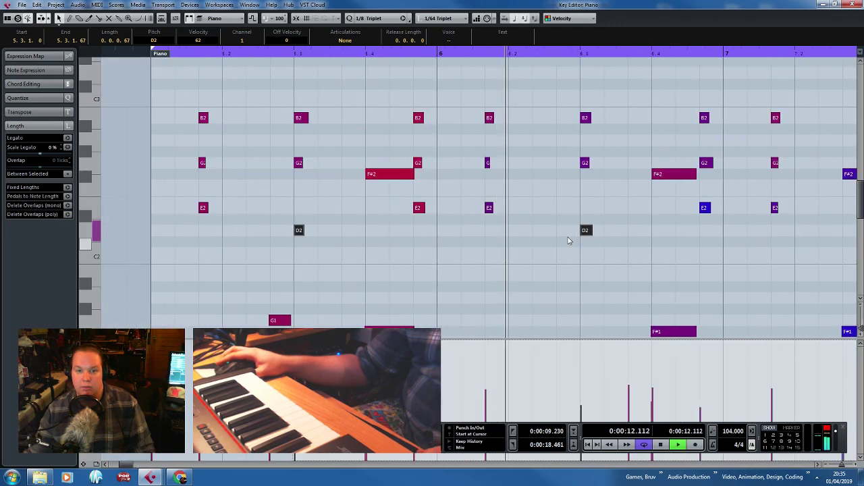
scroll(571, 242, down, 3)
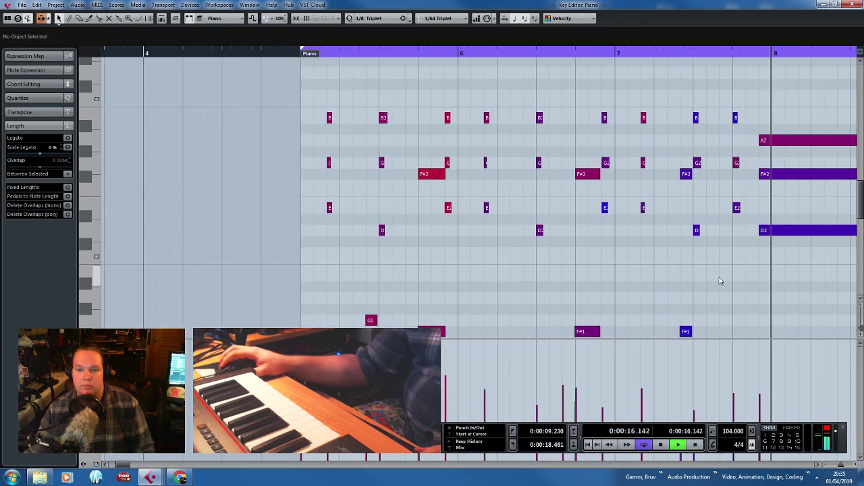
key(space)
mouse_move(698, 268)
mouse_down()
mouse_move(532, 251)
mouse_move(615, 226)
mouse_move(712, 270)
mouse_up()
mouse_move(686, 364)
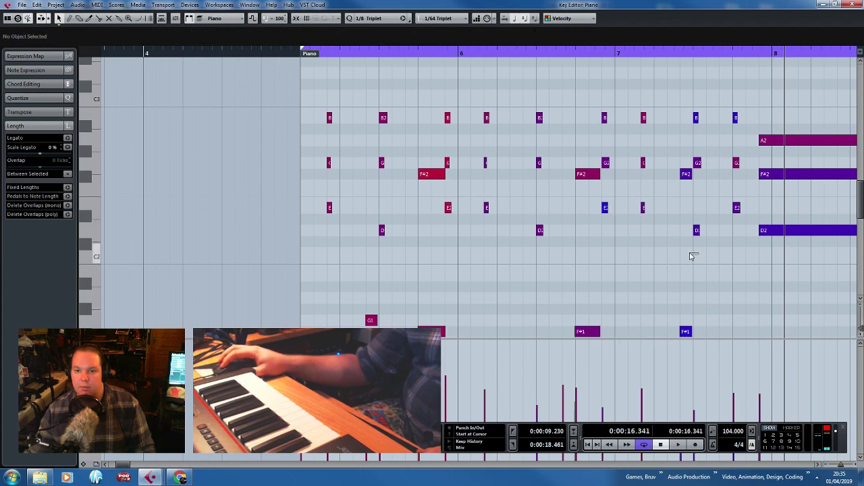
drag(697, 260, 600, 202)
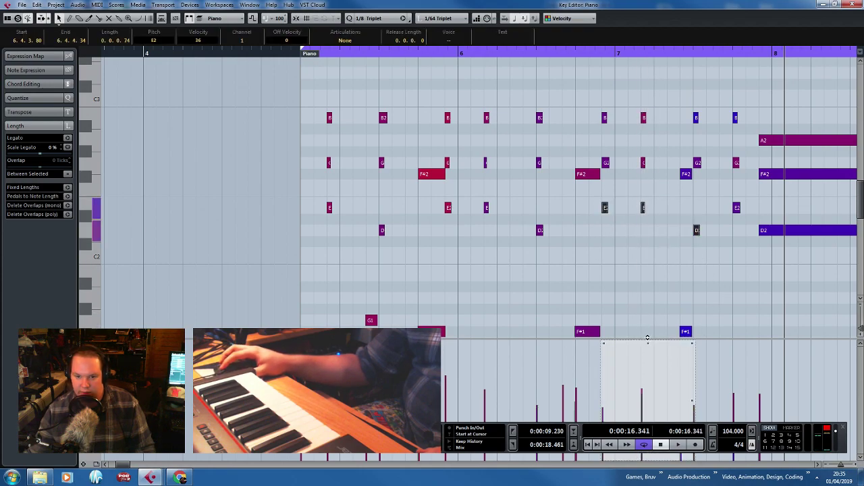
click(705, 263)
Select the piano chord and bass notes together and trim their starts slightly later.
drag(369, 98, 777, 252)
scroll(492, 216, down, 3)
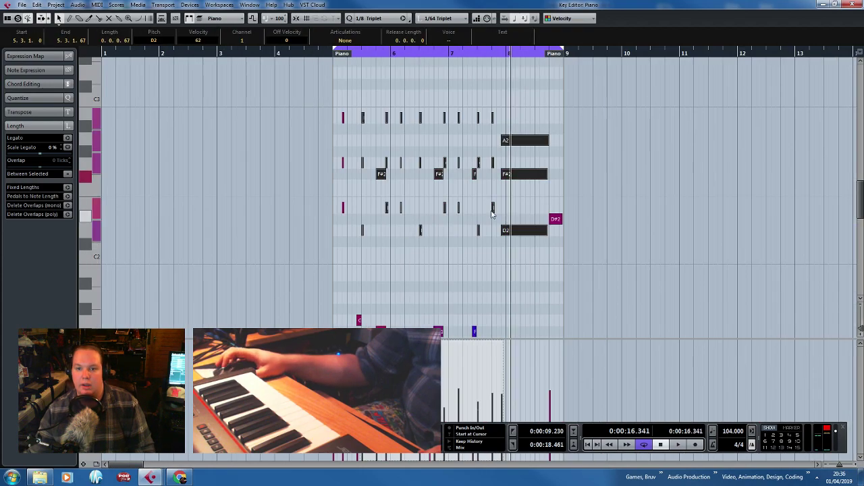
drag(507, 254, 439, 152)
scroll(283, 185, down, 1)
drag(284, 181, 569, 322)
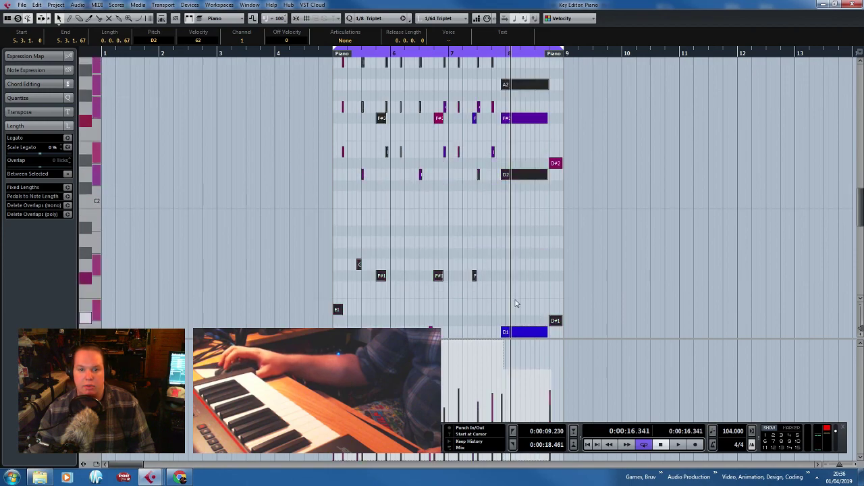
scroll(388, 301, up, 1)
scroll(420, 224, up, 5)
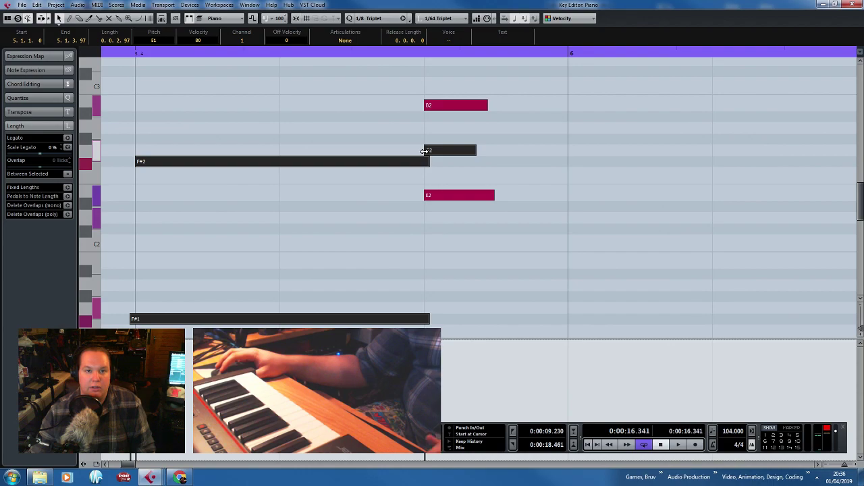
drag(427, 153, 428, 154)
click(317, 154)
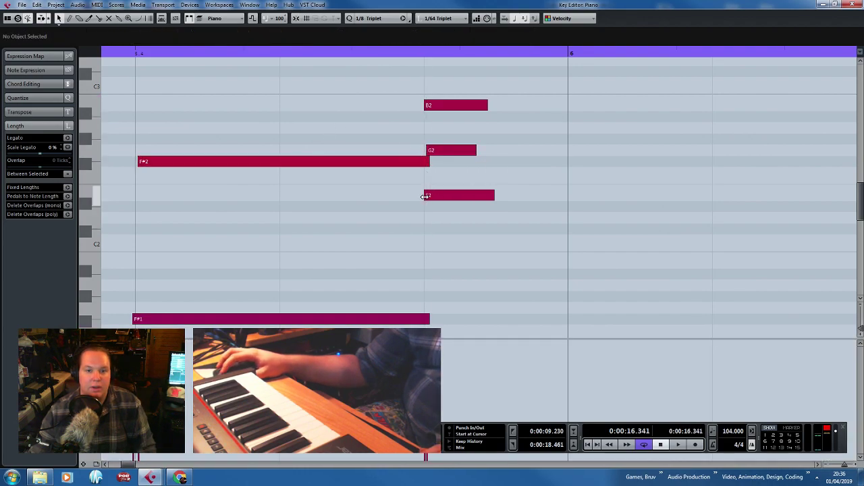
Stagger the note starts in the last chord of bar 5, with B2 at 5.4.3.81, and move G2's start to 6.2.4.117.
drag(424, 196, 423, 196)
click(425, 105)
scroll(397, 206, down, 4)
scroll(472, 200, right, 3)
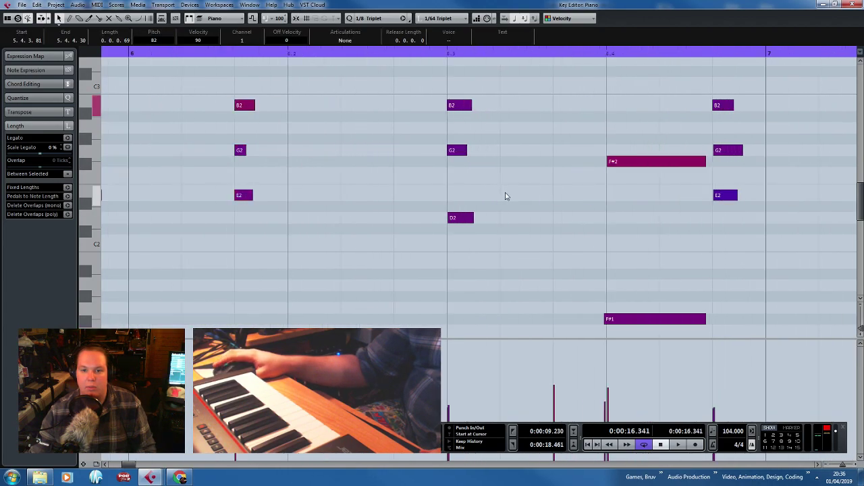
scroll(540, 194, up, 3)
drag(325, 150, 324, 150)
scroll(361, 181, down, 3)
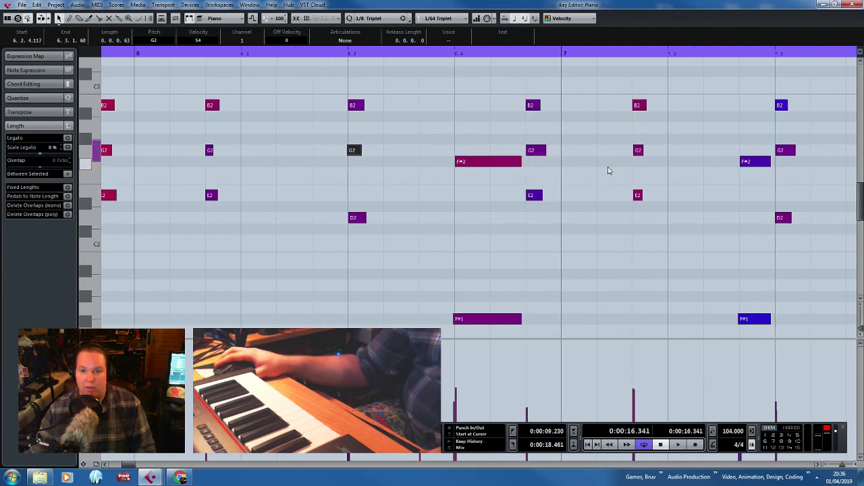
Offset the B2 and E2 starts in bar 7's first chord and set the preceding chord's B2 start to 6.4.3.89.
scroll(606, 168, up, 2)
drag(669, 105, 671, 105)
drag(668, 195, 664, 195)
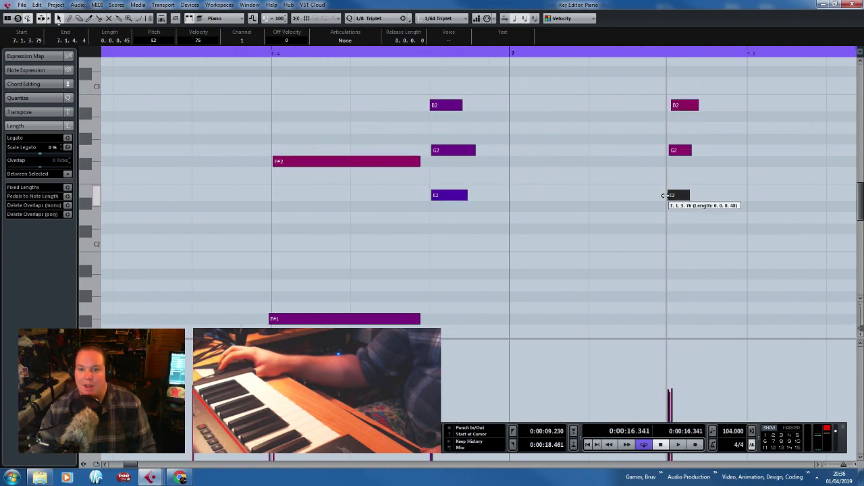
scroll(392, 166, down, 4)
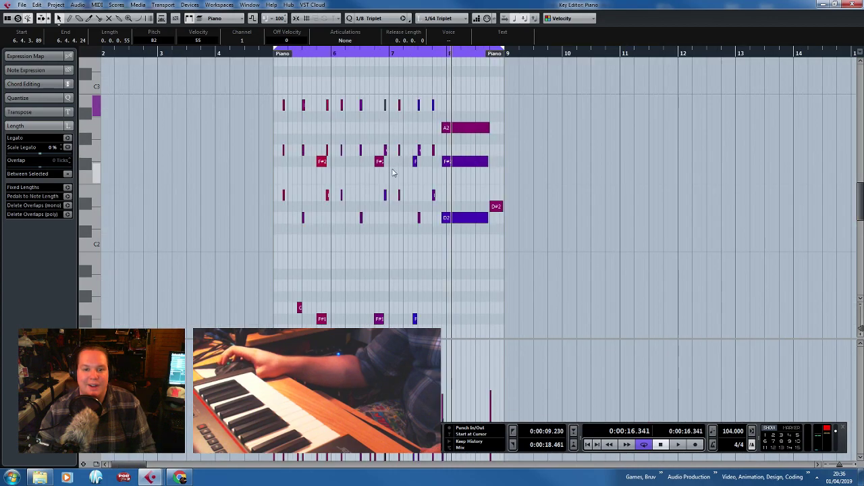
Offset the B2 and G2 starts in the chord at 7.4 and set the long A2 note's start to 7.4.3.72.
scroll(432, 213, up, 4)
drag(499, 222, 560, 62)
drag(511, 111, 508, 111)
click(509, 138)
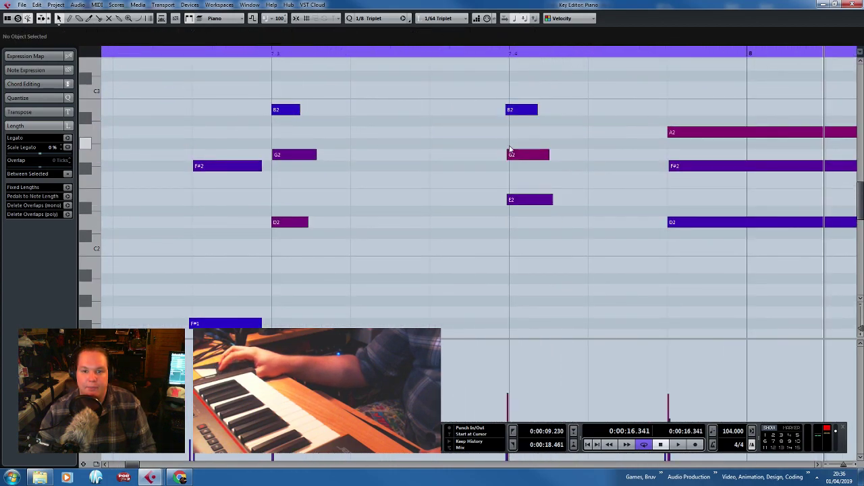
drag(508, 153, 515, 153)
click(671, 132)
scroll(638, 167, down, 4)
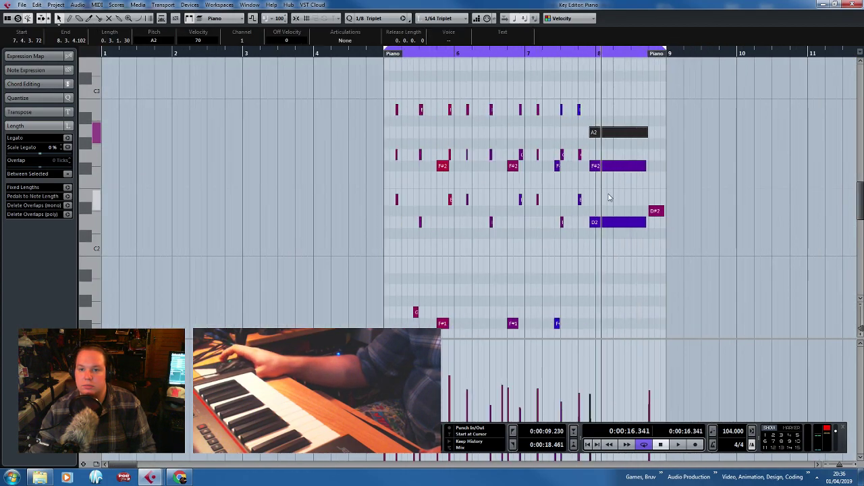
Play the edited piano from bar 5 and return to the project window to hear it with bass and drums.
double_click(360, 54)
scroll(503, 118, up, 3)
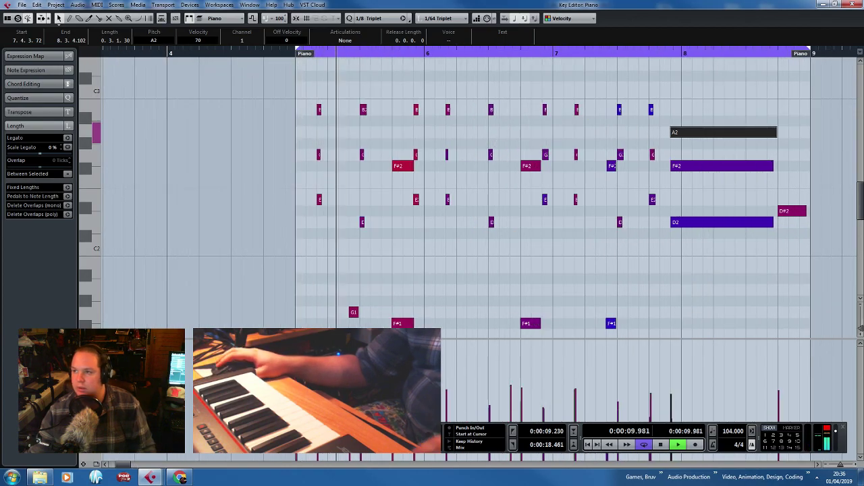
click(840, 4)
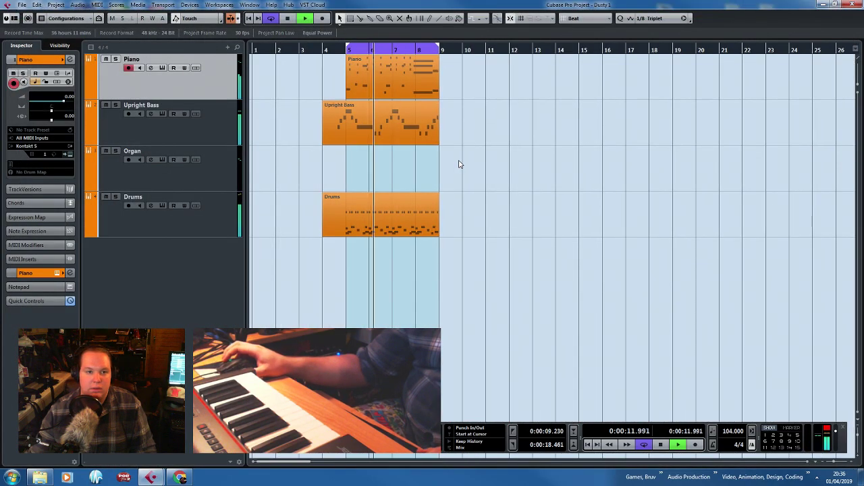
scroll(331, 168, up, 3)
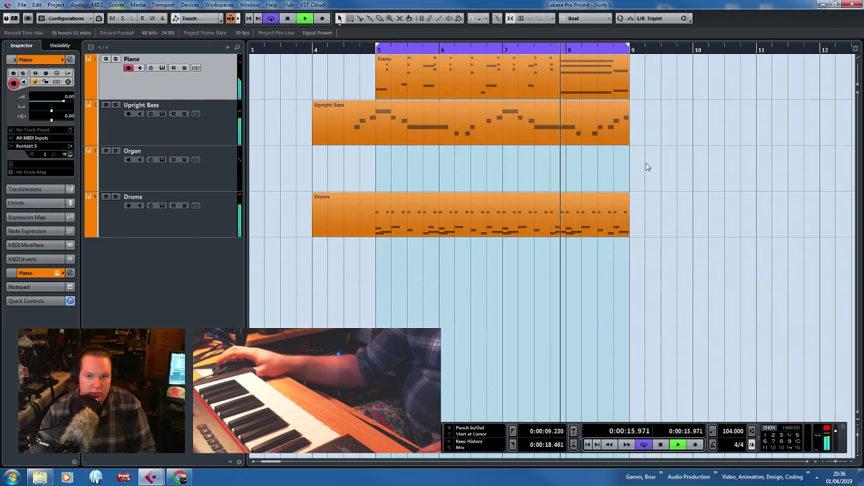
scroll(638, 153, up, 2)
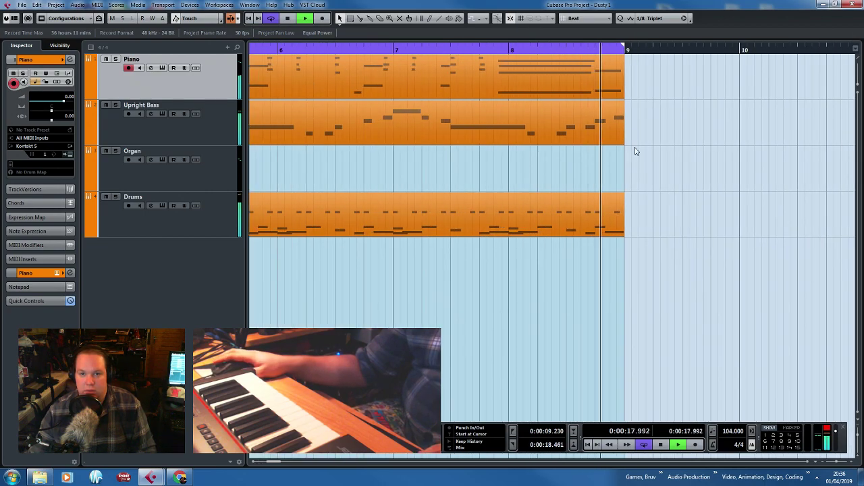
scroll(633, 157, down, 2)
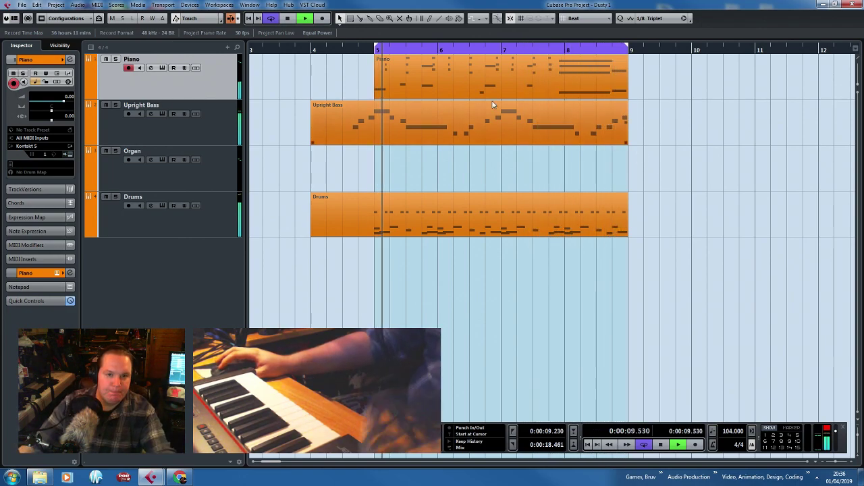
Try the Piano part on the Organ track during playback and return it to the Piano track.
drag(448, 87, 446, 165)
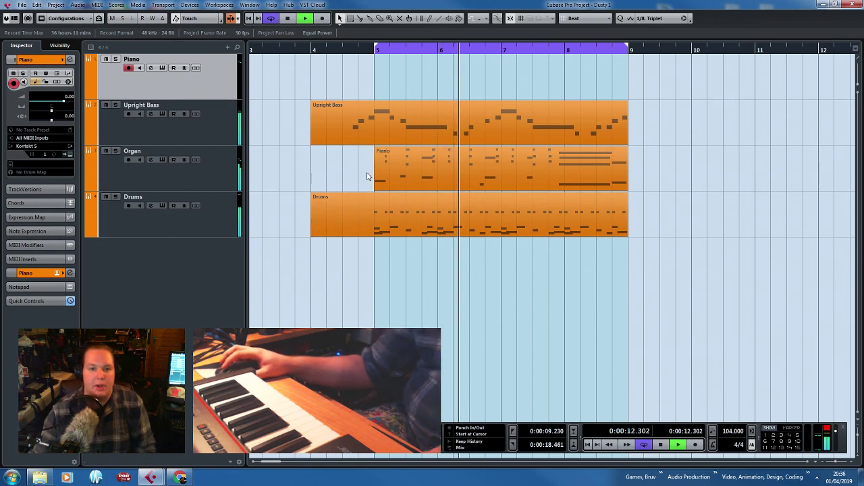
drag(377, 177, 377, 64)
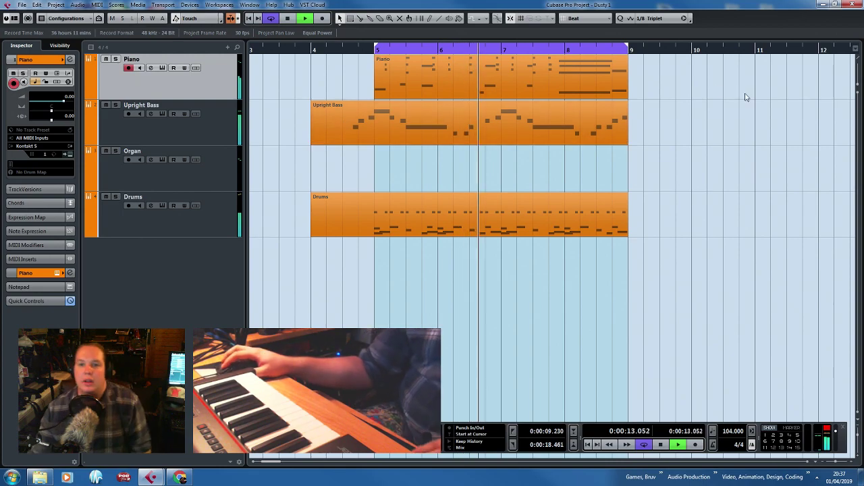
Split the Upright Bass and Drums parts at bar 5.
key(3)
click(374, 126)
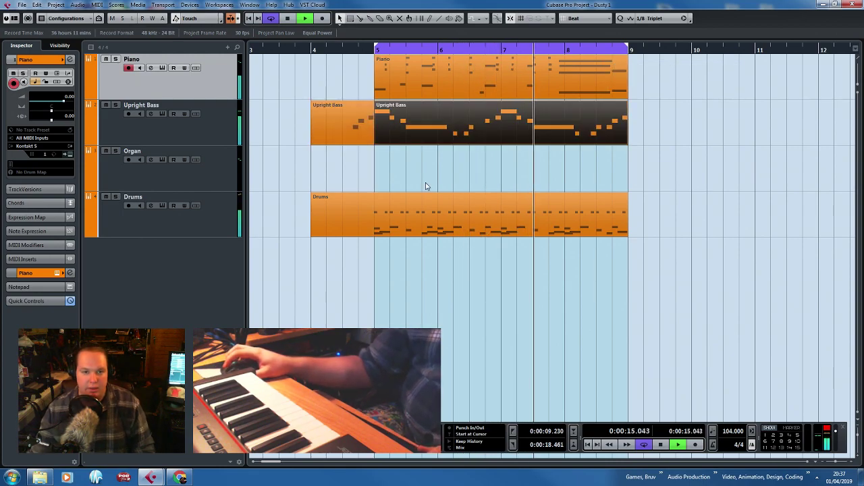
click(372, 216)
key(1)
Duplicate the Piano, Upright Bass and Drums parts from bar 5 so the copies start at bar 9.
drag(437, 270, 484, 7)
key(ctrl+d)
key(g)
scroll(564, 160, right, 1)
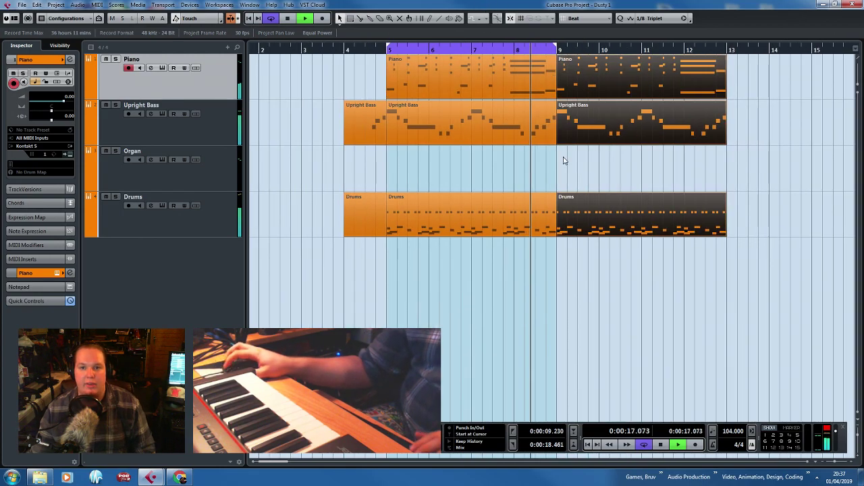
Move the loop range to bars 9 to 13, open the copied Piano part for editing and stop playback.
click(564, 160)
drag(451, 48, 619, 48)
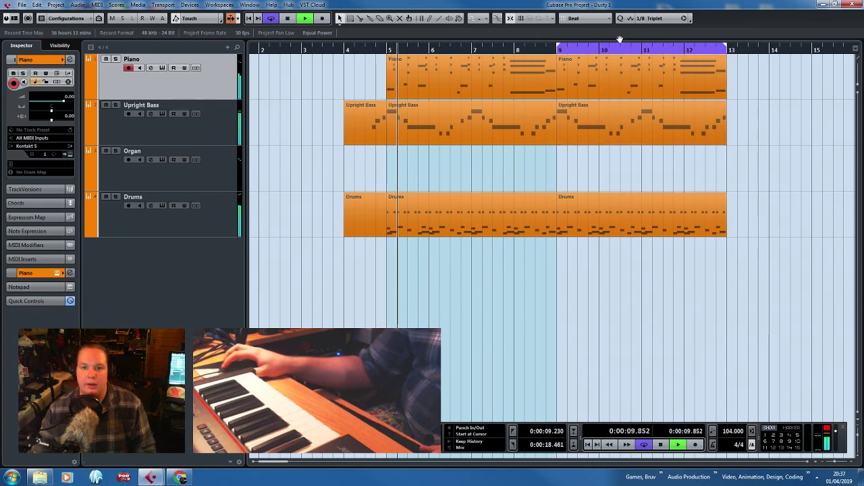
double_click(616, 75)
key(g)
key(g)
key(space)
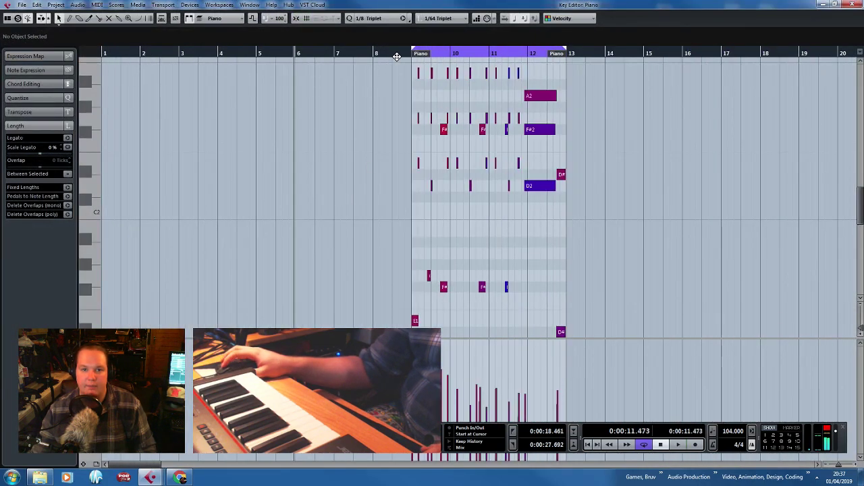
Lower the copied part's B2, A2, G2 and F#2 notes and the short D2 notes by one octave, keeping the E2 notes.
scroll(542, 215, up, 5)
scroll(411, 212, down, 3)
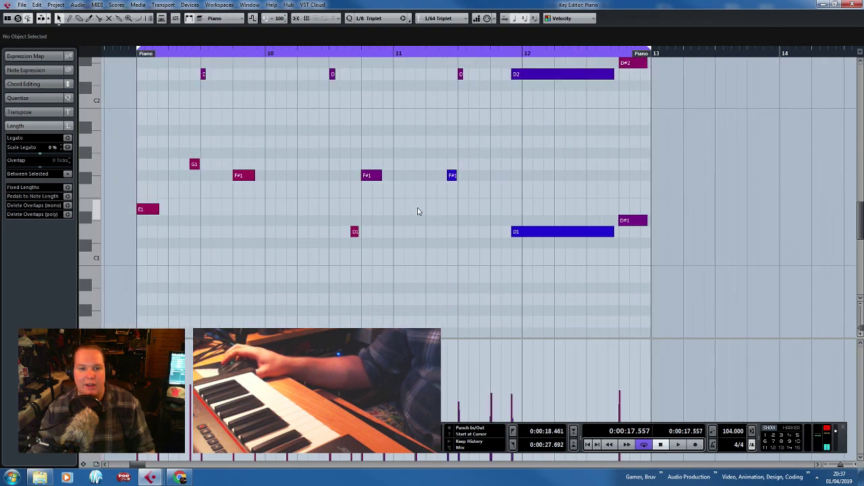
scroll(402, 214, up, 3)
scroll(387, 216, up, 2)
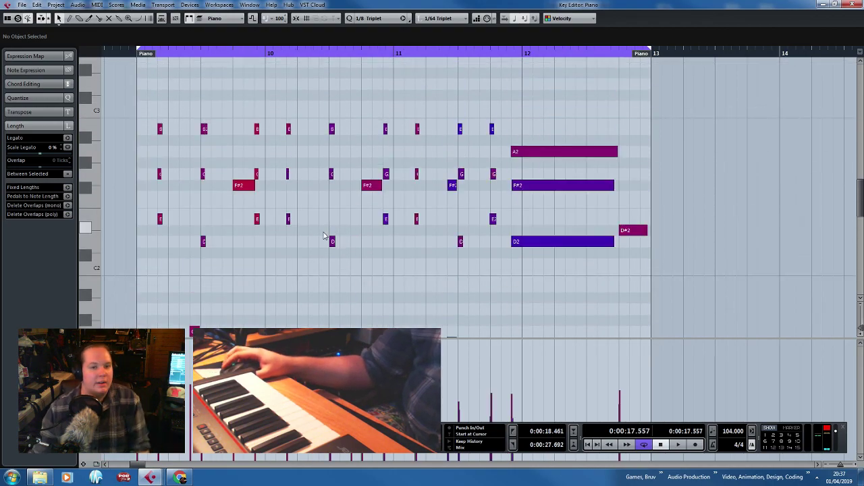
scroll(297, 175, up, 3)
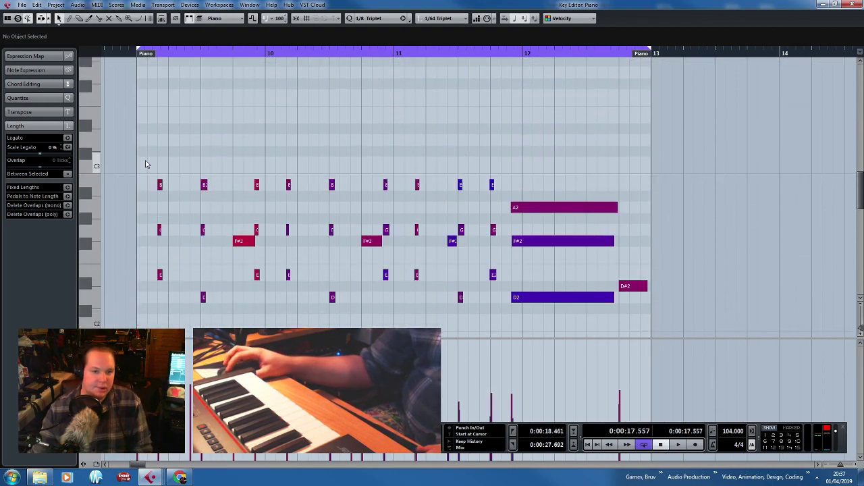
drag(145, 164, 547, 245)
scroll(546, 246, down, 1)
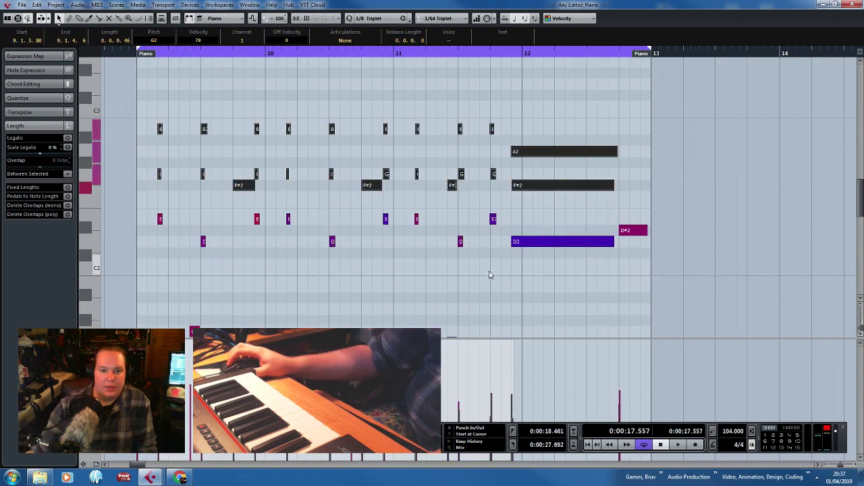
drag(490, 274, 187, 236)
scroll(214, 245, down, 1)
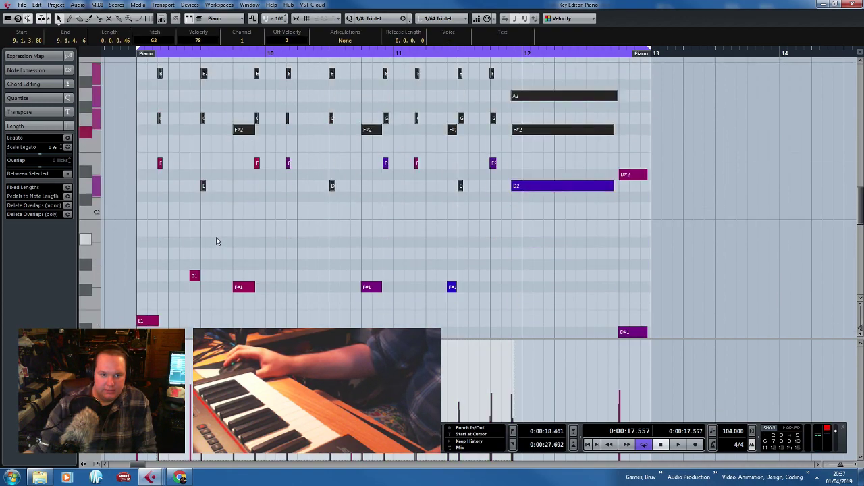
scroll(324, 253, down, 3)
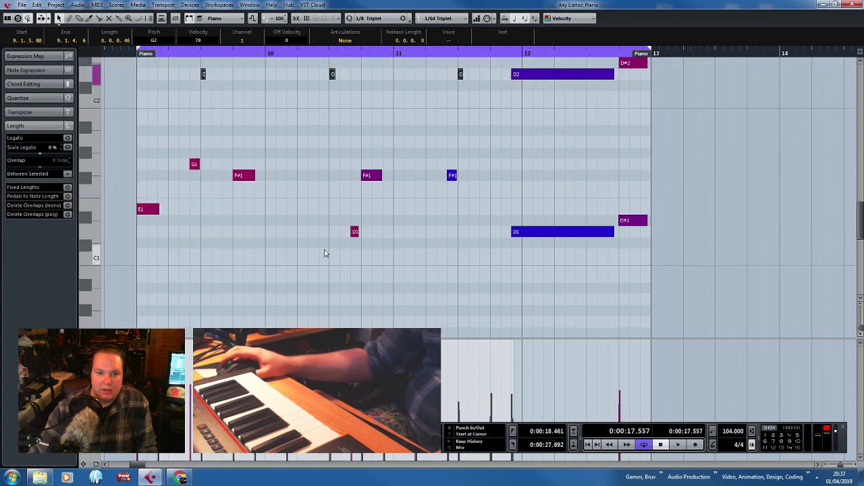
drag(332, 76, 333, 261)
scroll(335, 261, up, 1)
scroll(174, 254, up, 3)
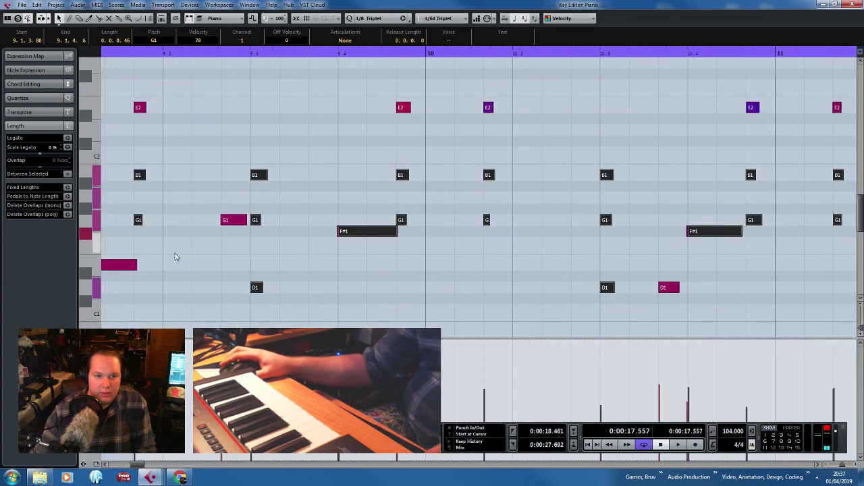
Delete the G1 note from the lowered chord at 9.3.
click(273, 246)
click(255, 220)
key(Delete)
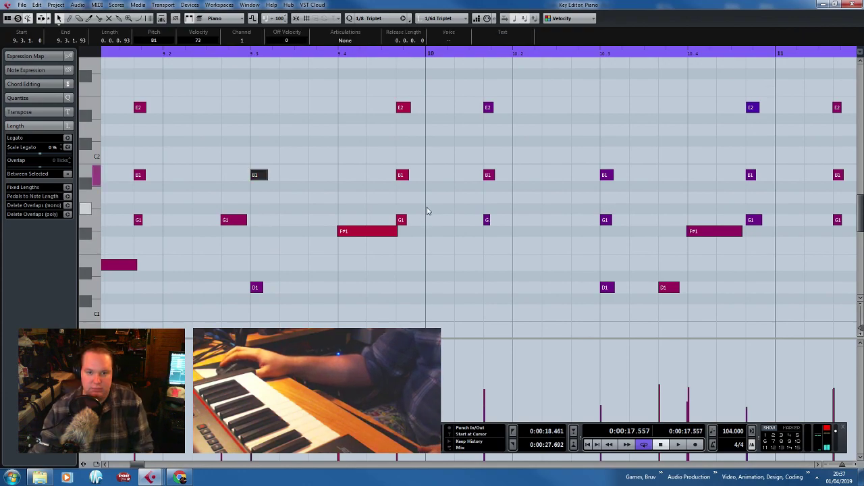
Delete the overlapping duplicate F#1 note in bar 9 and all the E2 notes after the first one.
scroll(427, 211, down, 2)
click(389, 234)
key(Delete)
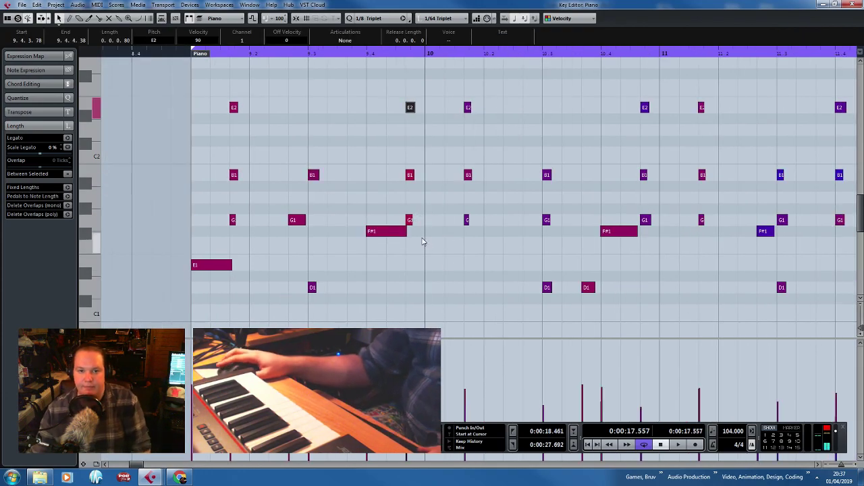
scroll(418, 239, down, 2)
drag(322, 137, 775, 93)
key(Delete)
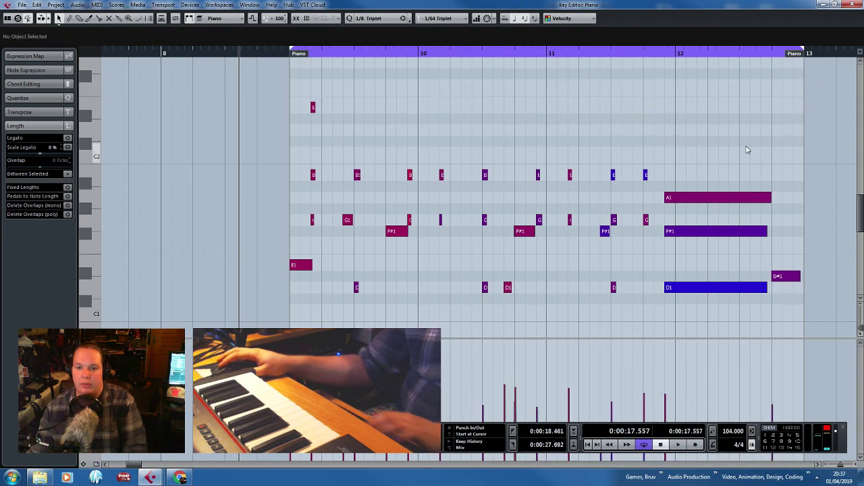
Delete the overlapping duplicate F#1 notes in bars 11 and 10.
scroll(598, 237, up, 3)
click(599, 235)
key(Delete)
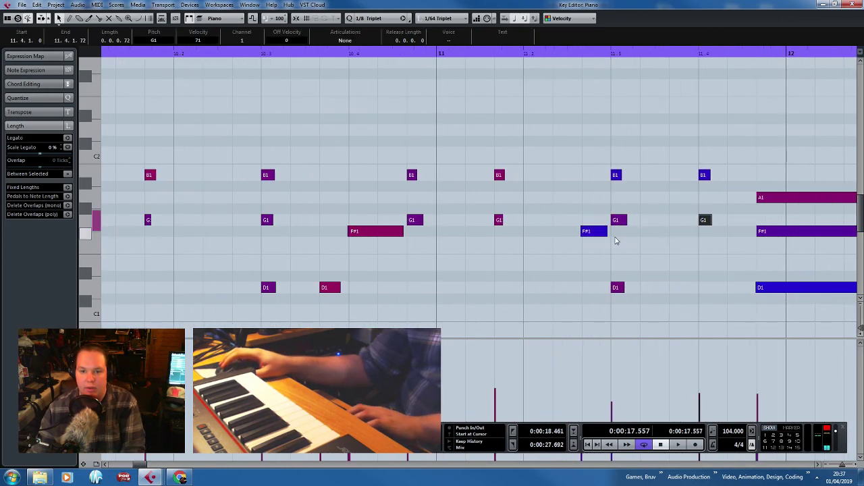
click(393, 235)
key(Delete)
Delete the remaining E2 note near the start of bar 9.
scroll(398, 239, down, 3)
drag(205, 127, 148, 86)
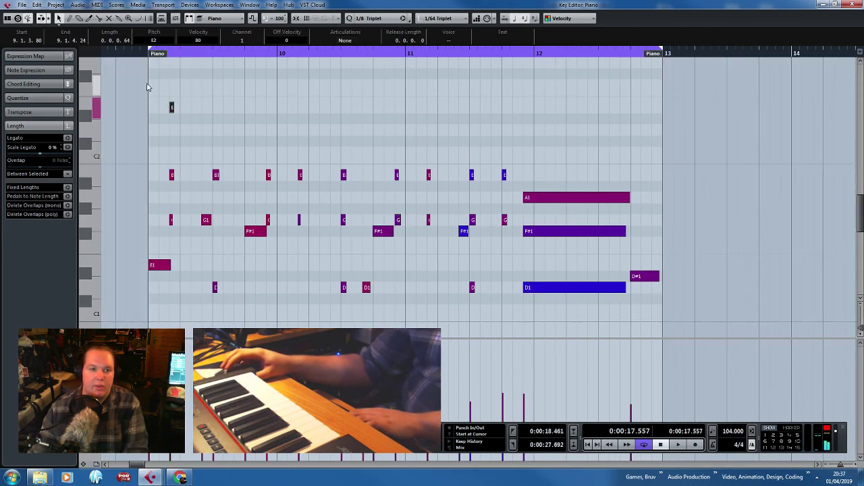
key(Delete)
Play back the thinned-out part from bar 9 through the end of bar 12.
key(space)
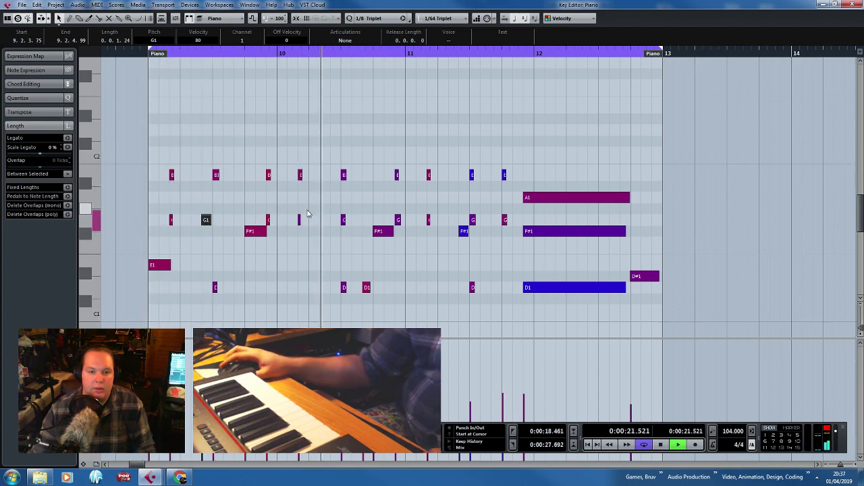
scroll(305, 215, up, 3)
scroll(303, 215, down, 3)
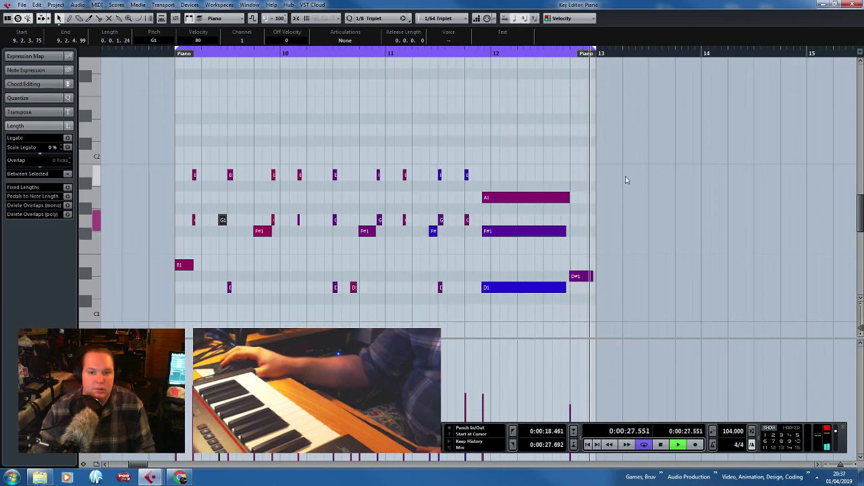
key(space)
Duplicate the final D#1 note in bar 12, place the copy directly above it at A#1, and audition the part.
click(581, 276)
scroll(585, 250, up, 3)
key(ctrl+d)
drag(633, 280, 590, 188)
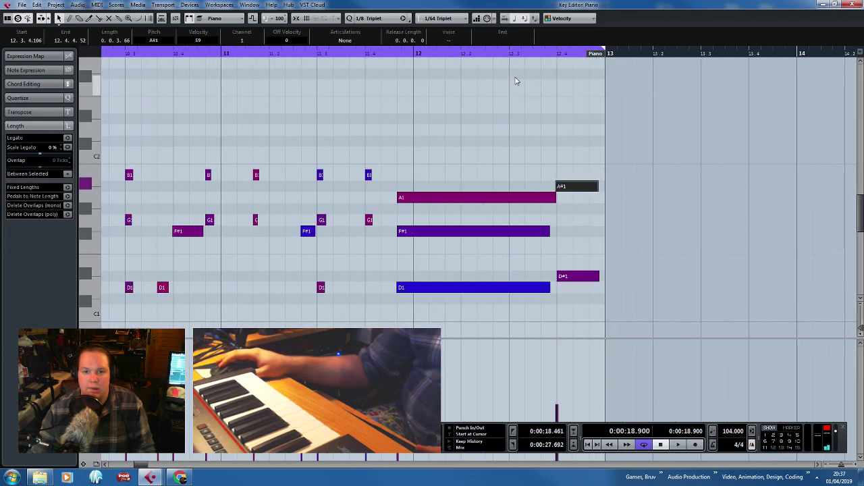
click(566, 210)
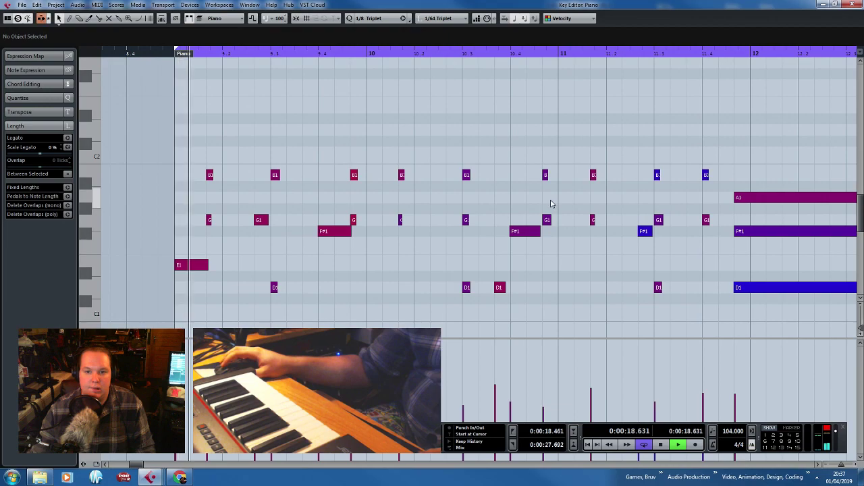
scroll(477, 245, down, 5)
scroll(560, 215, up, 4)
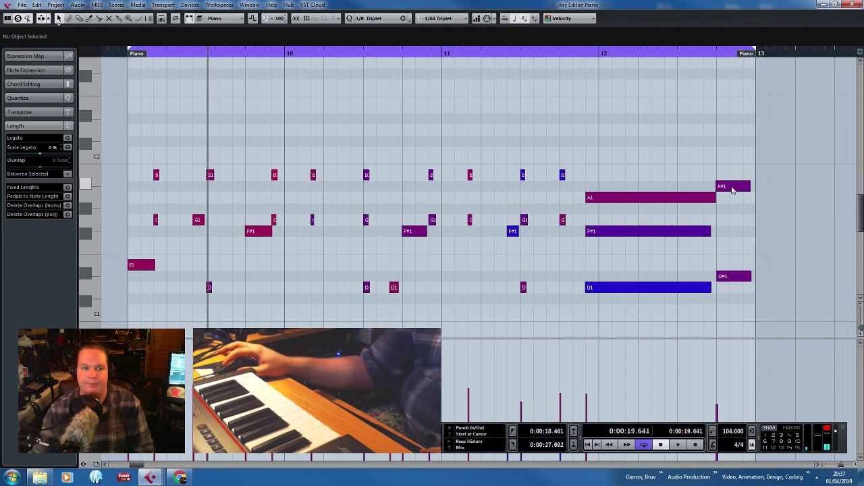
Try the copied note above the final D#1 at G#1 and play back the end of bar 12.
click(733, 187)
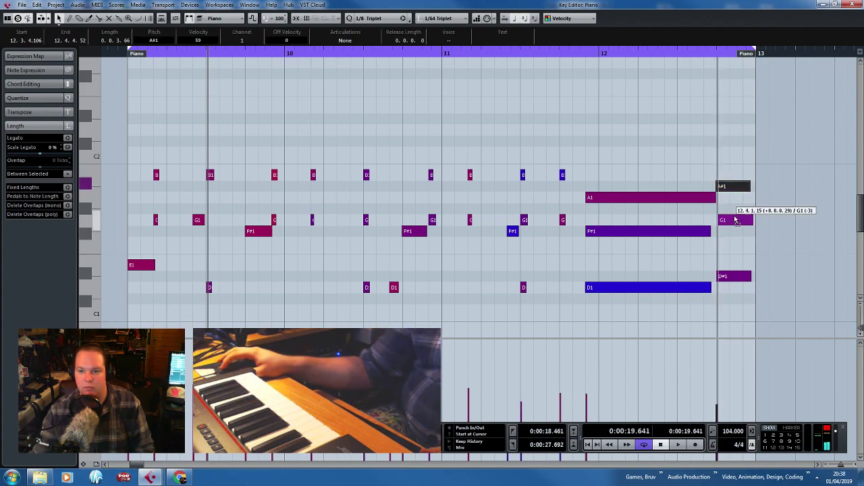
drag(735, 220, 736, 210)
click(673, 51)
key(space)
click(726, 101)
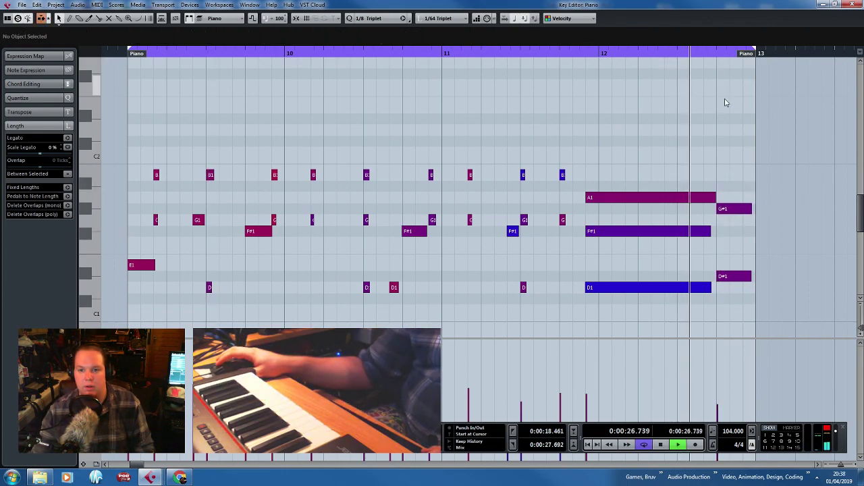
Try the copied note at G1, audition the ending, and delete the copy.
key(space)
click(742, 209)
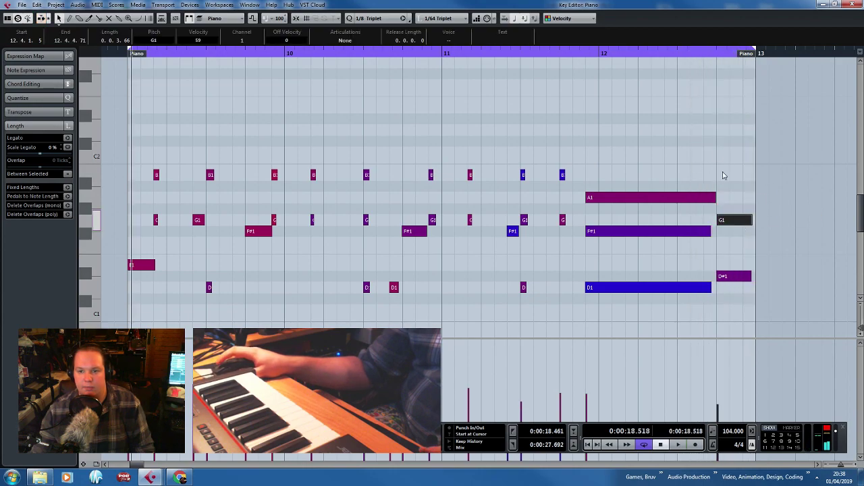
key(space)
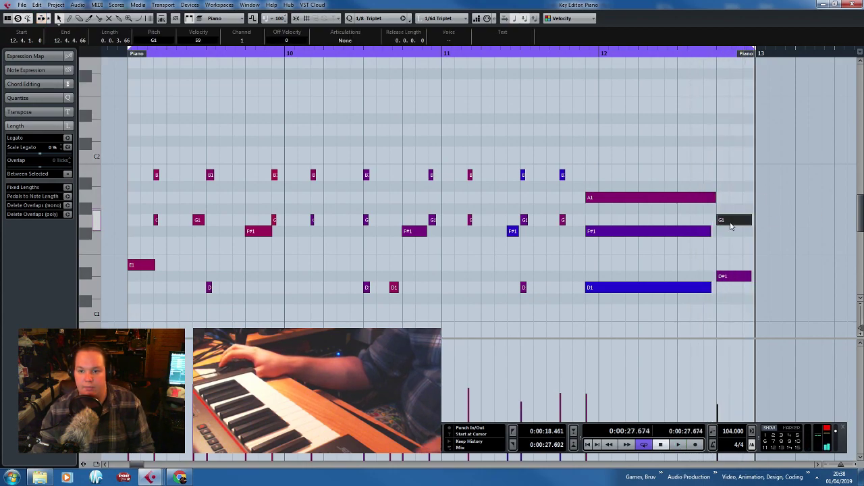
key(Delete)
Select all the notes in bars 9 to 12 and move them up one octave, from D1 to D2.
scroll(486, 196, down, 2)
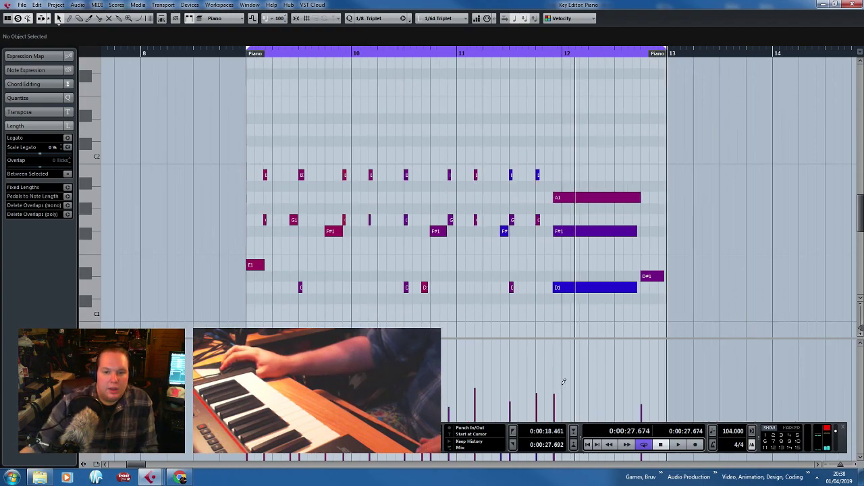
drag(218, 152, 661, 314)
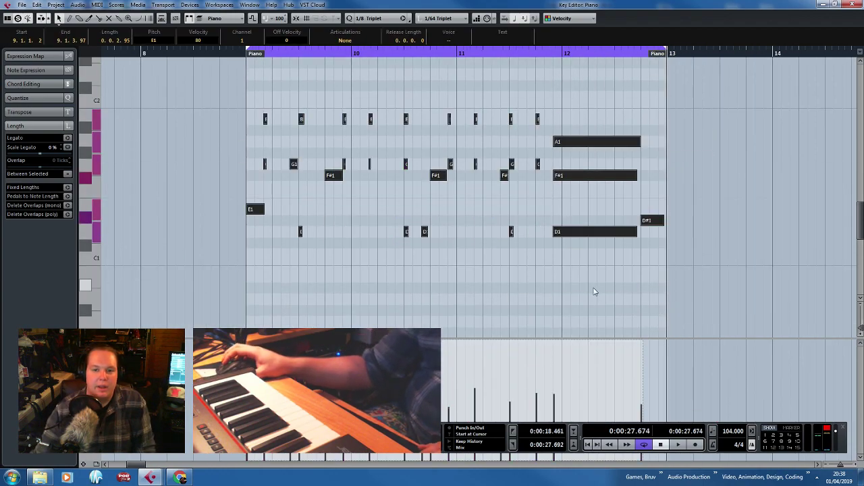
scroll(580, 284, up, 2)
scroll(533, 297, up, 4)
scroll(530, 291, down, 2)
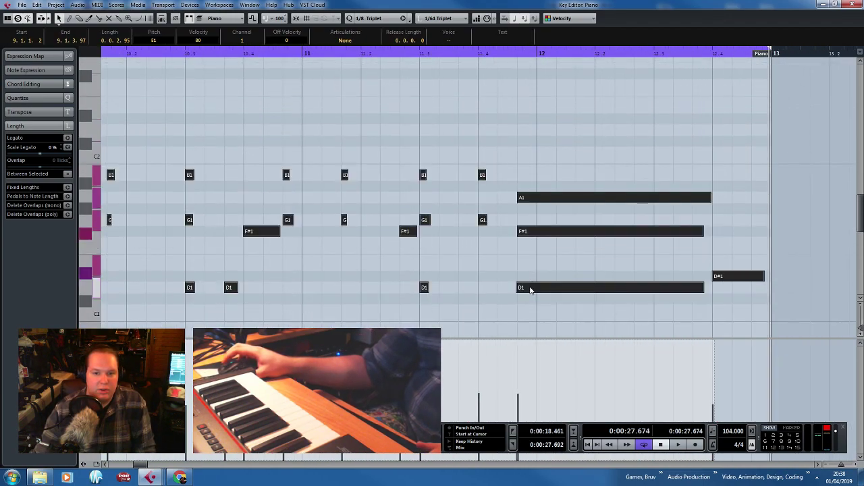
drag(530, 291, 531, 135)
scroll(495, 206, down, 2)
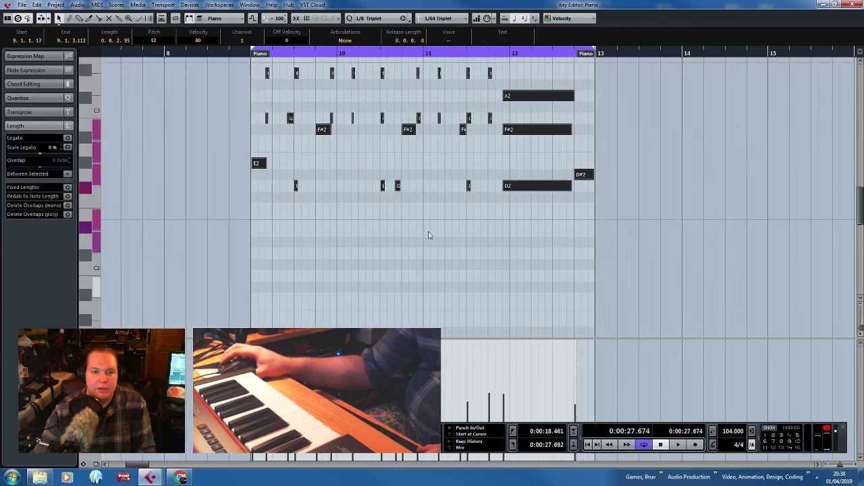
Deselect the notes and play back the transposed part in bars 9 to 12 to check its sound.
scroll(428, 236, up, 5)
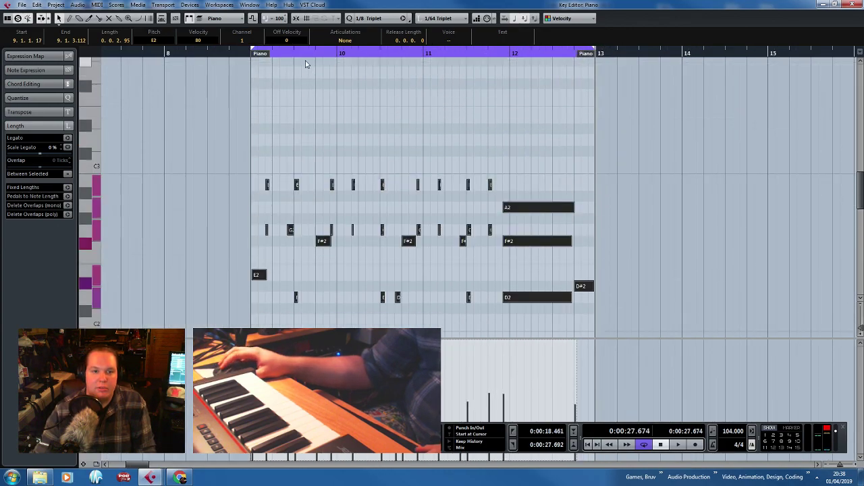
click(314, 117)
scroll(323, 120, up, 2)
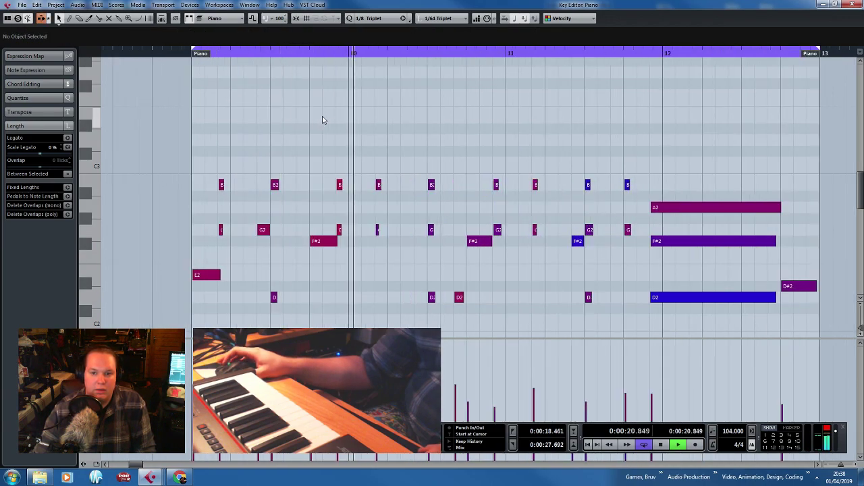
scroll(324, 120, up, 2)
scroll(455, 138, down, 1)
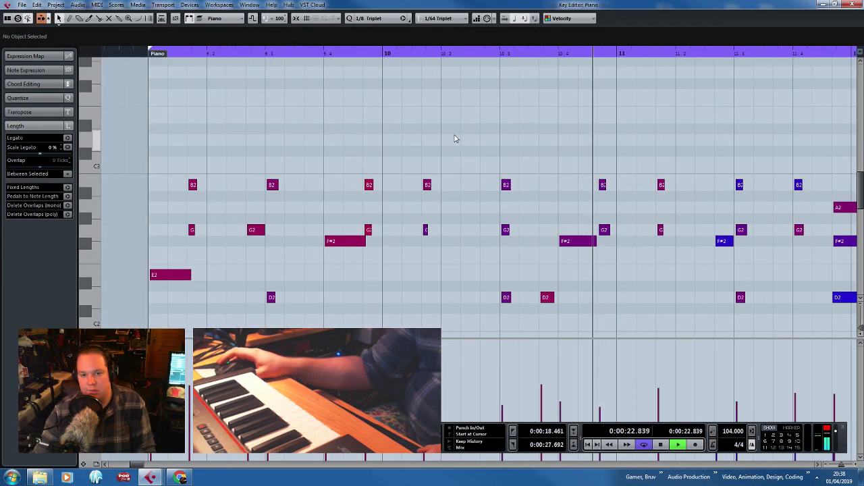
scroll(459, 145, down, 3)
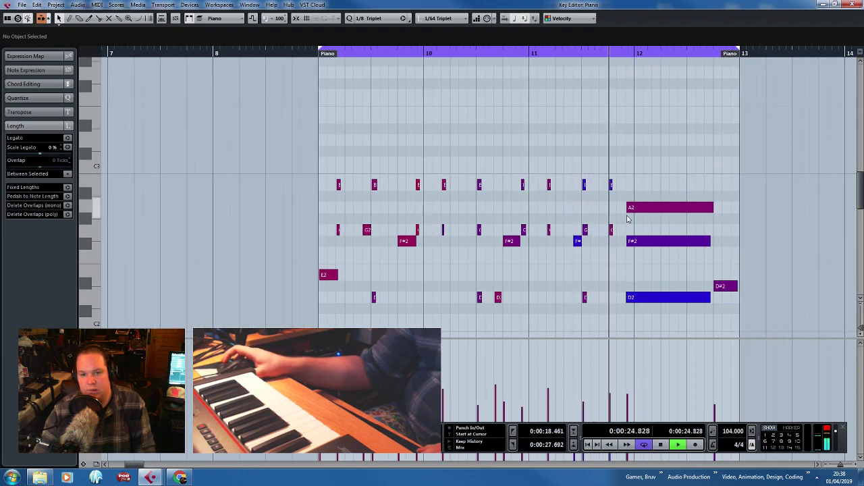
scroll(683, 235, up, 1)
scroll(683, 234, up, 2)
scroll(549, 122, down, 3)
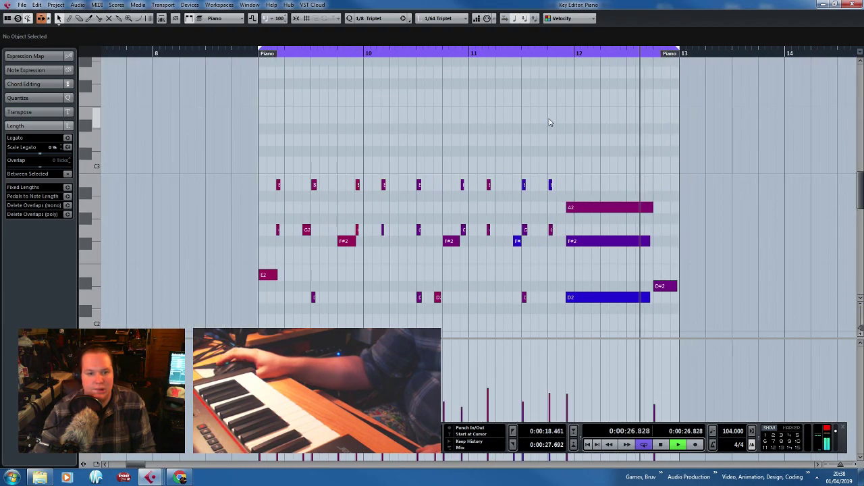
scroll(548, 121, down, 3)
scroll(572, 148, up, 3)
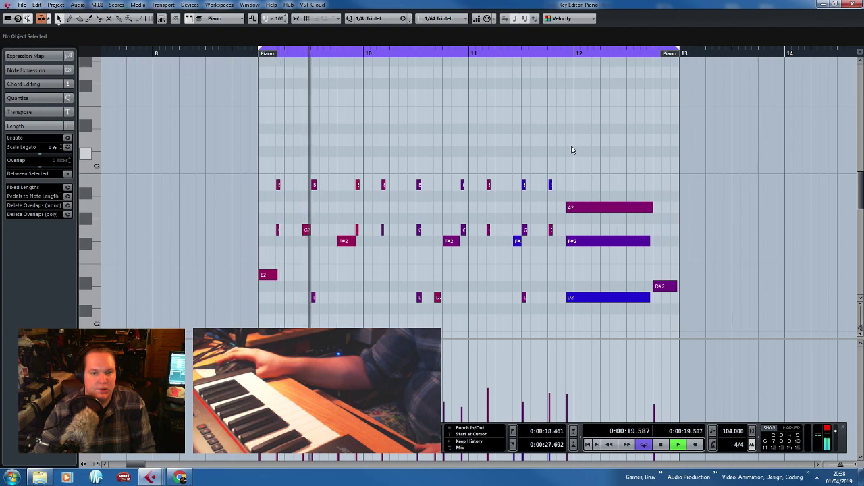
scroll(348, 157, up, 2)
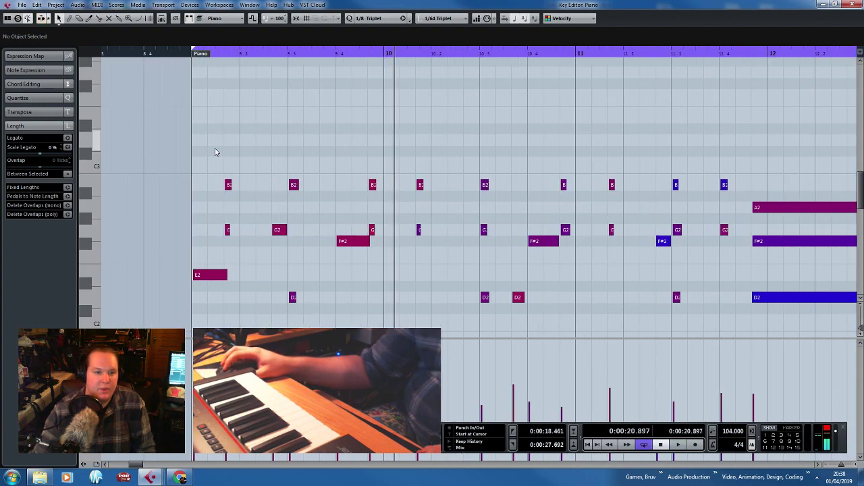
Try duplicating the first B2 note in bar 9.
click(228, 184)
scroll(230, 174, up, 2)
scroll(268, 193, up, 3)
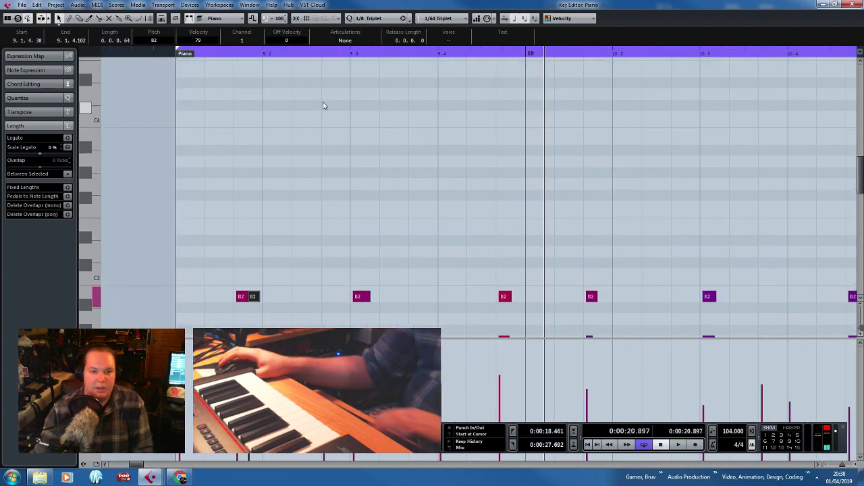
Close the note editor, move the piano part at bar 9 to the Organ track, and play it back.
click(851, 5)
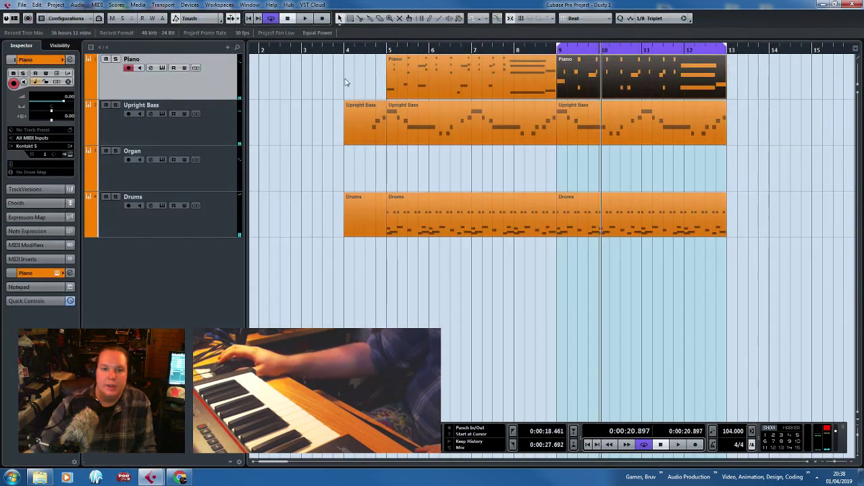
drag(598, 156, 597, 158)
key(space)
click(614, 90)
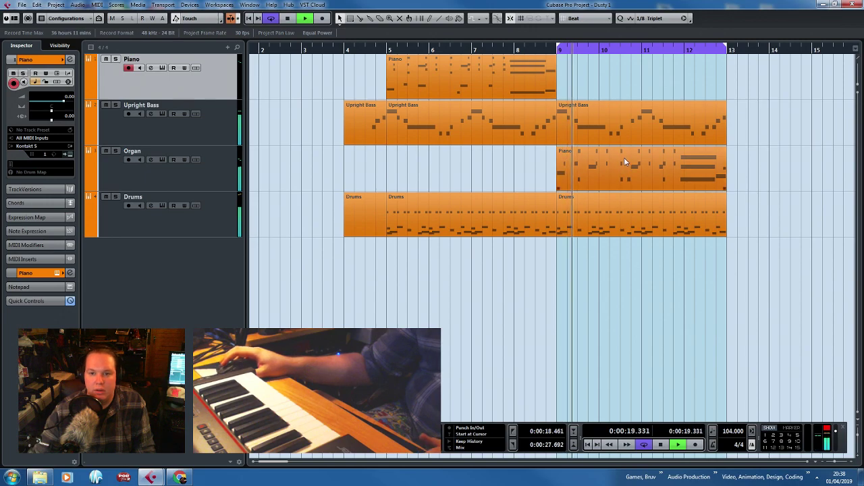
Try the original piano part at bar 9 together with the organ part, and return it to bar 5.
drag(467, 78, 638, 85)
click(783, 127)
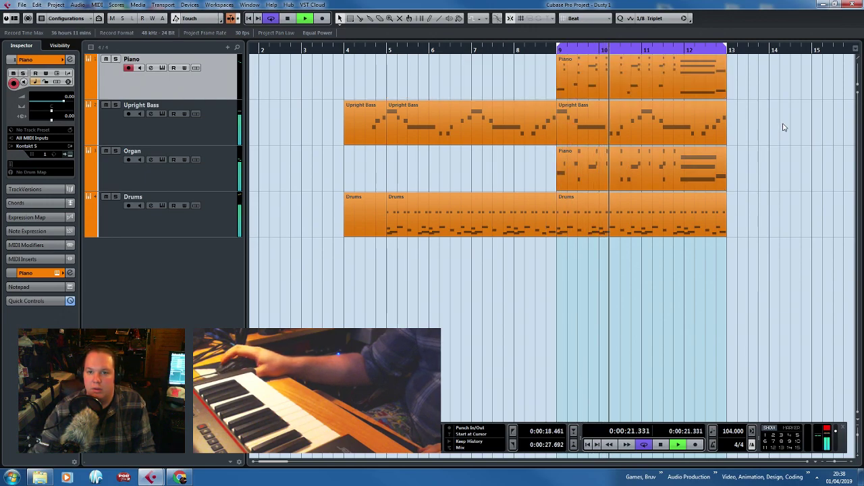
scroll(728, 183, up, 3)
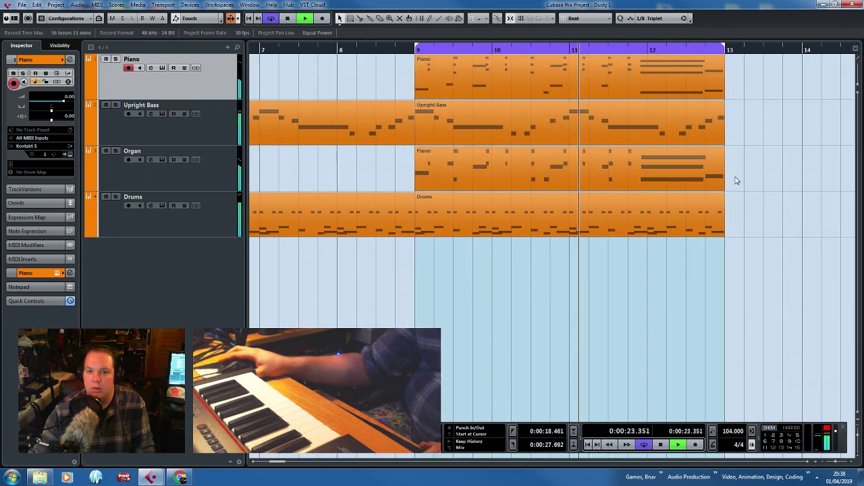
scroll(737, 180, down, 3)
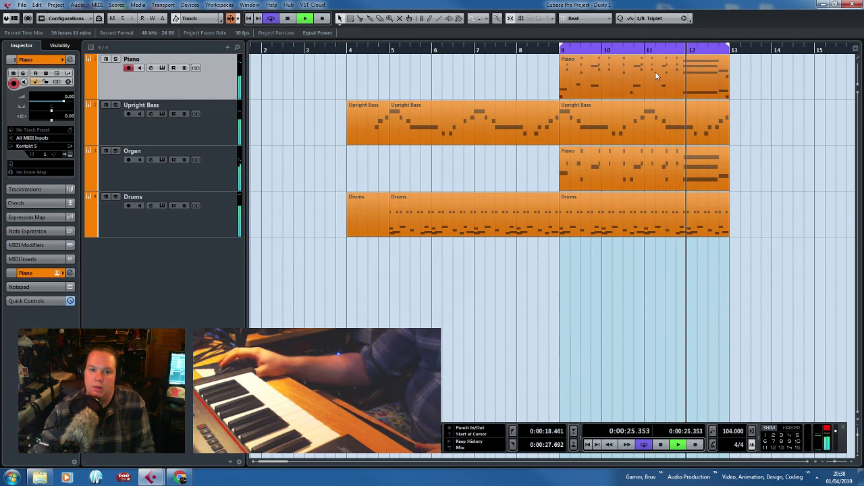
drag(660, 78, 552, 73)
Duplicate the Organ track's part, move the copy to the Piano track at bar 9, and open the organ part for note editing.
click(645, 165)
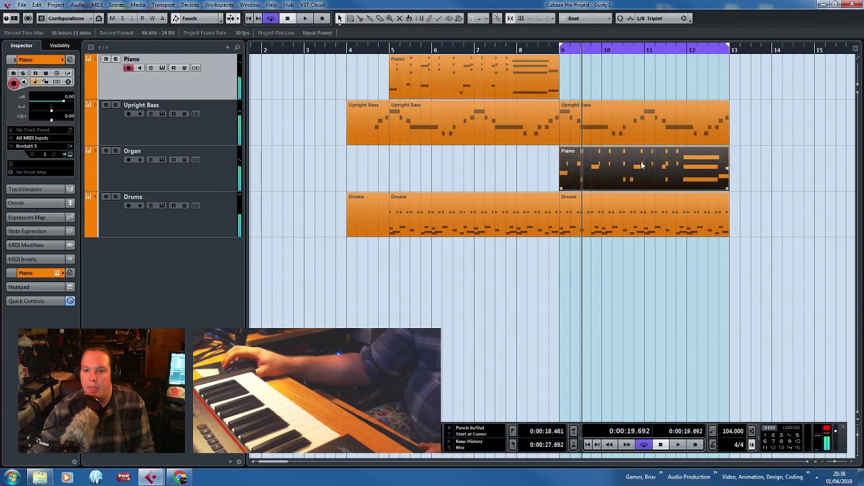
key(ctrl+d)
drag(727, 159, 556, 68)
double_click(573, 166)
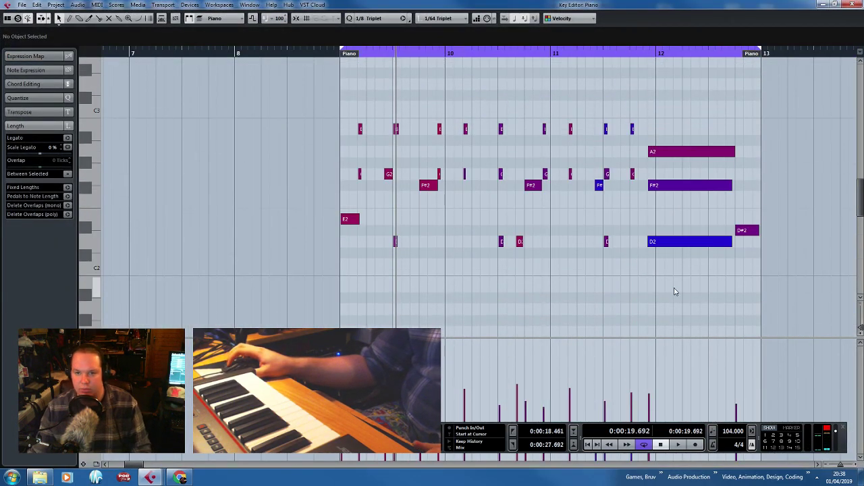
Delete the final D#2 note at the end of bar 12.
drag(674, 291, 692, 105)
drag(753, 206, 761, 239)
key(Delete)
Try deleting the short upper notes across bars 9 to 11, and undo the deletion.
drag(355, 118, 618, 193)
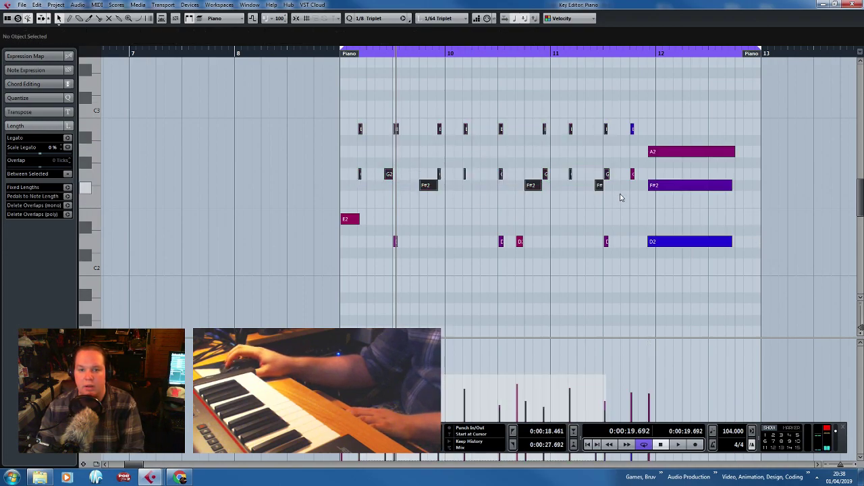
key(Delete)
drag(611, 266, 453, 255)
key(ctrl+z)
Move the first E2 to the start of bar 9, extend the first G2 and B2 back to match, and play it.
scroll(350, 240, up, 3)
scroll(350, 243, up, 2)
click(356, 219)
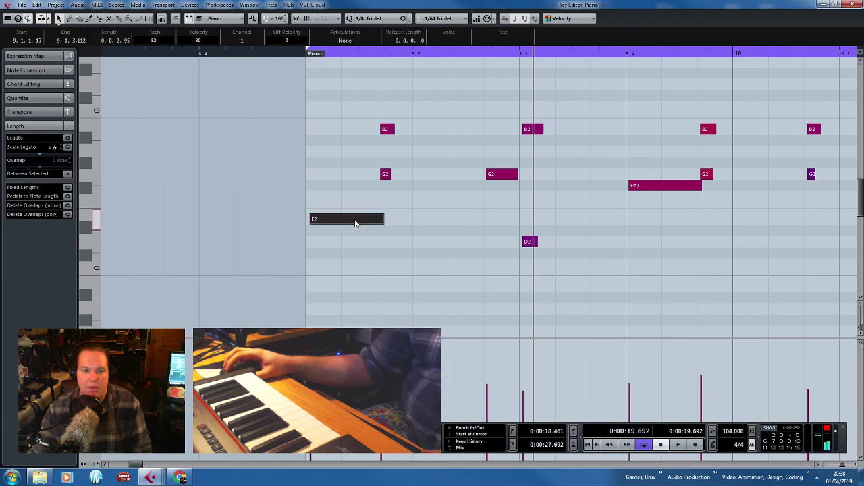
drag(407, 190, 312, 133)
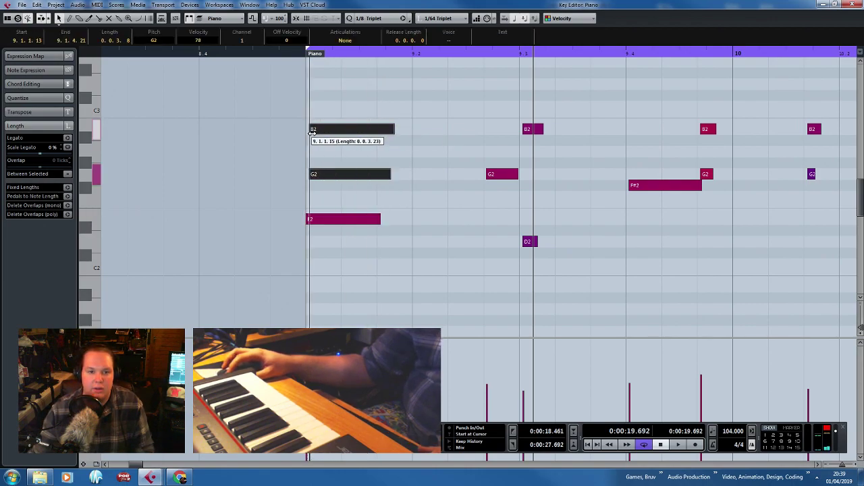
key(space)
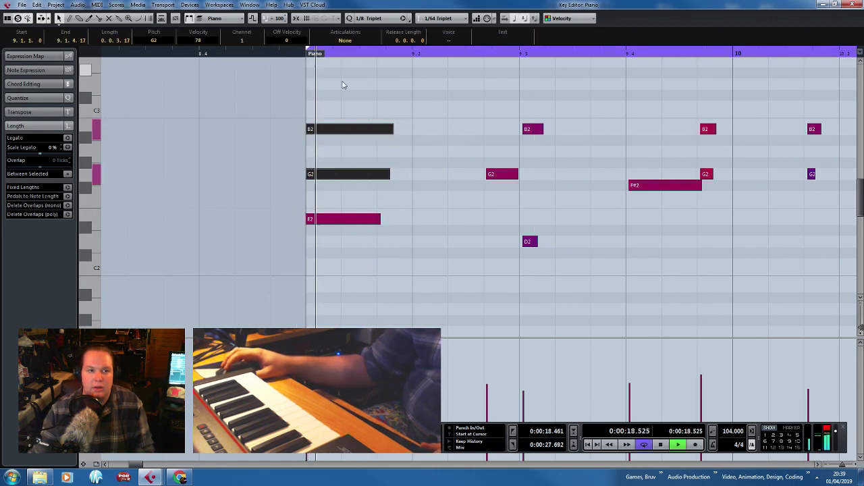
click(426, 102)
scroll(534, 249, down, 2)
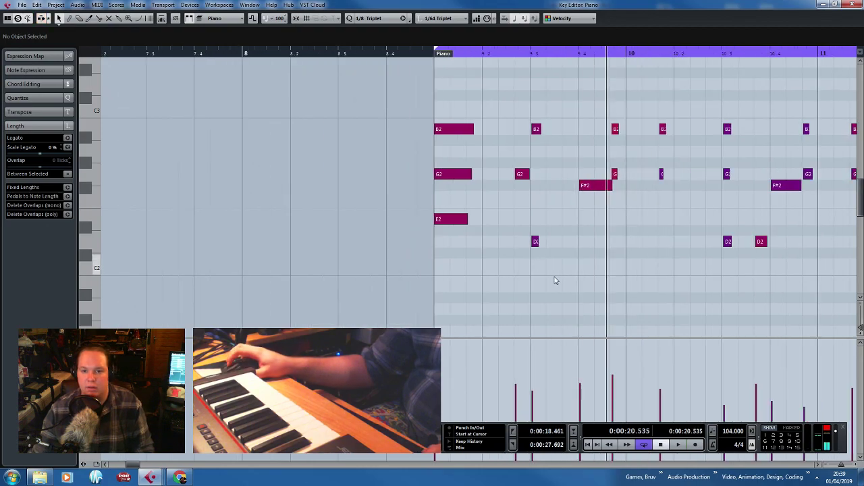
Lengthen the B2, G2 and D2 notes around beat 3 of bar 9, quantize them, and play the result.
drag(555, 280, 538, 92)
scroll(540, 138, up, 2)
drag(610, 142, 629, 142)
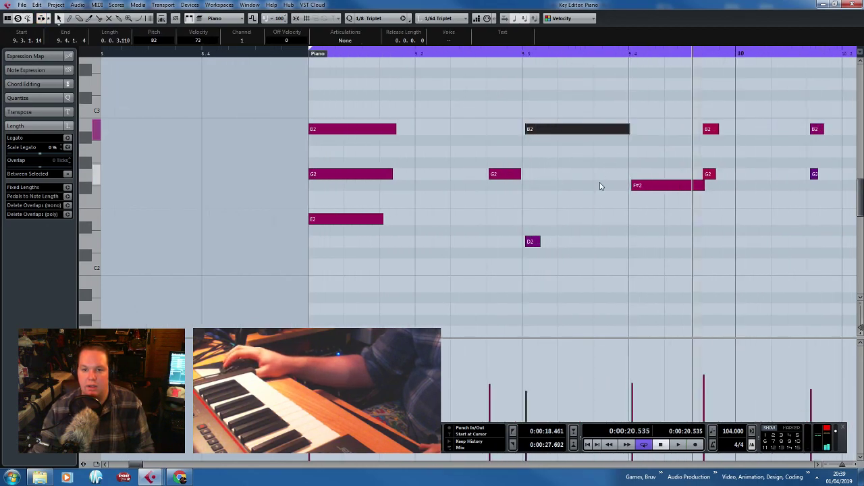
drag(538, 240, 613, 174)
key(ctrl+d)
key(Delete)
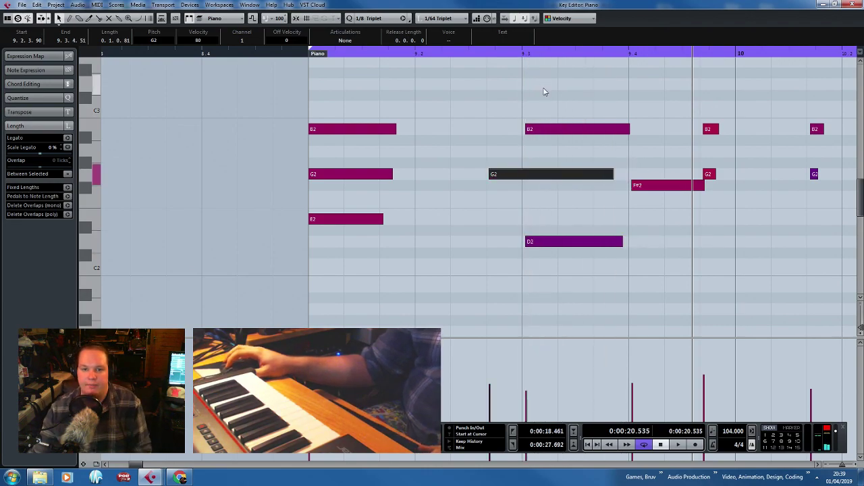
drag(544, 91, 537, 256)
key(q)
click(324, 64)
key(space)
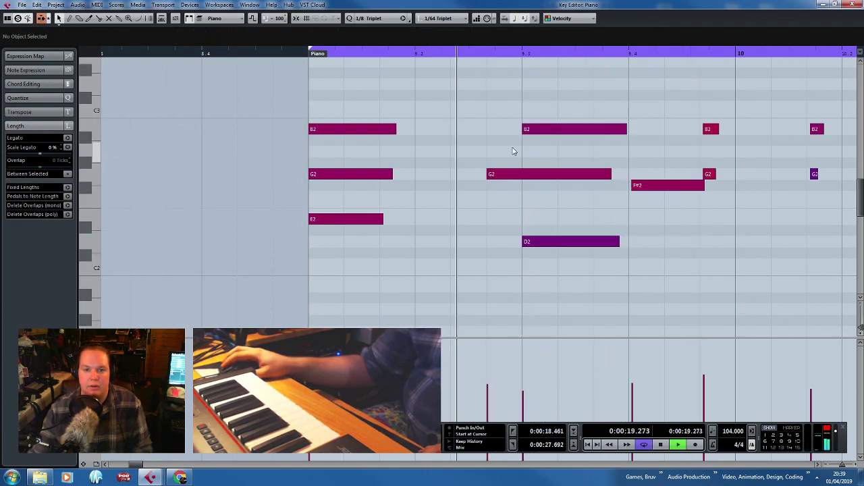
key(g)
key(space)
key(h)
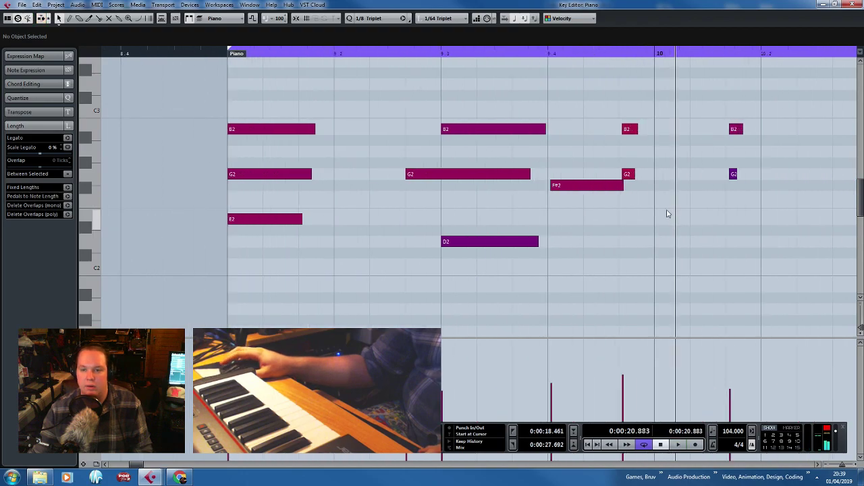
Lengthen the B2 and G2 notes at the end of bar 9 across into bar 10, and quantize them.
scroll(646, 125, down, 2)
drag(735, 216, 632, 130)
scroll(611, 211, up, 1)
click(549, 189)
key(q)
click(586, 179)
Align the short B2 and G2 before beat 2 of bar 10 at 10.1.3.80, and lengthen them to about beat 2.
click(645, 130)
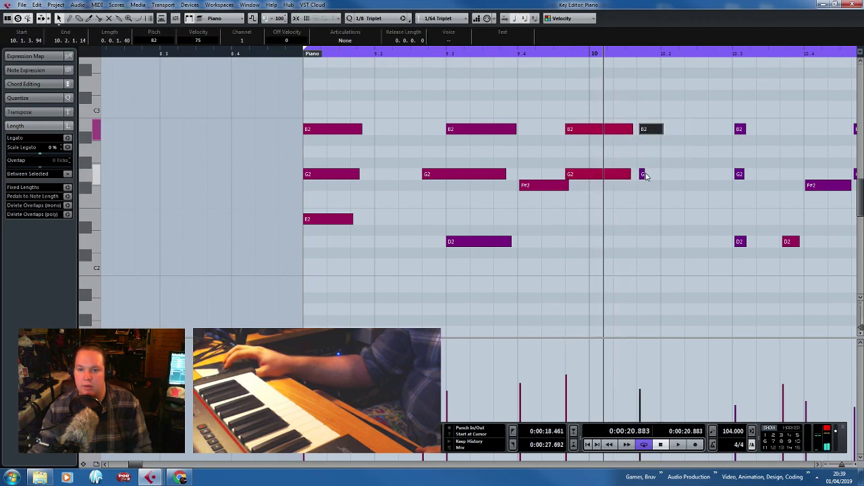
drag(654, 182, 645, 177)
click(643, 175)
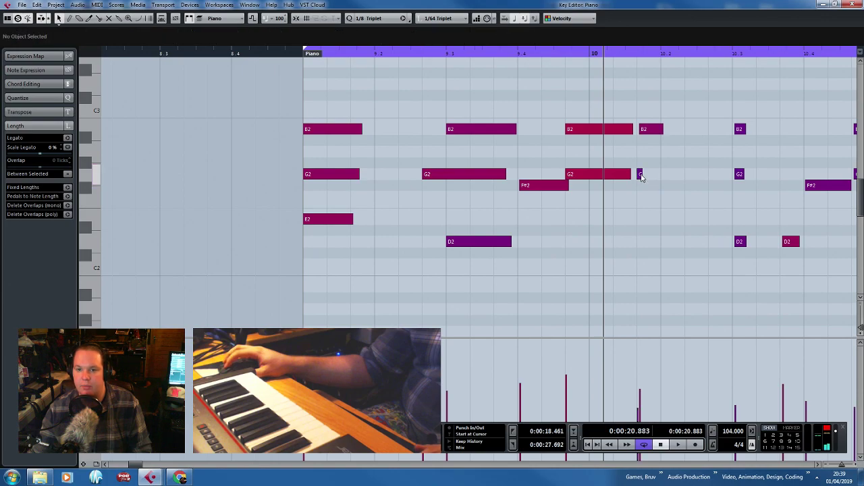
click(642, 174)
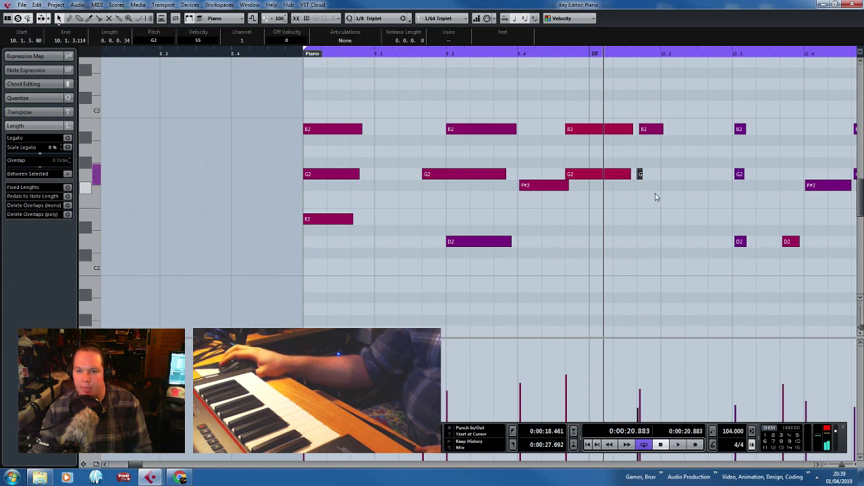
scroll(654, 196, up, 3)
click(633, 175)
drag(612, 175, 681, 168)
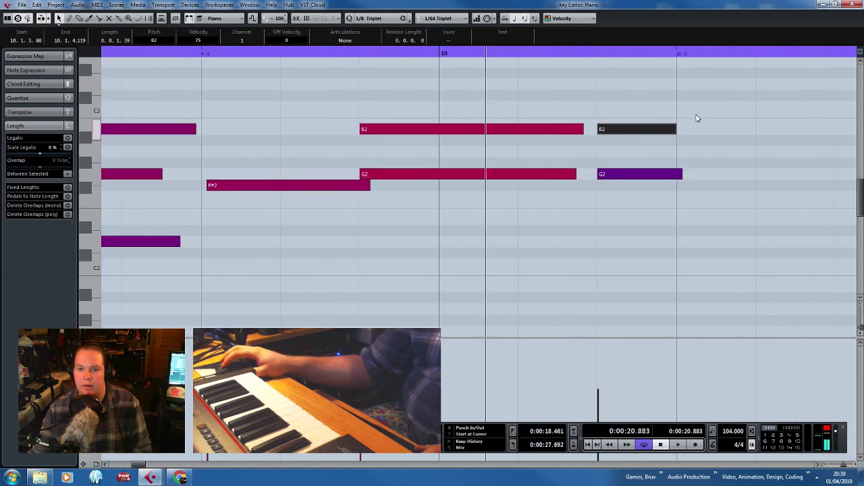
Copy the two B2 notes around the start of bar 10 down to E2, and play the part from bar 9.
drag(733, 94, 566, 128)
key(ctrl+d)
scroll(628, 113, down, 2)
drag(659, 146, 500, 219)
scroll(492, 216, down, 2)
drag(303, 53, 371, 88)
key(space)
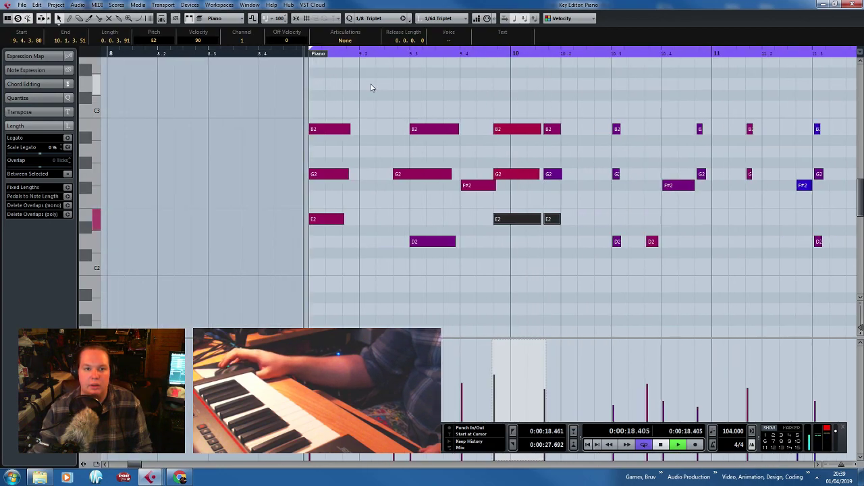
click(473, 97)
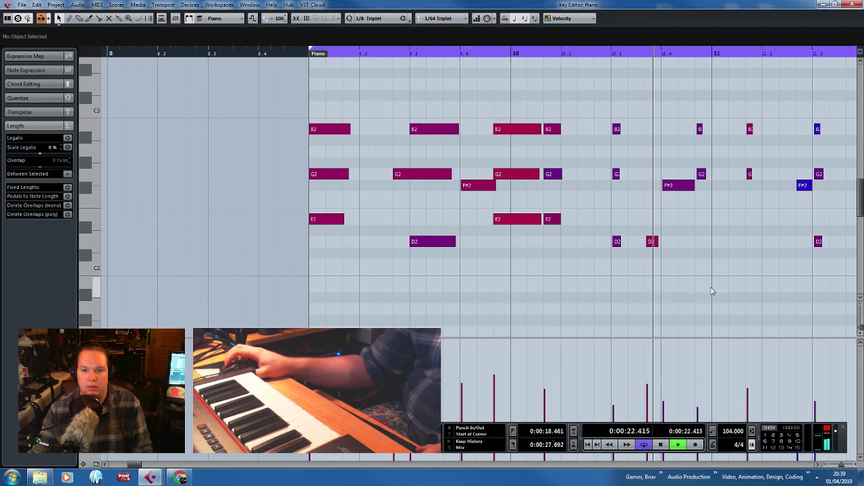
Align the B2, G2 and D2 chord to beat 3 of bar 10, and lengthen its notes to about 0.0.2.96.
key(space)
key(h)
drag(598, 273, 622, 132)
key(space)
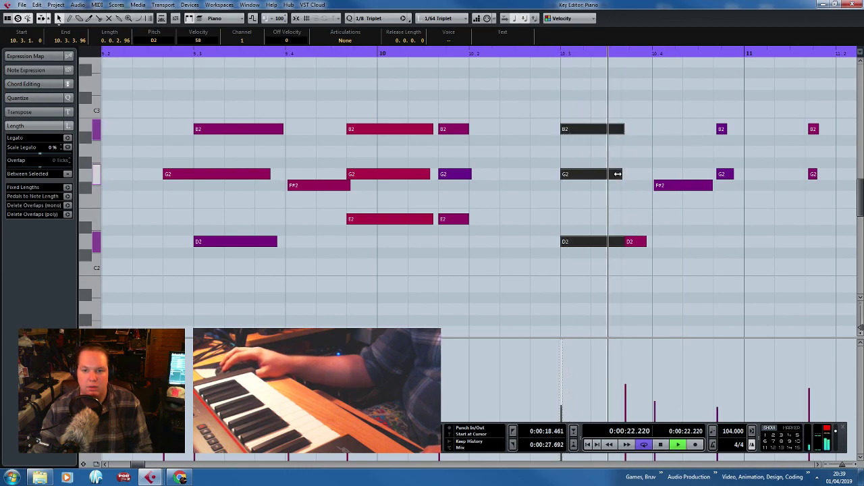
Play the rest of the part past bar 11 to check the remaining short notes against the sustained chords.
click(663, 249)
key(g)
key(g)
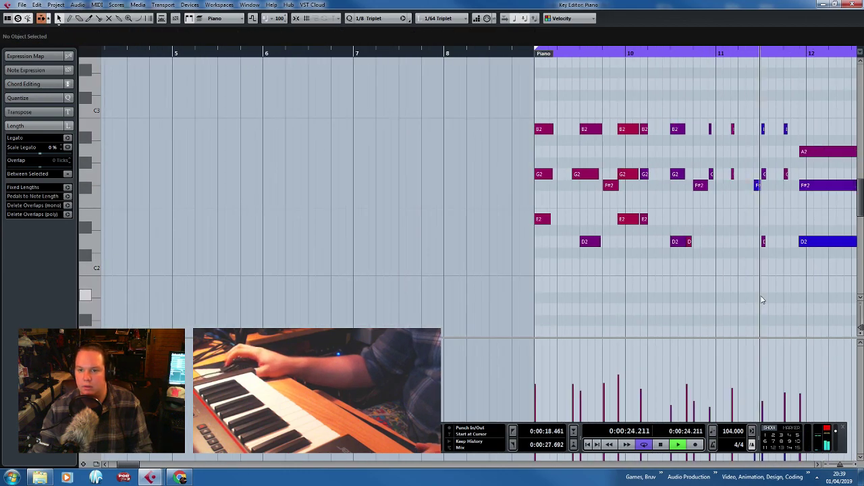
mouse_move(857, 303)
mouse_down()
mouse_move(303, 211)
mouse_move(445, 182)
mouse_move(216, 294)
mouse_move(412, 303)
mouse_up()
key(space)
key(h)
key(g)
key(g)
key(h)
key(h)
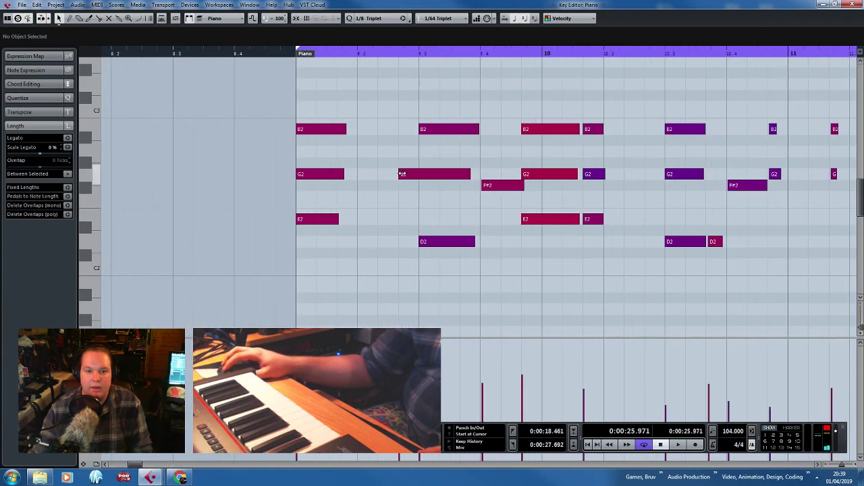
Start the early G2 on beat 3 of bar 9, and replace the following F#2 and G2 with one F#2 in the bar's last chord.
drag(400, 174, 407, 174)
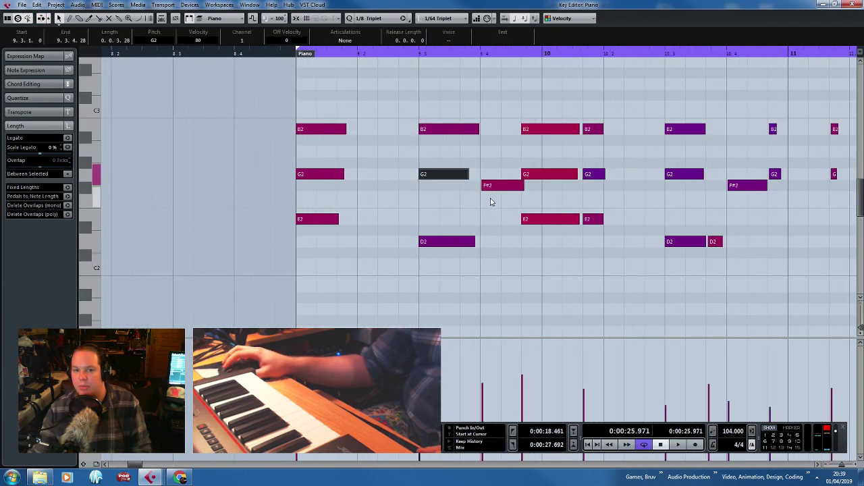
key(Right)
key(Delete)
key(Right)
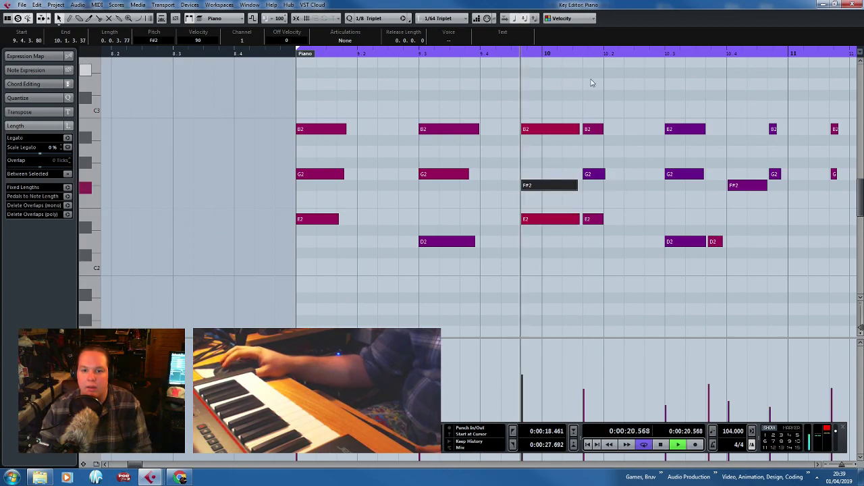
Play the part into bar 11, and delete the extra short D2 after the beat 3 chord in bar 10.
key(g)
drag(763, 80, 862, 54)
key(space)
click(571, 285)
key(Delete)
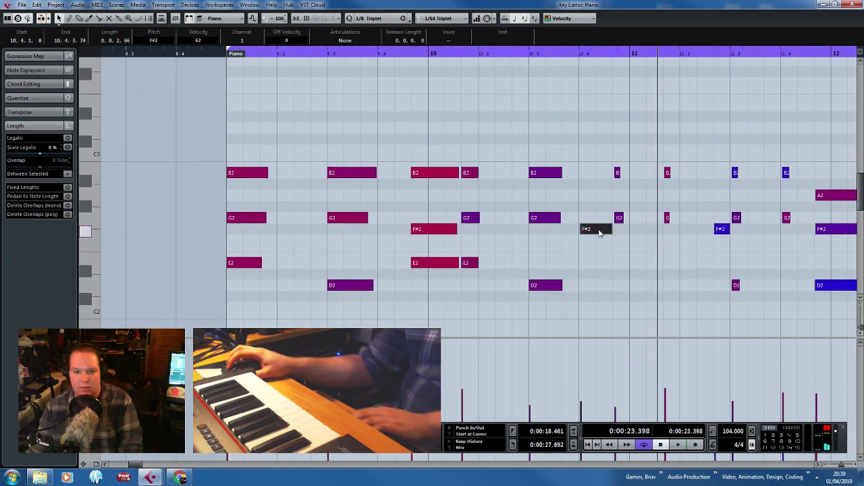
Copy the beat 4 F#2 of bar 10 to E2 at 10.4.1.0 and 10.4.3.80, shortening the second copy to match its chord.
drag(627, 236, 617, 158)
scroll(620, 209, up, 3)
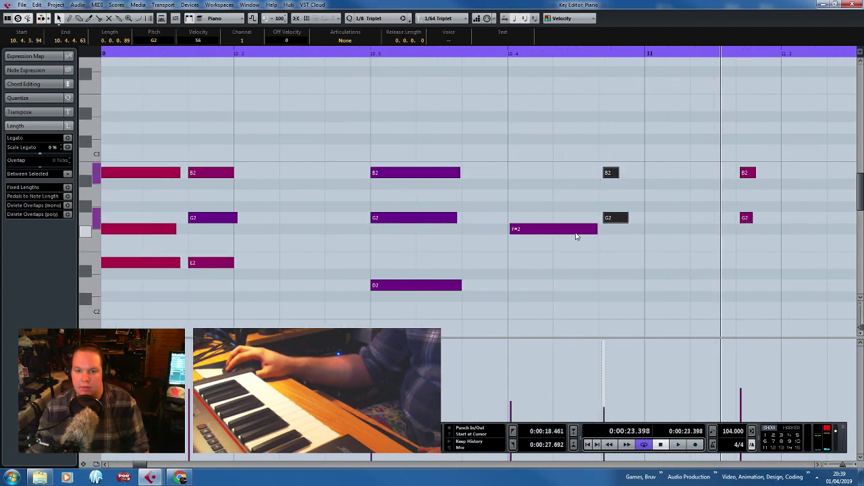
click(579, 231)
key(alt+d)
key(alt+d)
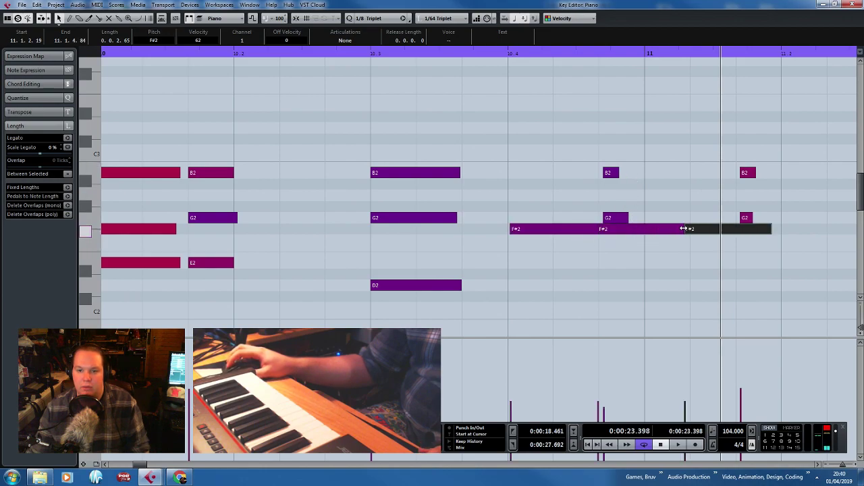
mouse_move(563, 277)
mouse_down()
mouse_move(555, 293)
mouse_move(553, 266)
mouse_up()
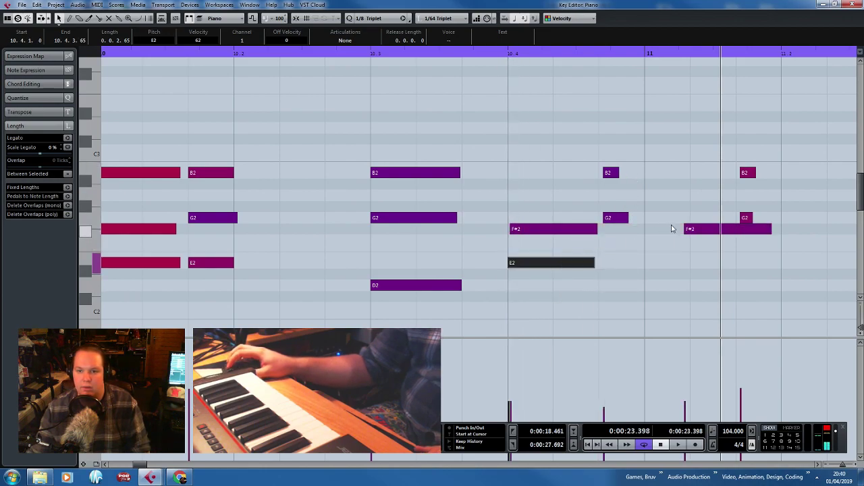
drag(685, 229, 600, 267)
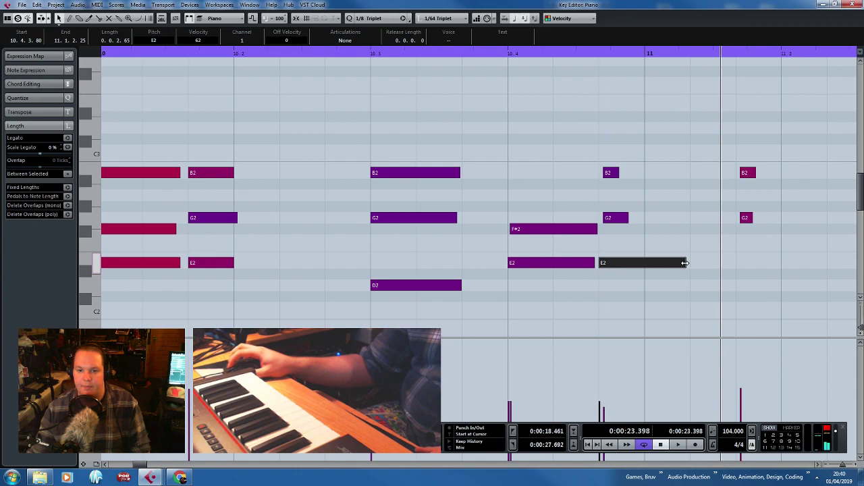
drag(686, 262, 633, 263)
click(517, 64)
key(space)
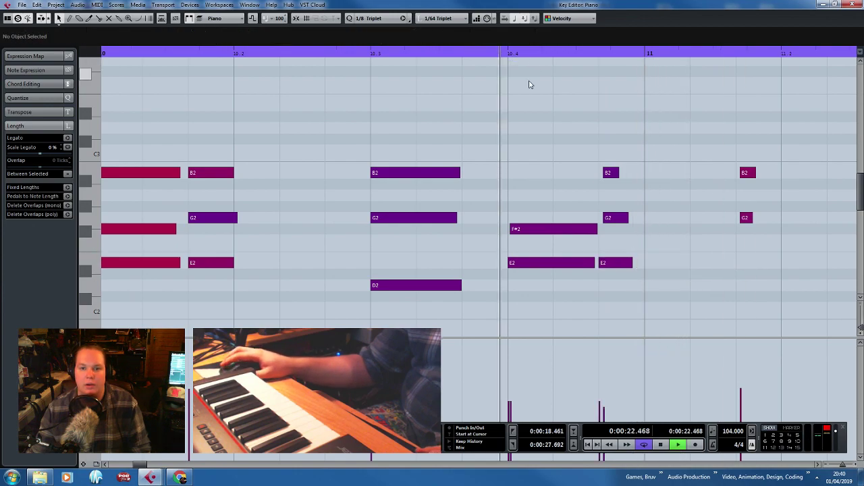
Copy the beat 4 F#2 of bar 10 up to B2, and play the chord.
click(586, 232)
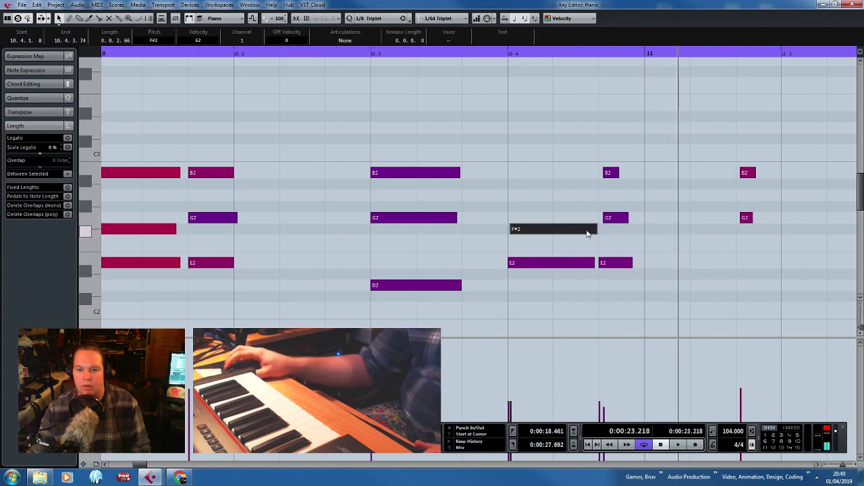
drag(572, 197, 540, 173)
click(505, 62)
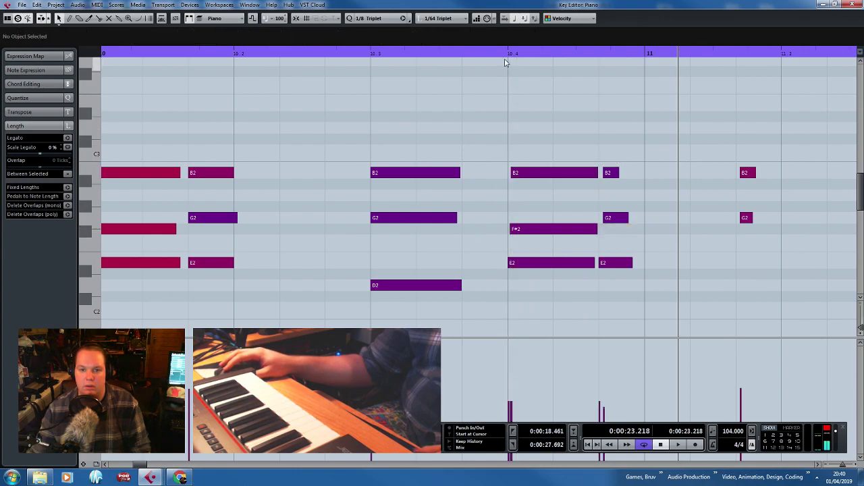
click(502, 54)
key(space)
Align the two chords from beat 4 of bar 10 to the grid, and play the part from bar 9.
drag(501, 135, 630, 301)
scroll(634, 300, down, 6)
scroll(693, 200, down, 2)
scroll(696, 195, down, 2)
scroll(714, 233, up, 1)
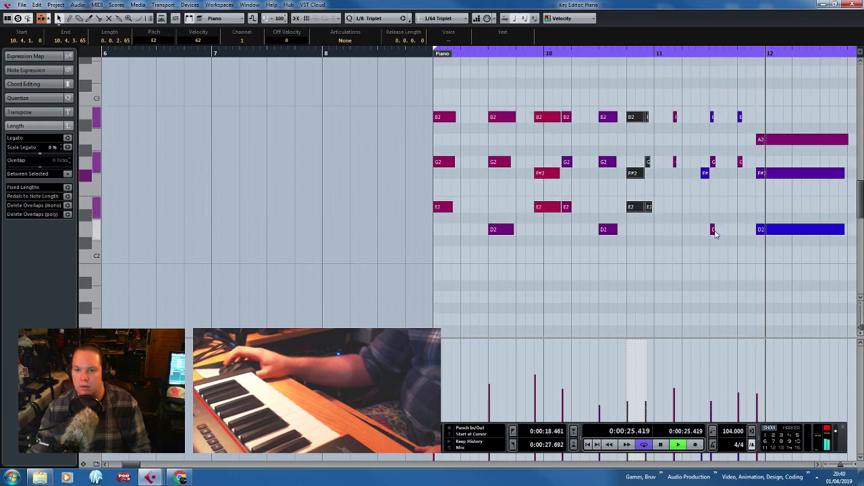
scroll(716, 235, up, 3)
key(space)
drag(123, 324, 34, 303)
drag(200, 284, 98, 287)
click(147, 54)
key(space)
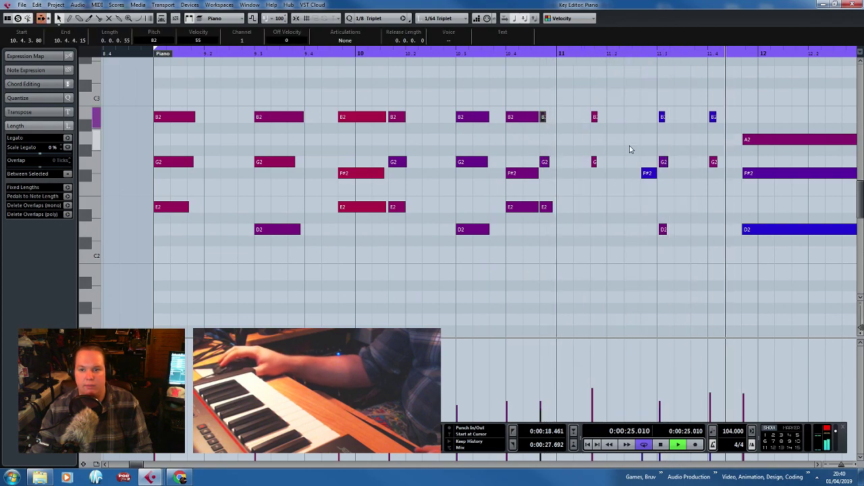
Lengthen the short B2 just before bar 11, and stretch and quantize the first B2 and G2 notes of bar 11.
drag(598, 150, 587, 178)
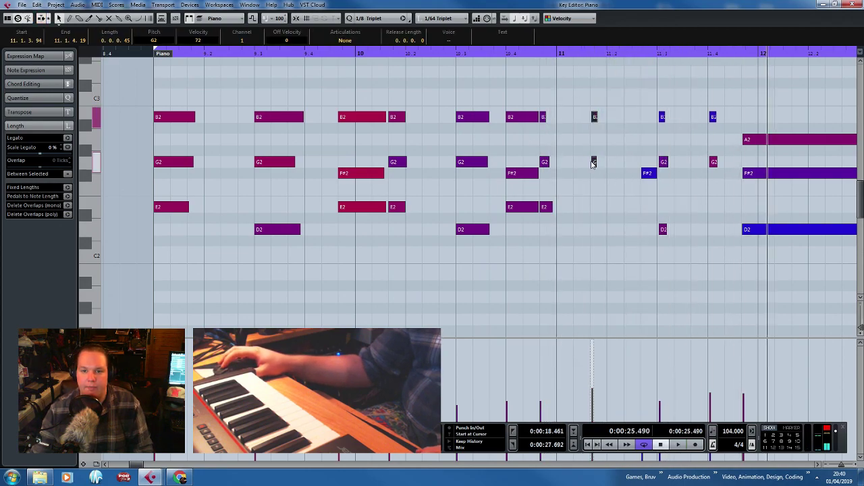
scroll(561, 159, up, 3)
drag(552, 119, 560, 119)
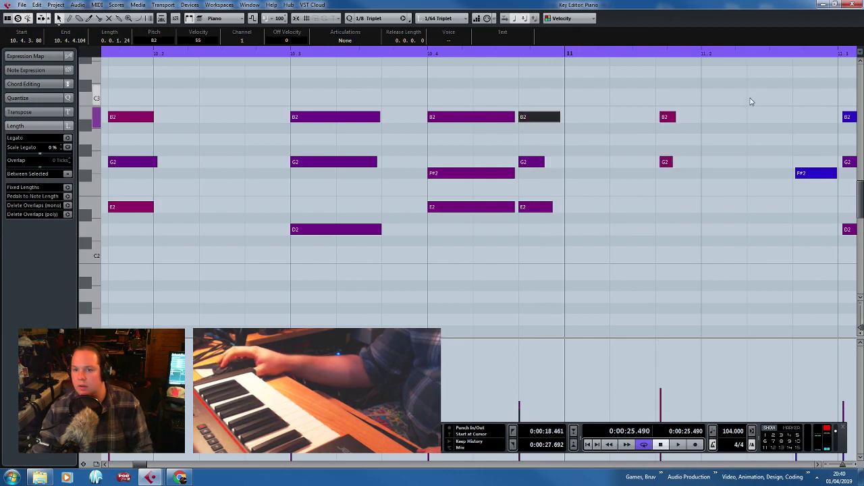
drag(747, 101, 660, 197)
drag(669, 161, 749, 165)
drag(717, 194, 550, 64)
key(q)
Copy the lengthened G2 in bar 11 down to E2 to complete the chord.
drag(646, 255, 758, 213)
key(ctrl+d)
scroll(717, 236, down, 3)
click(603, 295)
scroll(415, 210, up, 2)
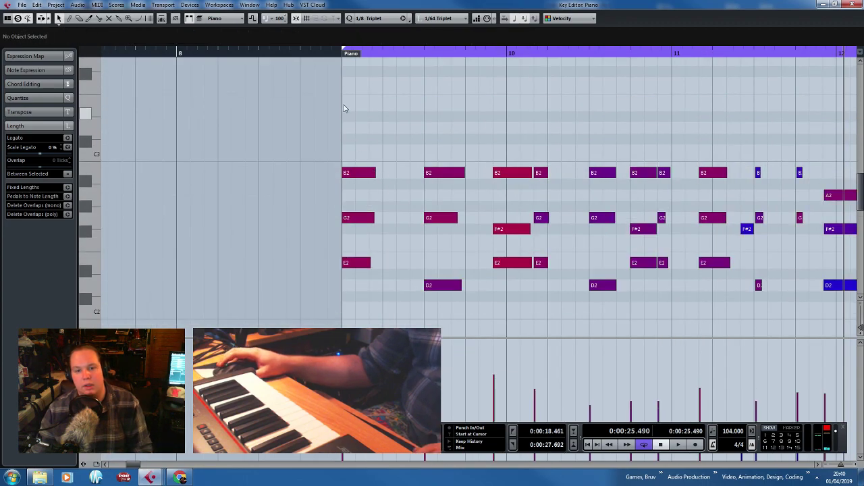
Play the reworked part from the start of bar 9 to bar 11, and select the chord before beat 2 of bar 10.
click(343, 52)
key(space)
scroll(347, 174, up, 3)
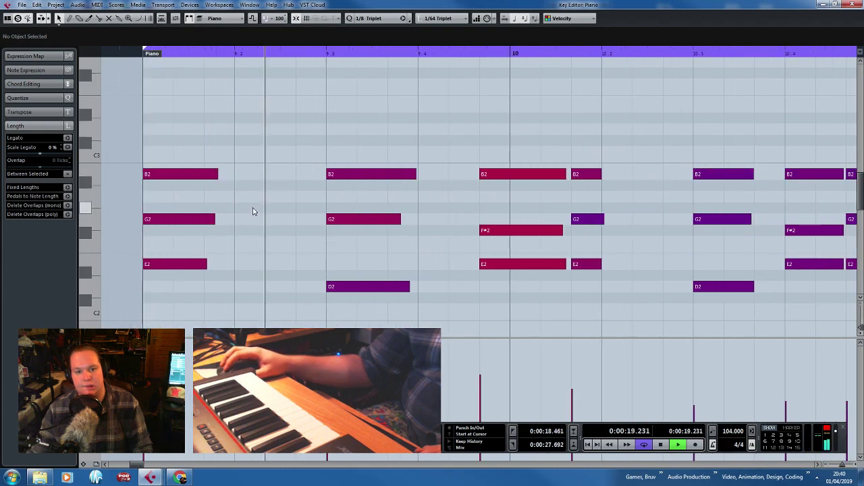
scroll(548, 266, down, 2)
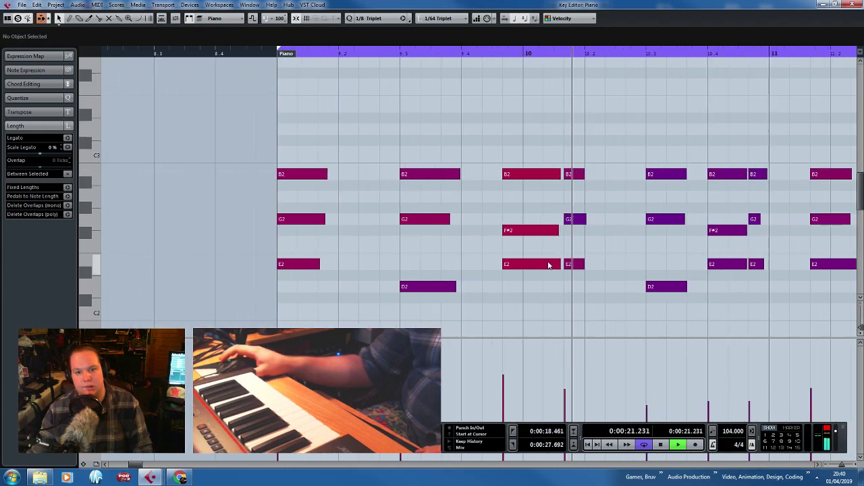
drag(602, 296, 577, 297)
scroll(585, 296, down, 5)
scroll(733, 288, up, 4)
key(space)
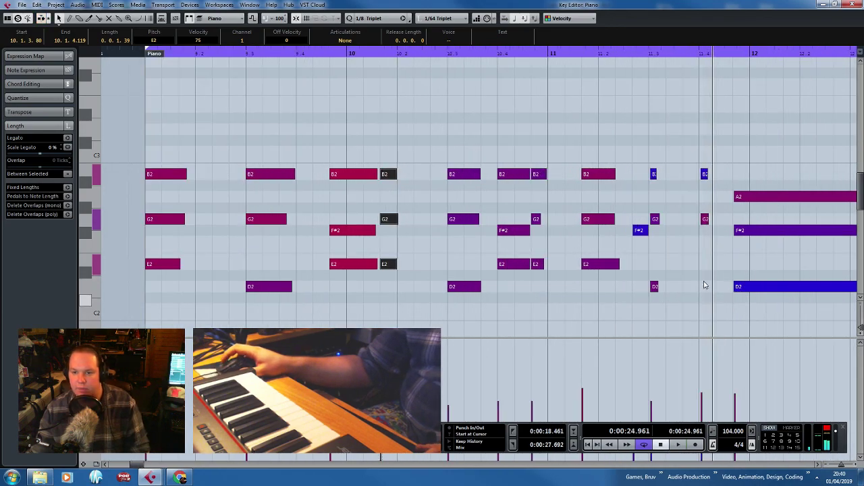
Delete the short B2 and G2 near beat 4 of bar 11, and lengthen the beat 3 chord to just past beat 4.
scroll(705, 287, up, 3)
drag(723, 257, 690, 161)
key(Delete)
drag(665, 301, 611, 147)
drag(636, 175, 717, 176)
click(668, 260)
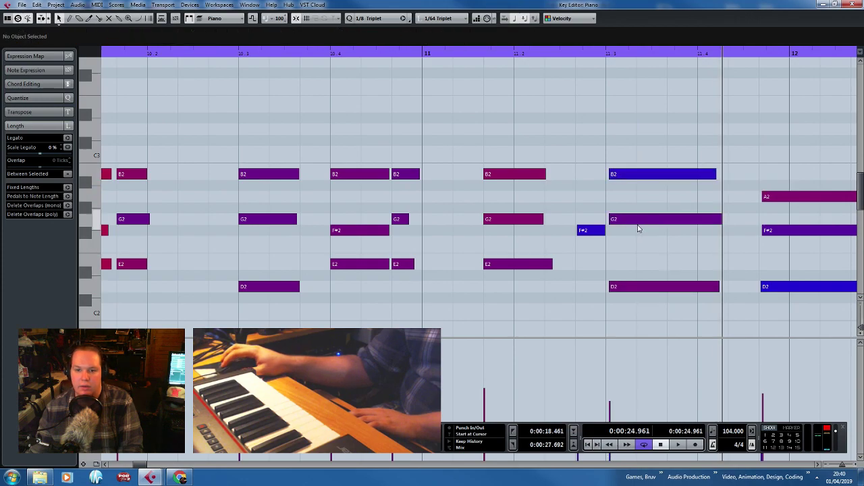
Lower the lengthened G2 at beat 3 of bar 11 to F#2, and delete the short F#2 before it.
drag(639, 221, 641, 233)
click(585, 230)
key(Delete)
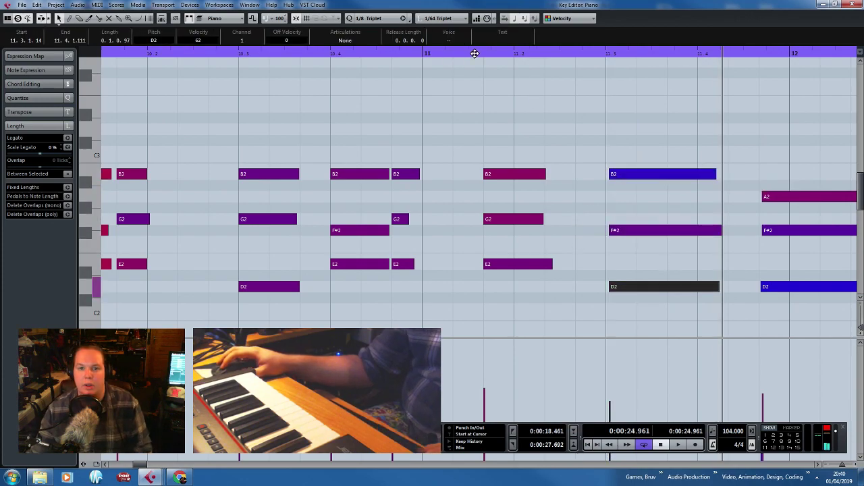
Play the reworked chords from bar 11 through the long closing chord in bar 12.
click(475, 53)
key(space)
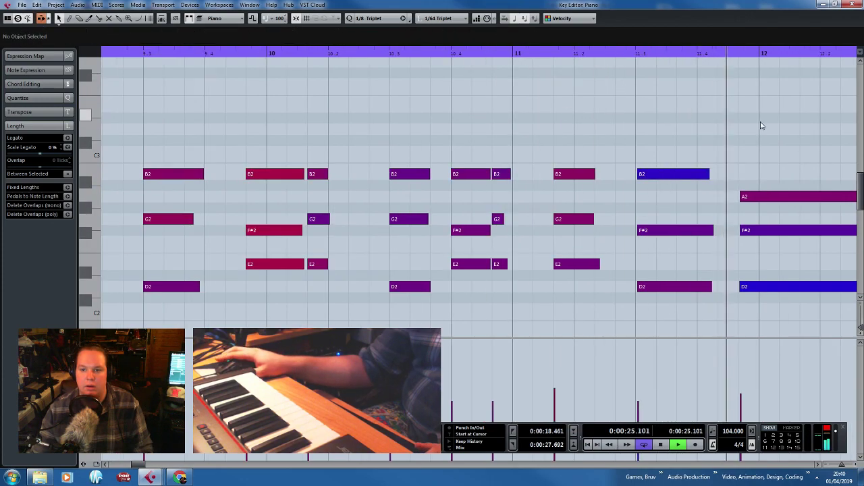
scroll(764, 126, down, 1)
mouse_move(823, 122)
mouse_down()
mouse_move(812, 129)
mouse_move(820, 132)
mouse_up()
scroll(536, 222, down, 1)
key(space)
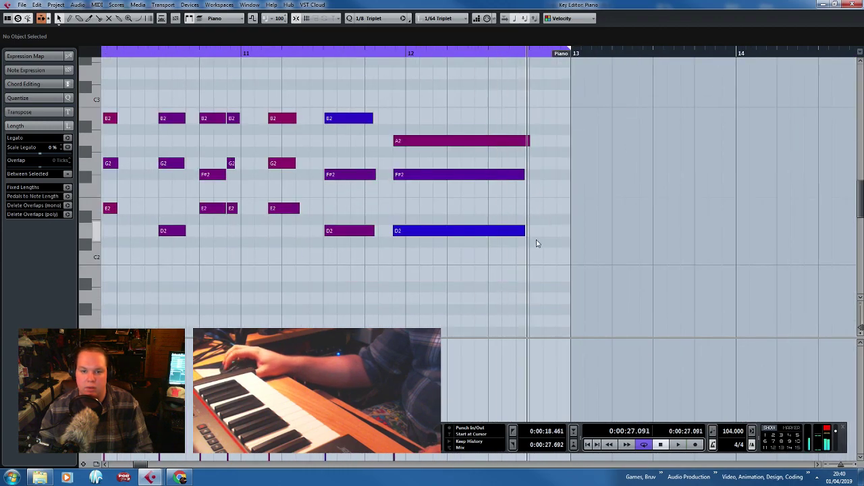
Copy the long D2 to a D#2 at beat 4 of bar 12, and shorten it to end just before bar 13.
click(523, 232)
scroll(525, 231, up, 2)
key(ctrl+d)
drag(566, 231, 579, 221)
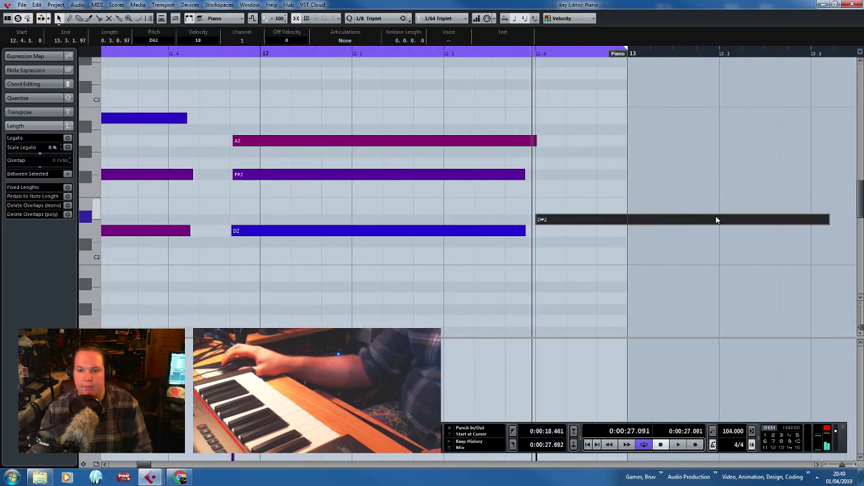
drag(826, 223, 607, 221)
Extend the long A2 and F#2 of the closing chord to just before bar 13.
drag(555, 121, 517, 177)
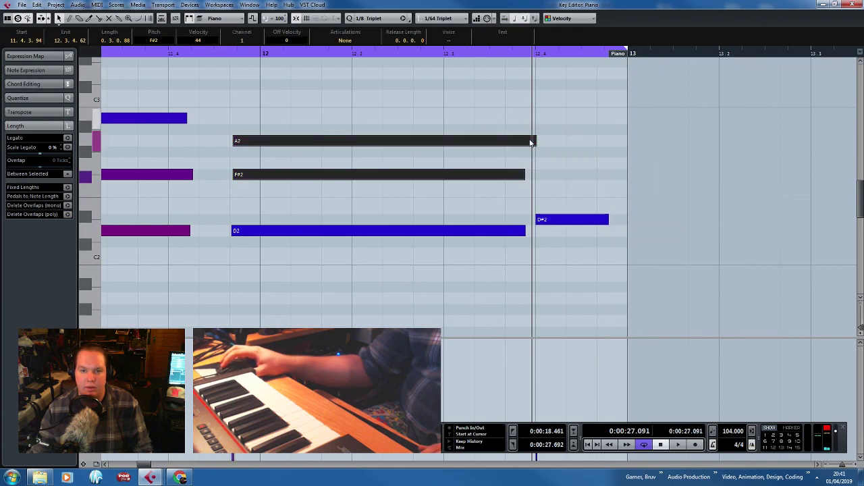
drag(539, 139, 611, 140)
click(615, 173)
drag(599, 174, 618, 174)
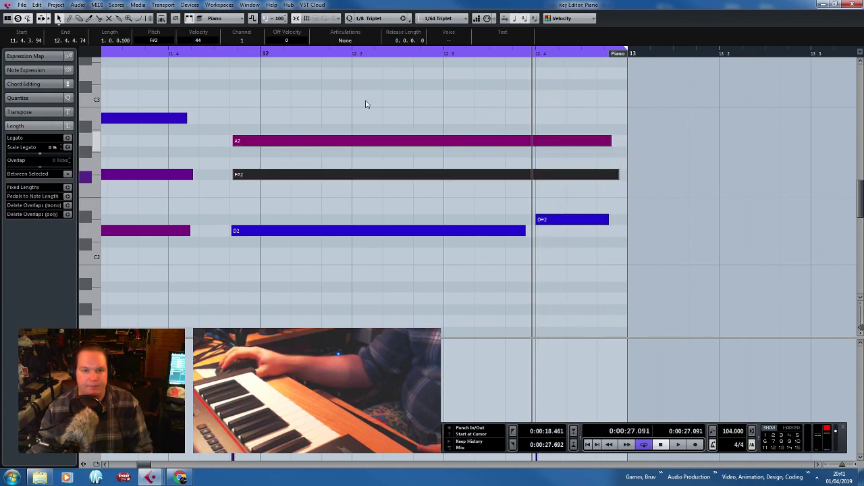
Play the reworked part through bar 12 and around the loop from bar 9.
key(space)
click(358, 118)
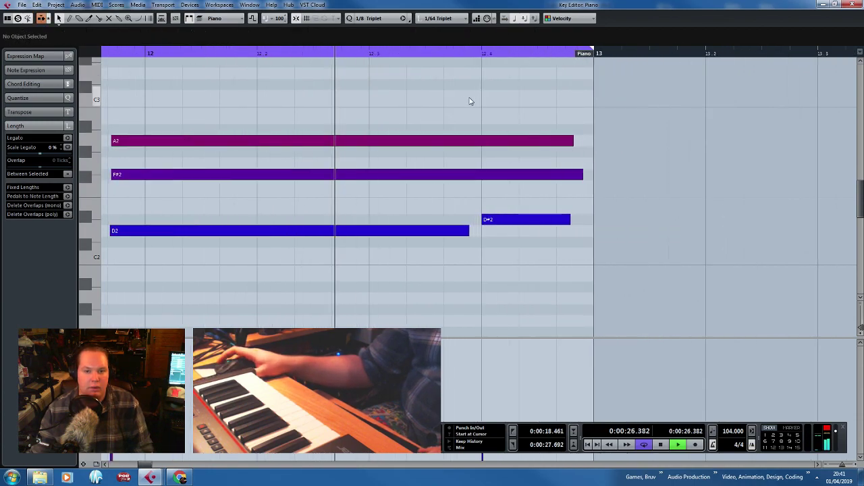
scroll(466, 103, down, 10)
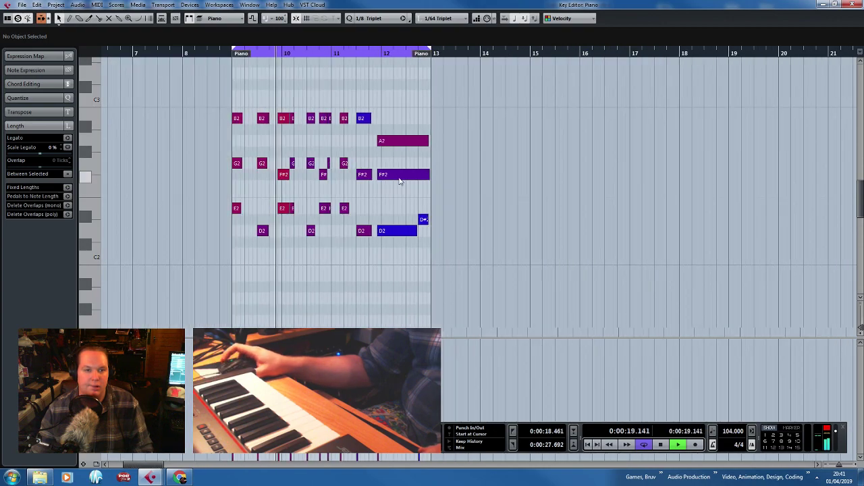
scroll(252, 236, up, 5)
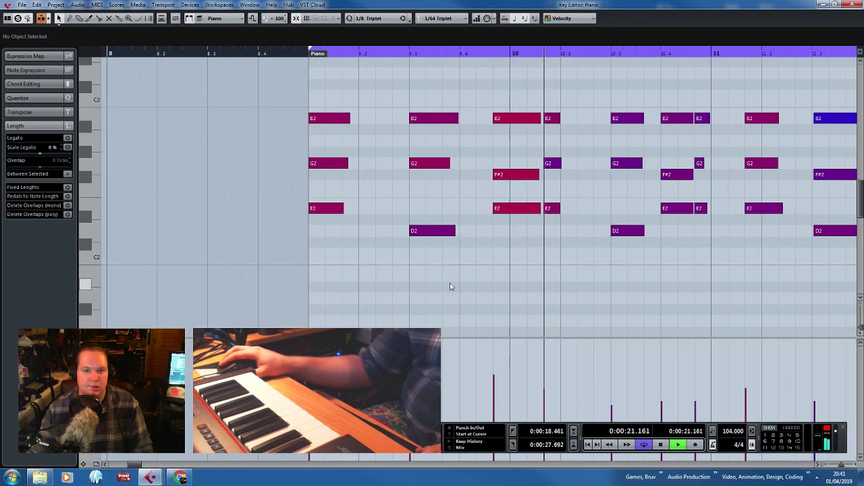
scroll(473, 287, down, 3)
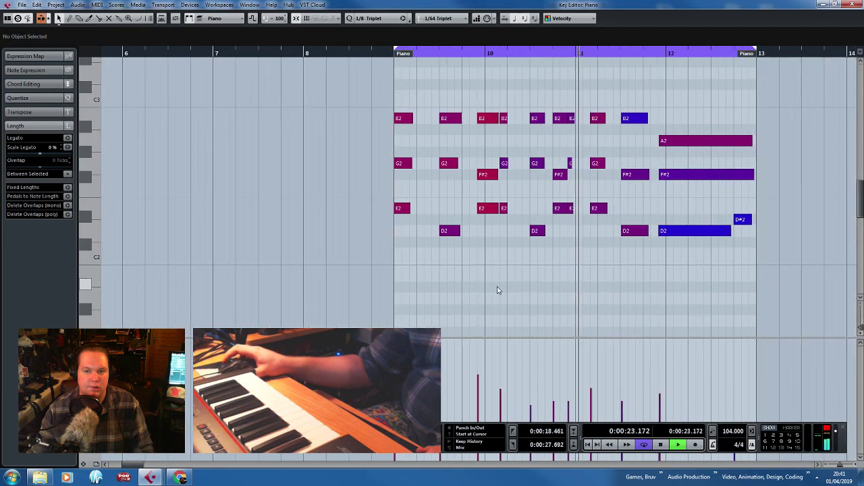
scroll(630, 309, up, 3)
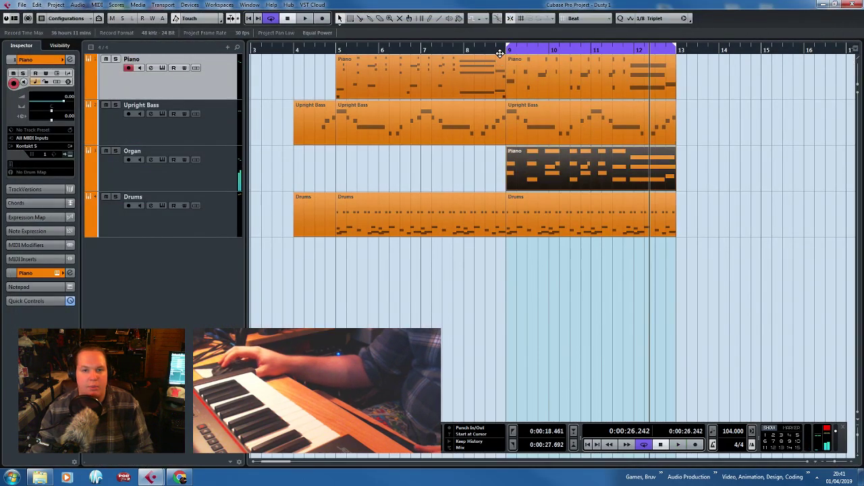
Return to the project window and play bars 9 to 12 of the full arrangement with the organ part.
key(space)
drag(501, 51, 571, 250)
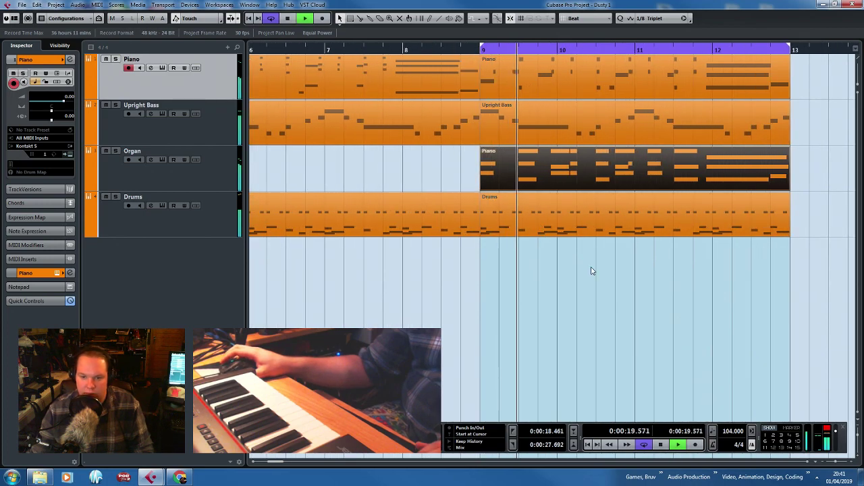
scroll(633, 308, up, 5)
scroll(626, 297, down, 6)
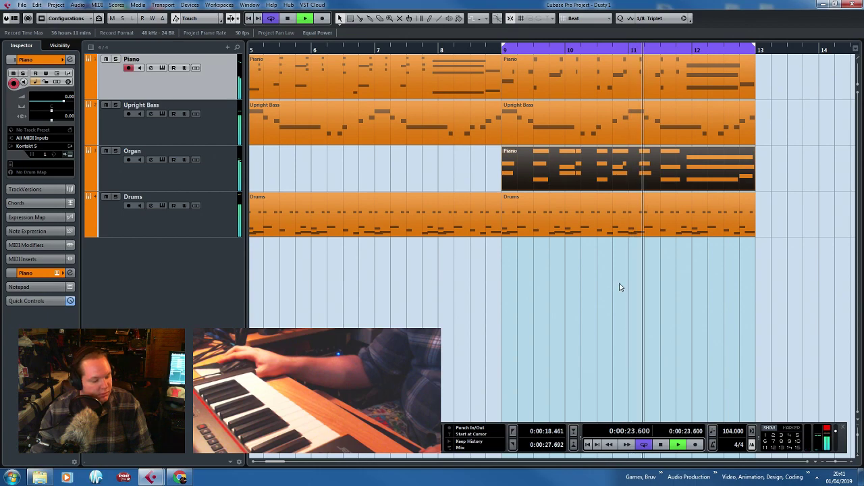
scroll(615, 289, down, 2)
scroll(614, 290, up, 2)
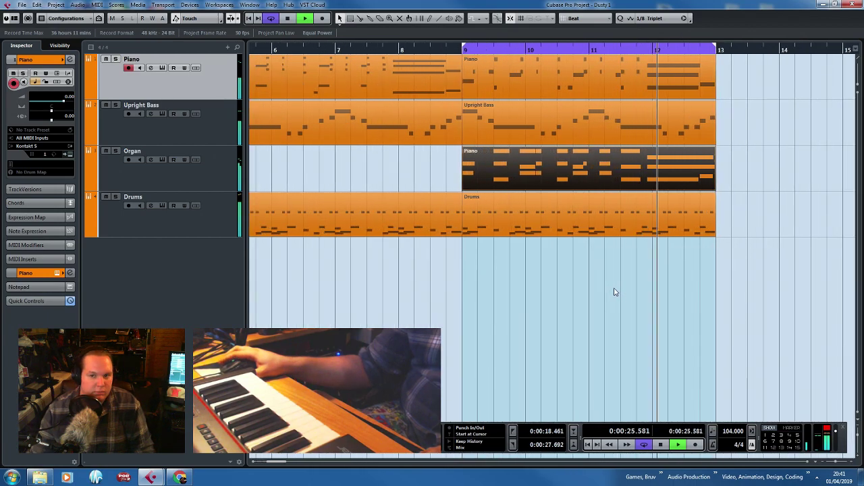
scroll(614, 291, down, 3)
key(space)
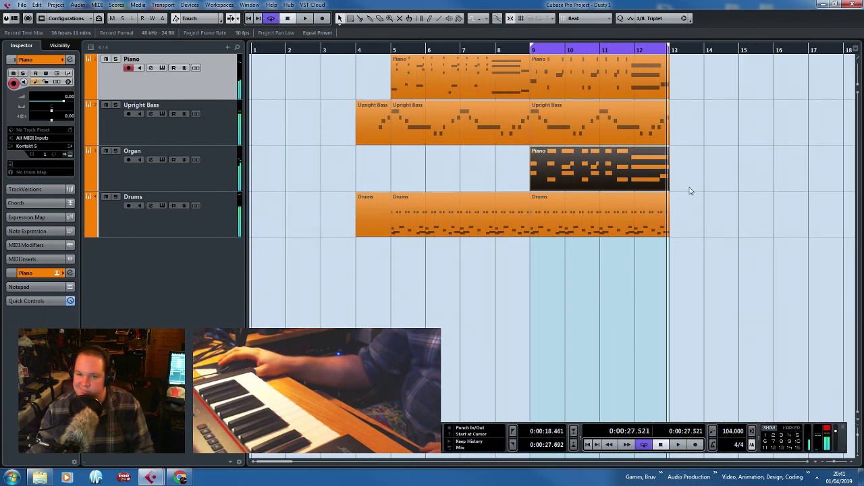
Clear the notes from the part on the Organ track and delete the part itself.
double_click(605, 188)
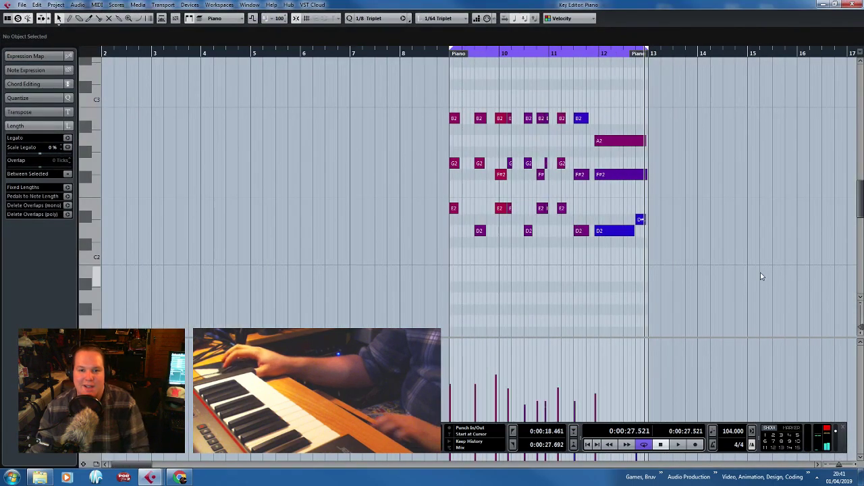
key(Return)
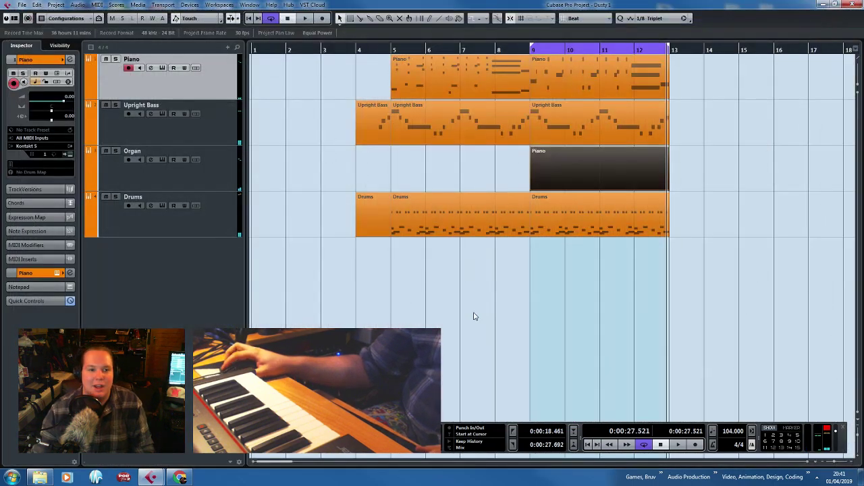
click(477, 317)
click(577, 163)
key(Delete)
Play the loop over bars 9 to 12 while rehearsing a live organ line, and stop playback.
key(h)
key(h)
key(h)
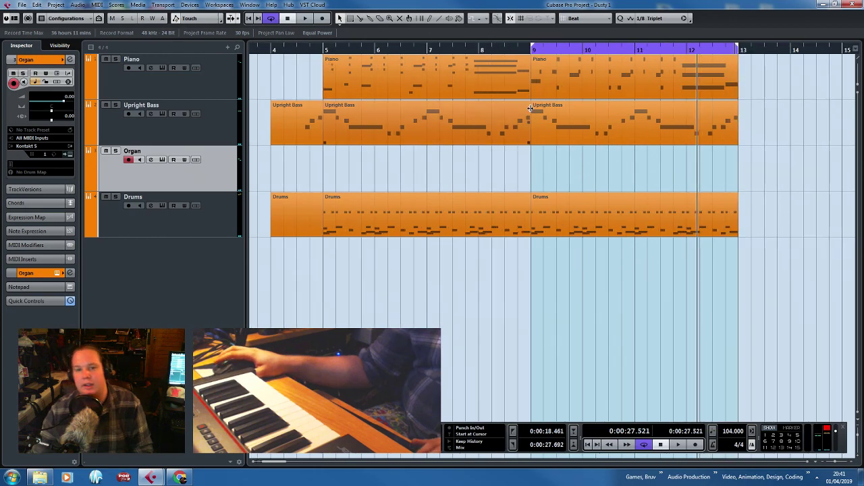
key(space)
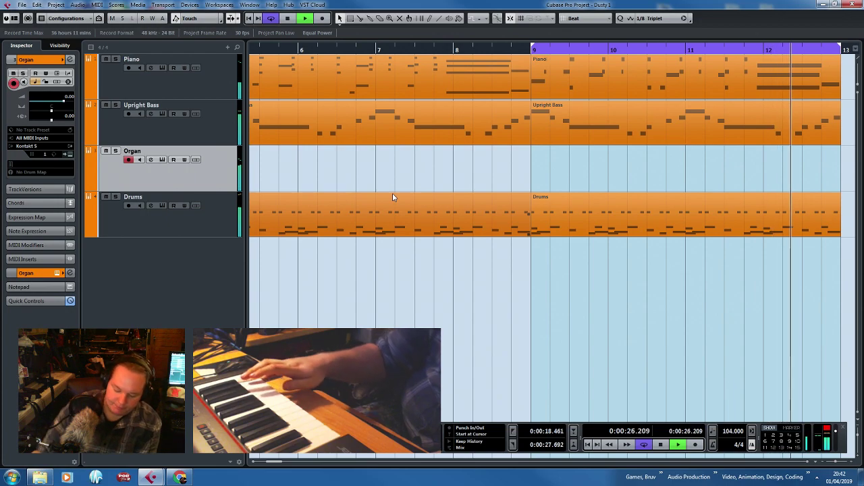
key(space)
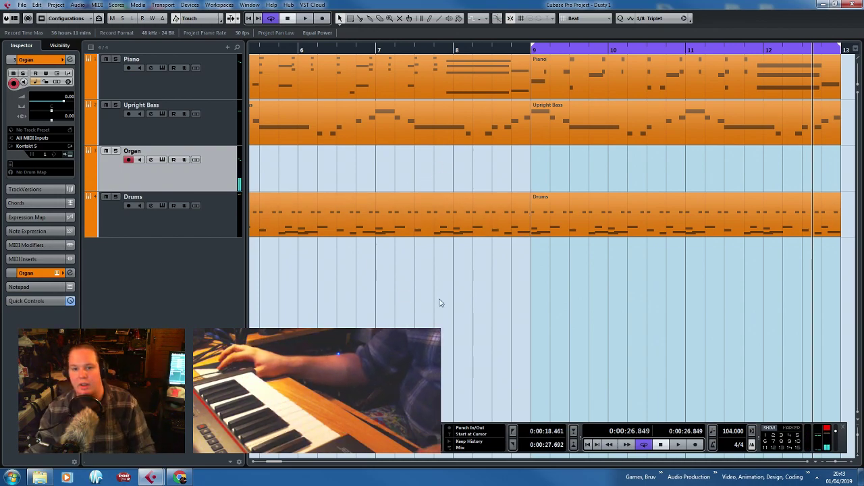
Duplicate the Piano, Upright Bass and Drums parts of bars 9 to 12 sixteen times, through bar 76.
key(g)
key(g)
key(g)
key(g)
drag(664, 339, 455, 55)
key(ctrl+d)
key(ctrl+d)
key(ctrl+d)
key(ctrl+d)
key(ctrl+d)
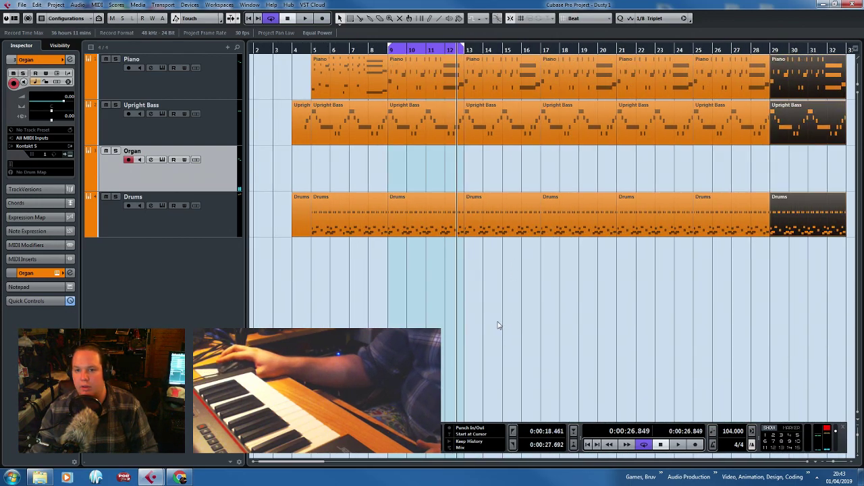
key(g)
key(g)
key(g)
key(ctrl+d)
key(ctrl+d)
key(ctrl+d)
key(ctrl+d)
key(ctrl+d)
key(ctrl+d)
key(ctrl+d)
key(ctrl+d)
key(ctrl+d)
key(ctrl+d)
key(ctrl+d)
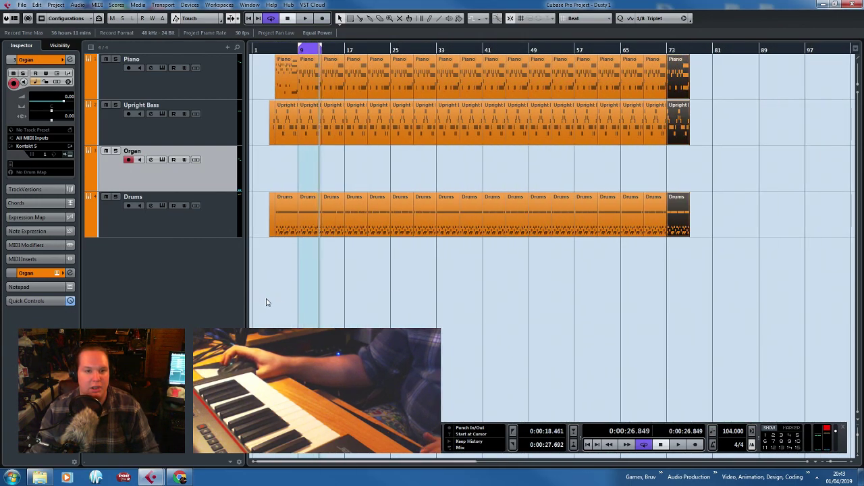
Shorten the cycle range that starts at bar 9 so it ends midway through bar 10.
key(h)
key(h)
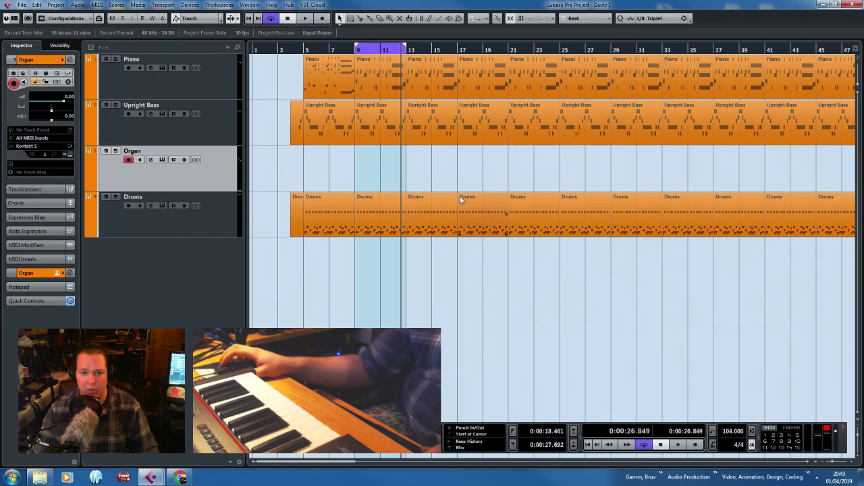
drag(399, 51, 375, 49)
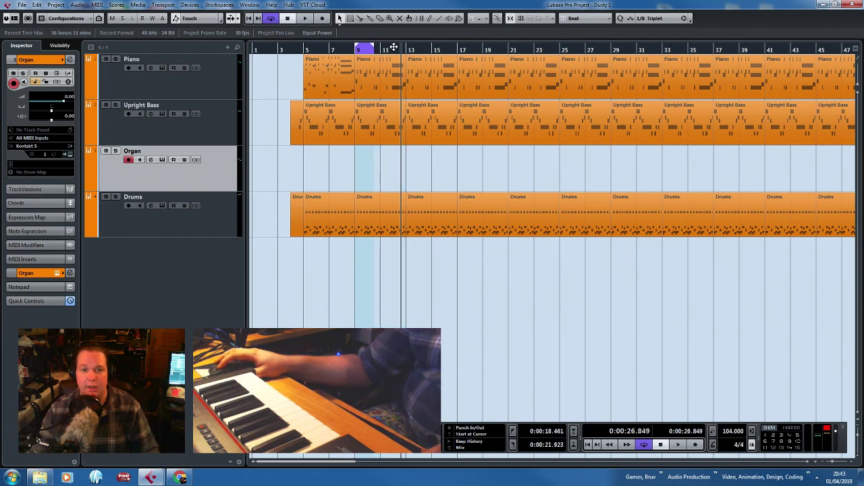
key(g)
key(g)
key(h)
key(h)
key(h)
key(h)
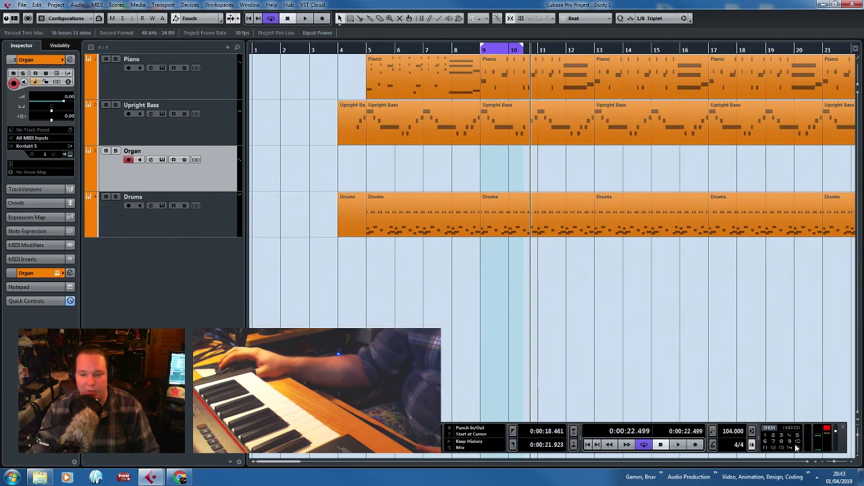
Record a live organ solo on the Organ track over the duplicated parts, stopping in bar 53.
click(696, 444)
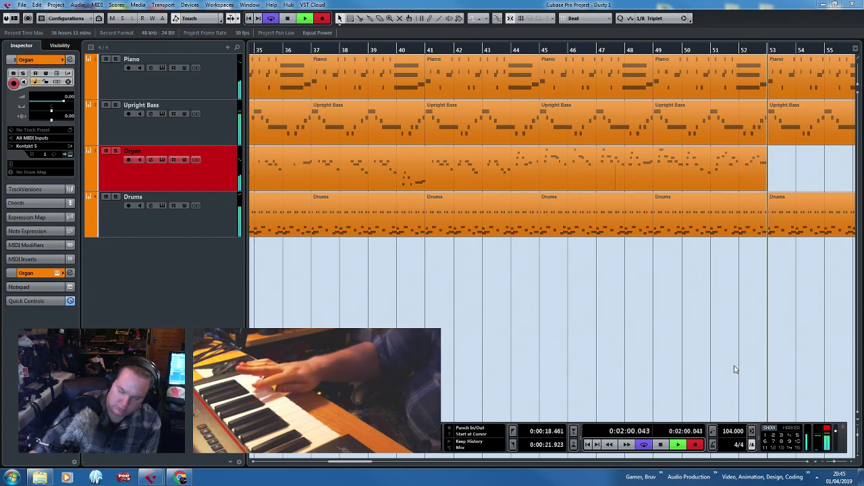
key(space)
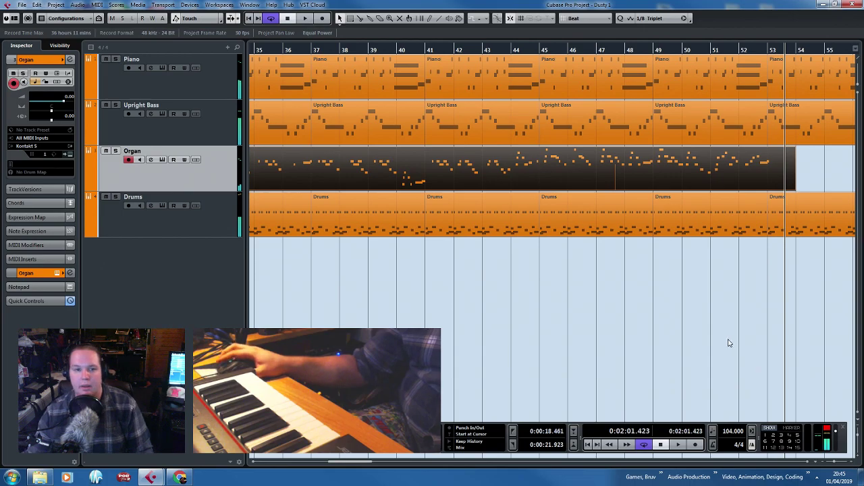
key(g)
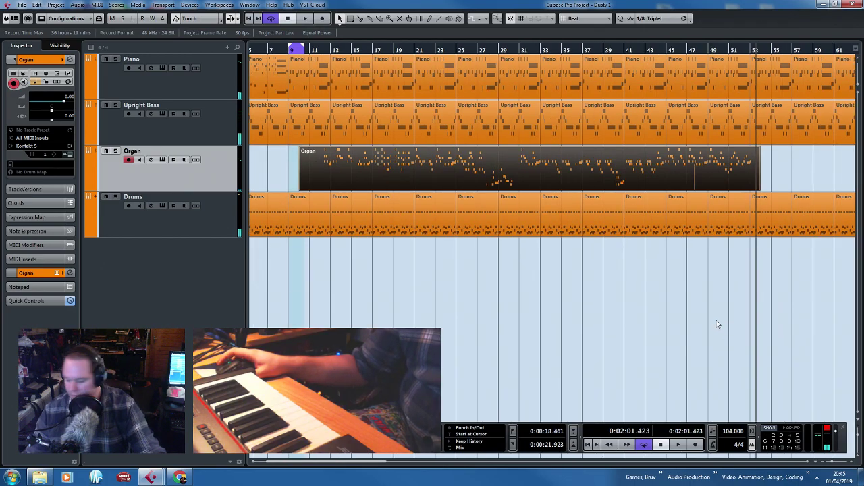
Open the recorded organ part in the Key Editor and play its opening phrases from about bar 11 to bar 13.
double_click(682, 180)
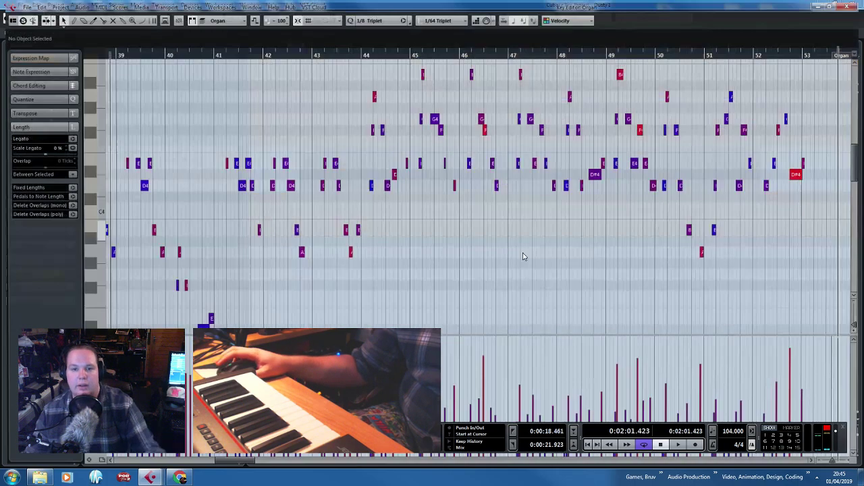
scroll(170, 192, left, 3)
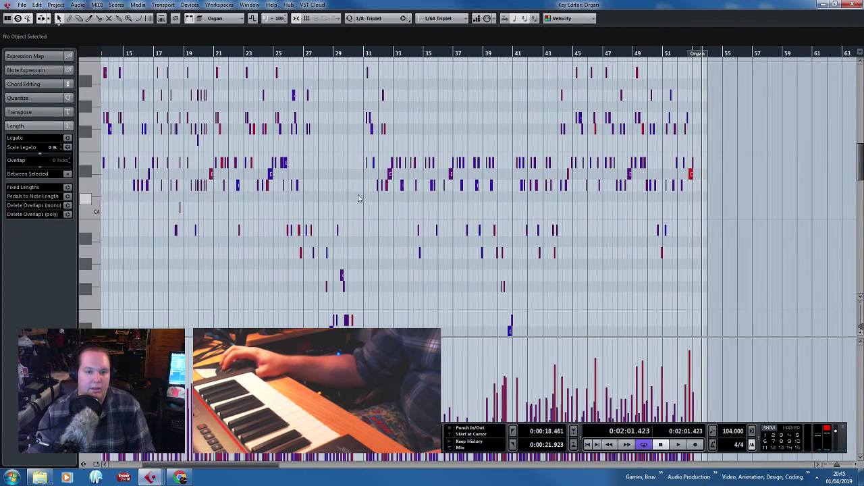
scroll(336, 206, down, 2)
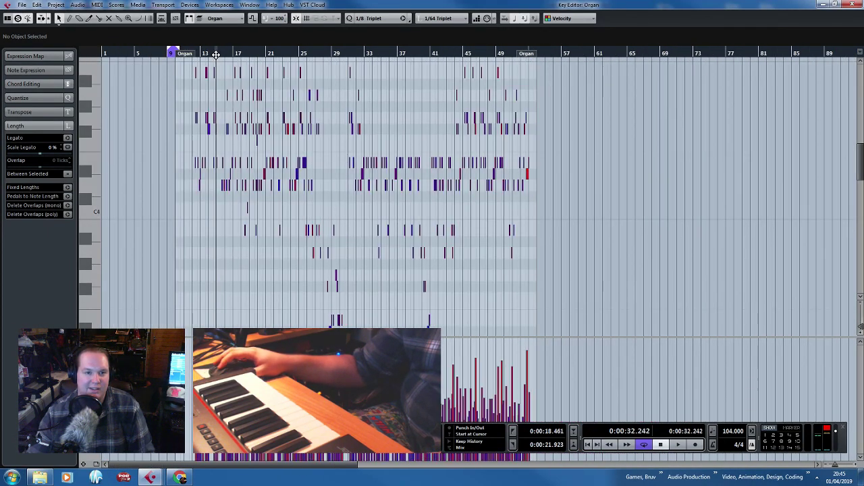
drag(216, 54, 191, 55)
key(space)
scroll(170, 202, up, 5)
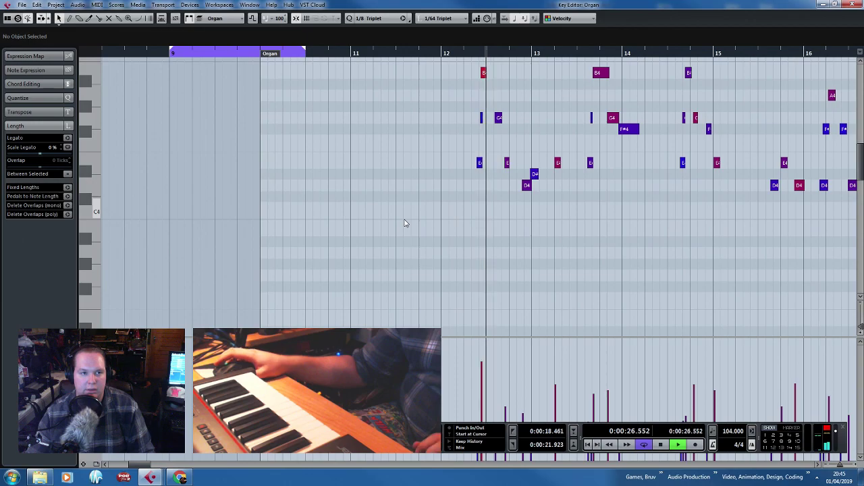
scroll(560, 246, up, 3)
scroll(580, 253, down, 4)
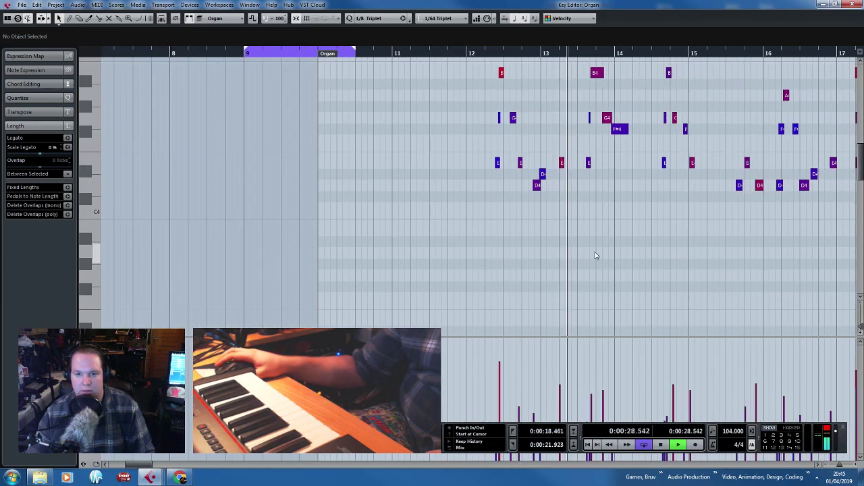
scroll(590, 260, down, 5)
scroll(695, 250, up, 3)
key(space)
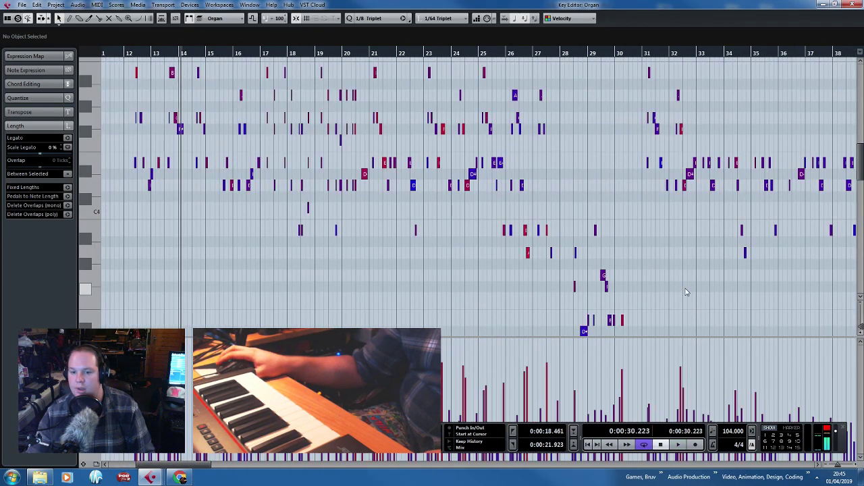
Play the late phrases of the organ solo in the Key Editor from about bar 47.
scroll(682, 293, down, 4)
scroll(446, 260, up, 5)
scroll(409, 292, left, 5)
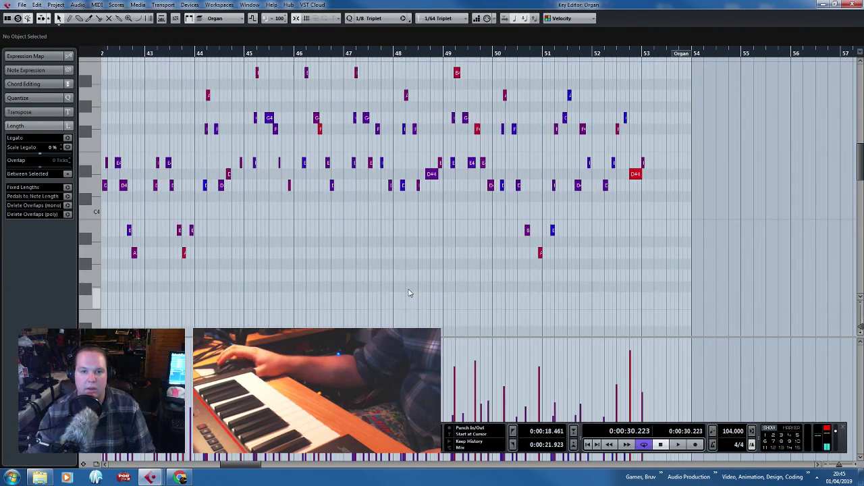
click(335, 55)
key(space)
scroll(222, 141, up, 3)
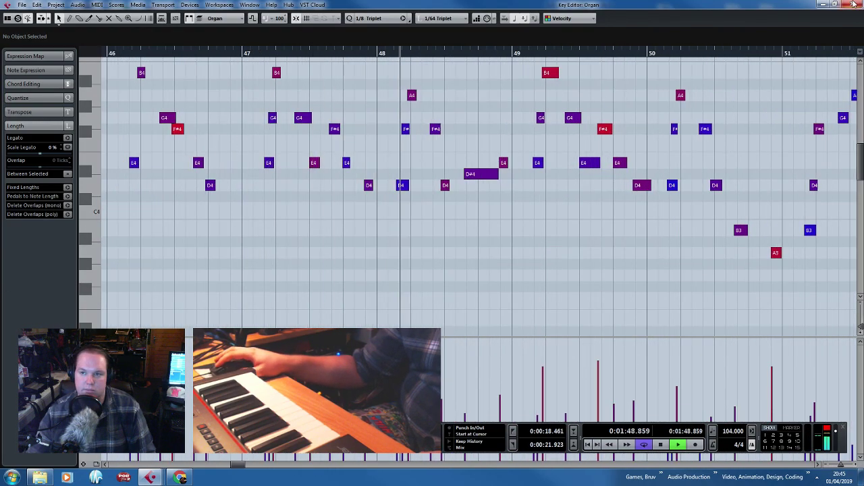
Return to the project arrangement and audition the organ solo from bar 41.
key(Return)
scroll(668, 186, up, 2)
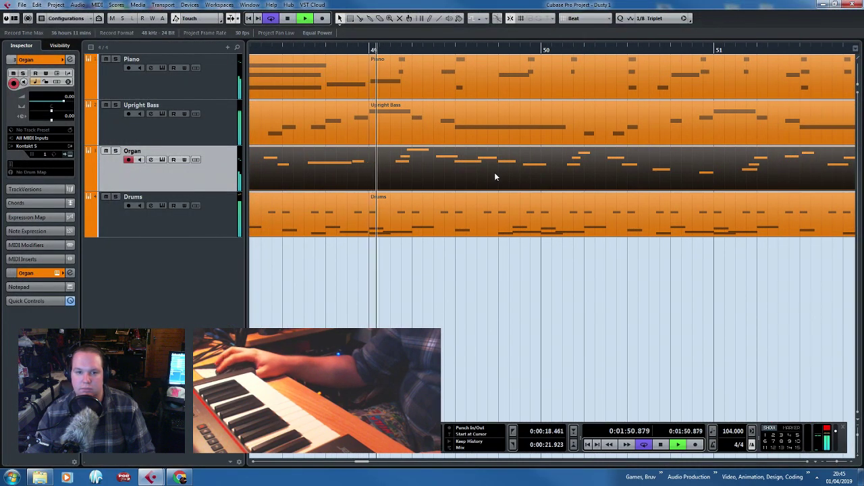
scroll(458, 277, down, 3)
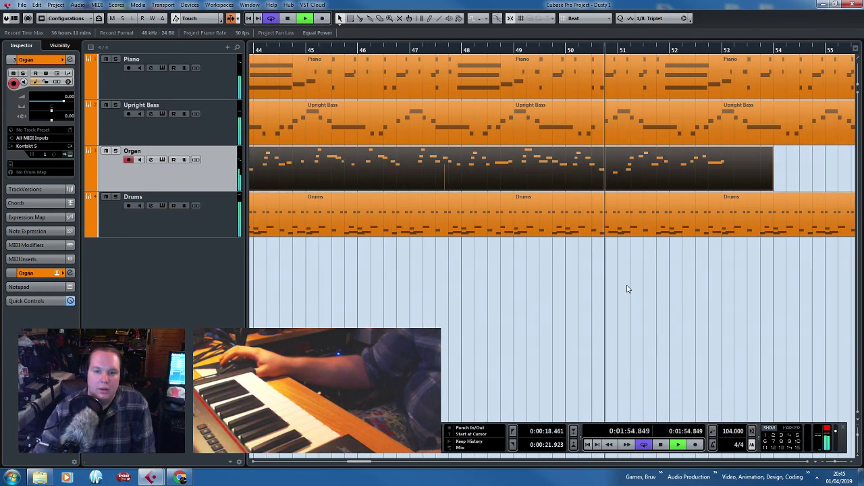
key(space)
drag(619, 284, 193, 289)
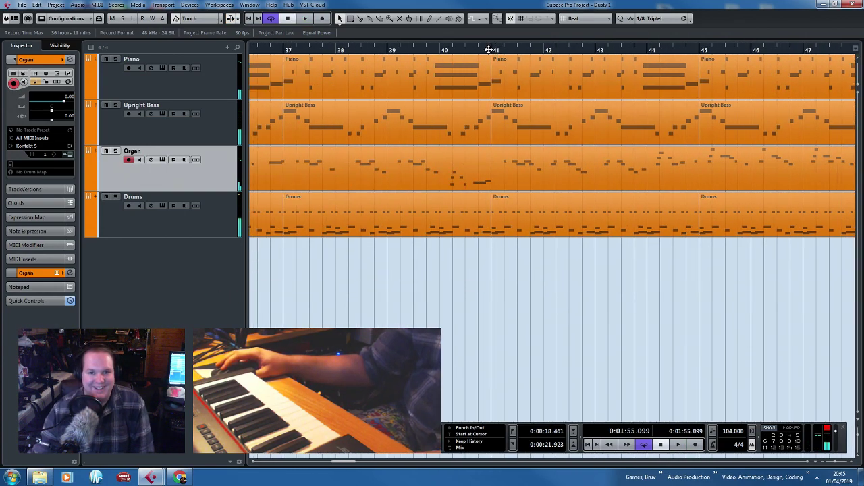
click(489, 49)
key(space)
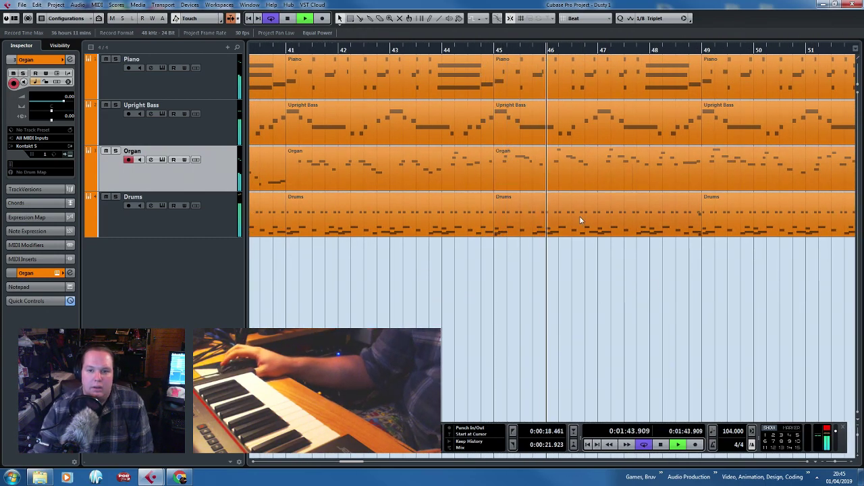
click(500, 189)
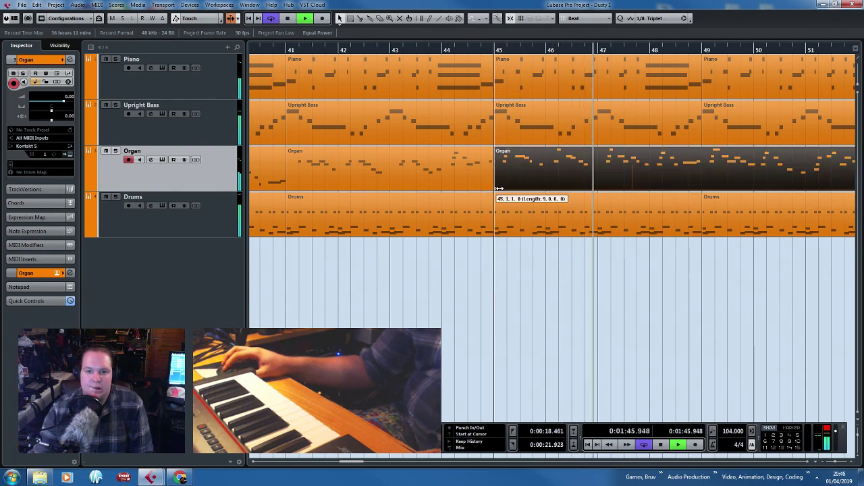
drag(500, 189, 531, 179)
key(ctrl+z)
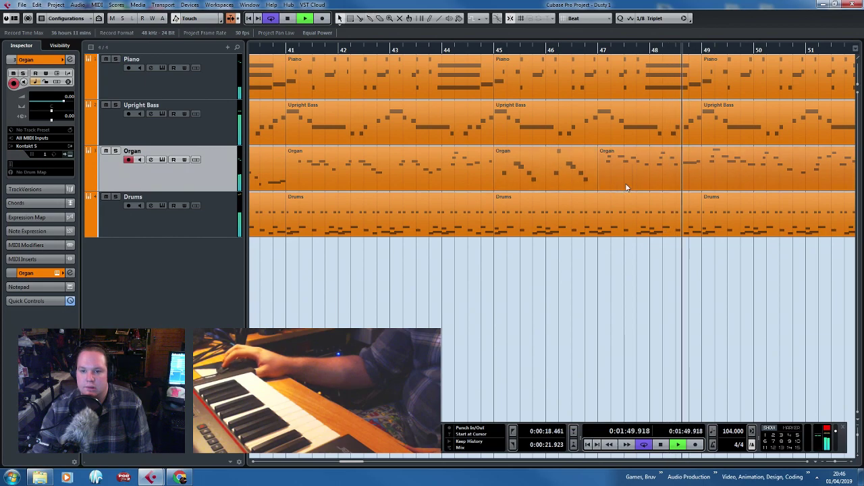
Isolate bars 45 to 48 of the organ solo as one part and delete the remainder from bar 49 onward.
alt+click(704, 177)
alt+shift+click(574, 183)
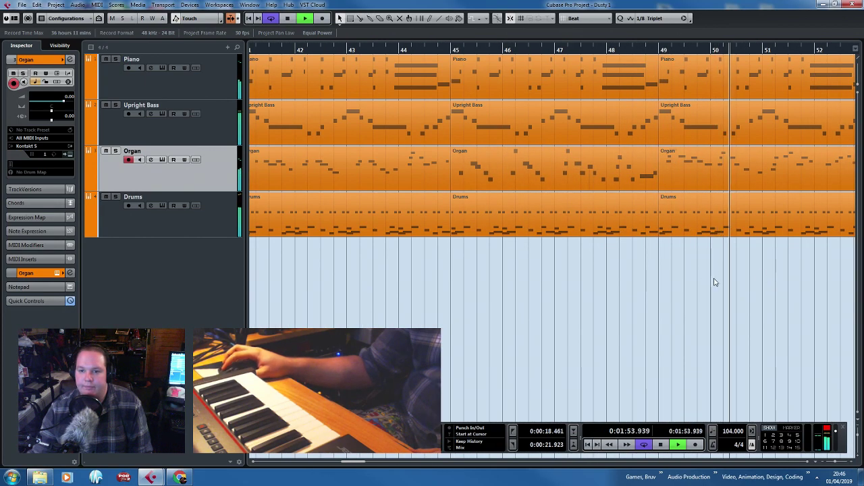
drag(683, 265, 856, 268)
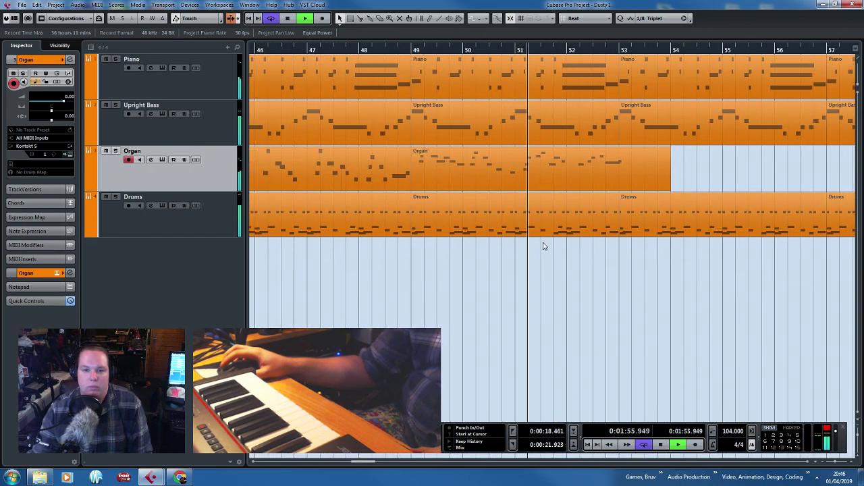
key(g)
key(g)
click(550, 179)
key(Delete)
key(space)
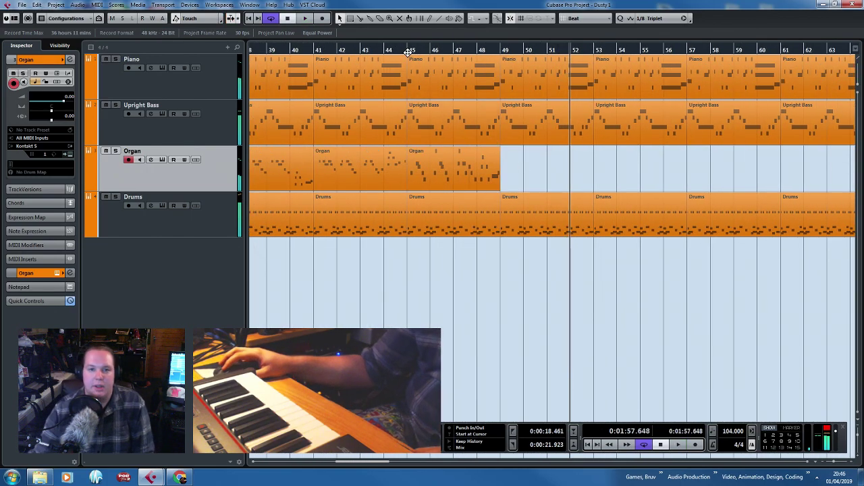
Play the arrangement from bar 45 and open the organ part of bars 45 to 48 in the Key Editor.
key(h)
key(h)
key(space)
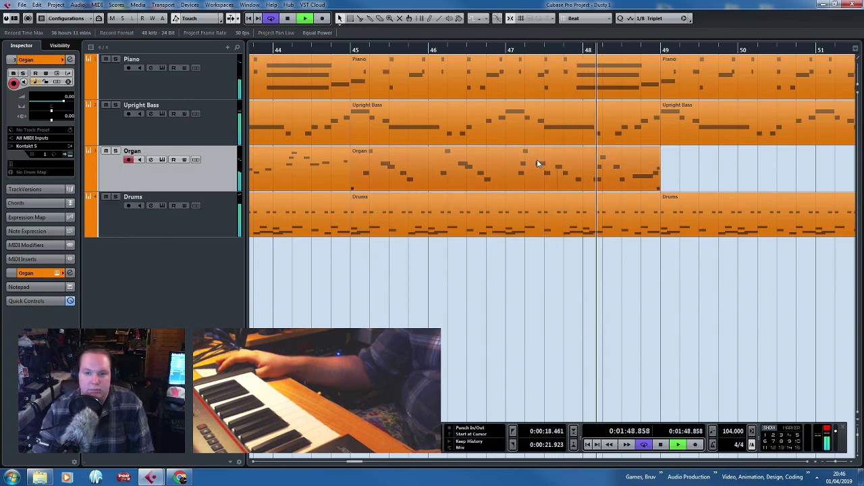
double_click(538, 163)
scroll(478, 263, down, 3)
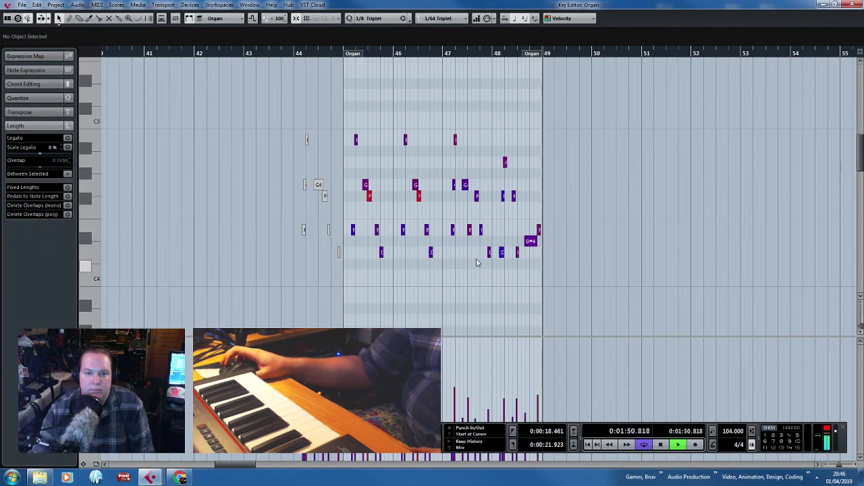
scroll(328, 195, up, 5)
key(space)
scroll(317, 203, down, 6)
drag(173, 306, 159, 321)
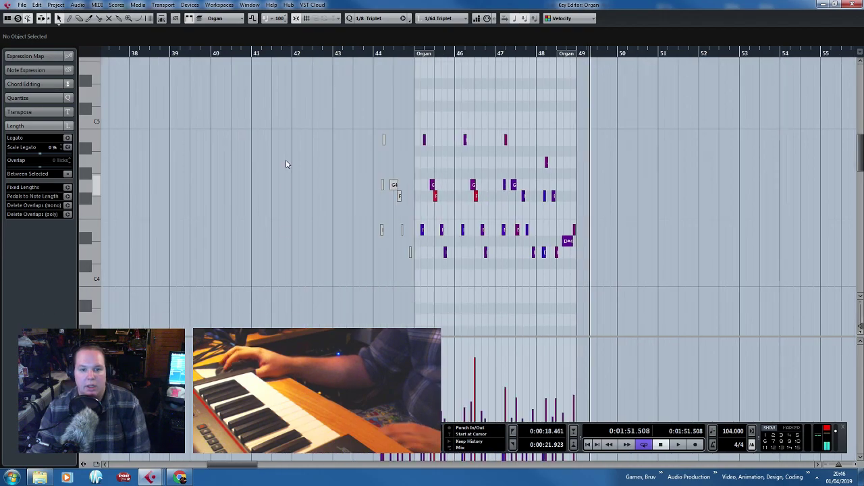
Duplicate the D4 near the end of bar 45 and place the copy as an E4 at about 45.4.3.
drag(295, 122, 421, 290)
scroll(452, 275, up, 5)
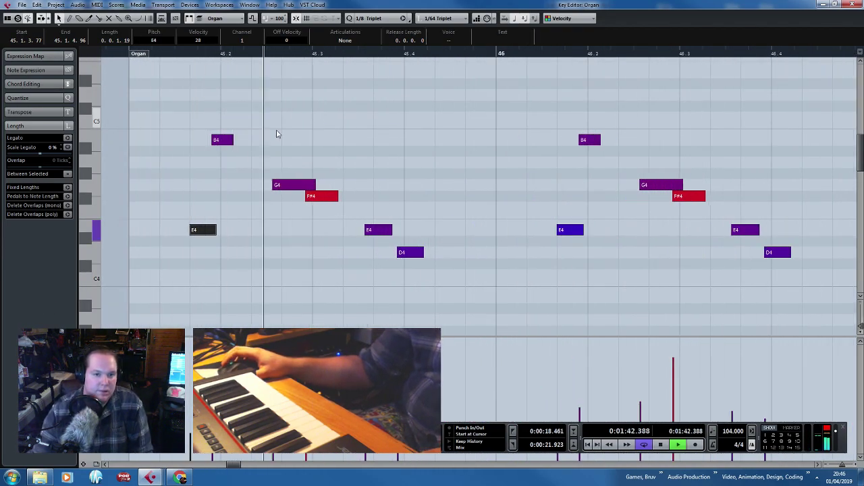
key(space)
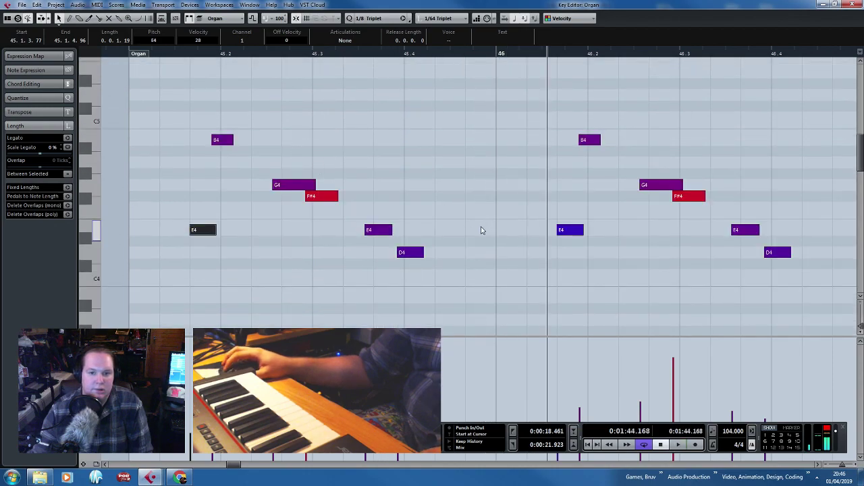
drag(482, 228, 399, 278)
key(ctrl+d)
drag(453, 254, 487, 233)
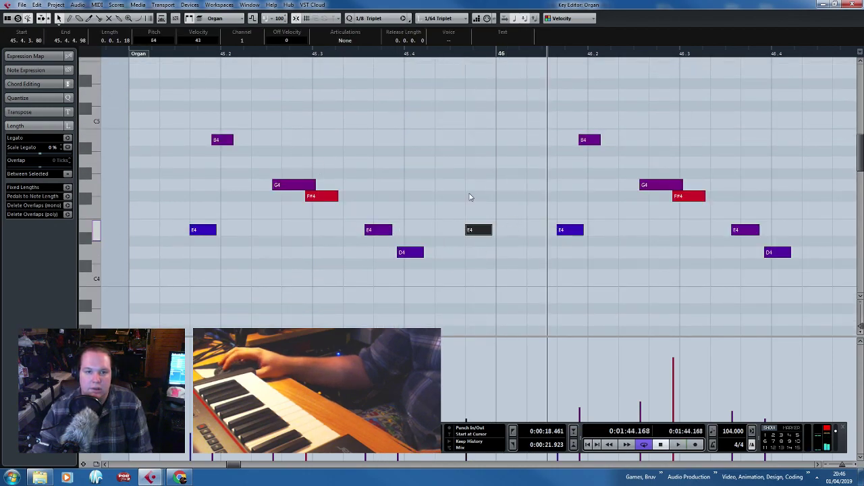
Play the organ phrase from bar 45 to check the added E4 leading into bar 46.
click(158, 56)
key(space)
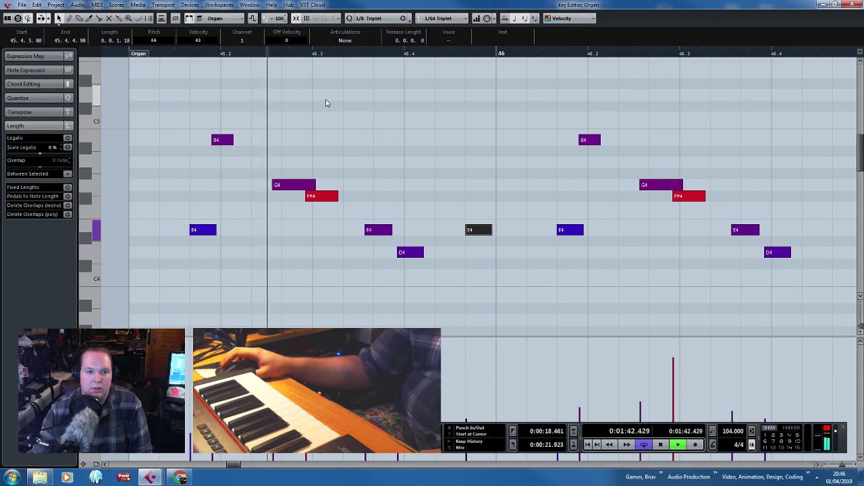
scroll(324, 115, up, 3)
scroll(612, 141, down, 5)
key(space)
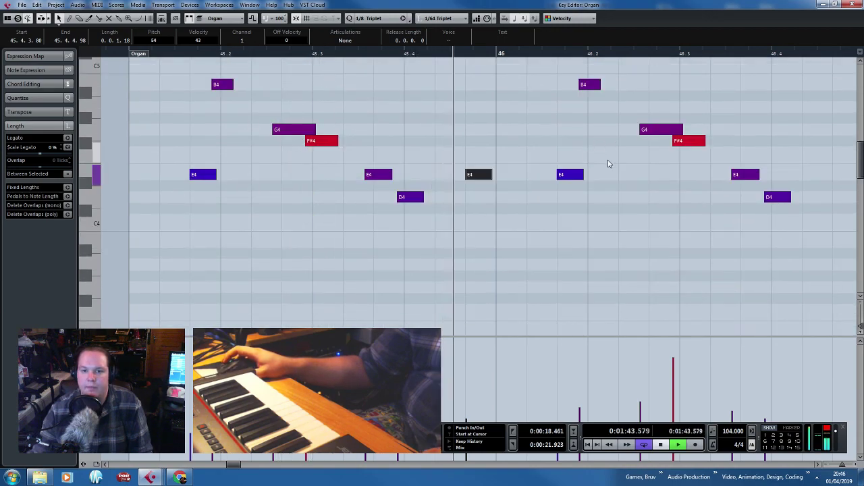
scroll(609, 164, up, 1)
key(space)
Add a G4 between the opening E4 and B4 of bar 45, copied from the E4, and shift the B4 to 45.1.4.103.
click(205, 230)
key(ctrl+d)
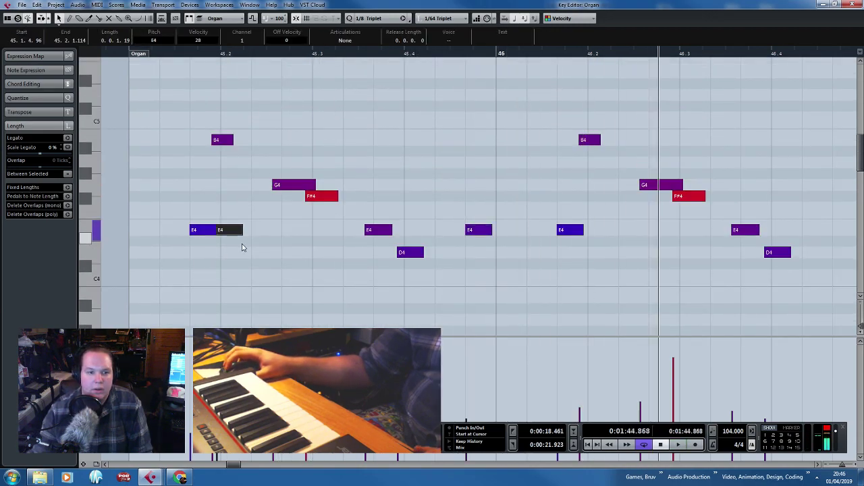
drag(235, 239, 219, 184)
click(185, 61)
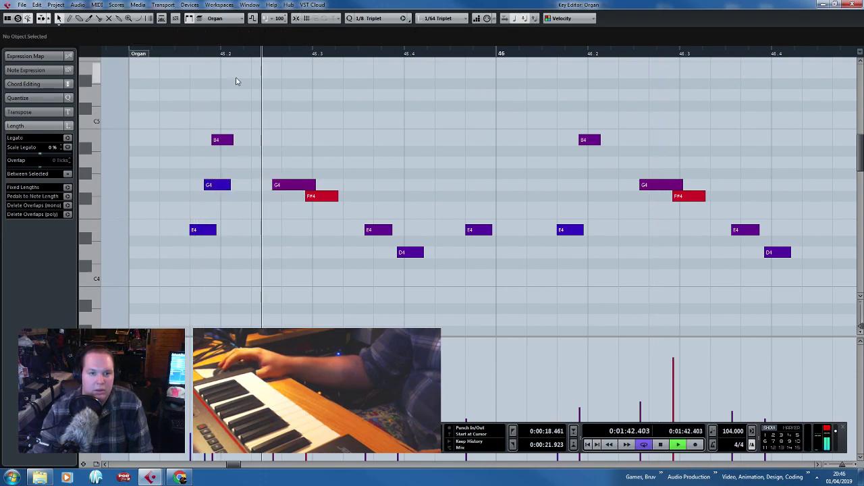
drag(221, 137, 228, 139)
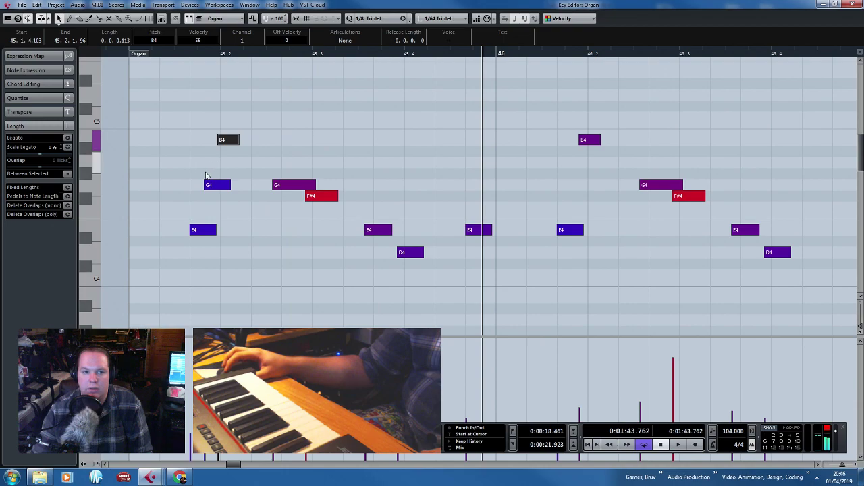
Add a matching G4 between the opening E4 and B4 of bar 46 and shift that B4 to 46.1.4.110.
drag(219, 185, 245, 190)
drag(565, 180, 592, 185)
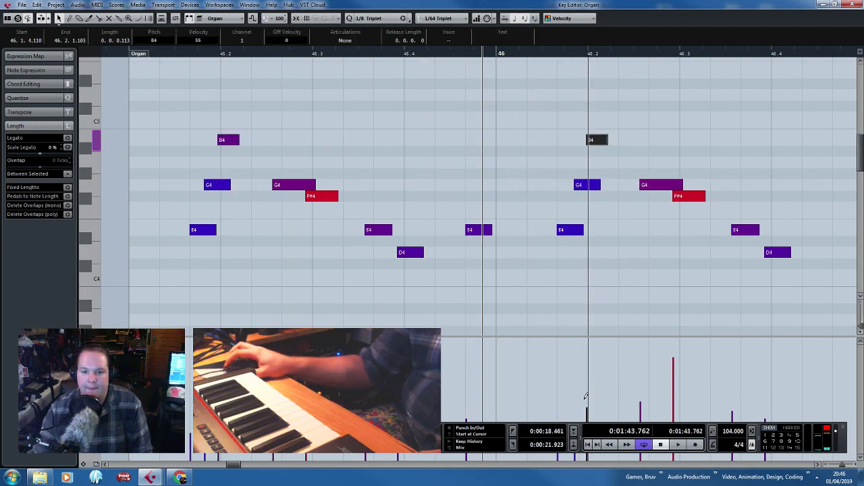
click(179, 53)
key(space)
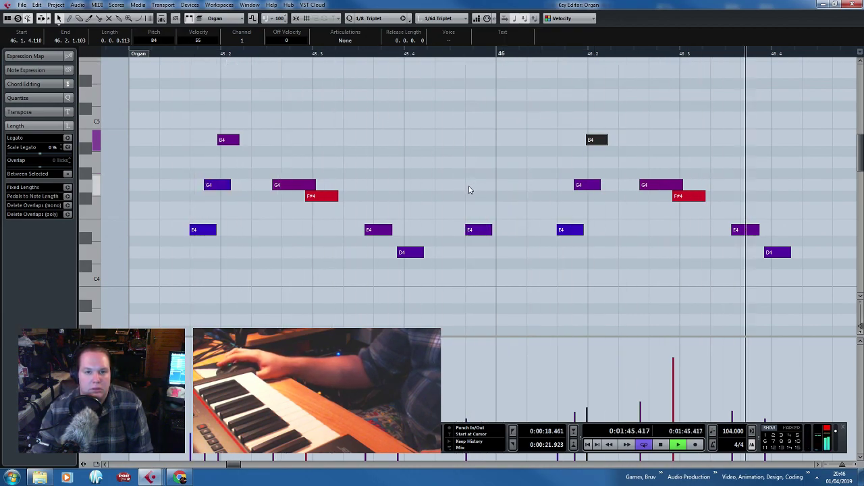
Set the quantize value to 1/16 Triplet, then select all notes of the organ part and play them from bar 45.
key(g)
key(g)
click(377, 18)
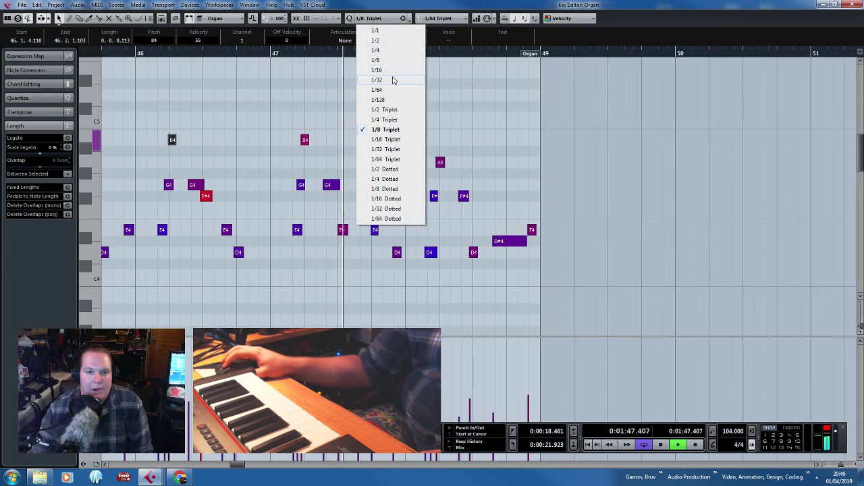
click(397, 140)
key(space)
drag(569, 307, 164, 112)
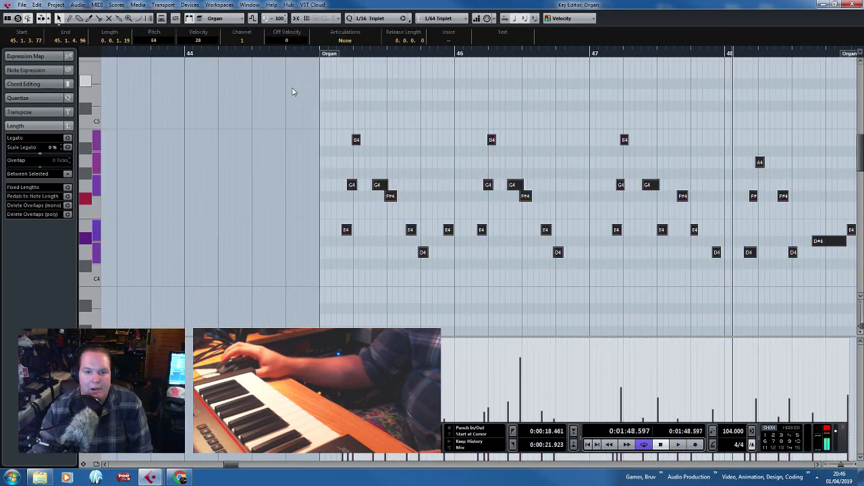
key(h)
key(h)
key(h)
click(243, 54)
key(space)
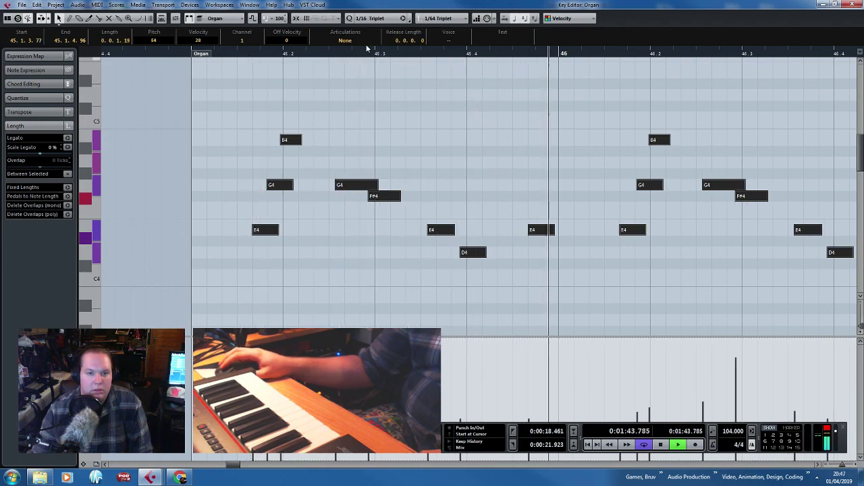
Select all the notes in the organ part of bars 45 to 48 and raise their velocities together.
key(g)
key(g)
click(639, 106)
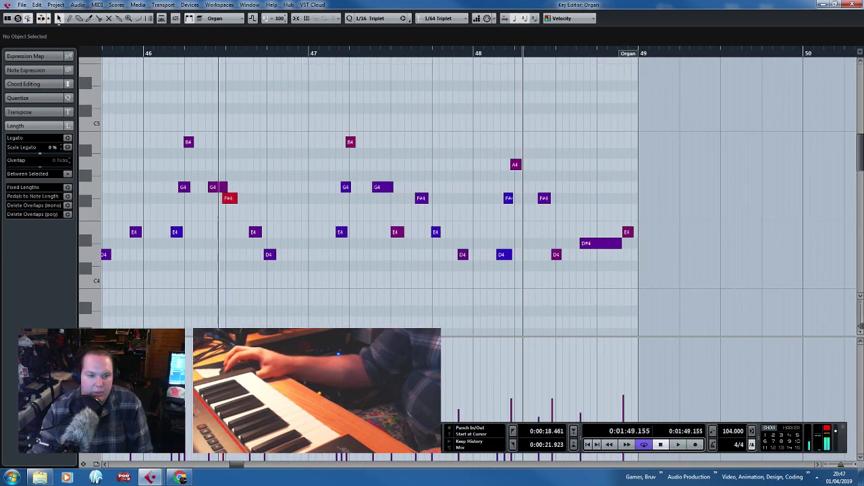
key(g)
key(g)
drag(594, 317, 248, 119)
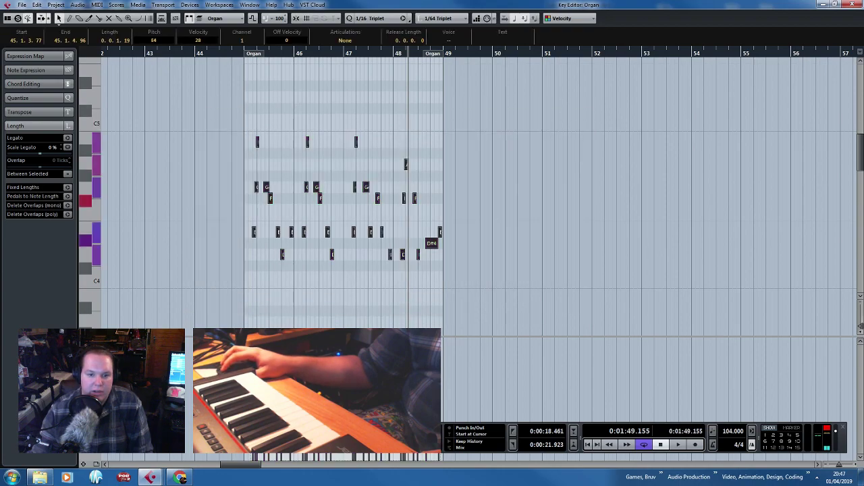
click(398, 326)
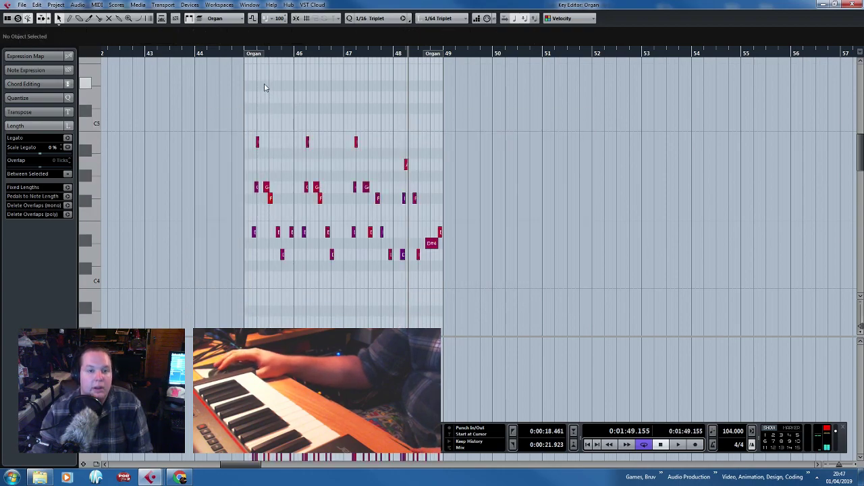
Play back the edited organ part through bars 45 to 48 with auto-scroll toggled to check the louder notes.
key(space)
key(h)
key(h)
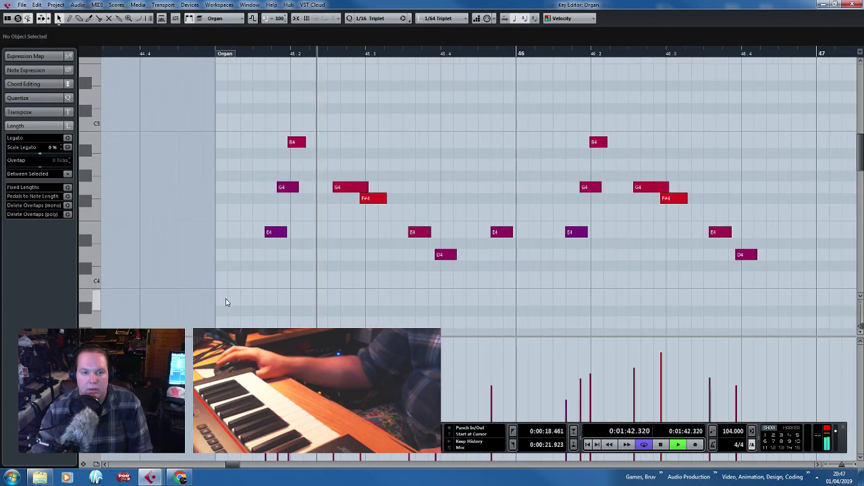
scroll(256, 295, down, 4)
scroll(258, 297, up, 2)
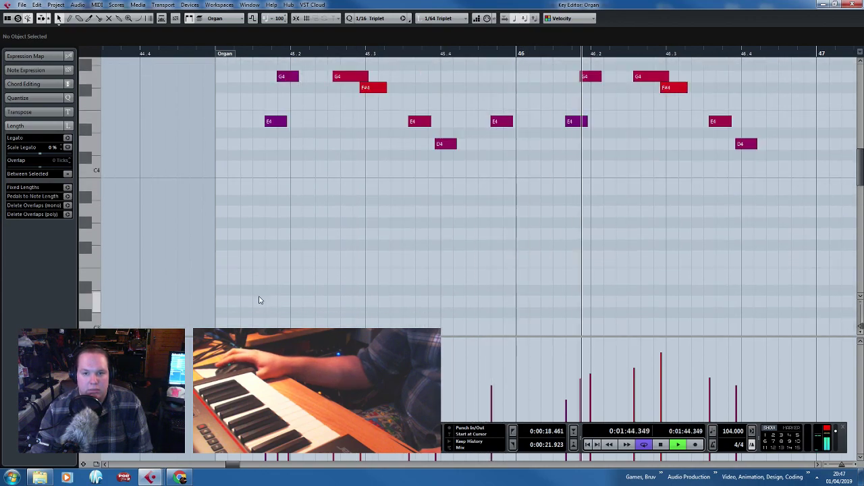
scroll(260, 299, down, 2)
scroll(574, 266, up, 2)
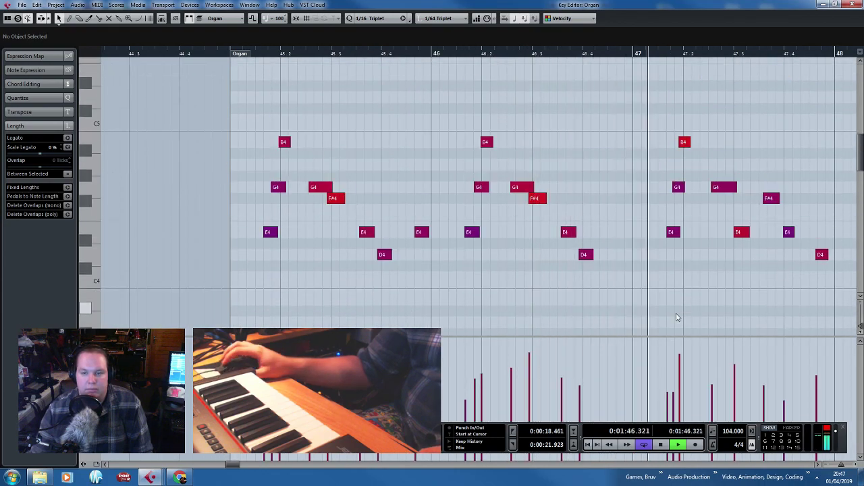
key(f)
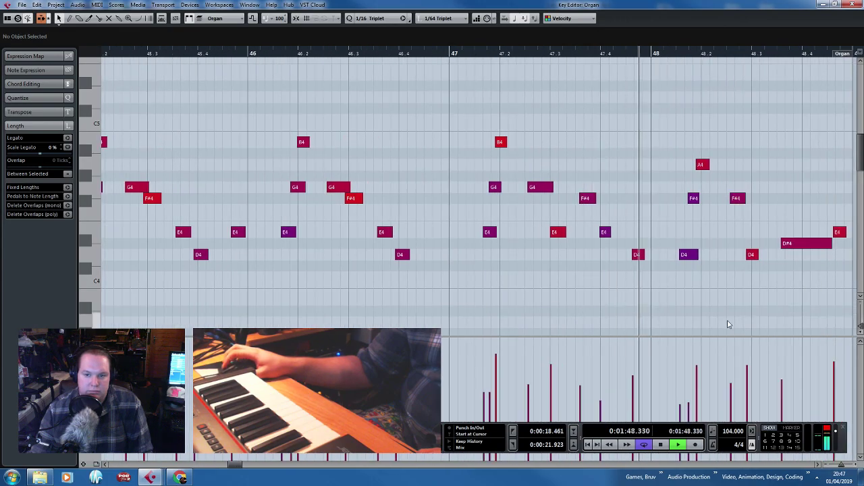
key(h)
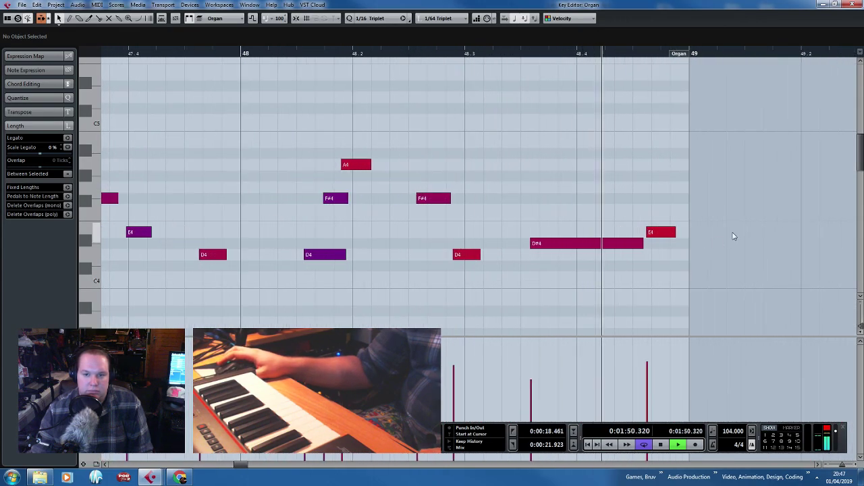
Close the current Key Editor, open the organ part of bars 41 to 44 instead and play it from bar 41.
click(857, 4)
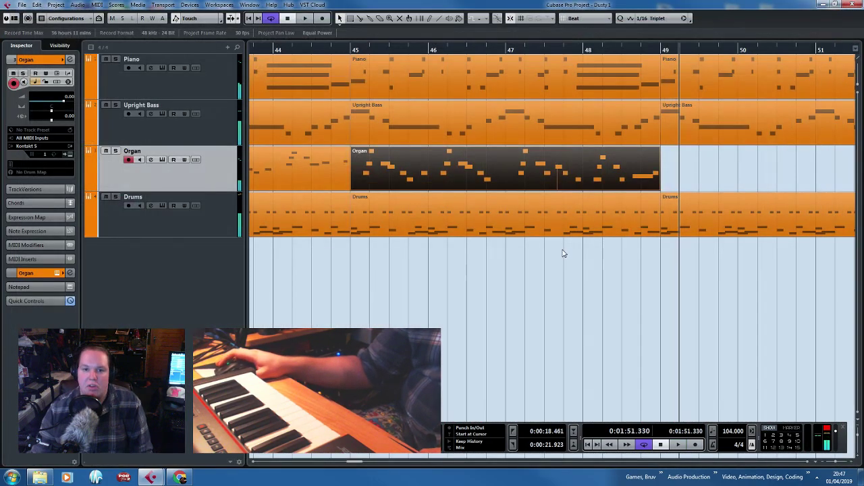
key(g)
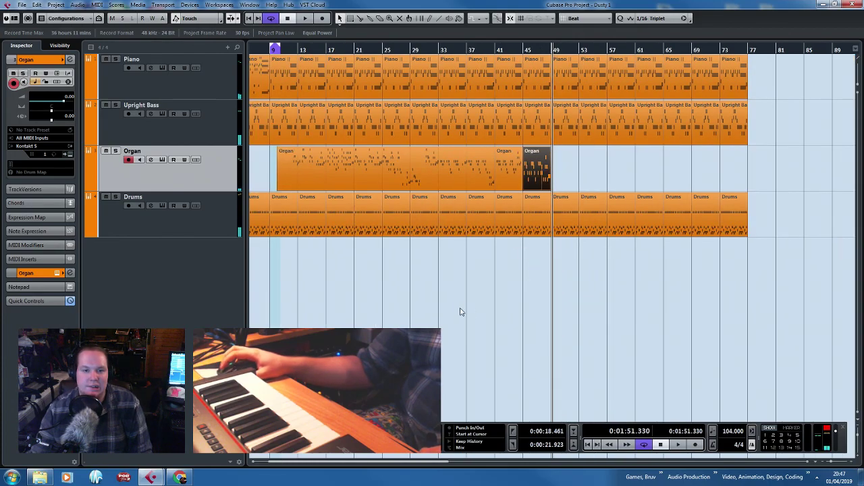
drag(461, 300, 251, 290)
scroll(550, 179, up, 8)
click(552, 164)
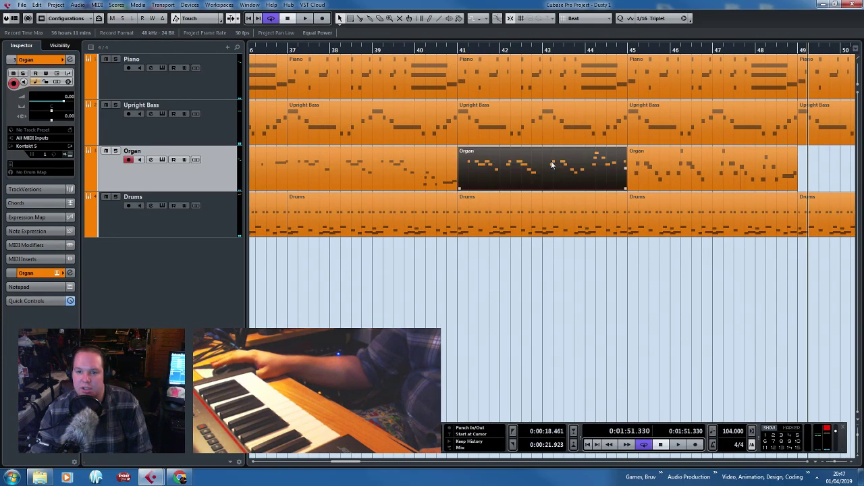
scroll(552, 164, down, 5)
key(Right)
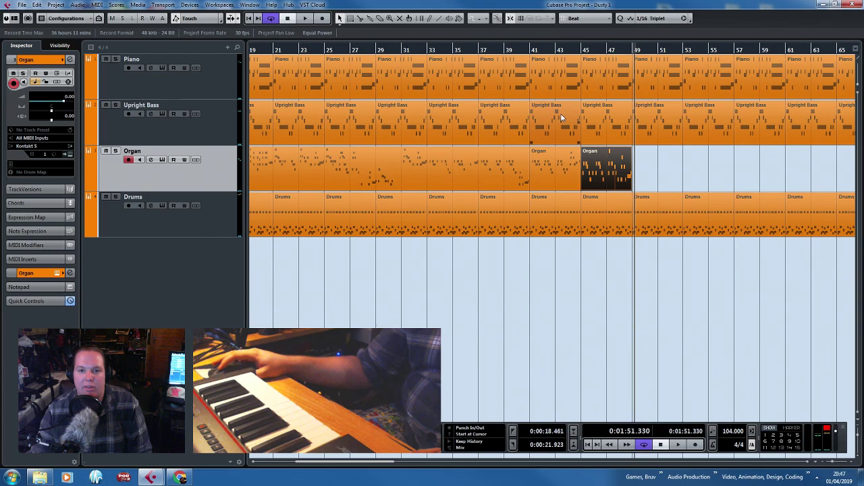
click(527, 50)
double_click(548, 187)
key(space)
scroll(315, 199, down, 3)
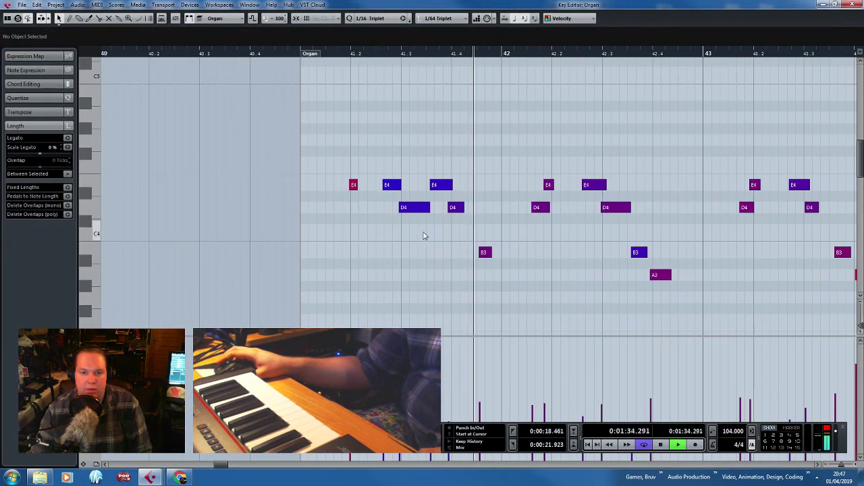
Try quantizing all the notes of the organ part in bars 41 to 44 to 1/16 Triplet, then undo the quantize.
scroll(477, 283, down, 2)
drag(318, 111, 832, 368)
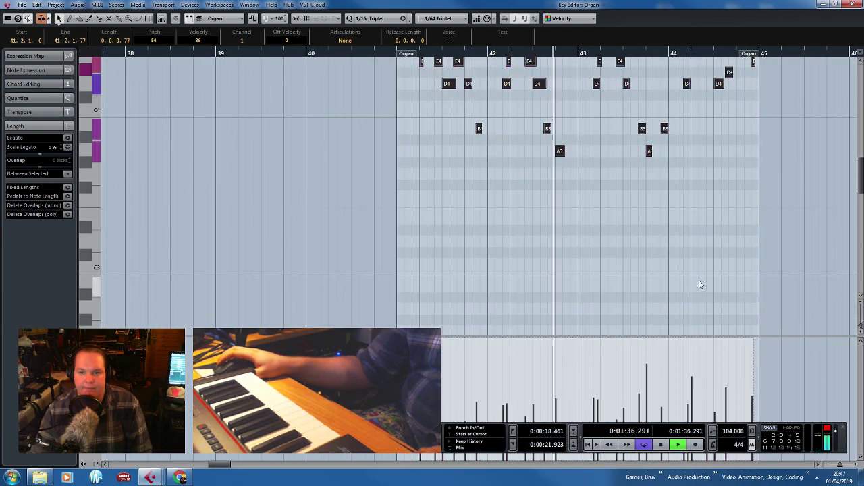
scroll(635, 264, up, 3)
scroll(579, 248, up, 2)
key(ctrl+z)
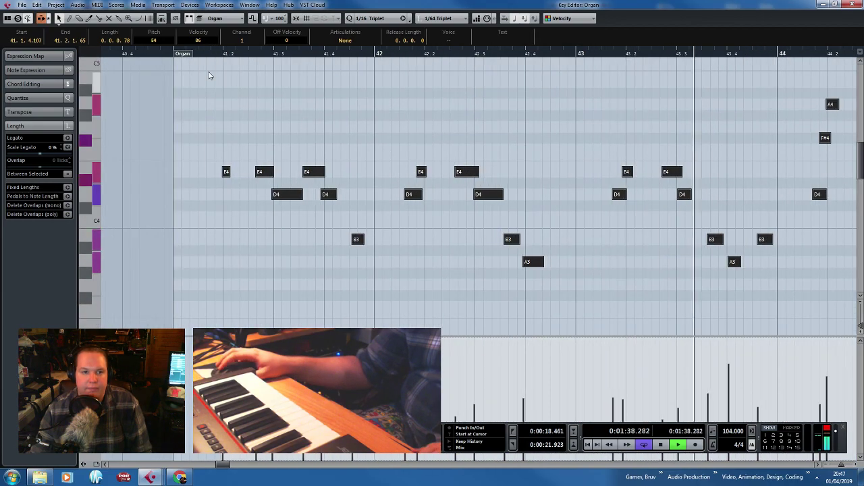
scroll(228, 129, up, 3)
click(380, 144)
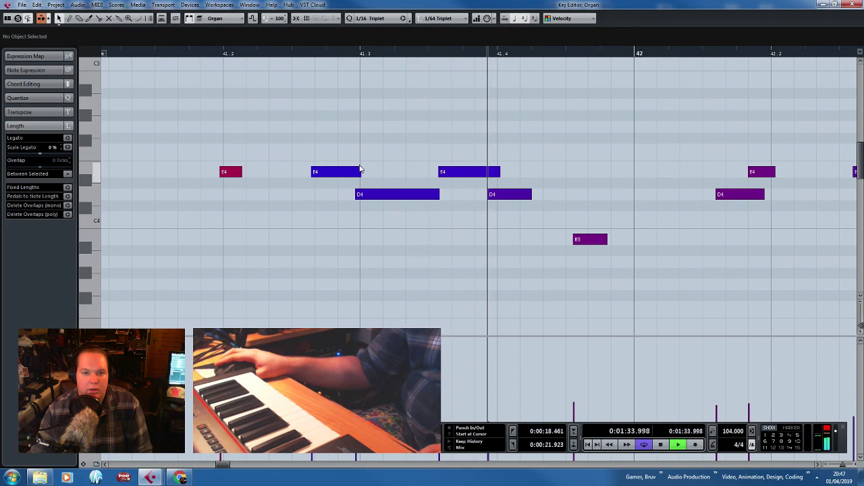
Play the organ part through bars 41 to 44 to check the timing of its notes, then stop playback.
scroll(380, 172, down, 3)
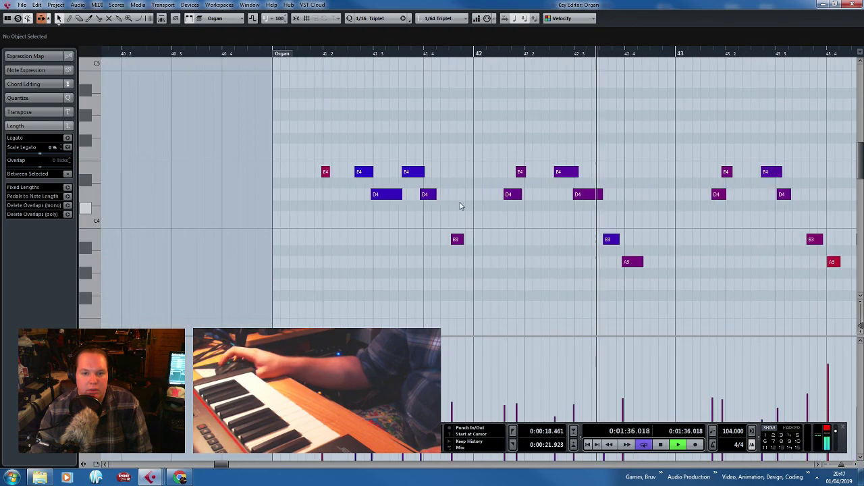
scroll(467, 207, down, 2)
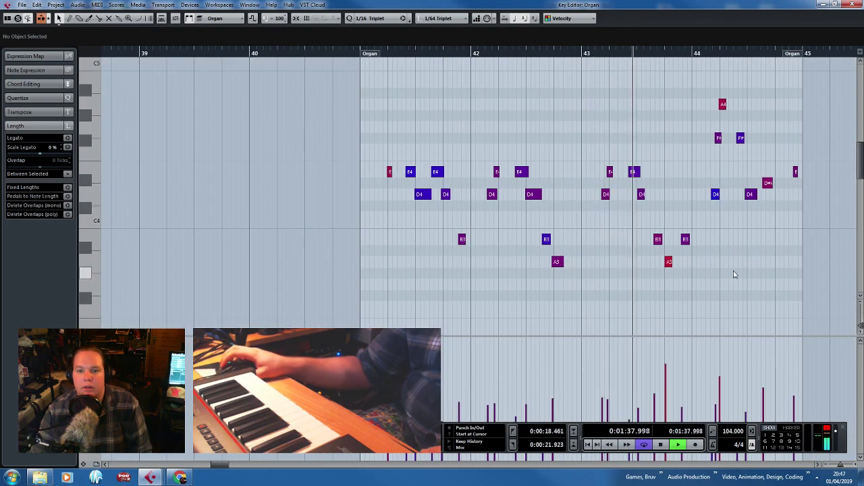
scroll(815, 291, up, 2)
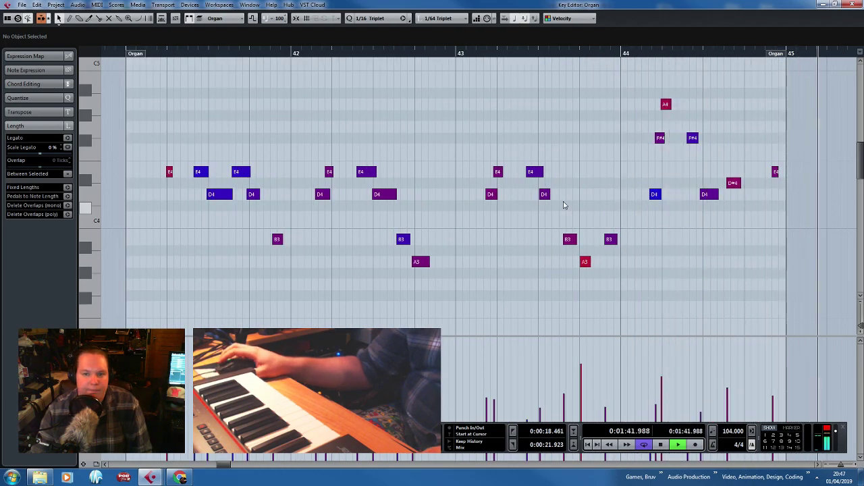
key(space)
Shift the first D4 of bar 41 onto beat 41.3 and the second D4 to 41.4.1.3, then audition the phrase.
scroll(127, 131, left, 3)
scroll(348, 158, up, 2)
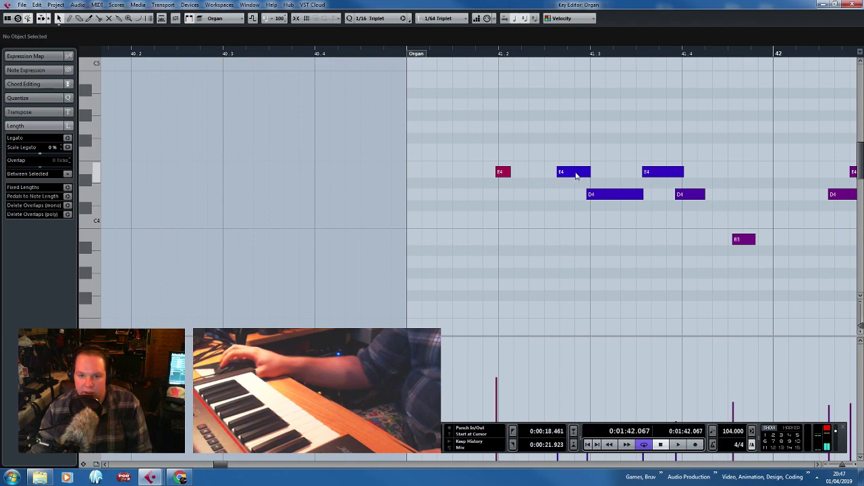
drag(587, 198, 595, 197)
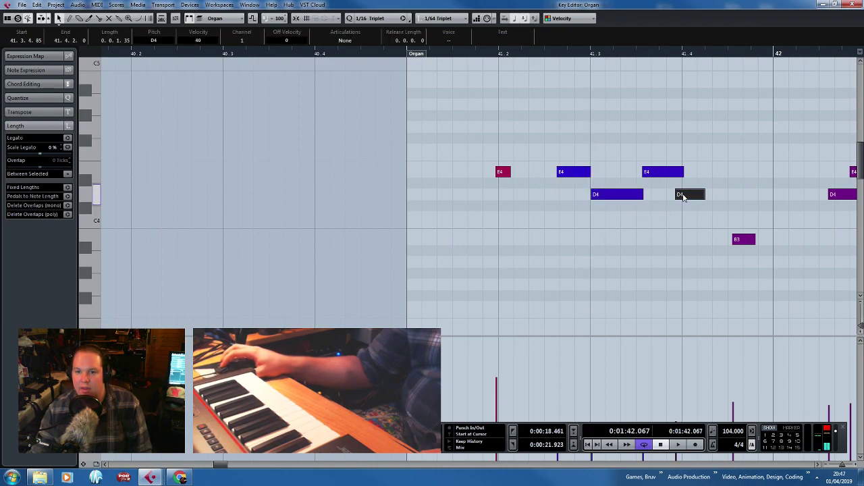
drag(688, 200, 695, 198)
drag(474, 53, 462, 54)
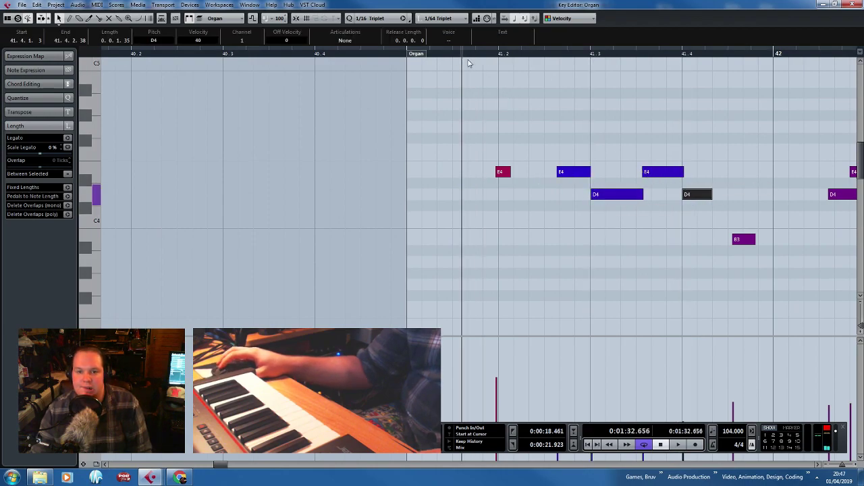
key(space)
key(space)
Shift the opening E4 of bar 41 to 41.2.1.1 and play the phrase on into bar 42.
drag(508, 174, 510, 174)
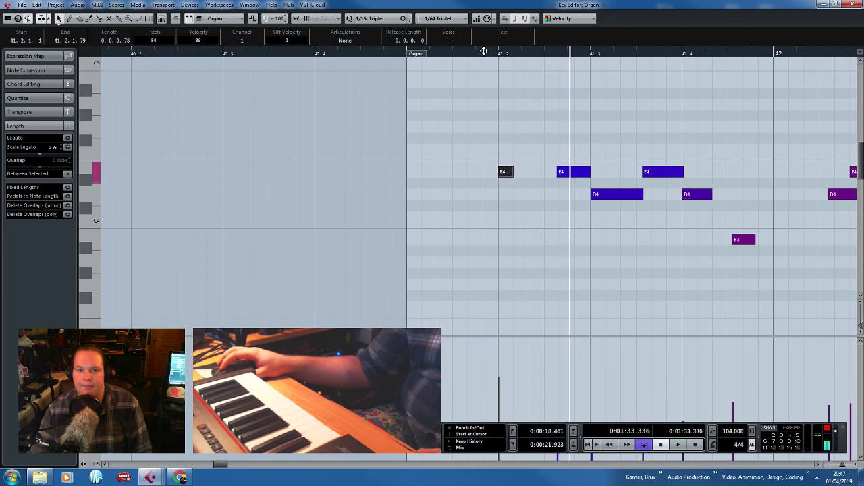
click(488, 53)
key(space)
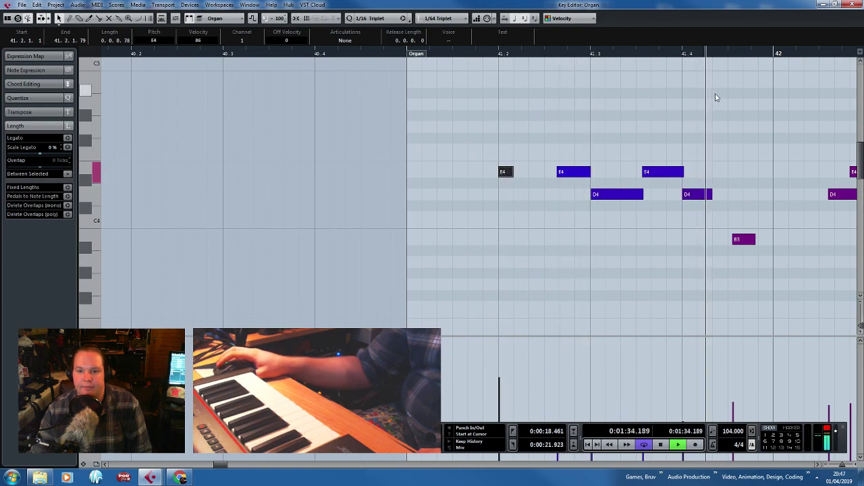
scroll(171, 250, down, 2)
drag(210, 275, 135, 295)
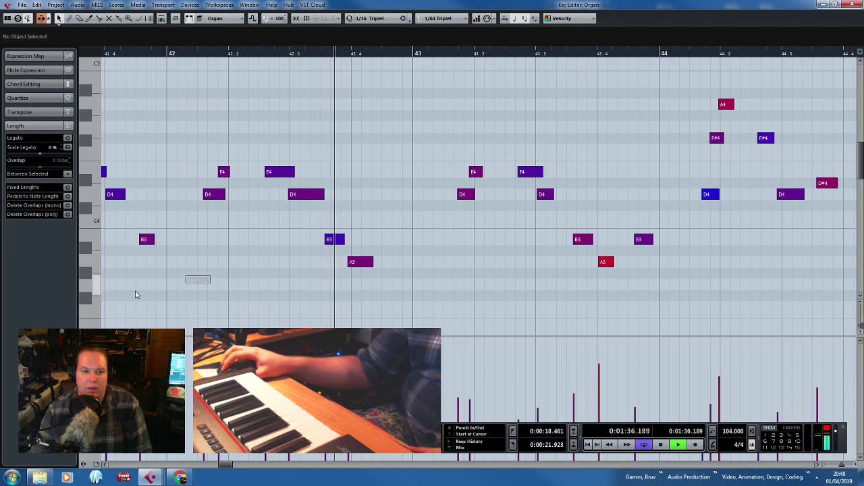
scroll(317, 257, left, 3)
key(space)
Shorten the D4 just before beat 42.2 to about 0.0.1.12, shift the E4 beside it to 42.1.4.98 and play from bar 42.
scroll(324, 254, up, 3)
click(369, 239)
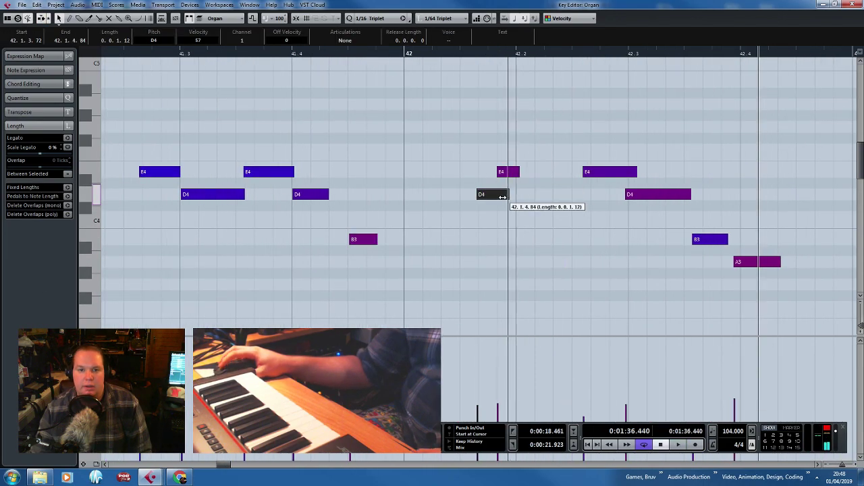
drag(502, 197, 526, 177)
click(447, 53)
key(space)
key(space)
click(463, 53)
key(space)
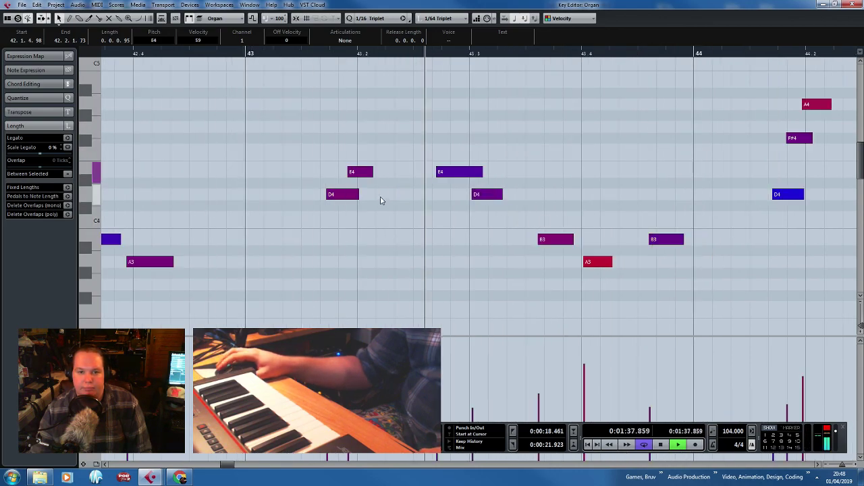
Shift the first E4 of bar 43 onto beat 43.2 and shorten the second E4 to end where the following D4 starts.
drag(366, 173, 376, 174)
drag(479, 176, 468, 176)
scroll(601, 241, down, 3)
click(748, 272)
Extend the D#4 of bar 44 to a length of 0.1.0.34, play bar 44 back and close the Key Editor.
scroll(747, 272, right, 4)
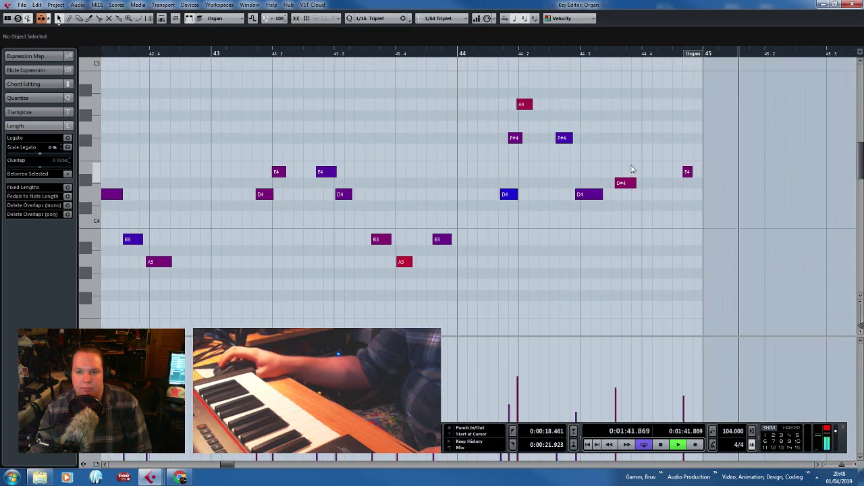
drag(635, 183, 682, 186)
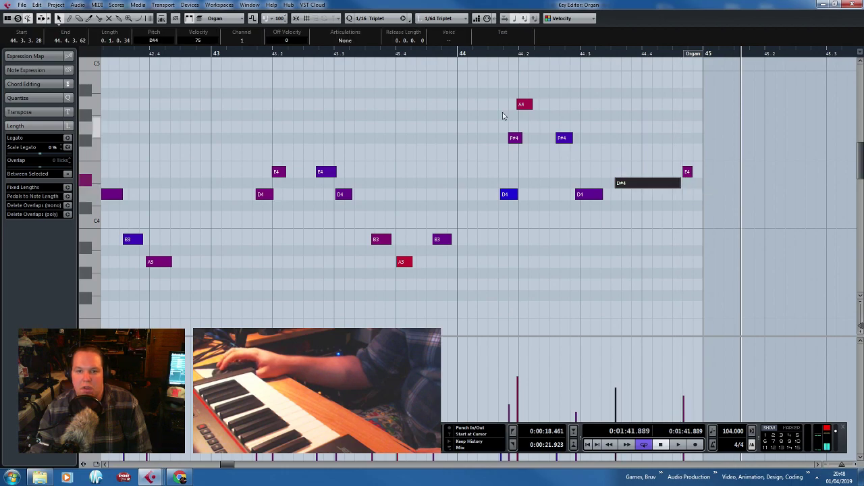
click(487, 59)
key(space)
scroll(530, 182, up, 3)
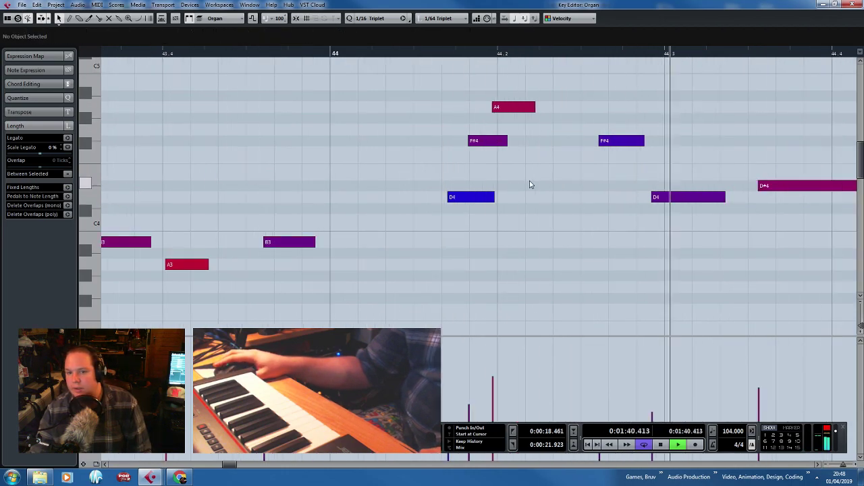
scroll(530, 181, down, 3)
scroll(529, 182, right, 3)
key(space)
key(Return)
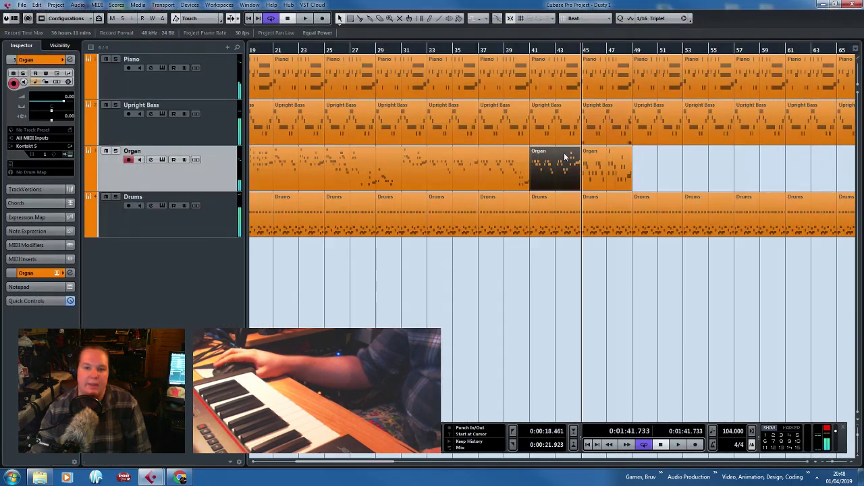
Delete the long recorded organ take that precedes the two edited organ parts.
scroll(565, 158, down, 3)
click(349, 161)
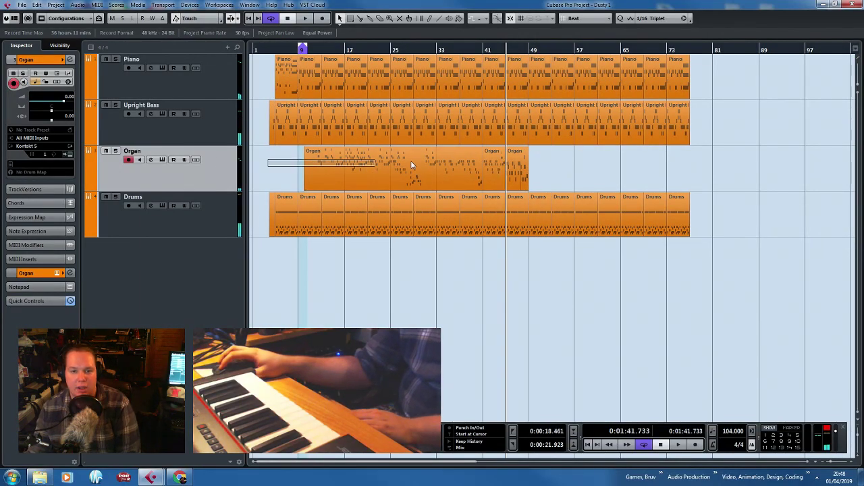
key(Delete)
Move the two edited organ parts together towards the song's beginning so that the first one starts at bar 11.
drag(597, 181, 323, 176)
scroll(338, 247, up, 5)
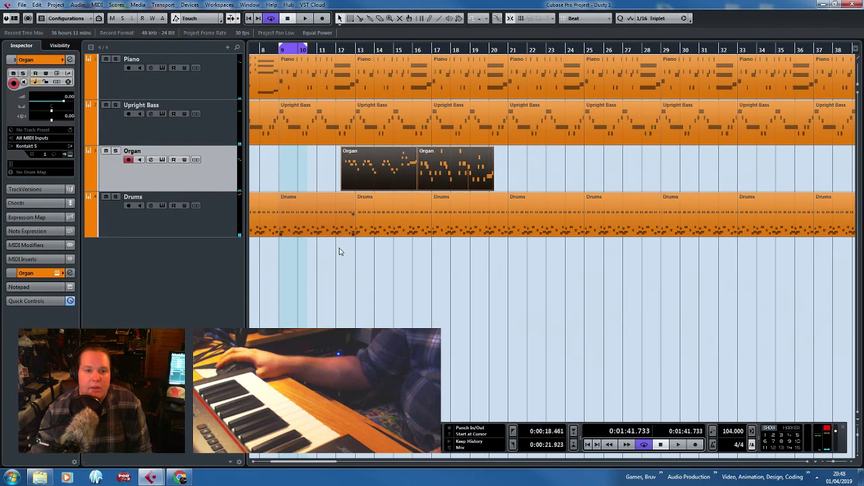
scroll(395, 220, down, 5)
drag(428, 305, 138, 297)
drag(395, 164, 608, 176)
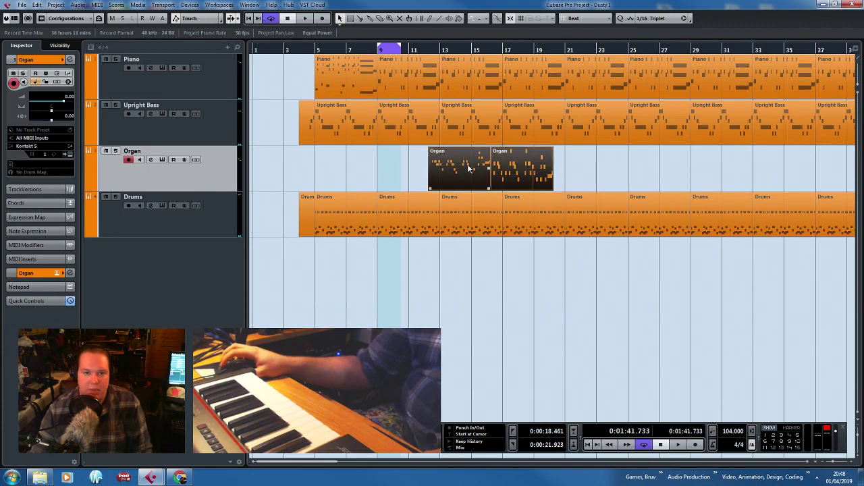
drag(475, 170, 451, 176)
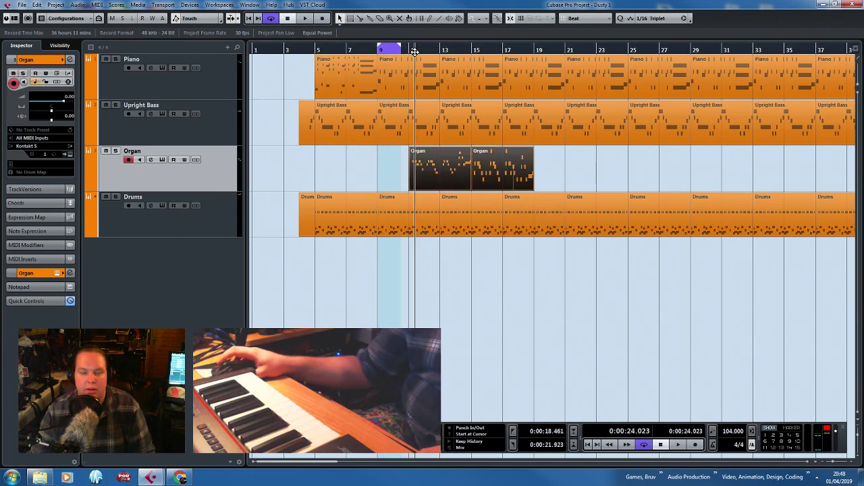
Play the two organ parts from bar 11 against the piano, bass and drums to check their placement.
scroll(412, 177, up, 4)
key(space)
click(390, 159)
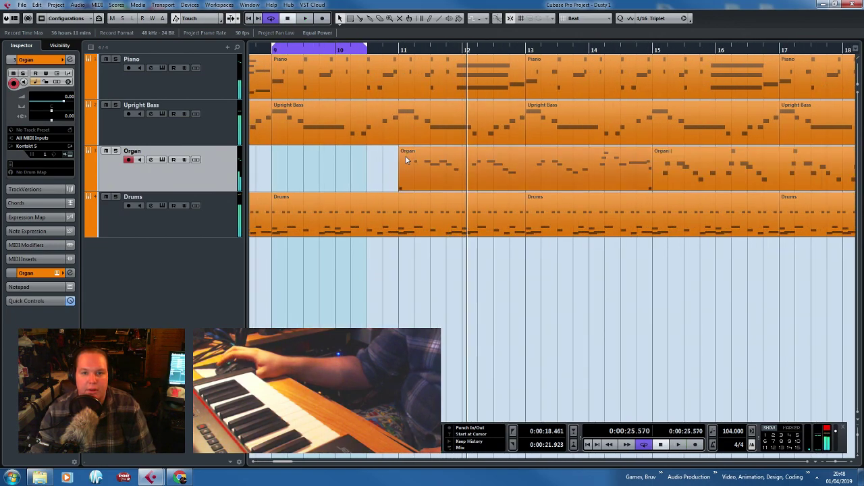
click(407, 155)
click(401, 50)
key(space)
scroll(395, 119, down, 2)
Move both organ parts together so that they start at bars 13 and 17.
drag(355, 164, 690, 165)
key(space)
drag(452, 170, 519, 168)
click(426, 178)
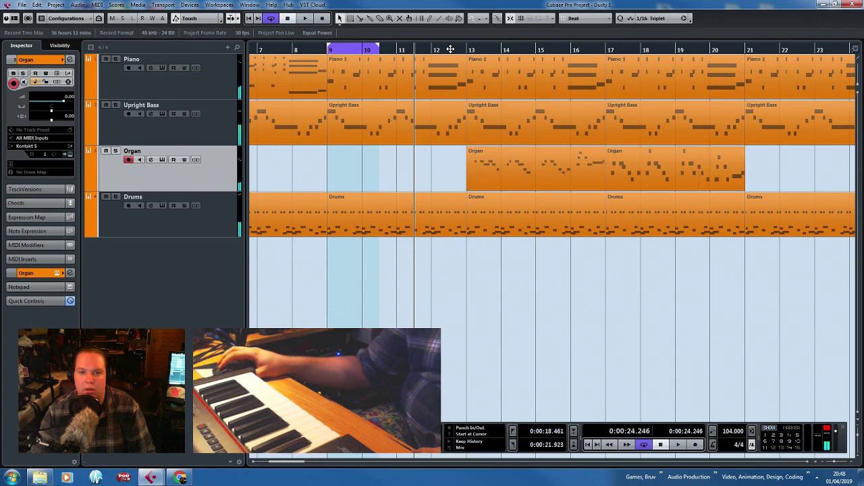
Move the first organ part from bar 13 to bar 5 and play the arrangement around it.
scroll(414, 152, down, 2)
drag(318, 50, 410, 138)
drag(655, 166, 291, 173)
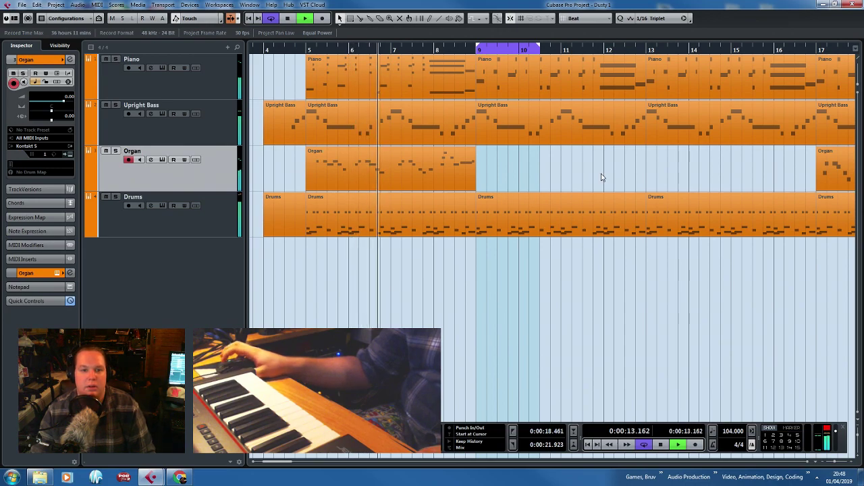
Delete all the piano, bass and drum parts from bar 21 onward.
scroll(564, 119, down, 2)
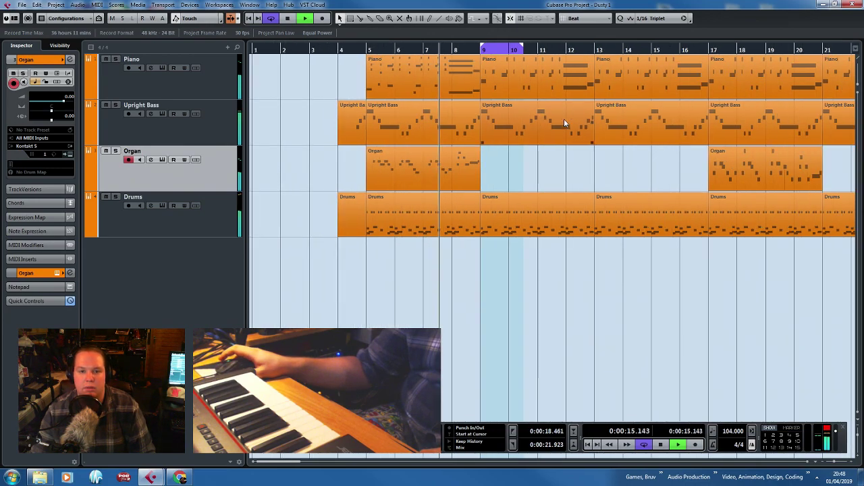
scroll(528, 226, down, 4)
scroll(579, 272, down, 3)
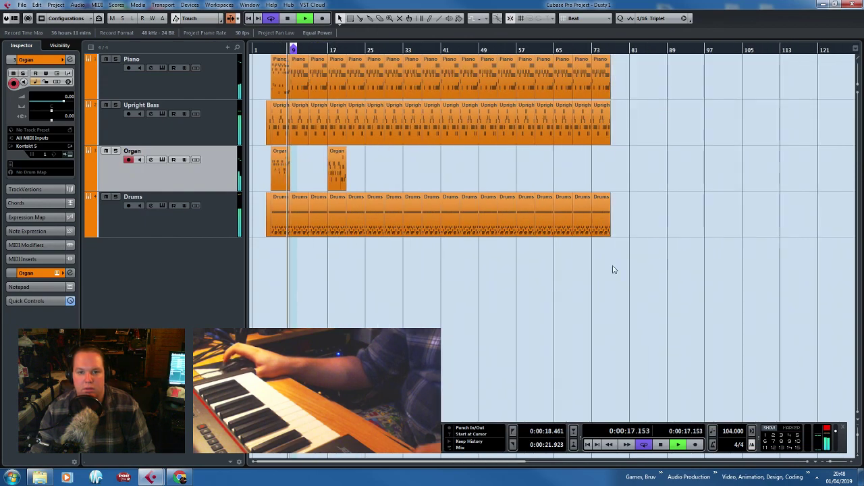
drag(694, 249, 361, 5)
key(Delete)
Duplicate the organ part of bars 5 to 8 so that the copy starts at bar 9.
scroll(271, 146, up, 4)
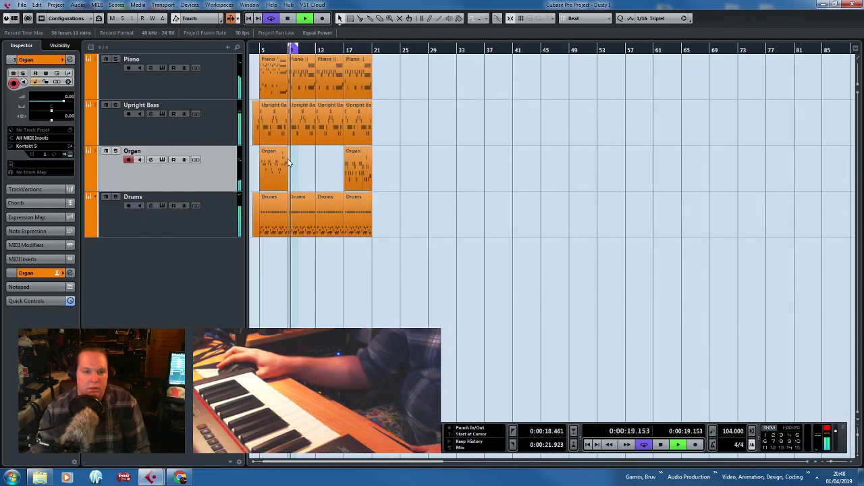
click(290, 164)
key(ctrl+d)
Replace the piano part at bar 9 with a duplicate of the piano part from bar 5.
click(337, 80)
key(Delete)
click(320, 81)
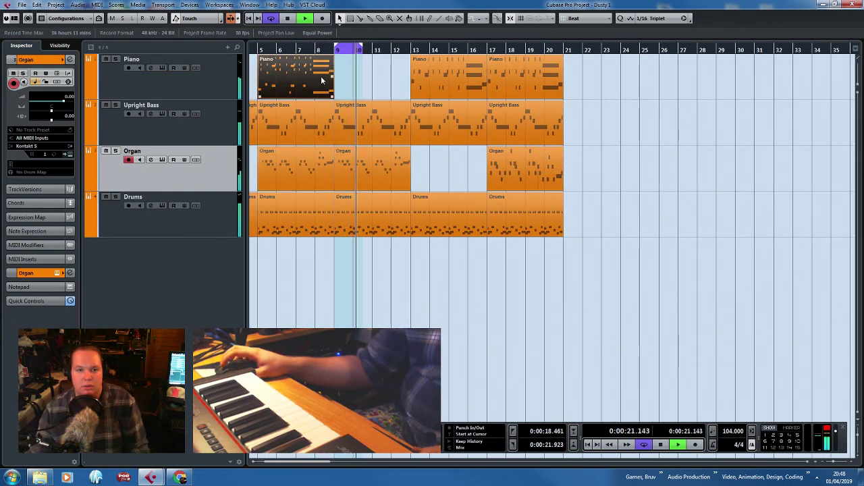
key(ctrl+d)
click(407, 252)
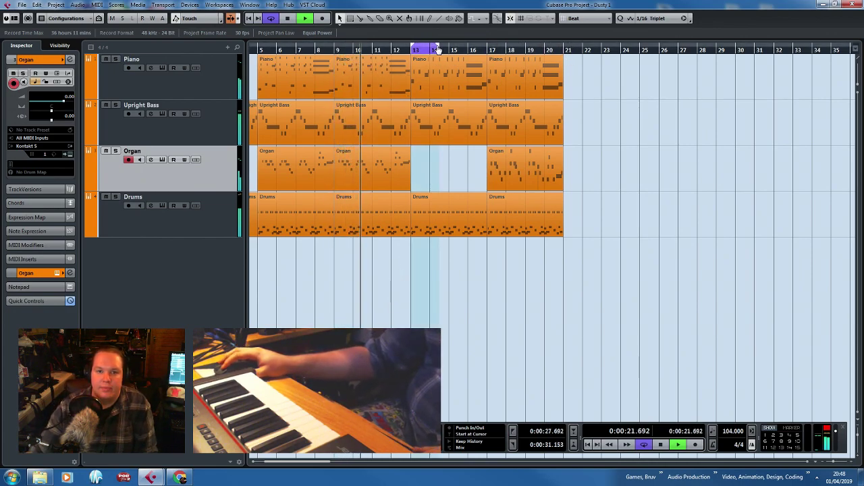
Set the cycle range from bar 5 to bar 21, and move the bar 17 organ part to bar 13 with a duplicate at bar 17.
drag(415, 48, 564, 47)
drag(412, 48, 258, 63)
drag(519, 160, 442, 160)
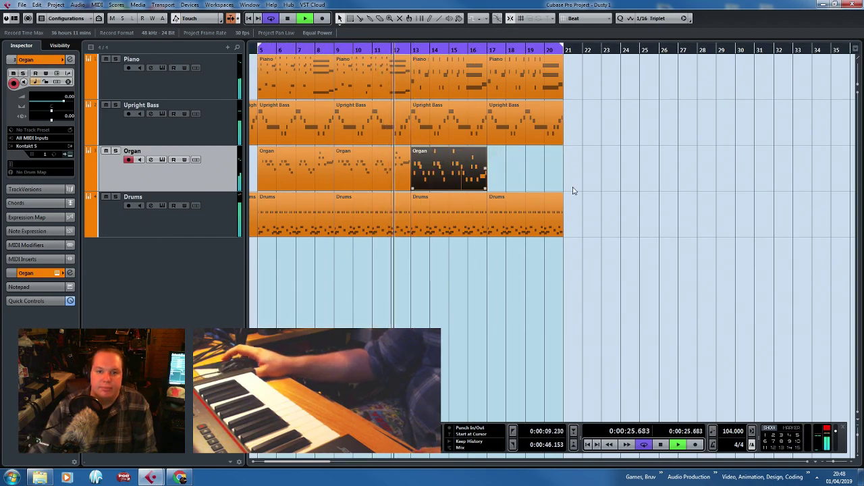
key(ctrl+d)
click(664, 189)
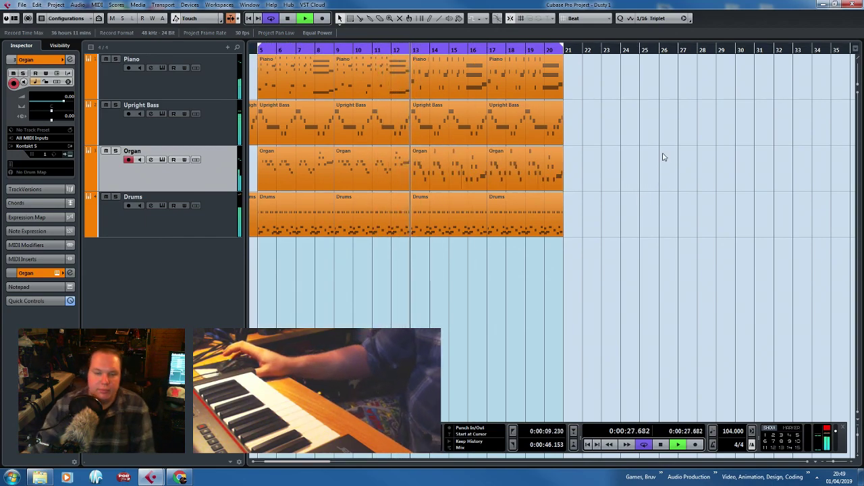
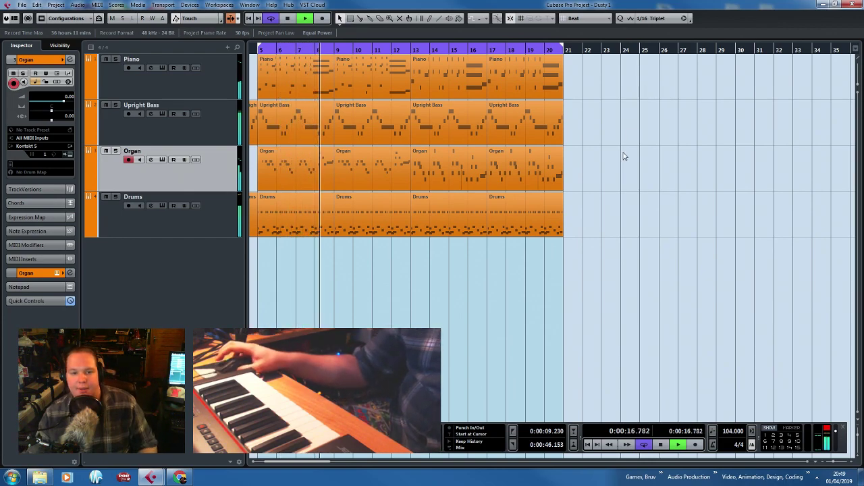
Copy the bar 17 piano, bass, organ and drum parts to bar 29.
drag(453, 276, 428, 216)
scroll(461, 278, down, 3)
scroll(456, 279, up, 4)
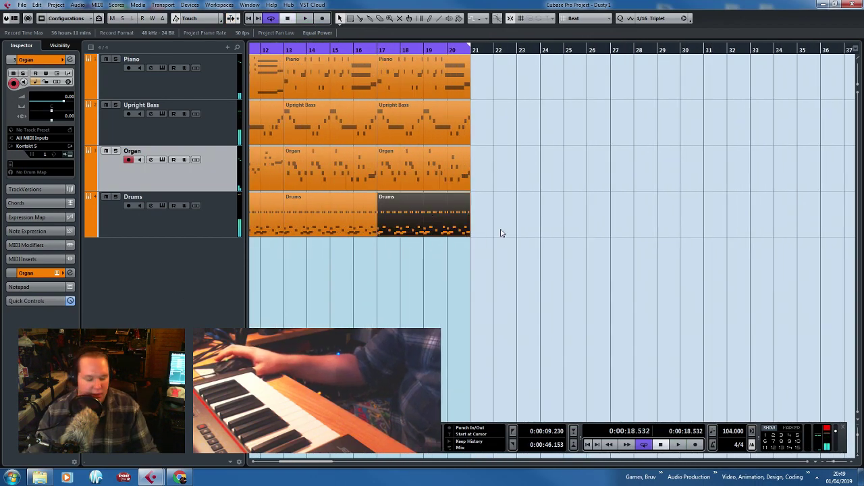
drag(527, 299, 581, 132)
key(ctrl+d)
scroll(488, 311, down, 3)
click(654, 195)
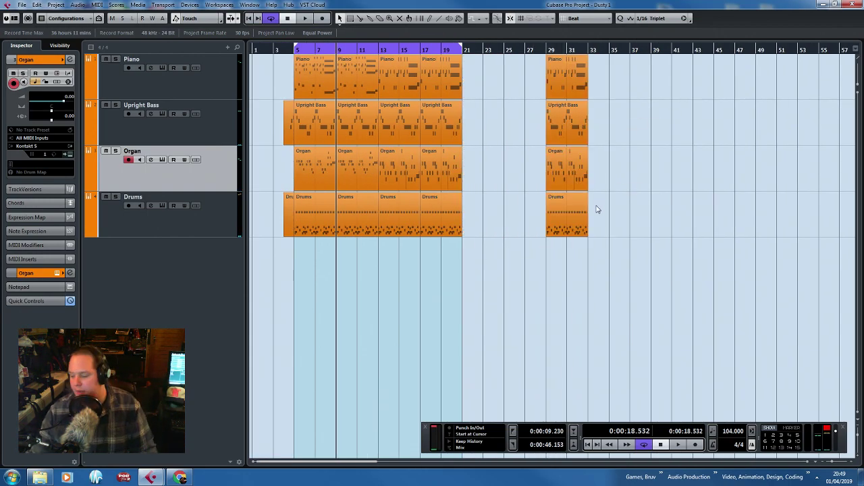
Open the bar 29 drum part in the Key Editor and delete every note beyond the opening hits around beats 1 and 2.
scroll(523, 299, up, 4)
scroll(688, 250, right, 5)
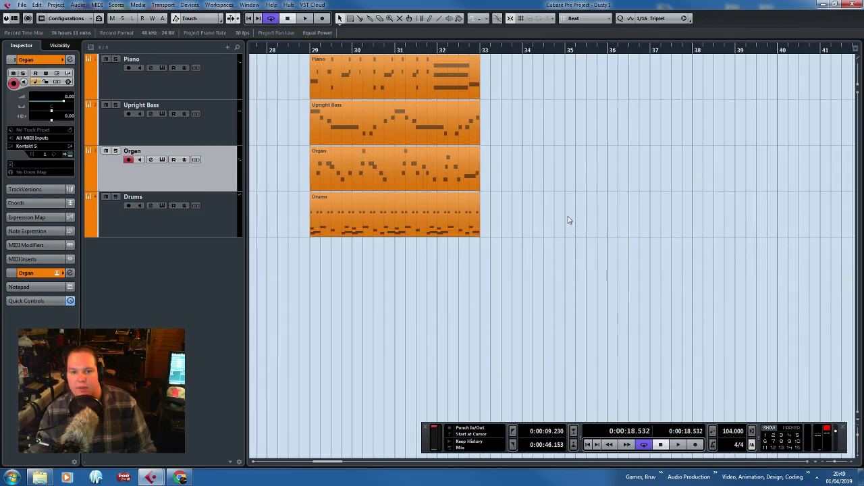
double_click(428, 213)
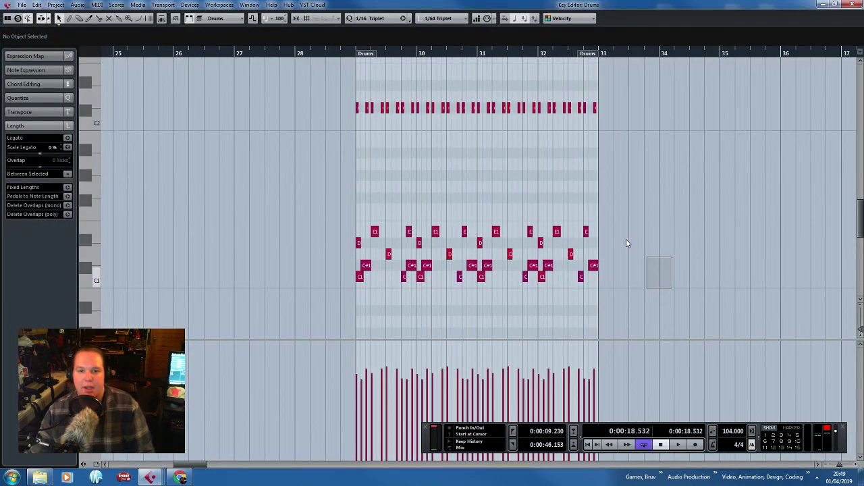
drag(626, 243, 382, 87)
key(Delete)
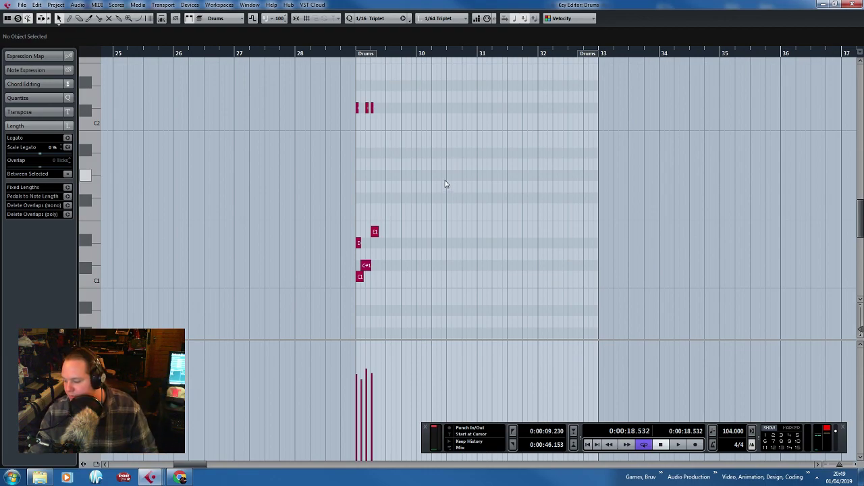
Rework the opening drum hits of bar 29: lengthen the first C#2, delete the C#1, shorten the C1 and raise the D#1 to E1.
scroll(394, 221, up, 4)
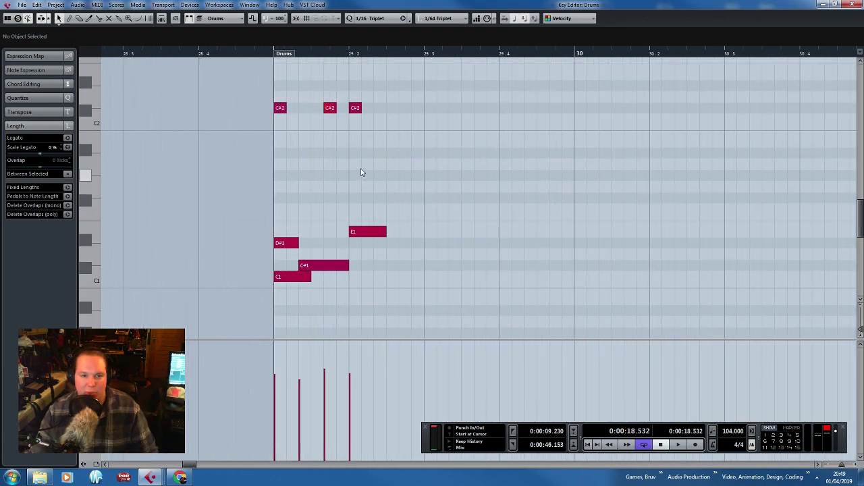
click(280, 108)
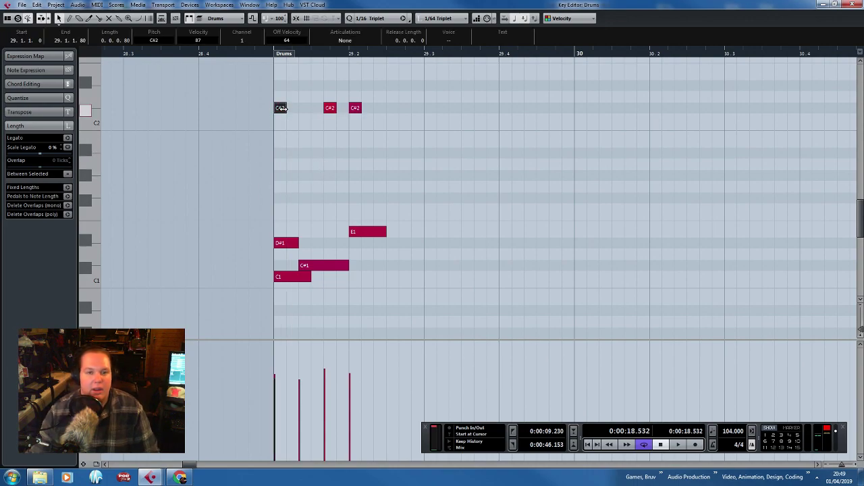
drag(282, 108, 298, 112)
scroll(307, 153, up, 3)
click(339, 265)
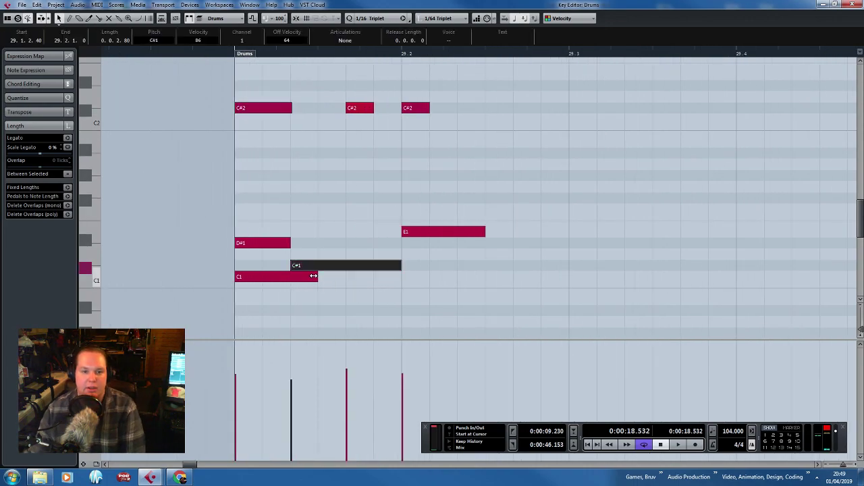
key(Delete)
drag(316, 276, 299, 275)
mouse_move(279, 243)
mouse_down()
mouse_move(282, 209)
mouse_move(282, 232)
mouse_up()
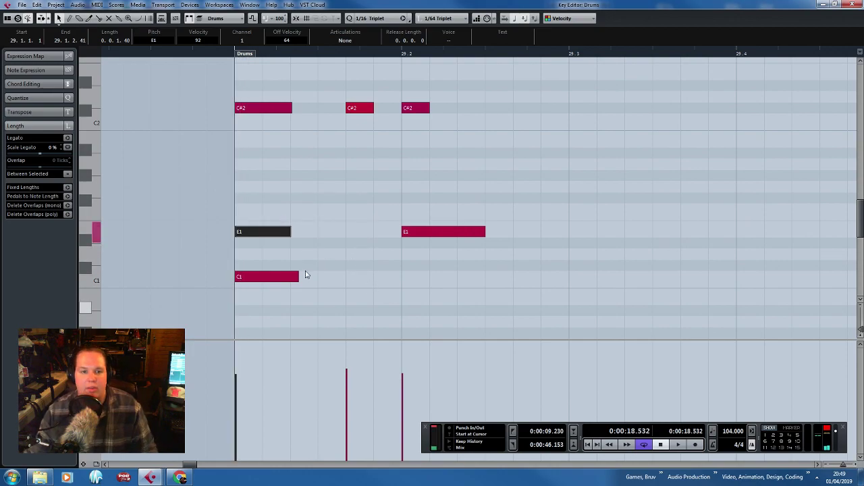
Build a drum hit of C1, A1 and D#2 at 29.3, reusing the E1 and C#2 notes from 29.2.
scroll(371, 229, down, 2)
drag(420, 232, 518, 277)
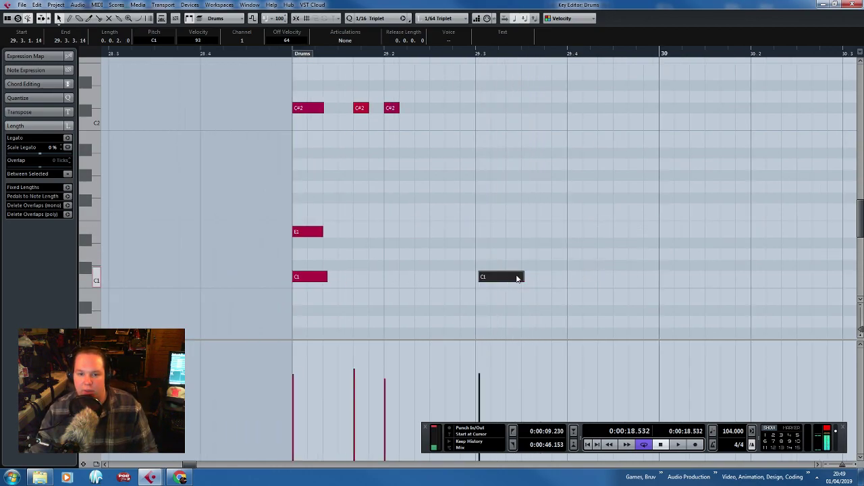
drag(506, 221, 485, 164)
click(517, 276)
click(391, 109)
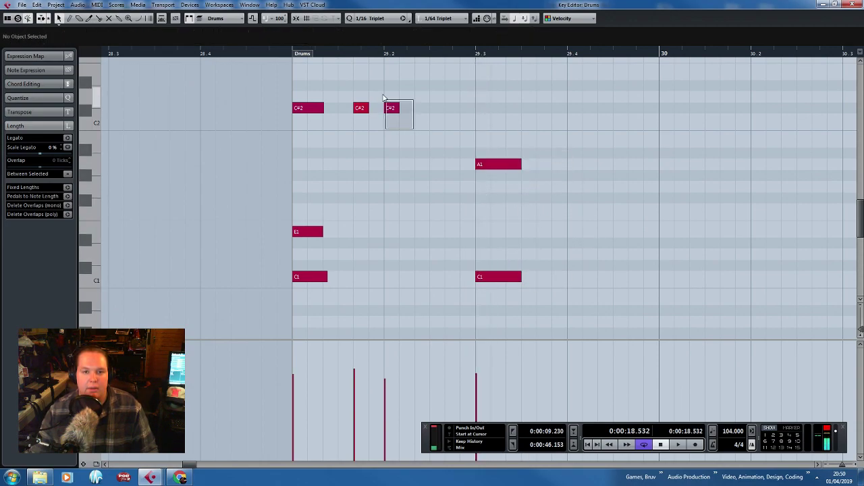
drag(391, 109, 487, 93)
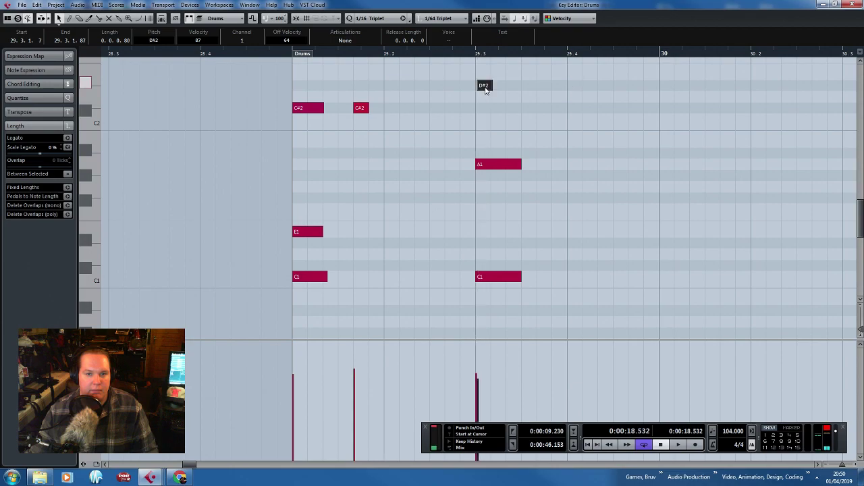
Move the short C#2 note to E2 at the start of bar 29, delete the long C#2 and play from bar 29.
drag(361, 107, 303, 75)
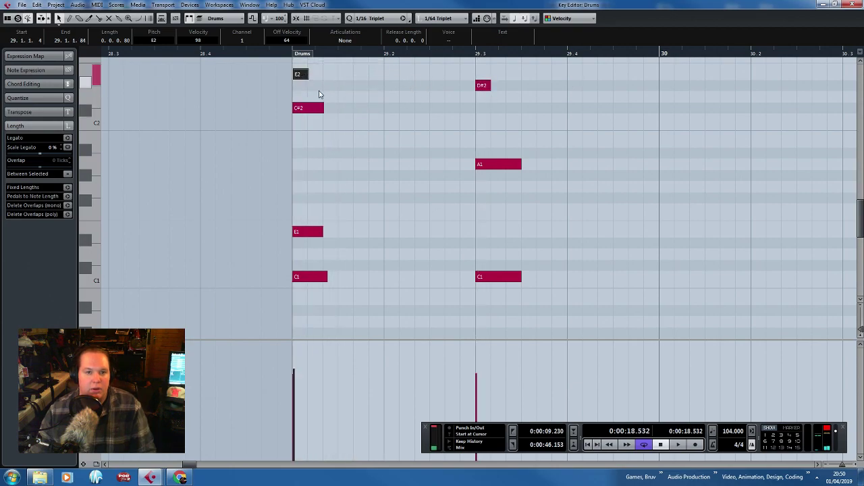
click(319, 107)
key(Delete)
click(288, 55)
key(space)
scroll(396, 214, down, 3)
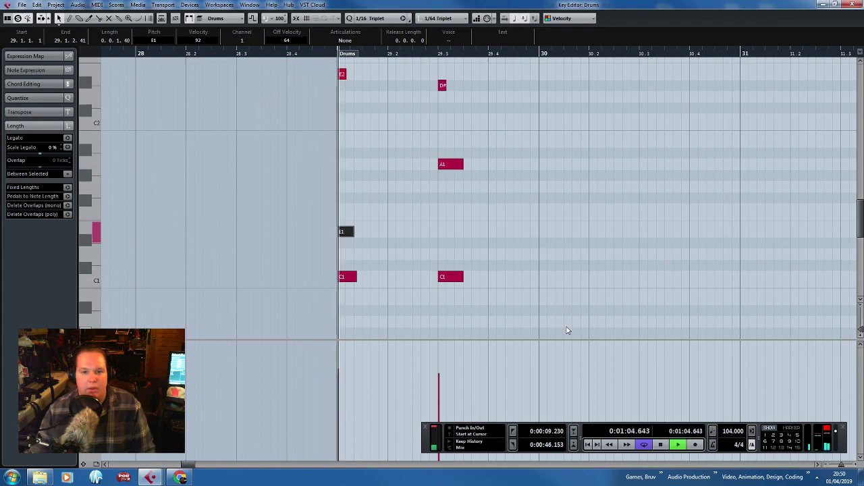
Move the C1, A1 and D#2 hit from 29.3 to the start of bar 31 and play it back.
drag(560, 318, 439, 66)
scroll(441, 67, down, 2)
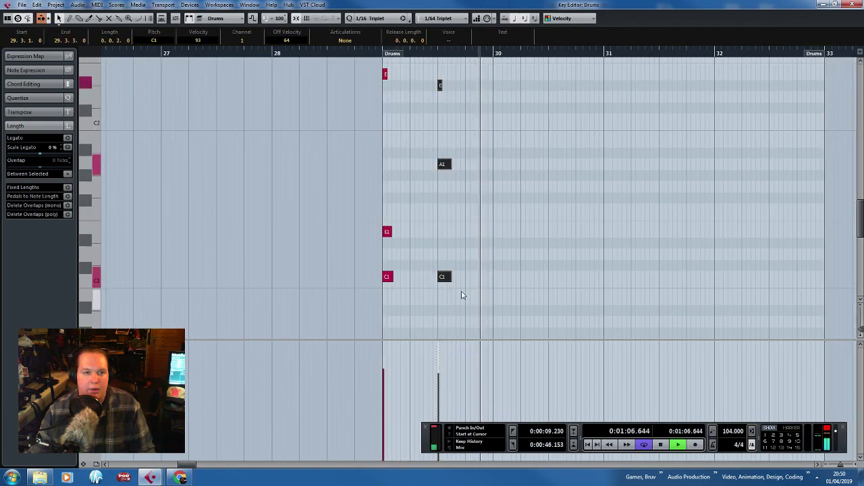
key(space)
drag(593, 276, 626, 261)
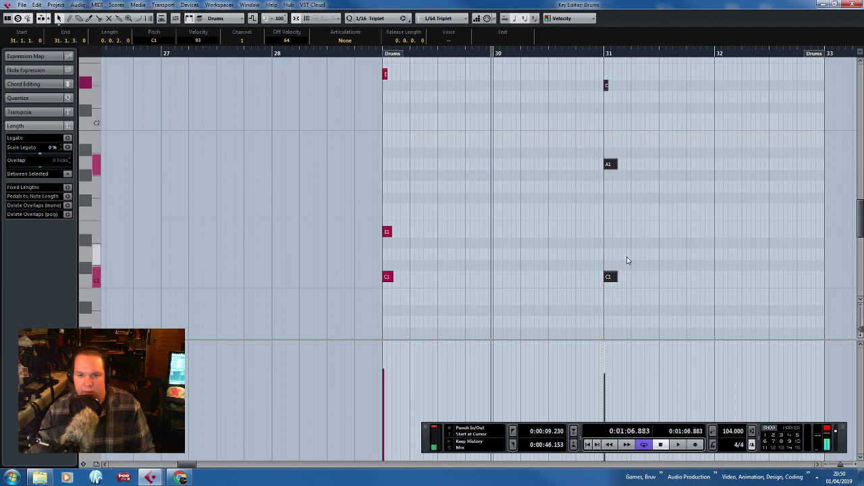
click(609, 165)
key(space)
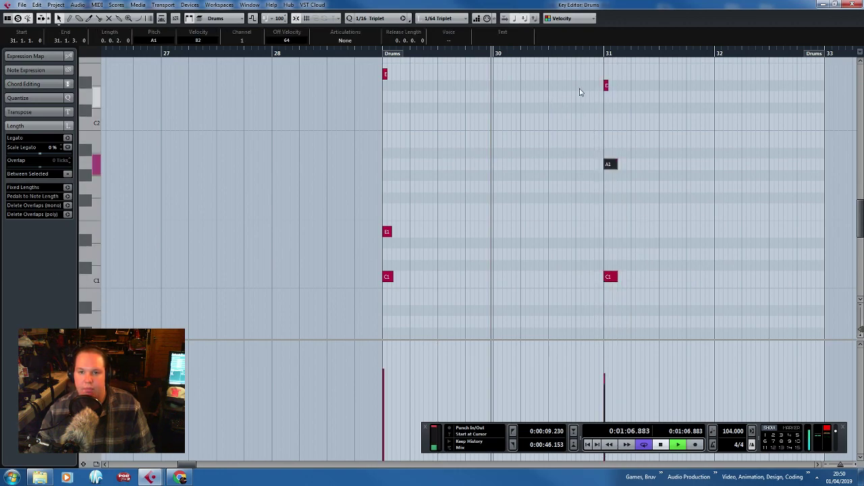
scroll(657, 250, up, 1)
scroll(650, 270, down, 5)
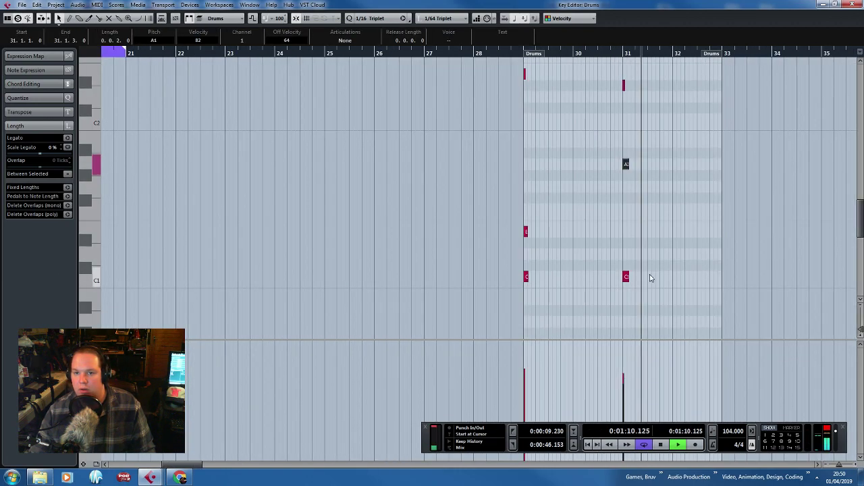
key(space)
Extend the drum part to bar 37 and copy the bar 31 hit to bar 33, shortening the copied C1 slightly.
drag(713, 54, 778, 68)
drag(610, 80, 475, 273)
scroll(536, 287, up, 2)
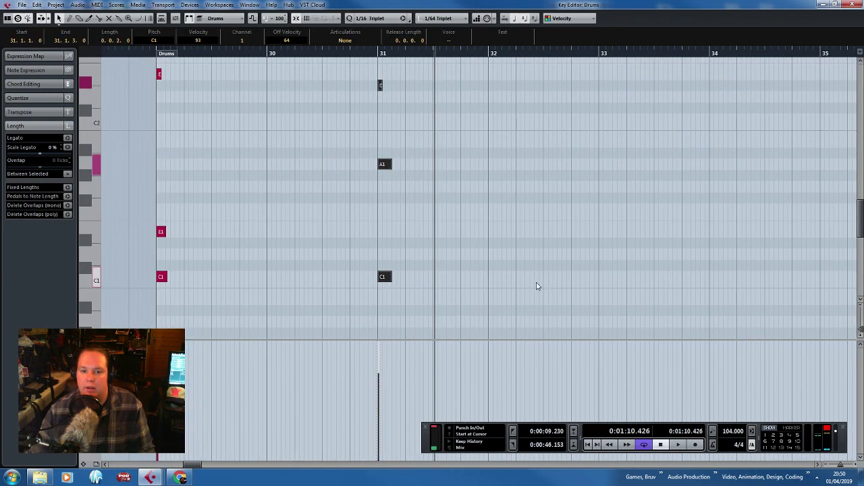
drag(399, 283, 620, 278)
click(616, 280)
click(606, 277)
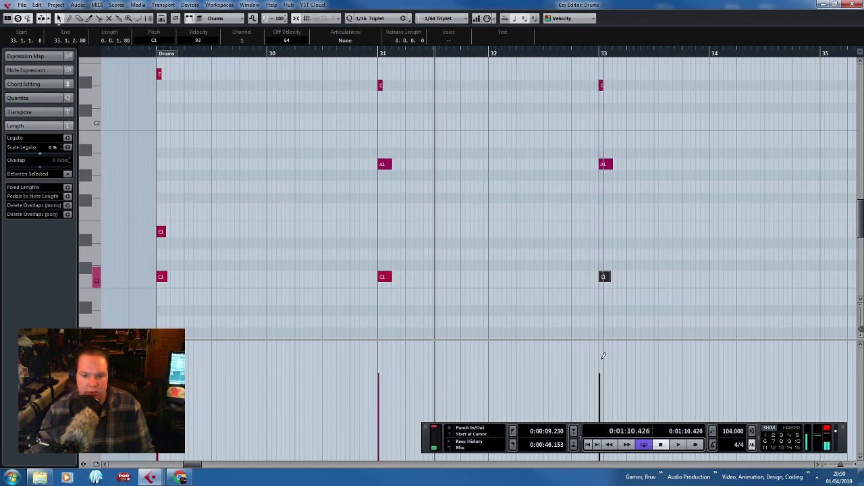
In the bar 33 drum hit, raise the D#2 note and lower the A1 note to G1, and play the result.
scroll(604, 355, up, 2)
click(569, 164)
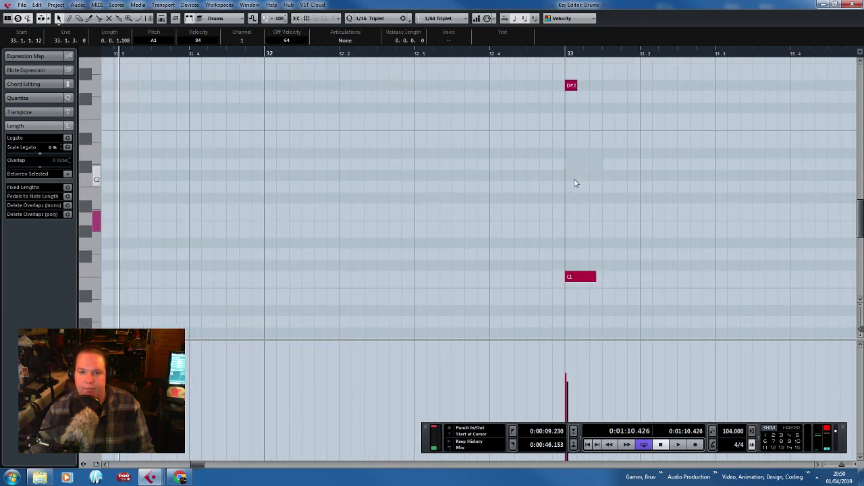
scroll(567, 223, up, 5)
drag(571, 229, 571, 223)
scroll(564, 189, down, 5)
drag(581, 169, 581, 191)
scroll(533, 201, down, 4)
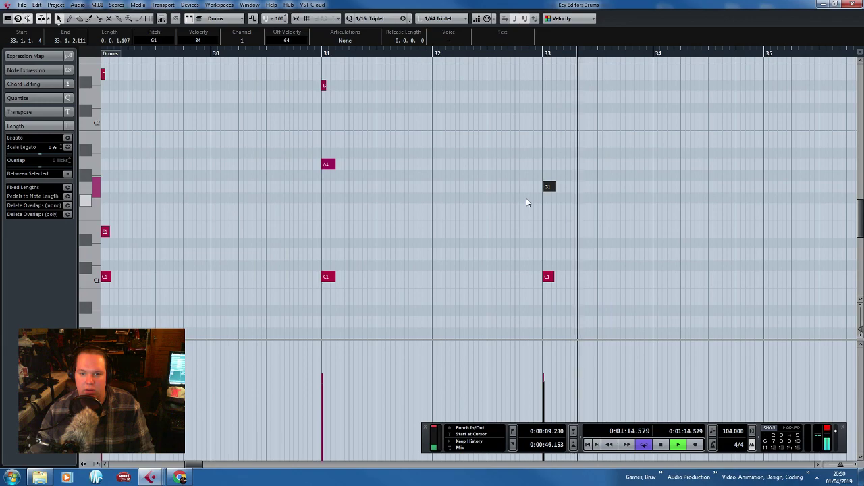
scroll(533, 200, down, 2)
scroll(194, 149, up, 2)
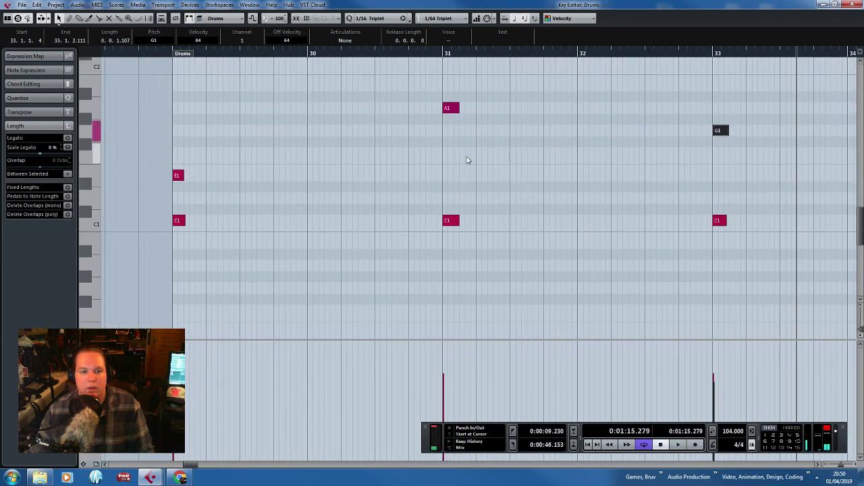
Duplicate the whole bar 33 drum hit and place the copy at the start of bar 35.
scroll(467, 160, down, 2)
drag(609, 261, 560, 43)
scroll(648, 202, down, 3)
scroll(629, 216, up, 2)
key(ctrl+d)
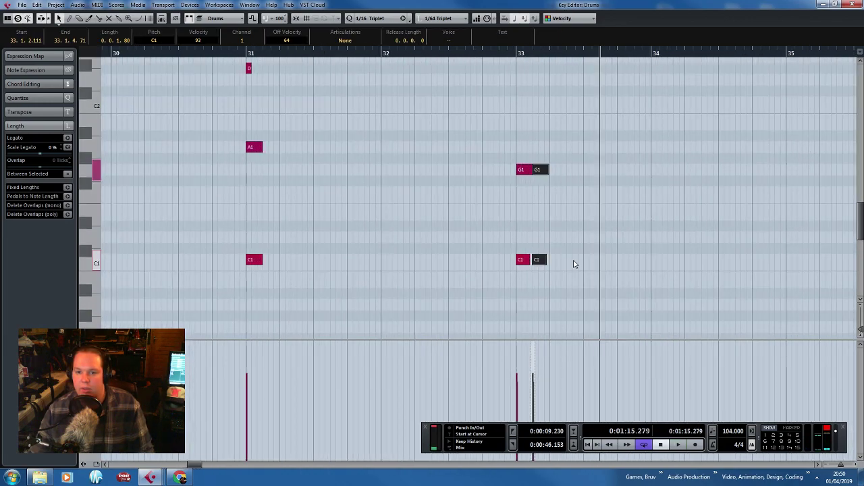
scroll(560, 266, down, 2)
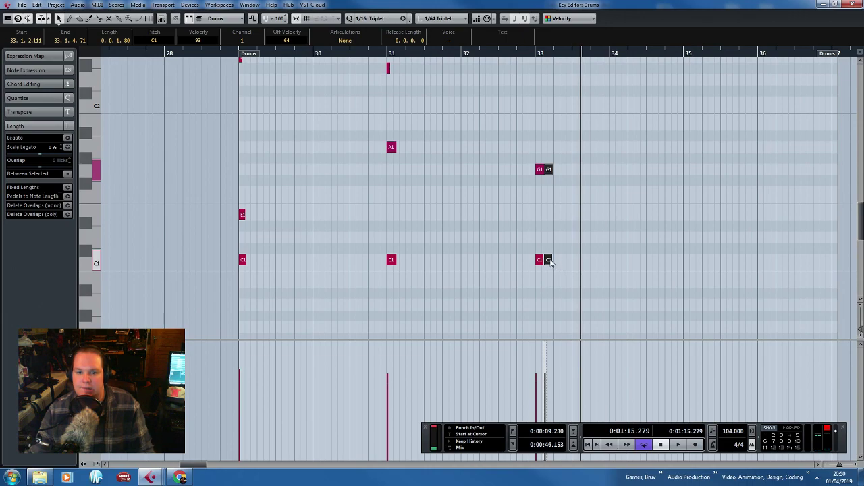
drag(550, 262, 689, 263)
Lower the G1 note at bar 35 to E1, play the hit and close the drum part's editor.
scroll(689, 203, up, 2)
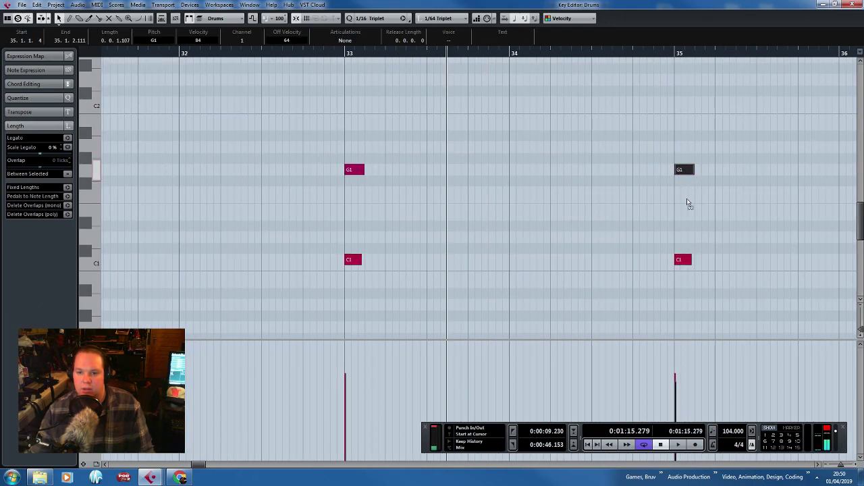
click(677, 98)
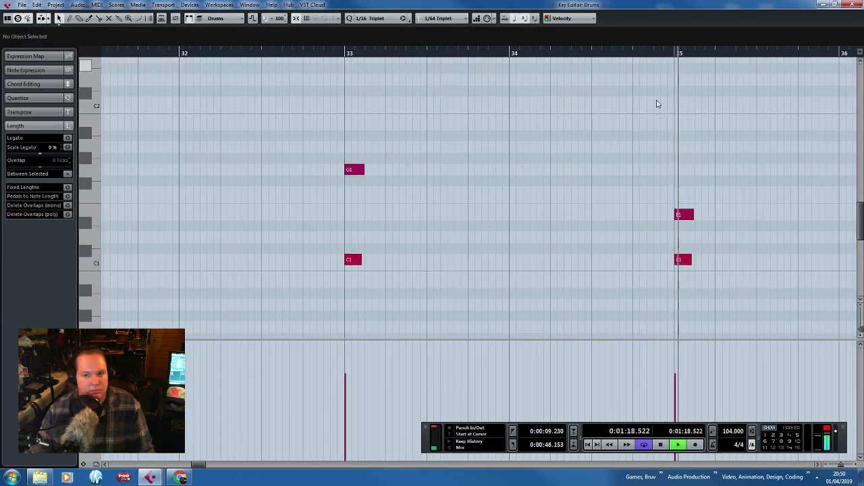
scroll(629, 146, down, 2)
scroll(692, 220, up, 2)
click(852, 5)
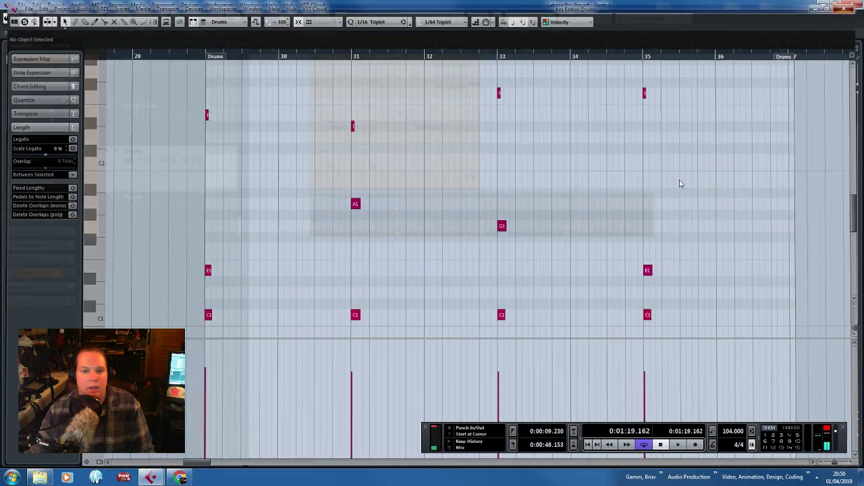
Move the bar 29 organ part farther along its track, clear of the extended drum part.
scroll(439, 216, down, 2)
click(343, 147)
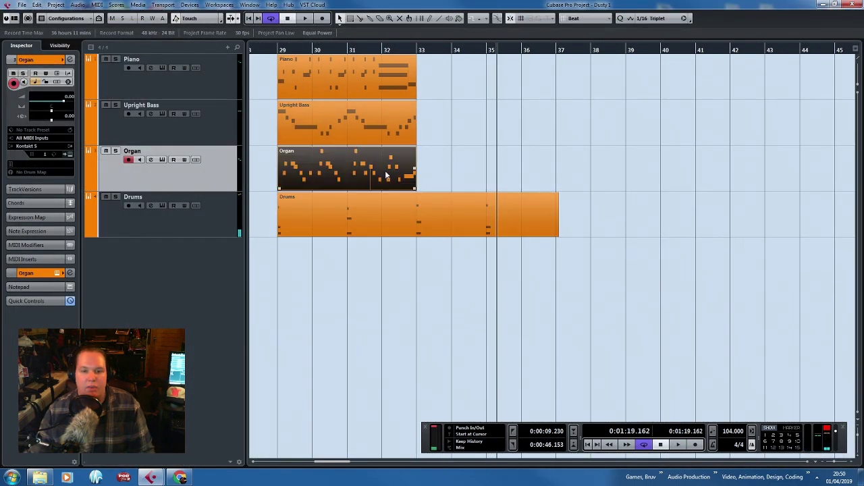
drag(385, 170, 733, 170)
Open the bar 29 upright bass part, extend it beyond bar 42 and delete all notes except the first two.
click(323, 120)
double_click(323, 120)
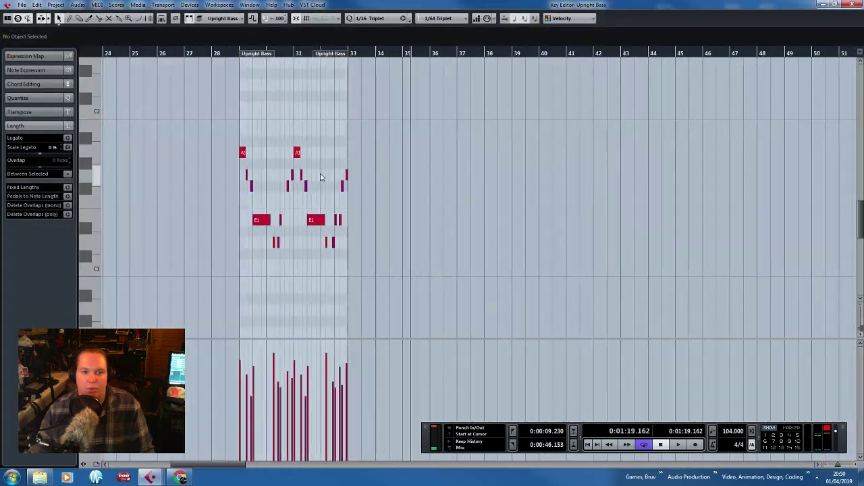
scroll(336, 152, down, 2)
scroll(231, 216, up, 2)
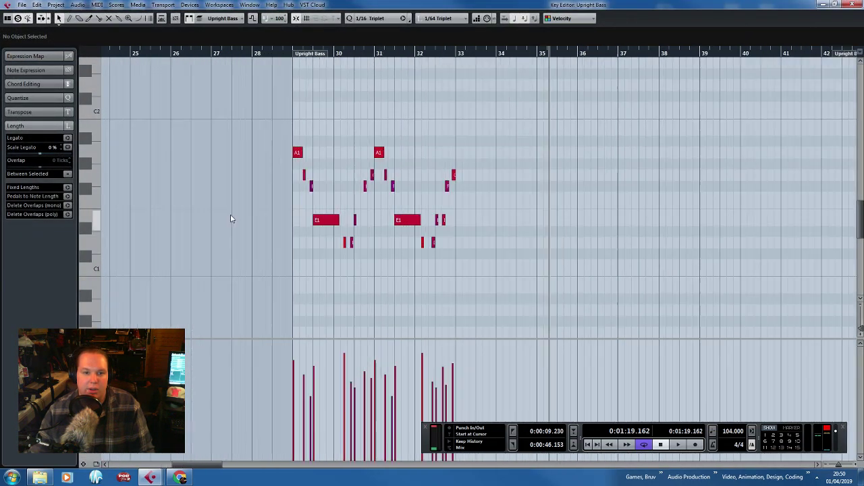
scroll(656, 293, up, 2)
drag(662, 289, 232, 91)
key(Delete)
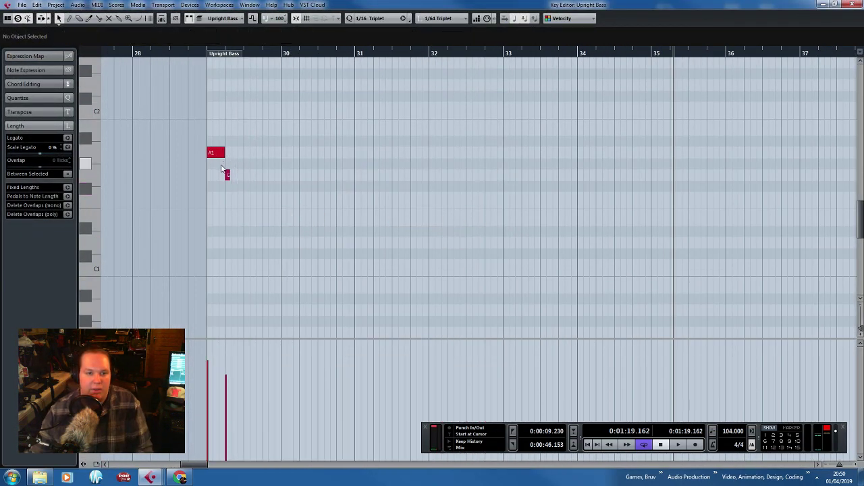
Lower the bar 29 A1 bass note to E1, remove the note behind it and play from bar 29.
scroll(221, 169, up, 1)
drag(214, 153, 220, 214)
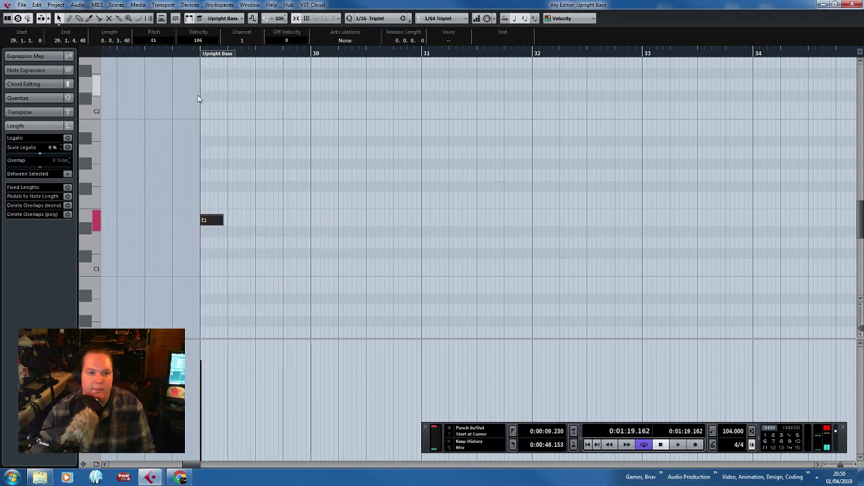
scroll(198, 99, up, 2)
click(197, 54)
key(space)
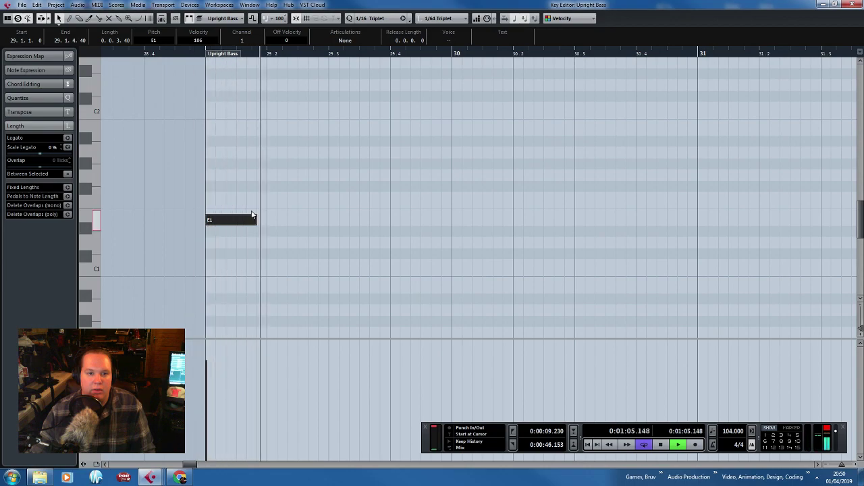
Shorten the bar 29 E1 note to 0.0.1.20 and play it back.
drag(252, 214, 222, 220)
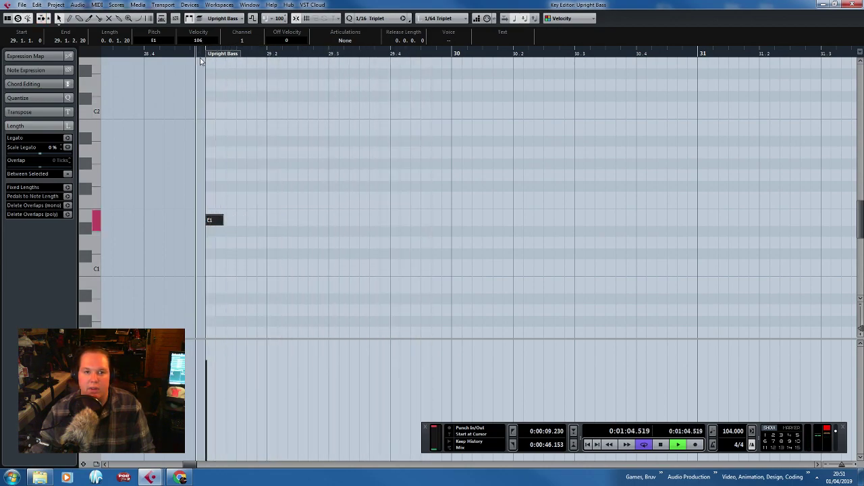
drag(404, 175, 183, 273)
key(space)
Duplicate the E1 note and place the copy at the start of bar 31 on G1.
scroll(255, 245, down, 2)
key(ctrl+d)
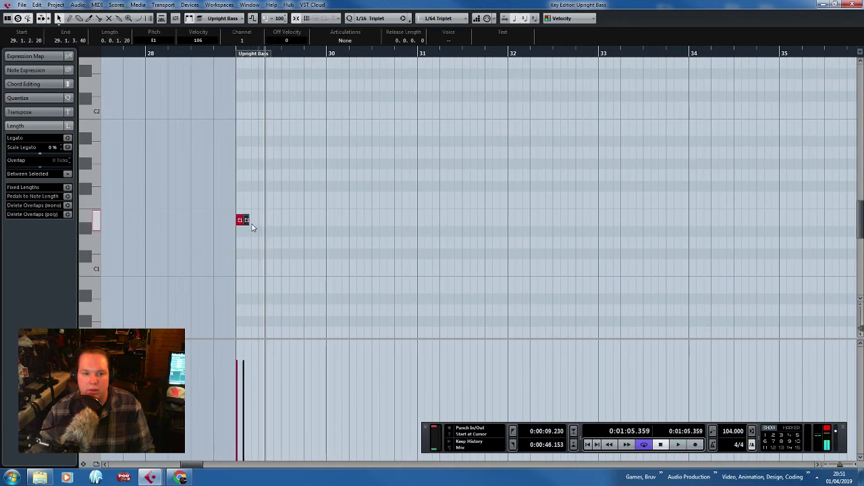
scroll(251, 227, up, 1)
drag(245, 220, 505, 177)
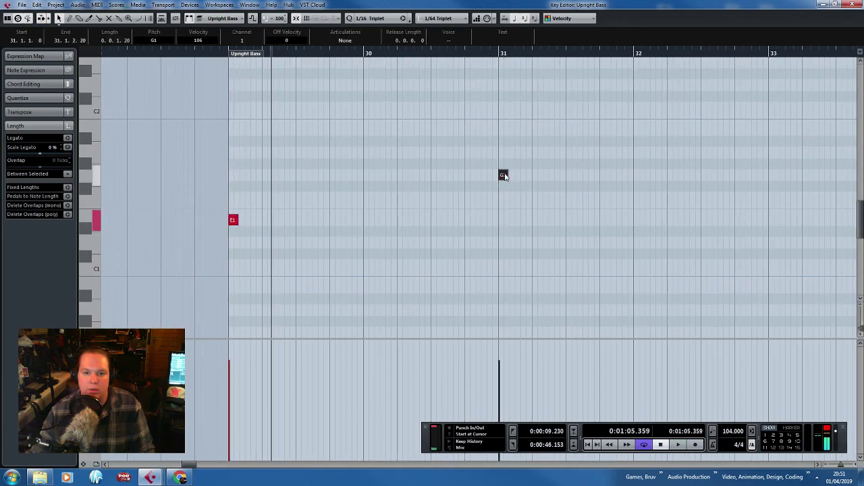
Duplicate the note twice more, placing the copies on A1 at bar 32 and B1 at bar 33.
key(ctrl+d)
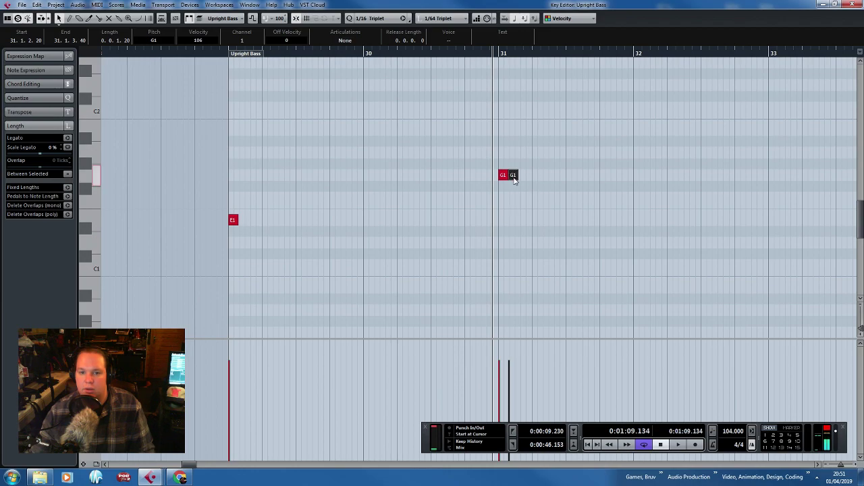
mouse_move(644, 143)
mouse_down()
mouse_move(646, 131)
mouse_move(634, 133)
mouse_move(640, 154)
mouse_up()
key(ctrl+d)
scroll(689, 162, up, 1)
scroll(665, 174, down, 2)
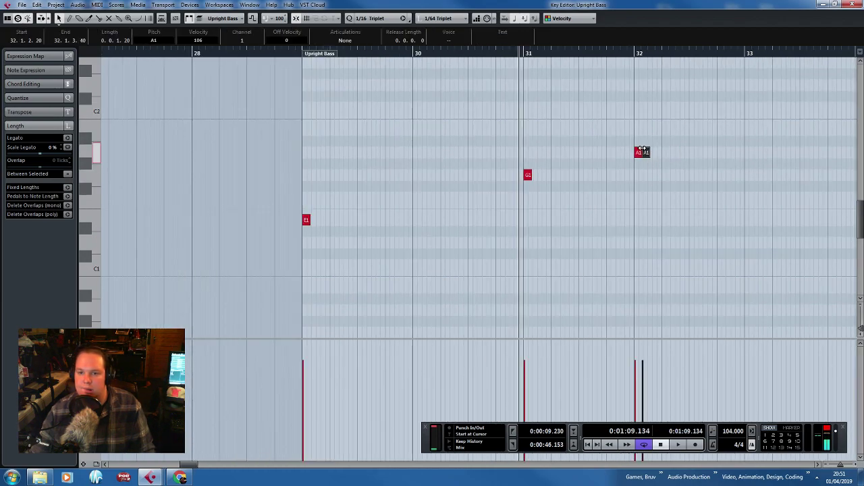
drag(753, 148, 749, 133)
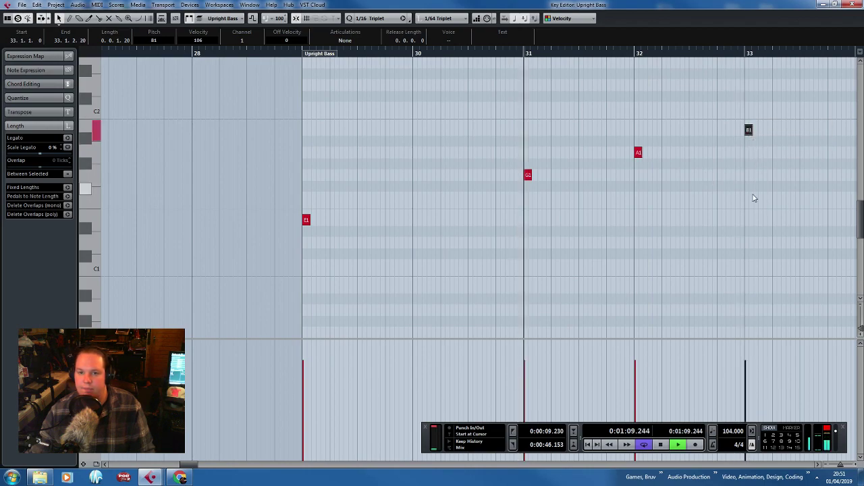
Move the A1 note to the start of bar 33 and the B1 note to bar 35.
drag(682, 177, 372, 110)
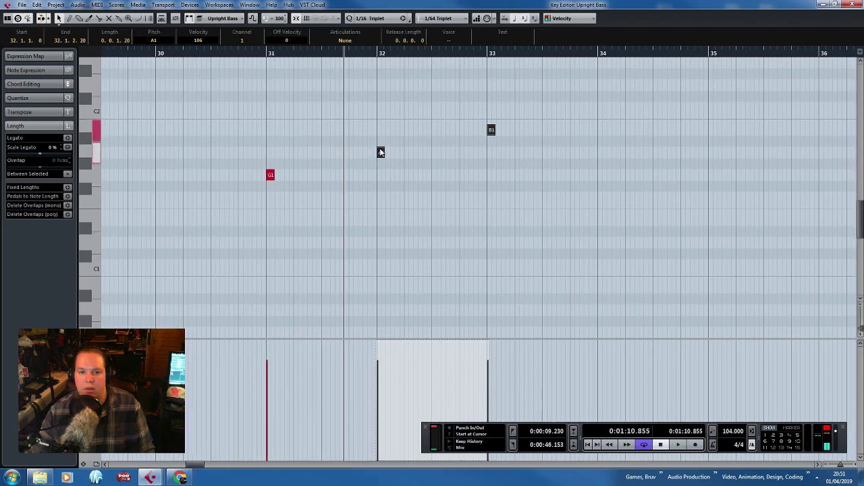
drag(381, 152, 496, 152)
click(544, 168)
drag(662, 109, 491, 153)
click(567, 176)
drag(602, 130, 679, 135)
Shorten the bar 35 B1 note to 0.0.1.4 and fine-adjust the bar 31 G1 note.
scroll(717, 139, up, 7)
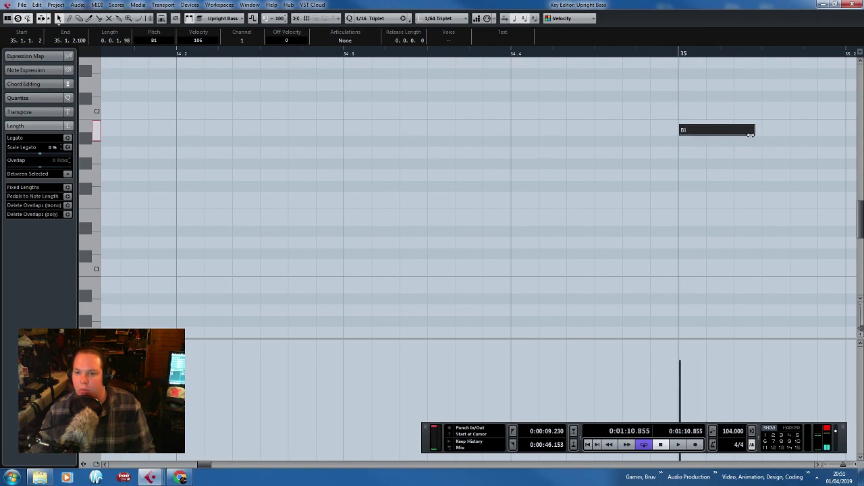
drag(750, 134, 729, 135)
scroll(384, 225, down, 8)
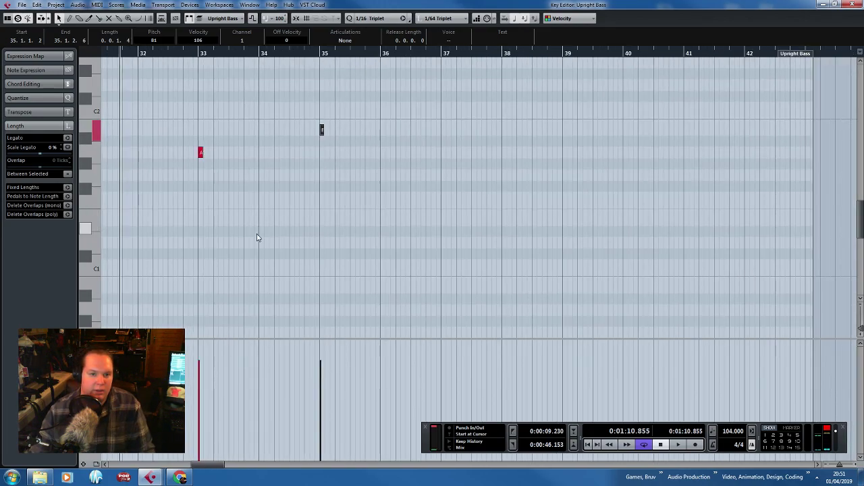
drag(256, 234, 56, 230)
scroll(195, 183, up, 8)
drag(256, 177, 256, 178)
scroll(278, 207, down, 8)
Vary the velocities of all four bass notes and close the bass part's editor.
drag(601, 245, 203, 87)
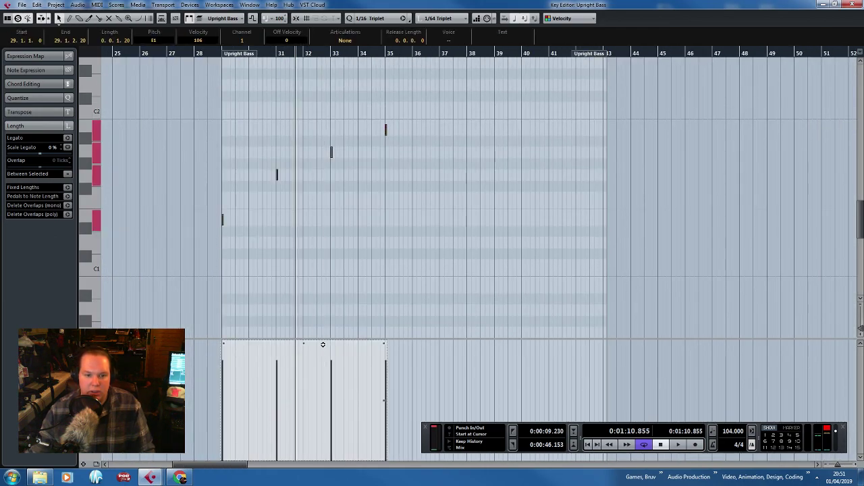
click(349, 324)
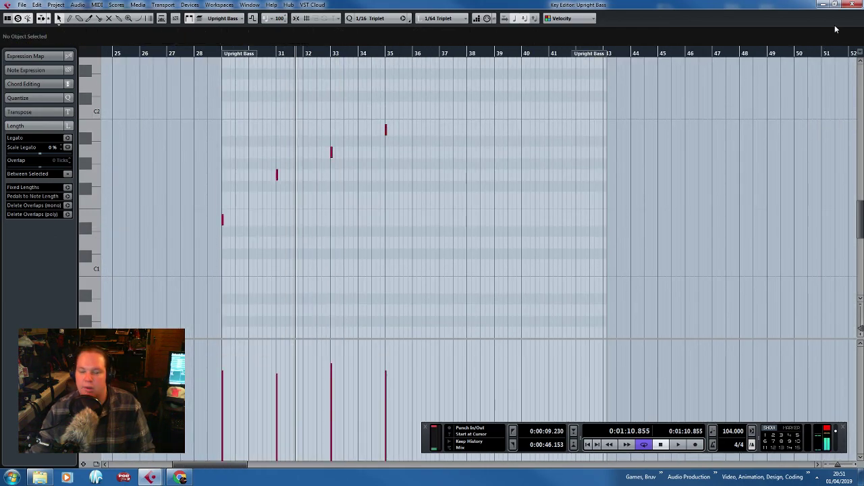
click(858, 4)
Move the piano part out of the stop section to the middle of bar 40 and play from bar 29.
drag(325, 77, 726, 80)
click(277, 51)
key(space)
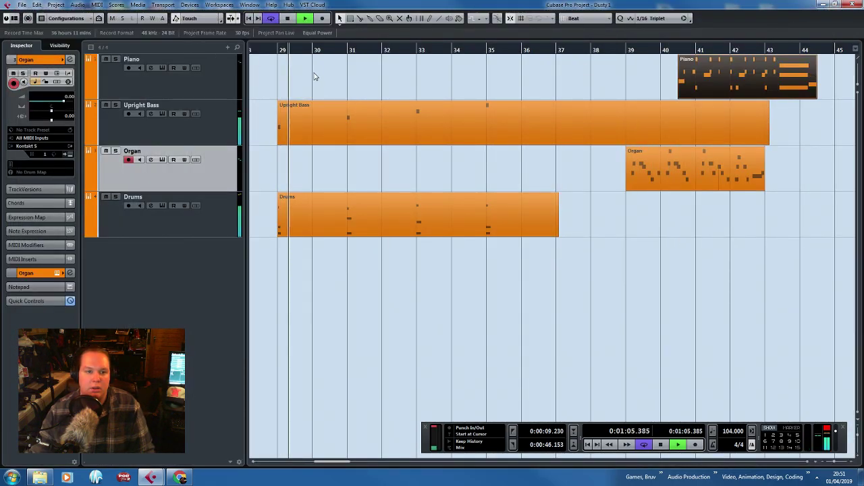
click(443, 81)
key(space)
Bring the organ part back to bar 29, look at its notes and delete the part.
drag(652, 171, 290, 183)
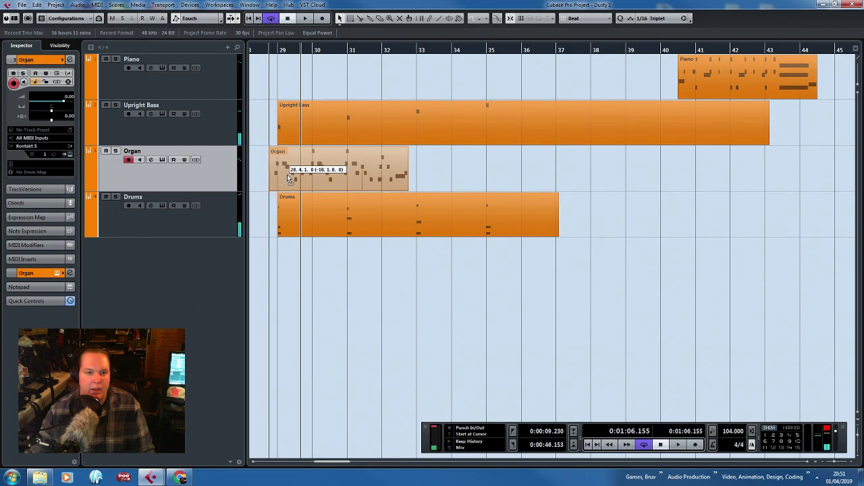
double_click(370, 160)
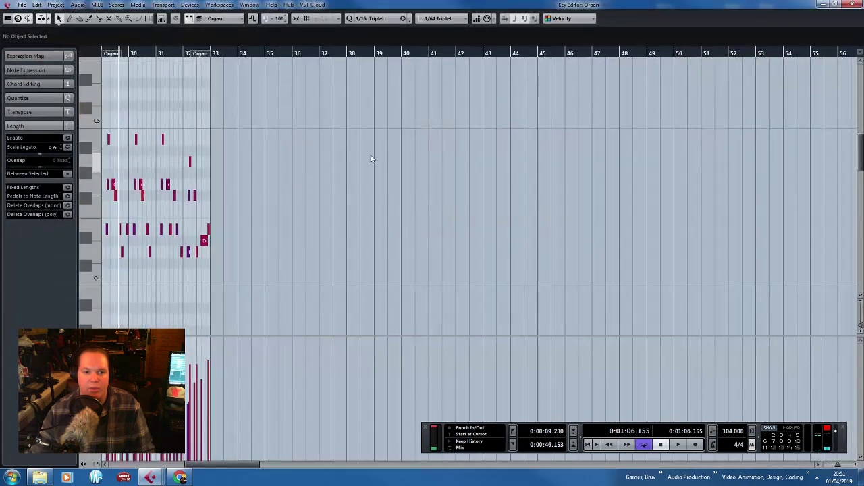
click(851, 4)
key(Delete)
Split the upright bass part at bar 37 and delete the piece after the split.
click(559, 129)
alt+click(558, 126)
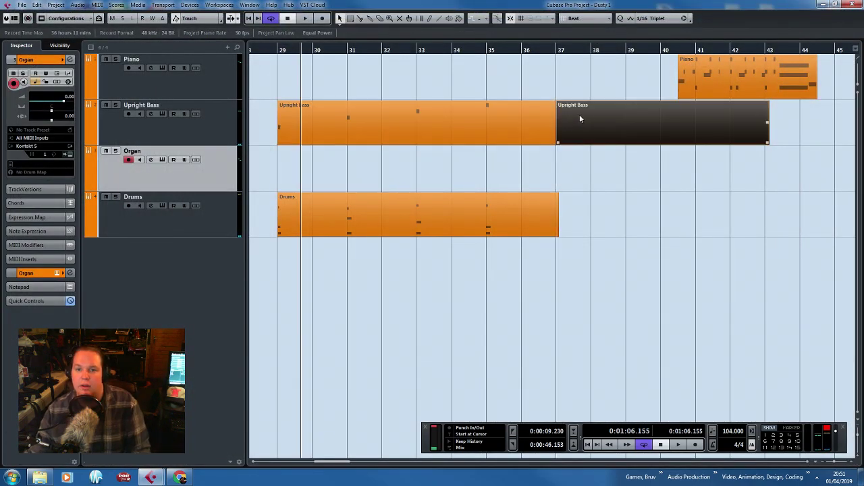
key(Delete)
Copy the bass part onto the organ track at bar 29 and set its notes' length to 0.0.1.72.
drag(332, 128, 356, 174)
double_click(356, 174)
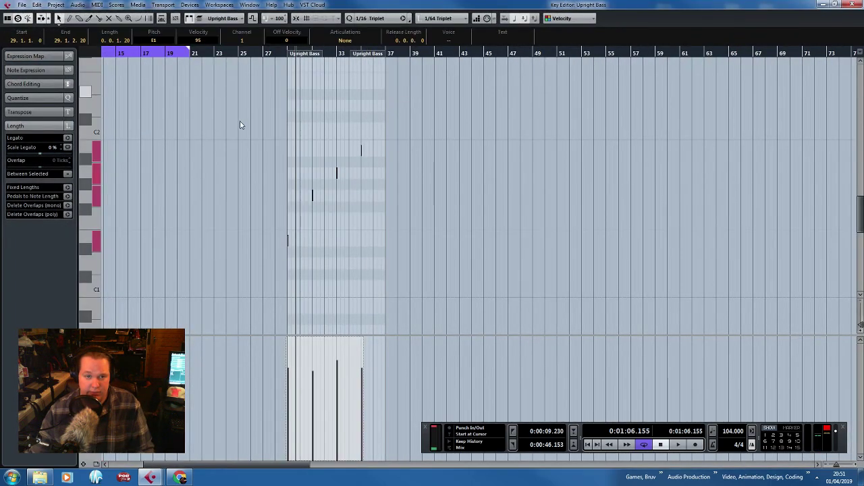
scroll(289, 241, up, 7)
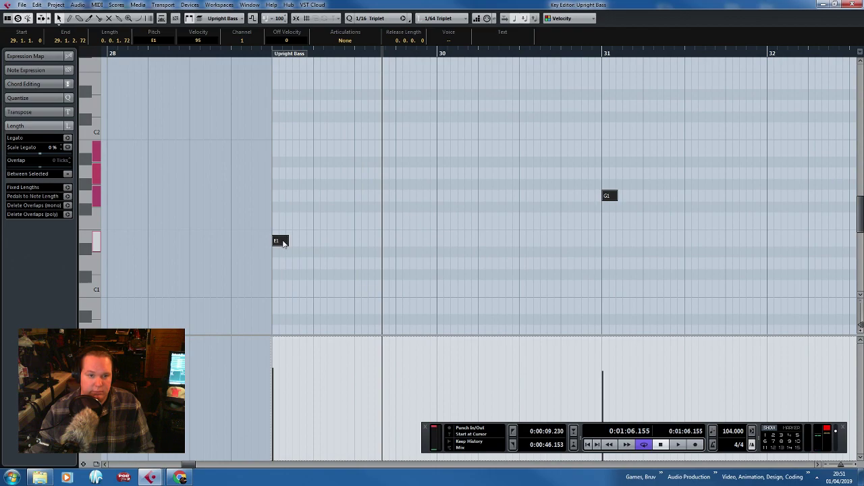
Raise the organ track's notes an octave to start on E2 and layer a duplicate set an octave above from E3.
scroll(283, 243, up, 2)
drag(282, 246, 282, 95)
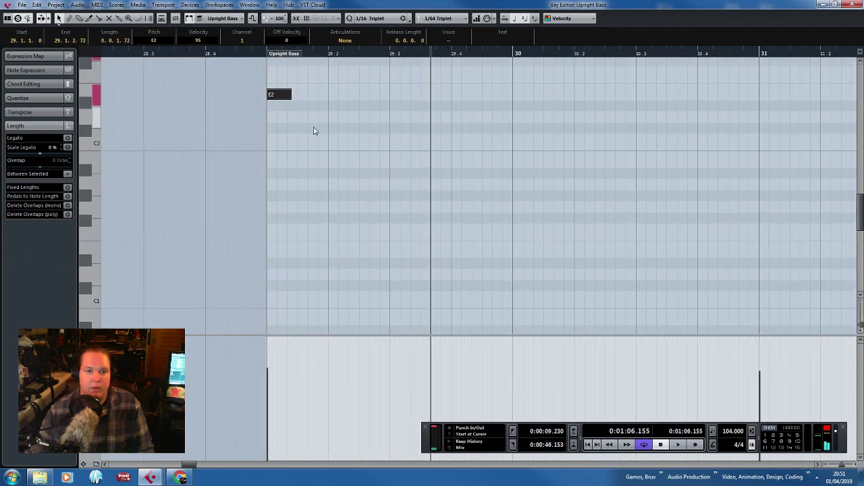
scroll(313, 131, down, 5)
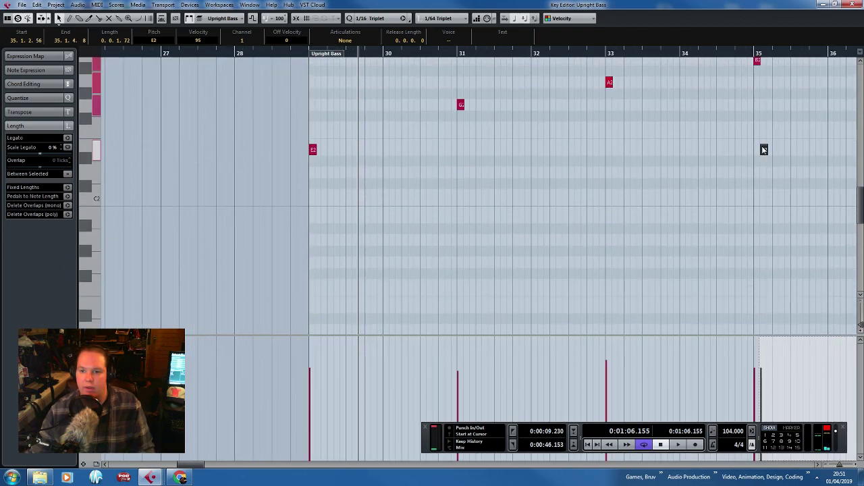
drag(322, 43, 263, 138)
scroll(326, 143, up, 5)
key(space)
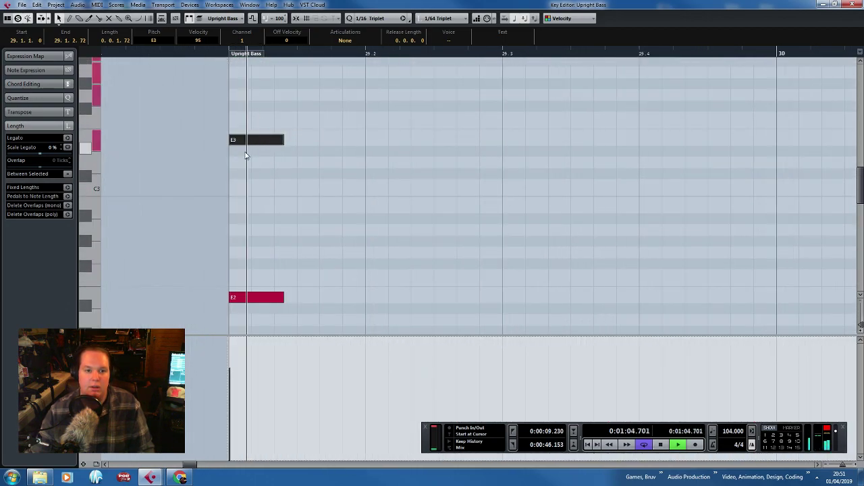
Trim the start of the organ track's bar 33 A2 and A3 notes to 33.1.1.7.
scroll(257, 160, down, 3)
scroll(259, 160, down, 5)
drag(474, 266, 406, 41)
scroll(417, 205, up, 5)
scroll(425, 204, up, 3)
drag(440, 200, 439, 201)
scroll(472, 192, down, 5)
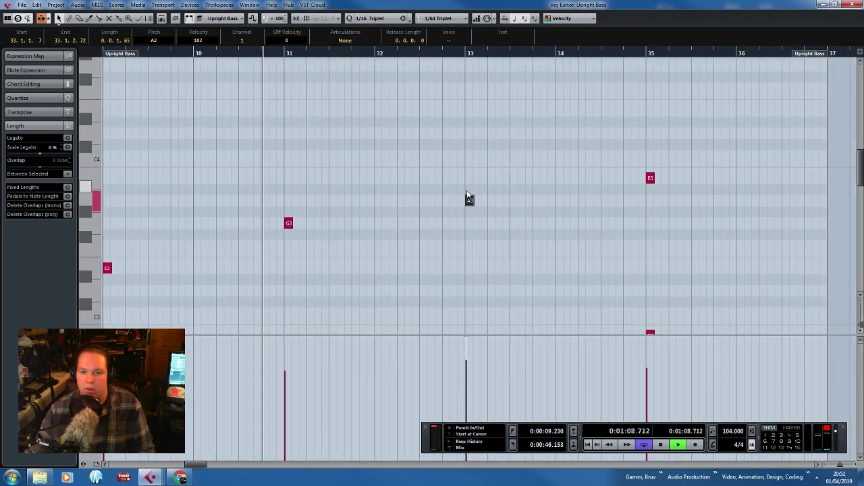
Trim the bar 35 notes to start at 35.1.1.6 and the bar 33 notes at 33.1.1.17, then close the editor.
drag(607, 148, 664, 351)
scroll(659, 203, up, 3)
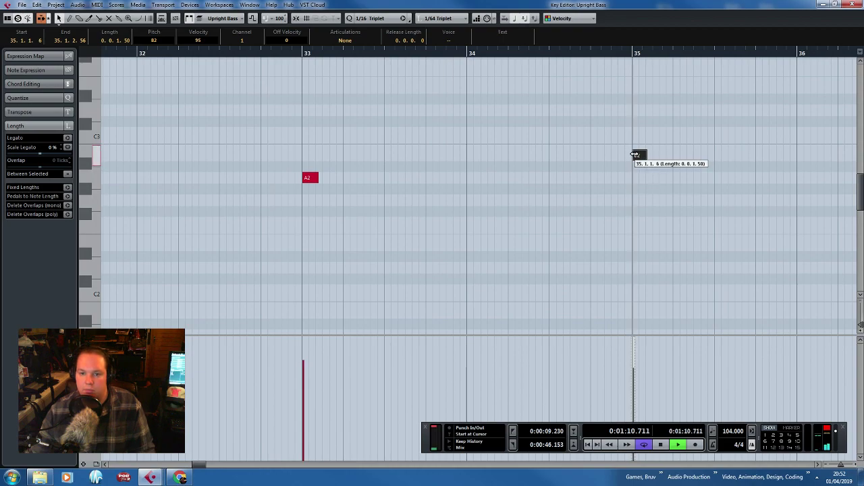
click(309, 178)
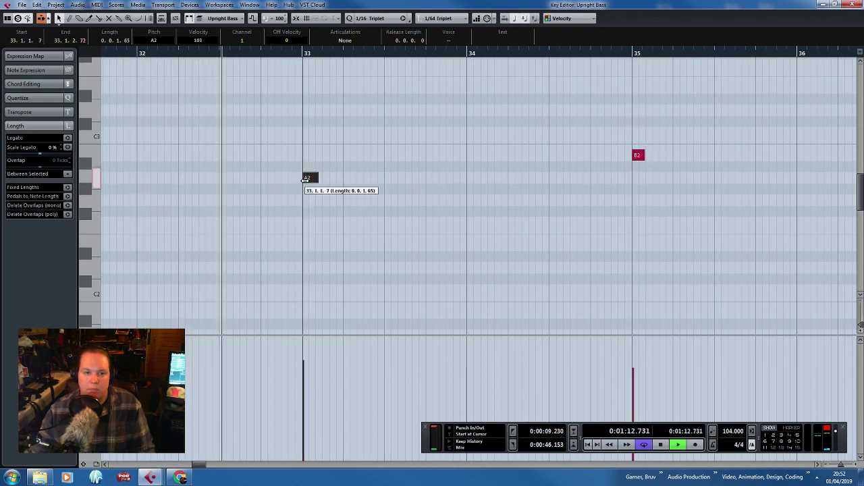
key(space)
click(852, 4)
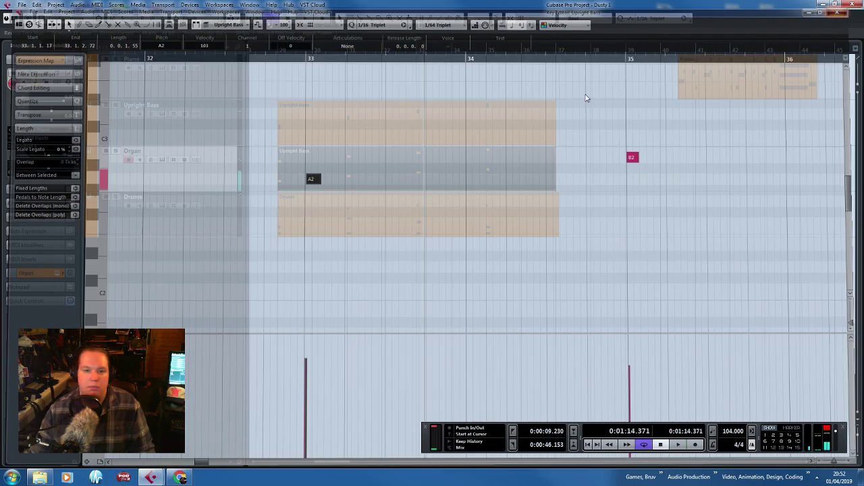
Duplicate the organ track's stop-hit part, place the copy on the piano track at bar 29 and open it for editing.
click(721, 78)
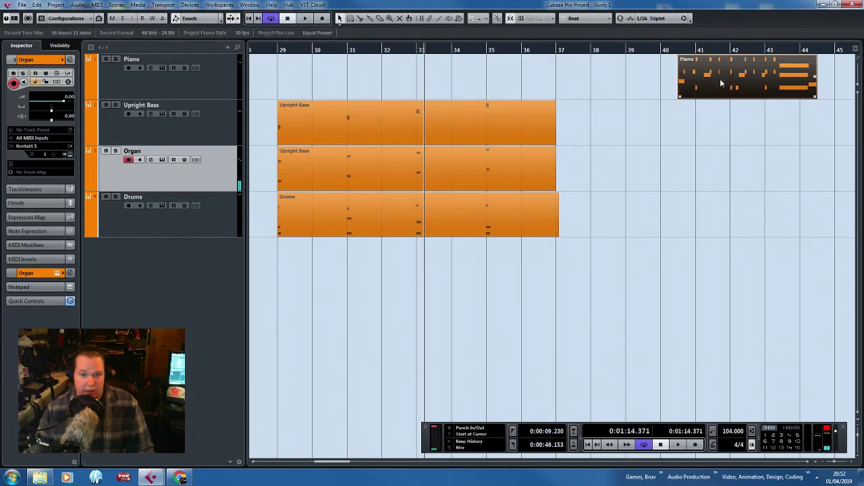
click(552, 169)
key(ctrl+d)
drag(617, 171, 340, 80)
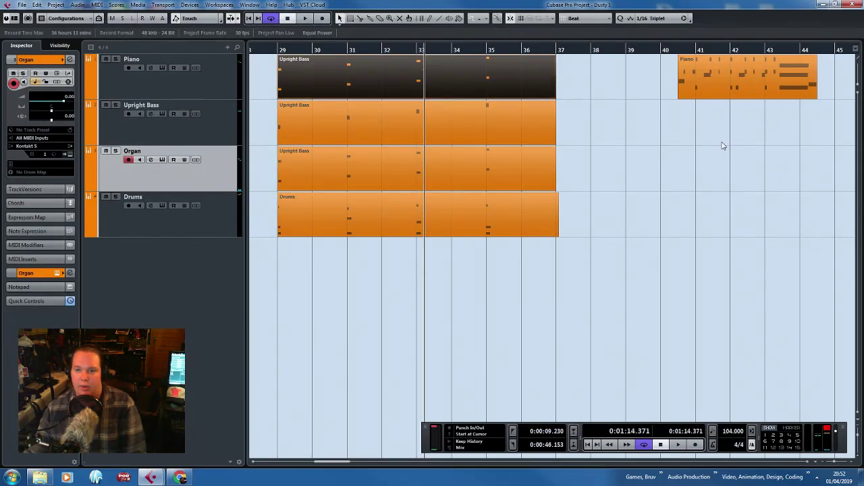
click(722, 145)
double_click(399, 81)
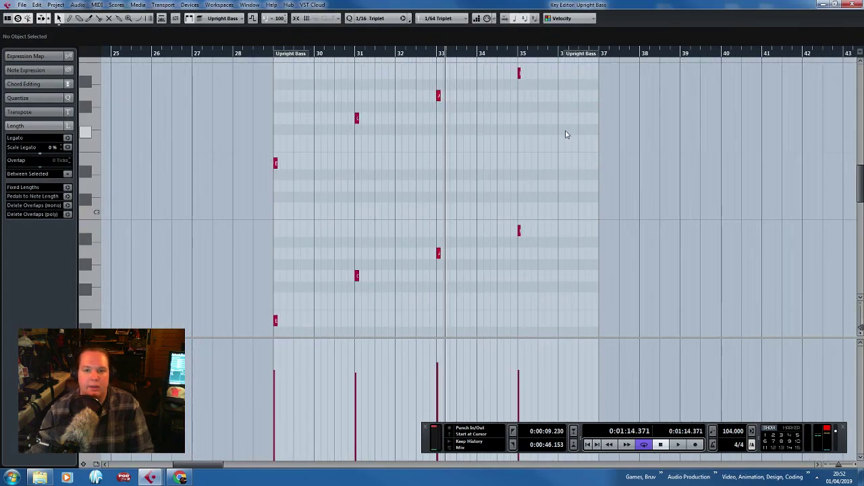
Duplicate the piano part's lower row of notes and place the copies a fifth higher from bar 29, starting on B2.
drag(561, 137, 297, 135)
drag(209, 197, 530, 244)
drag(568, 142, 237, 76)
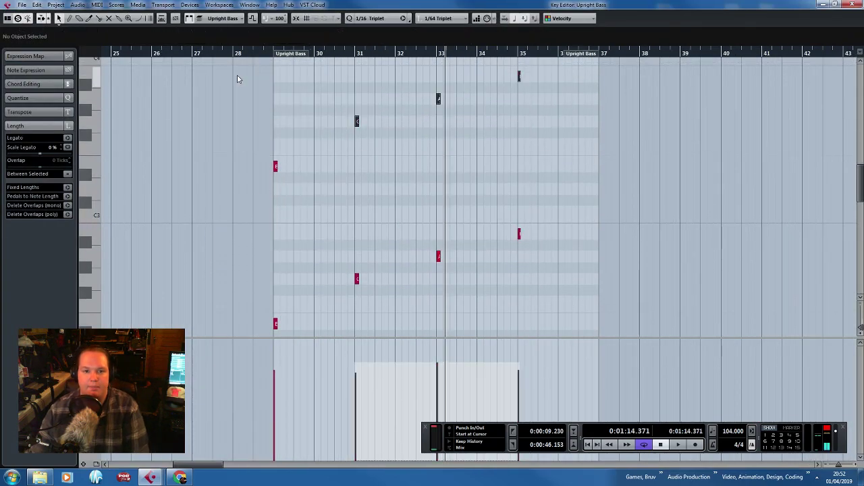
drag(621, 190, 263, 341)
scroll(315, 260, up, 3)
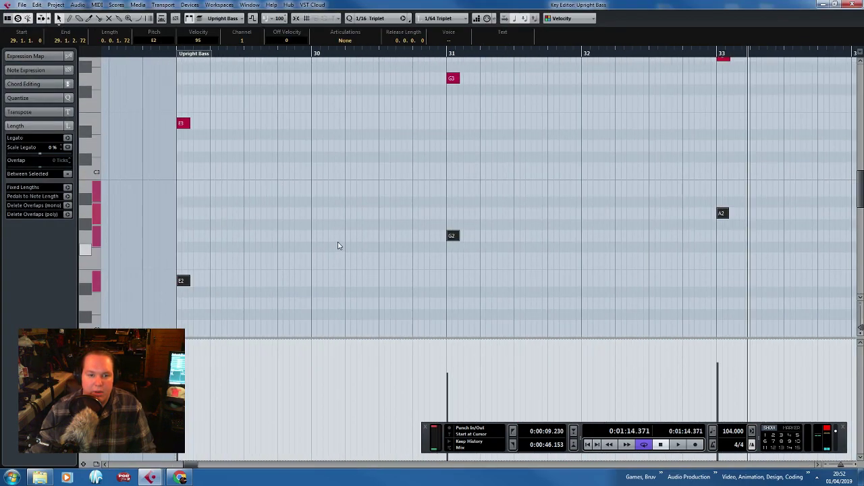
scroll(339, 245, down, 5)
key(ctrl+d)
scroll(584, 285, up, 1)
drag(582, 284, 210, 190)
Duplicate the row starting on B2 and place the copies an octave higher from bar 29, starting on B3.
scroll(216, 201, up, 3)
scroll(217, 201, up, 2)
scroll(222, 214, down, 4)
scroll(496, 238, up, 3)
scroll(548, 253, down, 4)
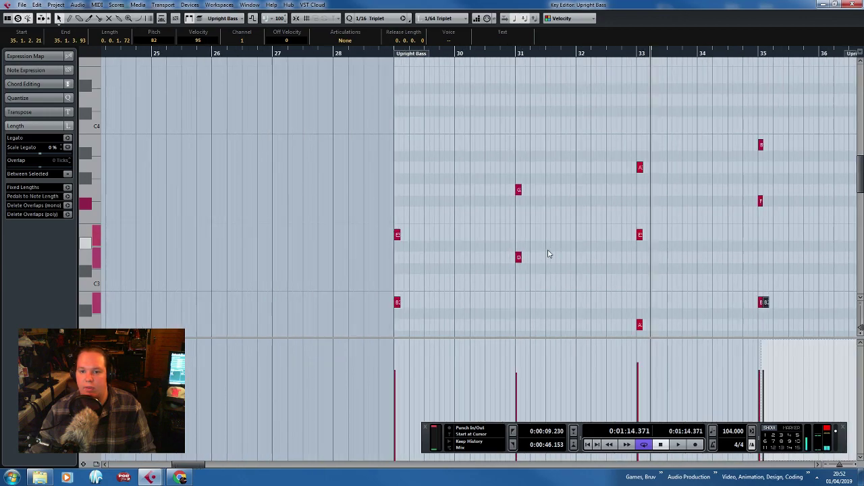
drag(409, 195, 432, 148)
scroll(409, 163, up, 4)
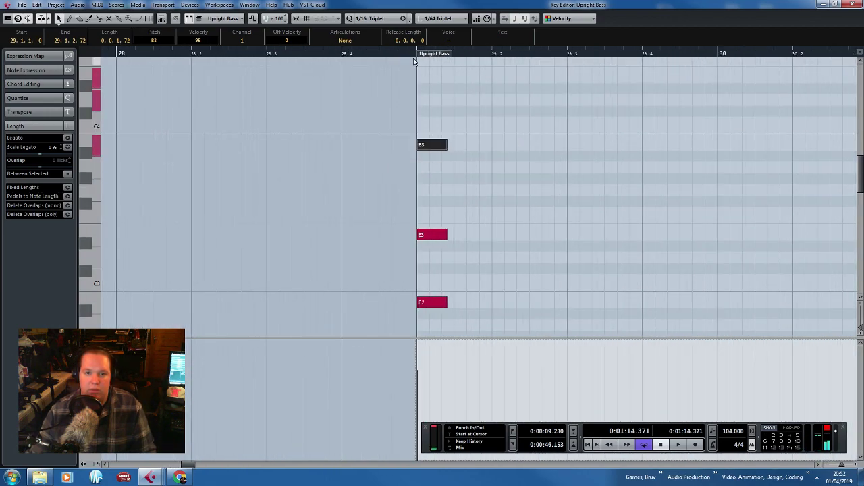
Duplicate the row starting on B3, place the copies from bar 29 starting on G3, and play the first chord.
key(ctrl+d)
scroll(486, 173, down, 5)
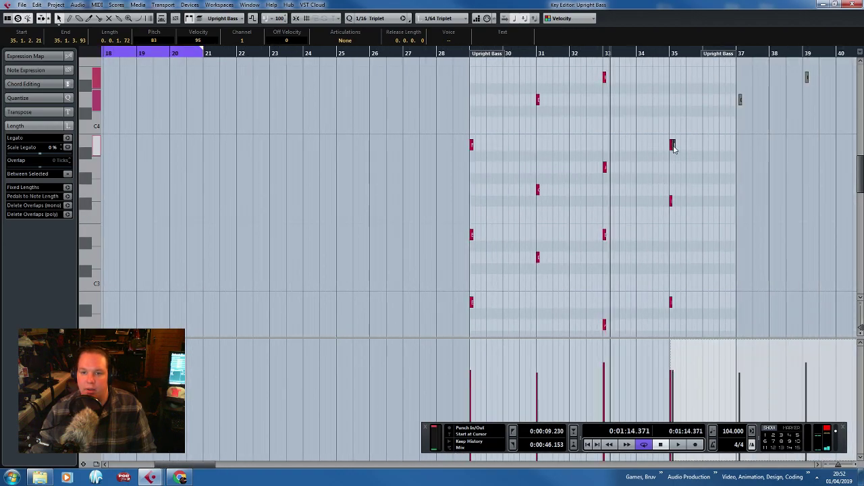
drag(673, 148, 477, 191)
scroll(476, 190, up, 5)
scroll(422, 191, down, 5)
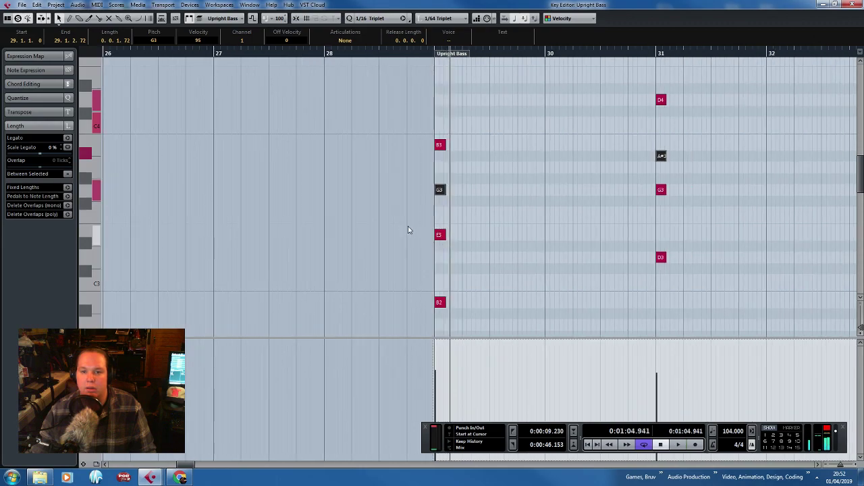
Move the row of piano notes starting on E3 an octave higher, to start on E4, and play the bar 29 chord.
scroll(526, 223, down, 4)
drag(545, 212, 588, 187)
drag(624, 192, 710, 162)
drag(739, 160, 789, 145)
scroll(480, 209, up, 5)
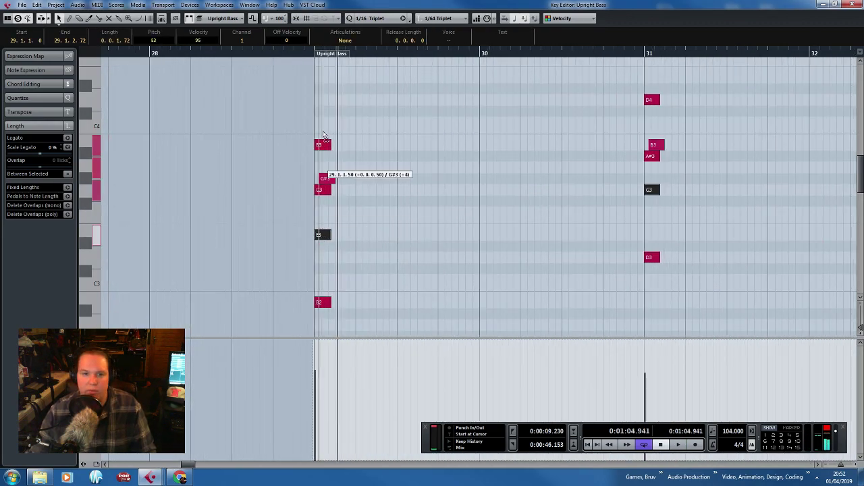
drag(323, 135, 313, 68)
key(space)
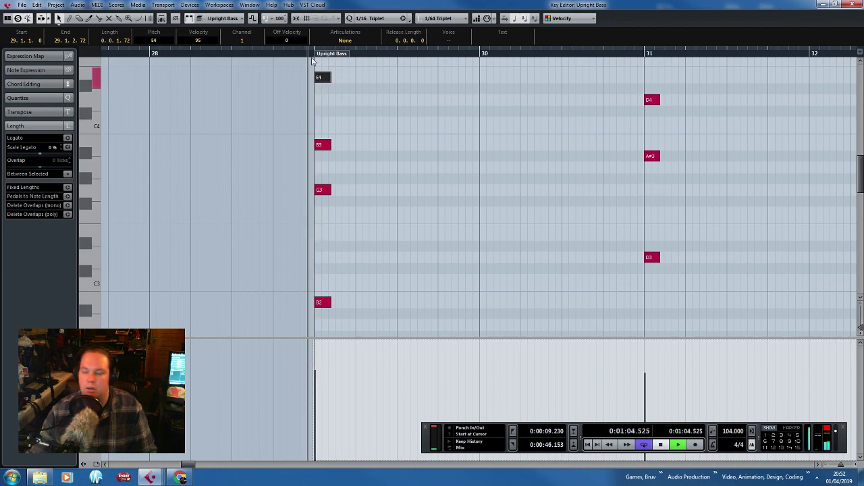
scroll(502, 183, up, 1)
click(530, 172)
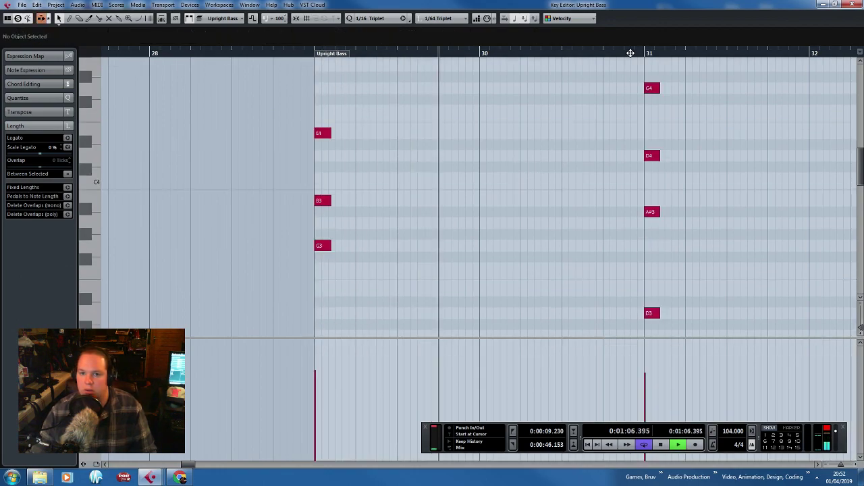
Change the A#3 in the bar 31 piano chord to B3, play the chords through bar 35 and close the editor.
click(630, 53)
scroll(679, 178, down, 2)
key(space)
scroll(675, 178, up, 3)
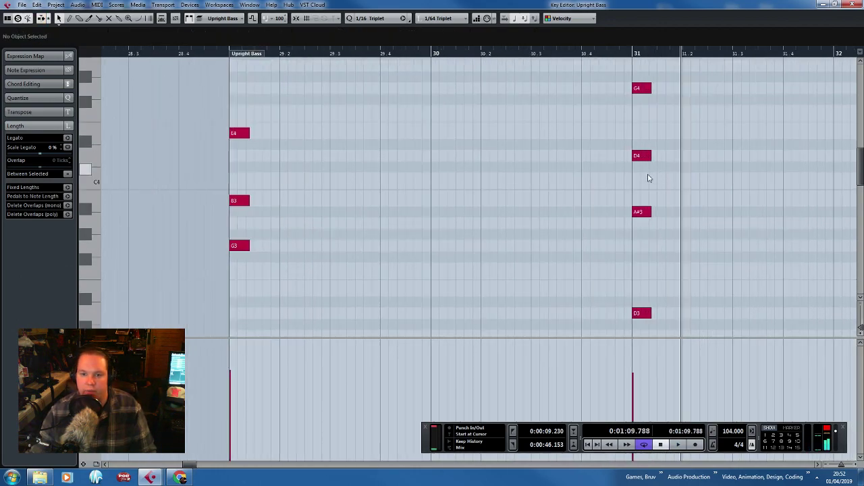
click(643, 212)
key(space)
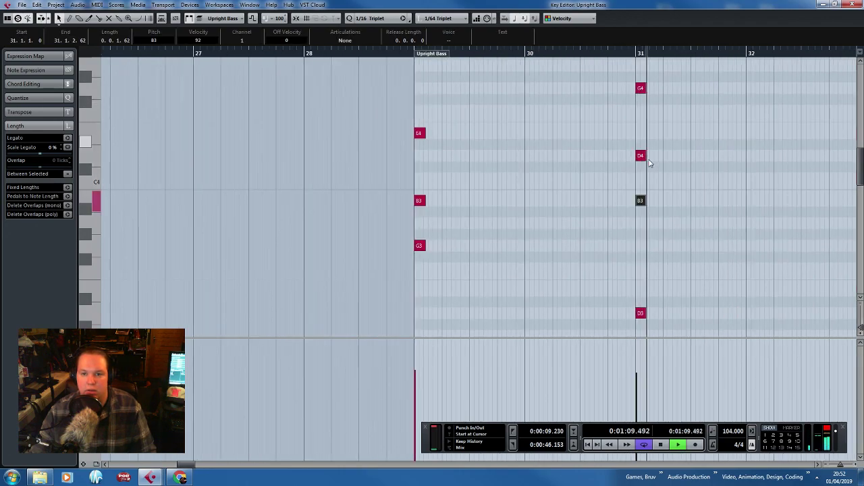
click(133, 69)
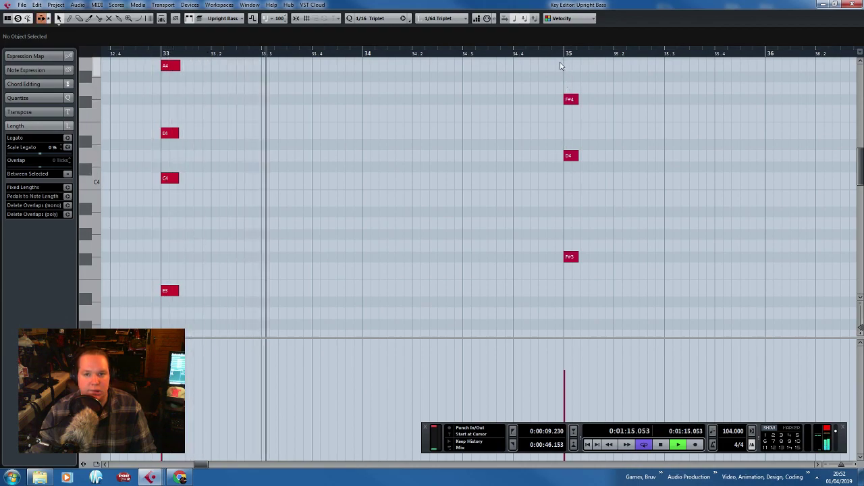
key(space)
key(Escape)
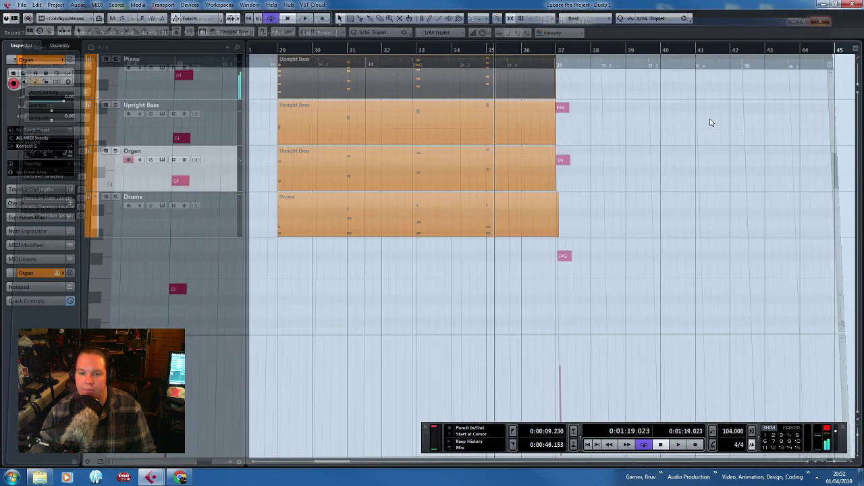
Reopen the piano part to examine the notes of the bar 35 chord, and return to the arrangement.
double_click(515, 101)
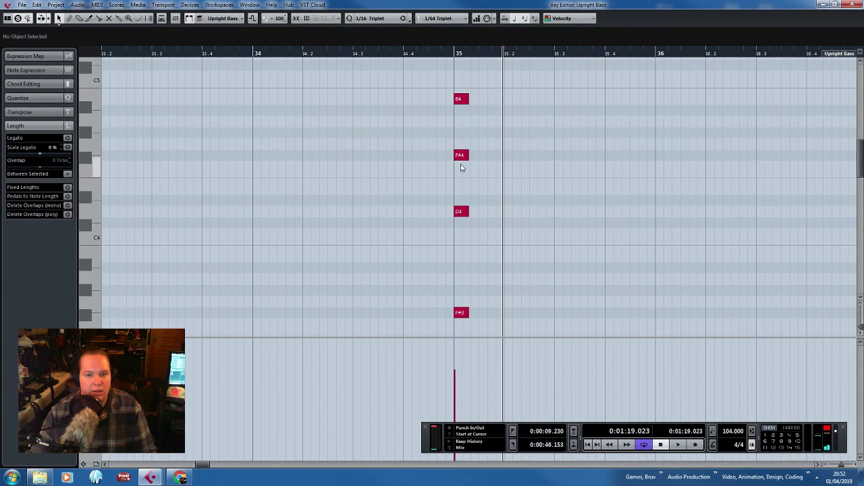
scroll(463, 234, down, 5)
scroll(309, 256, up, 2)
scroll(513, 172, up, 1)
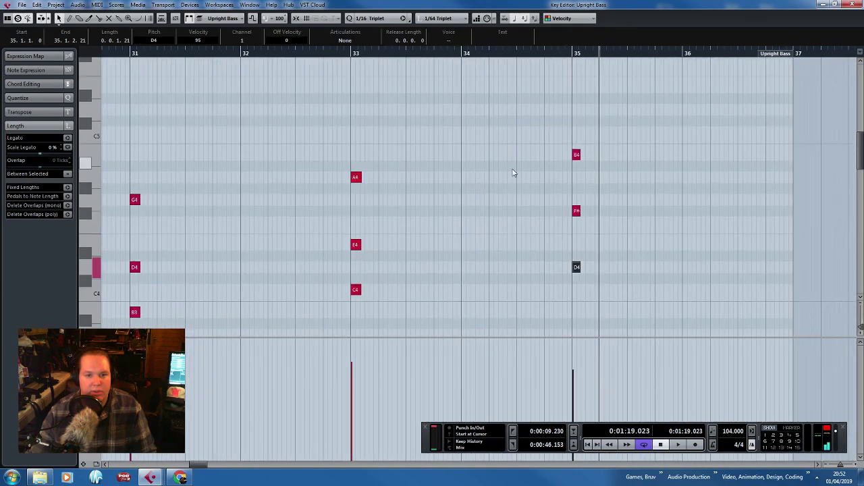
key(Escape)
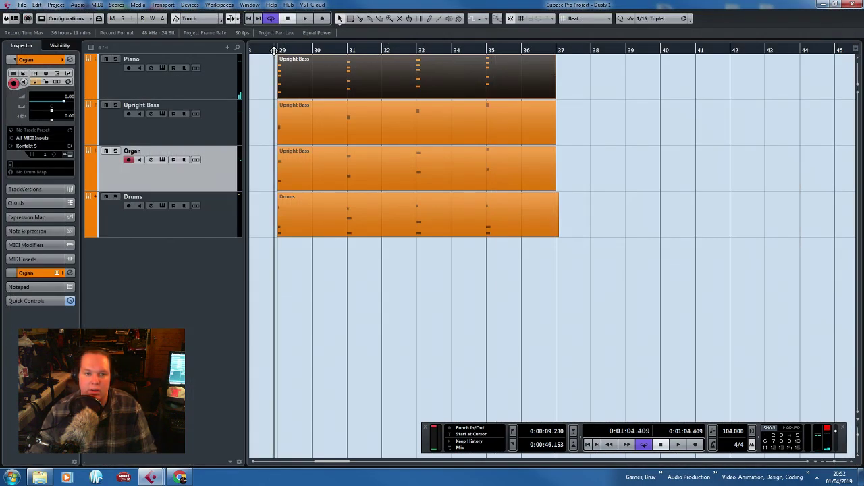
Select all notes in the piano stop-hit part, reduce the velocities of the chords after bar 29 and close the editor.
double_click(317, 85)
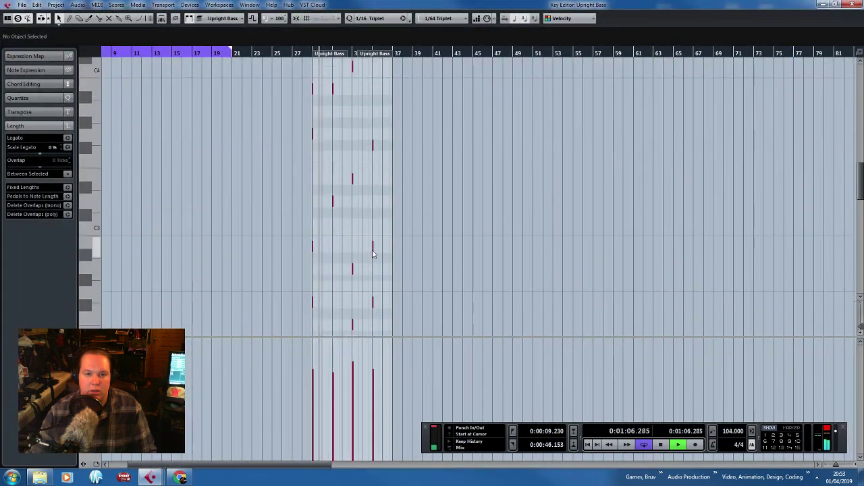
scroll(372, 254, down, 1)
drag(428, 271, 273, 41)
scroll(351, 213, up, 4)
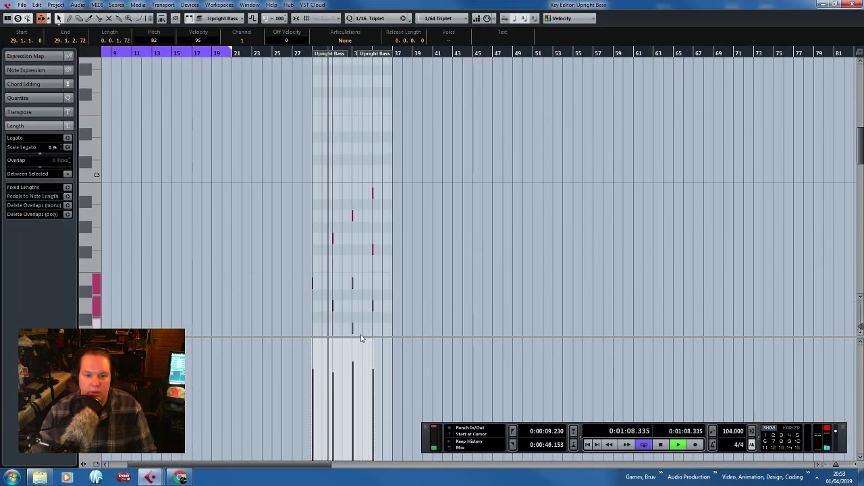
drag(359, 342, 362, 336)
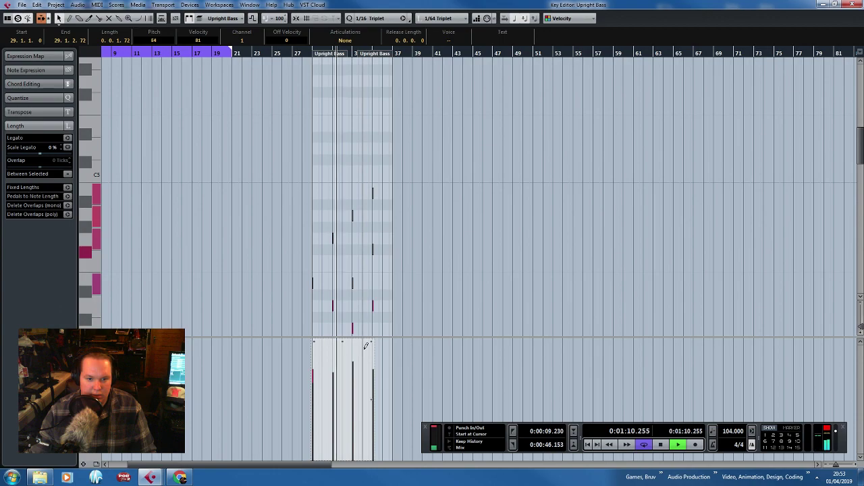
click(655, 101)
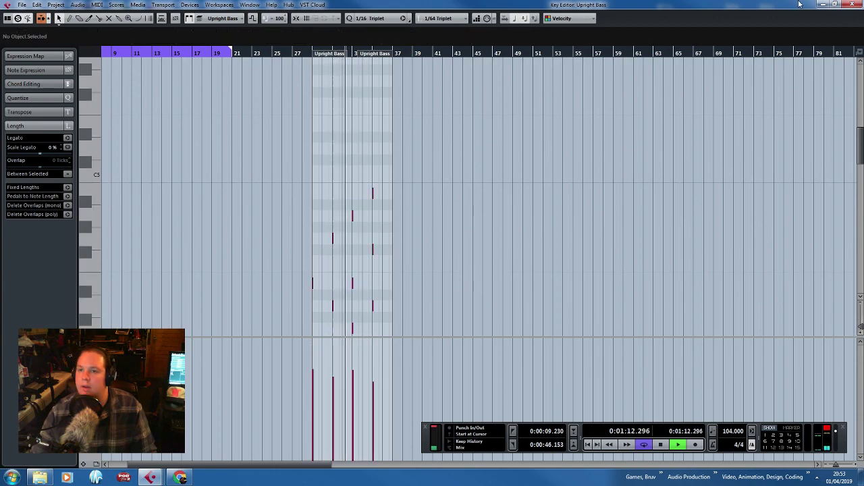
click(855, 5)
Reopen the piano part and lower the velocities of all its notes together, to 76 for the first note.
key(g)
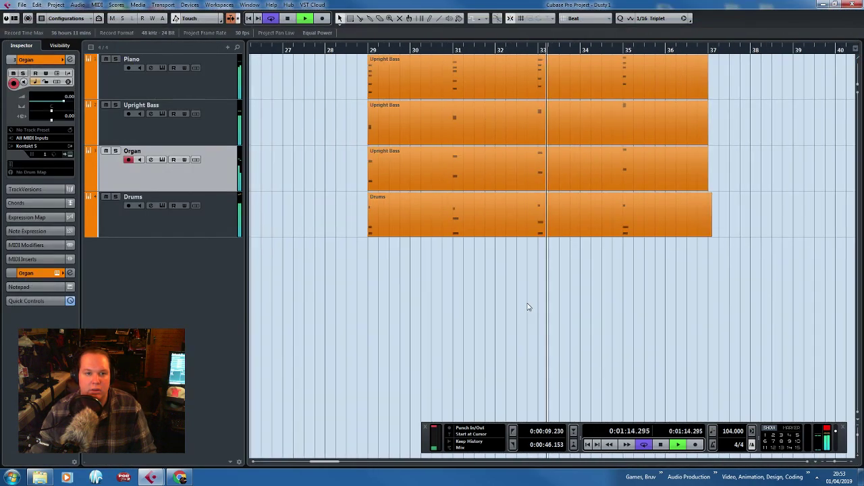
key(h)
double_click(315, 107)
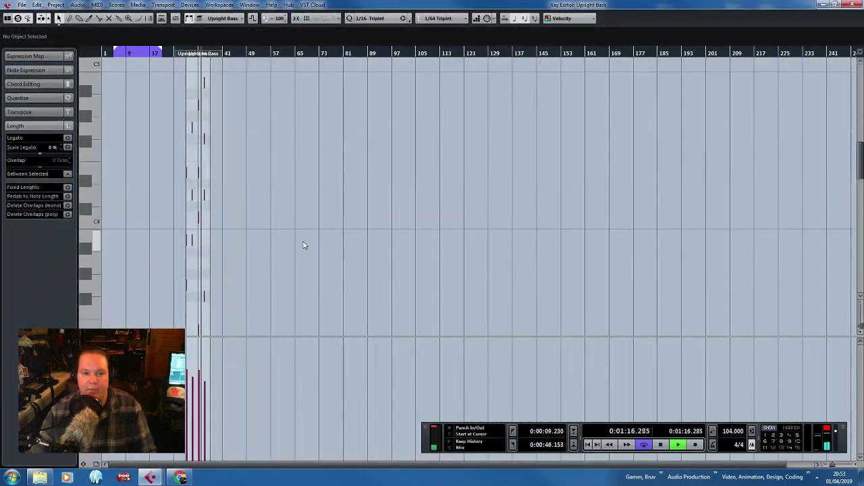
drag(279, 296, 170, 42)
scroll(171, 230, up, 5)
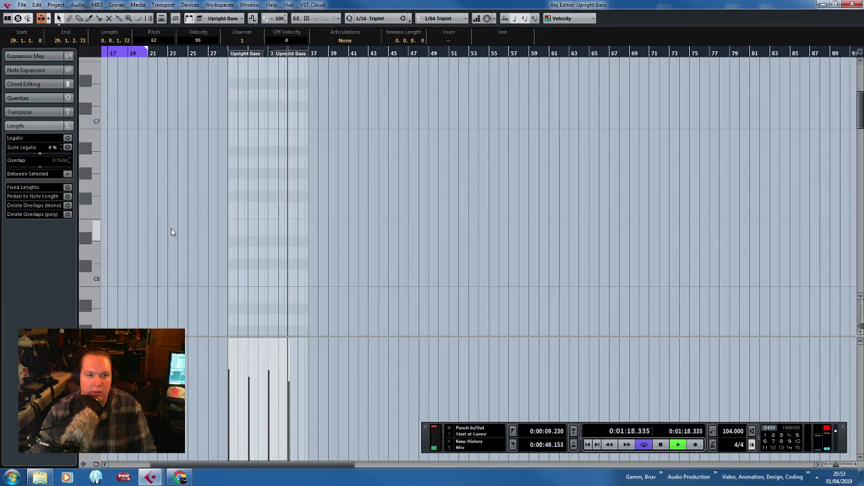
click(331, 262)
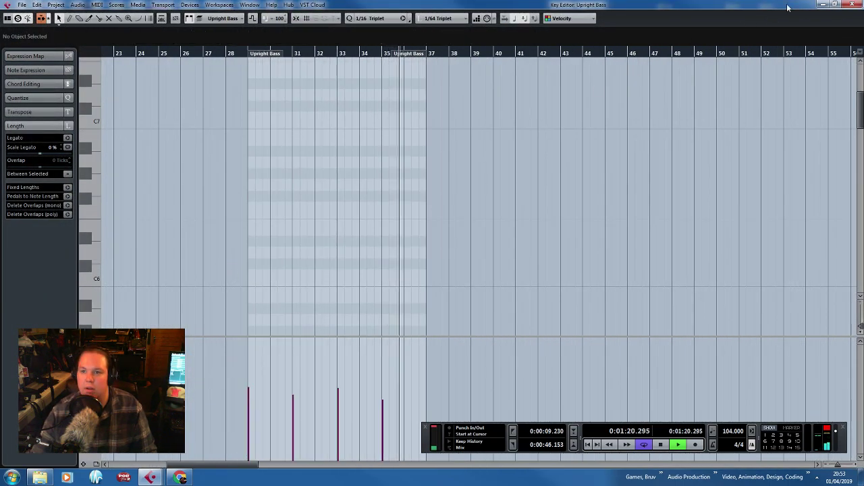
click(854, 5)
Lengthen all the piano chord notes slightly, to about 0.0.1.104, while the section plays, and close the editor.
click(346, 51)
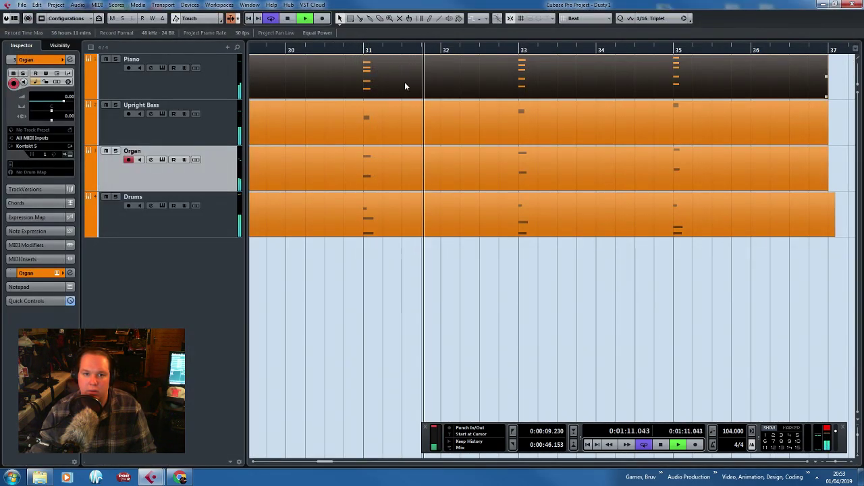
double_click(382, 133)
drag(329, 129, 215, 51)
scroll(301, 272, up, 10)
drag(226, 228, 245, 228)
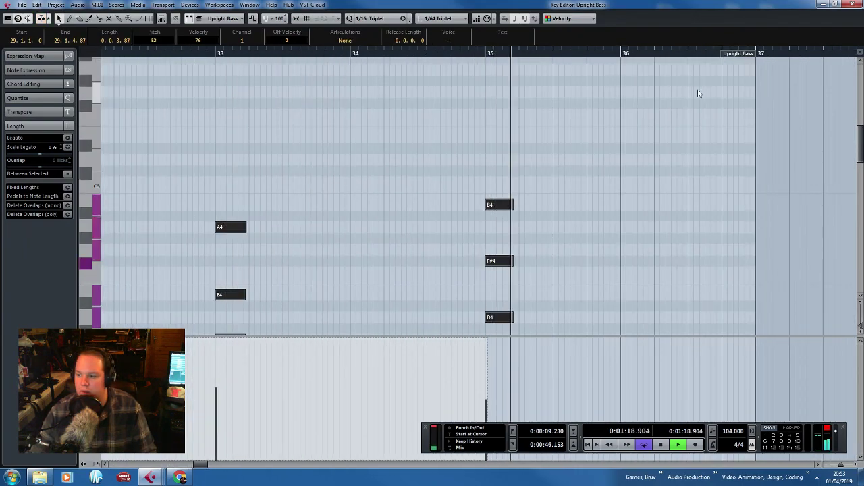
drag(512, 205, 493, 208)
click(675, 96)
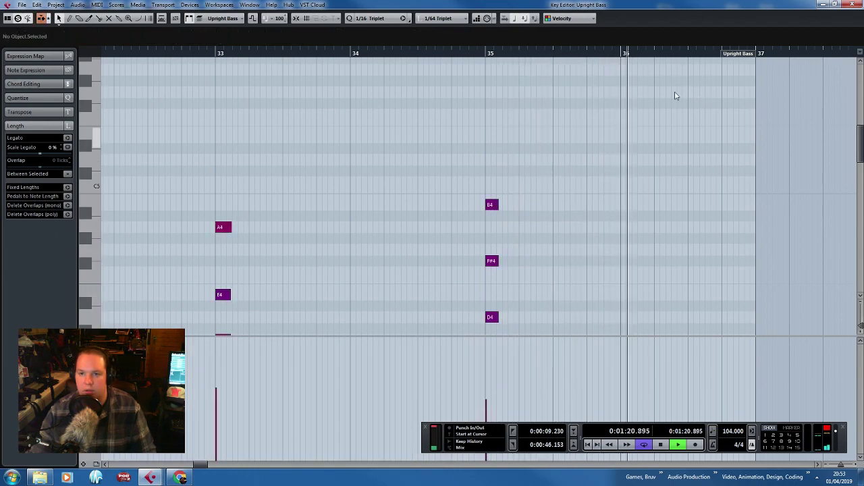
click(852, 4)
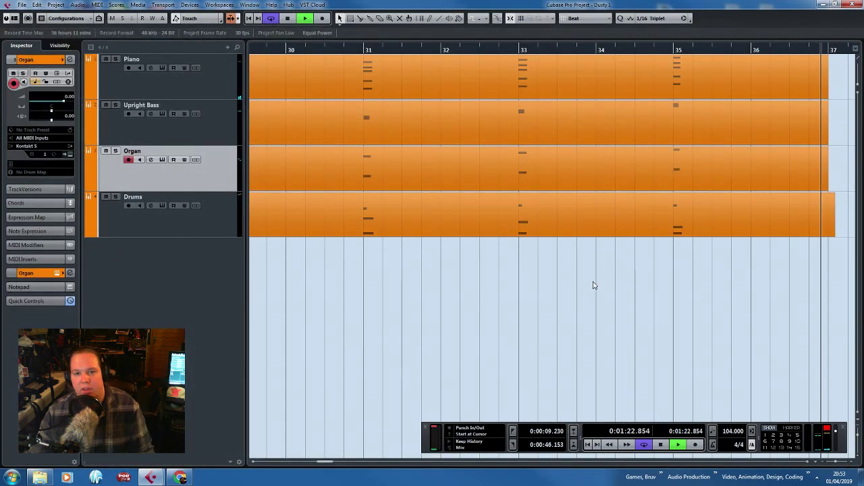
Stop playback, reopen the piano part and show CC 64 (Sustain) in its controller lane.
key(g)
key(space)
click(512, 82)
double_click(511, 83)
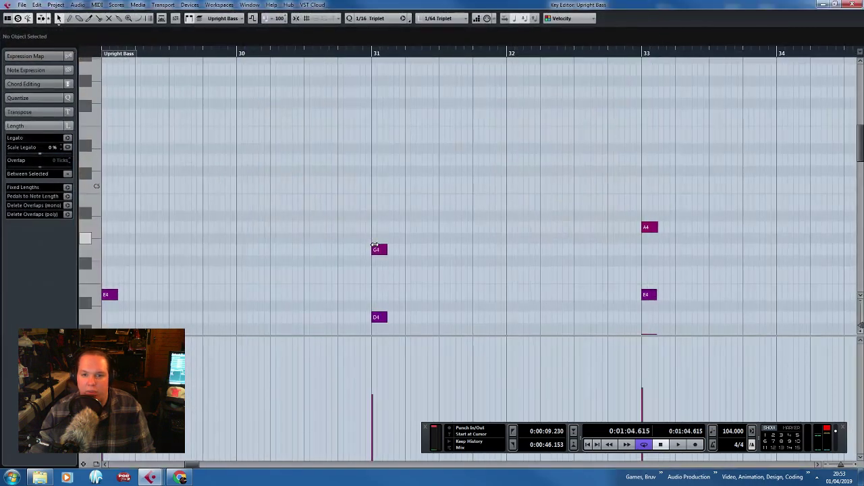
scroll(231, 227, down, 5)
scroll(245, 239, down, 4)
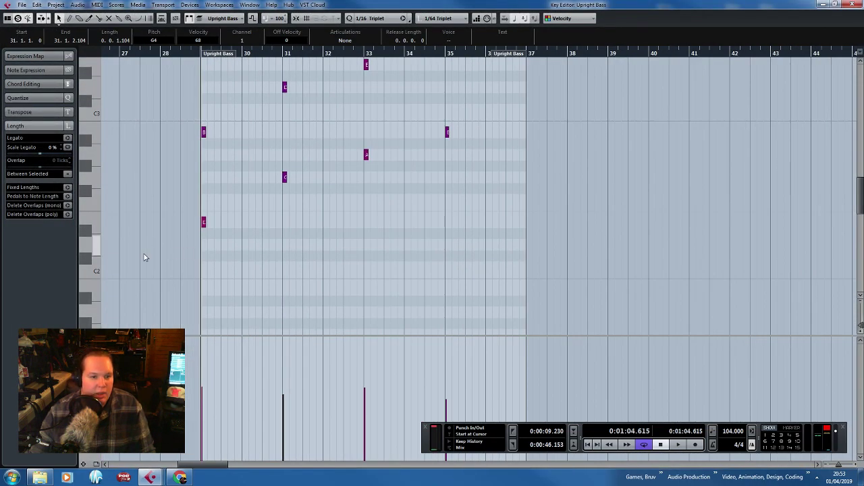
scroll(138, 262, up, 4)
click(90, 341)
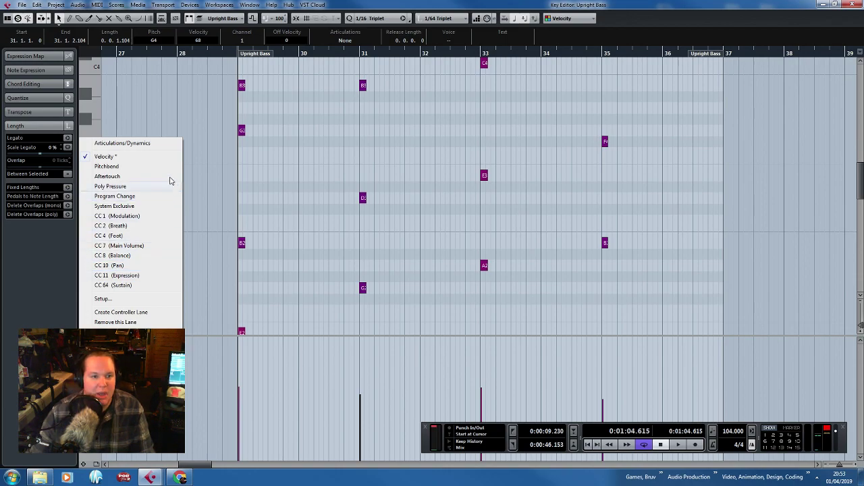
click(135, 285)
Draw a sustain pedal event of 127 at the start of bar 29 and a release to 0 at about 29.4.4.101.
scroll(270, 303, down, 5)
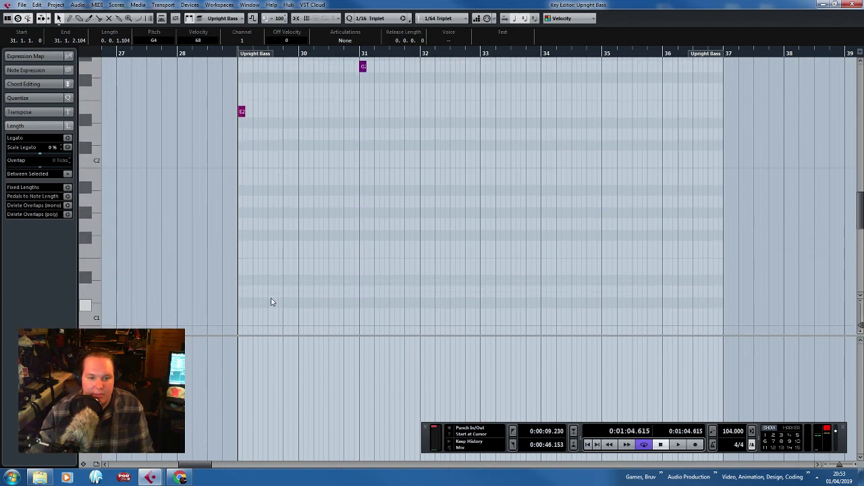
ctrl+scroll(233, 274, up, 5)
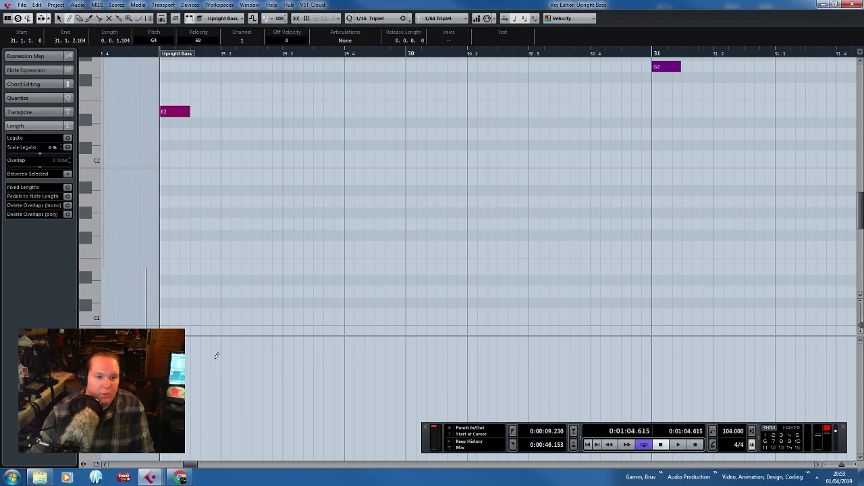
alt+click(174, 367)
drag(172, 366, 160, 338)
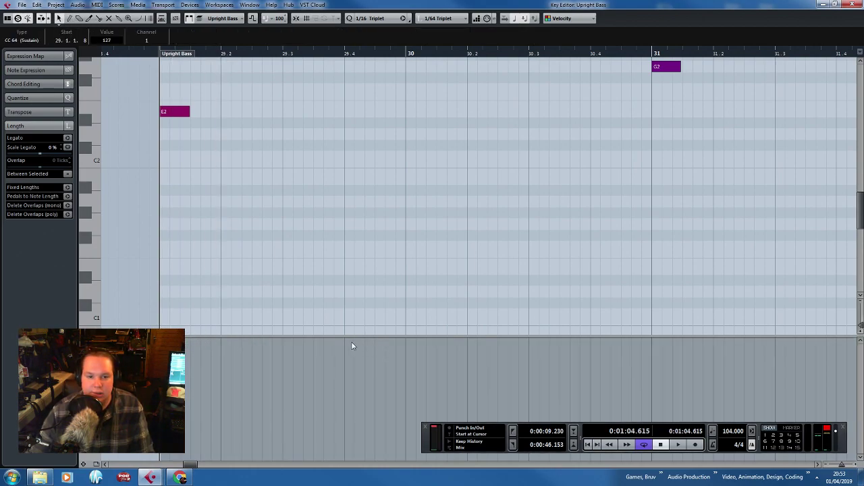
mouse_move(336, 339)
mouse_down()
mouse_move(368, 340)
mouse_move(411, 404)
mouse_move(406, 475)
mouse_up()
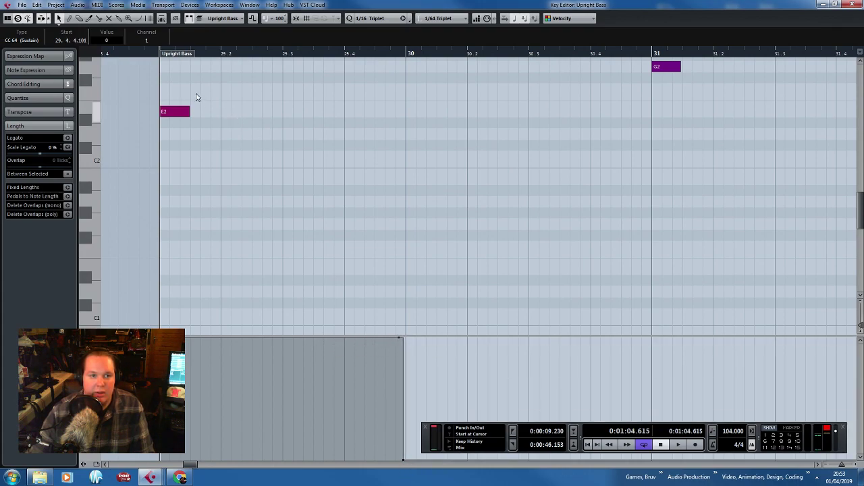
Play the sustained bar 29 chord, extend the pedal release to about 30.2.4.110 and play it again.
scroll(495, 259, up, 3)
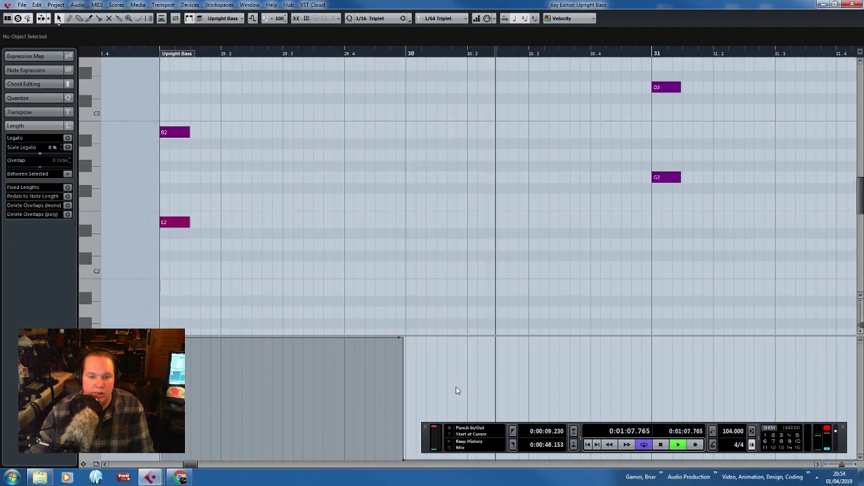
key(space)
drag(405, 463, 490, 483)
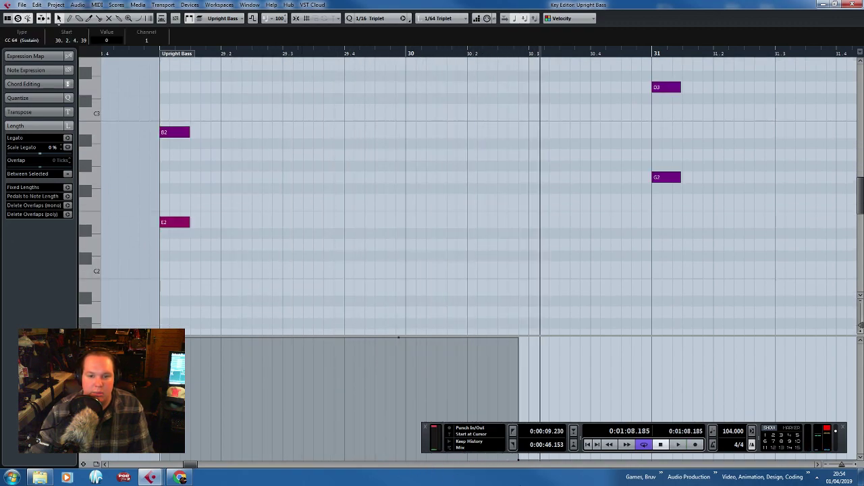
click(153, 54)
key(space)
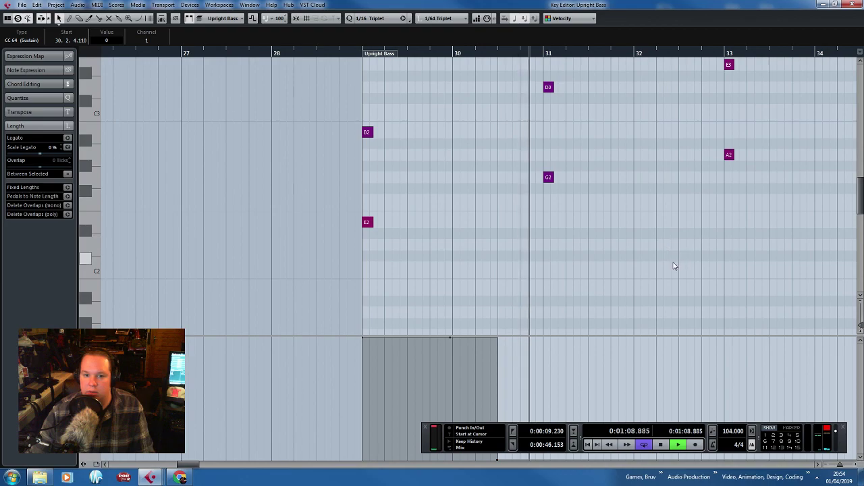
key(space)
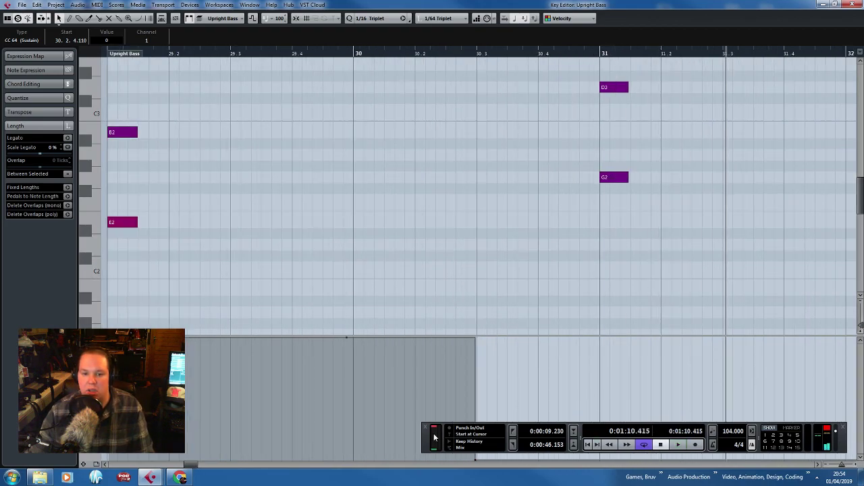
Hide the floating transport panel and draw a sustain pedal event of 127 at about 31.1.1.67 under the bar 31 chord.
key(F2)
click(611, 462)
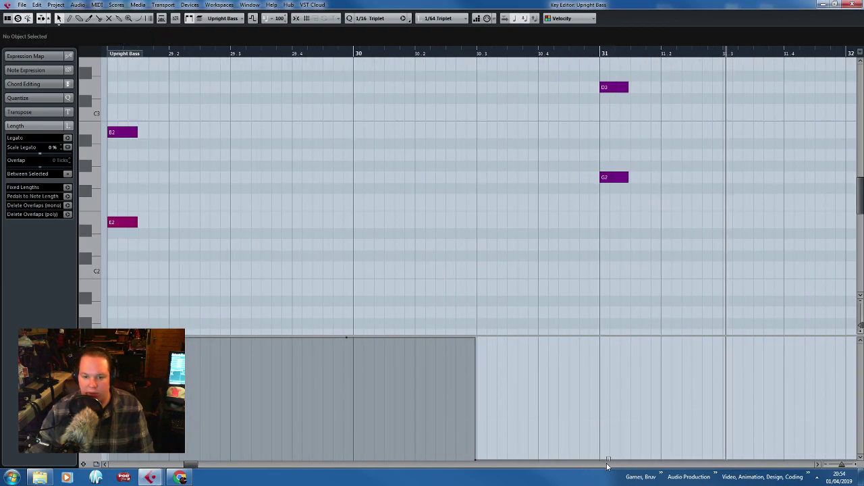
scroll(608, 464, right, 4)
scroll(582, 459, down, 4)
scroll(420, 442, up, 3)
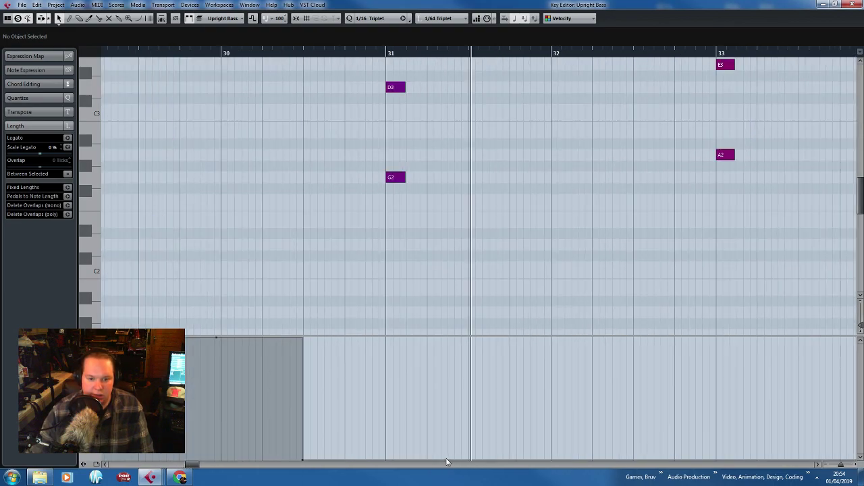
scroll(393, 446, right, 4)
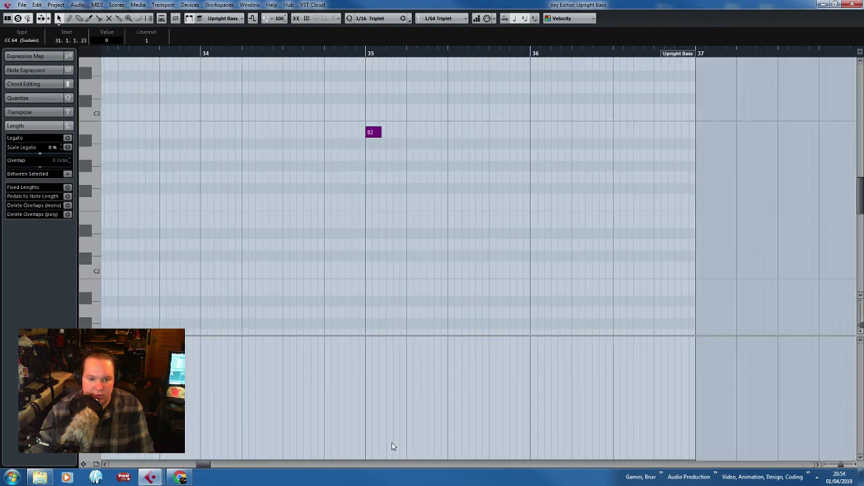
scroll(360, 417, down, 2)
click(257, 345)
scroll(190, 393, up, 3)
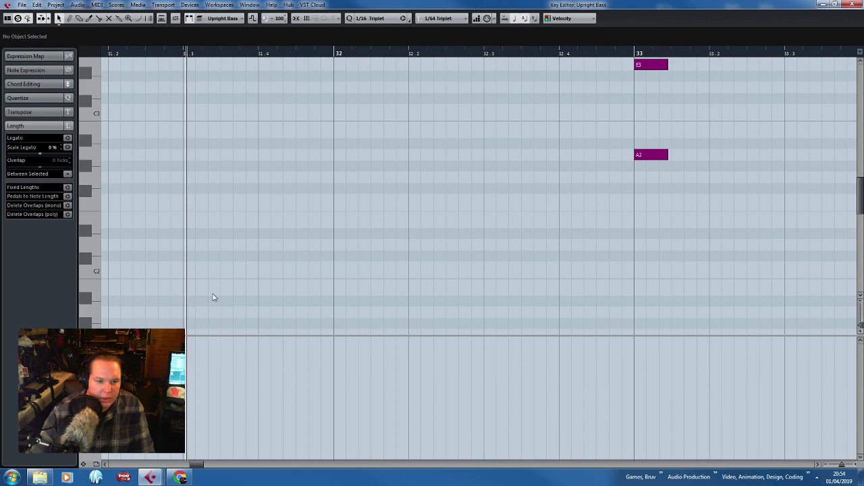
drag(184, 271, 162, 289)
drag(486, 458, 490, 334)
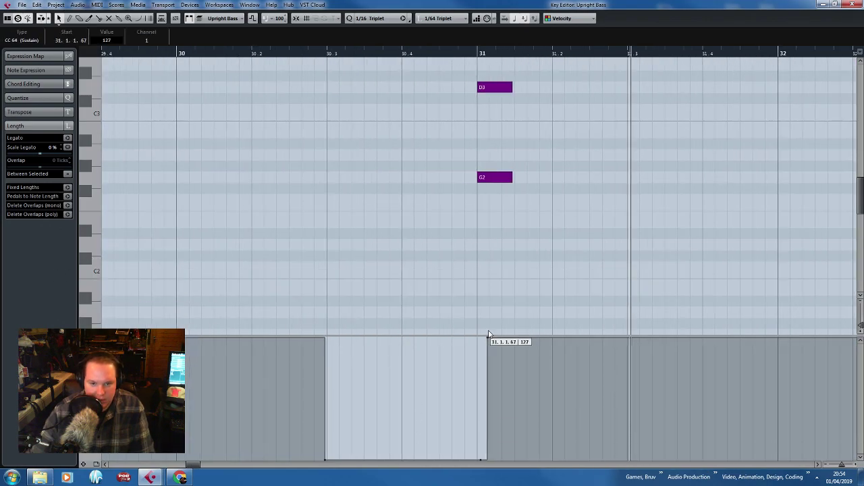
Release the bar 31 chord's sustain pedal to 0 at about 32.2.4.115.
click(781, 318)
scroll(717, 343, right, 1)
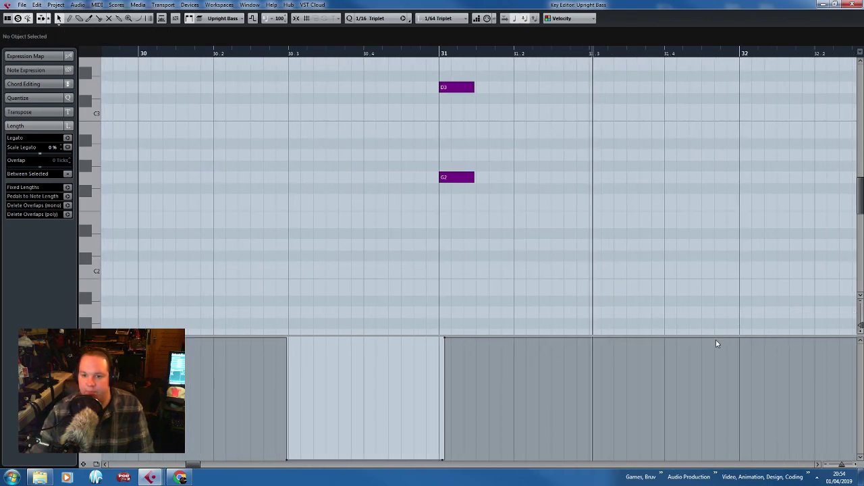
drag(814, 337, 780, 476)
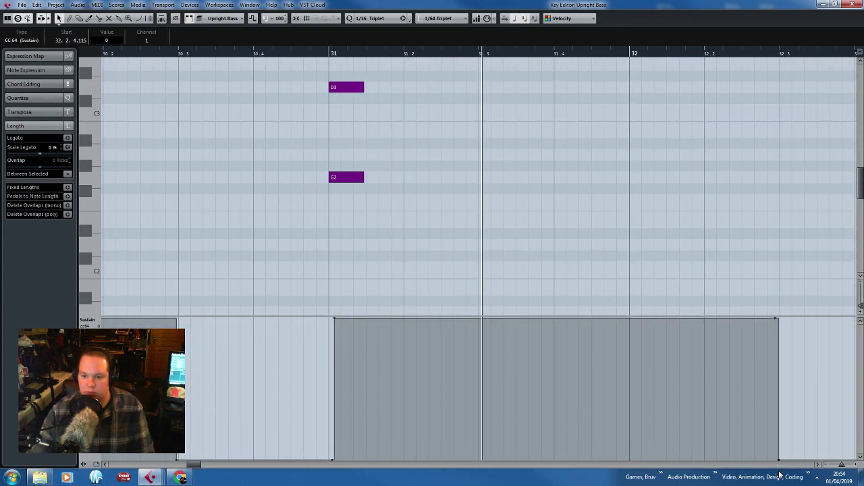
Draw a sustain pedal event of 127 at the start of bar 33 and a release to 0 at about 34.3.1.13.
drag(830, 281, 862, 289)
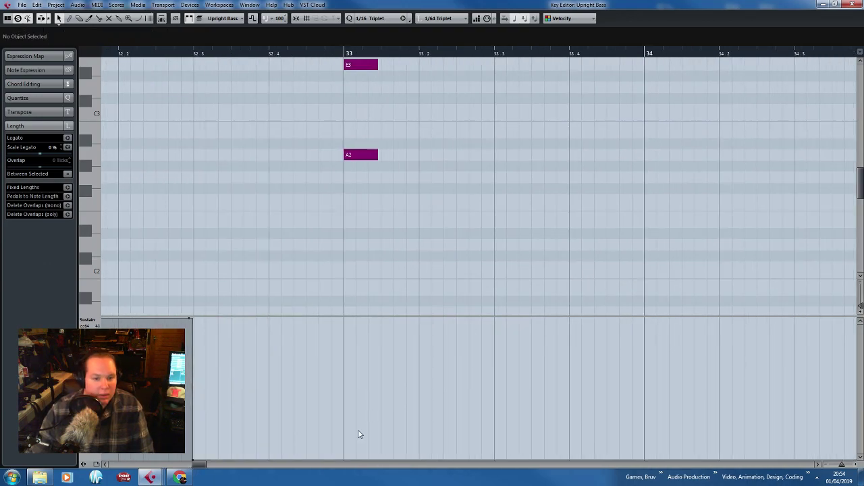
mouse_move(355, 463)
mouse_down()
mouse_move(354, 334)
mouse_move(381, 336)
mouse_up()
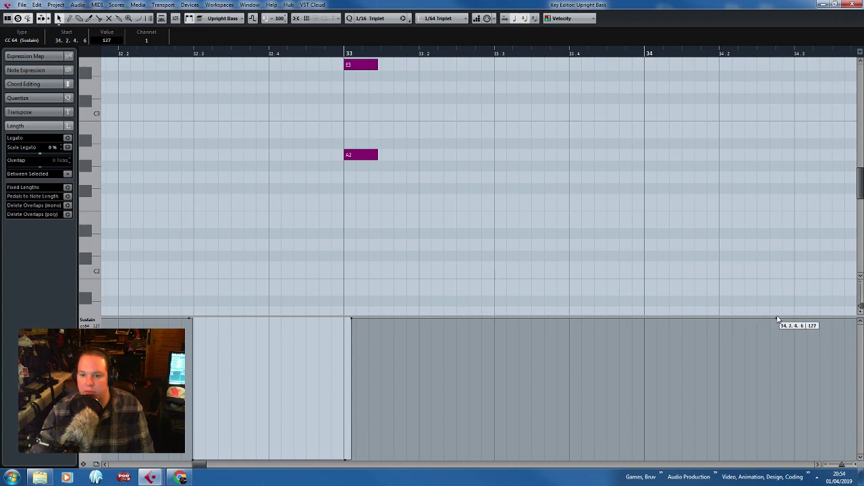
drag(797, 323, 795, 462)
Draw a sustain pedal event of 127 at the start of bar 35 and a release to 0 at about 36.2.4.109.
scroll(702, 358, down, 3)
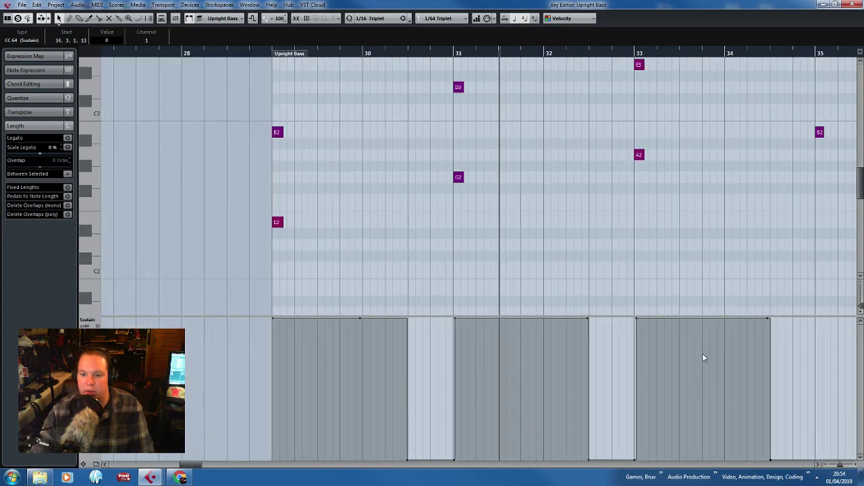
scroll(798, 345, up, 6)
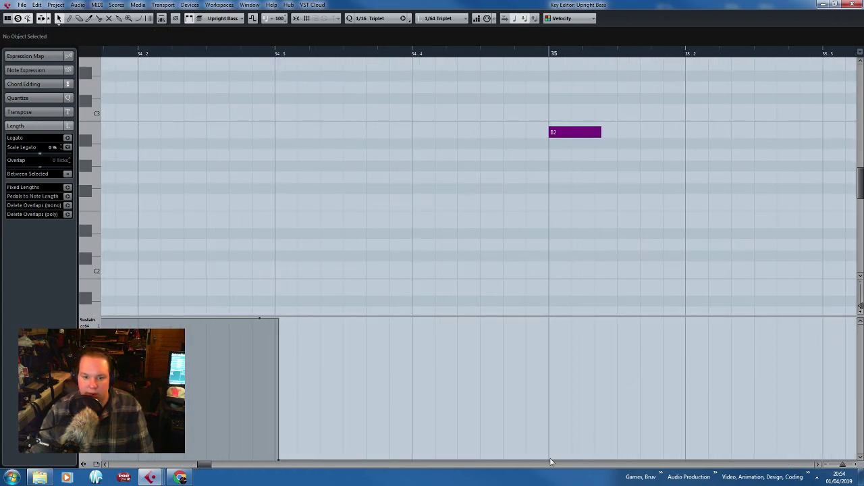
click(550, 463)
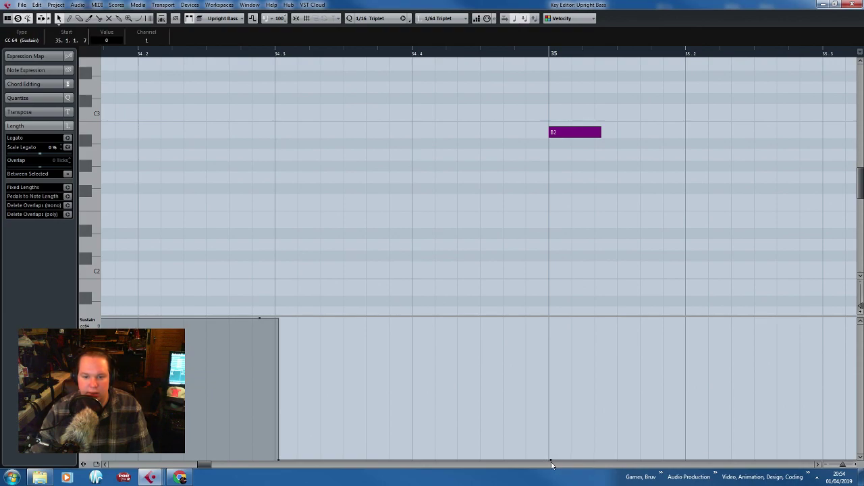
mouse_move(551, 465)
mouse_down()
mouse_move(563, 413)
mouse_move(555, 295)
mouse_up()
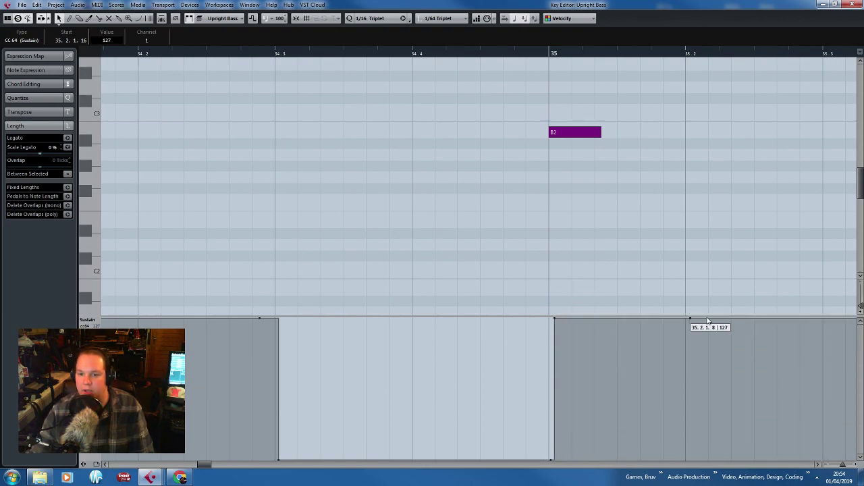
scroll(707, 320, right, 5)
scroll(725, 288, right, 2)
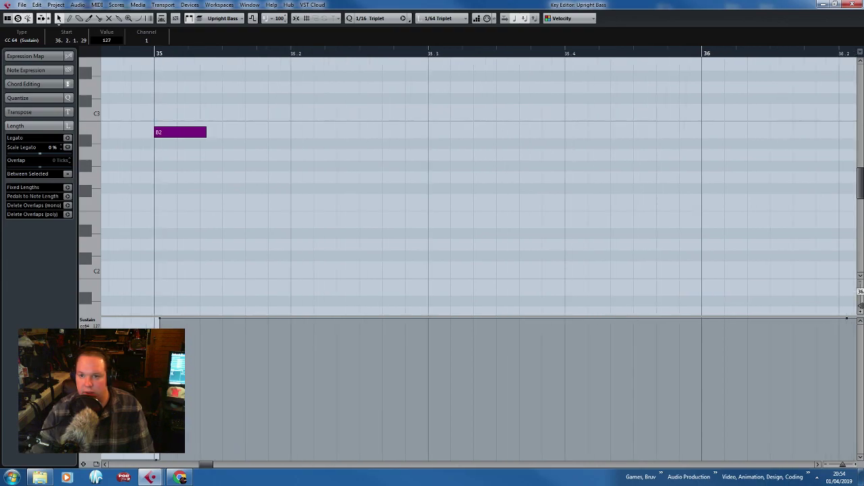
drag(845, 322, 842, 470)
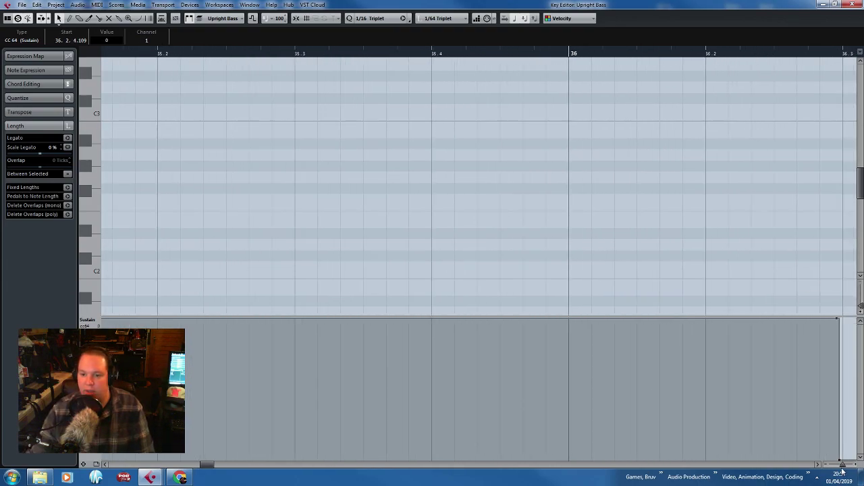
Close the piano part's editor, set the cycle range from bar 29 to bar 37 and stop playback.
click(858, 5)
key(h)
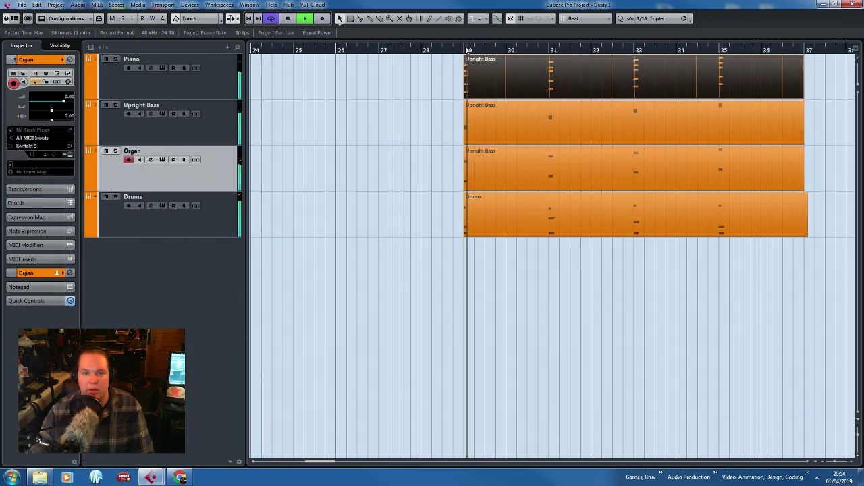
drag(467, 50, 804, 50)
click(720, 295)
key(space)
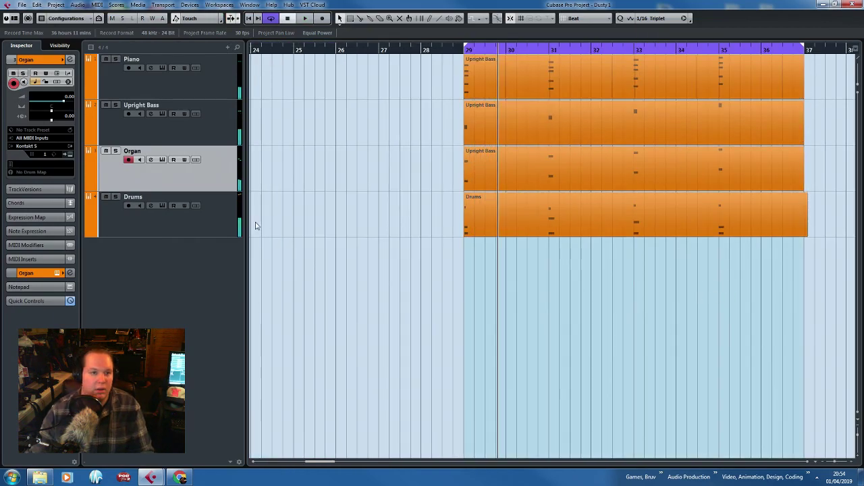
click(224, 6)
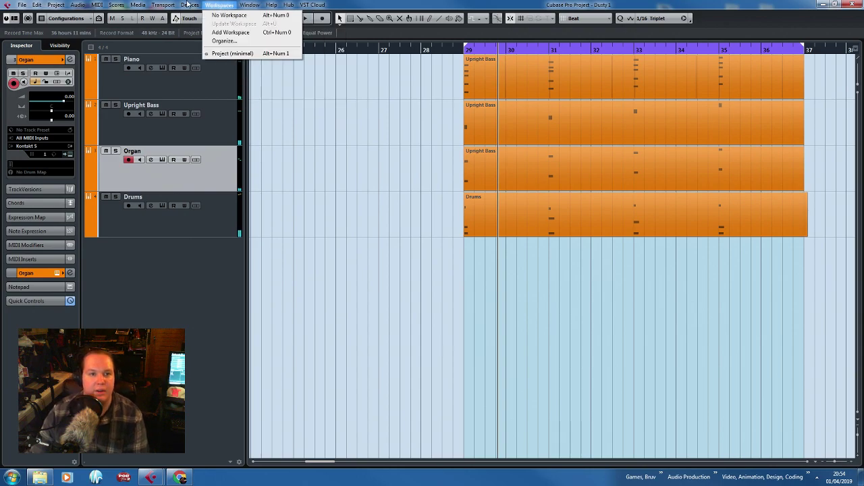
click(226, 135)
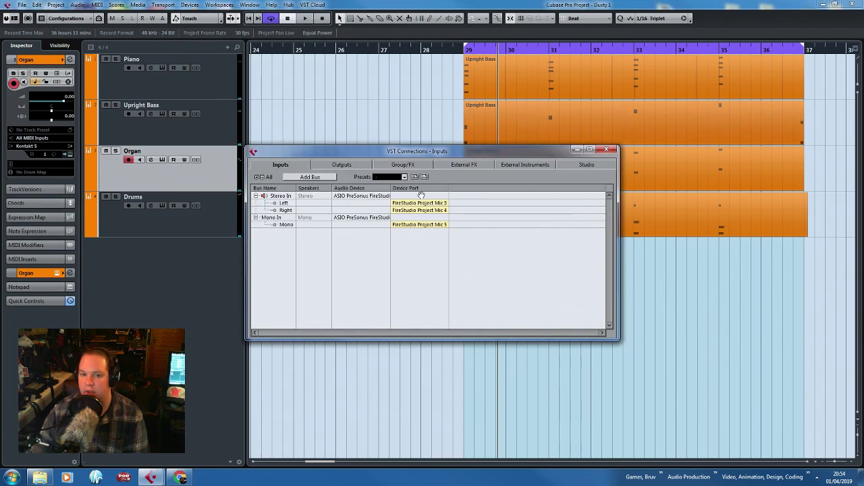
click(607, 149)
Add one stereo FX channel track with no effect, routed to Stereo Out and created inside the FX folder.
right_click(155, 271)
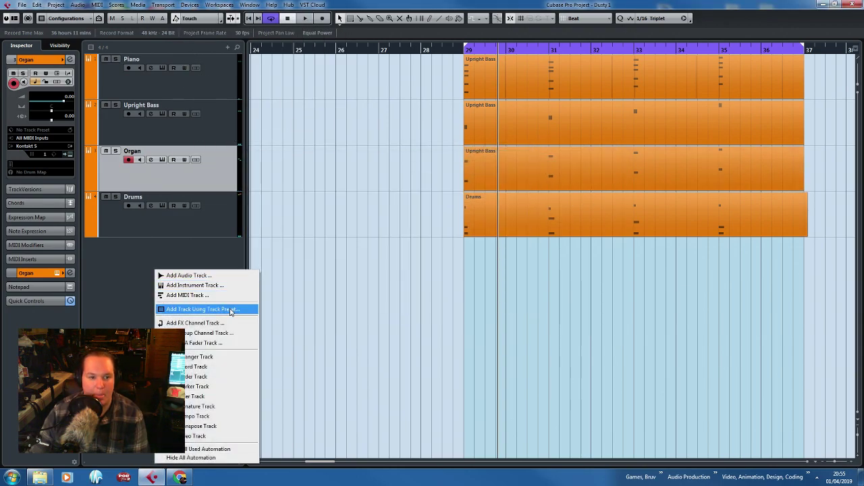
click(223, 323)
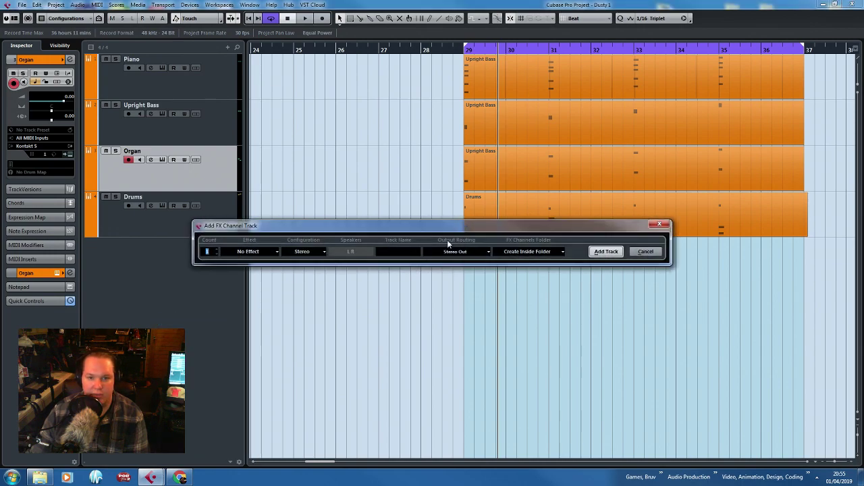
click(599, 251)
Route the Piano track's first audio send to FX 1, activate it and set its level to -8.72.
click(235, 81)
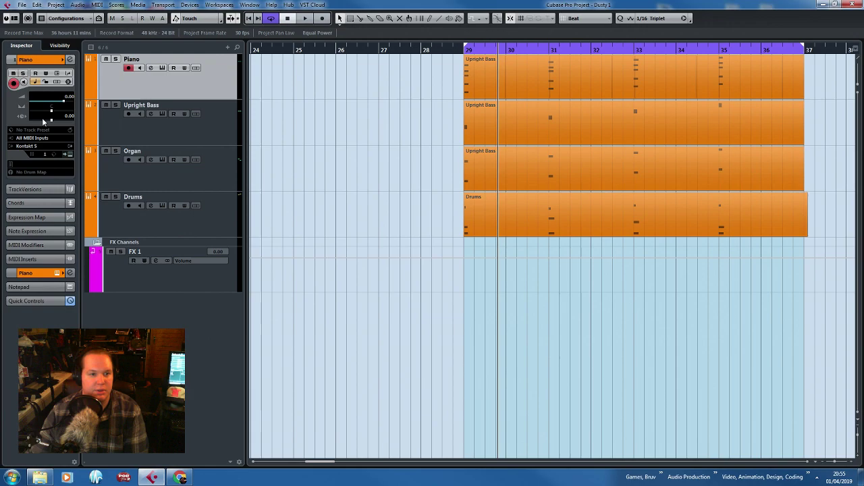
click(20, 260)
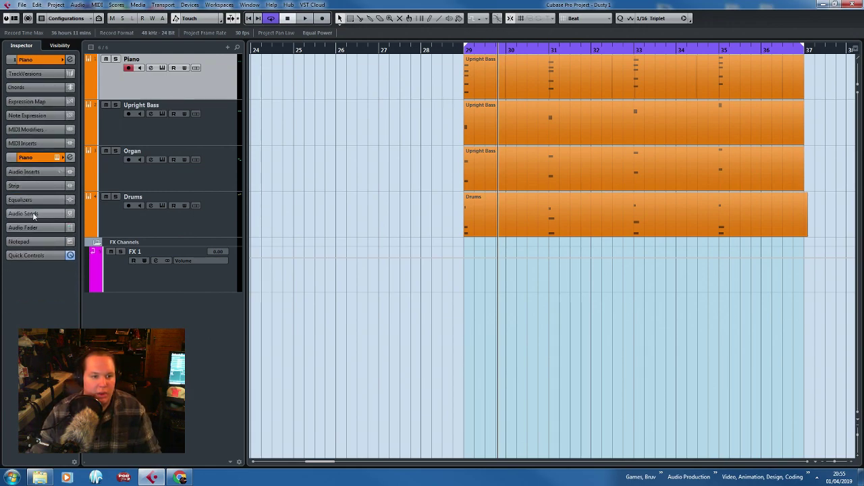
click(31, 214)
click(68, 233)
click(37, 274)
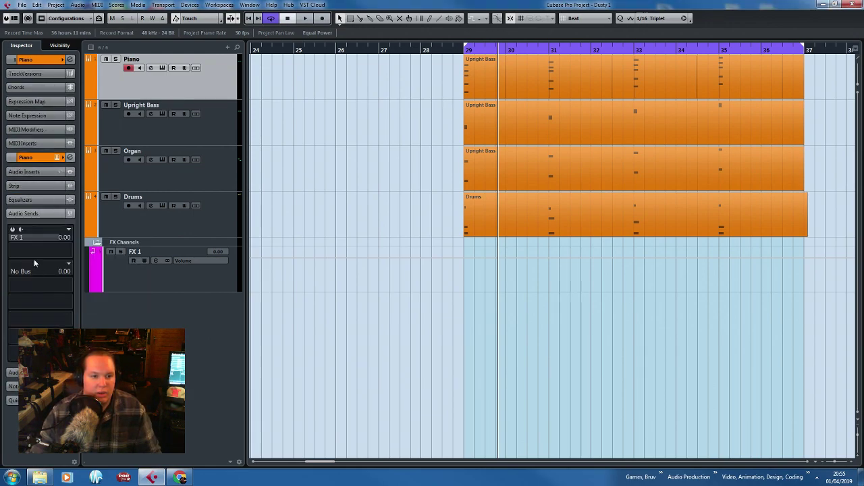
scroll(34, 240, down, 5)
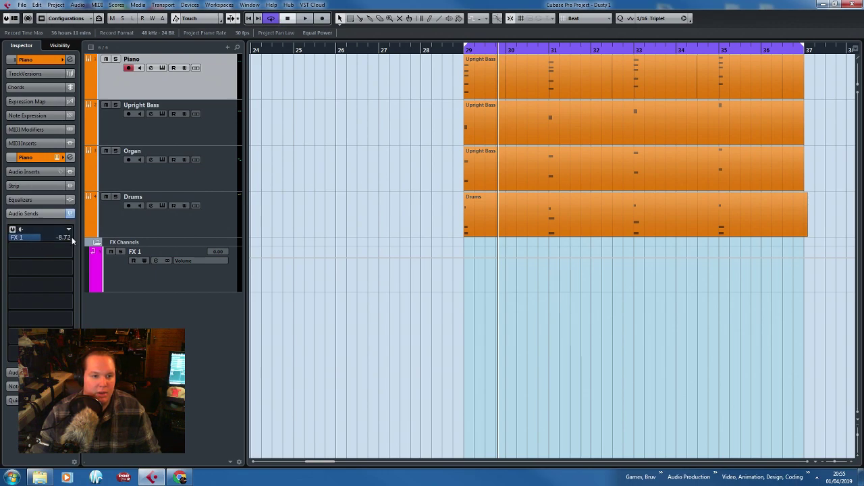
Copy the Piano track's FX 1 send to the first send slot of the Upright Bass, Organ and Drums tracks.
right_click(59, 240)
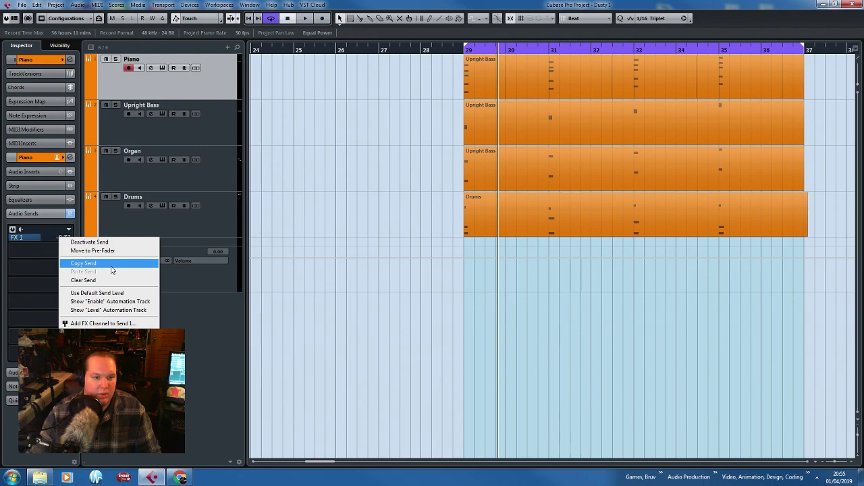
click(112, 270)
click(192, 131)
right_click(26, 233)
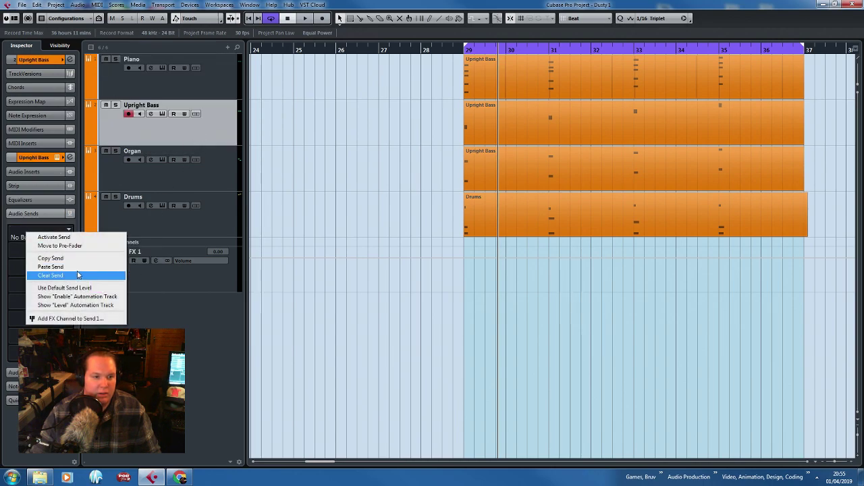
click(78, 266)
click(178, 182)
right_click(48, 234)
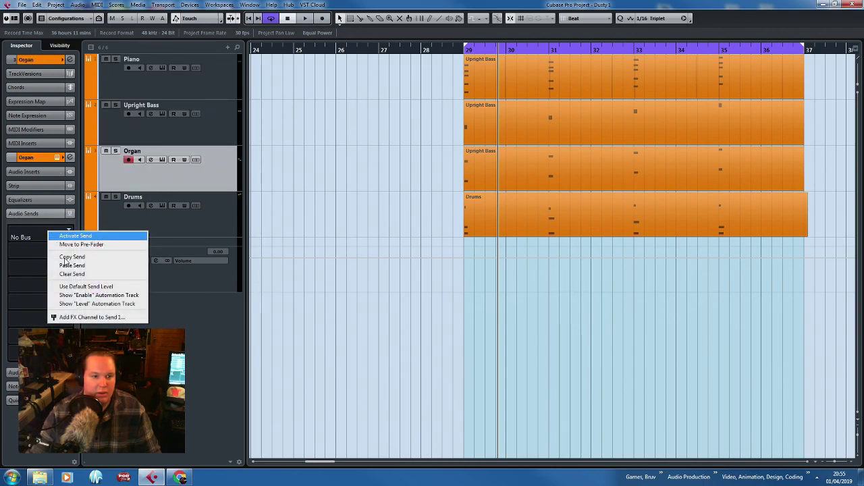
click(68, 265)
click(137, 226)
right_click(49, 238)
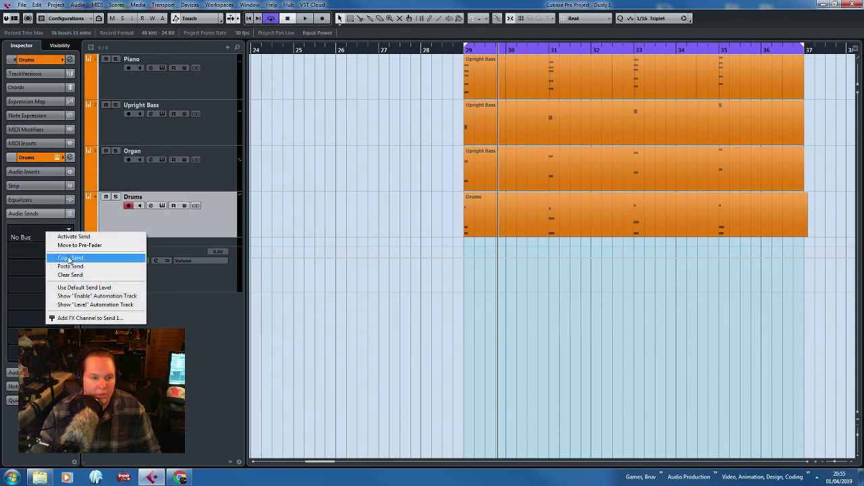
click(69, 266)
Insert the RoomWorks SE reverb in the FX 1 channel's first insert slot and choose the Medium Snare Room preset.
click(143, 279)
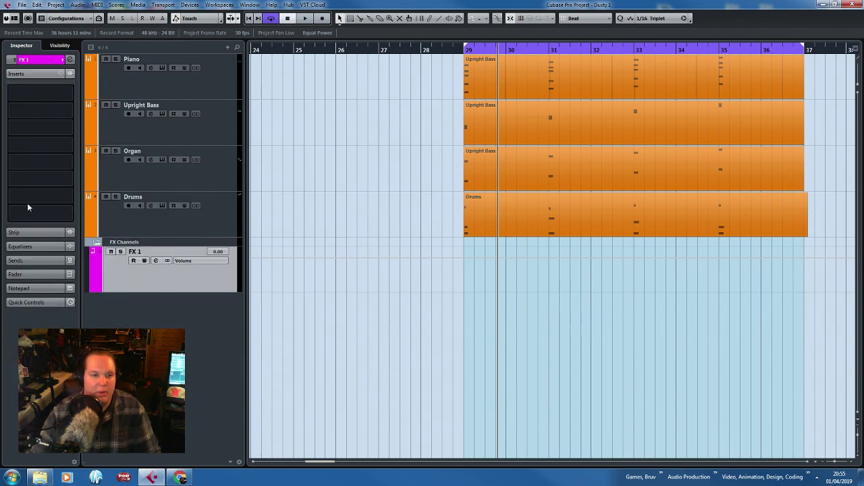
click(67, 103)
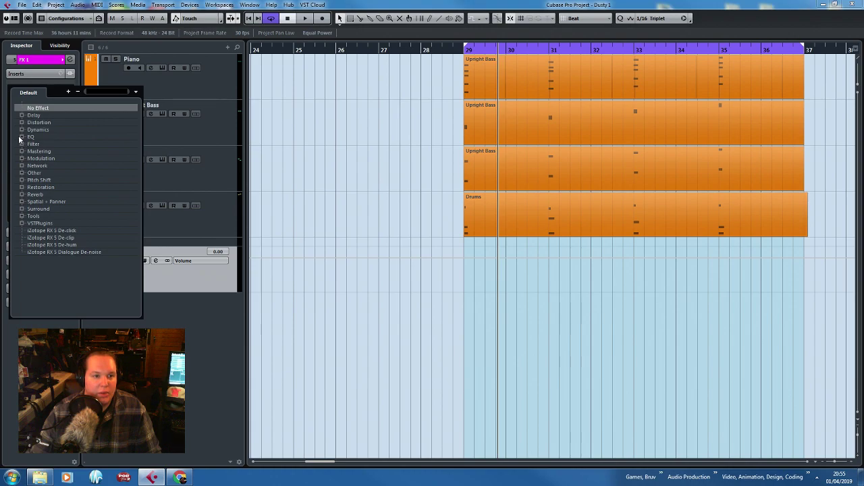
click(333, 131)
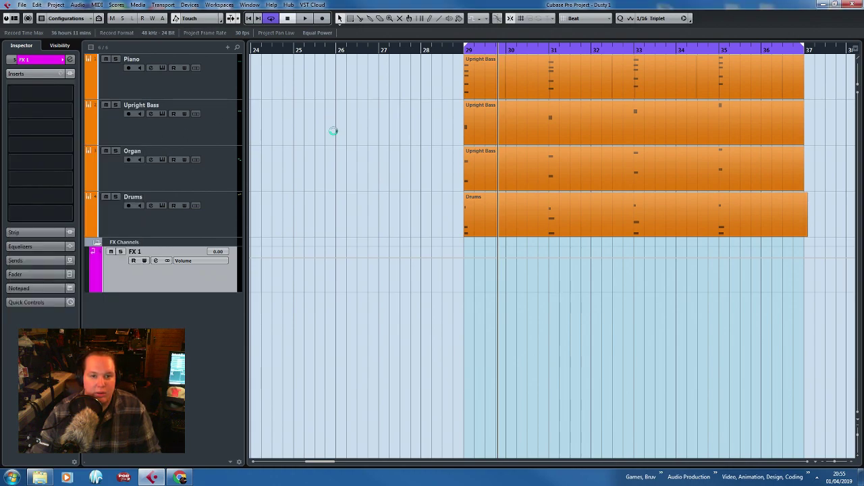
click(66, 97)
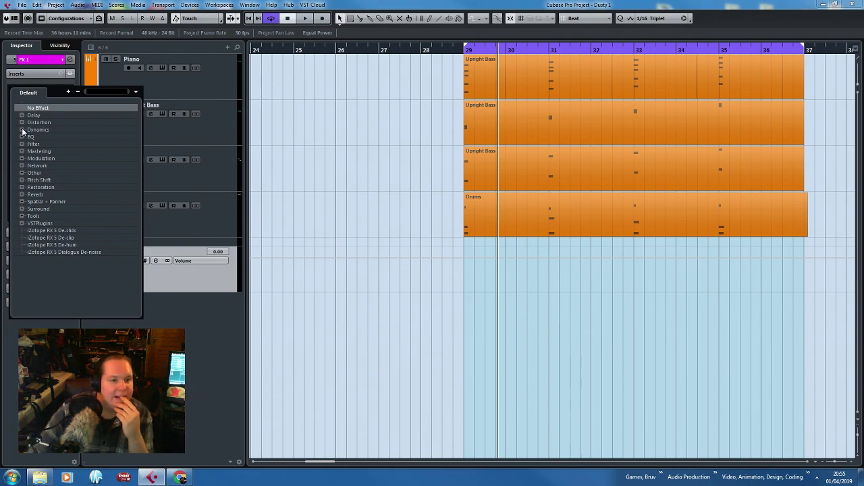
click(23, 194)
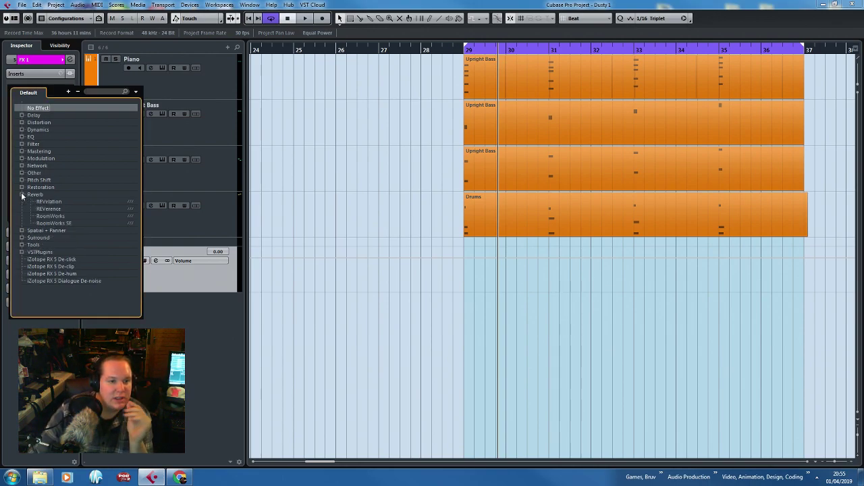
click(54, 223)
click(407, 323)
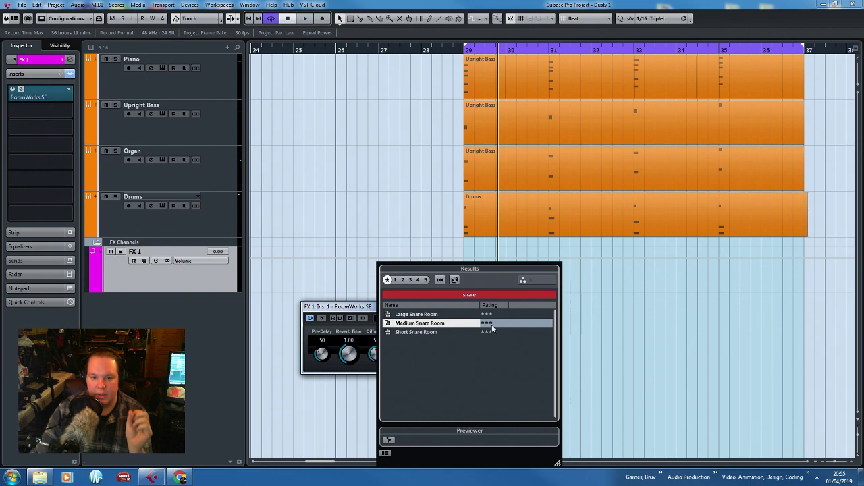
Search the RoomWorks SE presets for room and load the Short Snare Room preset on FX 1.
click(483, 296)
text(cl)
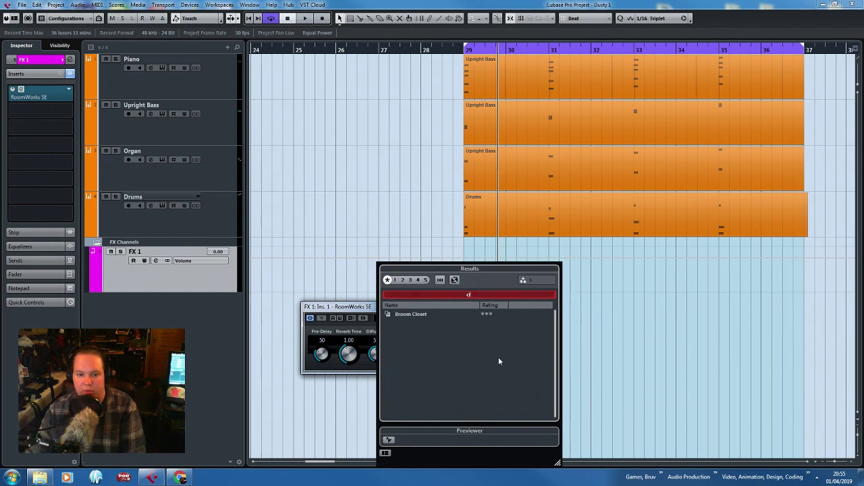
key(BackSpace)
key(BackSpace)
text(room)
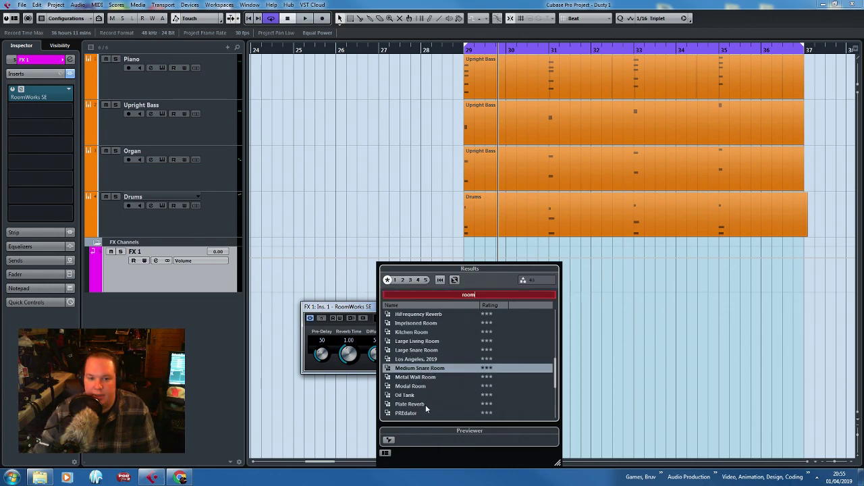
scroll(426, 408, down, 5)
scroll(426, 398, up, 2)
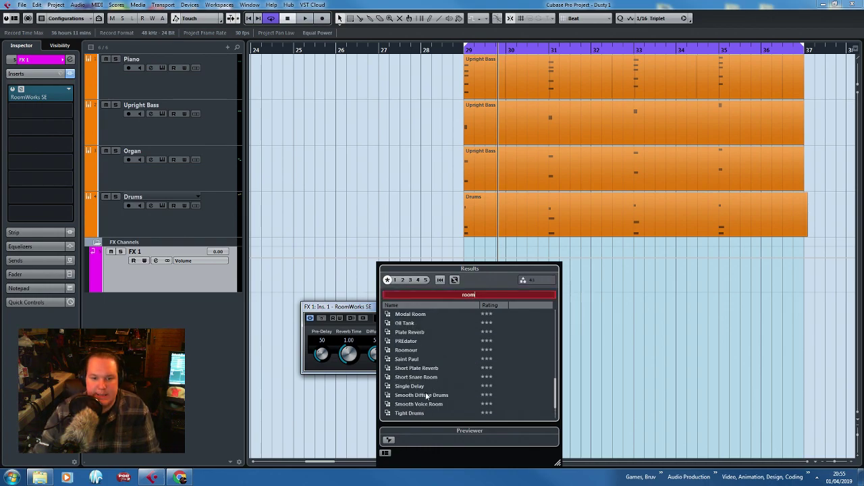
double_click(426, 380)
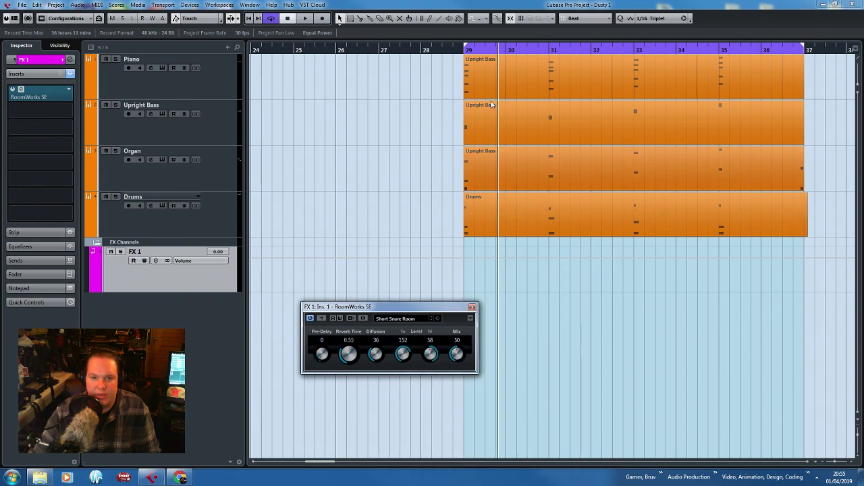
Play the section from bar 29 and set the RoomWorks SE mix to 22 and pre-delay to 3.
click(464, 50)
key(space)
drag(458, 353, 456, 379)
drag(322, 362, 323, 358)
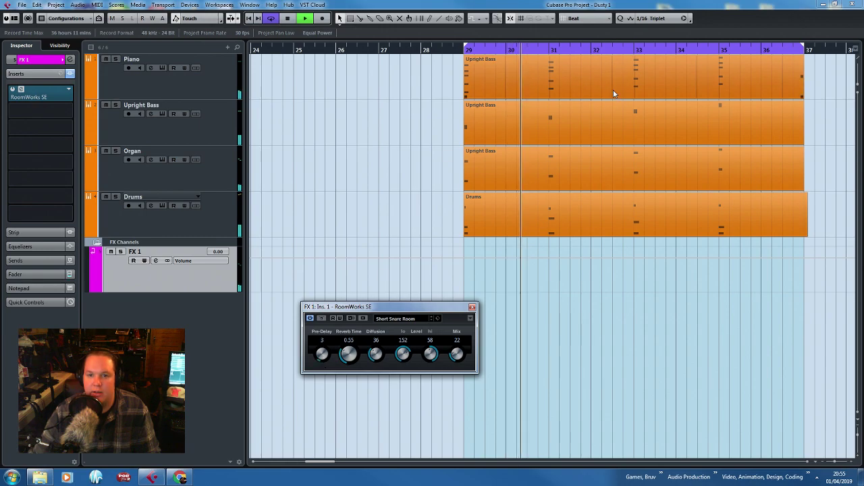
click(629, 51)
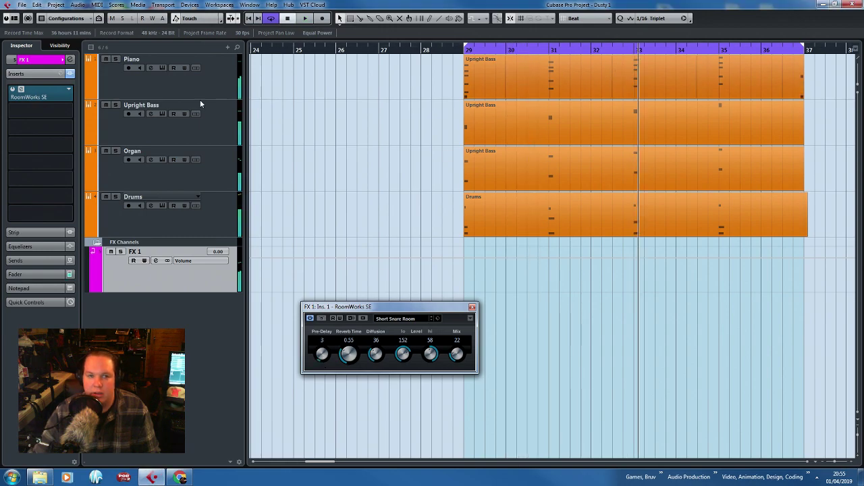
Insert the StudioEQ effect in the FX 1 channel's sixth insert slot.
click(68, 112)
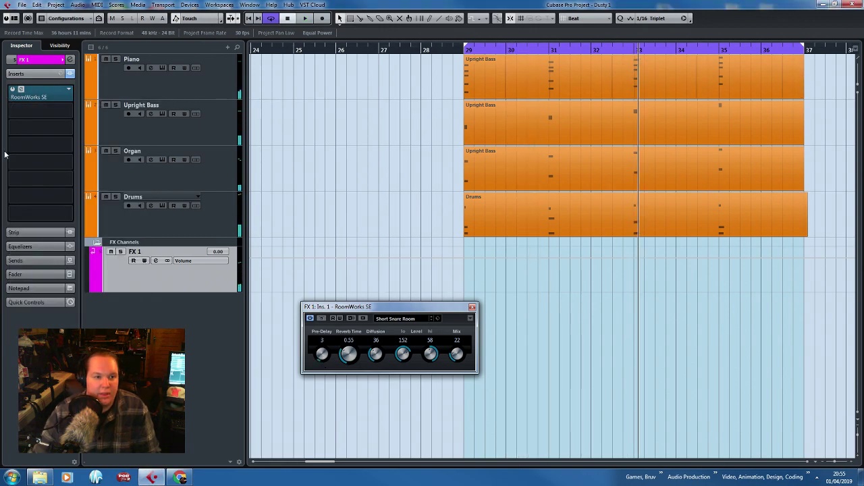
click(73, 178)
click(22, 222)
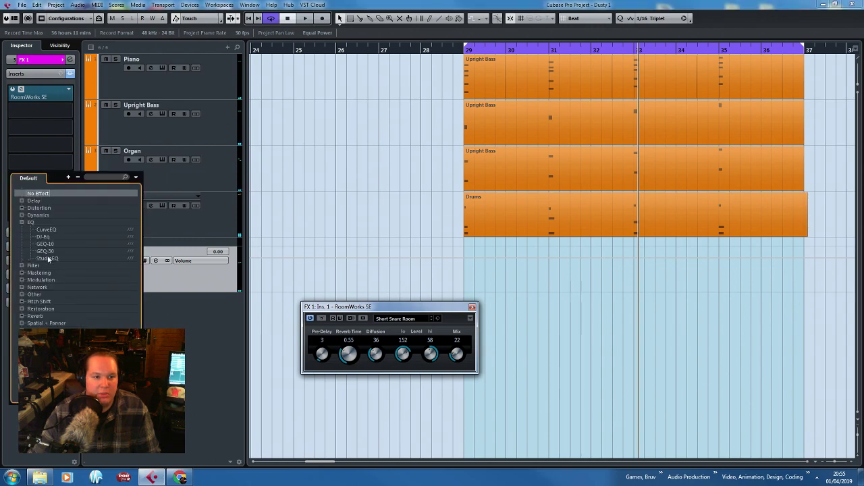
click(49, 258)
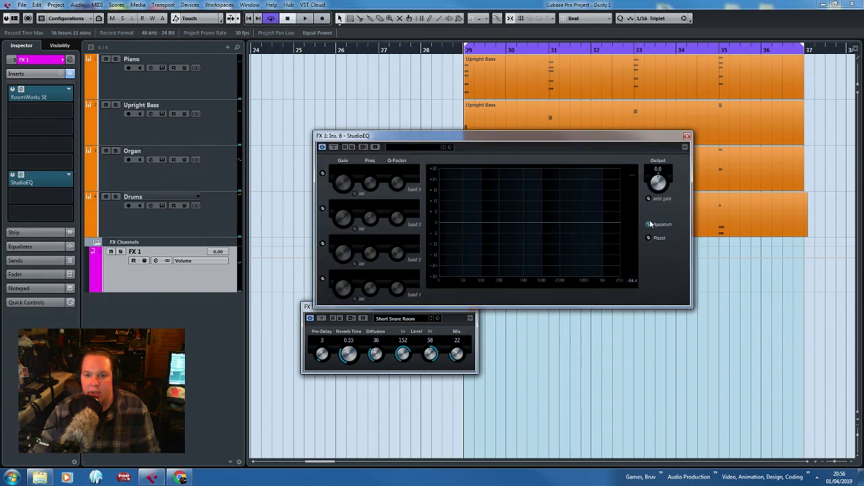
During playback, set StudioEQ band 1 to -24.0 gain at 27.2 Hz with Q 2.6 and band 4 to 5.9 gain at 1922 Hz.
key(space)
mouse_move(450, 222)
mouse_down()
mouse_move(443, 283)
mouse_move(398, 272)
mouse_move(447, 269)
mouse_up()
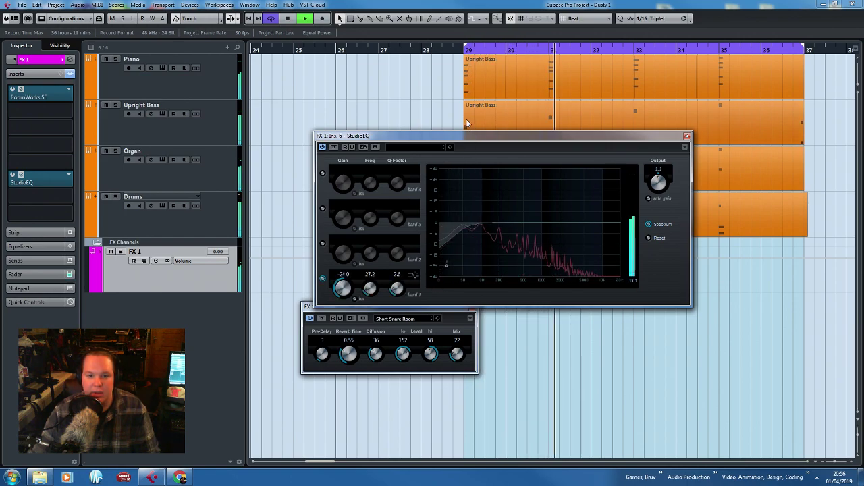
drag(564, 223, 559, 214)
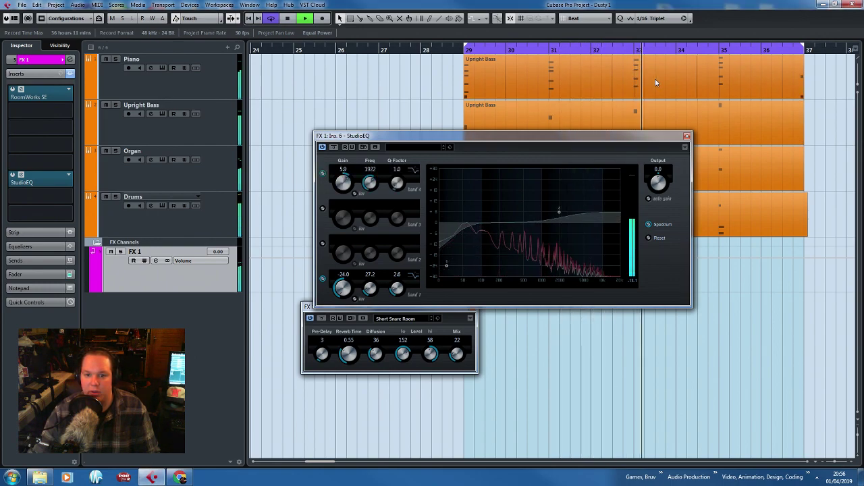
key(space)
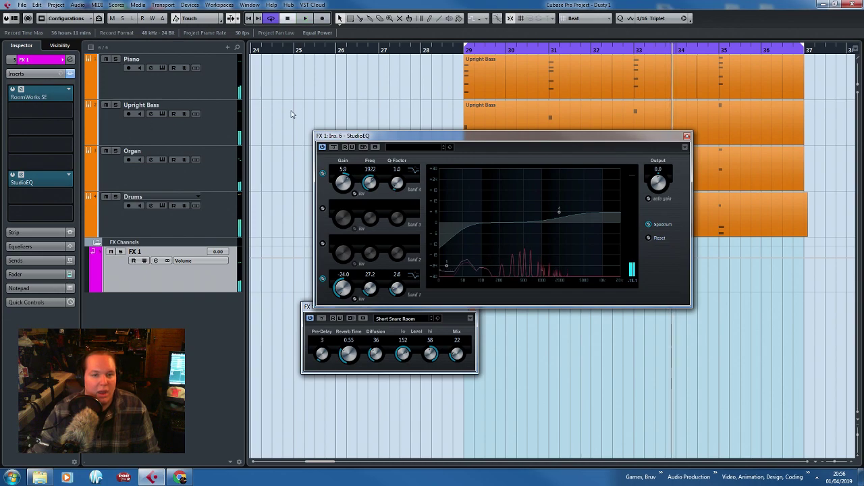
Insert the DaTube distortion in FX 1's second insert slot and set its drive to 31% during playback.
click(70, 112)
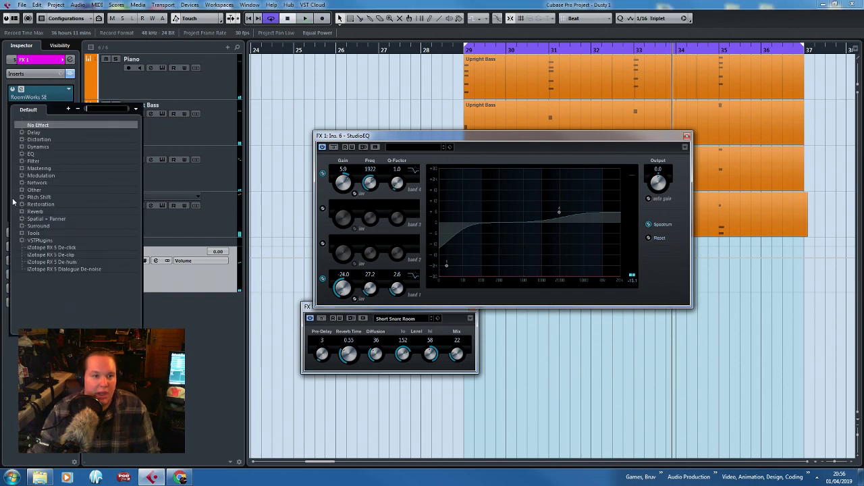
click(22, 147)
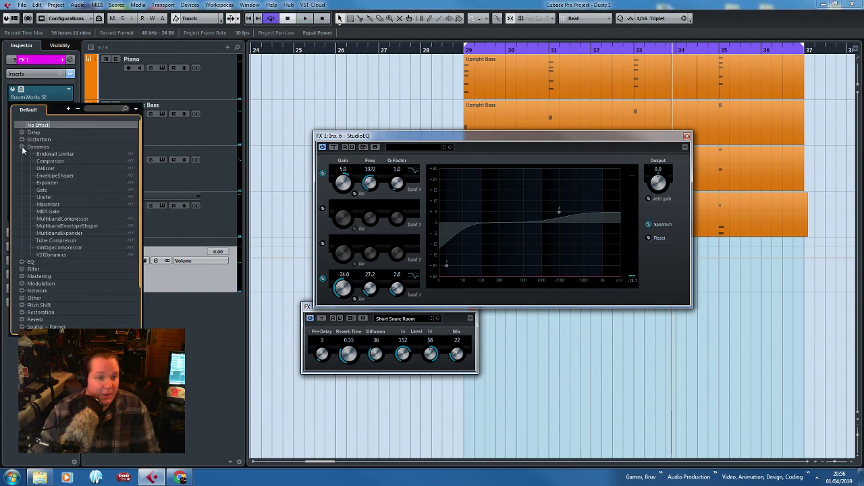
click(23, 139)
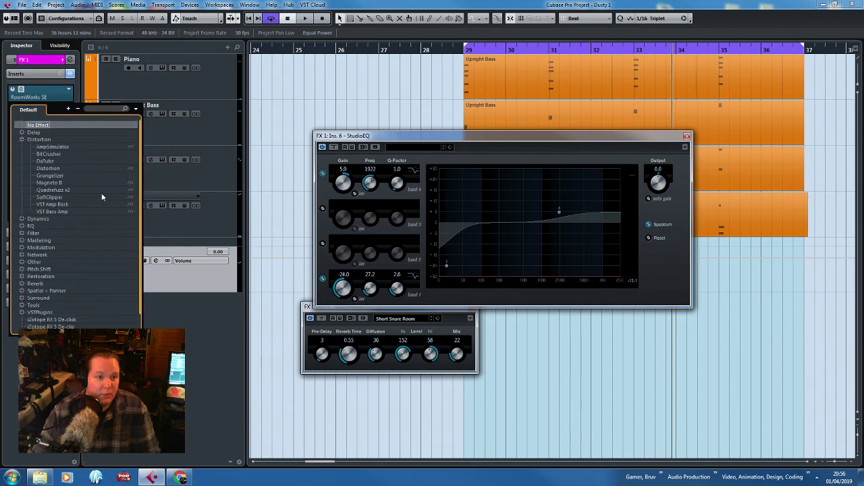
click(51, 161)
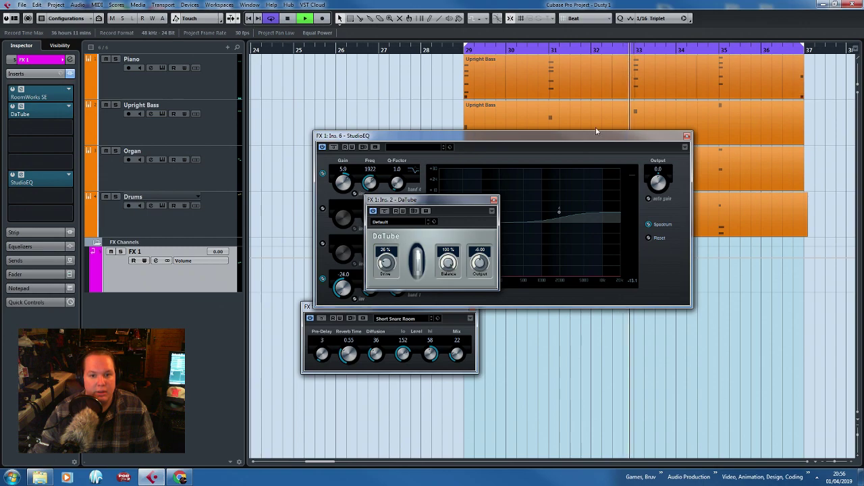
mouse_move(385, 263)
mouse_down()
mouse_move(389, 242)
mouse_move(387, 257)
mouse_up()
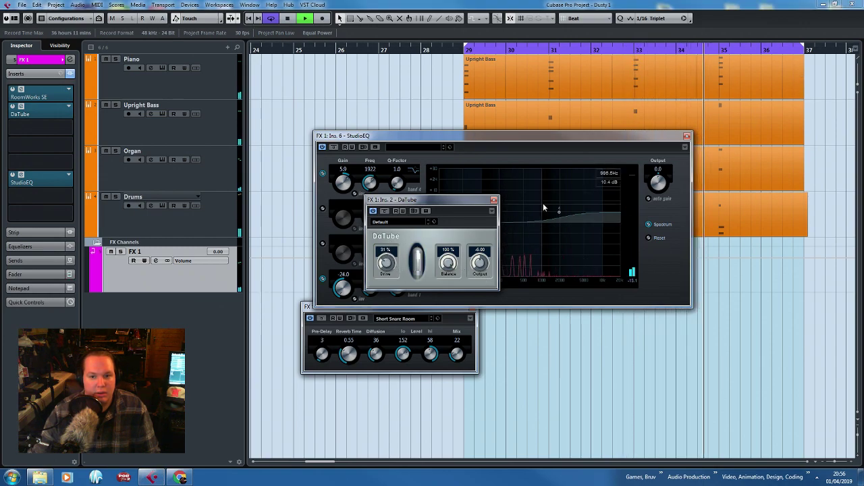
click(494, 201)
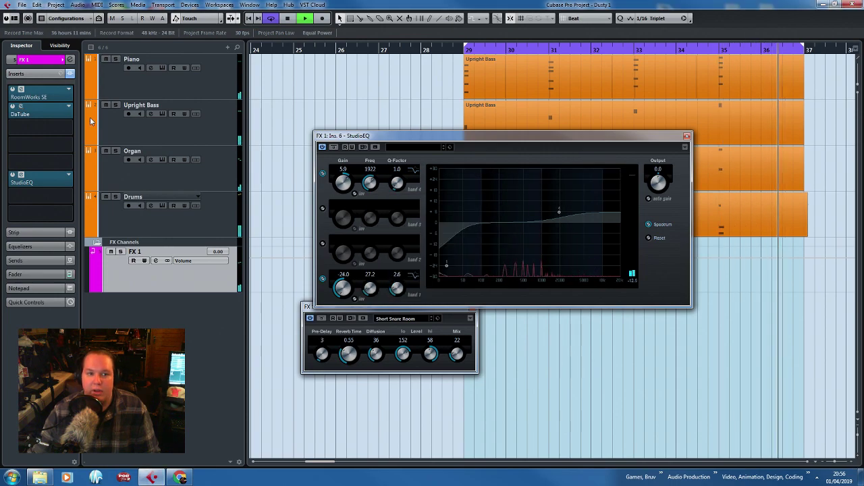
key(space)
Try a second RoomWorks SE reverb in FX 1's third insert slot and browse its presets.
click(41, 126)
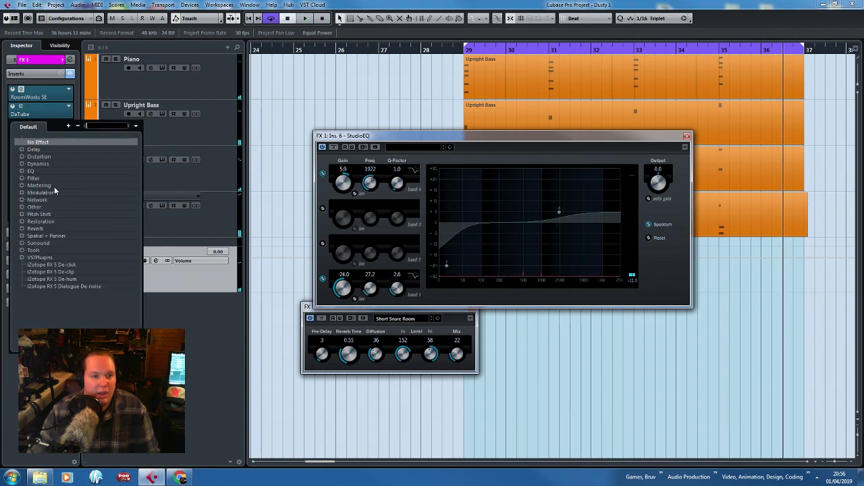
click(22, 214)
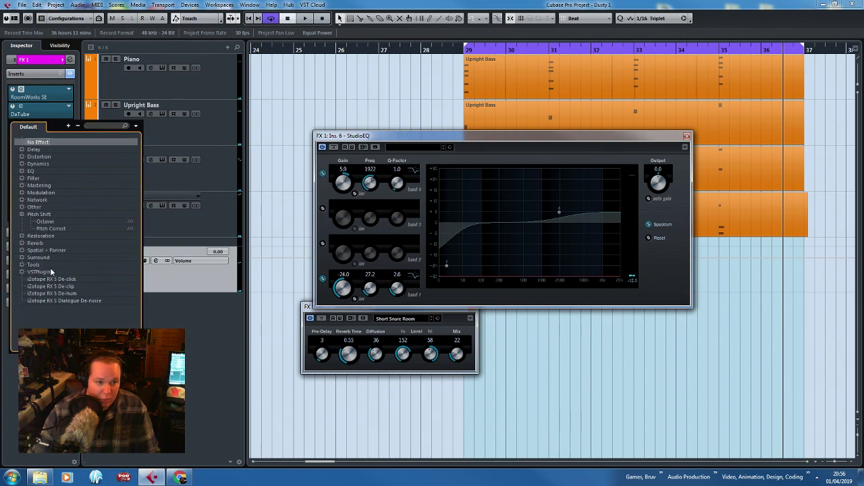
click(23, 214)
click(22, 207)
click(22, 207)
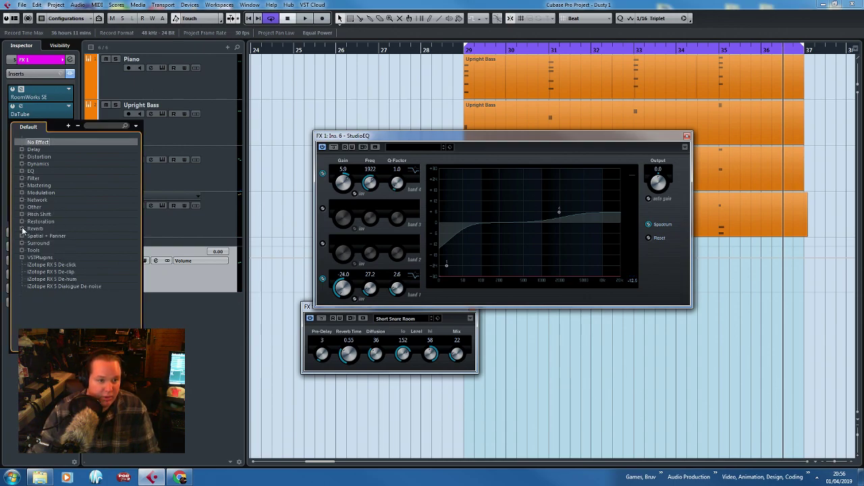
click(23, 230)
click(58, 257)
click(437, 224)
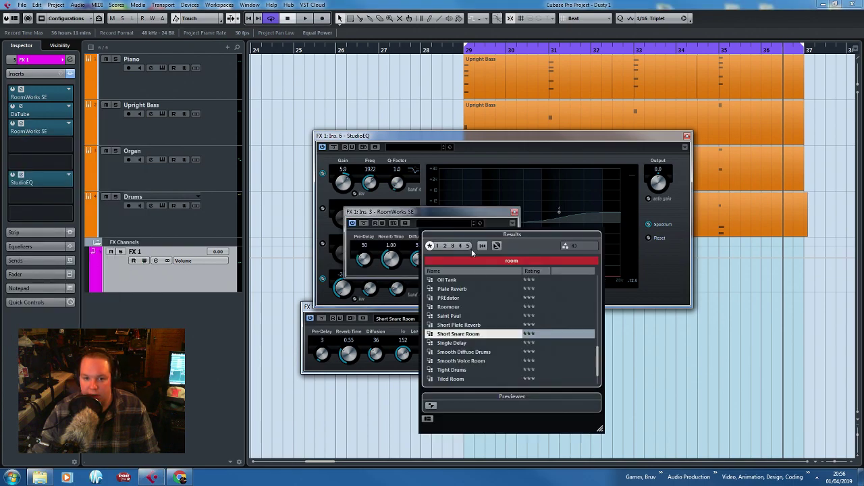
click(512, 261)
Load the Native Instruments RC 24 reverb in FX 1's third insert slot.
click(68, 126)
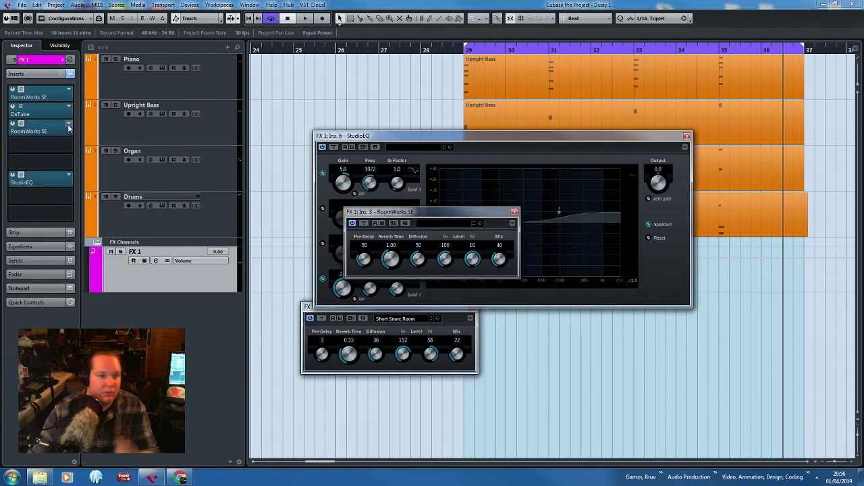
click(70, 128)
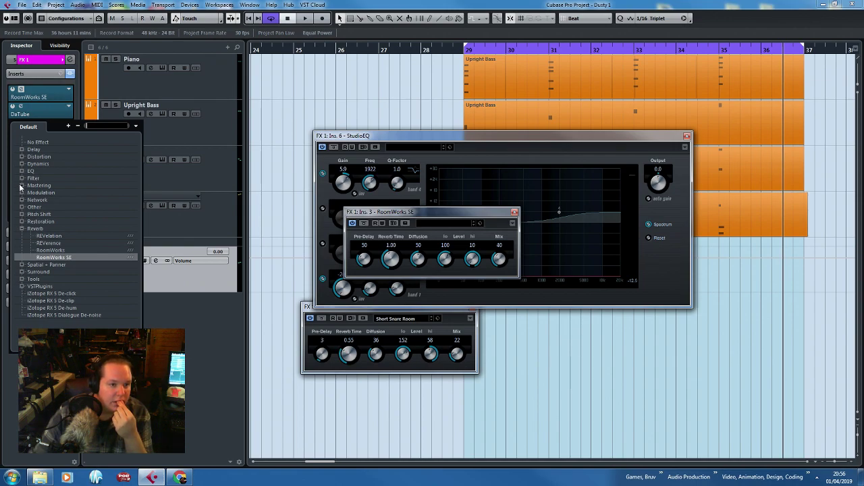
click(21, 286)
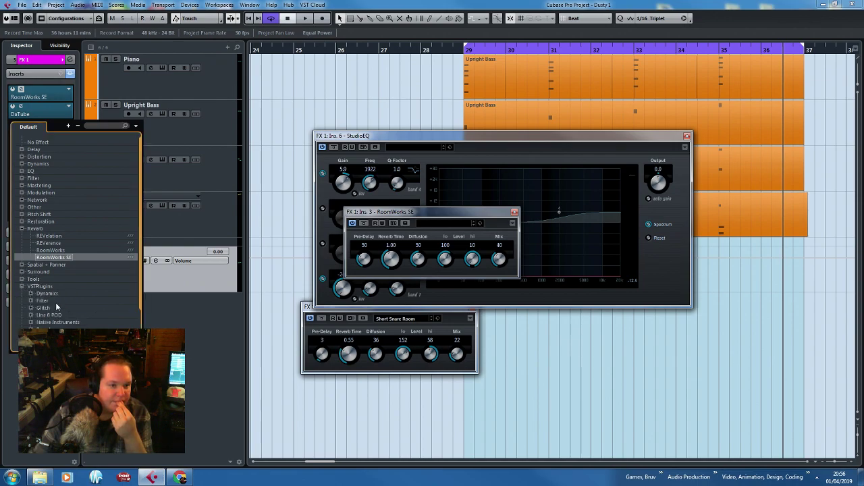
click(30, 277)
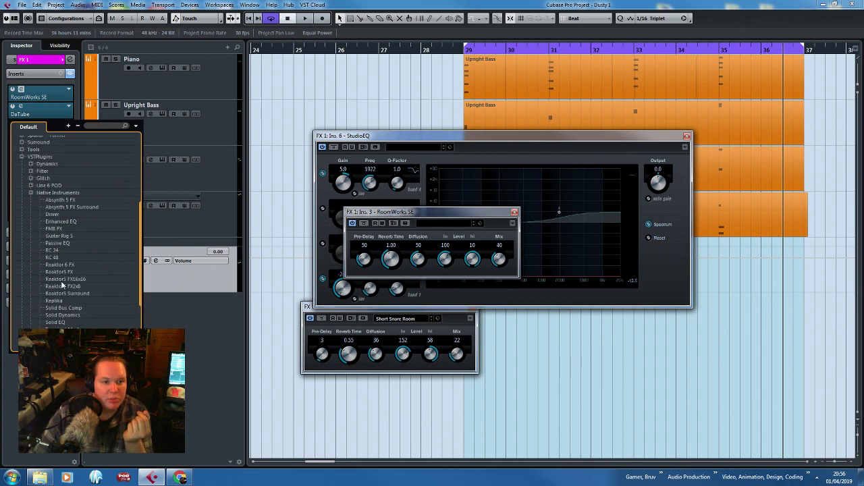
click(52, 251)
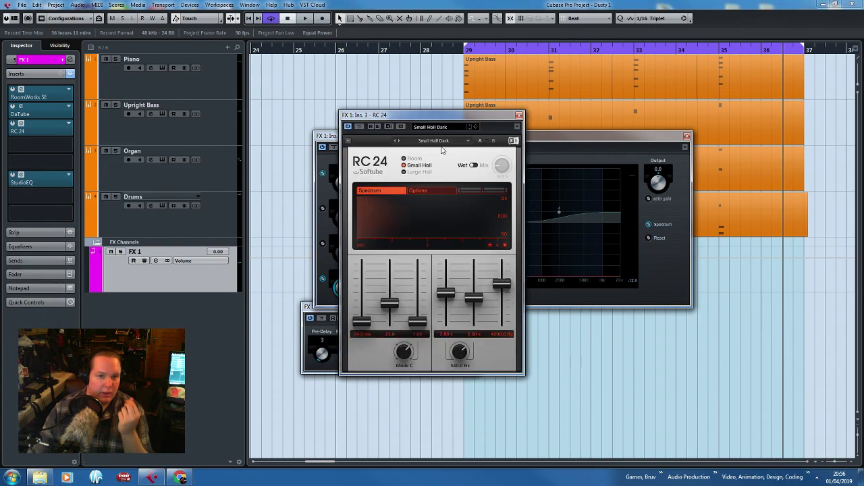
Load the Live Stage preset in the RC 24 reverb and switch its output from Wet to Mix during playback.
click(442, 127)
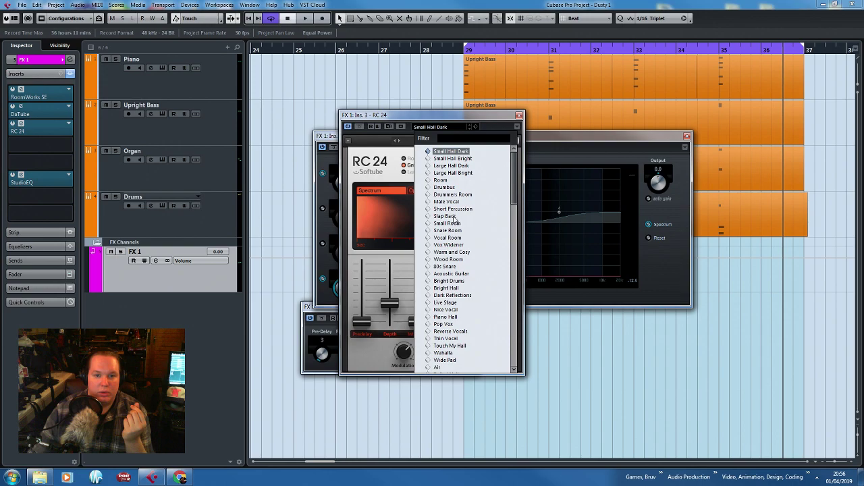
scroll(463, 197, down, 6)
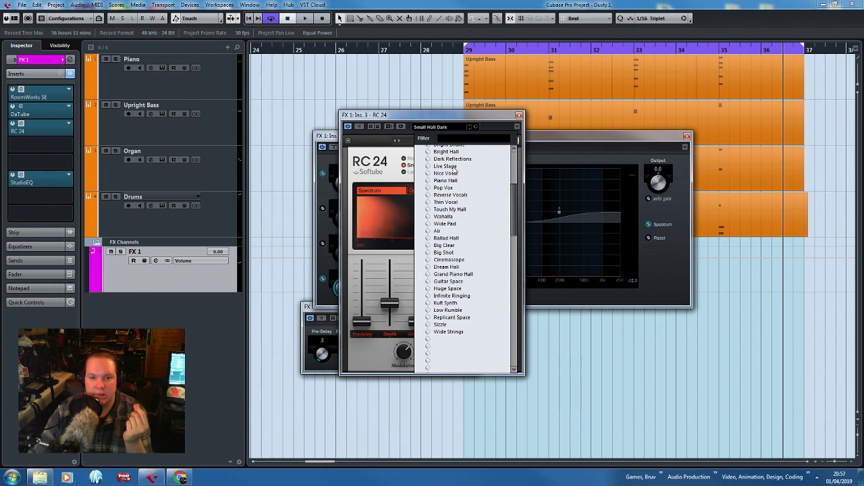
click(445, 166)
key(space)
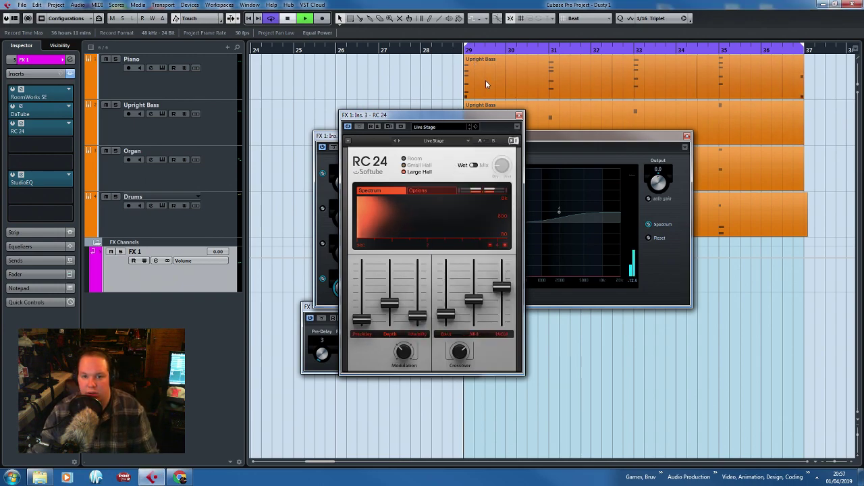
click(474, 165)
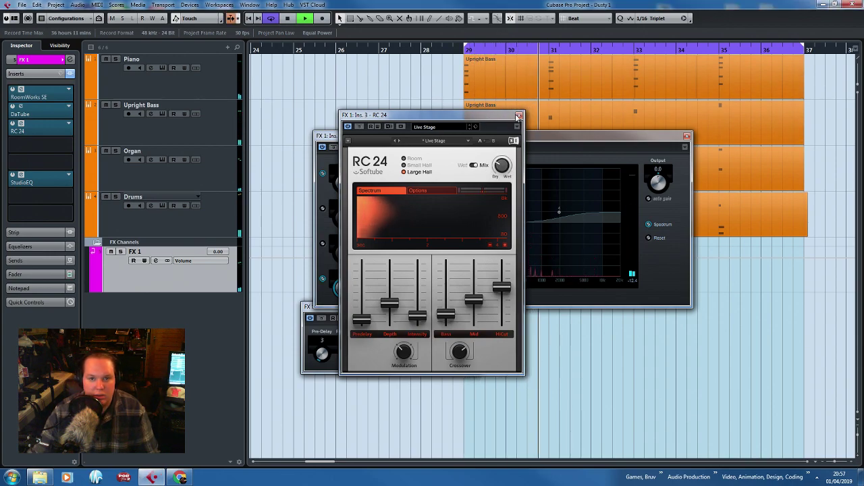
Close all the open effect windows on FX 1 and recheck the RC 24 mix amount while playback runs.
click(519, 115)
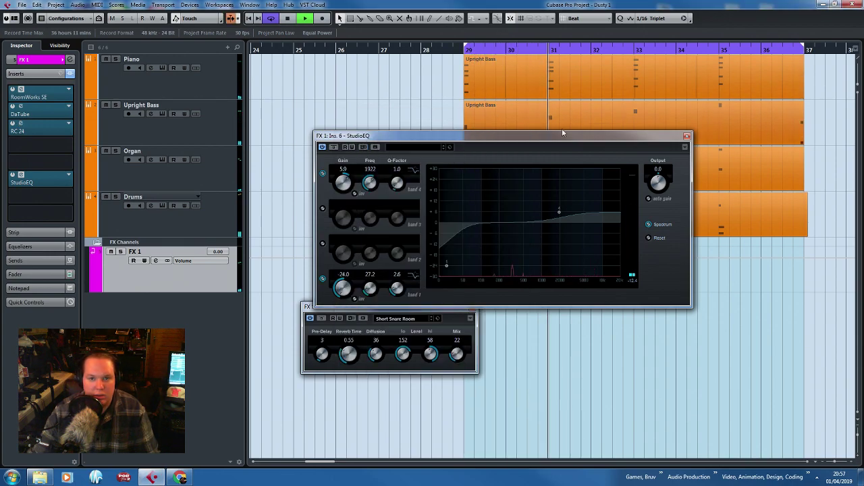
click(687, 136)
click(472, 306)
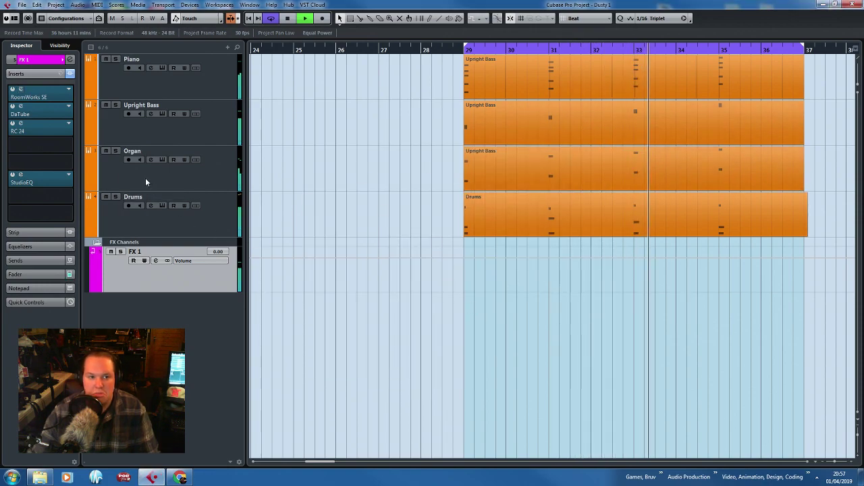
click(21, 124)
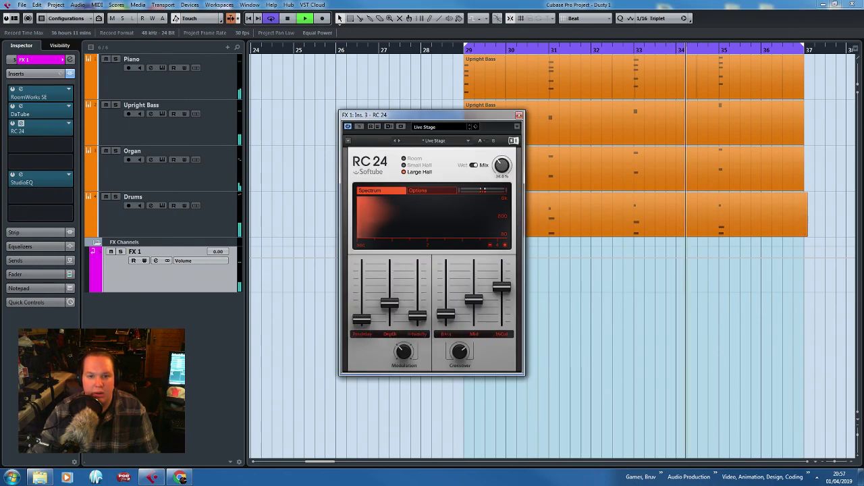
click(518, 115)
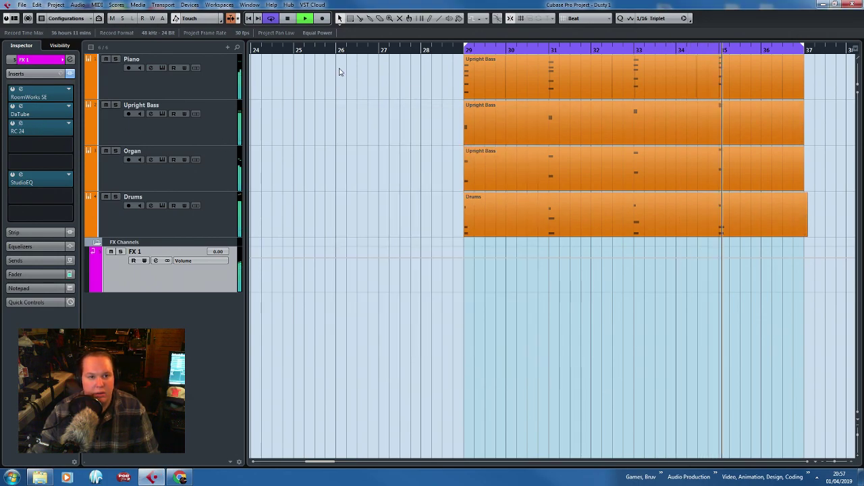
Stop playback, open the Upright Bass part for note editing and lower all its velocities together, bringing the first note to 69.
click(215, 133)
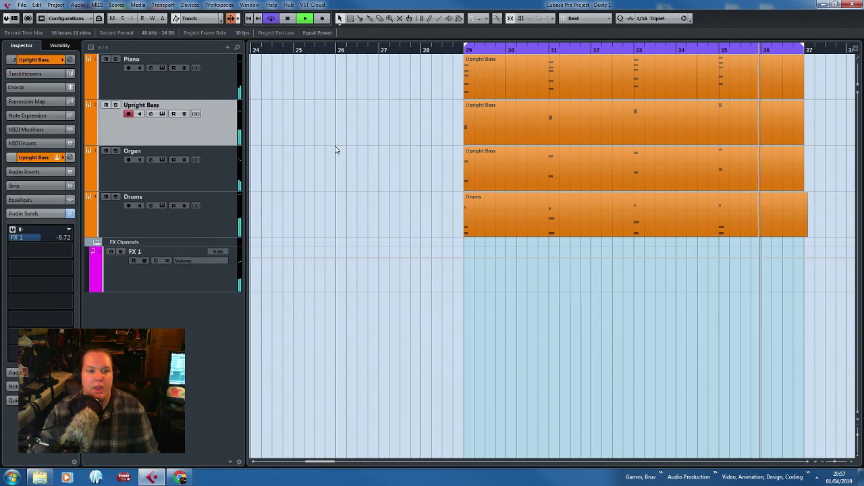
key(space)
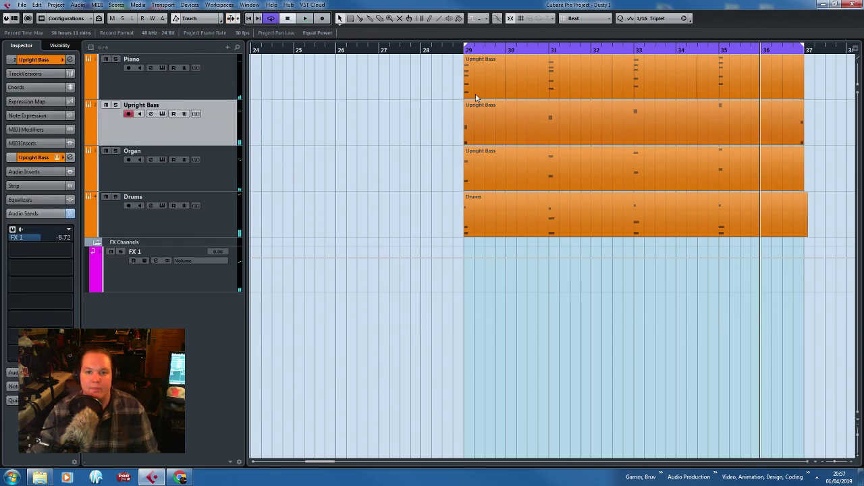
double_click(499, 118)
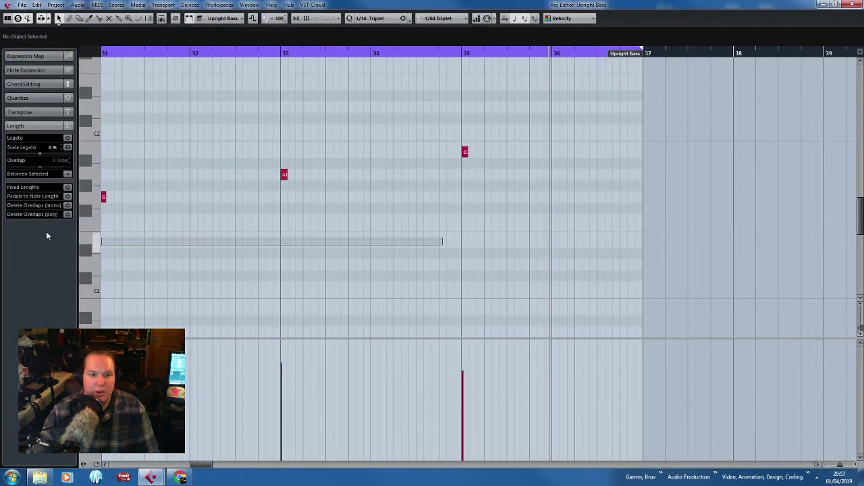
scroll(448, 240, down, 3)
drag(588, 290, 226, 10)
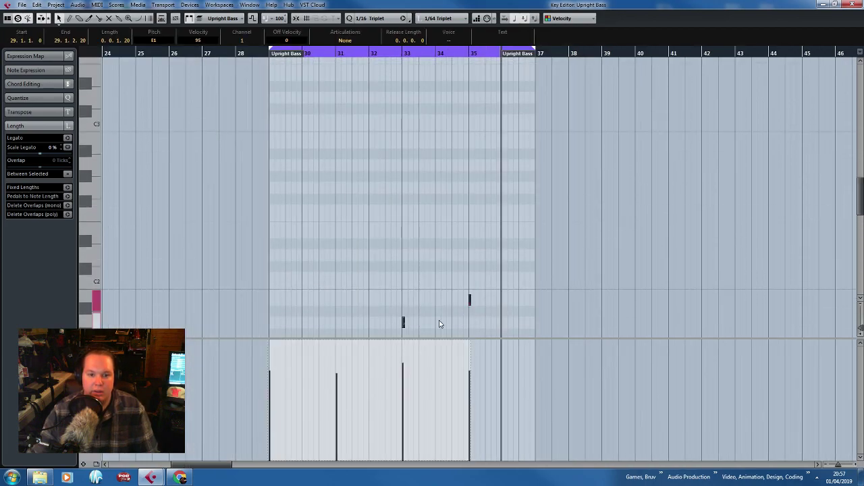
drag(439, 352, 438, 372)
Lengthen all the bass notes together to 1.1.3.94, about one and a half bars each.
scroll(428, 331, up, 3)
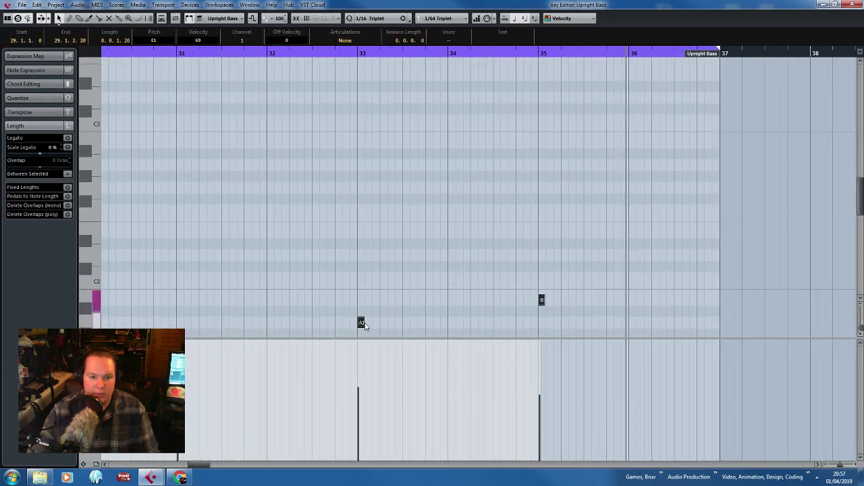
drag(365, 324, 492, 335)
scroll(461, 283, down, 3)
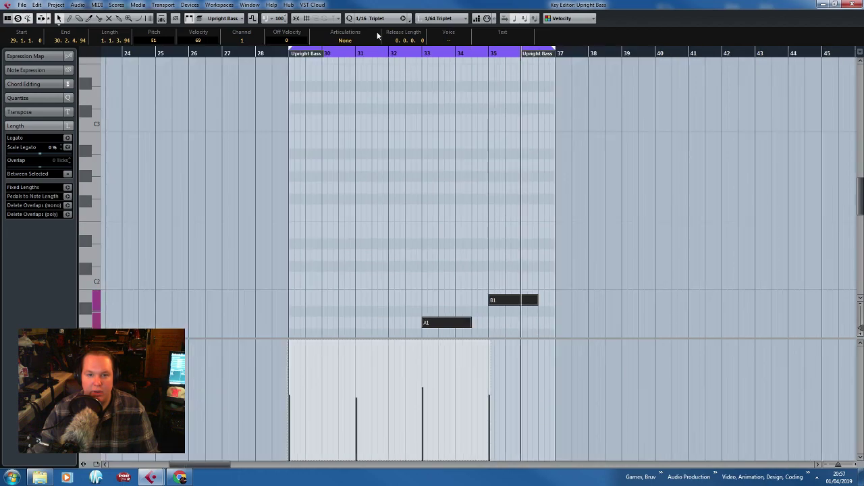
Deselect the bass notes, play the part from around bar 33, and close the note editor.
click(415, 52)
scroll(459, 186, up, 3)
scroll(461, 192, down, 4)
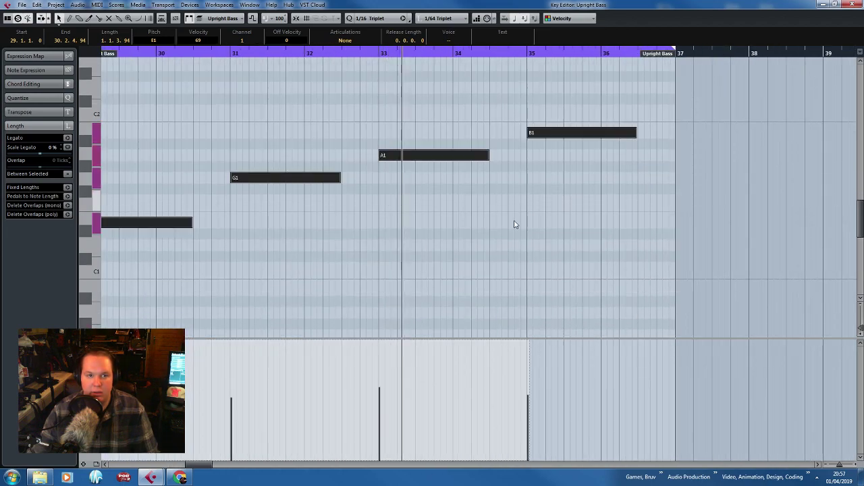
click(515, 224)
click(376, 52)
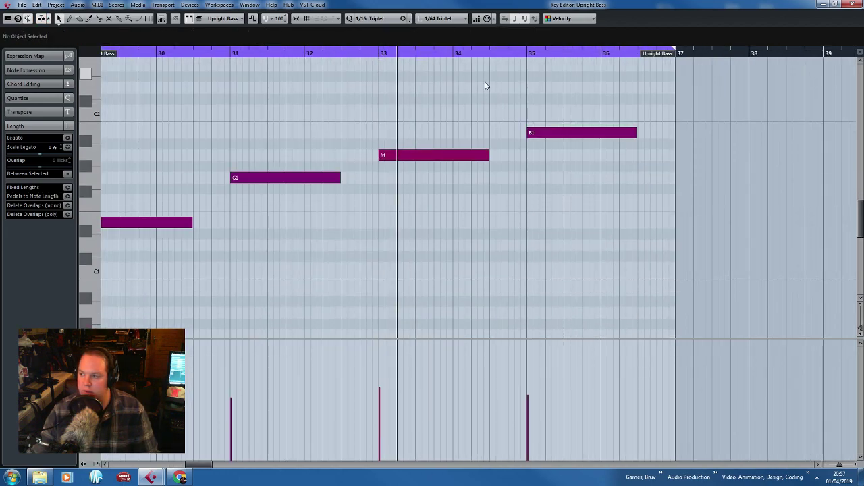
click(851, 4)
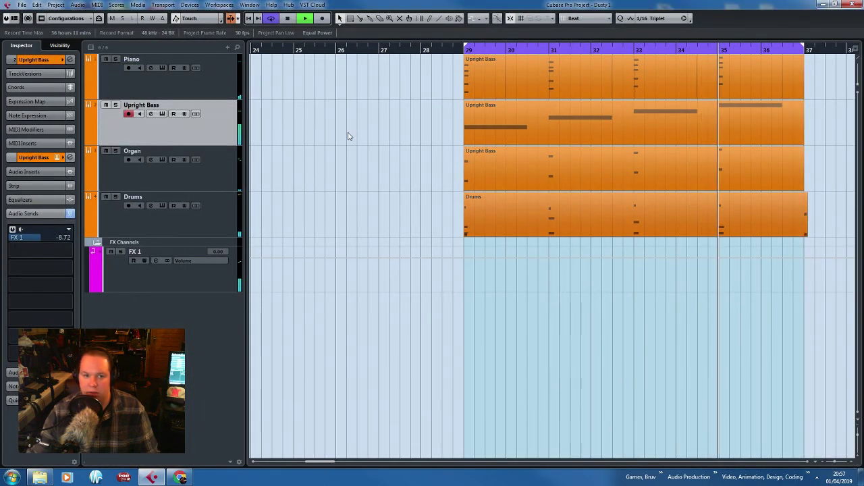
Inspect the Upright Bass instrument controls in Kontakt, close it, and listen to the loop from about bar 33.
click(42, 61)
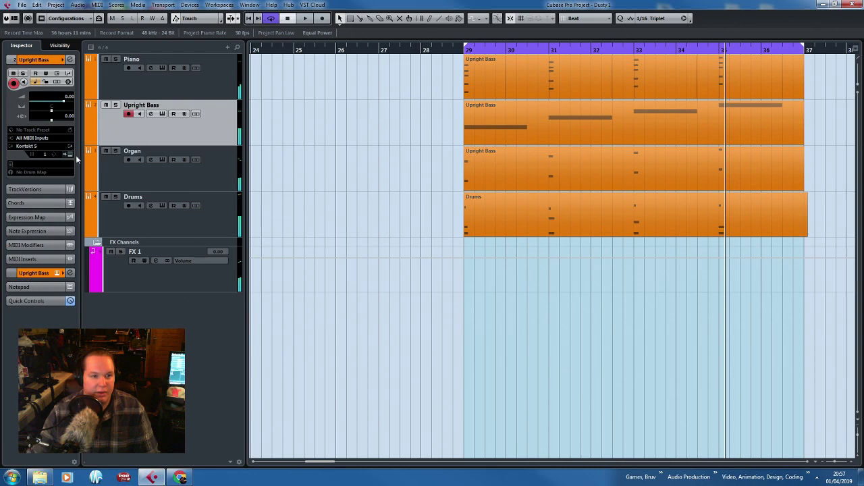
click(67, 153)
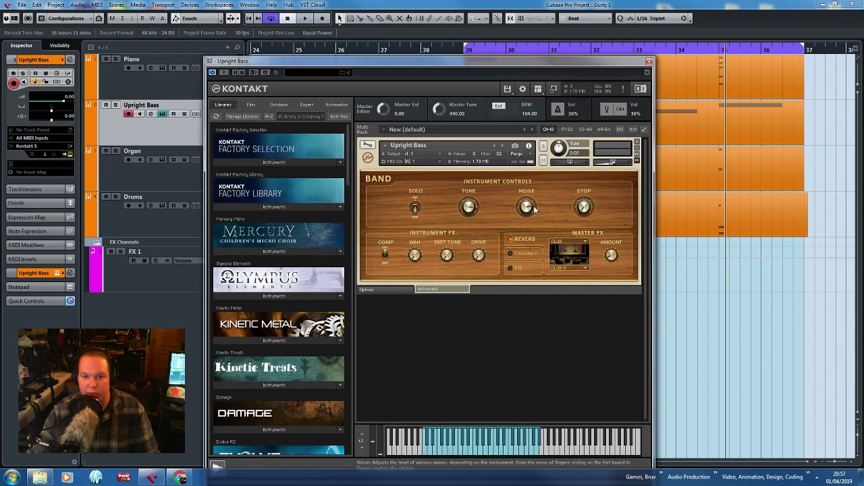
click(649, 62)
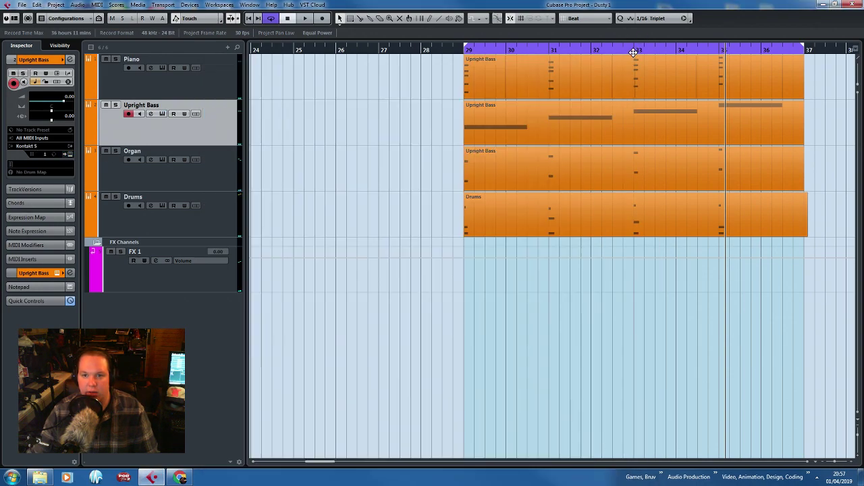
click(635, 49)
key(space)
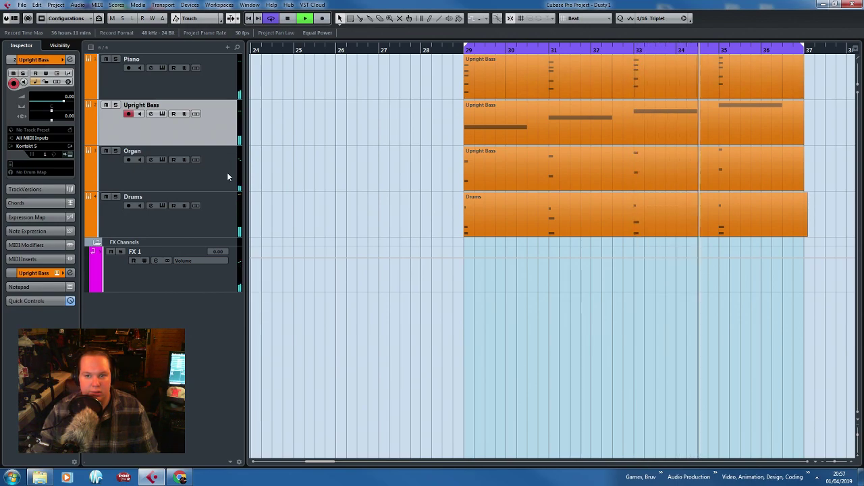
key(space)
Open the part on the Organ track for note editing and lengthen all its notes together to 1.1.3.56.
double_click(580, 164)
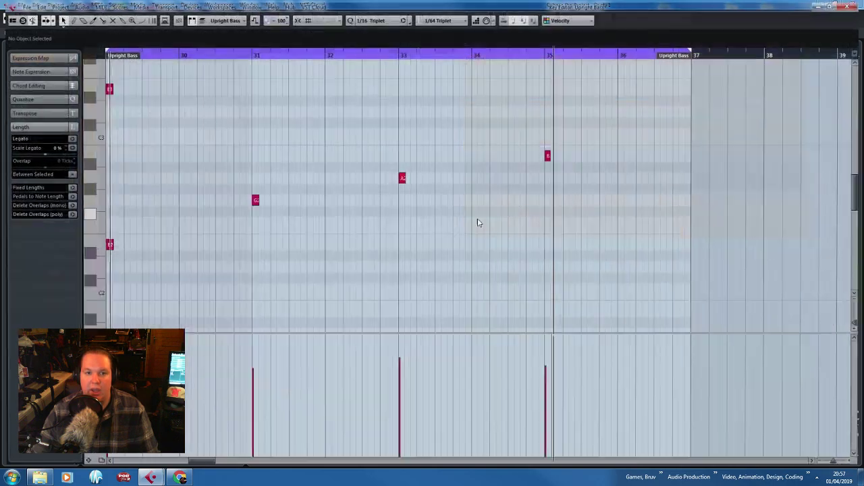
scroll(491, 231, up, 3)
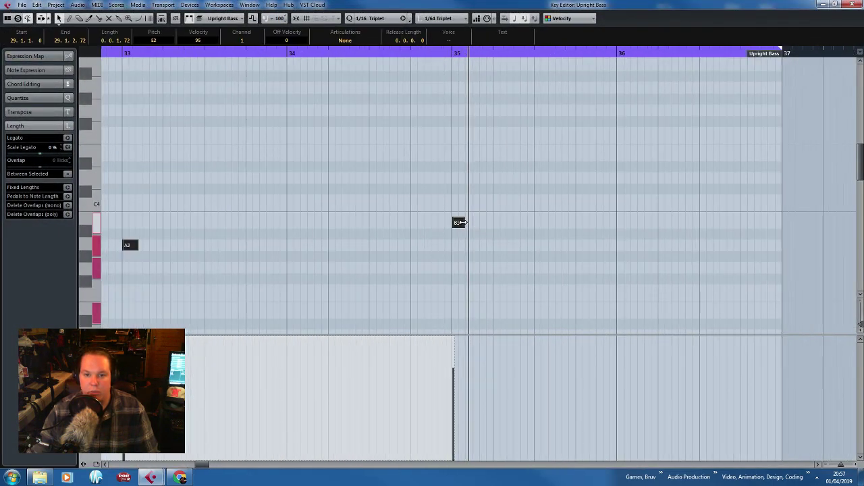
drag(465, 224, 688, 252)
scroll(349, 212, down, 4)
scroll(348, 212, down, 5)
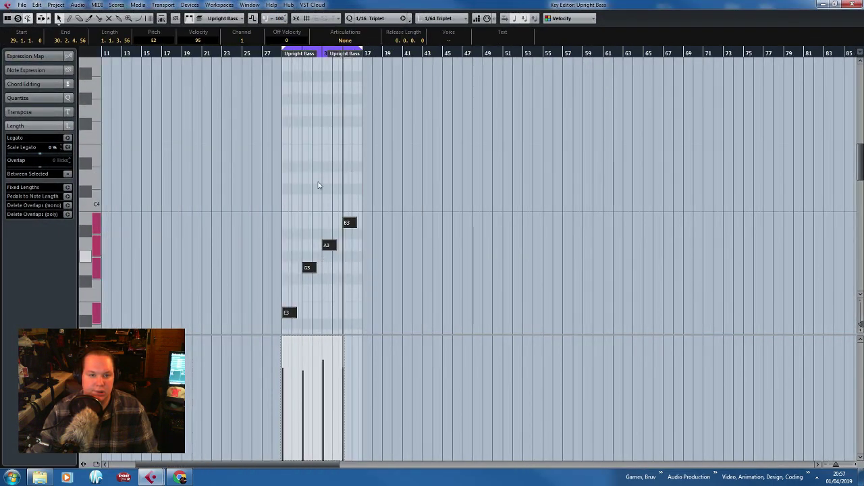
Lower the velocities of all the organ notes together during playback, deselect them, and close the note editor.
drag(271, 56, 311, 204)
scroll(299, 291, up, 2)
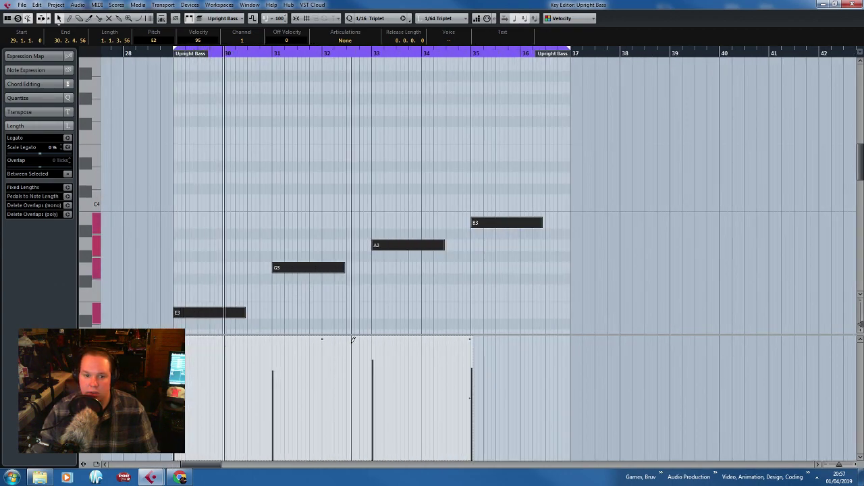
click(343, 213)
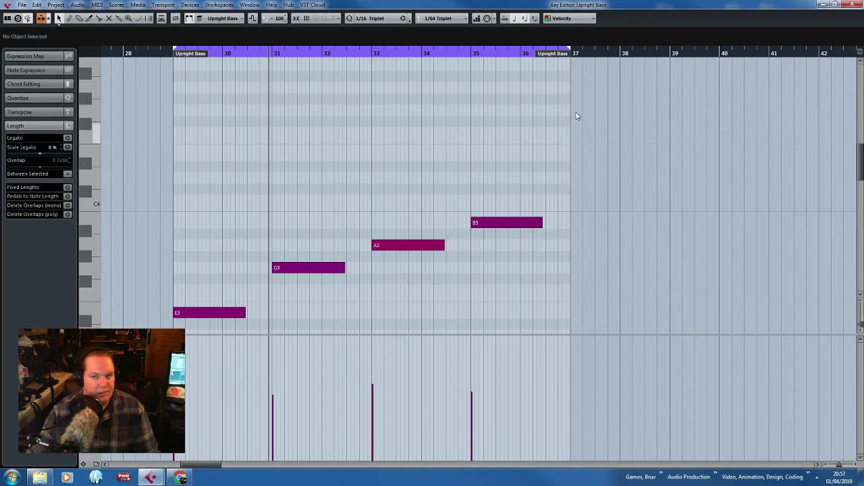
key(ctrl+w)
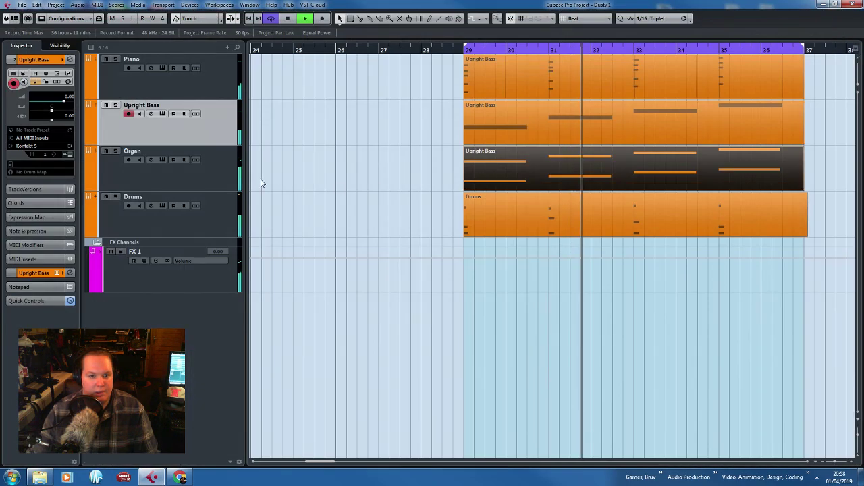
Select the Organ track, deselect its part, and shorten the cycle range to bars 29 to 31.
click(224, 181)
scroll(347, 187, down, 1)
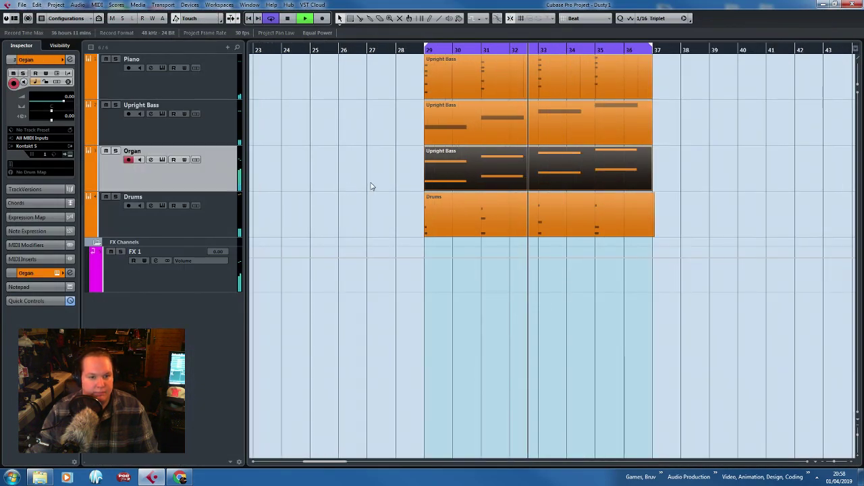
click(372, 184)
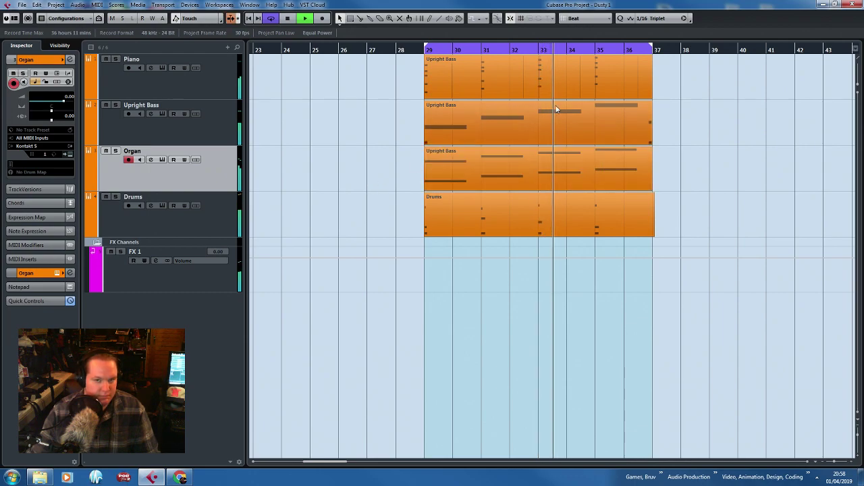
scroll(555, 104, up, 1)
drag(588, 70, 440, 74)
scroll(422, 85, up, 1)
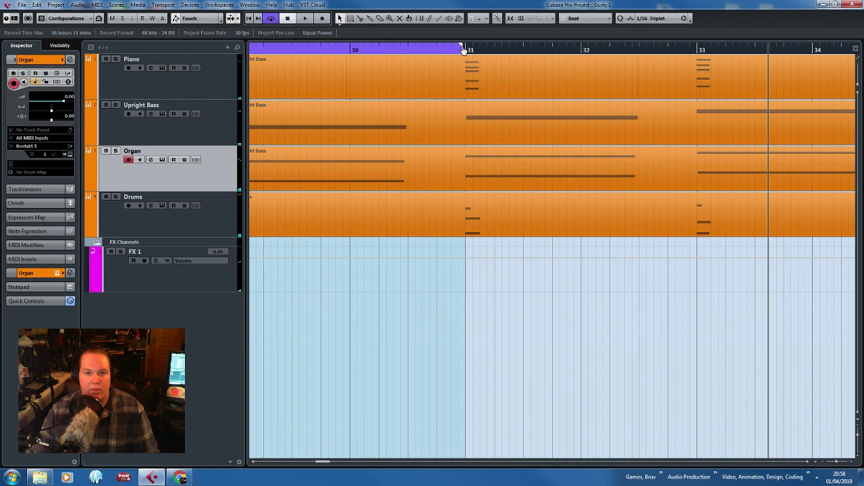
scroll(448, 269, down, 2)
Export bars 29 to 31 as a Stereo Out audio mixdown named Hit C into the project's Audio folder.
click(22, 5)
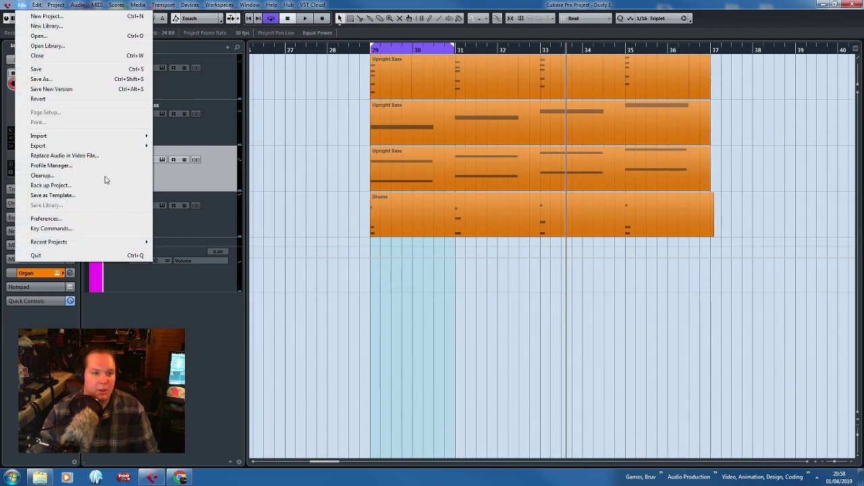
mouse_move(106, 147)
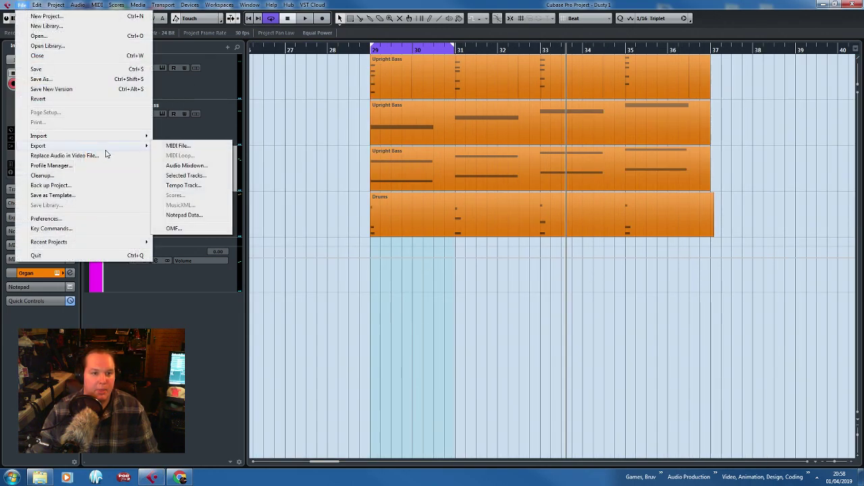
click(183, 165)
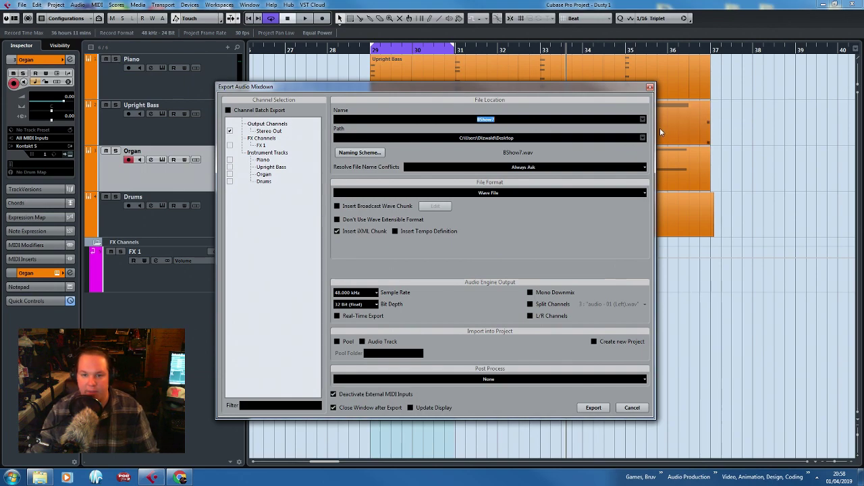
click(642, 137)
click(663, 158)
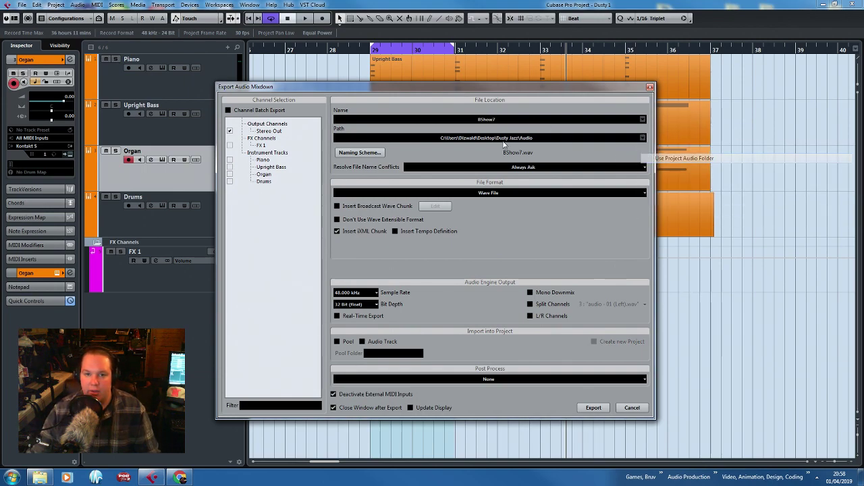
click(571, 119)
text(Hit)
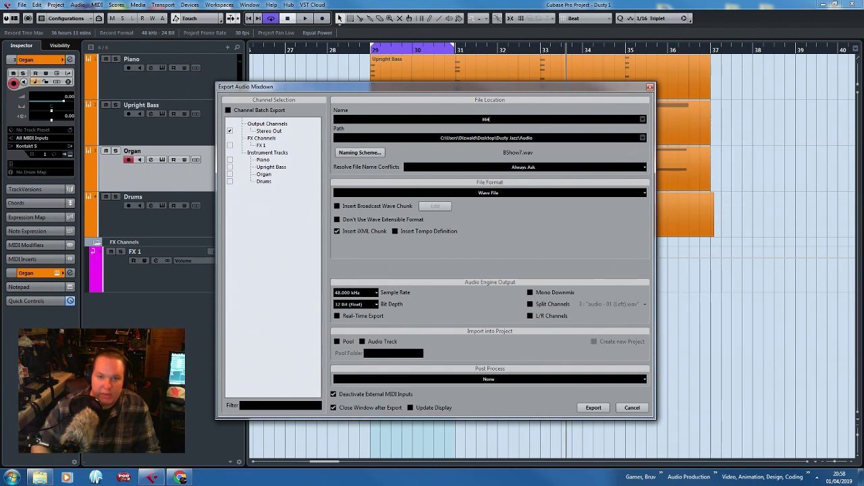
text( C)
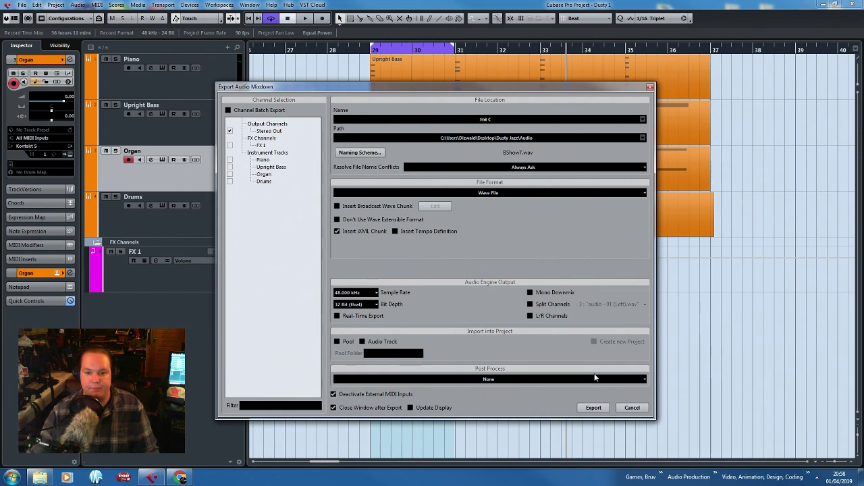
click(594, 408)
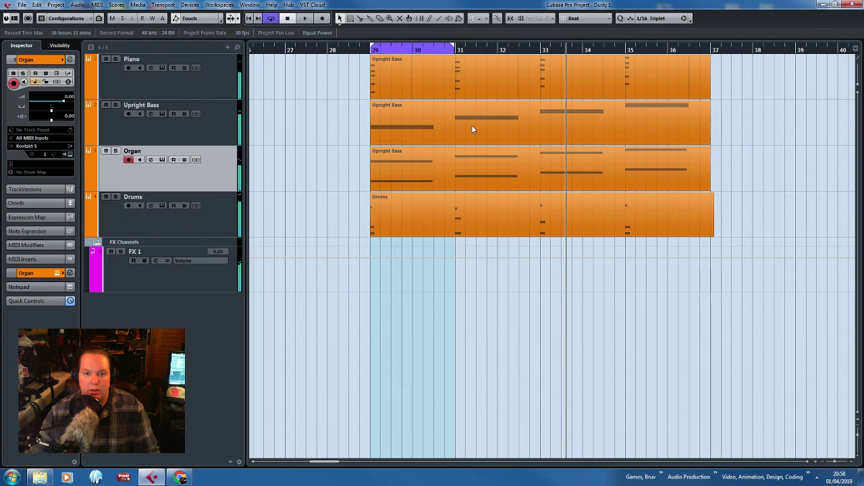
Check the pitches of the bass notes, then move the cycle range to bars 31 to 33 and export it as Hit G.
double_click(471, 125)
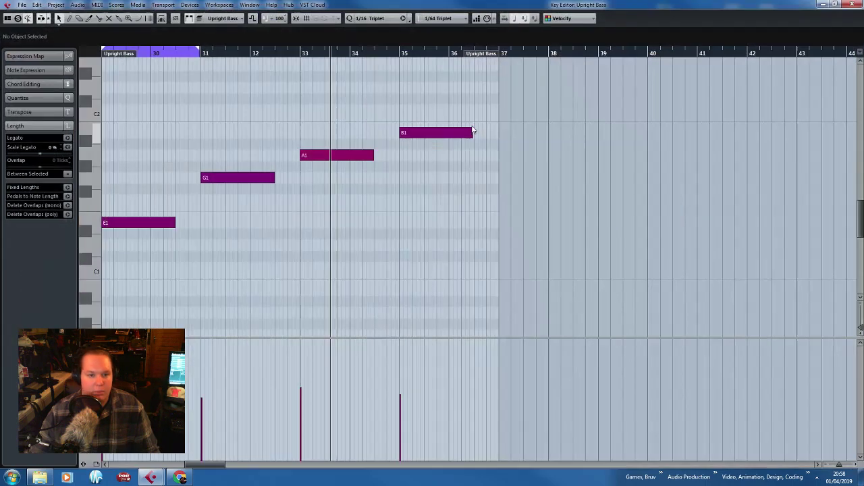
click(851, 5)
drag(400, 48, 486, 46)
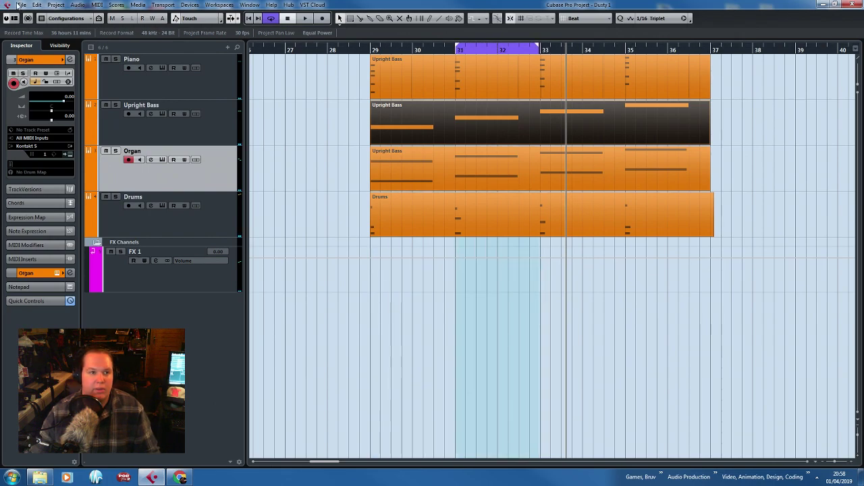
click(23, 5)
mouse_move(86, 146)
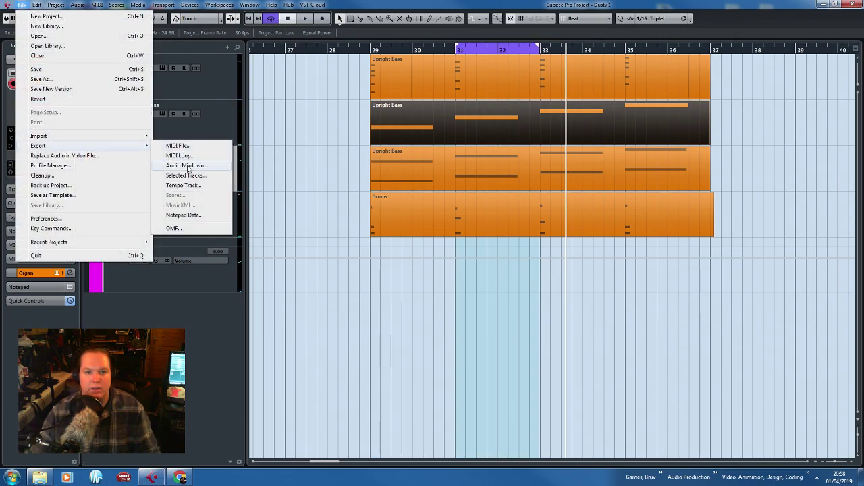
click(187, 166)
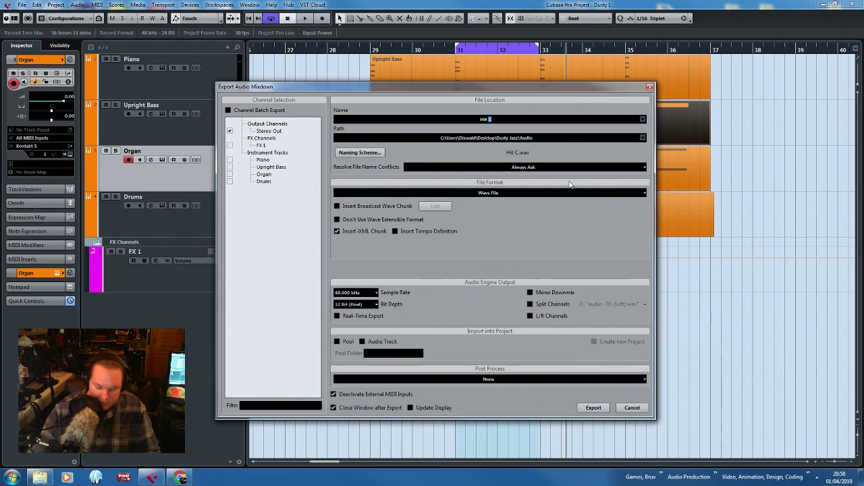
click(597, 408)
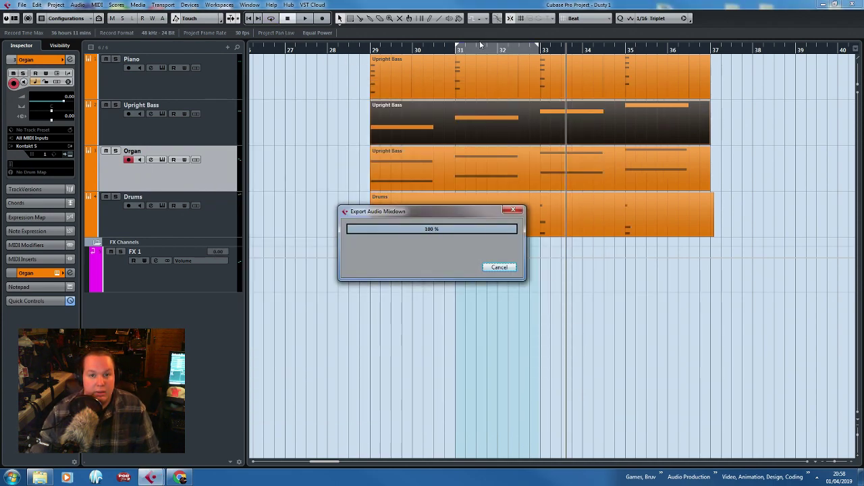
Move the cycle range to bars 33 to 35 and export it as an audio mixdown named Hit A.
drag(478, 47, 564, 49)
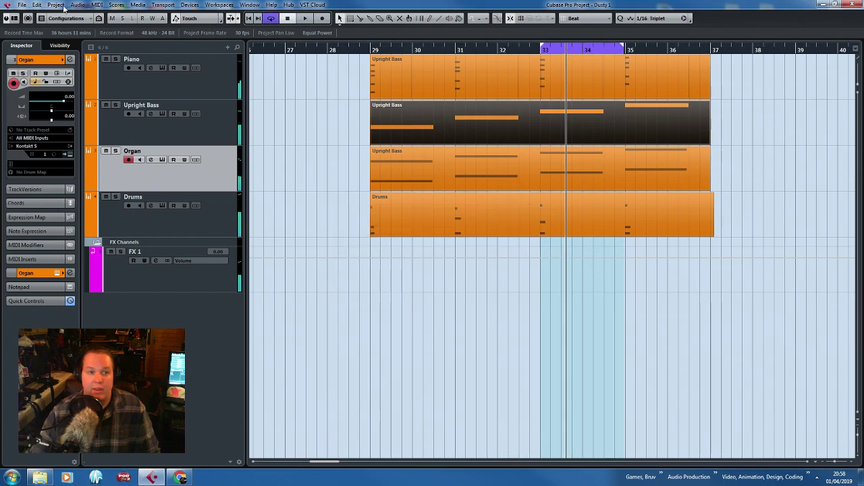
click(22, 5)
mouse_move(98, 147)
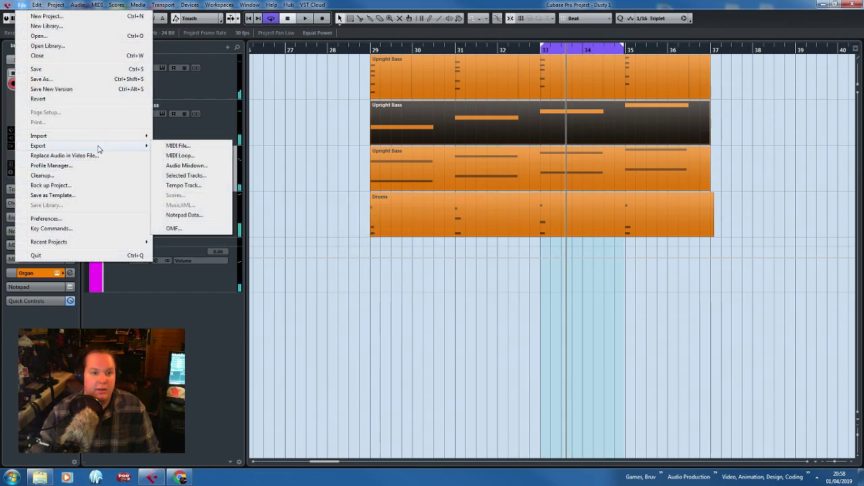
click(185, 166)
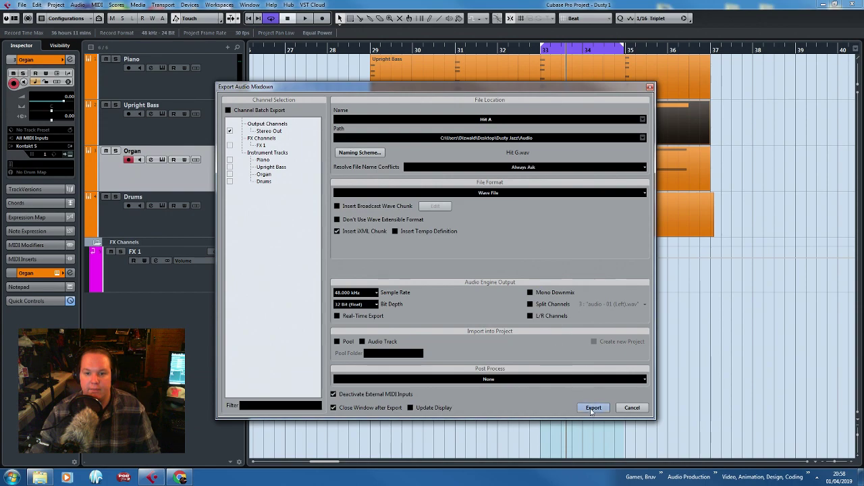
click(592, 408)
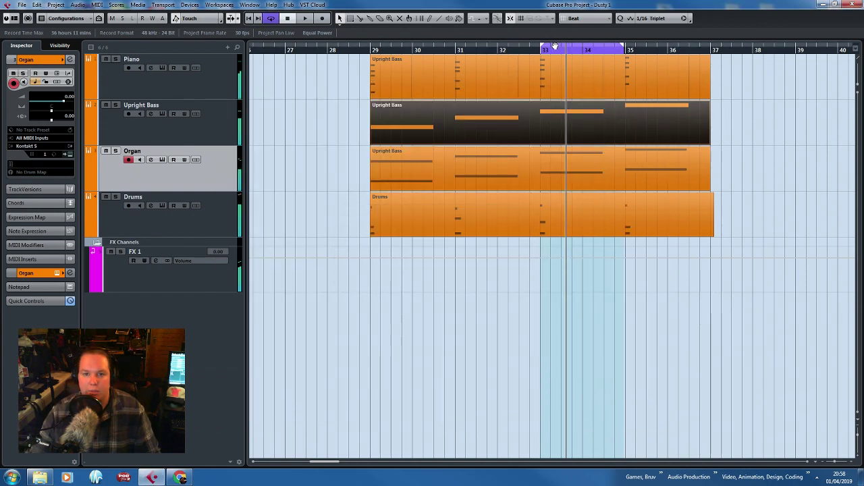
Move the cycle range to bars 35 to 37 and export it as an audio mixdown named Hit B.
drag(555, 48, 641, 48)
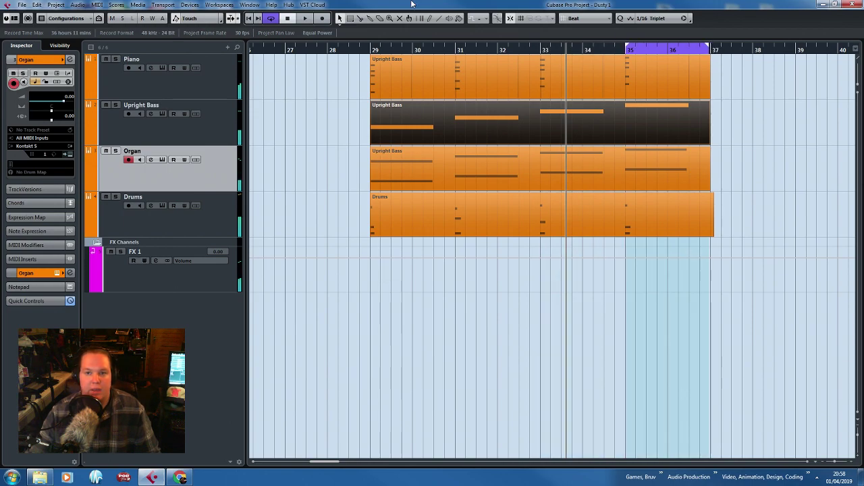
click(22, 5)
mouse_move(115, 148)
click(203, 168)
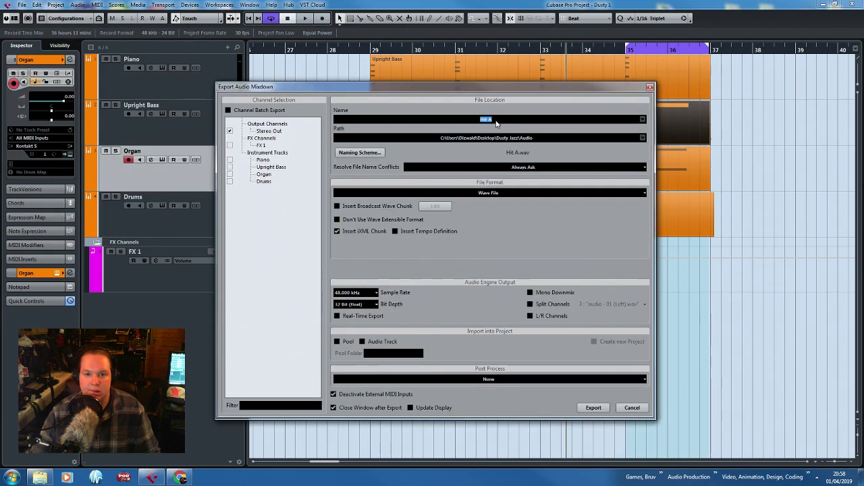
click(594, 407)
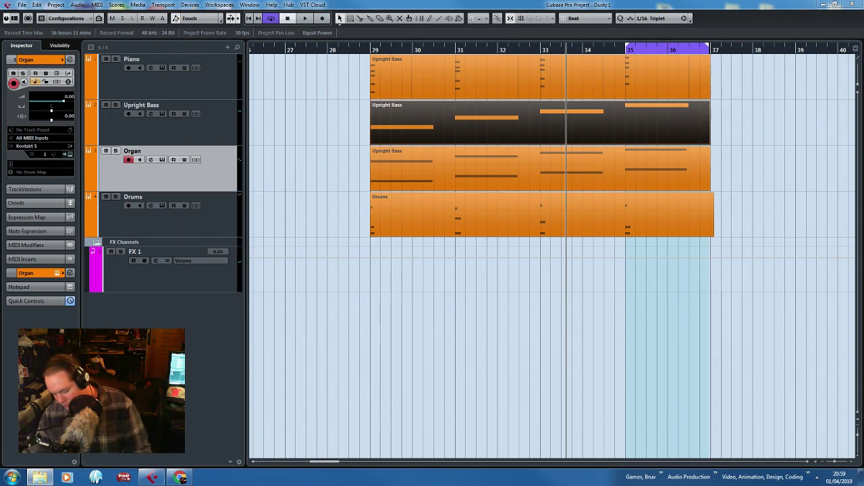
Deselect the bass part and add an instrument track below Organ with Battery 4 routed to Stereo Out.
click(511, 313)
right_click(201, 164)
click(259, 178)
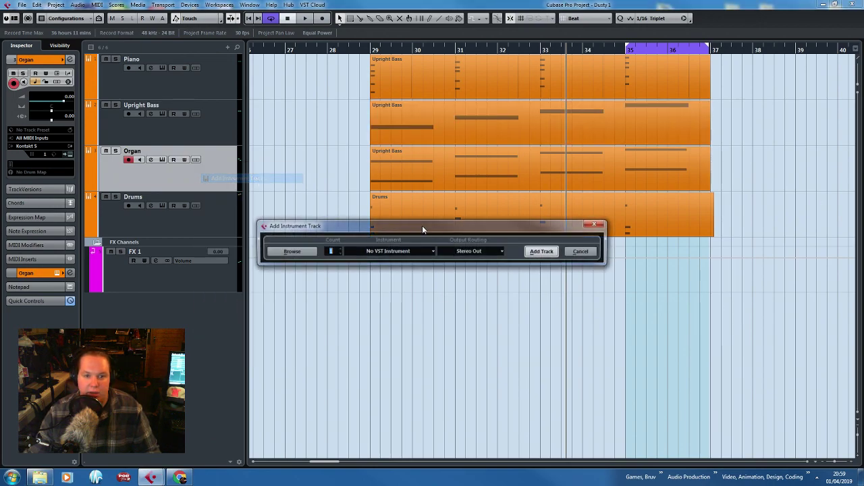
click(409, 251)
click(355, 315)
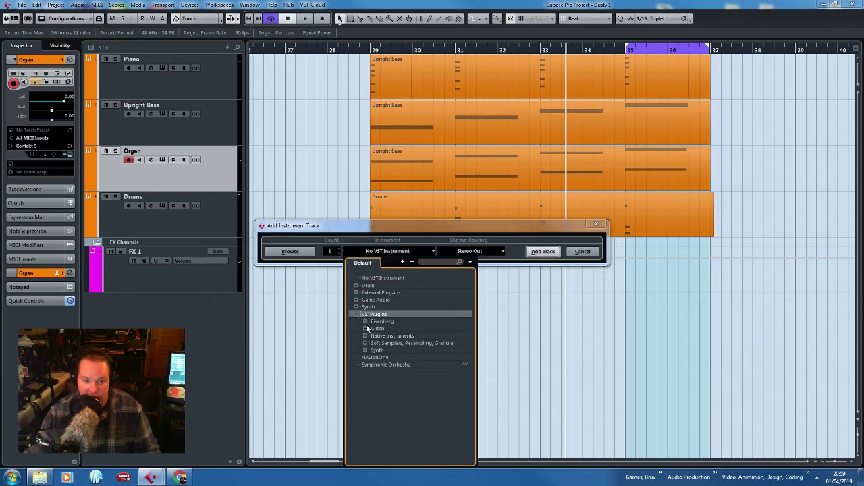
click(365, 336)
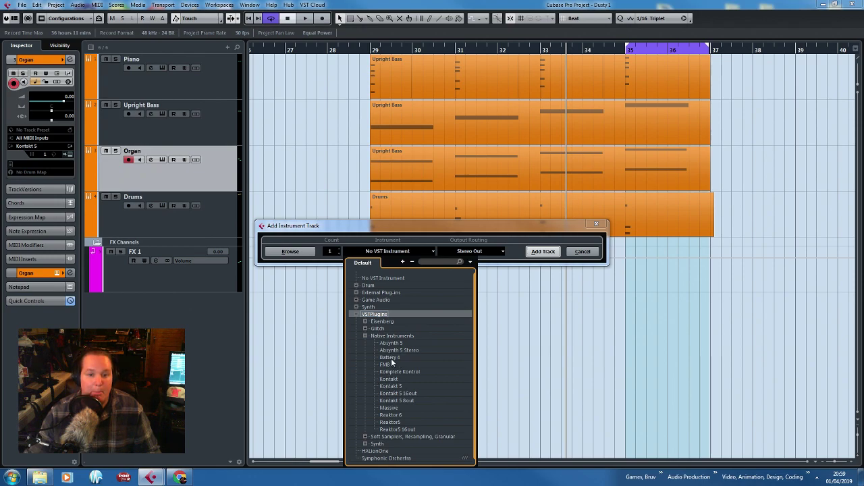
click(390, 358)
click(542, 251)
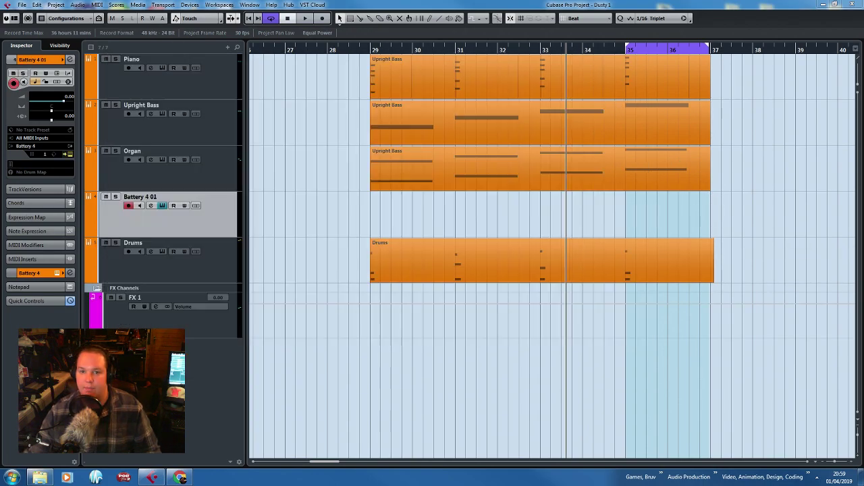
Load Hit A and Hit B from the project's Audio folder into Battery cells A1 and A2.
click(40, 478)
click(264, 432)
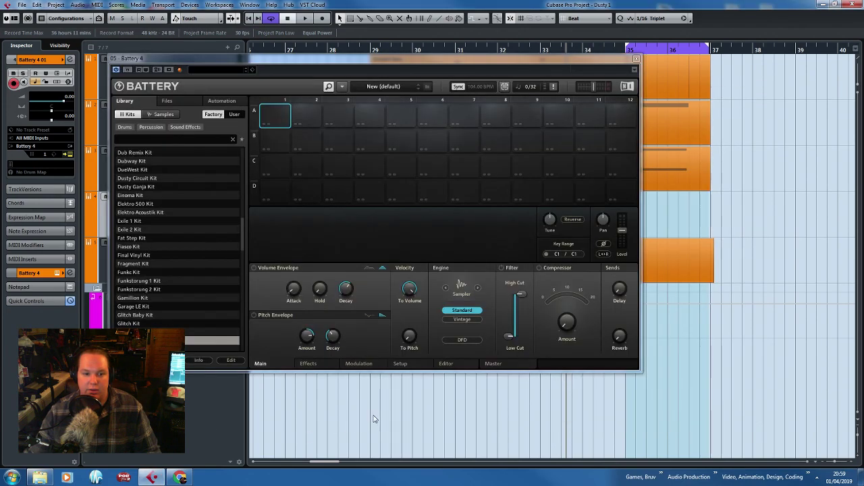
click(40, 477)
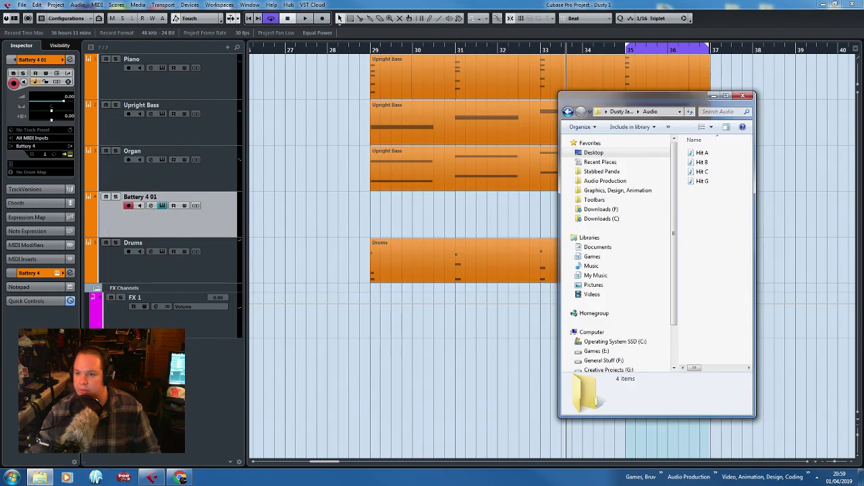
drag(705, 150, 277, 116)
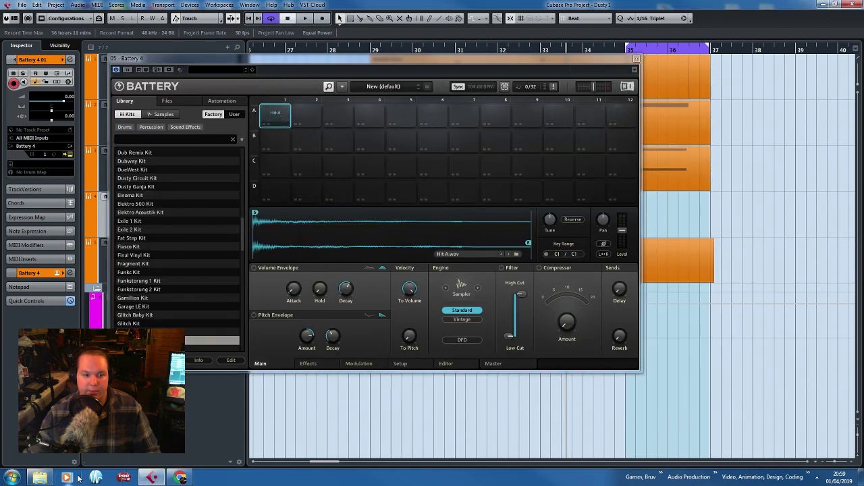
click(42, 477)
mouse_move(709, 168)
mouse_down()
mouse_move(436, 414)
mouse_move(613, 275)
mouse_move(596, 207)
mouse_move(702, 166)
mouse_up()
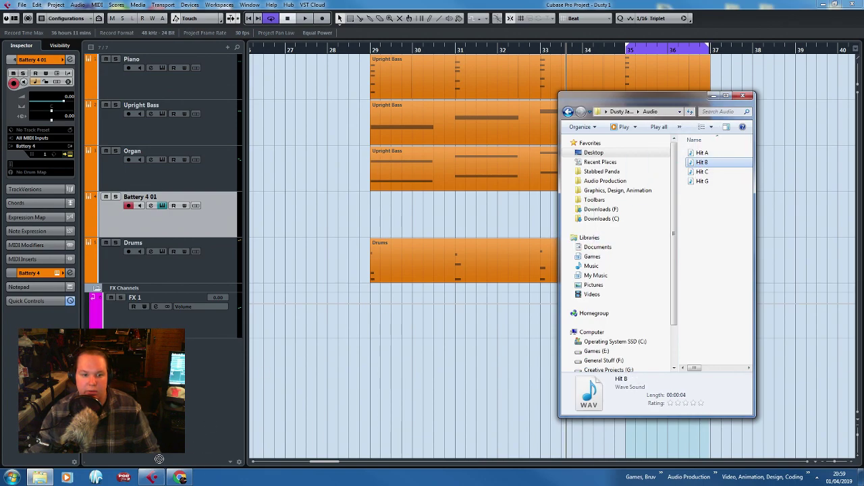
drag(159, 459, 307, 116)
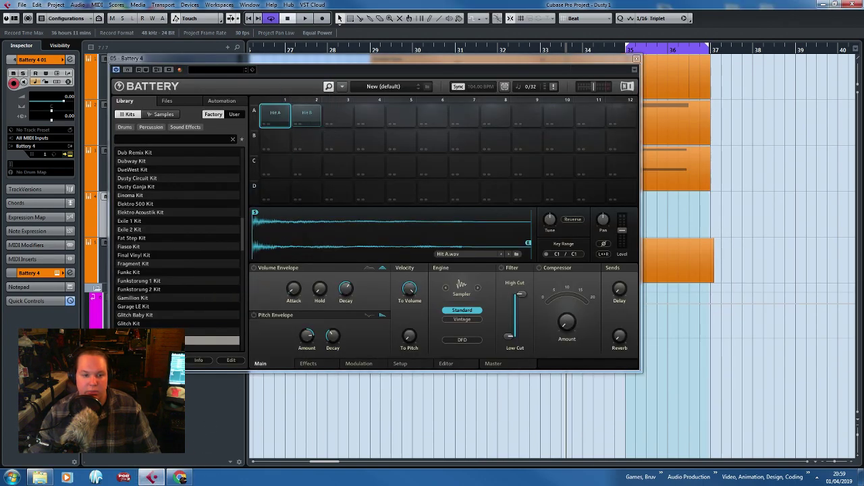
Load Hit C and Hit G from the project's Audio folder into Battery cells A3 and A4.
right_click(42, 477)
click(324, 407)
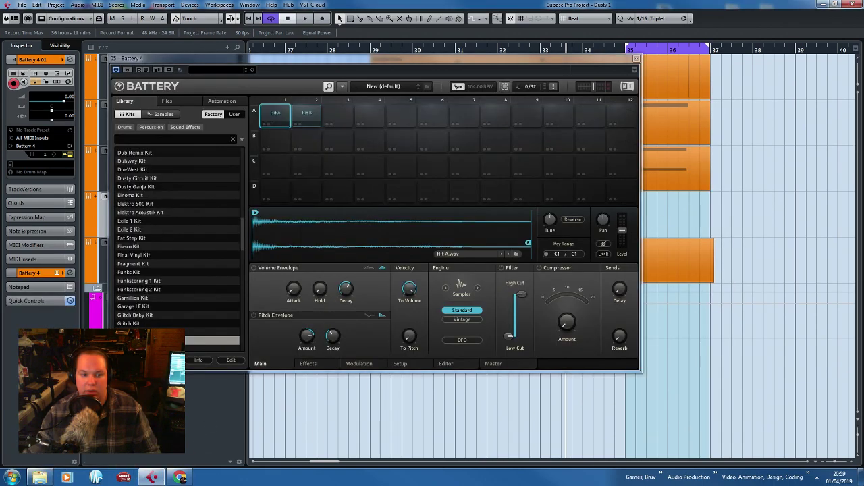
click(41, 477)
click(704, 174)
drag(693, 179, 337, 113)
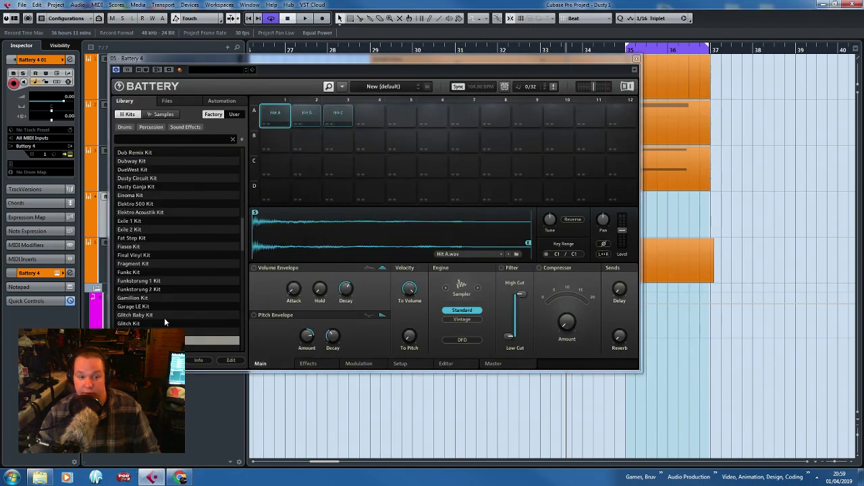
click(41, 477)
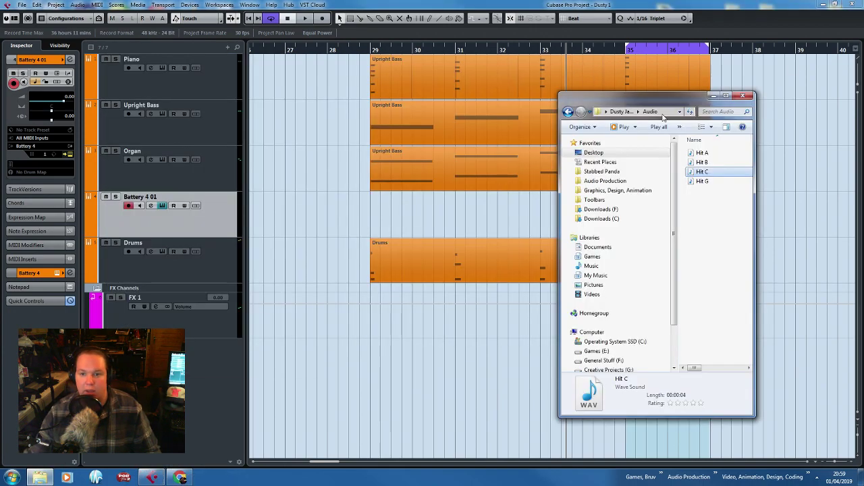
click(708, 181)
drag(702, 186, 368, 116)
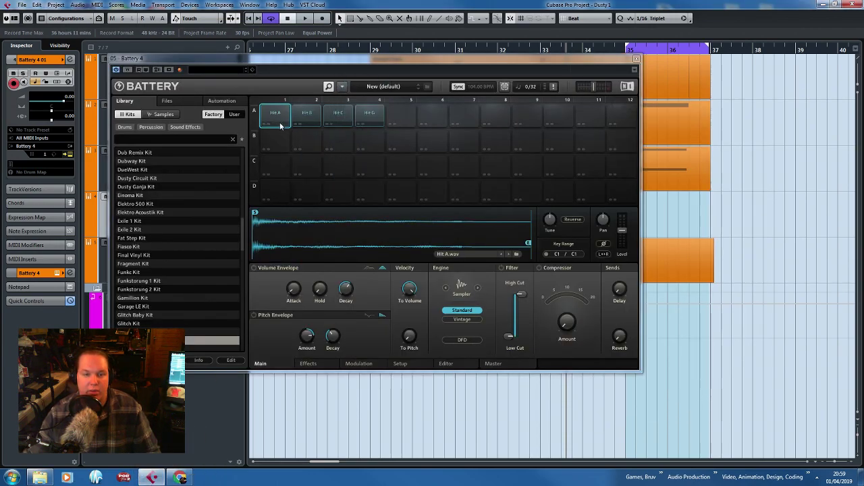
Audition the four chord hits in Battery cells A1 to A4, ending on Hit A.
click(279, 121)
click(307, 118)
click(338, 117)
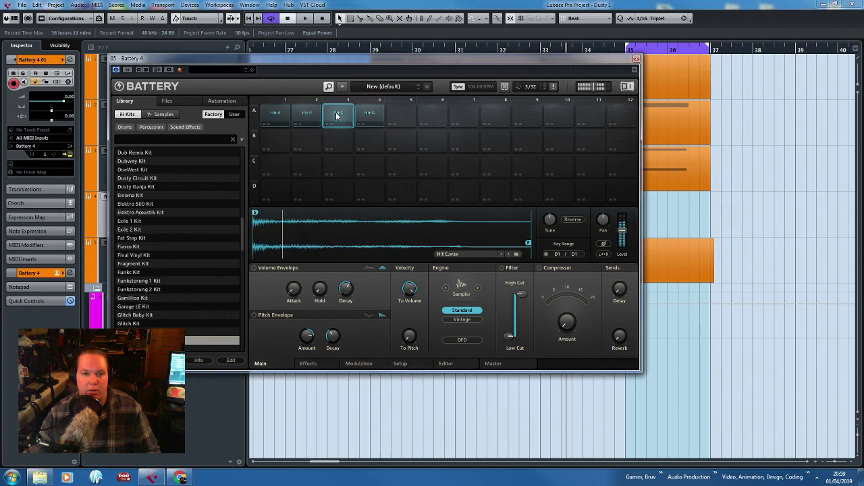
click(371, 116)
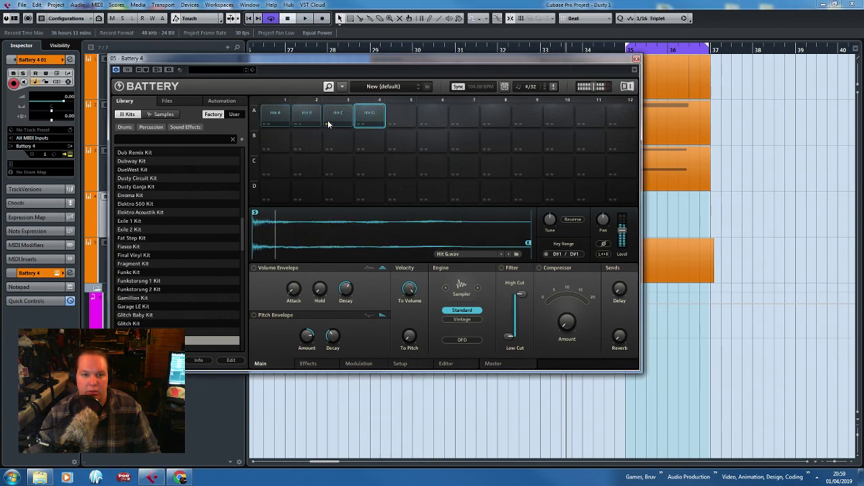
click(277, 121)
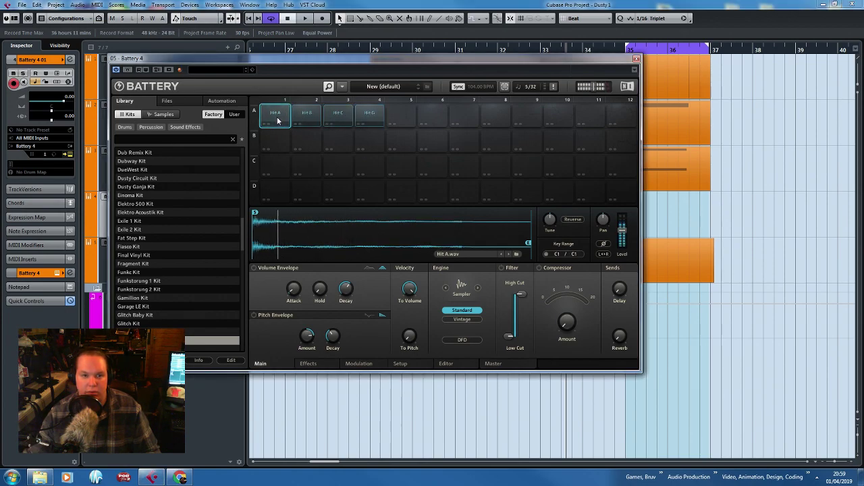
Audition the chord hits in Battery cells A1 to A4 again, ending on Hit C.
click(342, 119)
click(314, 119)
click(373, 116)
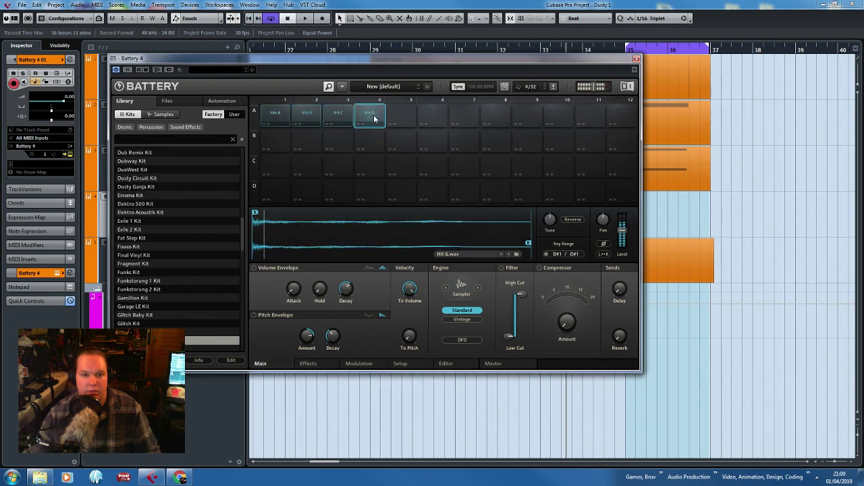
click(291, 112)
click(341, 118)
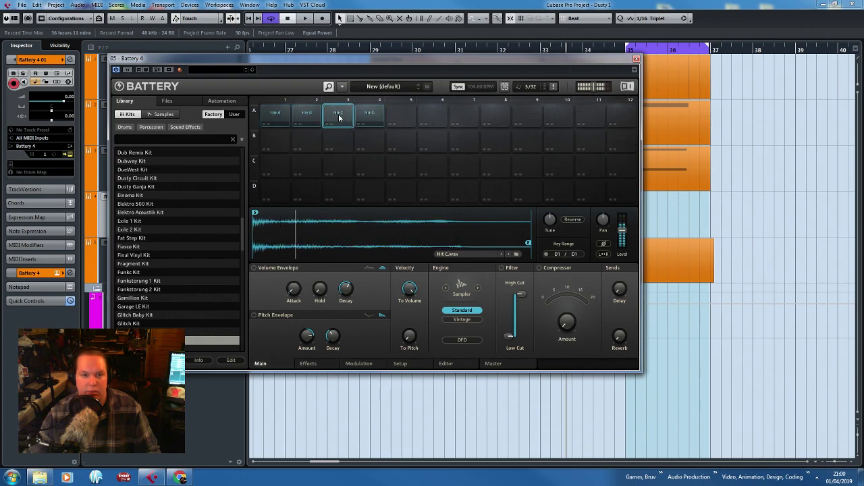
Open the Upright Bass part in the Key Editor and compare its notes with Hit A and Hit C, playing from bar 29.
drag(299, 62, 453, 154)
double_click(419, 128)
click(459, 208)
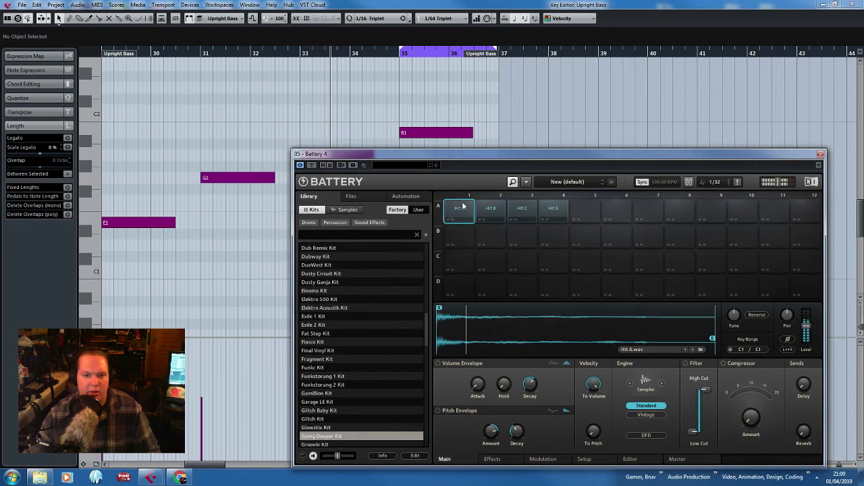
click(520, 217)
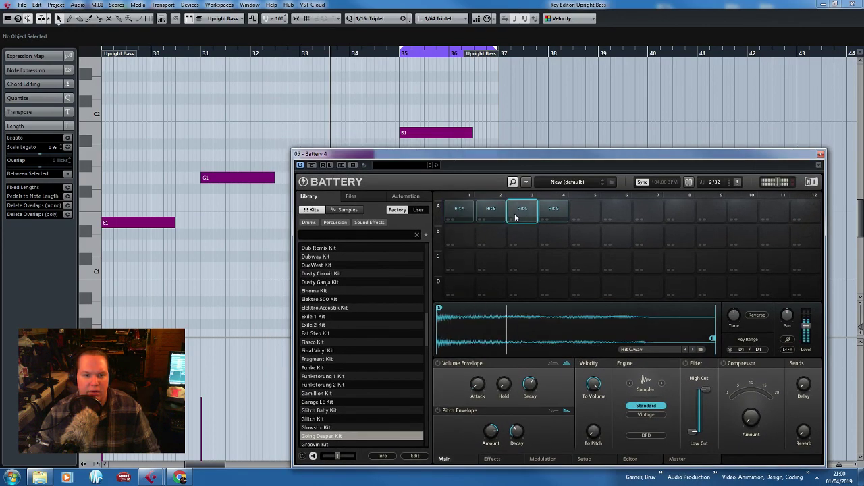
drag(118, 224, 30, 157)
click(218, 53)
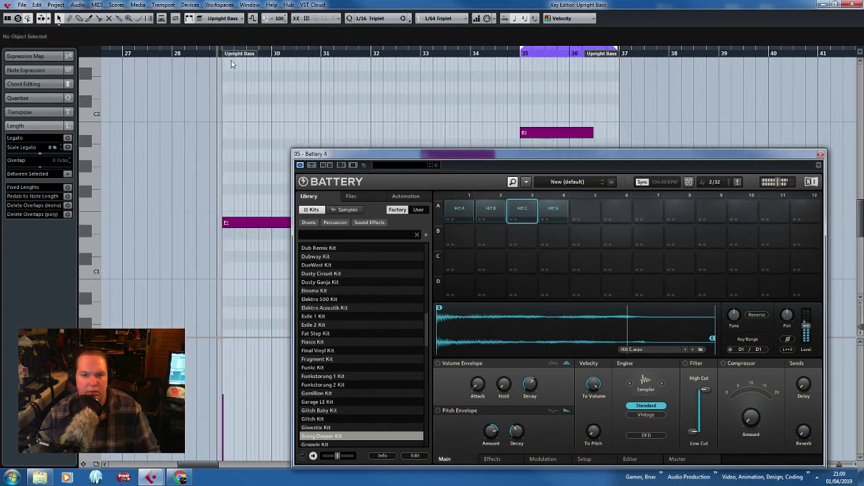
key(space)
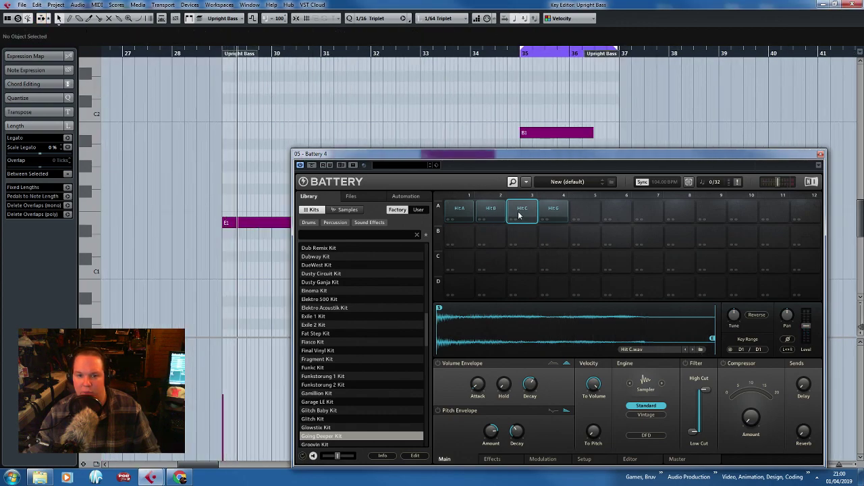
Move Hit C out of cell A3 to cell B1 and delete it from the kit.
drag(521, 210, 459, 236)
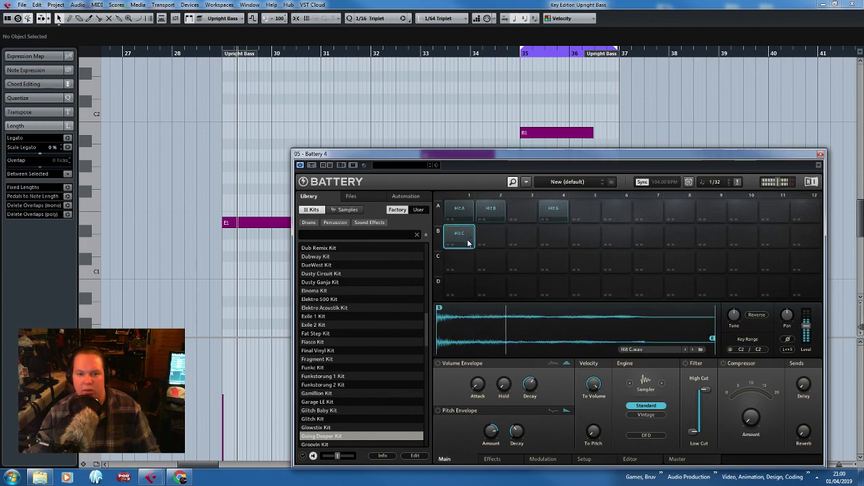
right_click(470, 237)
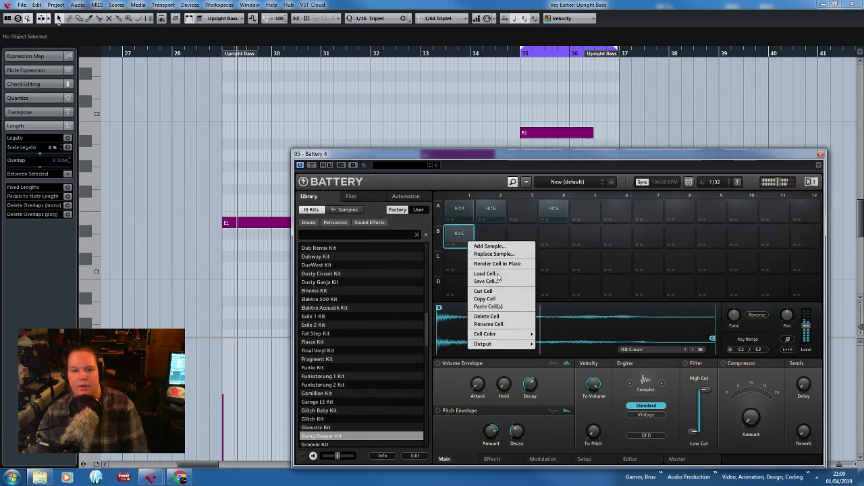
click(500, 316)
click(435, 270)
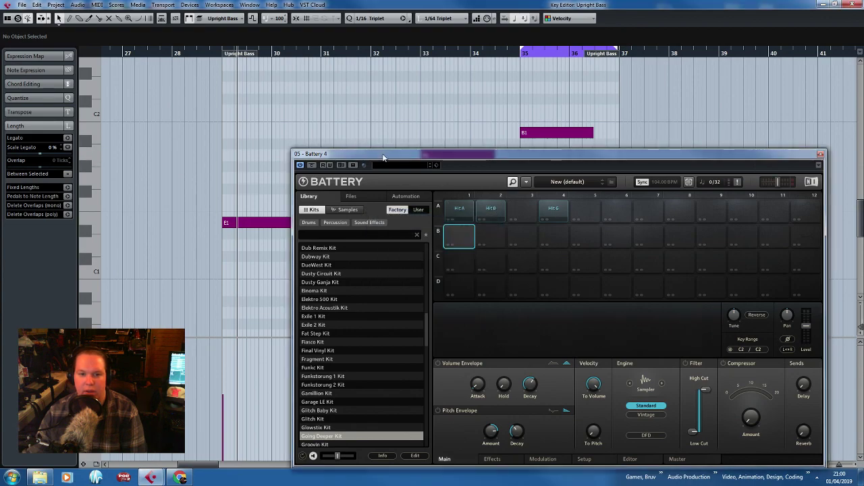
Move Hit G to cell A3 and Hit A to cell A4, with the Battery window kept clear of the bass notes.
drag(454, 155, 408, 162)
drag(500, 222, 476, 222)
drag(414, 221, 503, 222)
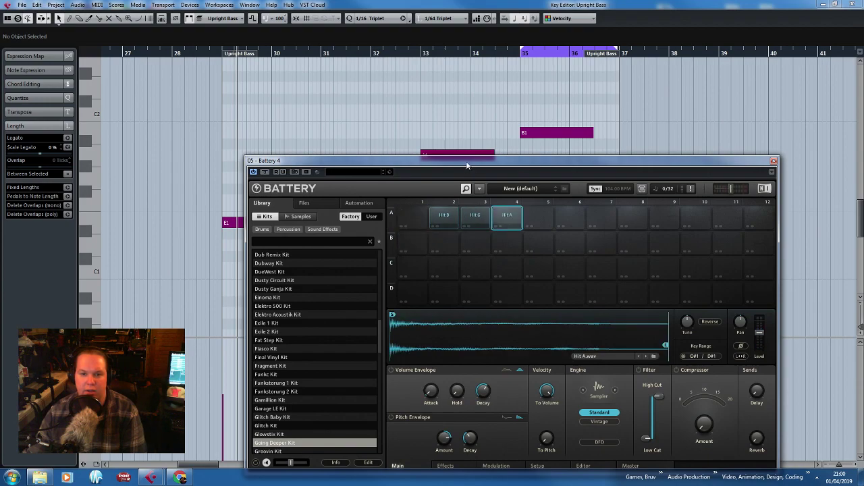
drag(465, 160, 480, 268)
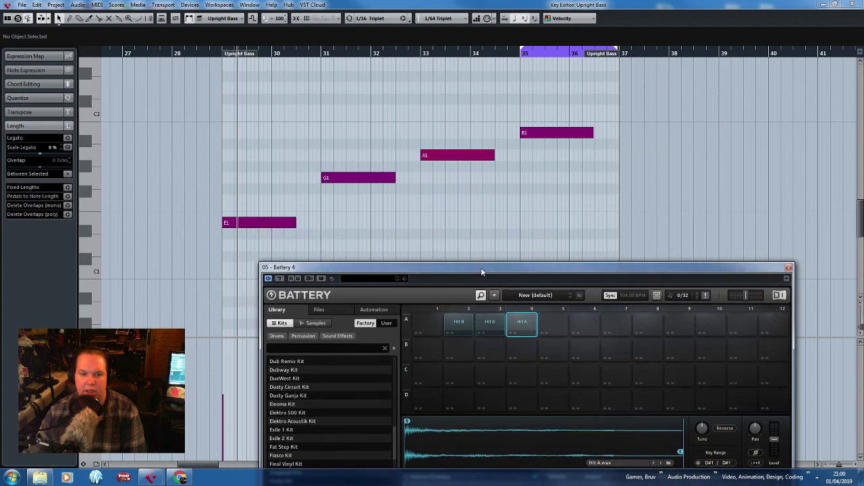
Audition Hit B, Hit G and Hit A repeatedly to check their order against the bass notes.
click(458, 324)
click(487, 329)
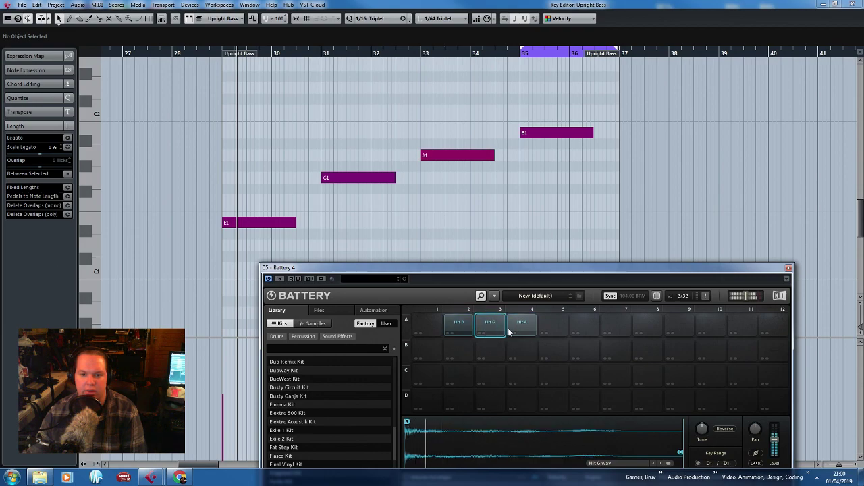
click(520, 328)
click(502, 329)
click(519, 331)
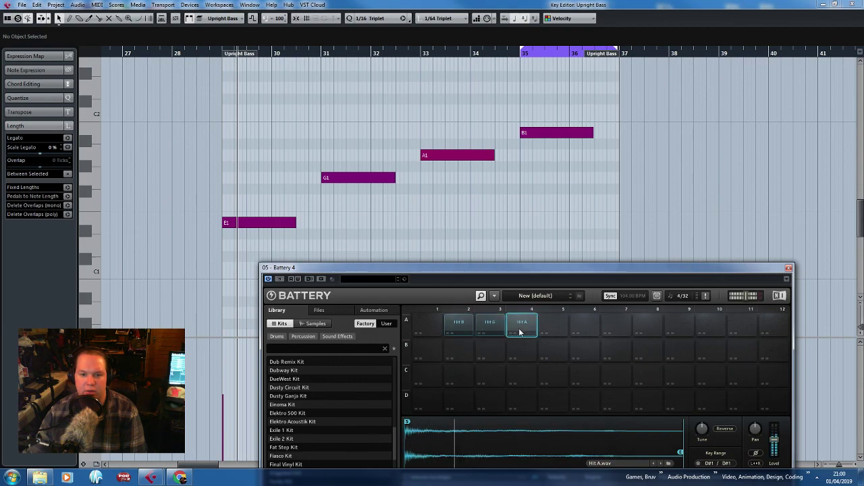
click(459, 327)
click(492, 328)
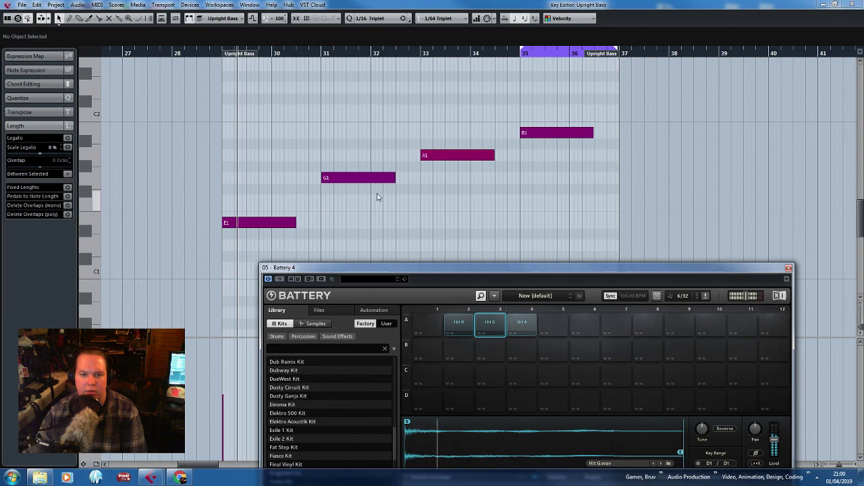
click(521, 329)
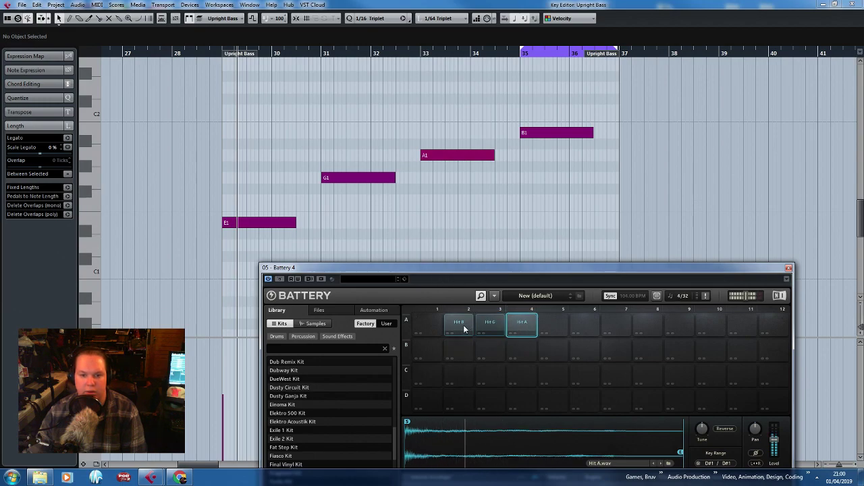
Rearrange the Battery cells so Hit G is in A2, Hit A in A3 and Hit B in A4.
drag(463, 328, 550, 328)
click(490, 329)
click(524, 330)
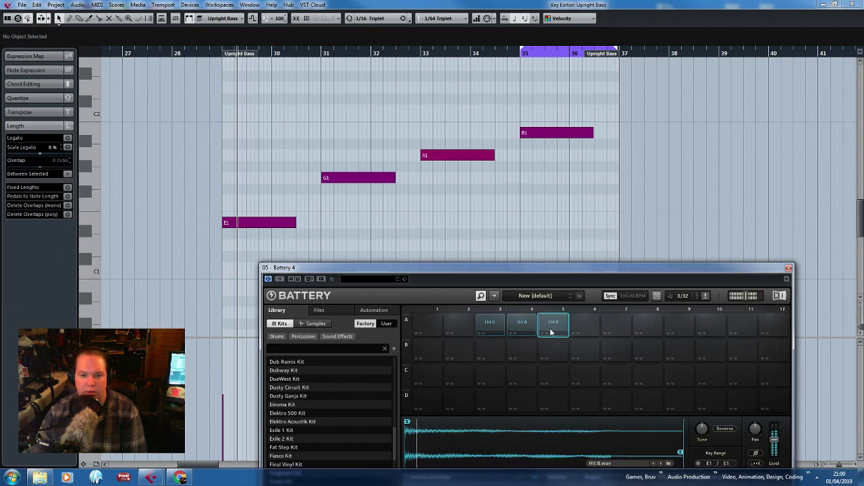
mouse_move(490, 329)
mouse_down()
mouse_move(463, 325)
mouse_move(494, 329)
mouse_up()
drag(553, 327, 522, 328)
click(499, 234)
Rename the Hit C audio file in the project's Audio folder as Hit E.
click(40, 477)
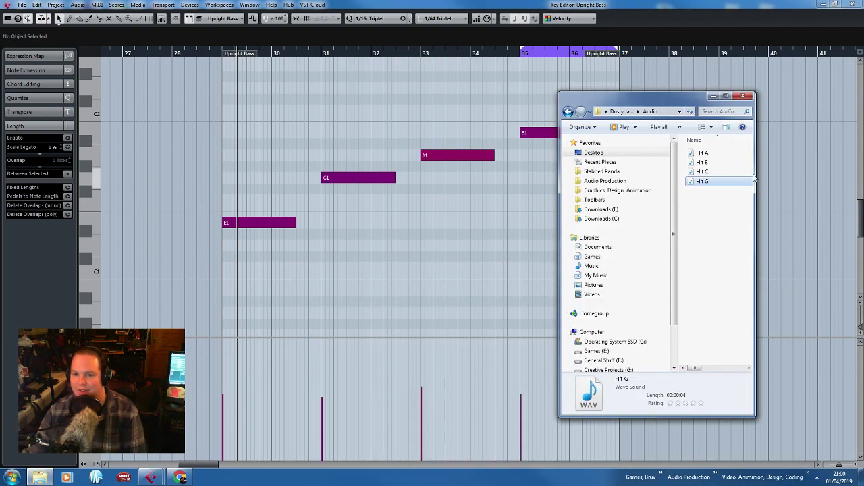
click(702, 171)
right_click(702, 173)
text(m)
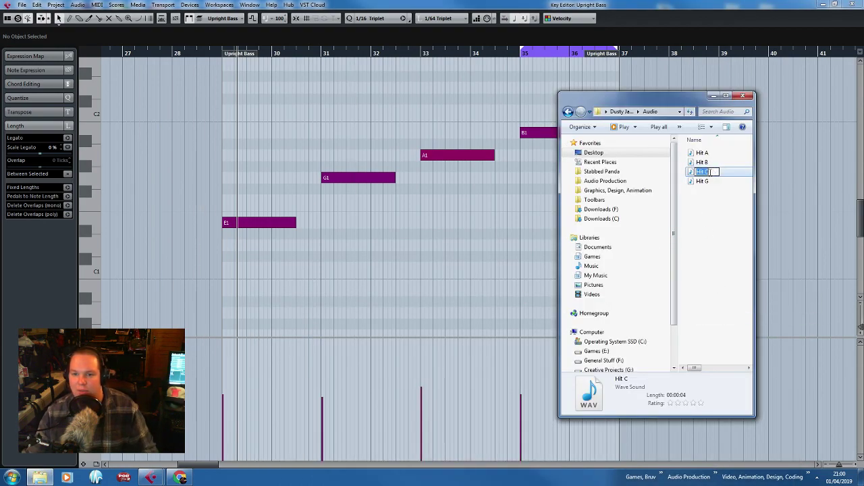
text(E)
key(Return)
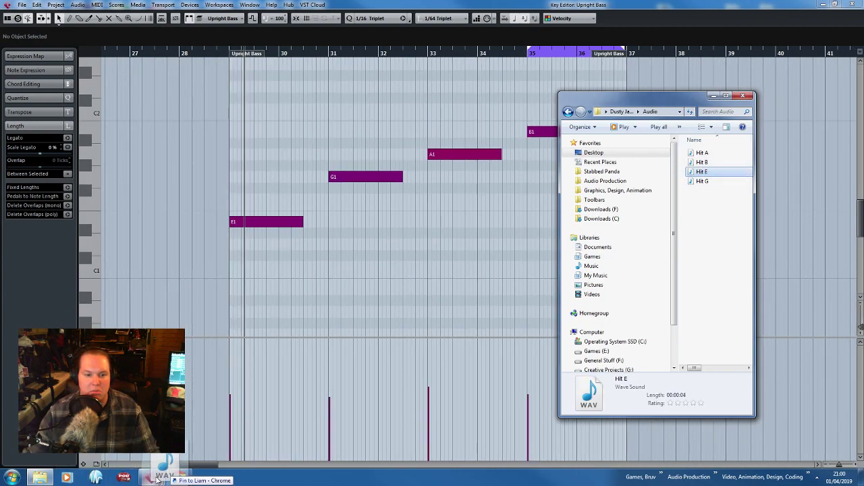
Load Hit E from the Audio folder into Battery cell A1 and audition it.
mouse_move(150, 478)
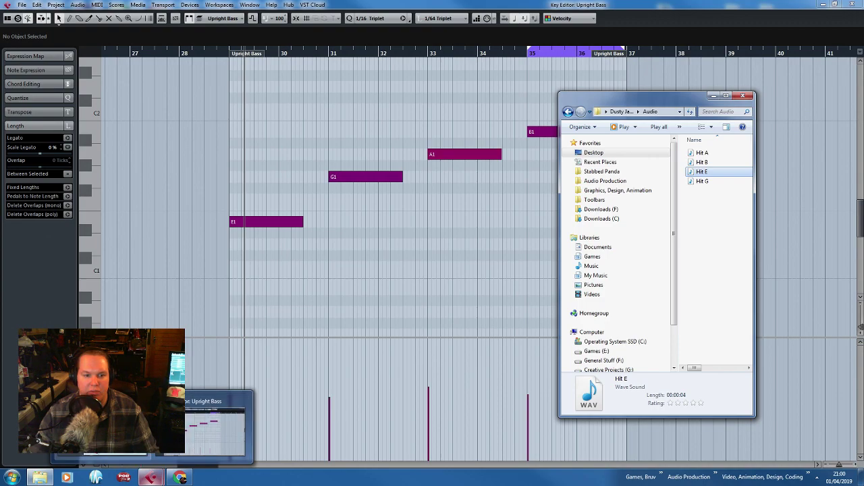
drag(215, 432, 437, 329)
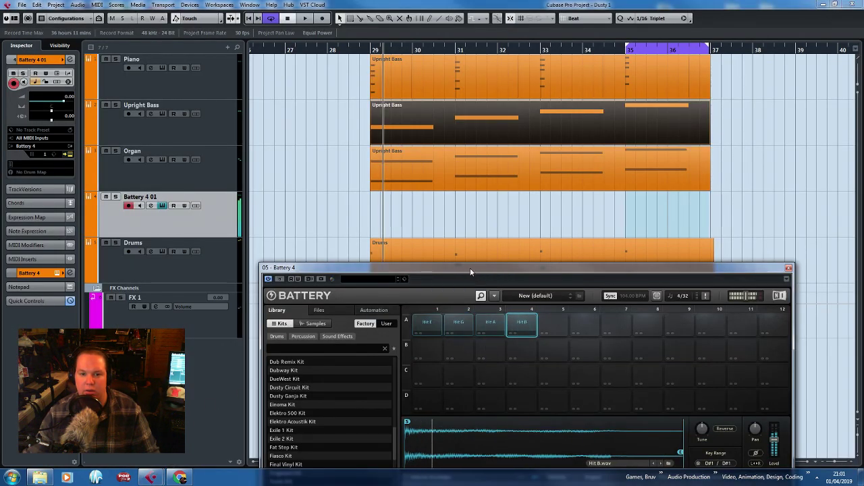
drag(471, 271, 354, 107)
click(310, 160)
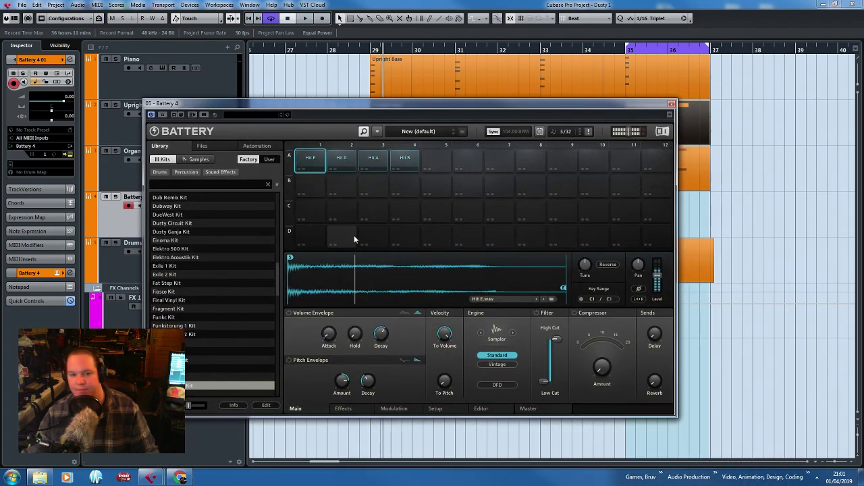
Select all four hit cells and assign them to voice group 1 in Battery's setup settings.
click(343, 410)
click(379, 408)
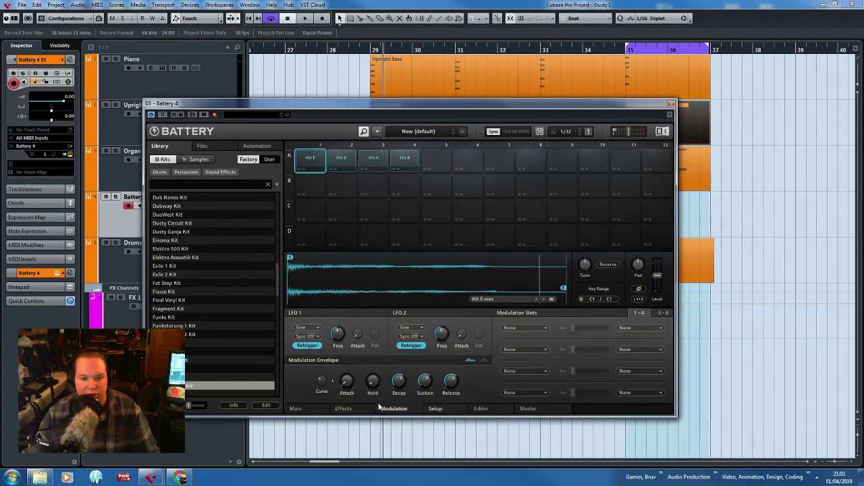
click(436, 408)
click(405, 163)
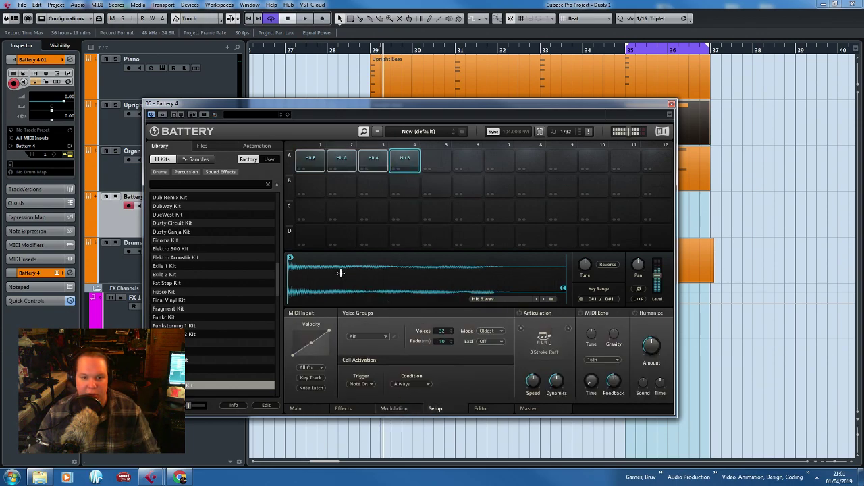
click(370, 334)
click(417, 134)
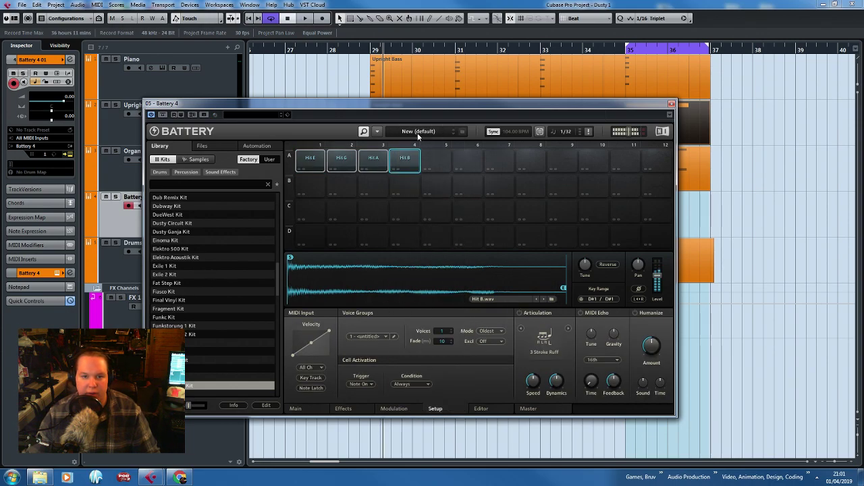
Audition the four hits in quick succession to check that each one cuts off the previous one.
click(341, 162)
click(373, 162)
click(341, 162)
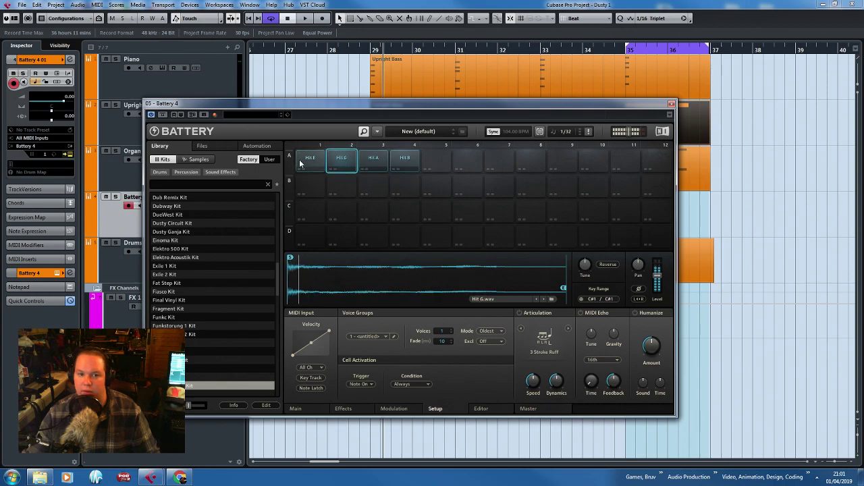
click(301, 163)
click(372, 162)
click(310, 158)
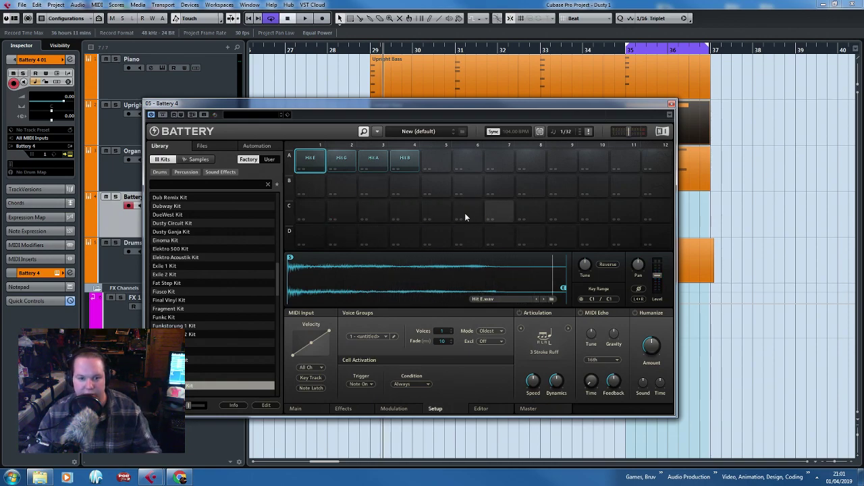
Raise the low end of the MIDI velocity curve on Hit G, and likewise on the other three hit cells.
click(342, 161)
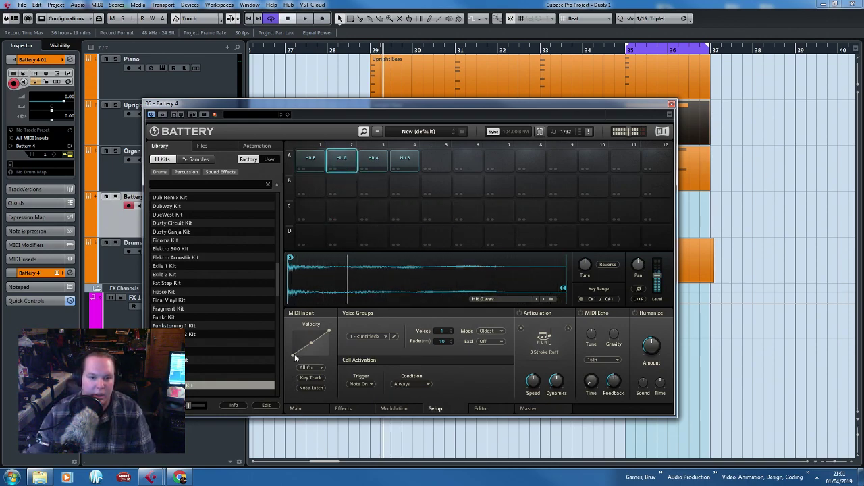
drag(293, 342, 293, 336)
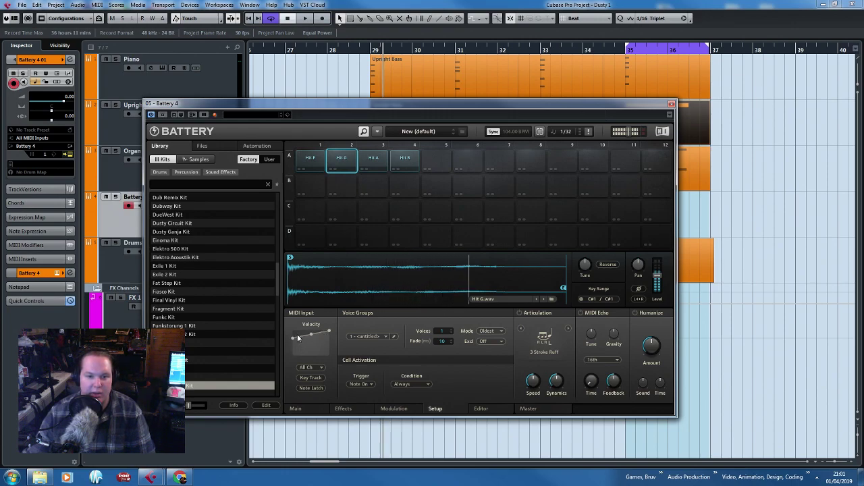
click(373, 161)
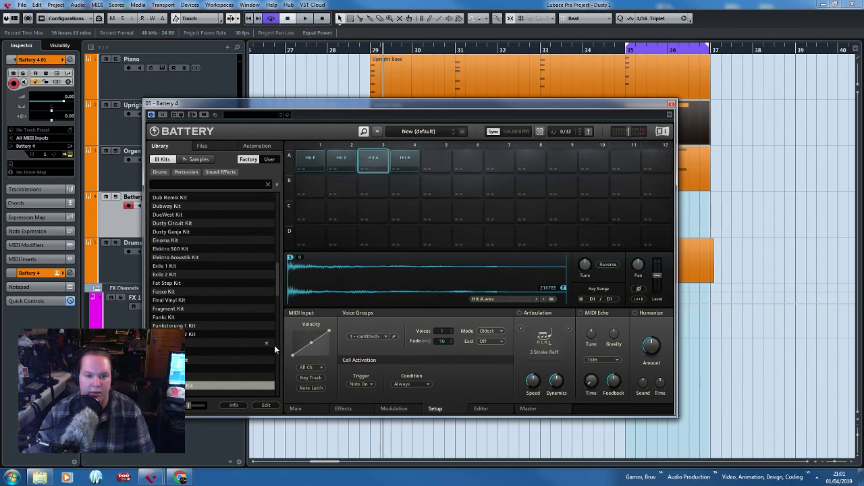
click(409, 164)
click(332, 160)
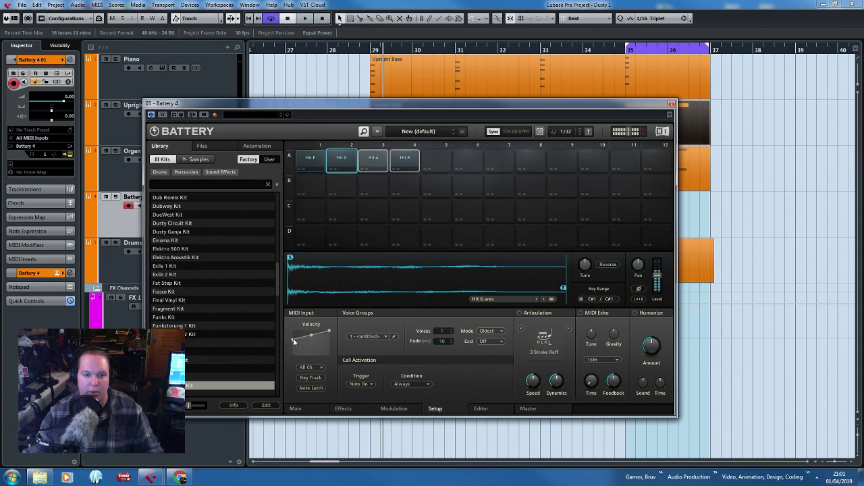
click(310, 160)
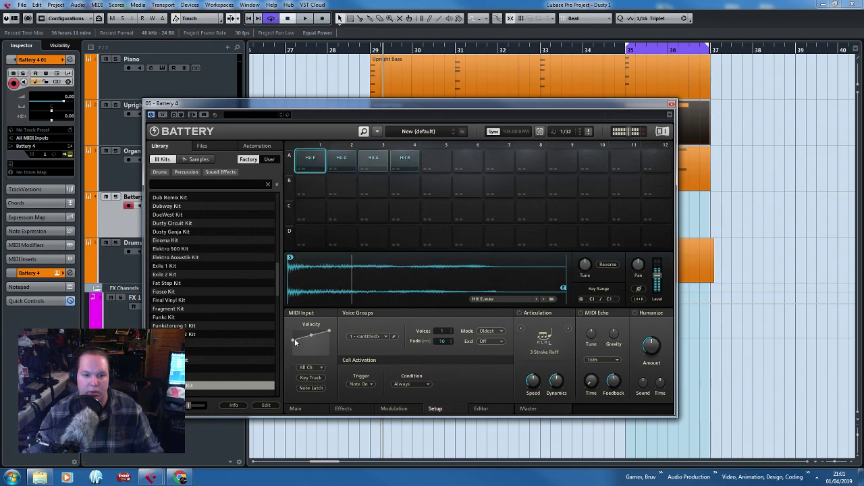
Audition Hit G, Hit A and Hit B with the adjusted velocity curve.
click(337, 162)
click(374, 161)
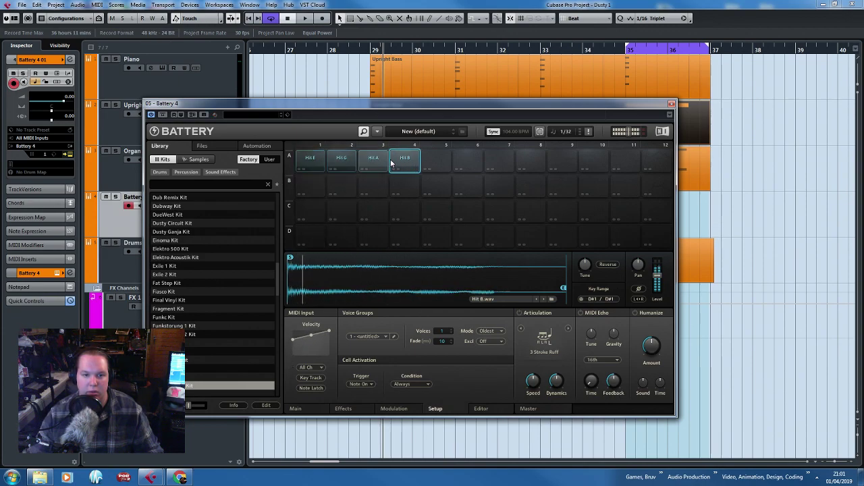
click(348, 164)
Enable the volume envelope on Hit E and adjust its decay, auditioning the result against Hit G.
click(310, 160)
click(295, 408)
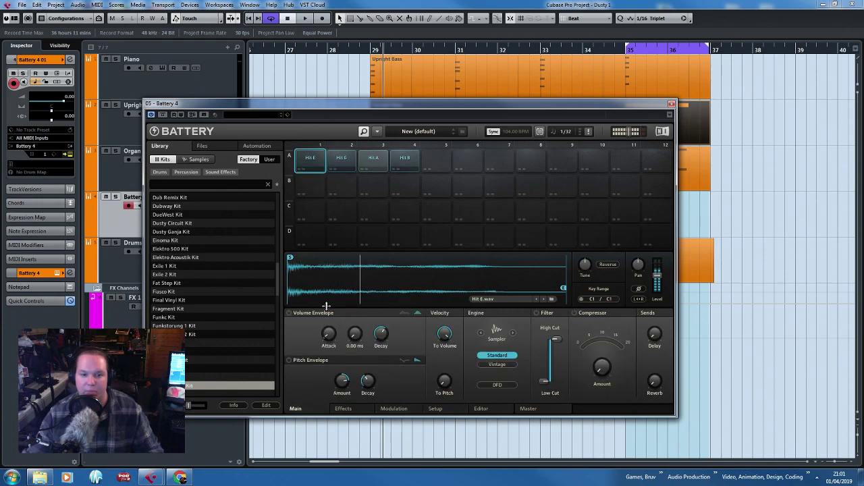
click(381, 333)
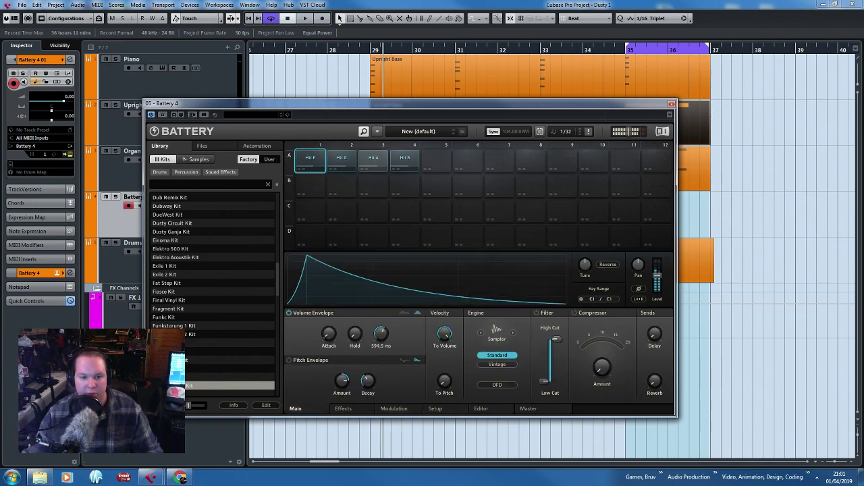
click(318, 160)
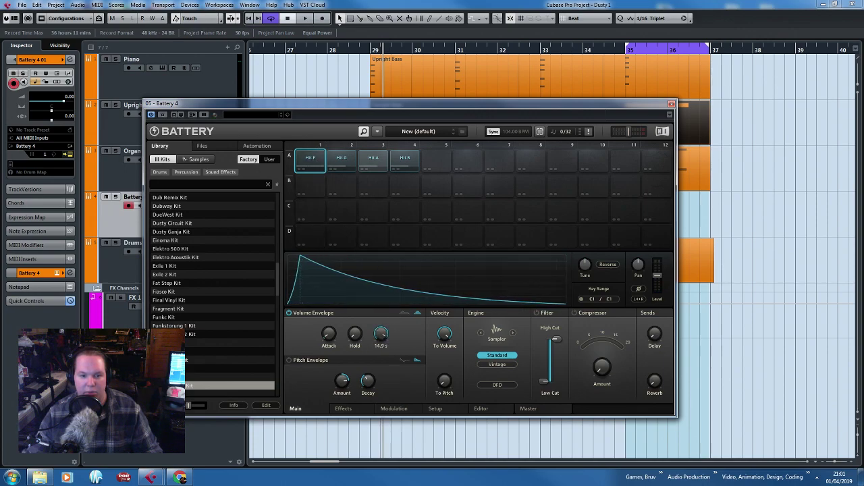
click(338, 167)
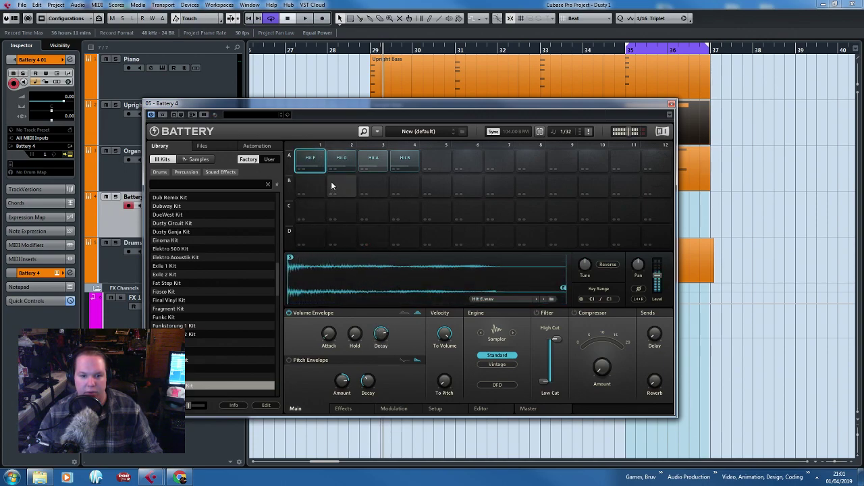
click(309, 160)
click(341, 164)
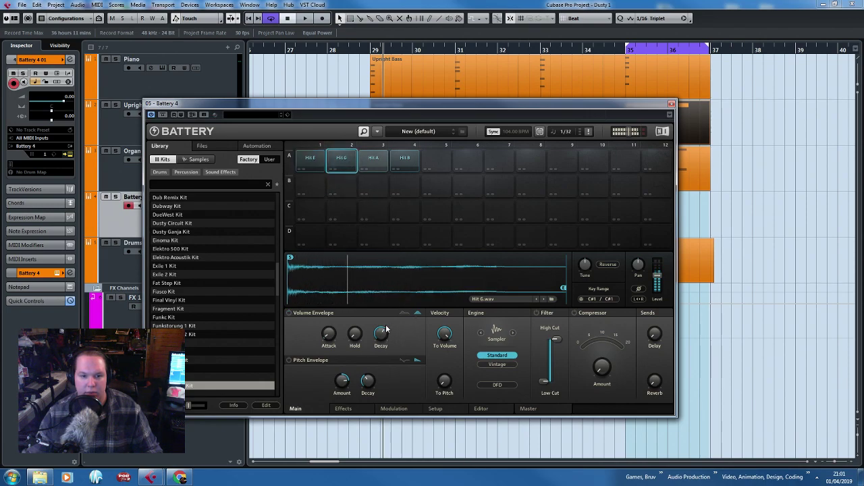
drag(386, 329, 380, 357)
click(313, 165)
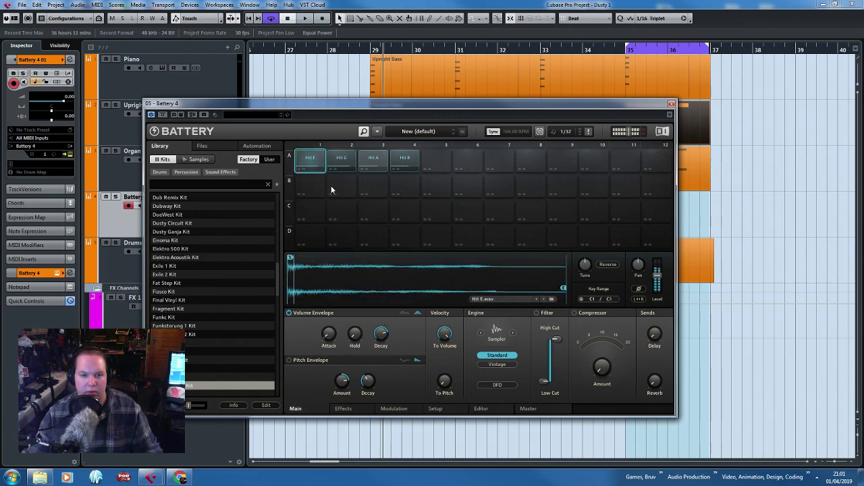
Select all four hit cells and adjust the decay and attack of their volume envelopes together.
click(404, 162)
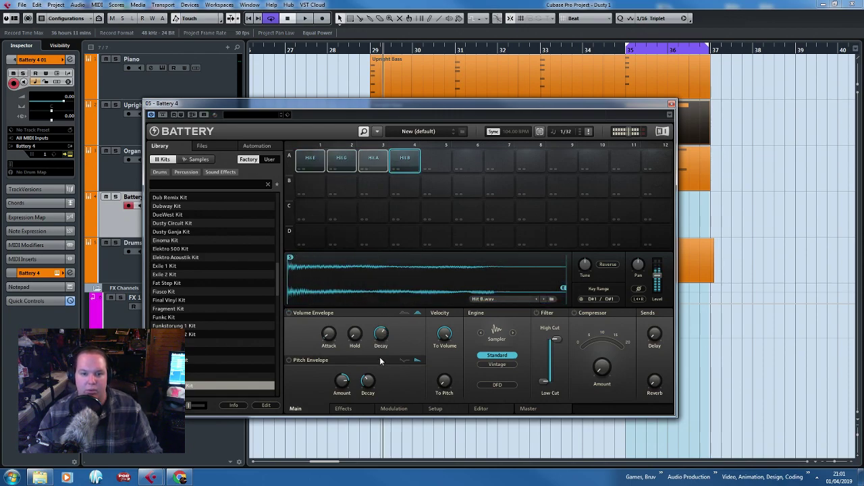
drag(380, 333, 381, 339)
drag(328, 334, 328, 339)
Audition Hit E, Hit G, Hit A and Hit B with the shared volume envelope.
click(312, 162)
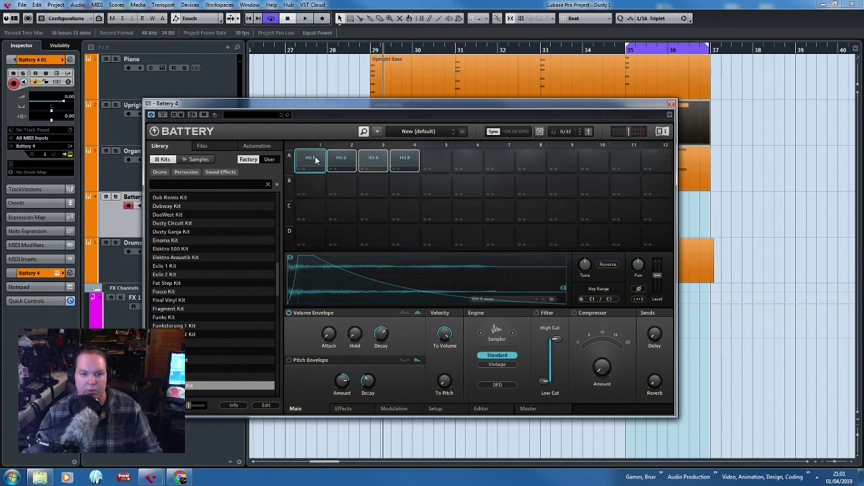
click(335, 162)
click(372, 163)
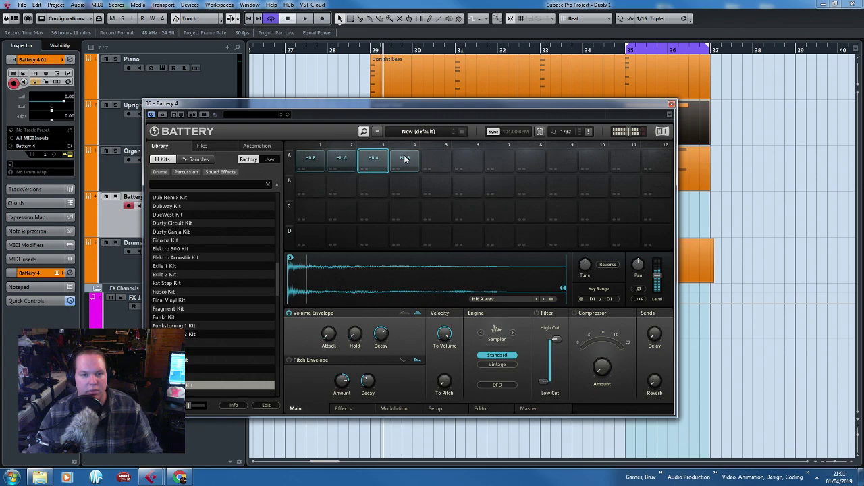
click(405, 161)
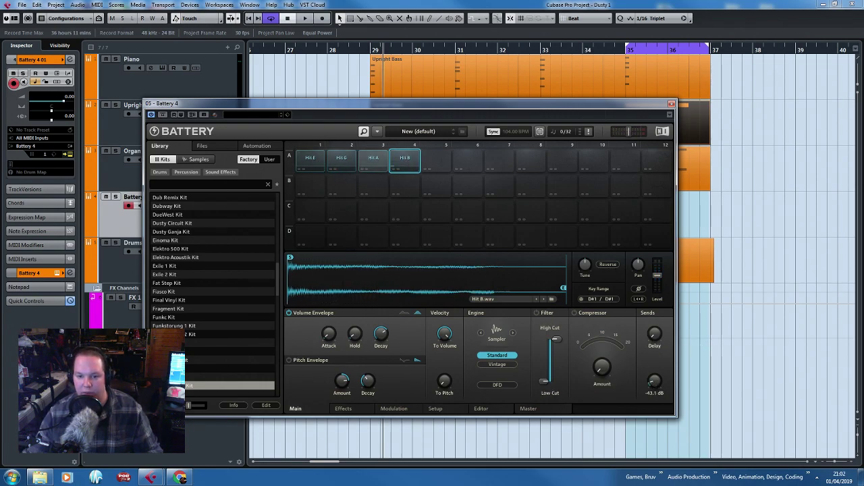
click(372, 161)
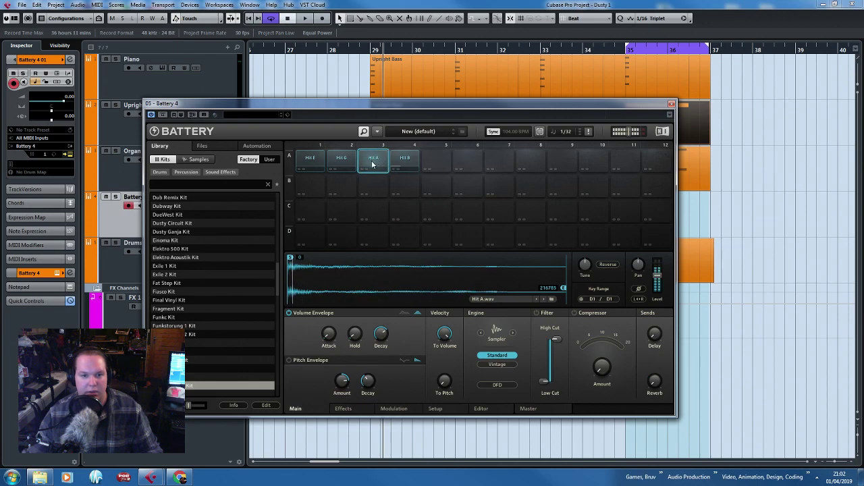
click(310, 162)
right_click(314, 158)
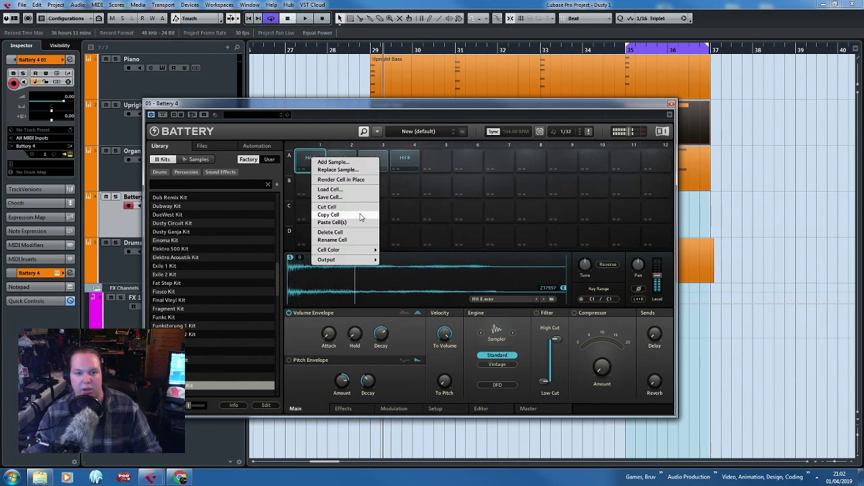
mouse_move(361, 252)
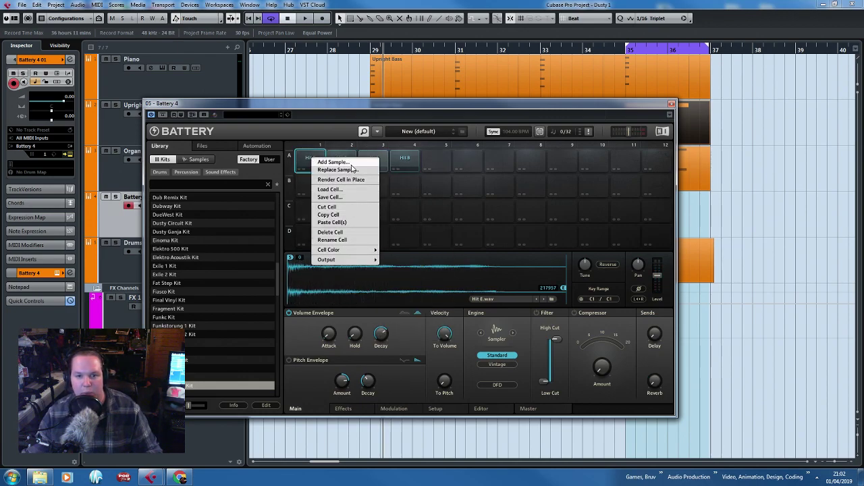
click(510, 123)
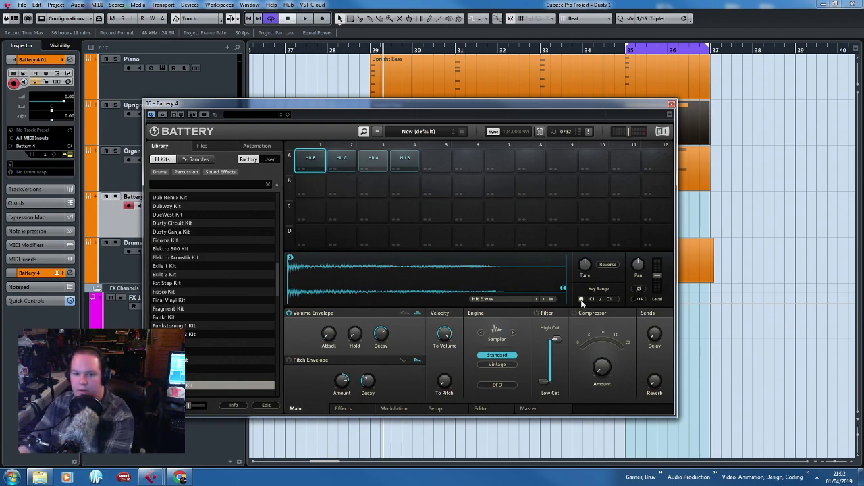
Assign MIDI keys C#1, D1 and D#1 to Hit G, Hit A and Hit B.
click(343, 165)
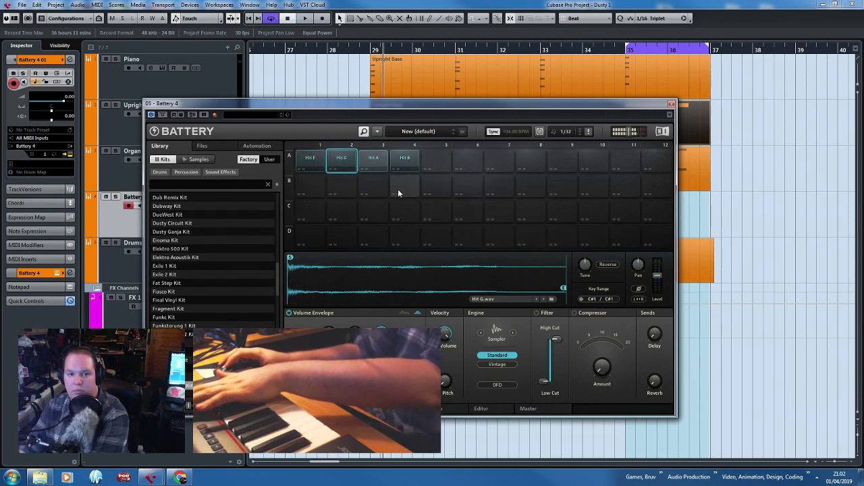
click(376, 164)
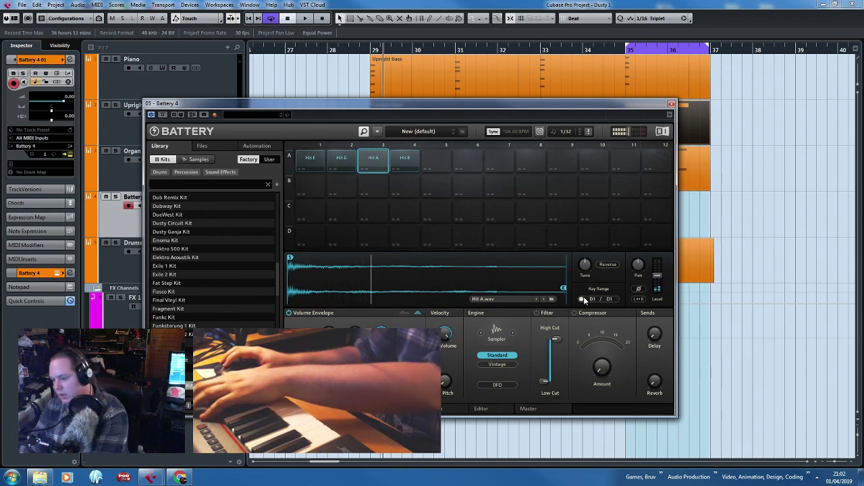
click(406, 168)
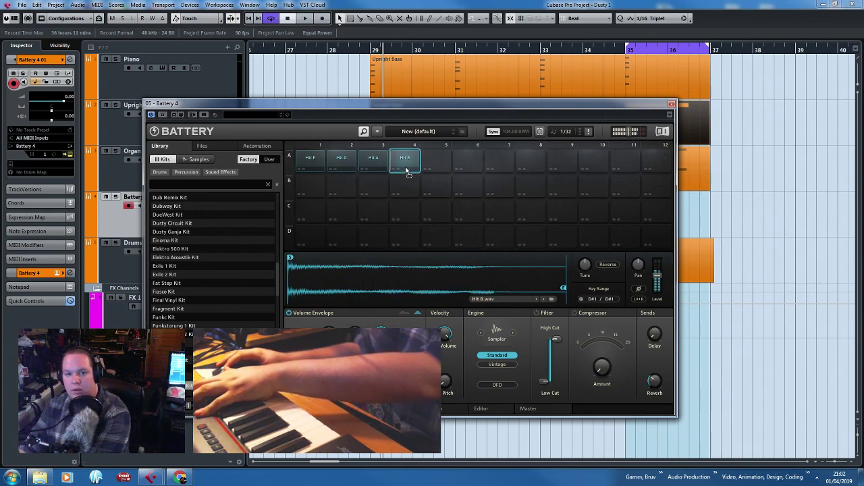
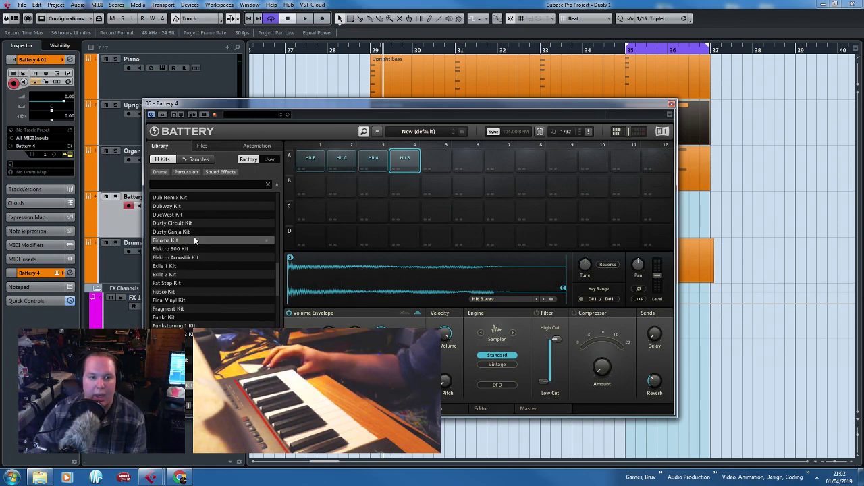
Browse the factory kick samples, load Kick GarageX 2 V12 into cell B1 and assign it to key E1.
click(196, 159)
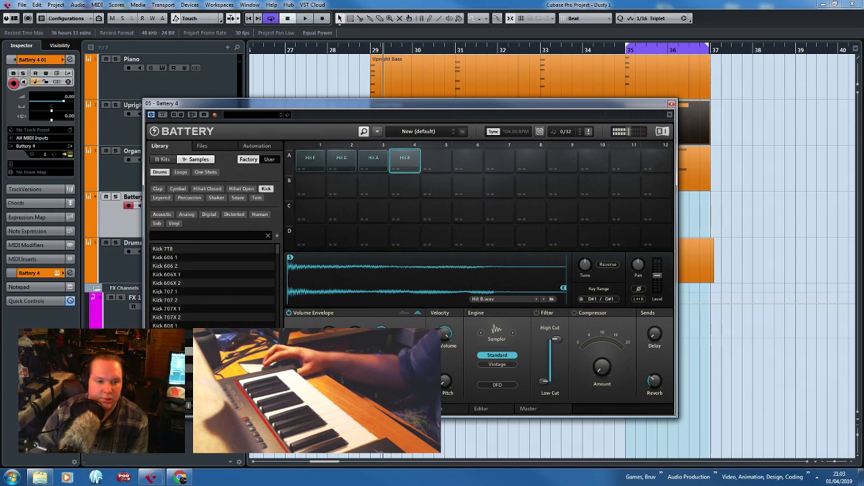
scroll(202, 317, down, 4)
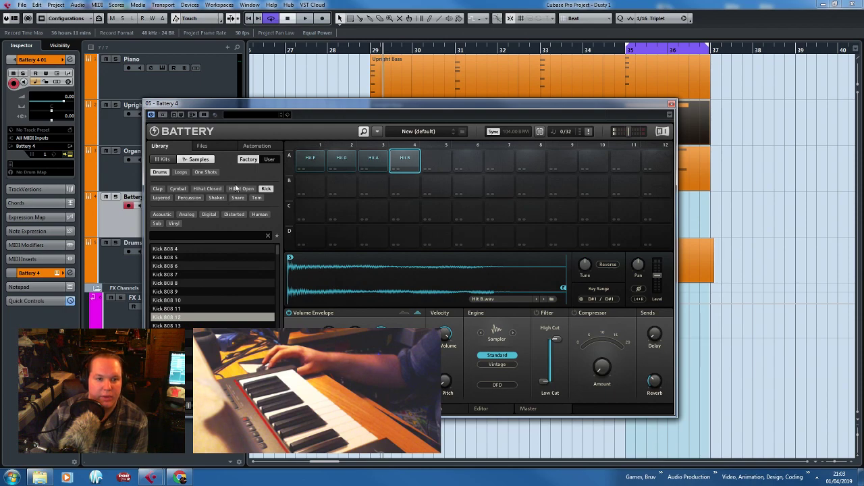
click(266, 190)
click(266, 189)
scroll(247, 282, down, 7)
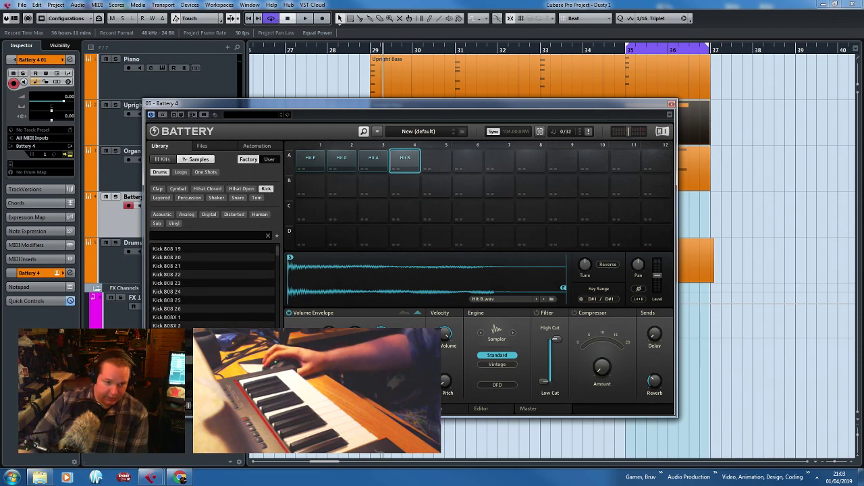
scroll(230, 297, down, 15)
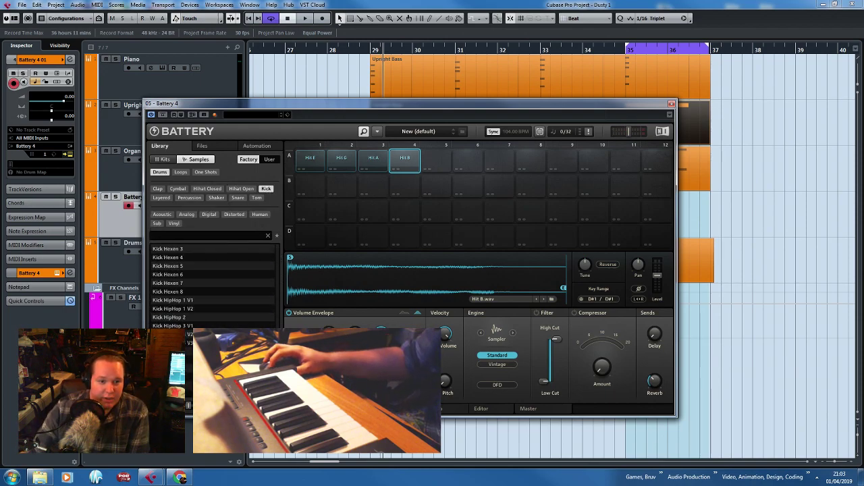
drag(166, 311, 310, 186)
click(581, 300)
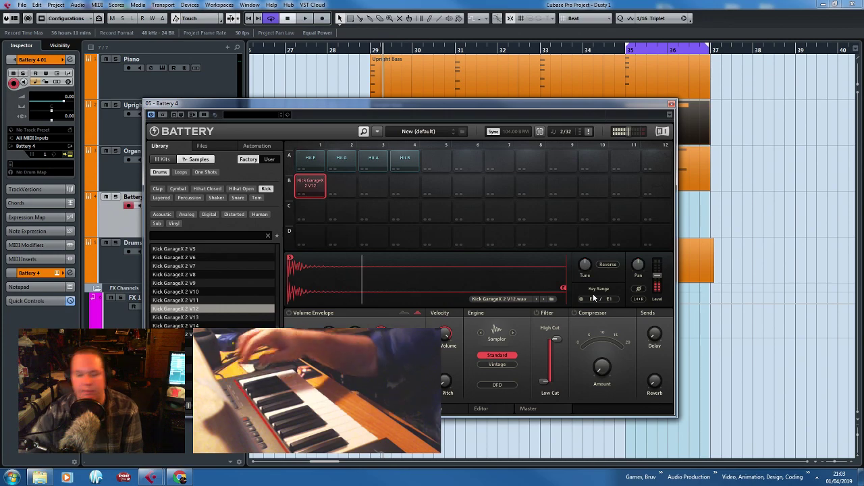
Browse the closed hi-hat samples and load ClosedHH Alkaloid 5 V2 into cell B3.
click(208, 189)
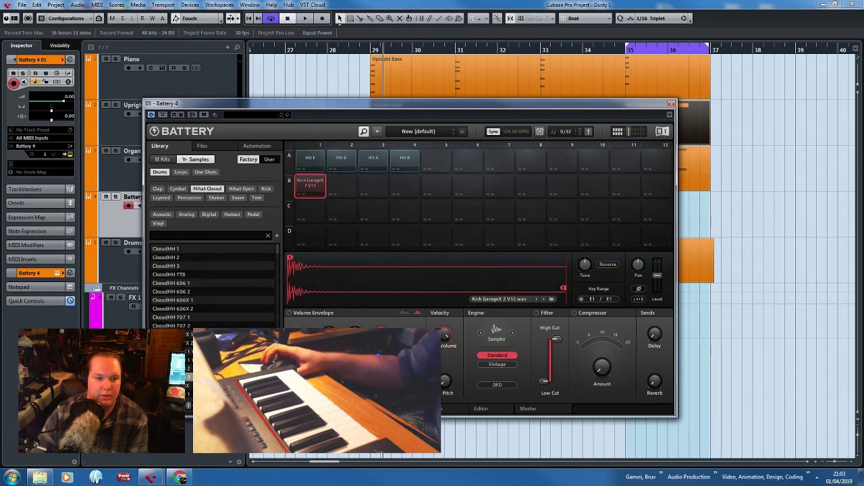
scroll(212, 287, down, 5)
scroll(212, 287, down, 5)
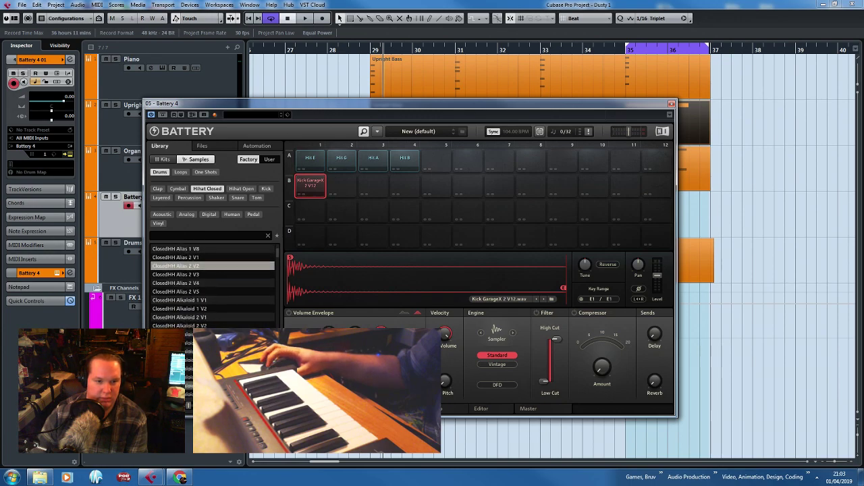
drag(182, 376, 371, 186)
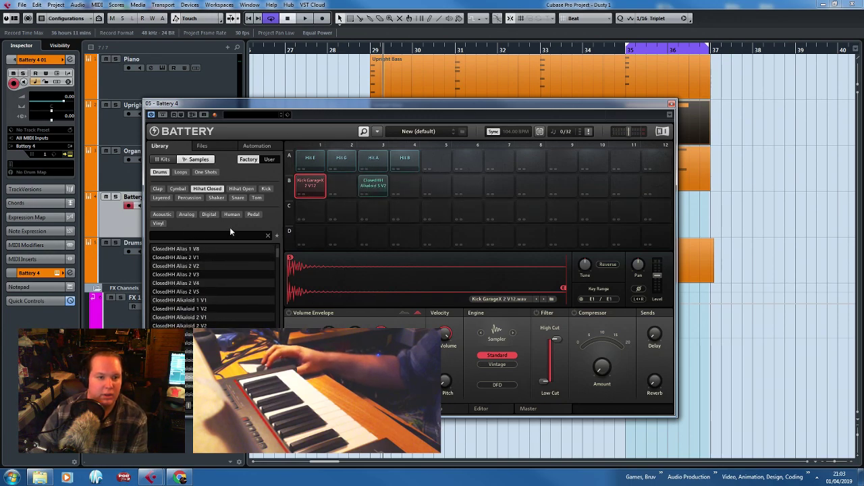
Browse the factory snare samples and load Snare Toksin 4 into cell B2, between the kick and hi-hat.
click(237, 198)
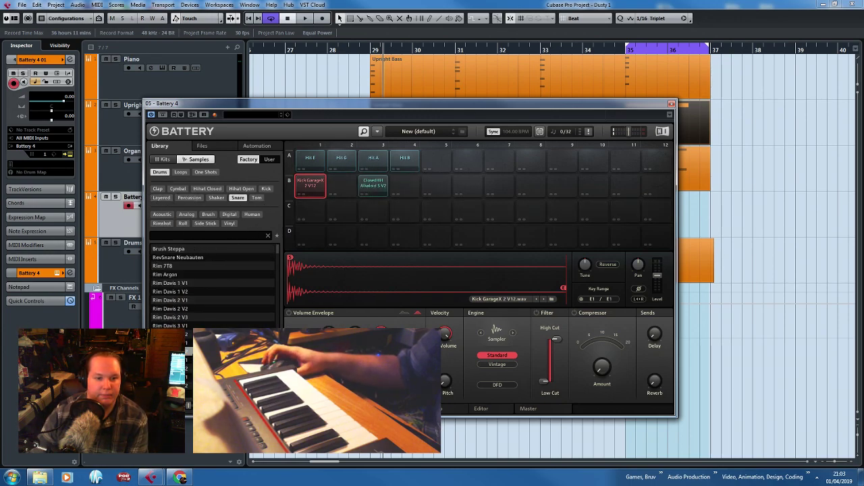
scroll(212, 287, down, 4)
scroll(213, 286, down, 4)
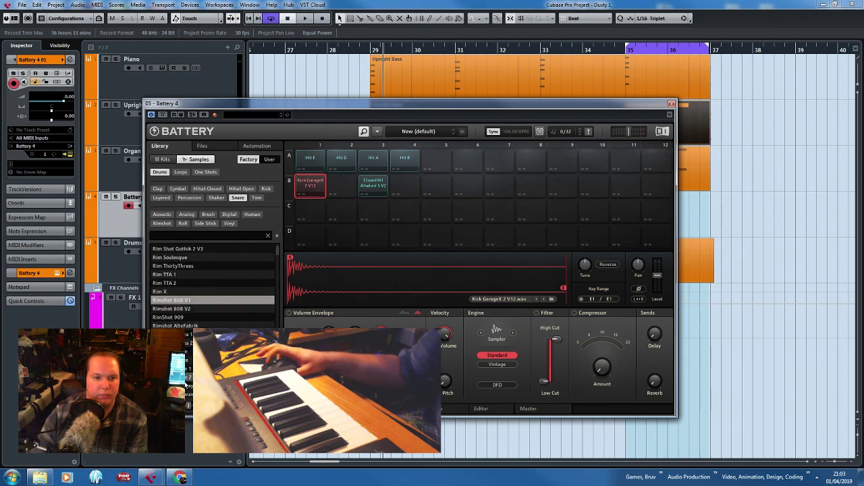
scroll(212, 286, down, 2)
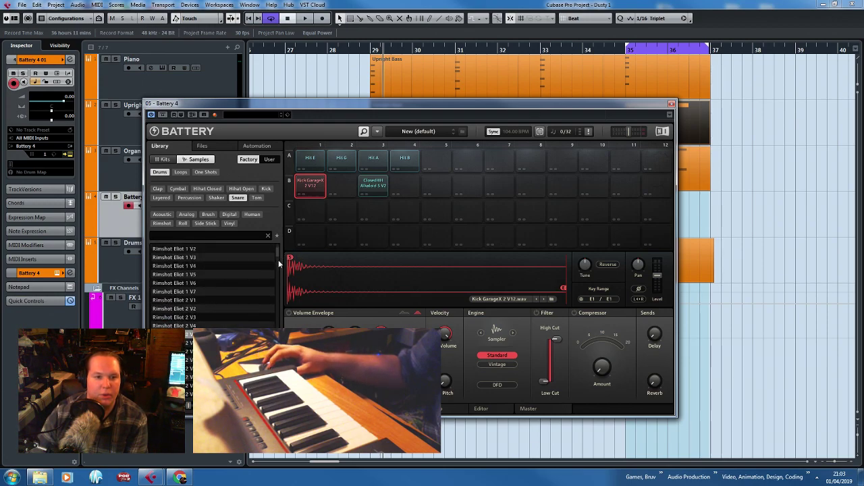
drag(278, 255, 277, 325)
scroll(186, 285, down, 5)
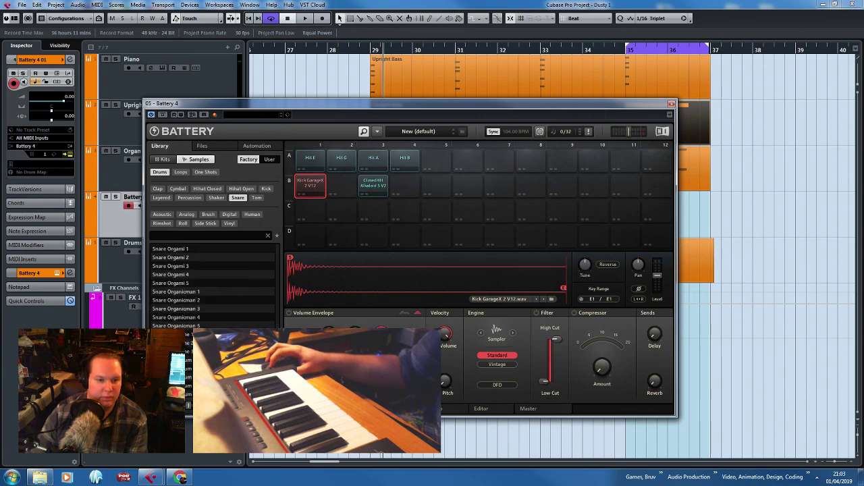
drag(186, 300, 334, 192)
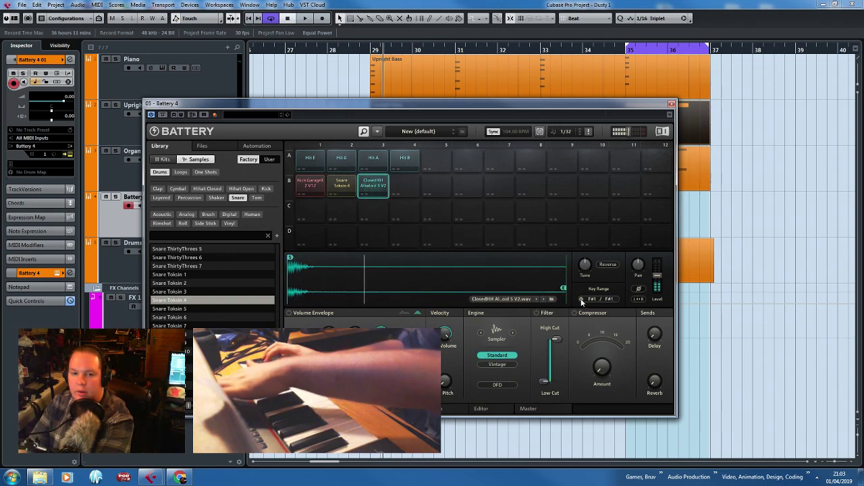
Select the kick, snare and closed hi-hat cells together and open their setup settings.
click(315, 183)
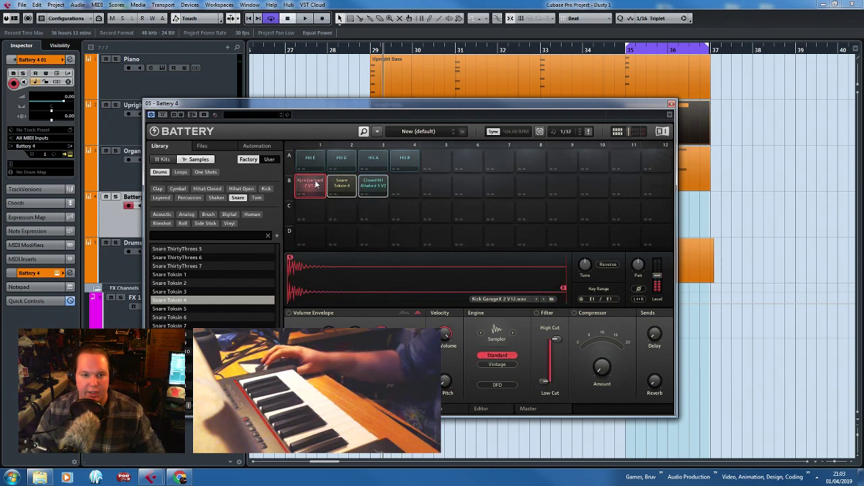
click(387, 408)
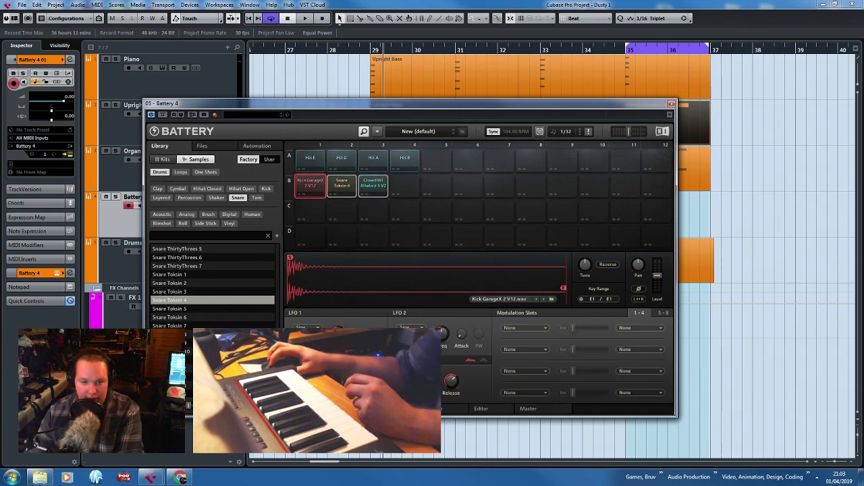
click(339, 409)
click(387, 408)
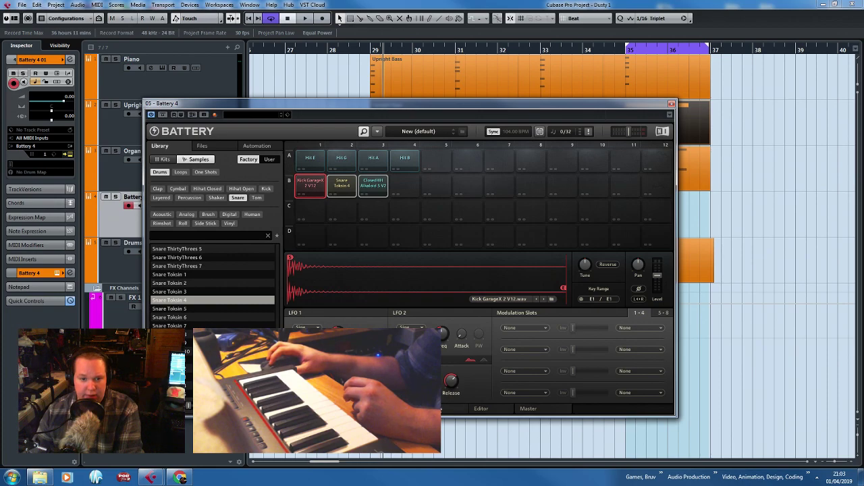
click(434, 408)
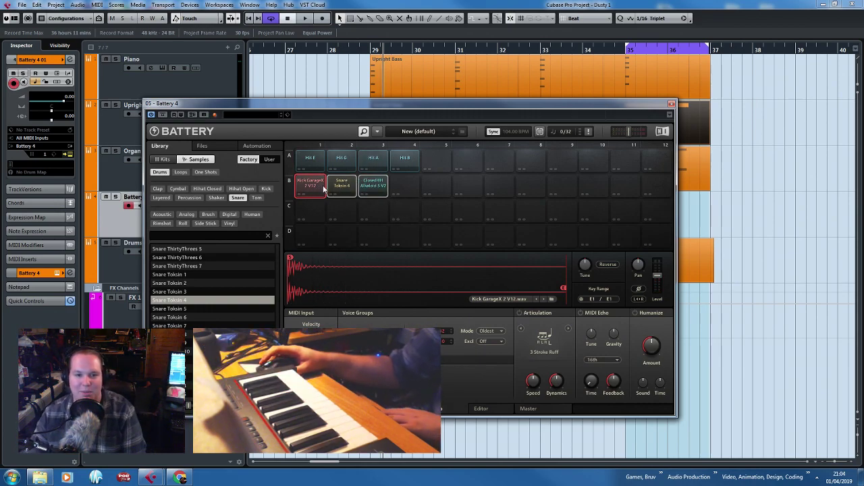
Cut the kick, snare and closed hi-hat cells out of the kit and play through the remaining chord hits.
right_click(376, 185)
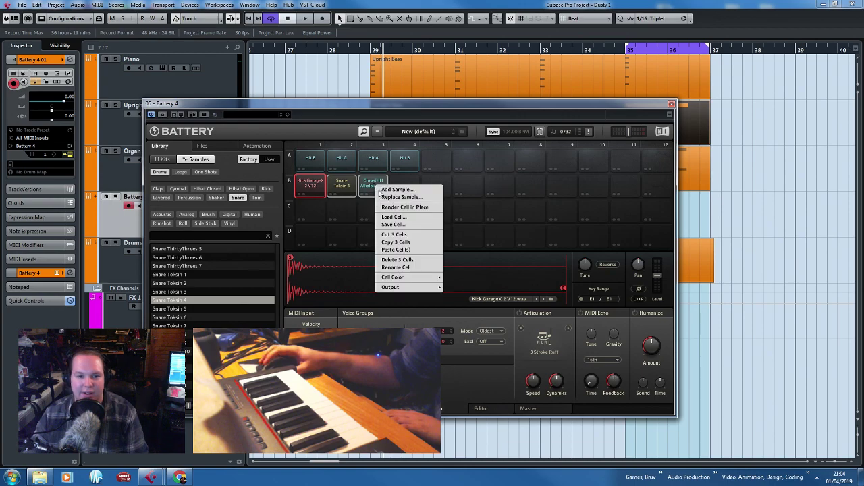
click(406, 235)
click(373, 159)
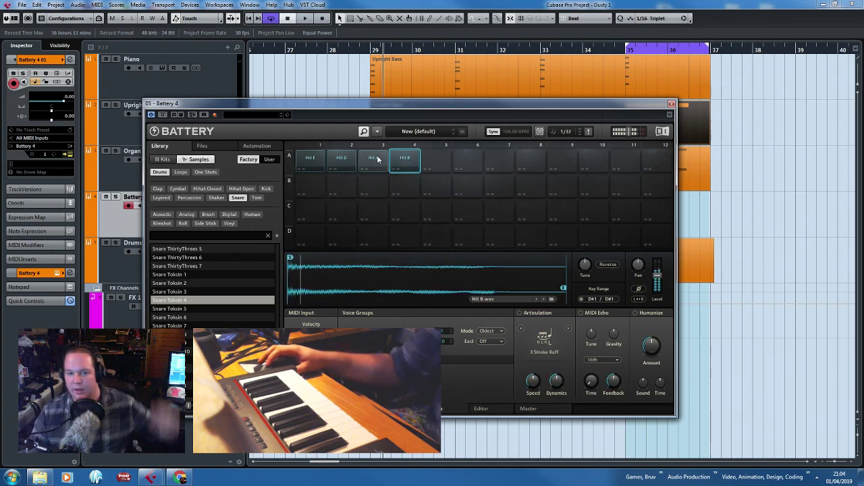
click(343, 154)
click(312, 155)
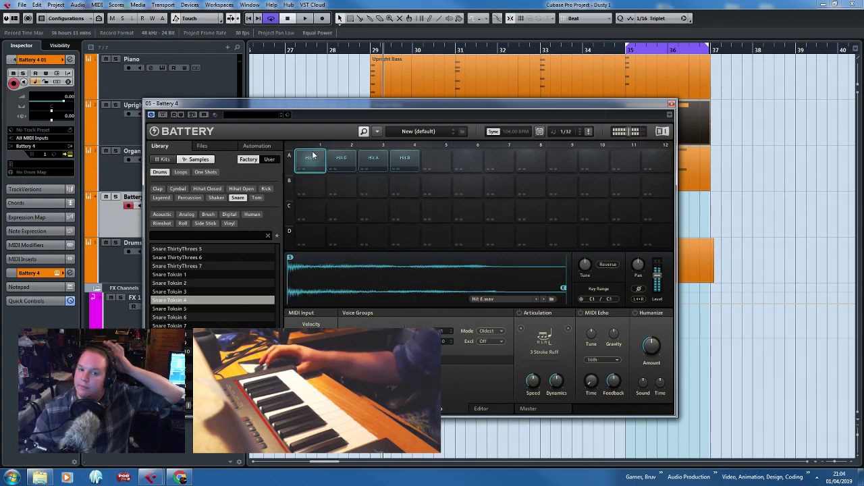
click(672, 105)
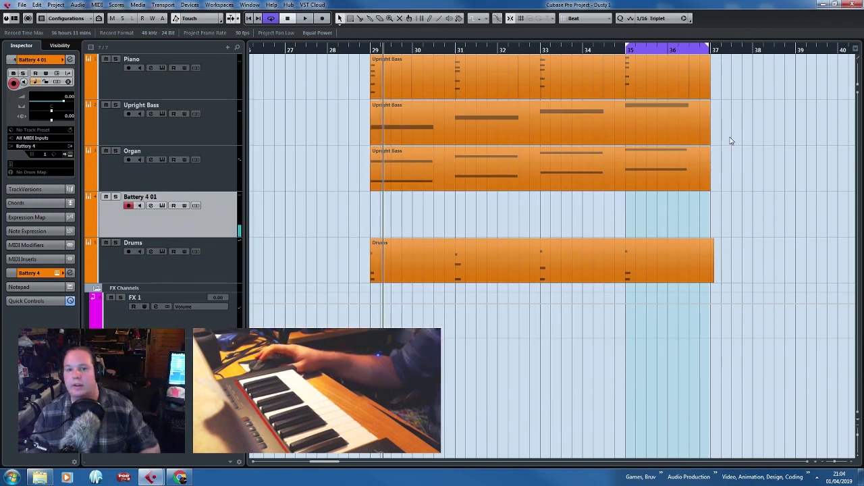
Delete the Battery 4 01 track from the project.
scroll(689, 341, down, 5)
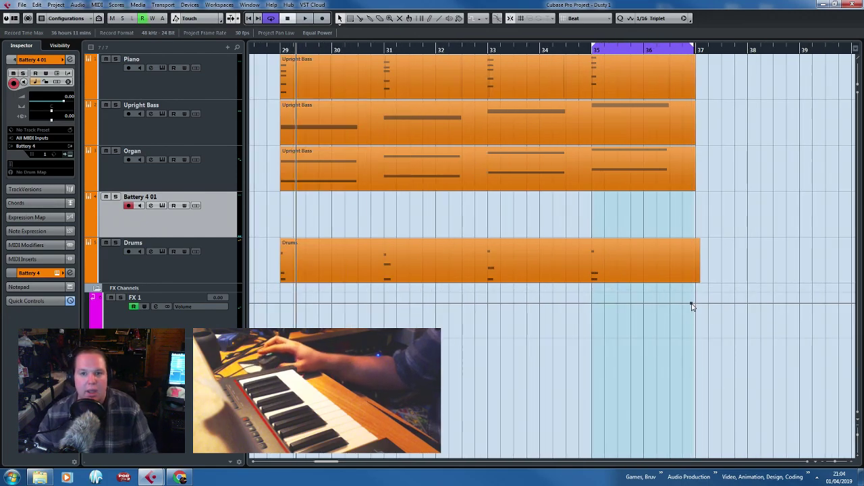
scroll(691, 307, down, 2)
drag(559, 364, 740, 295)
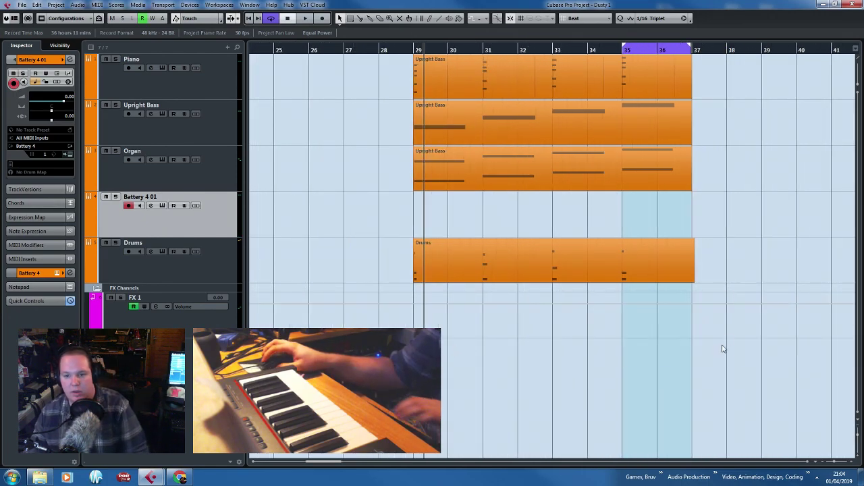
scroll(720, 227, down, 3)
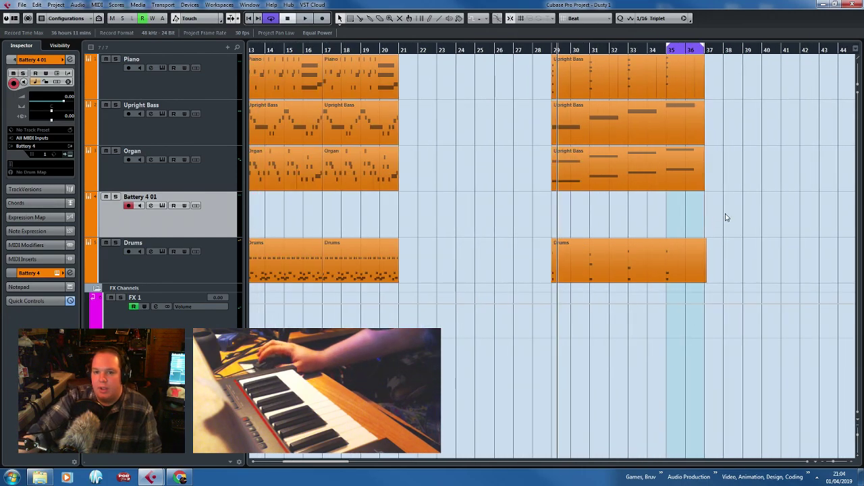
drag(464, 216, 243, 218)
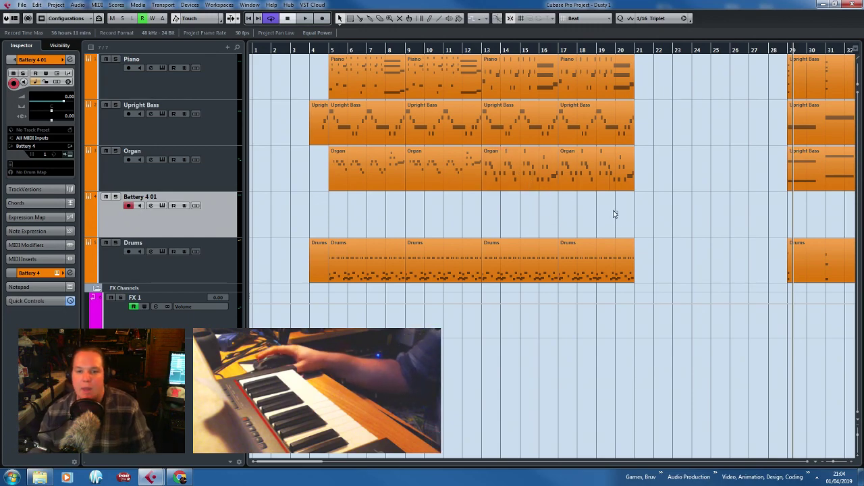
scroll(373, 225, up, 4)
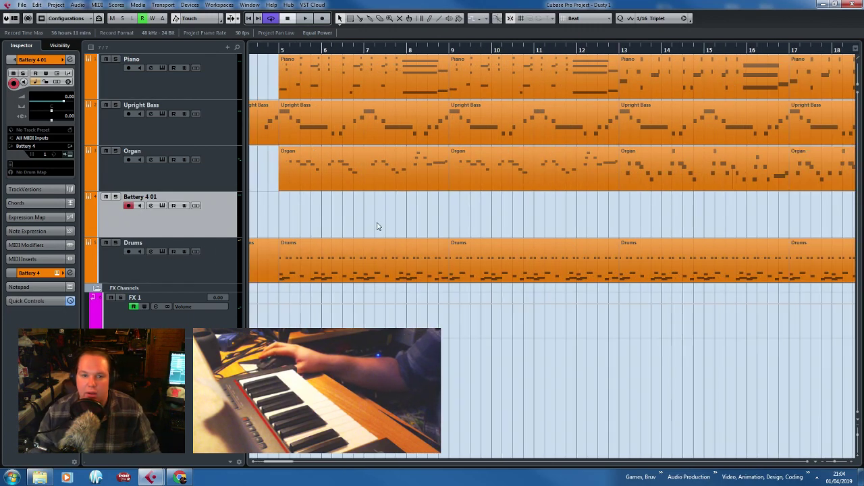
scroll(370, 219, down, 3)
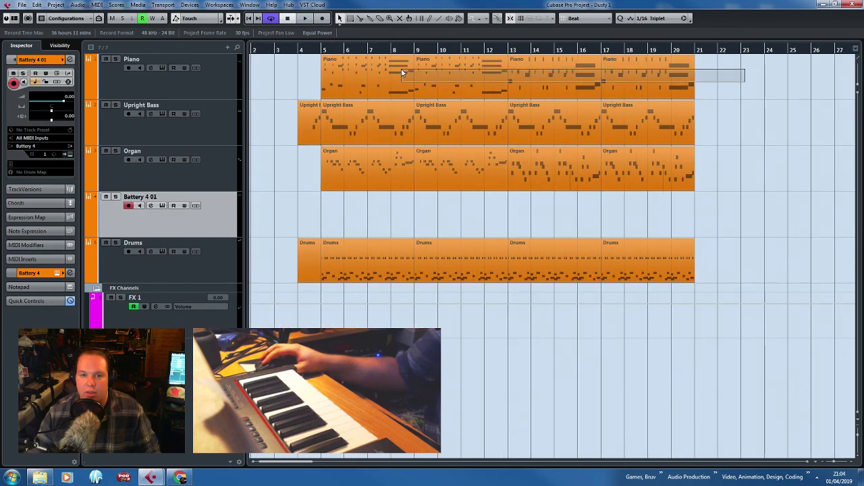
drag(402, 72, 321, 85)
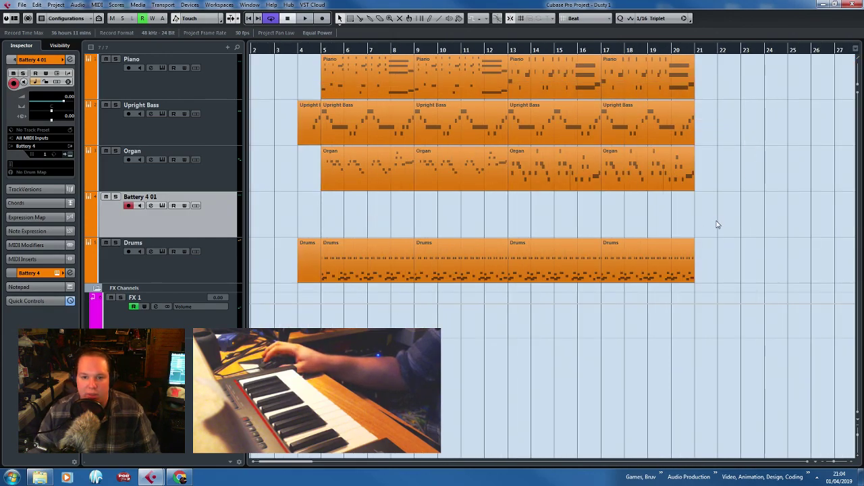
scroll(702, 227, up, 4)
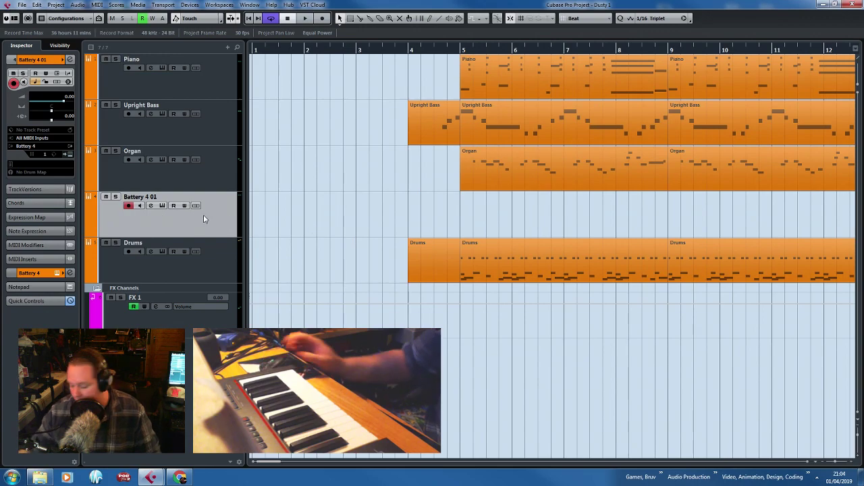
key(Delete)
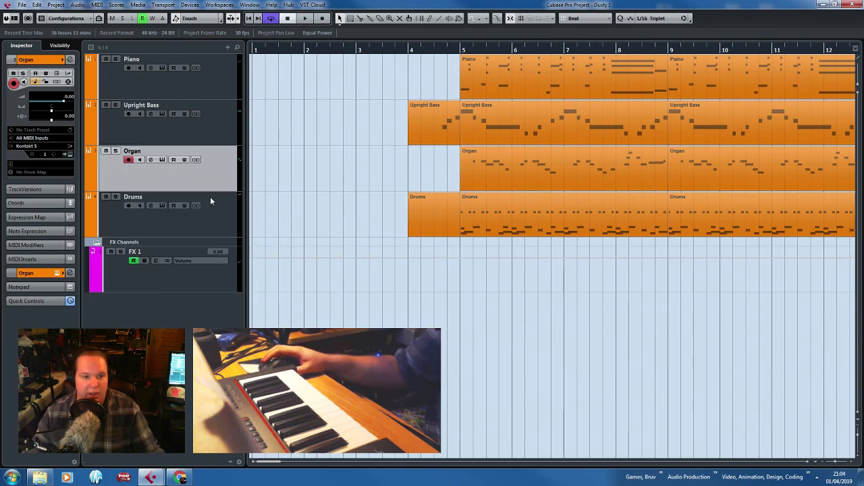
Join the empty bar 4 drums part with the drums part starting at bar 5 and open it in the Key Editor.
scroll(382, 266, down, 3)
scroll(372, 264, up, 2)
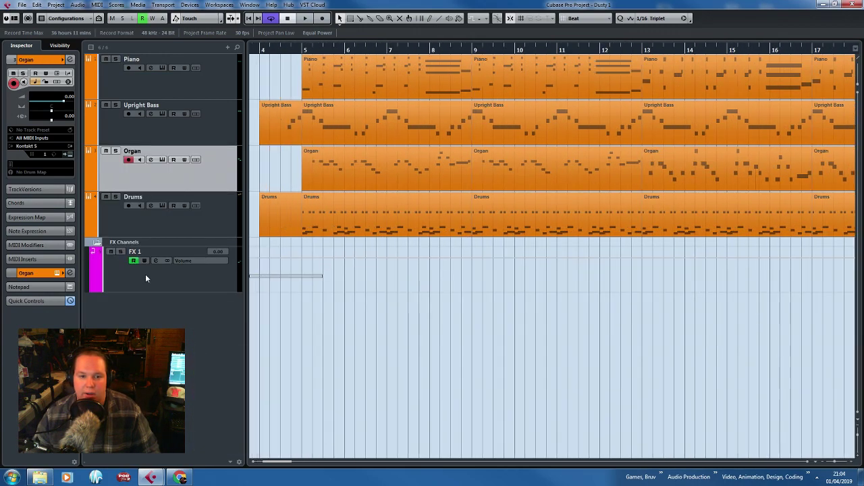
click(435, 233)
double_click(396, 232)
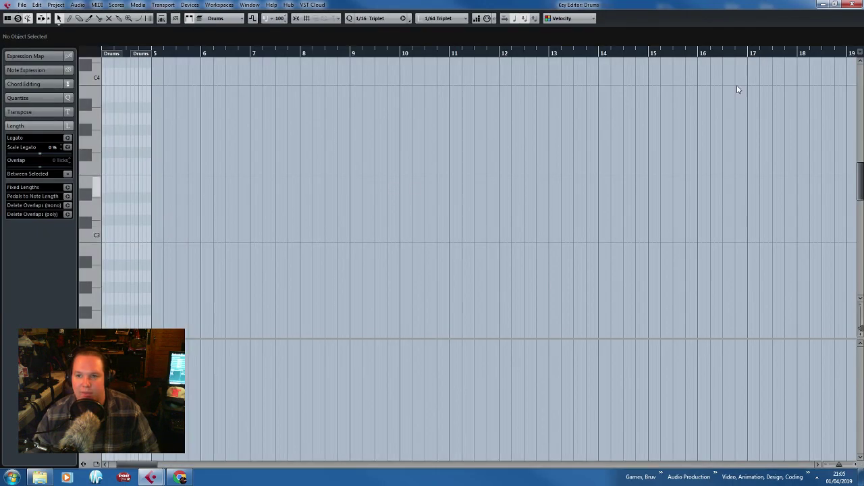
click(860, 4)
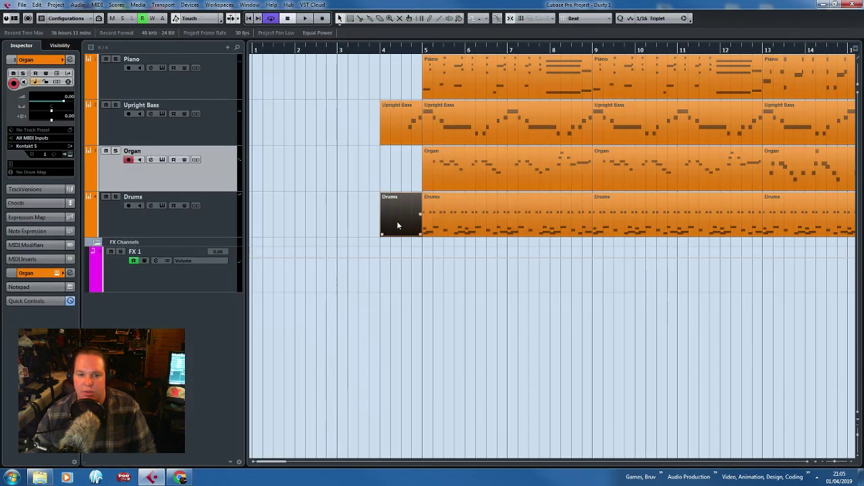
double_click(433, 224)
scroll(370, 171, right, 3)
scroll(371, 170, up, 2)
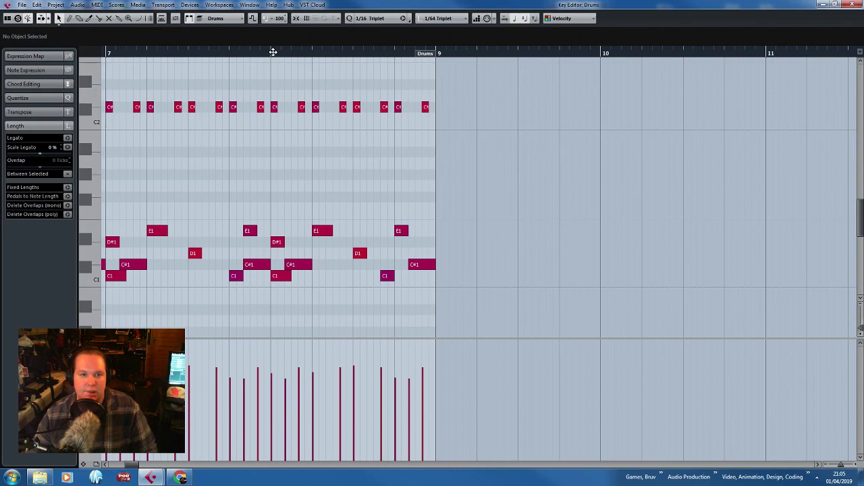
scroll(353, 170, down, 3)
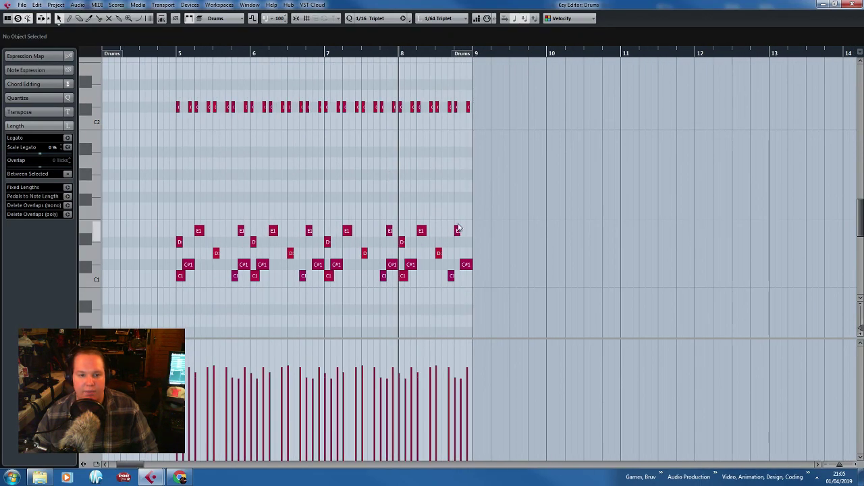
scroll(458, 233, up, 3)
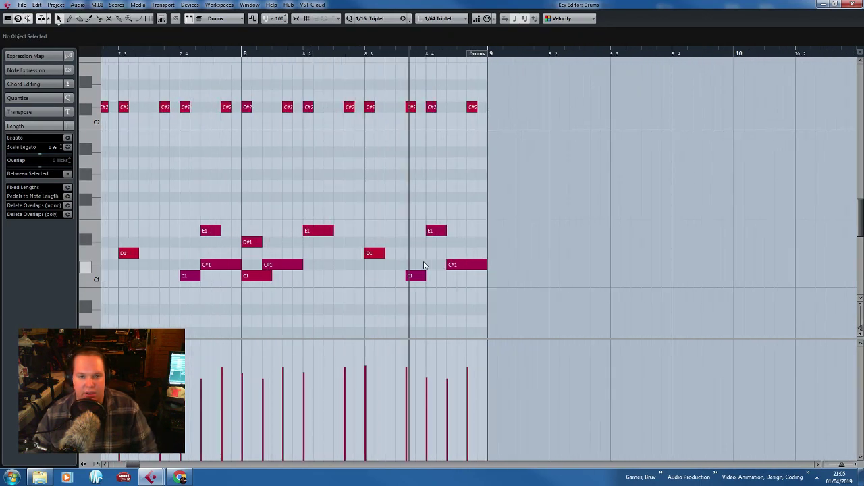
Replace the C1 note just before beat 8.4 with short A1 and G1 notes after beat 8.3.
scroll(424, 265, up, 2)
mouse_move(466, 228)
mouse_down()
mouse_move(466, 199)
mouse_move(467, 228)
mouse_up()
click(315, 254)
drag(400, 279, 360, 165)
key(ctrl+d)
drag(377, 194, 380, 195)
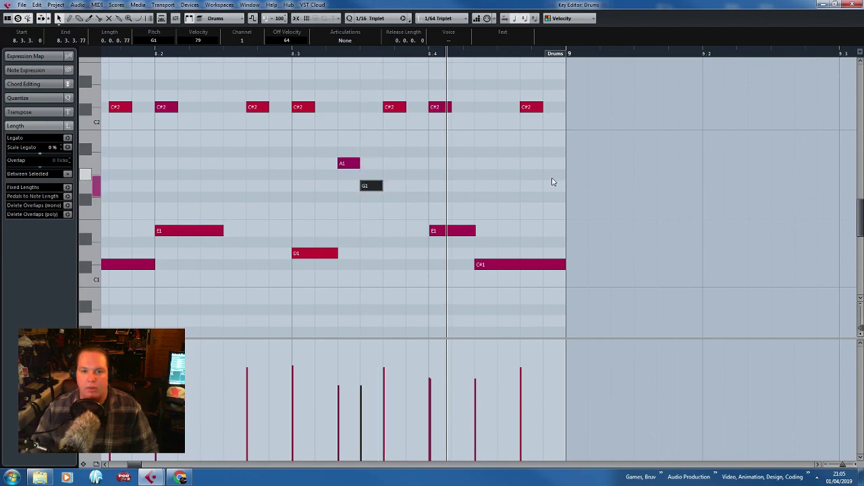
Delete the C#2 notes after beat 8.3 and move the E1 note at beat 8.4 down to C1 beneath the G1 note.
drag(600, 139, 382, 77)
key(Delete)
drag(439, 231, 394, 277)
click(275, 50)
key(space)
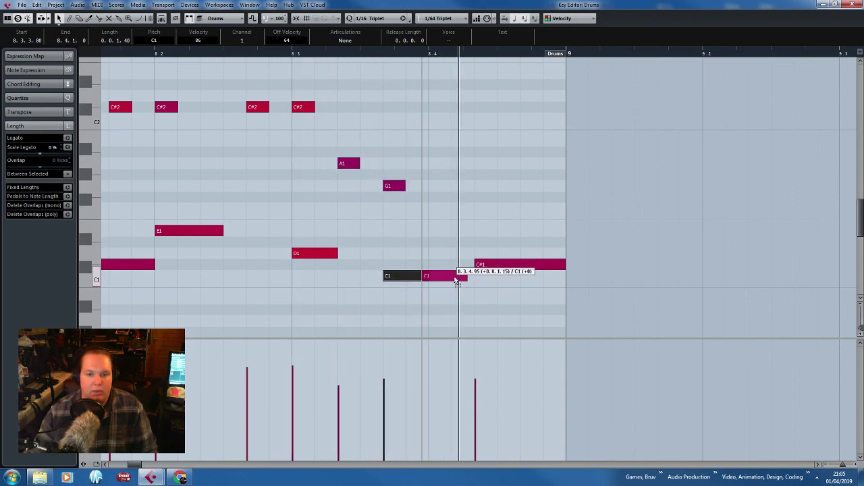
Move the C1 note to beat 8.4, replace the following C#1 note with three short E1 notes, and play the fill.
drag(456, 278, 456, 279)
click(520, 263)
mouse_move(519, 243)
mouse_down()
mouse_move(518, 232)
mouse_move(504, 231)
mouse_move(562, 231)
mouse_move(490, 216)
mouse_move(486, 246)
mouse_move(548, 233)
mouse_up()
key(Delete)
click(519, 262)
drag(439, 276, 447, 276)
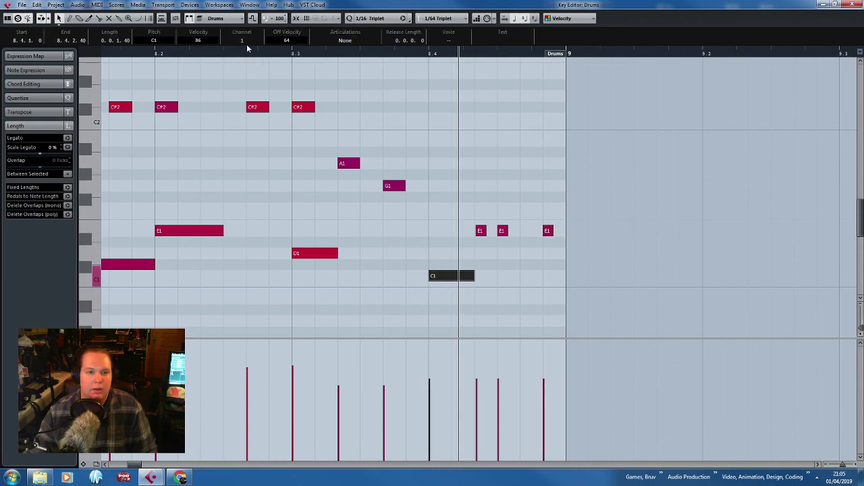
click(253, 52)
key(space)
click(252, 91)
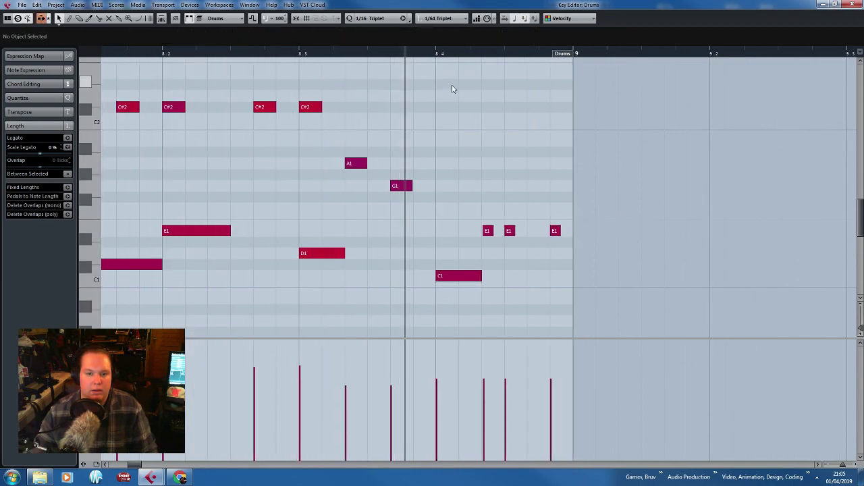
Delete the first short E1 note after beat 8.4 and move the middle one into its place, checking the fill by playback.
click(486, 230)
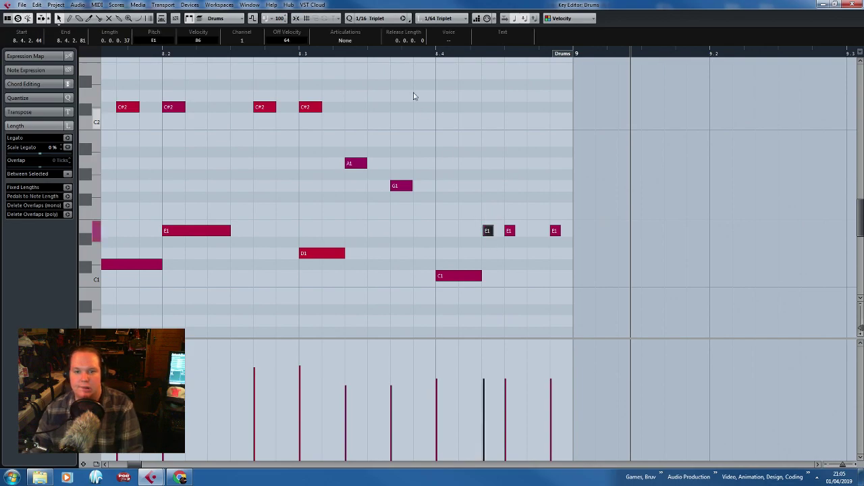
click(421, 53)
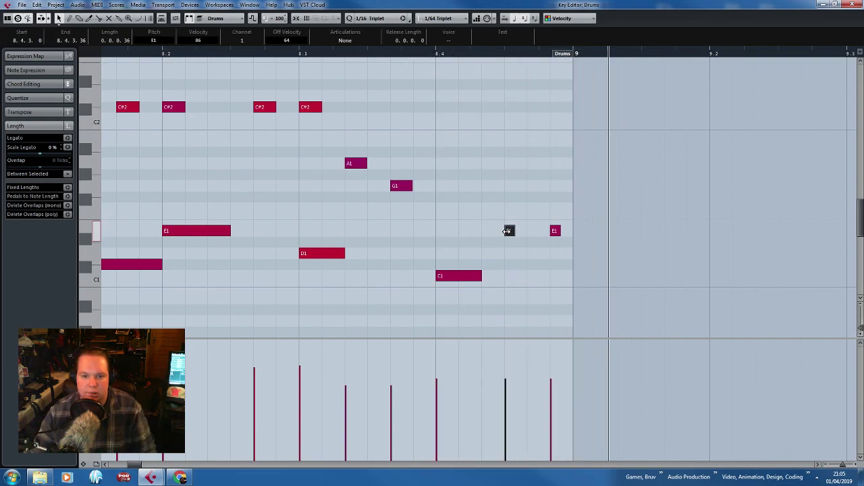
click(436, 64)
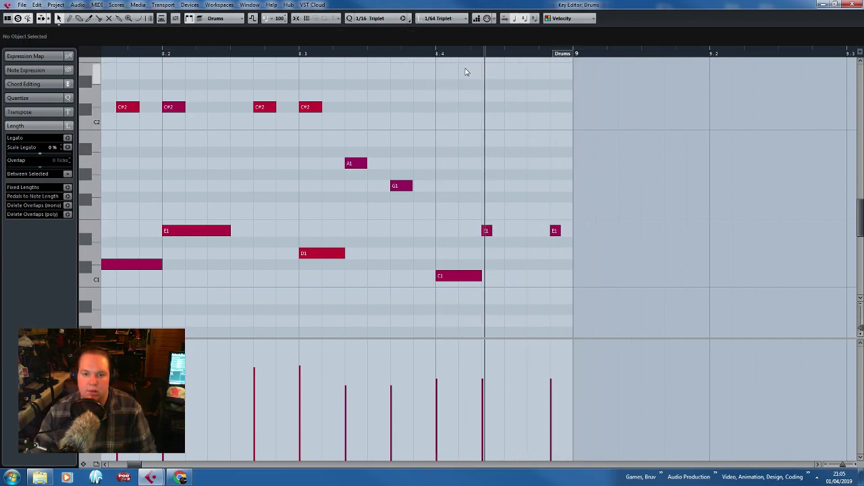
click(556, 231)
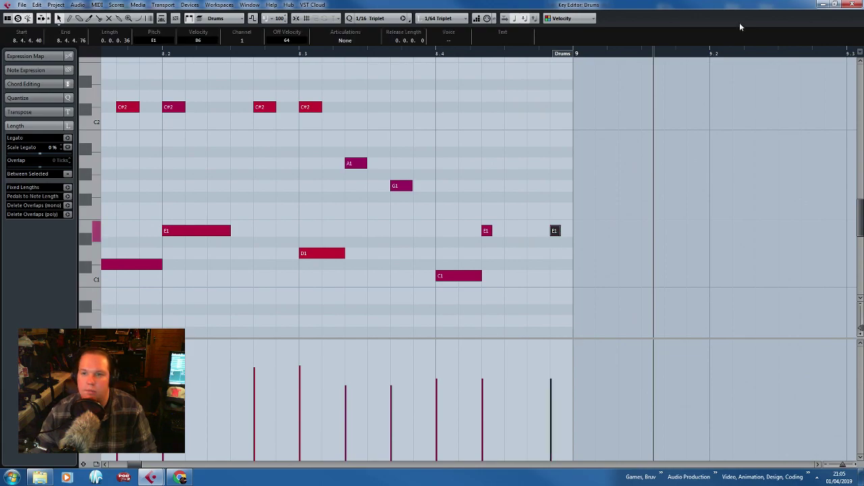
click(860, 4)
Inspect the RC 24 and RoomWorks SE inserts on the FX 1 channel and play the song from bar 4.
click(225, 287)
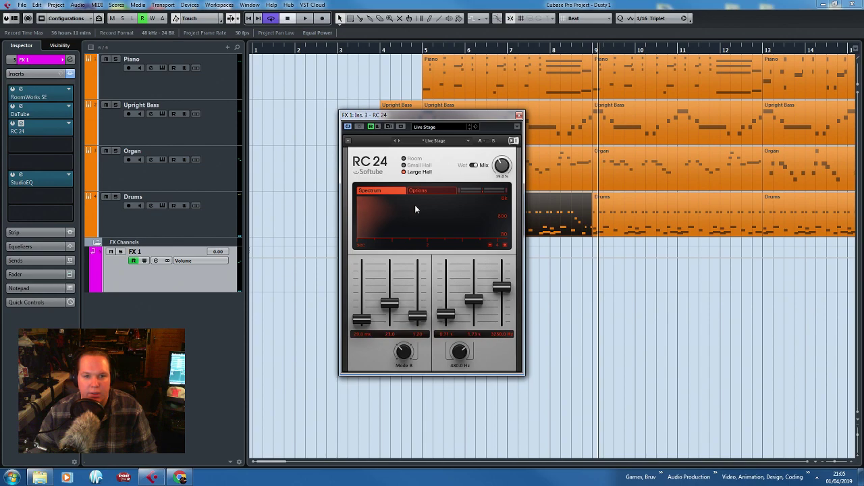
click(20, 89)
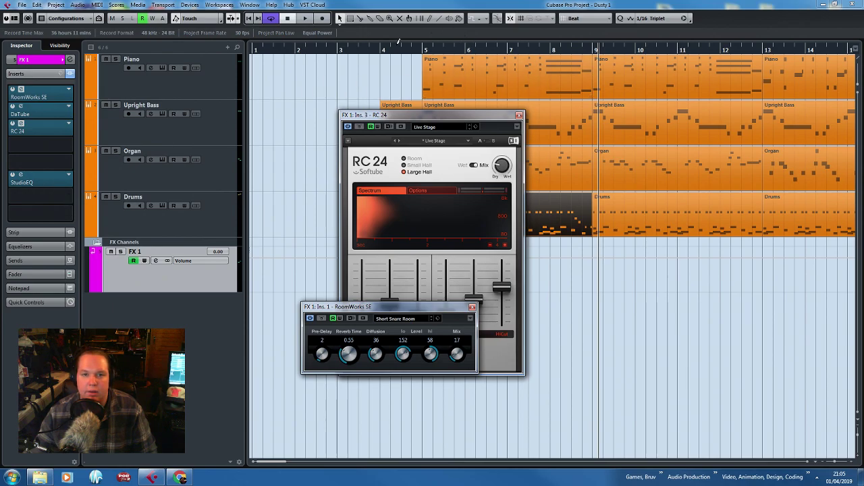
double_click(399, 47)
click(519, 115)
click(472, 308)
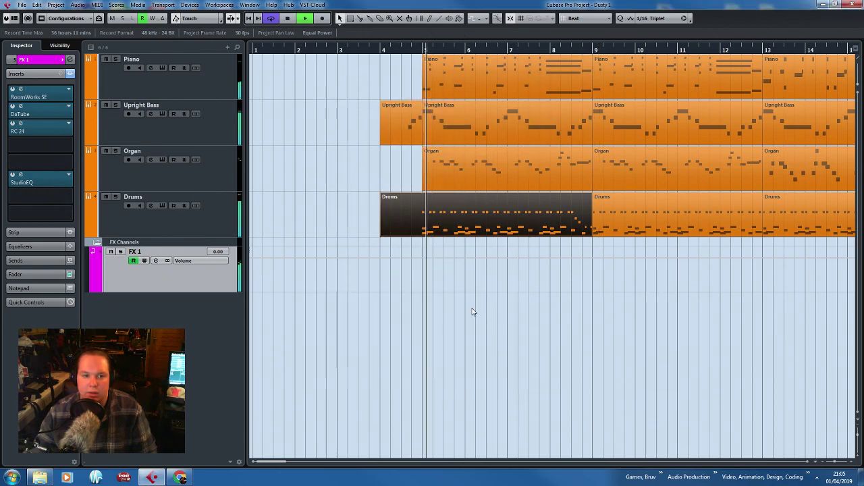
Reopen the drums part, play the fill in bar 8 and move the last E1 note to 8.4.3.80.
double_click(448, 226)
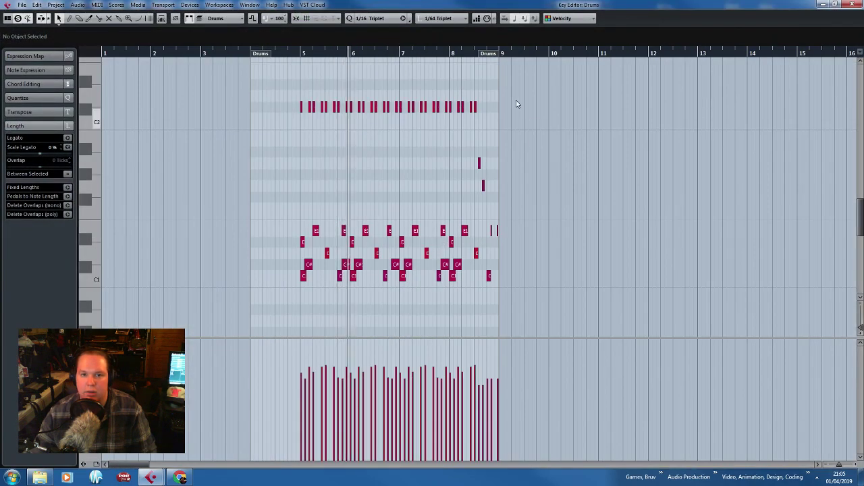
click(451, 53)
scroll(480, 204, up, 5)
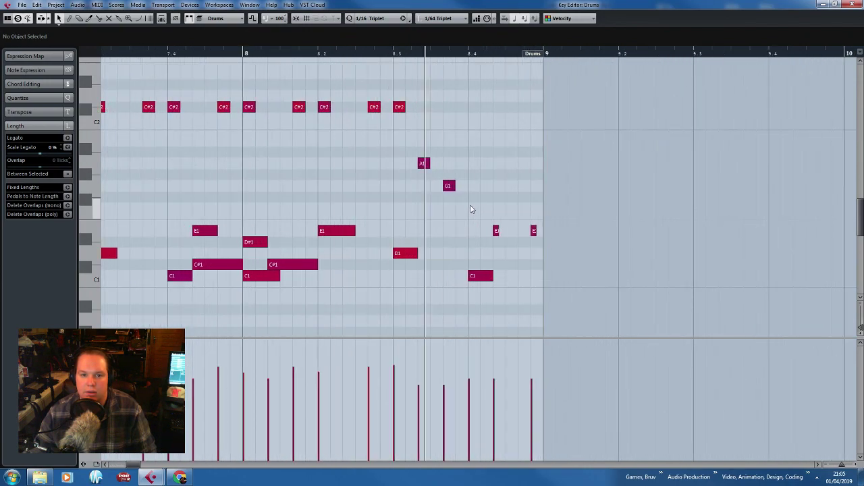
scroll(533, 230, up, 4)
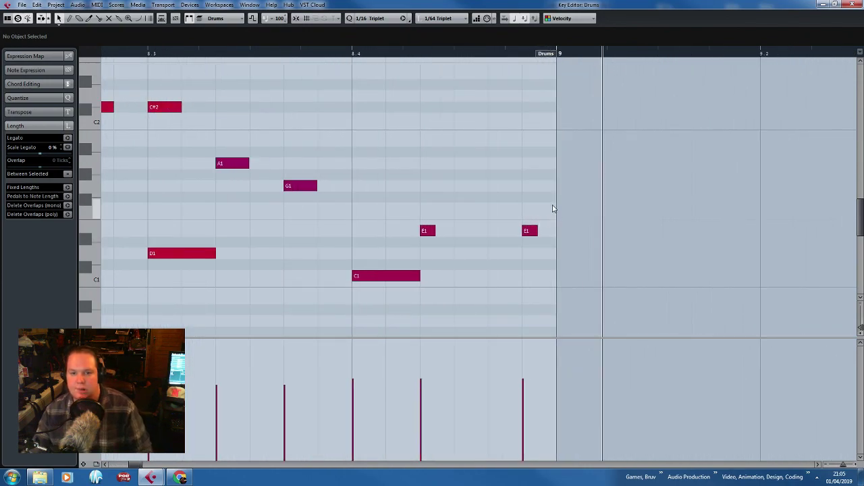
click(530, 232)
drag(494, 230, 492, 231)
scroll(357, 60, up, 1)
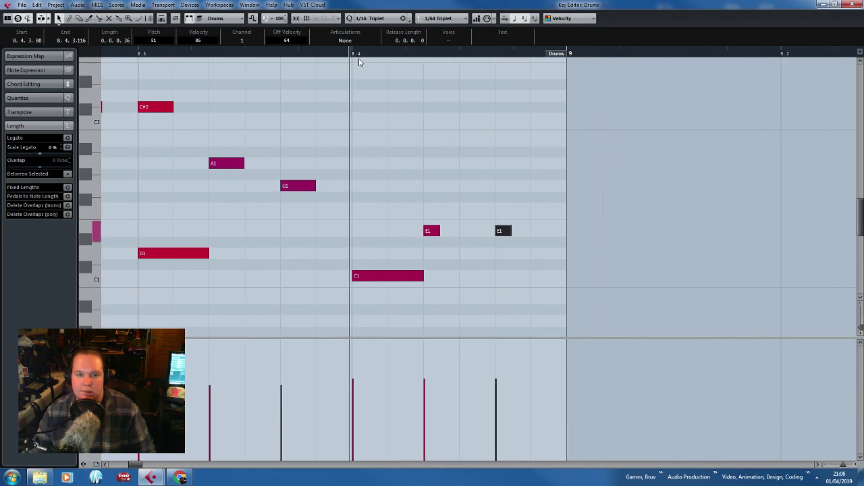
scroll(520, 214, down, 3)
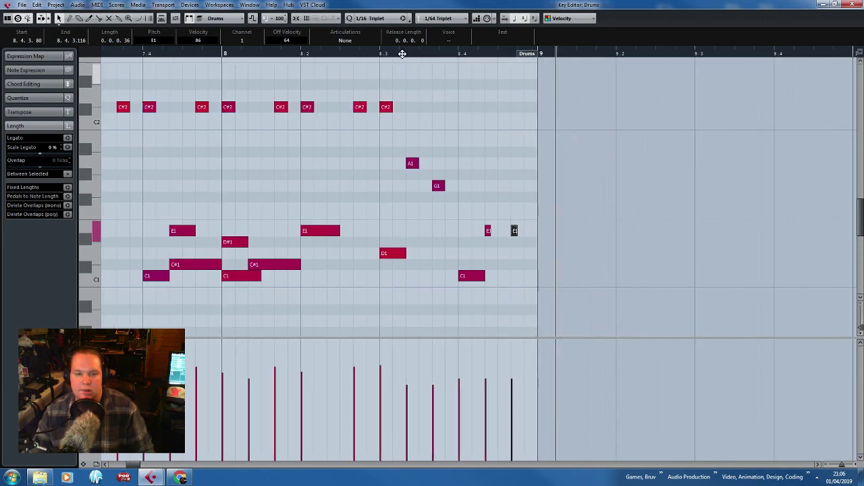
Play the fill in bar 8, and raise the C#2 note at the start of bar 5 to E2.
click(368, 51)
drag(515, 174, 530, 278)
scroll(466, 262, down, 3)
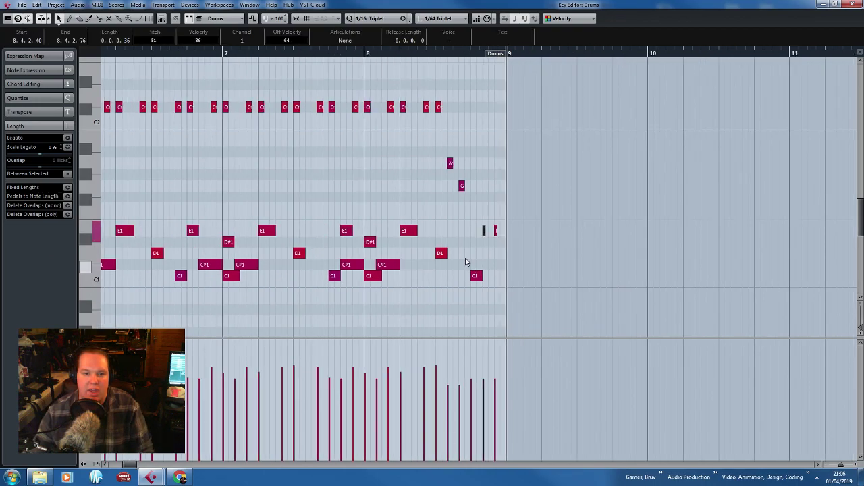
scroll(304, 169, down, 4)
scroll(187, 142, up, 3)
scroll(191, 193, up, 7)
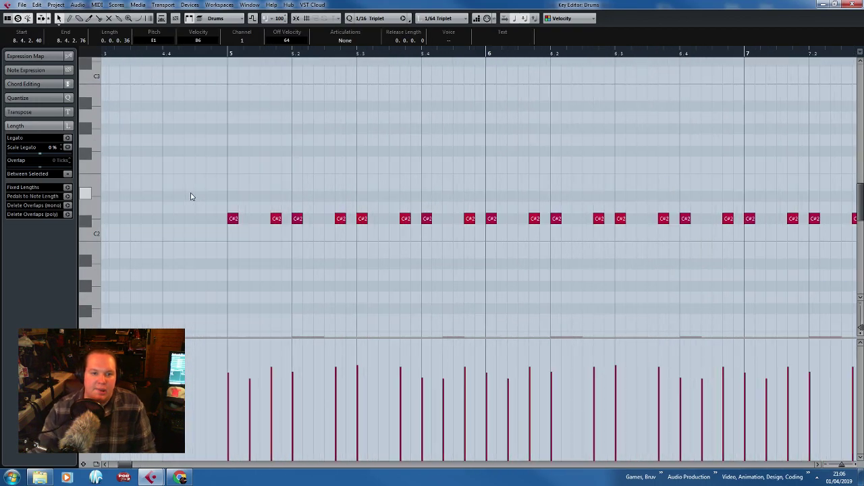
mouse_move(268, 196)
mouse_down()
mouse_move(269, 163)
mouse_move(269, 184)
mouse_up()
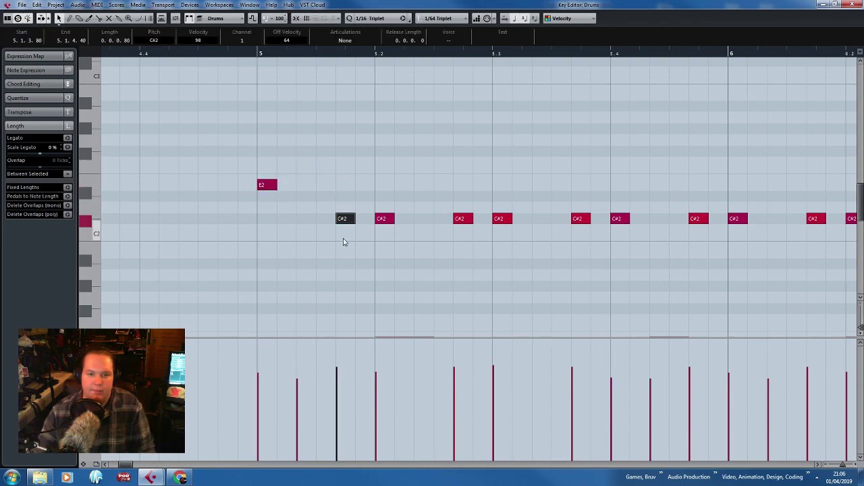
Select all the remaining C#2 notes after the E2 note and transpose them up to F2.
scroll(343, 242, down, 4)
drag(385, 185, 386, 186)
drag(411, 240, 419, 202)
drag(445, 192, 452, 236)
drag(482, 239, 490, 200)
drag(518, 193, 560, 201)
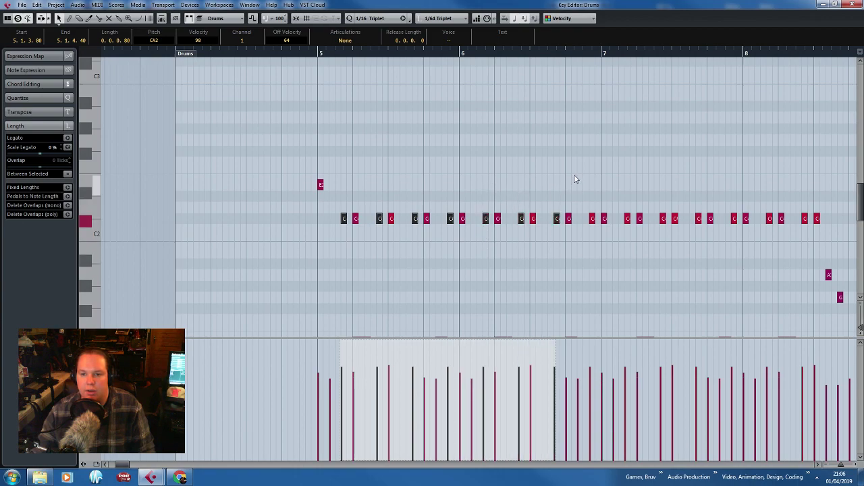
drag(833, 204, 314, 239)
scroll(334, 214, up, 6)
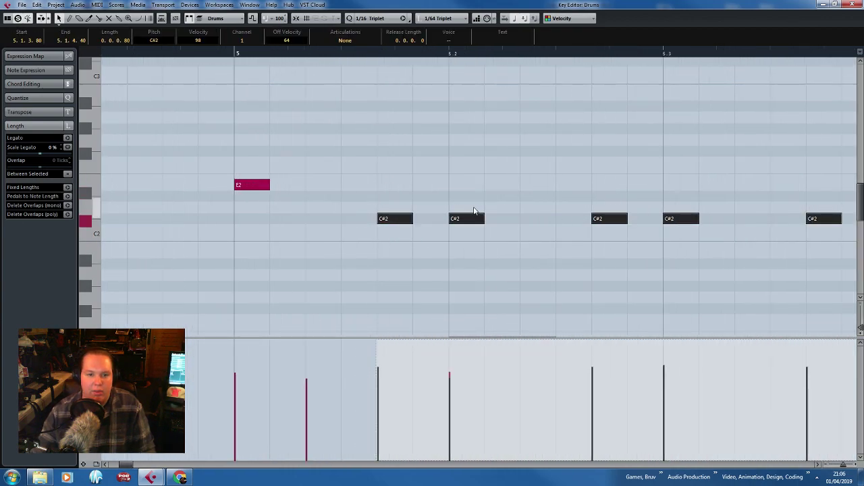
drag(472, 216, 469, 172)
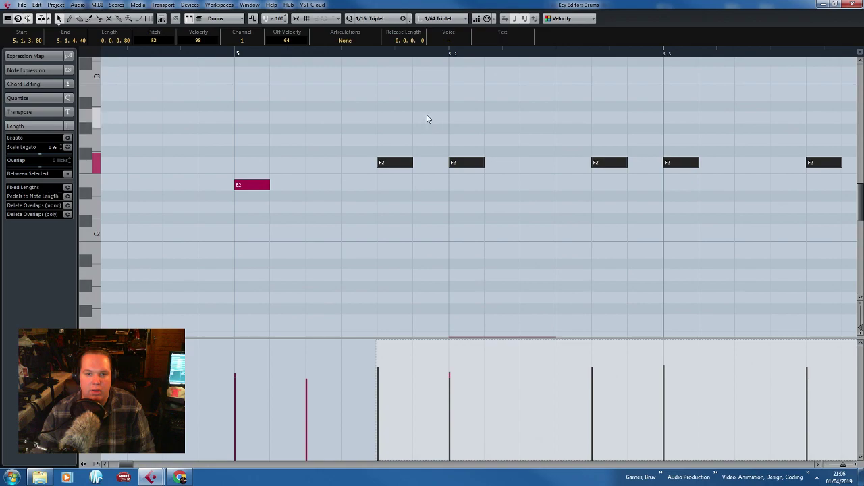
Play the part from just before bar 5 and lower the velocities of all the F2 notes.
click(212, 55)
key(space)
scroll(389, 246, down, 4)
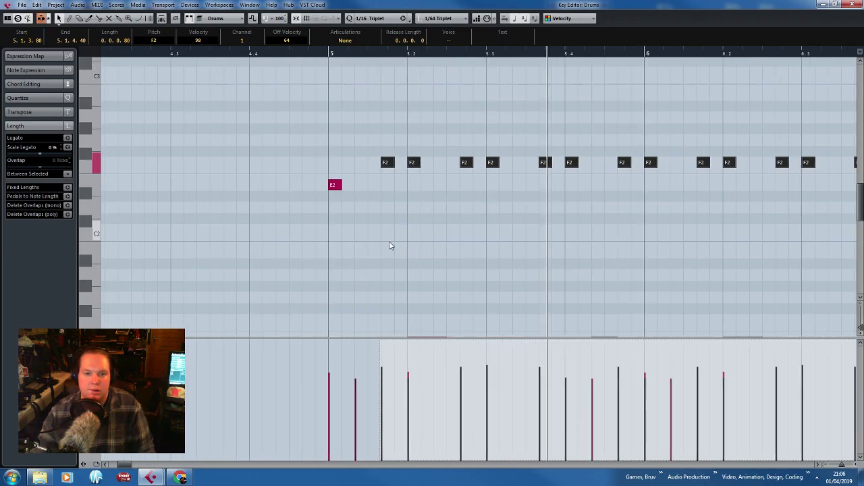
scroll(389, 246, down, 4)
click(484, 221)
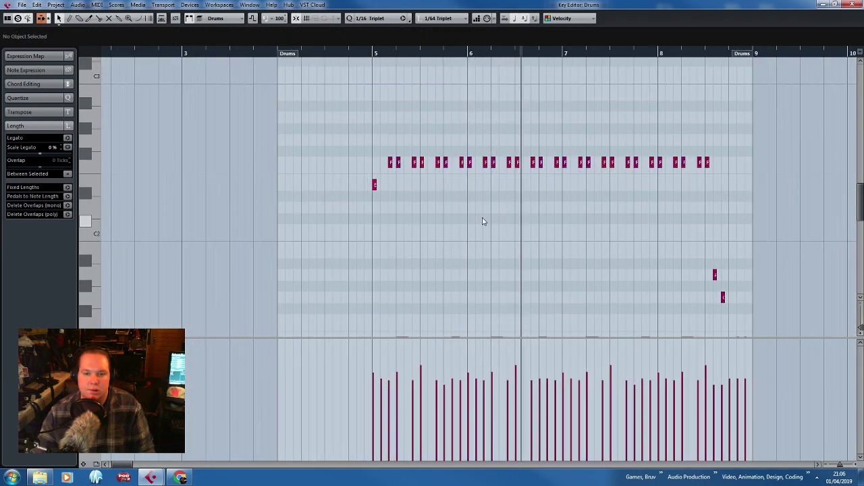
drag(743, 193, 371, 96)
scroll(439, 270, up, 3)
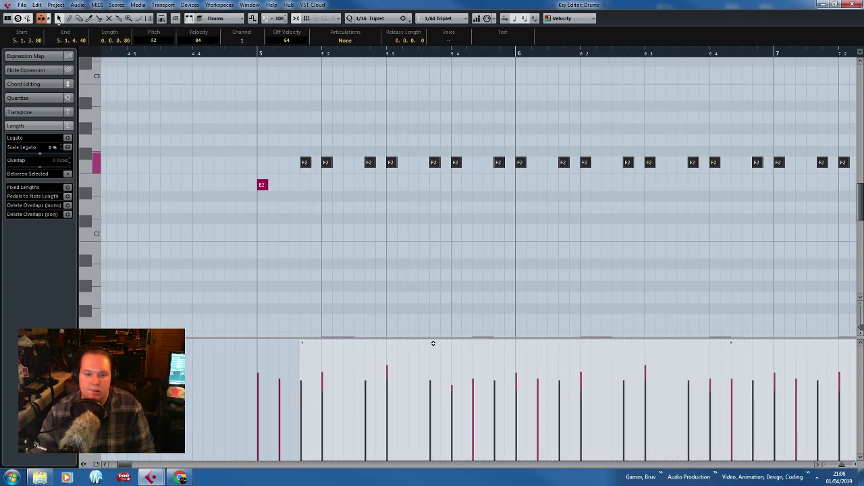
Delete the first F2 note, just before beat 5.2.
click(338, 265)
click(305, 163)
key(Delete)
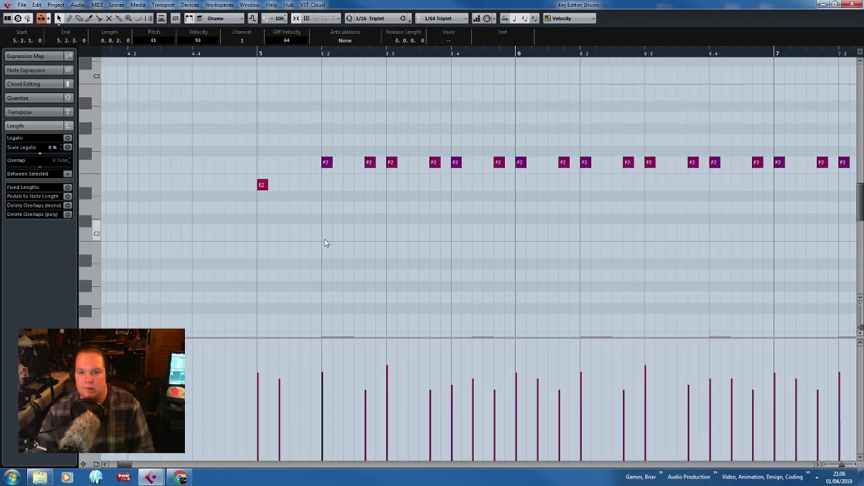
Build a pickup before bar 5 with E1 notes at 4.3, just before 4.4 and at 4.4.2.40, plus a C1 note at 4.4.
scroll(325, 243, down, 5)
drag(315, 219, 340, 247)
scroll(419, 203, down, 2)
scroll(311, 224, up, 3)
scroll(300, 221, down, 3)
scroll(280, 216, up, 7)
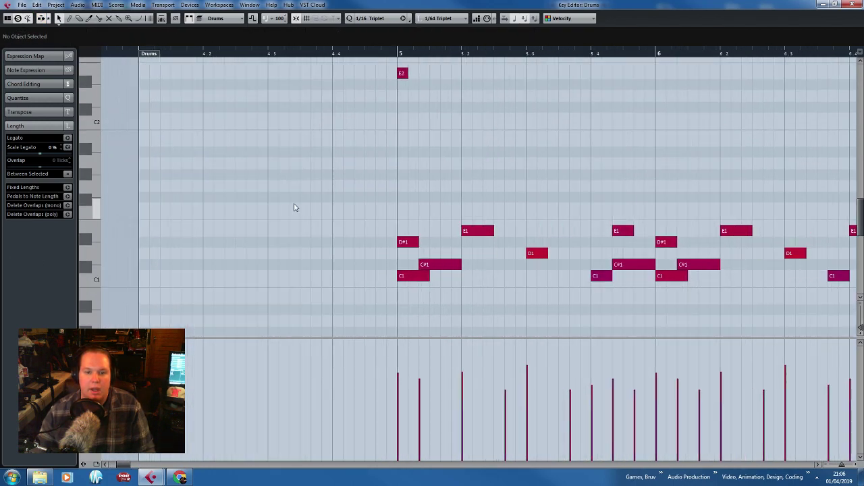
click(409, 242)
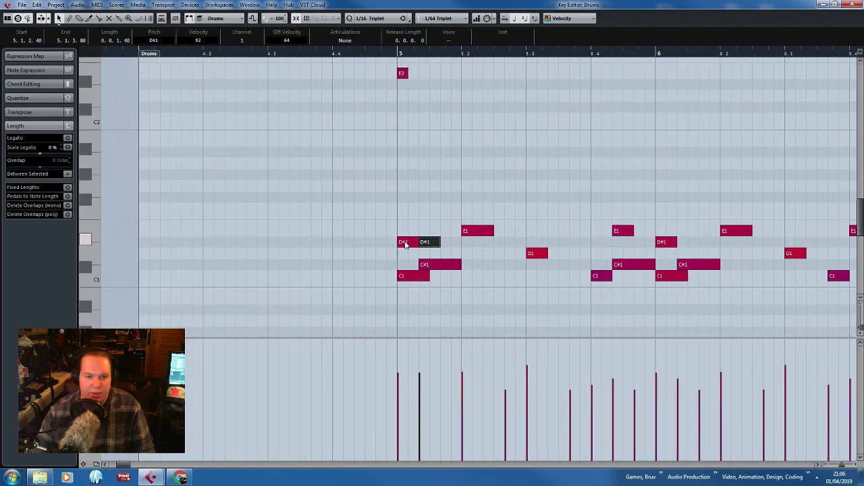
scroll(285, 236, up, 2)
drag(280, 236, 414, 232)
key(ctrl+d)
key(ctrl+d)
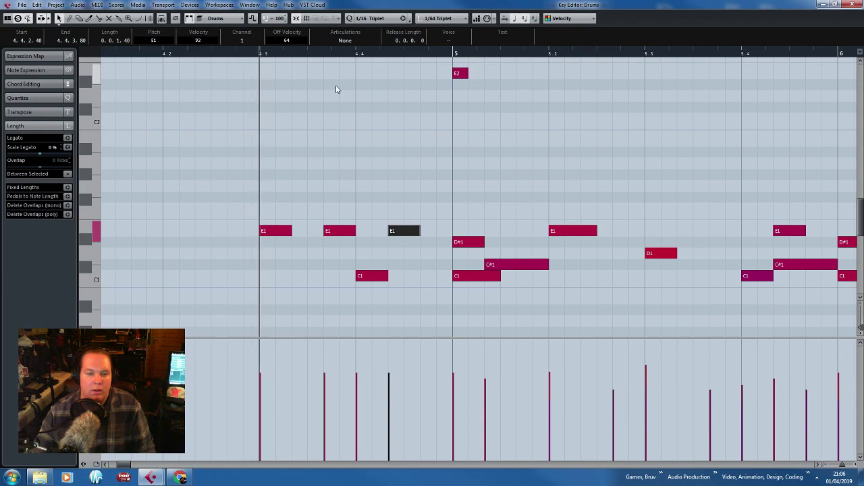
Play the pickup before bar 5 and reduce the velocity of its last two E1 notes to 74.
click(336, 89)
key(space)
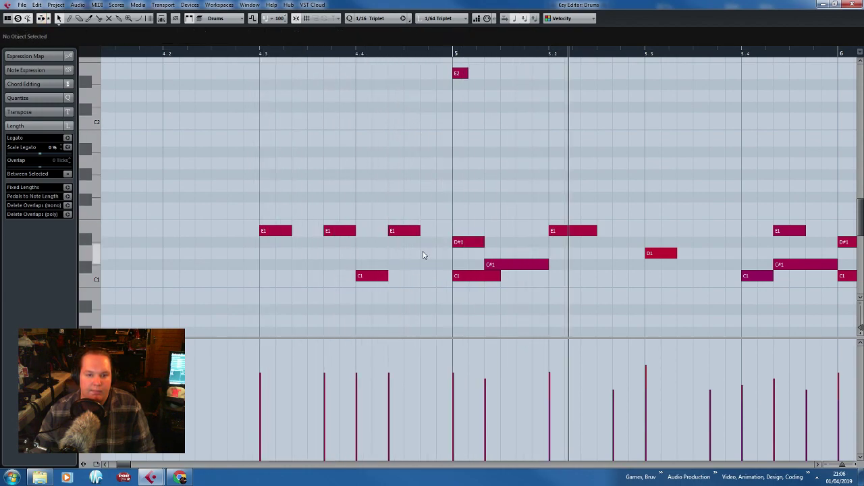
drag(423, 255, 321, 226)
drag(370, 343, 370, 361)
Add an A1 note with velocity 100 at 4.4.3.80 and play the pickup into bar 5.
click(435, 231)
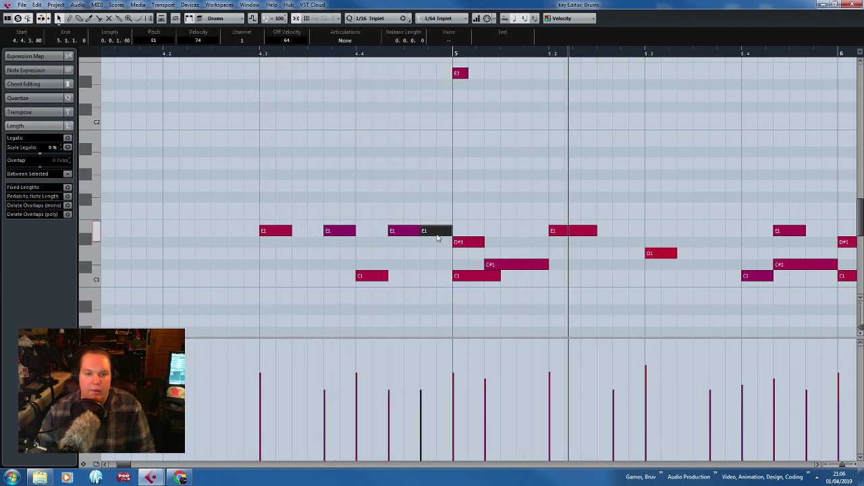
drag(434, 195, 438, 165)
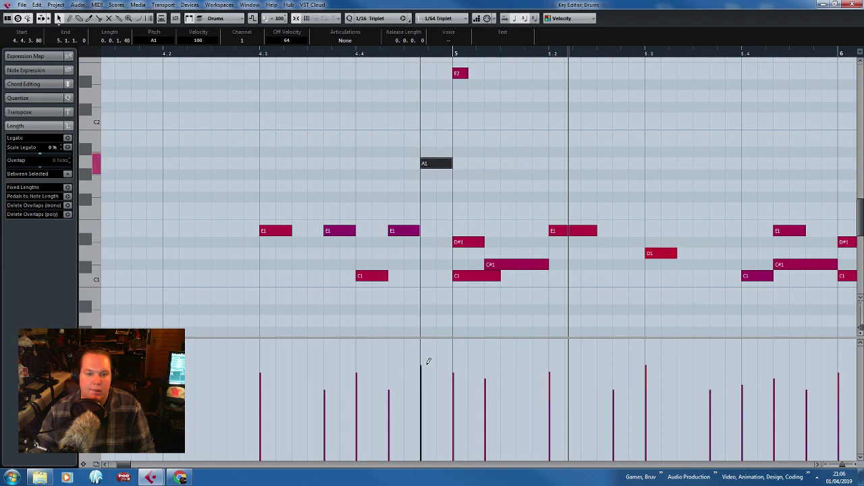
click(237, 61)
key(space)
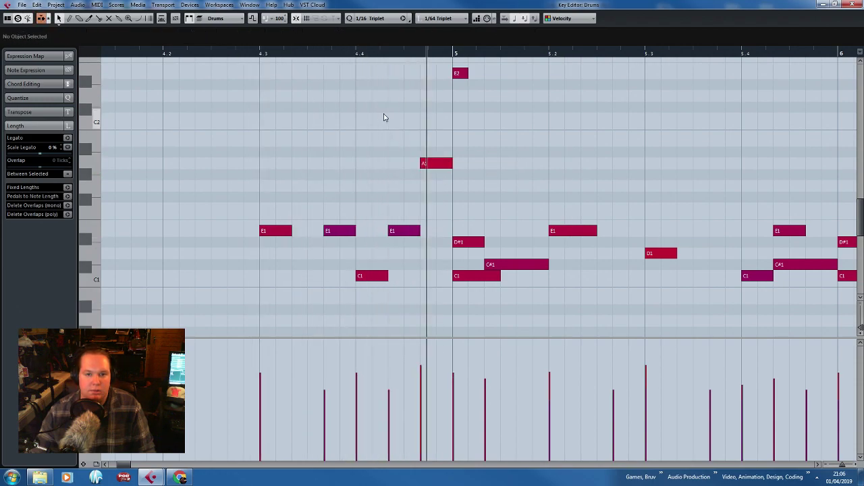
scroll(315, 196, down, 5)
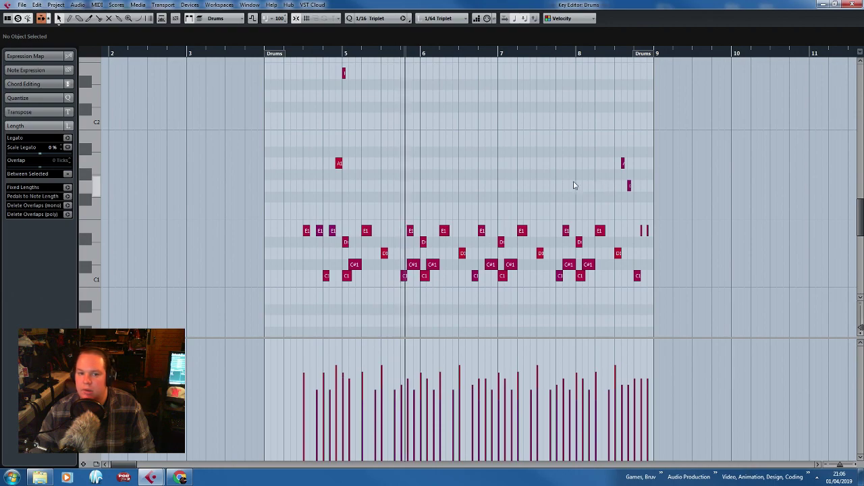
Select scattered kick, snare and other low notes across bars 5 to 8 and shift them slightly ahead of the grid.
scroll(622, 202, up, 4)
scroll(358, 213, down, 5)
drag(248, 197, 345, 245)
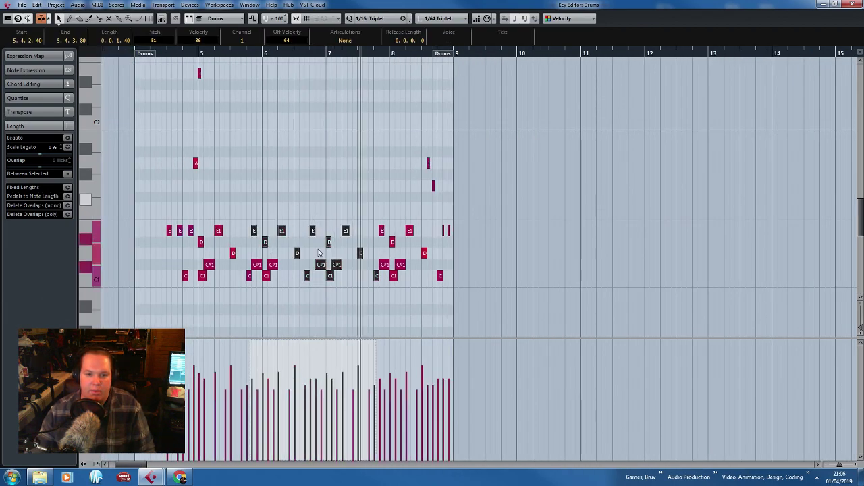
scroll(338, 290, up, 2)
scroll(341, 290, up, 3)
drag(430, 249, 172, 272)
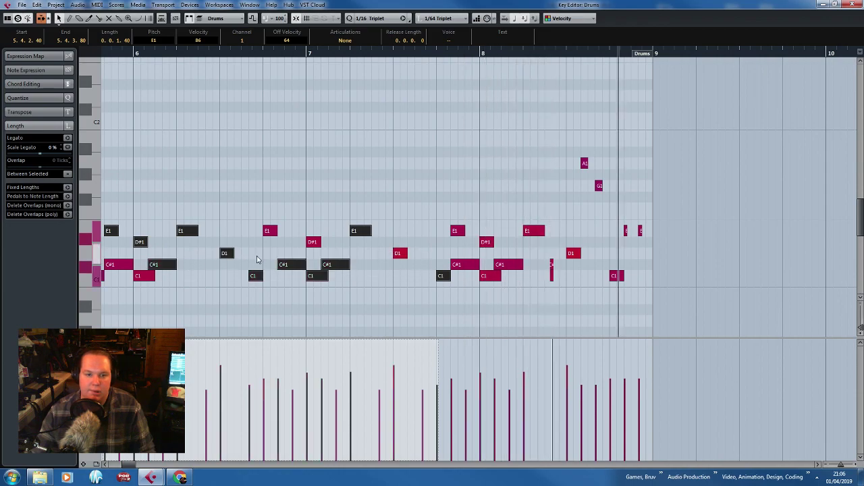
scroll(291, 265, down, 4)
scroll(482, 304, down, 4)
drag(483, 303, 261, 279)
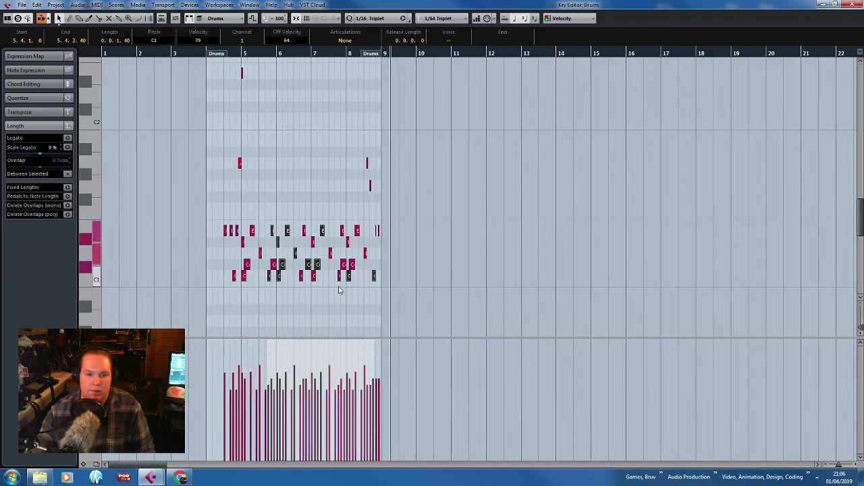
scroll(339, 289, up, 6)
scroll(341, 279, up, 8)
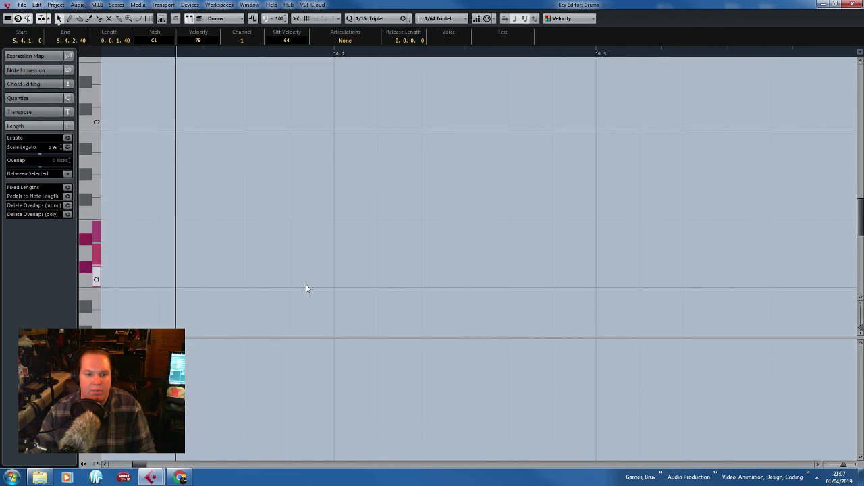
scroll(272, 287, down, 6)
scroll(177, 299, up, 6)
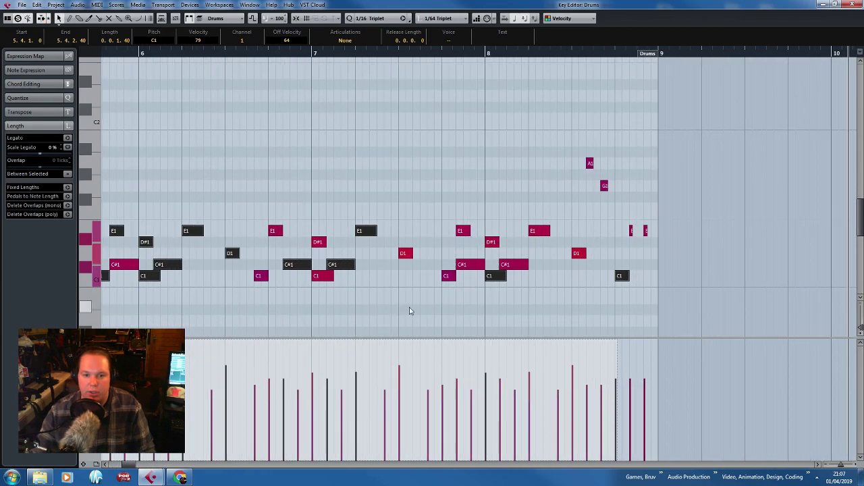
drag(597, 277, 596, 276)
click(550, 280)
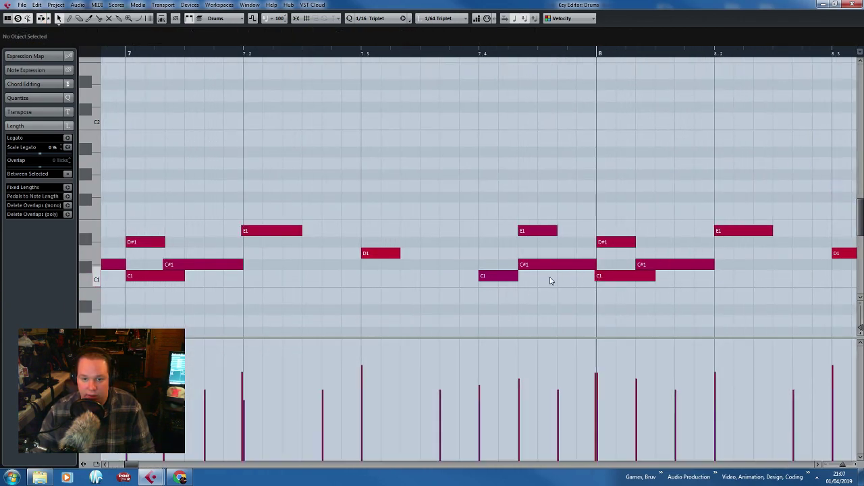
Trim the C#1 note after beat 7.4 to start at 7.4.2.57 and extend the preceding C1 note back to 7.3.4.109.
drag(520, 264, 524, 264)
scroll(481, 283, down, 6)
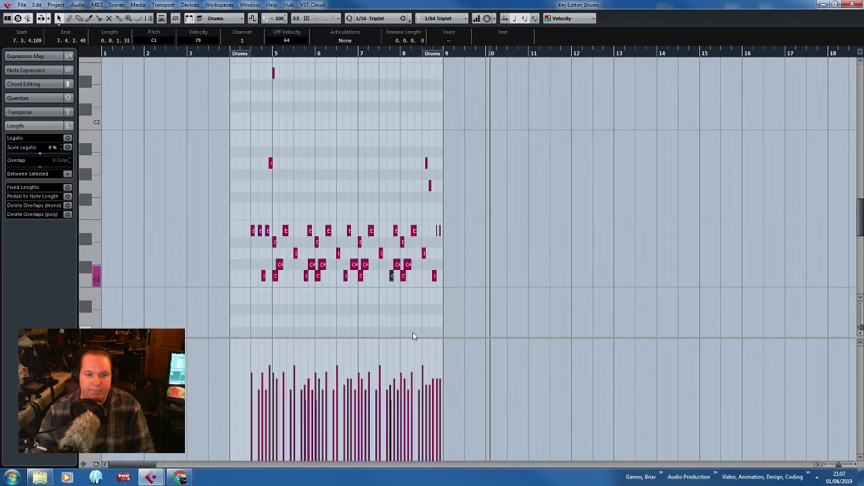
click(345, 297)
Extend the D1 note at beat 6.3 back to 6.2.4.105 and trim the following C1 note to start at 6.3.3.95.
scroll(340, 293, up, 6)
drag(294, 255, 292, 255)
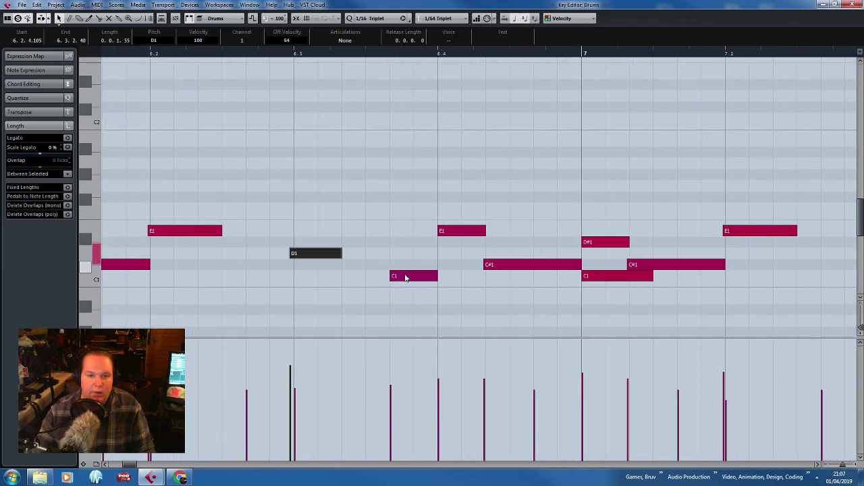
click(394, 278)
scroll(390, 284, down, 6)
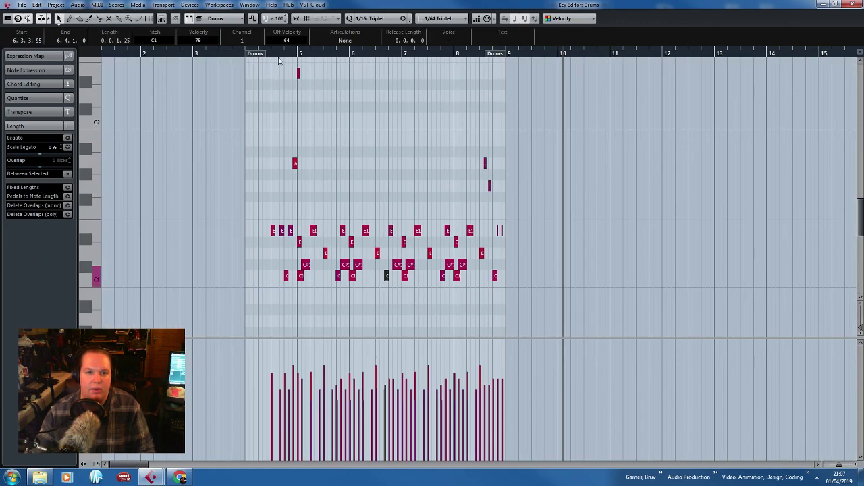
Play the drums part from the pickup before bar 5 through to the fill in bar 8.
click(279, 60)
click(275, 55)
scroll(297, 132, up, 3)
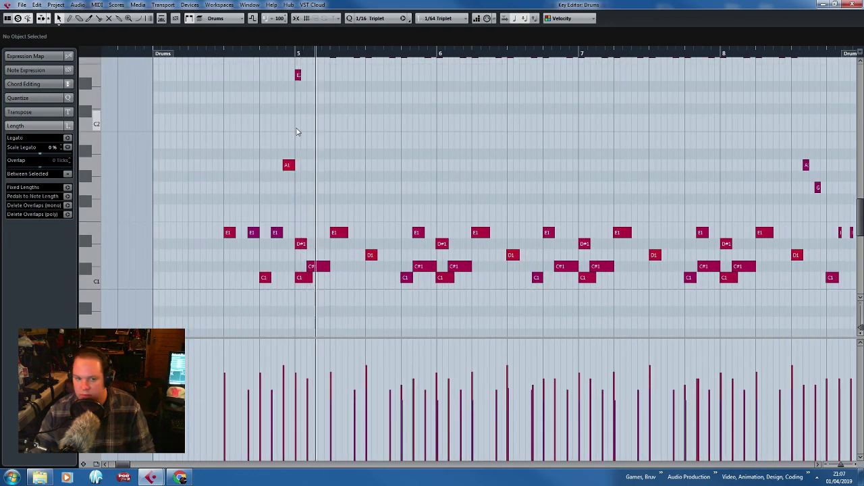
scroll(378, 164, up, 2)
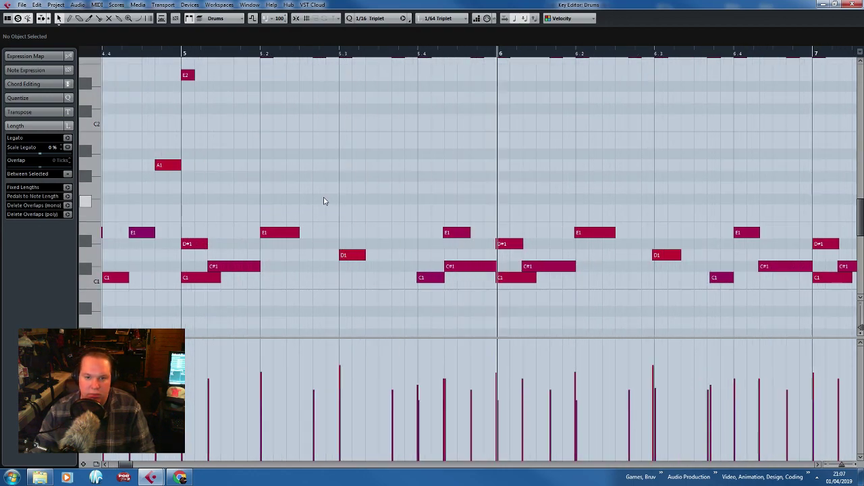
scroll(324, 201, down, 2)
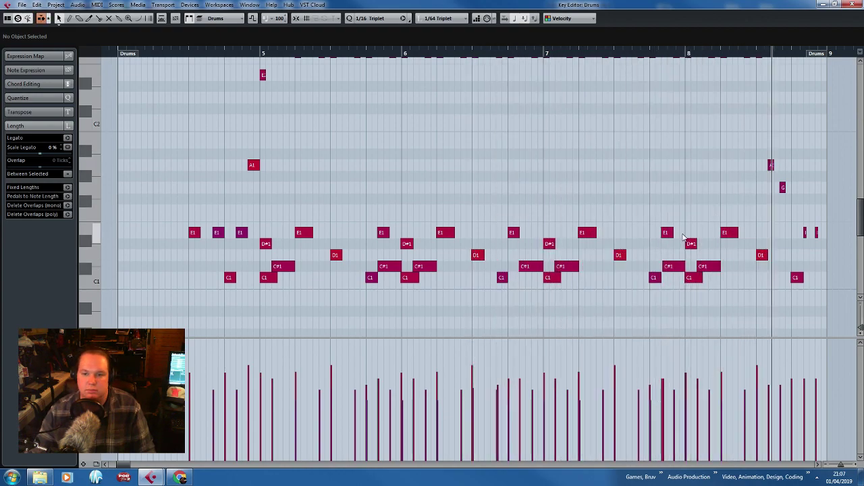
Adjust the C#1 note in bar 8 to start at 8.1.1.88 and end at 8.1.4.105.
click(680, 266)
scroll(689, 269, up, 3)
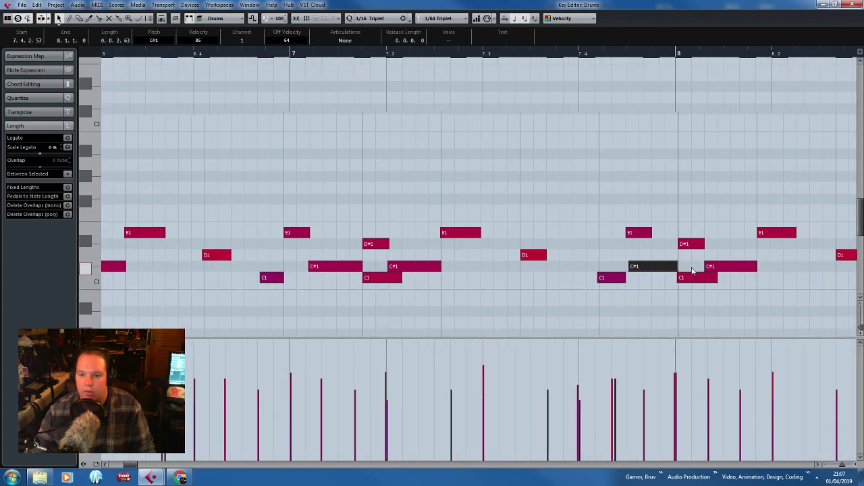
drag(765, 270, 775, 266)
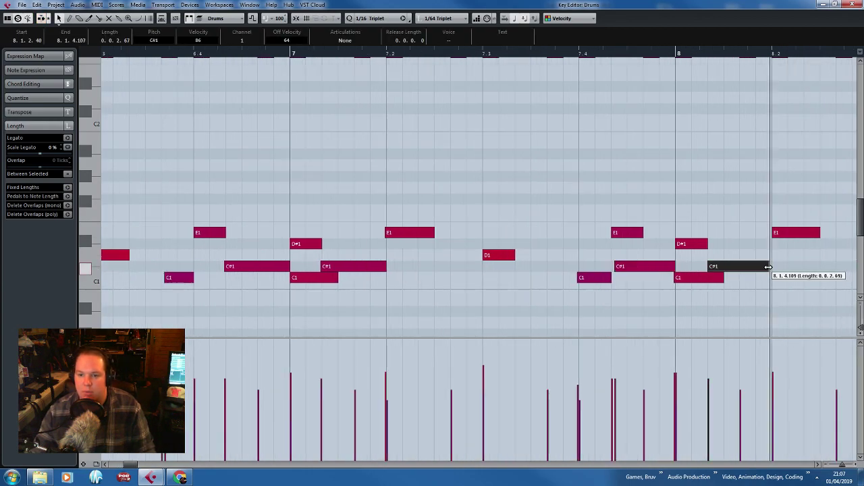
click(705, 245)
drag(707, 266, 695, 267)
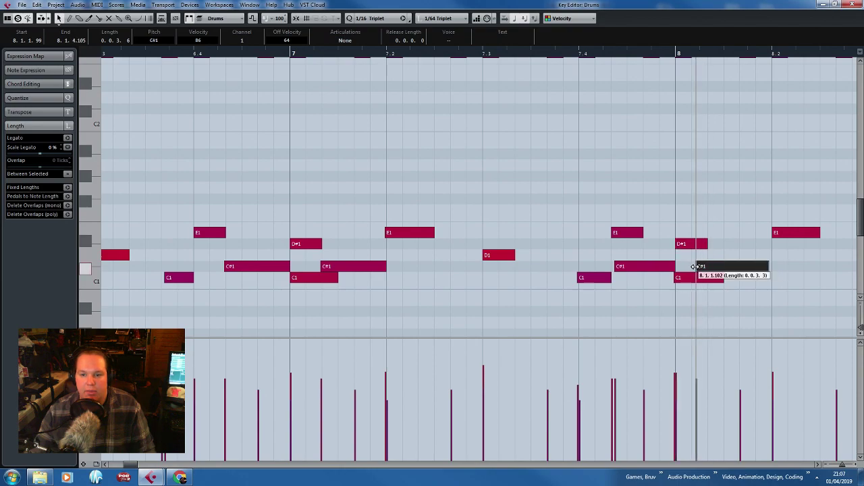
Copy the C#1 note in bar 5 to the middle of the E1 note after beat 5.2 and shorten the copy.
scroll(254, 324, down, 4)
drag(238, 326, 100, 305)
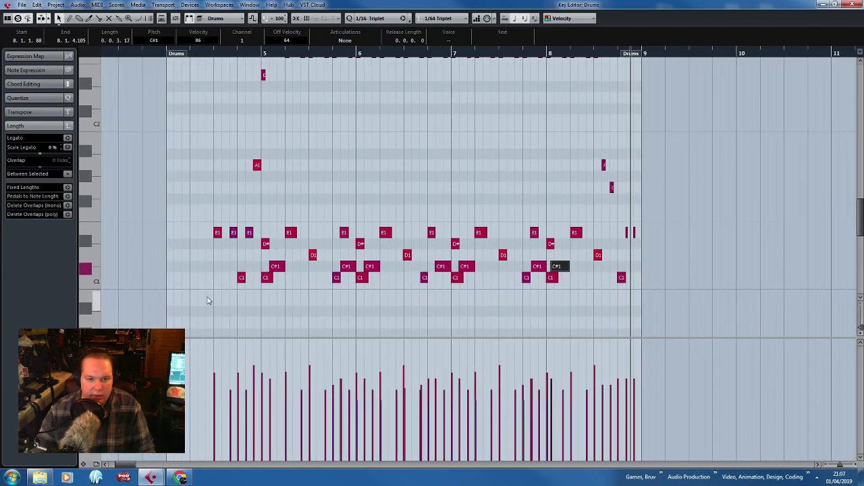
scroll(247, 293, up, 4)
scroll(401, 262, up, 1)
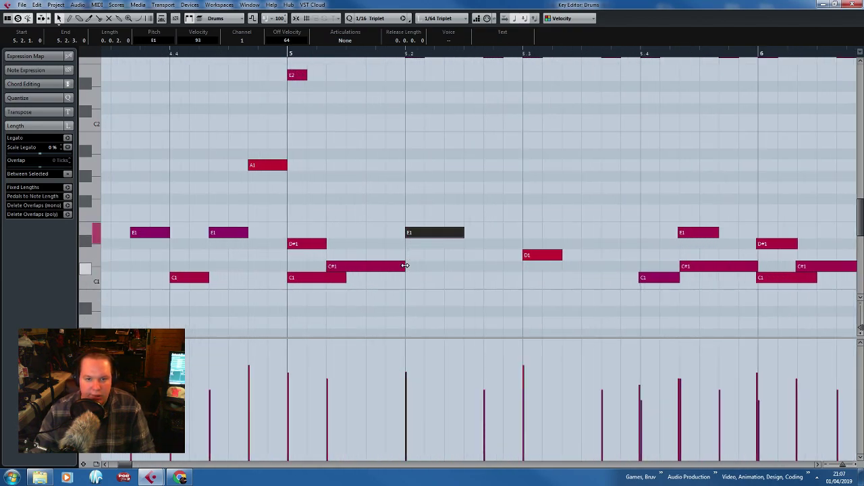
click(404, 266)
key(alt+d)
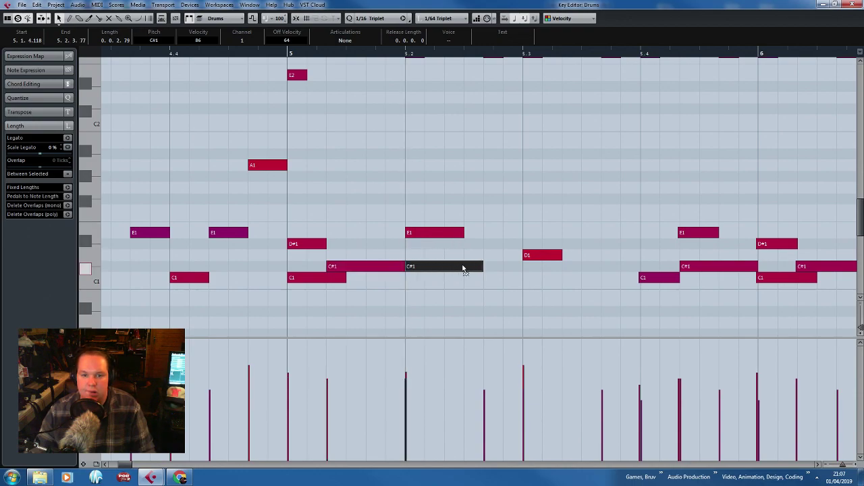
drag(463, 268, 449, 250)
Play the groove from bar 5 and trim the E1 note at beat 5.2 to end at 5.2.2.40.
click(288, 56)
key(space)
click(486, 125)
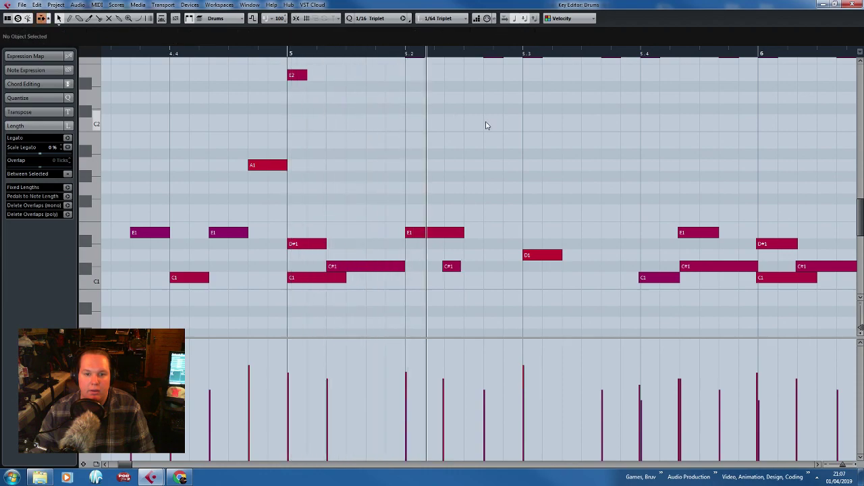
drag(462, 232, 442, 234)
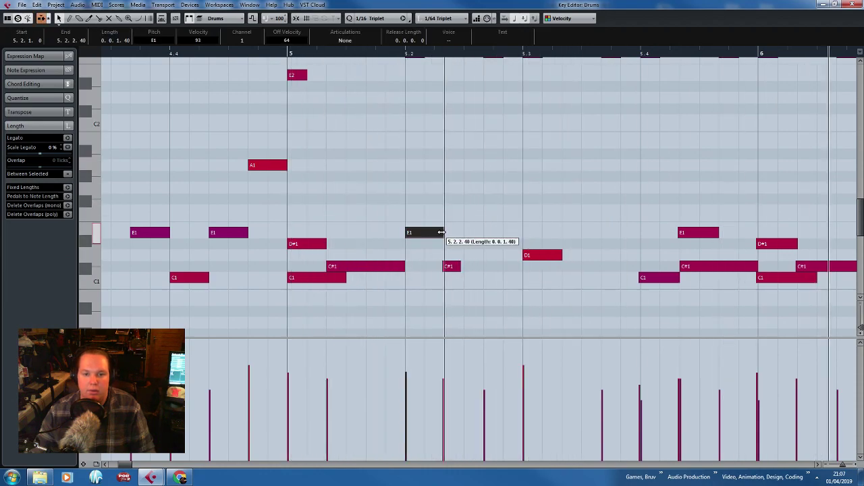
Return to the project window and split the first Drums part at bar 5.
scroll(444, 234, down, 2)
click(858, 3)
scroll(434, 289, down, 4)
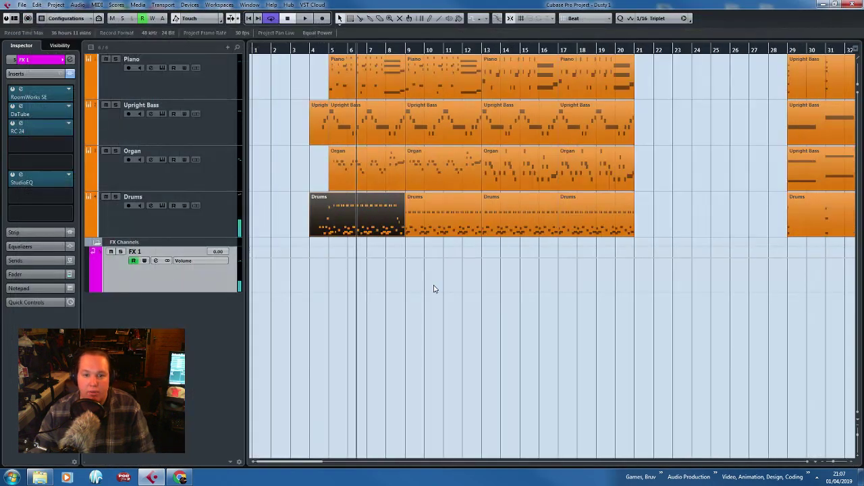
scroll(322, 235, up, 5)
click(346, 222)
key(1)
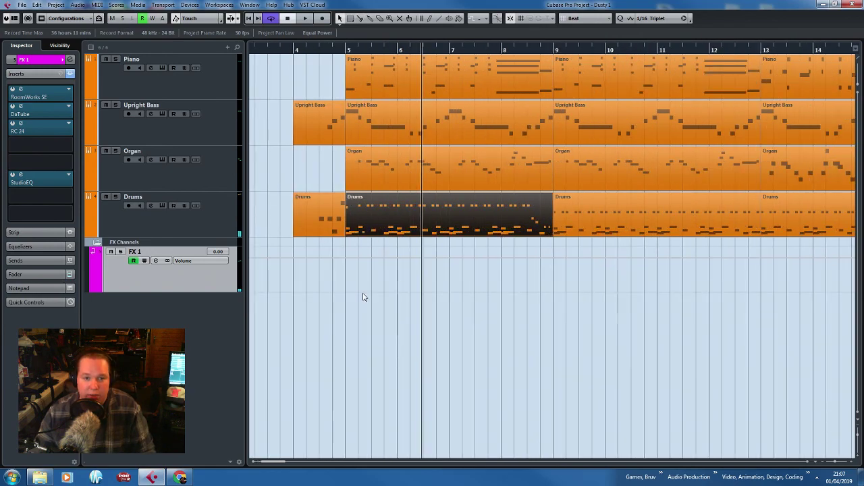
Delete the Drums part at bar 9 and the Piano, Upright Bass and Organ parts from bars 9 to 13.
scroll(366, 294, down, 4)
click(380, 205)
key(Delete)
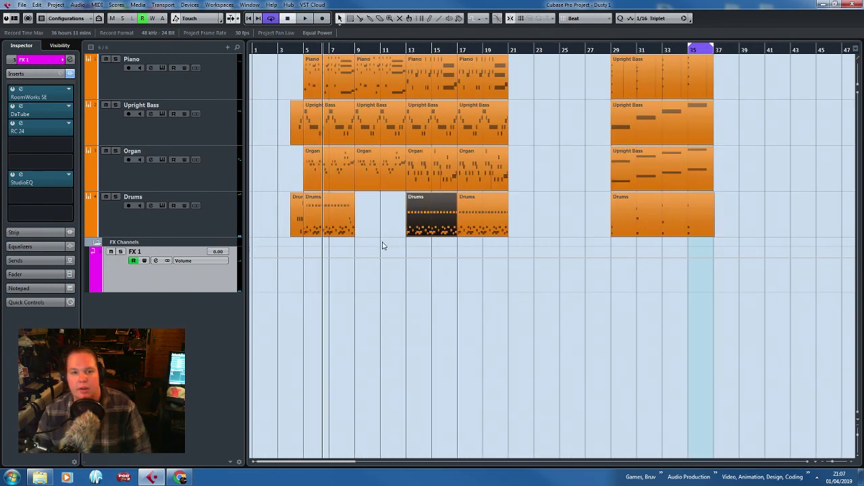
drag(382, 245, 387, 27)
key(Delete)
Delete the parts from bars 17 to 21 on all four tracks and open the Drums part at bar 13 for editing.
scroll(443, 209, up, 3)
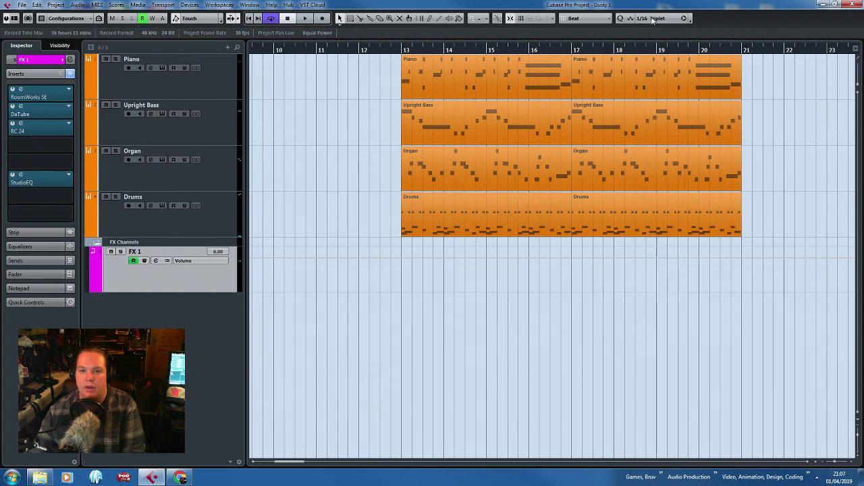
drag(650, 251, 653, 20)
key(Delete)
scroll(432, 271, down, 4)
double_click(428, 232)
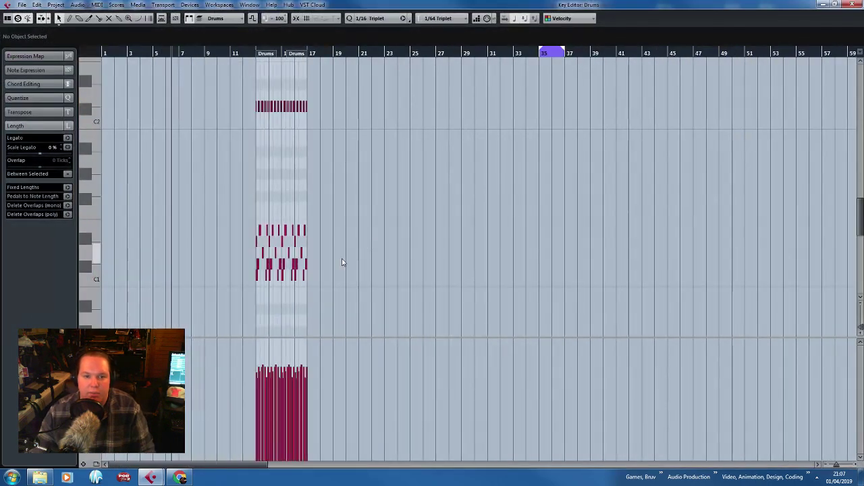
Delete the lower drum notes from bar 14 onward and every C#2 note except the first one in bar 13.
scroll(343, 262, up, 3)
drag(327, 281, 294, 177)
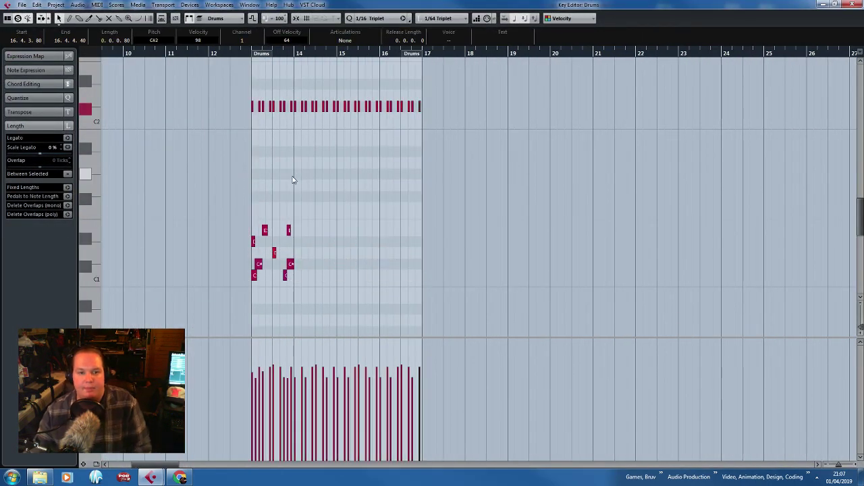
scroll(297, 177, up, 3)
drag(642, 139, 168, 119)
key(Delete)
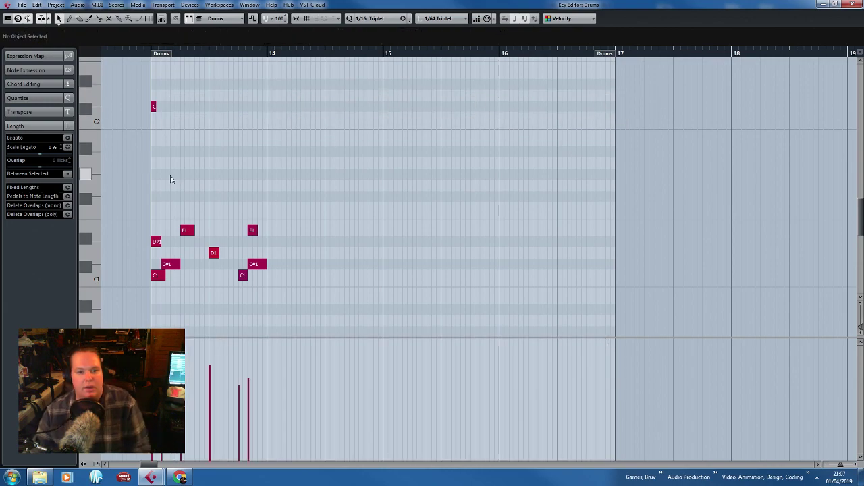
Delete the remaining bar 13 notes after the first E1, then move the opening C#2 note to C2 and lengthen it.
scroll(203, 184, up, 3)
drag(381, 198, 311, 291)
click(175, 108)
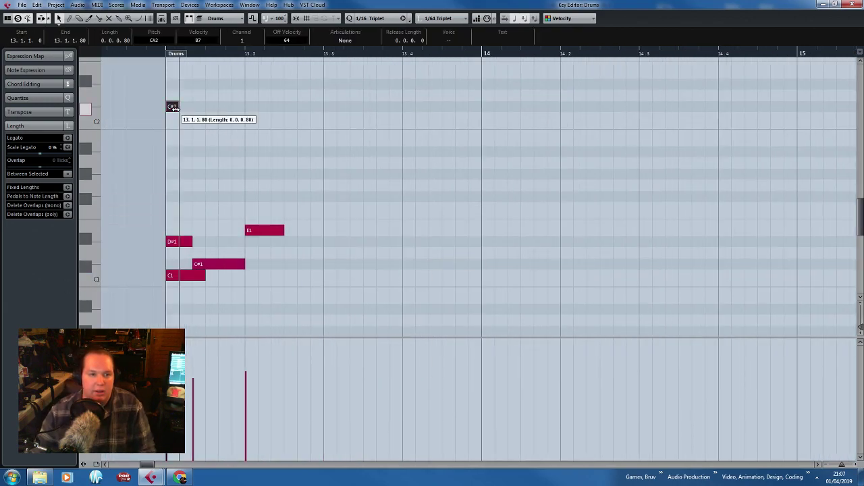
drag(175, 86, 204, 124)
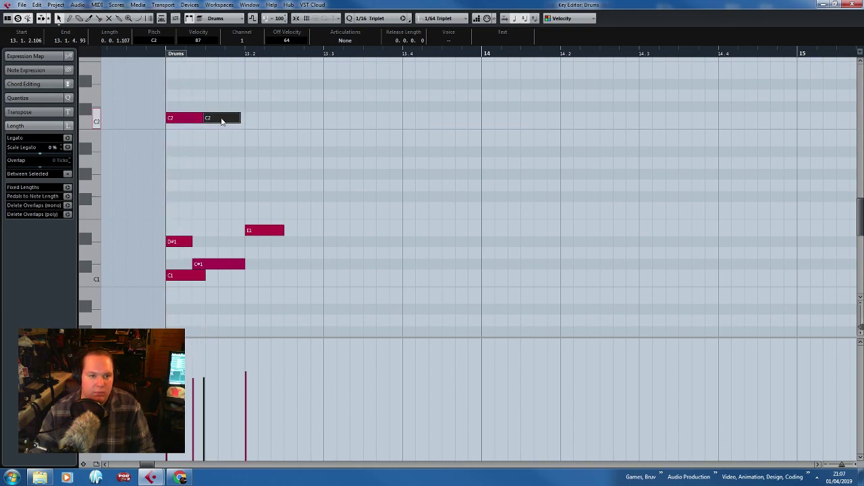
Place copies of the C2 note as G#1 notes at beats 13.2, 13.3 and 13.4, then play them.
drag(231, 154, 339, 177)
key(alt+d)
drag(232, 160, 424, 177)
key(alt+d)
click(492, 196)
click(448, 176)
key(Delete)
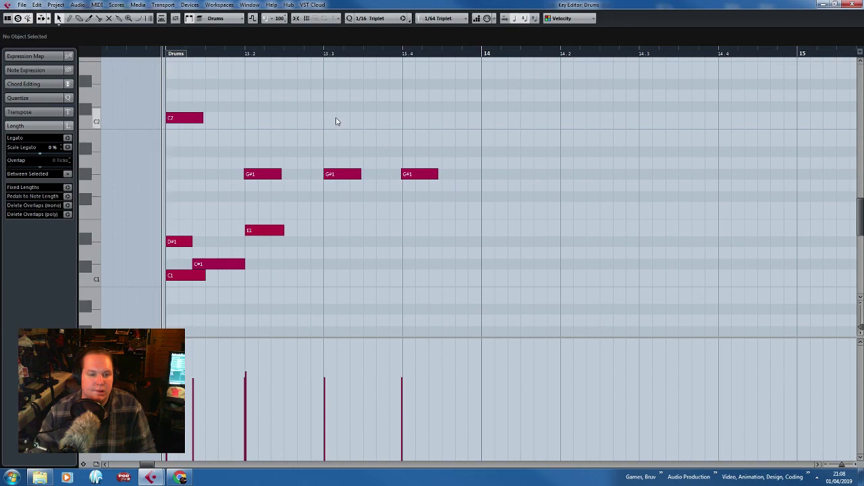
key(space)
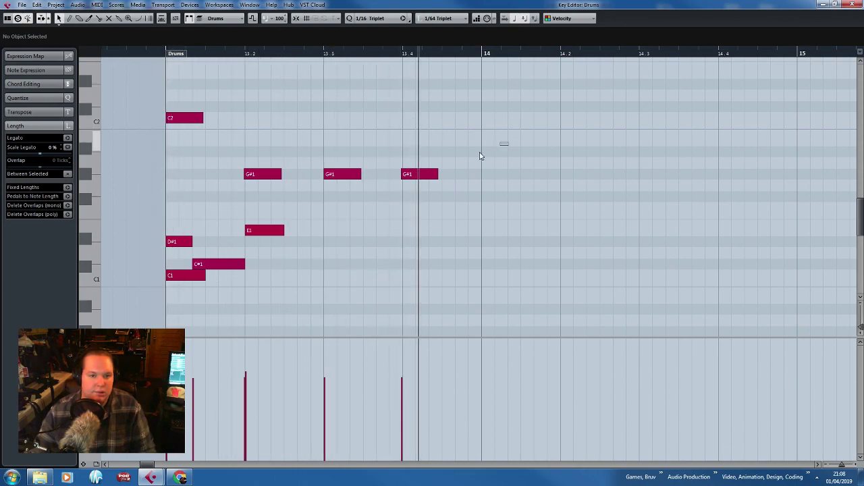
Shift the three G#1 notes earlier so each falls on the offbeat before beats 13.2, 13.3 and 13.4.
drag(480, 156, 238, 177)
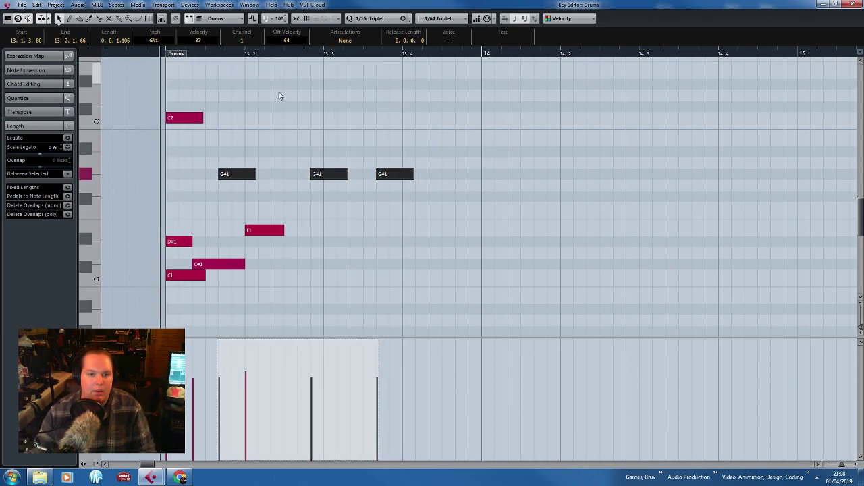
click(318, 97)
key(space)
drag(330, 176, 318, 179)
click(355, 108)
Add a fourth G#1 note just before bar 14 and shorten all four G#1 notes.
click(404, 174)
key(ctrl+d)
drag(434, 176, 235, 157)
drag(256, 174, 241, 174)
click(194, 88)
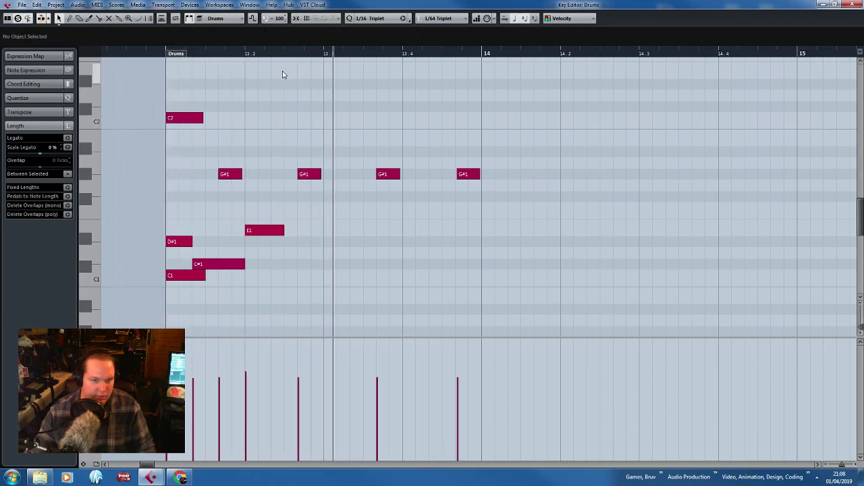
Copy the E1 note at beat 13.2 to start at 13.3.4.111 and play bar 13.
click(274, 230)
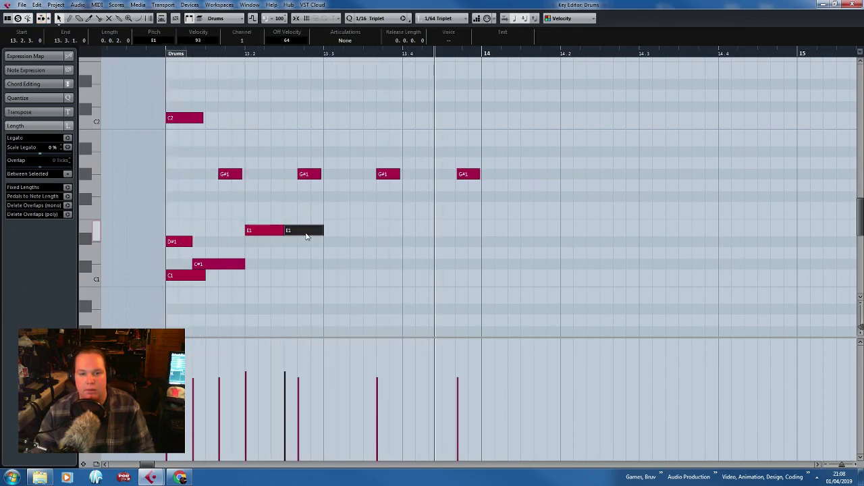
drag(306, 235, 421, 232)
key(space)
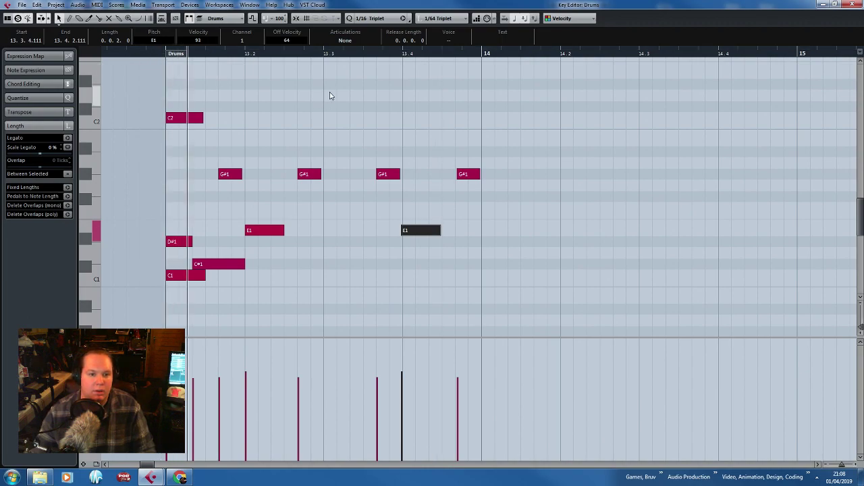
click(345, 91)
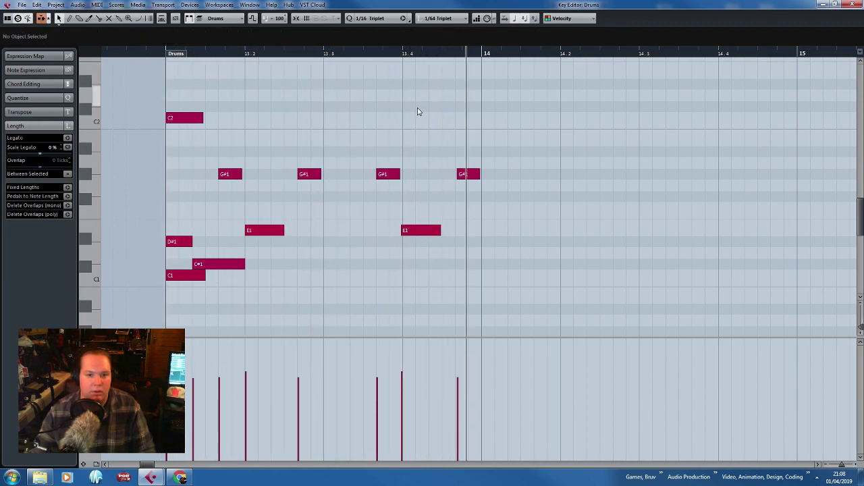
key(space)
Copy the opening C1 note of bar 13 to 13.4.2.42 and lower the copy's velocity to 52.
click(196, 276)
drag(237, 277, 351, 278)
drag(351, 278, 448, 270)
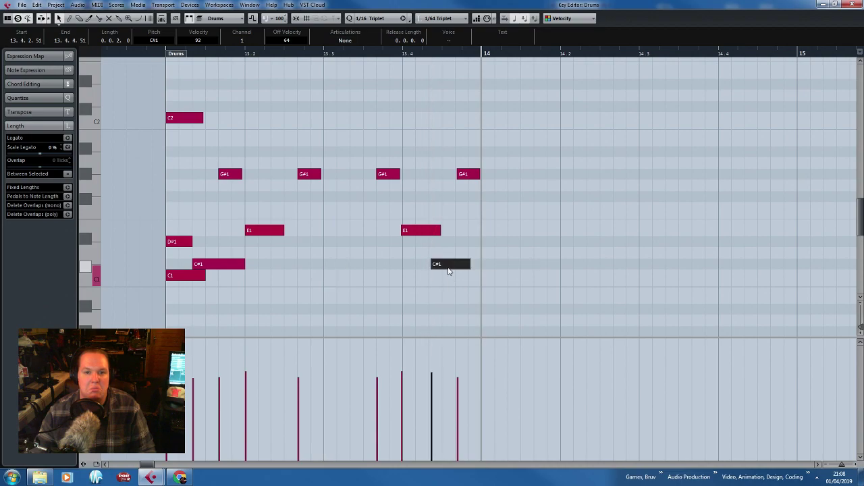
click(167, 54)
key(space)
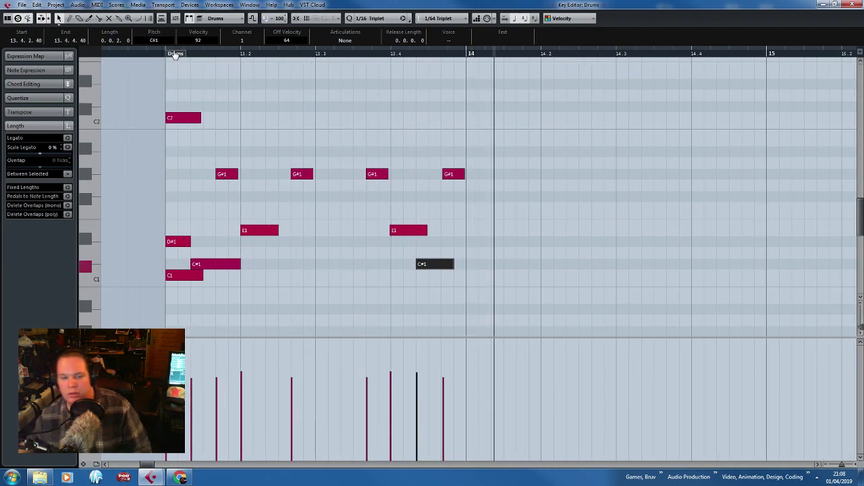
key(space)
drag(442, 266, 442, 276)
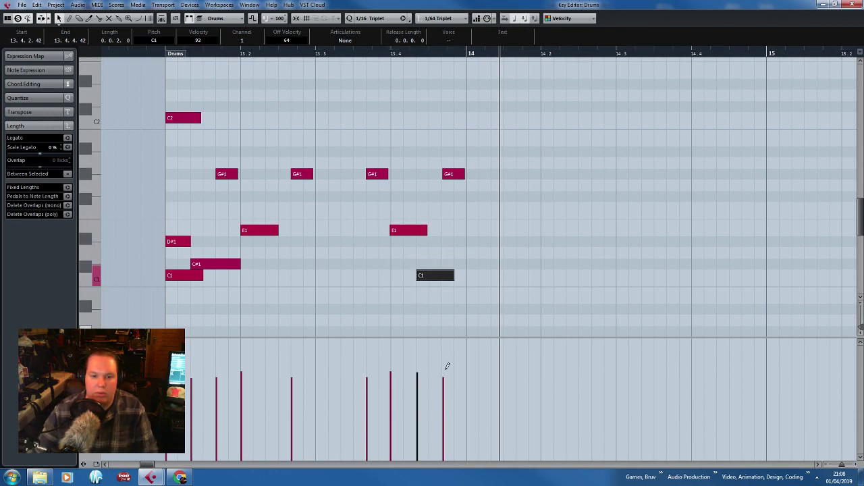
drag(422, 390, 418, 410)
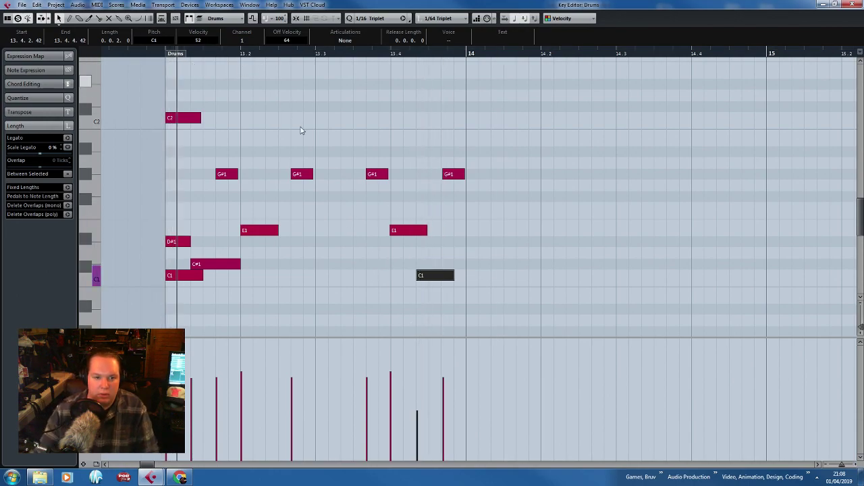
Add a short D#1 note just before bar 14 and delete the G#1 note at the same position.
scroll(310, 102, up, 3)
scroll(313, 101, down, 4)
scroll(400, 129, up, 2)
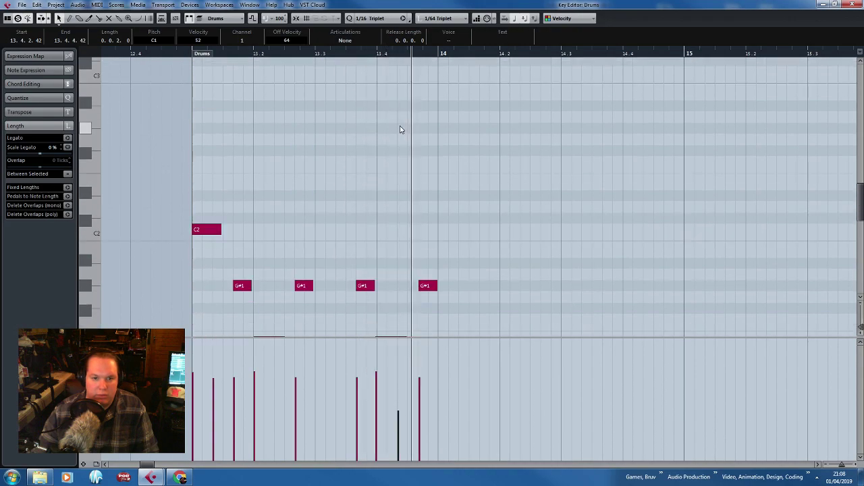
scroll(474, 224, down, 4)
scroll(445, 214, up, 1)
click(396, 174)
drag(395, 175, 435, 188)
scroll(417, 154, up, 2)
click(466, 118)
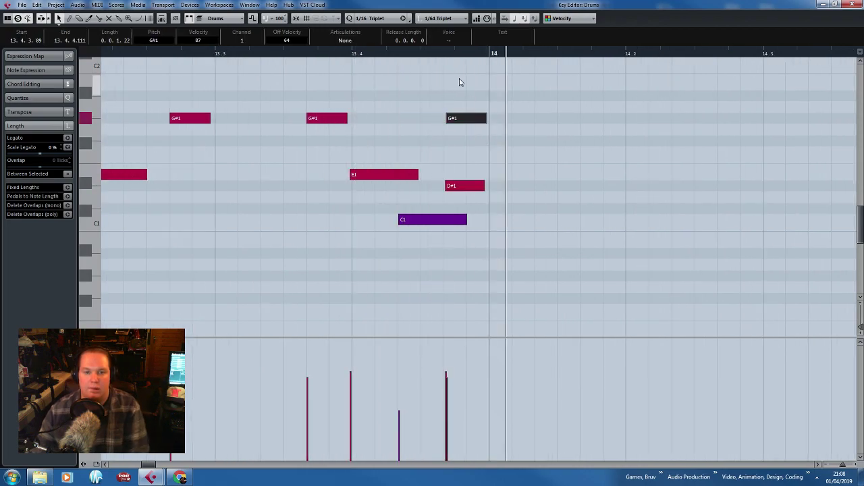
key(Delete)
Delete the D#1 note at the start of bar 13 and extend the C#1 note back to just after the downbeat.
scroll(209, 234, down, 2)
scroll(223, 237, left, 3)
scroll(297, 246, up, 1)
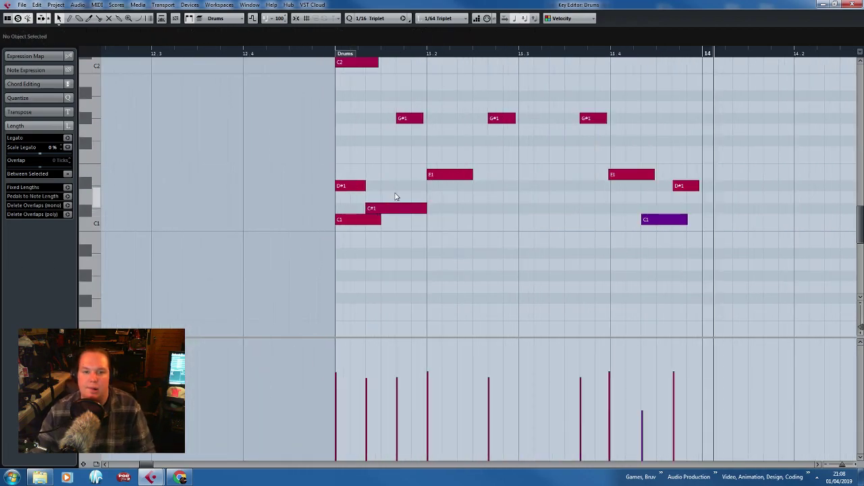
click(402, 209)
key(Delete)
drag(366, 208, 340, 207)
Copy the extended C#1 note to start at 13.3.1.7 and play bar 13.
key(ctrl+d)
drag(485, 214, 548, 206)
click(335, 54)
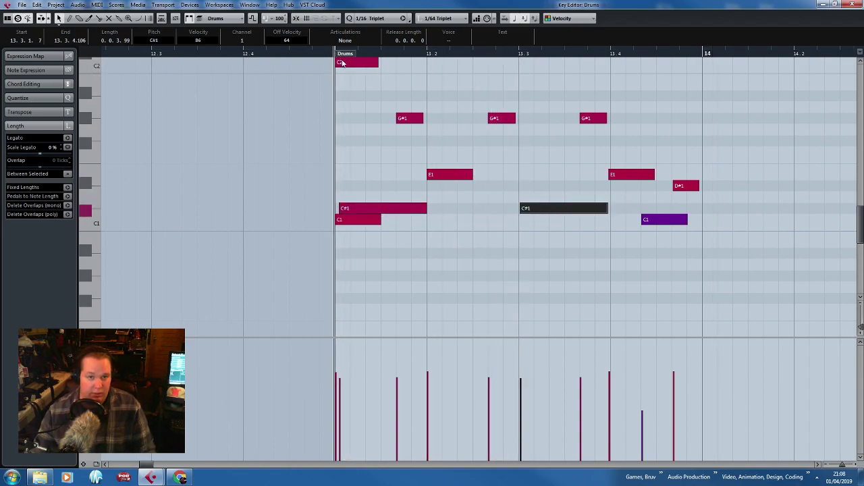
key(space)
drag(419, 71, 506, 54)
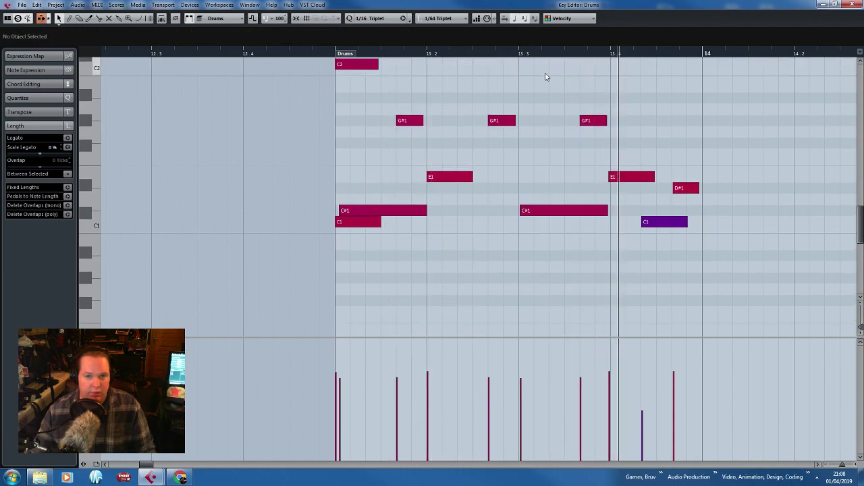
key(space)
Duplicate all the bar 13 notes into bar 14, aligning the copy to start at 14.1.1.0.
key(g)
drag(719, 256, 448, 41)
key(ctrl+d)
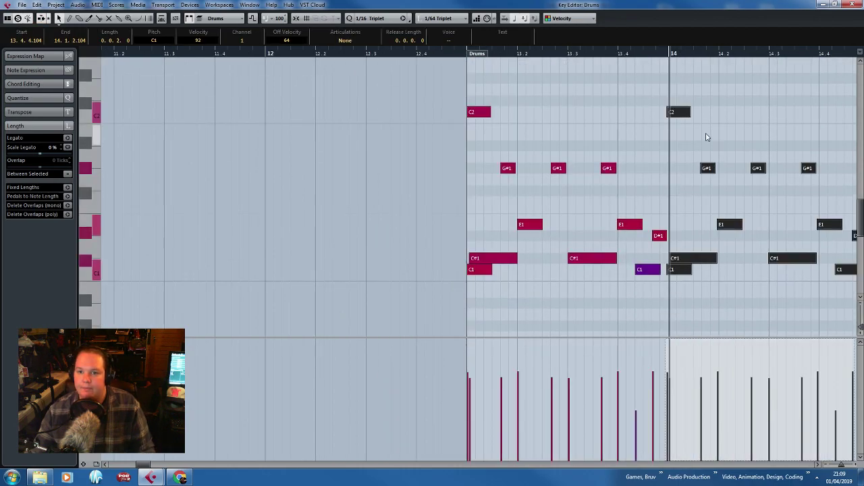
drag(686, 118, 688, 119)
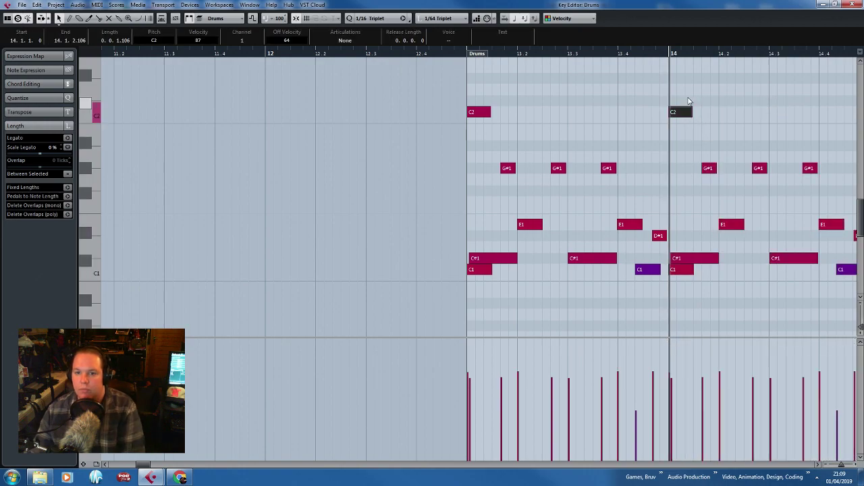
Remove the C2 note starting bar 14 and move the bar's opening C1 note to just after beat 14.2.
click(455, 53)
scroll(488, 78, down, 2)
key(space)
scroll(716, 193, up, 2)
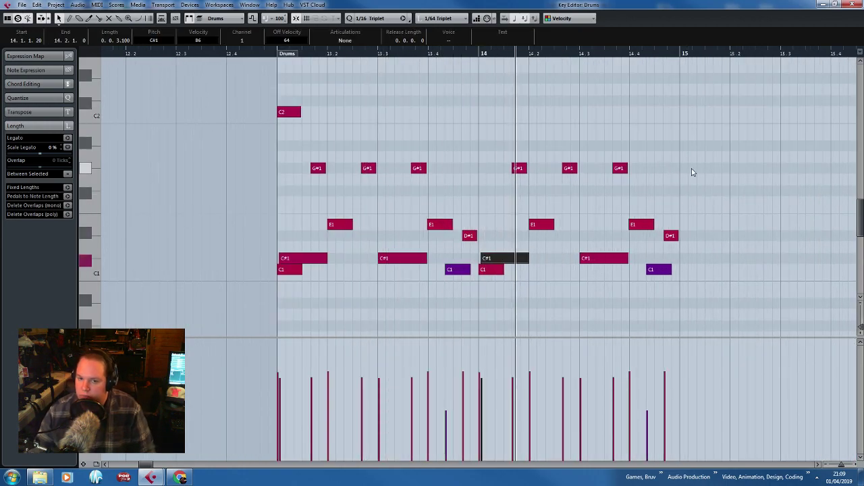
click(744, 262)
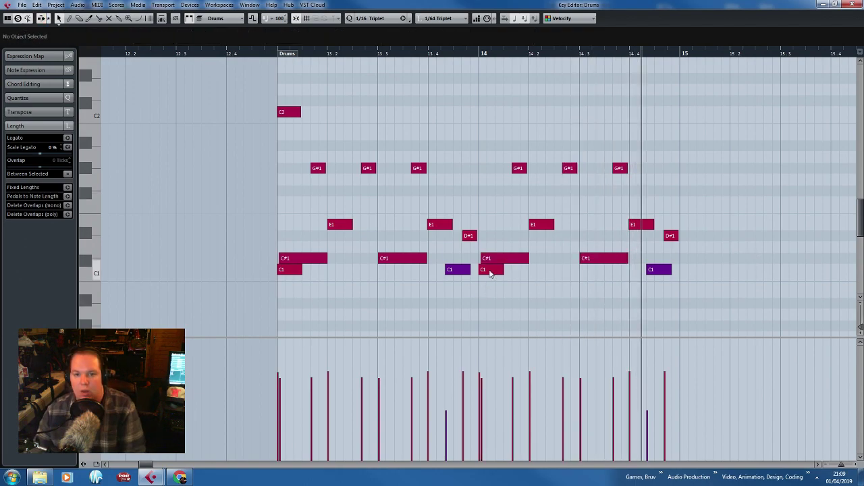
drag(491, 272, 556, 268)
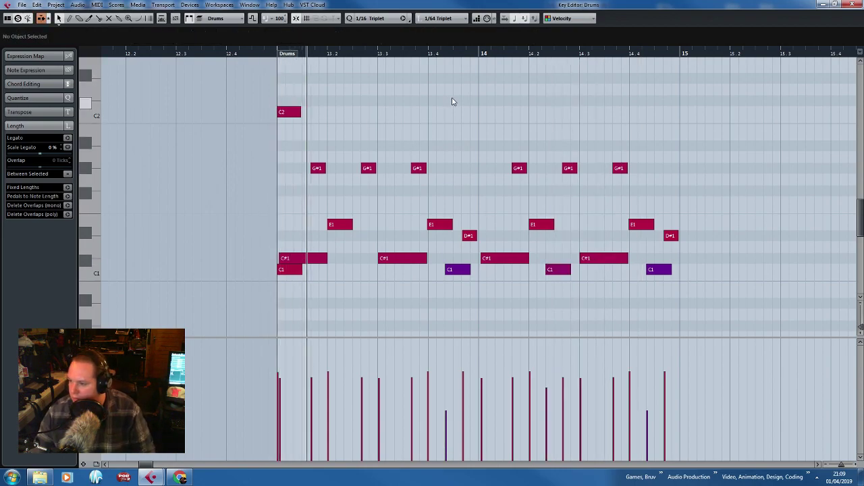
Delete both C1 notes in bar 14 and toggle playback.
click(608, 139)
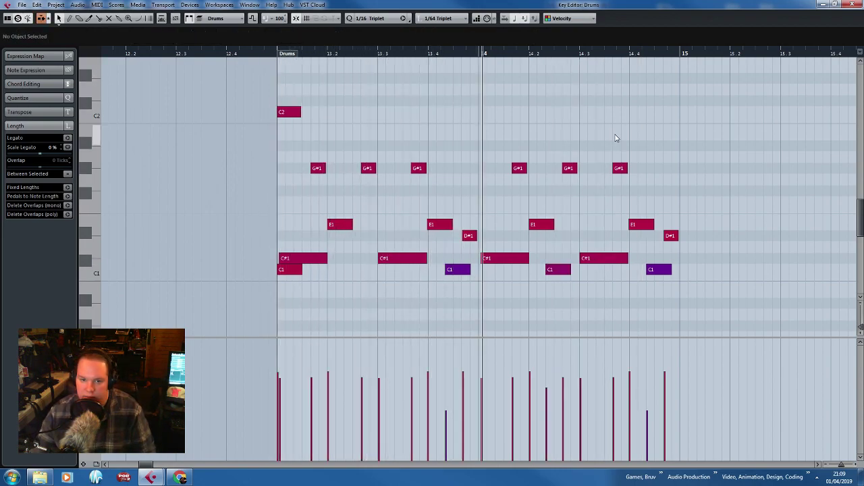
click(558, 272)
key(Delete)
click(658, 270)
key(Delete)
key(space)
Move the E1 note in bar 14 from beat 14.2 to beat 14.3.
click(640, 224)
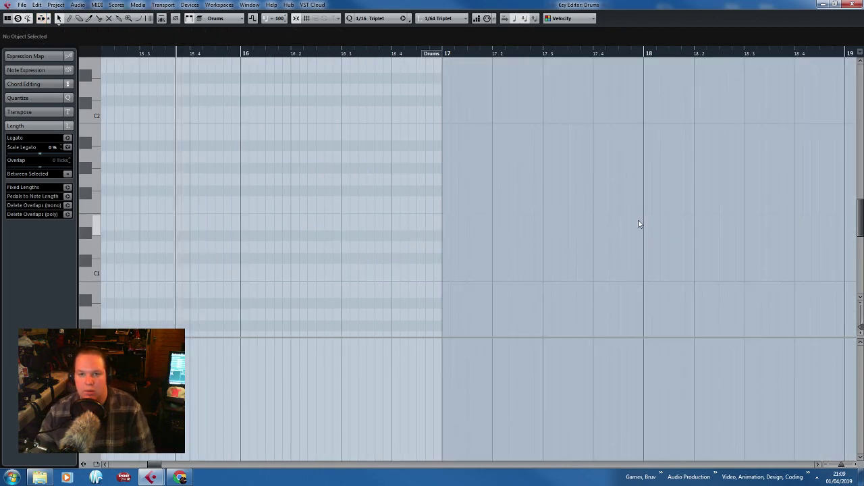
scroll(378, 277, down, 5)
scroll(202, 279, up, 4)
scroll(201, 279, up, 2)
drag(299, 224, 374, 226)
Replace bar 14's two C#1 notes with one extended to beat 14.3, and remove the E1 note on beat 14.4.
click(386, 260)
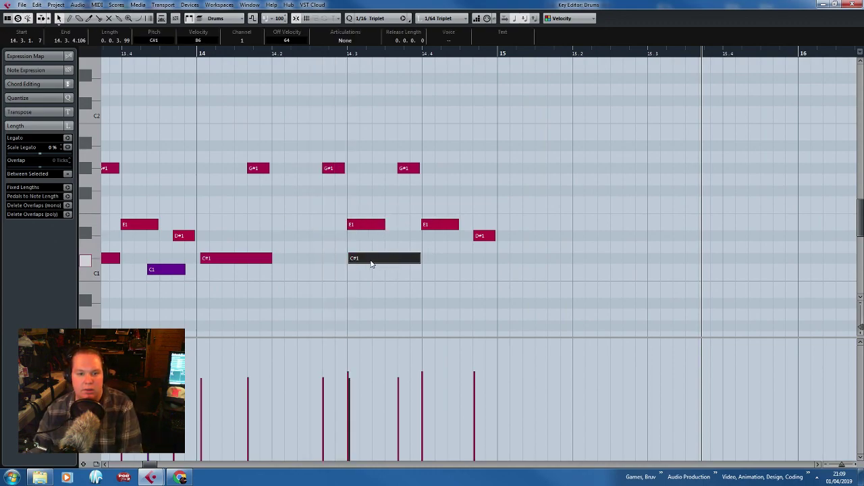
drag(371, 262, 344, 263)
key(Delete)
drag(273, 258, 346, 258)
scroll(357, 299, down, 2)
click(395, 224)
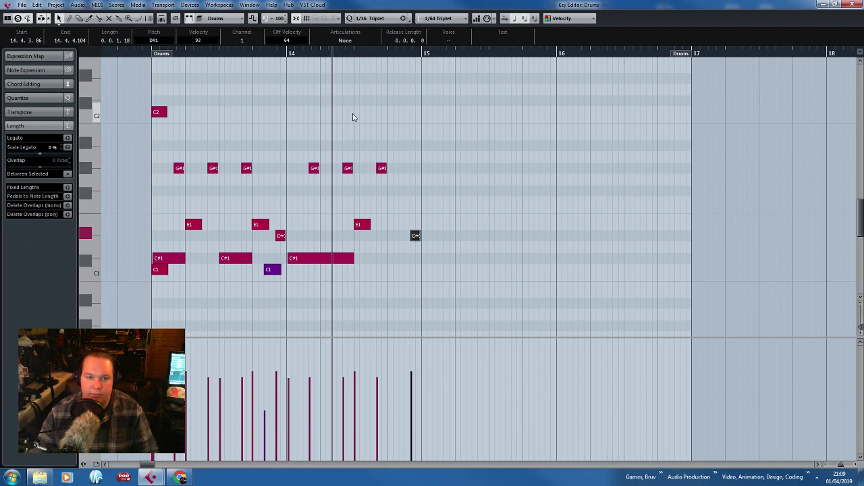
Duplicate all the notes of bars 13 and 14 into bars 15 and 16, and delete the copied C2 note starting bar 15.
key(space)
drag(477, 108, 125, 310)
key(ctrl+d)
scroll(360, 95, up, 2)
drag(359, 114, 323, 115)
click(324, 114)
key(Delete)
key(g)
key(g)
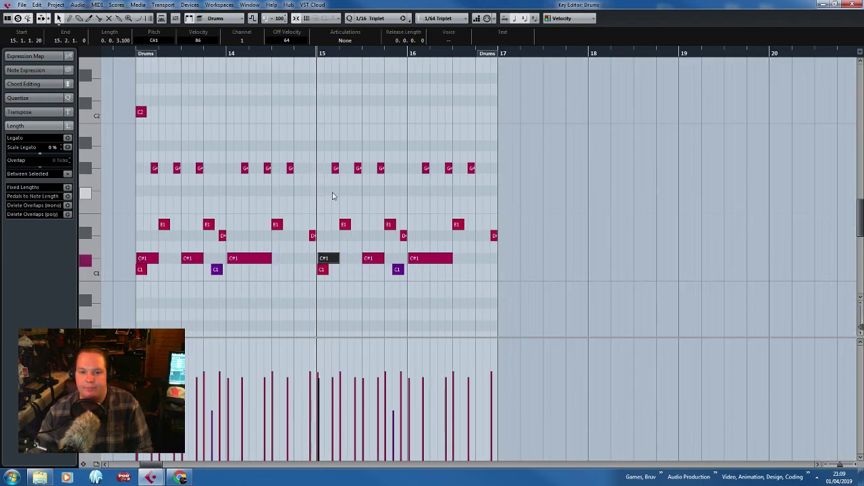
Replace the D#1 ending bar 16 with an A1 on beat 16.4 and a second, shortened A1 starting at 16.4.2.40.
key(space)
scroll(435, 224, up, 1)
scroll(497, 234, up, 2)
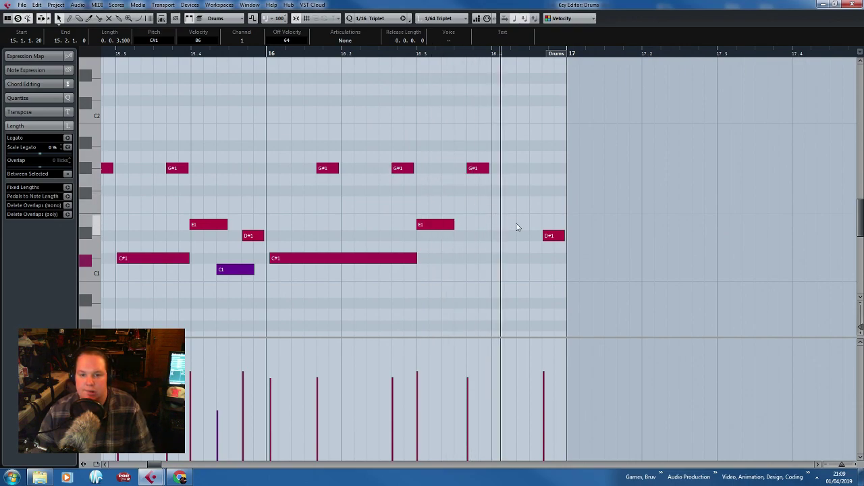
drag(558, 240, 508, 187)
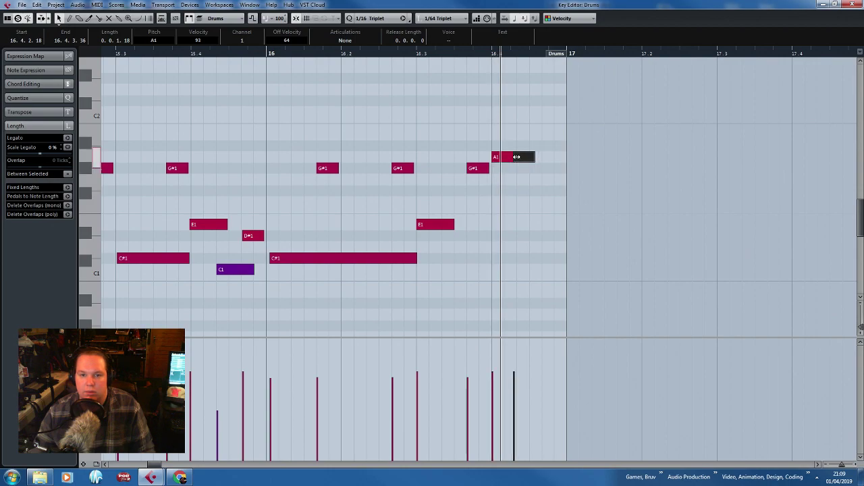
drag(516, 156, 527, 157)
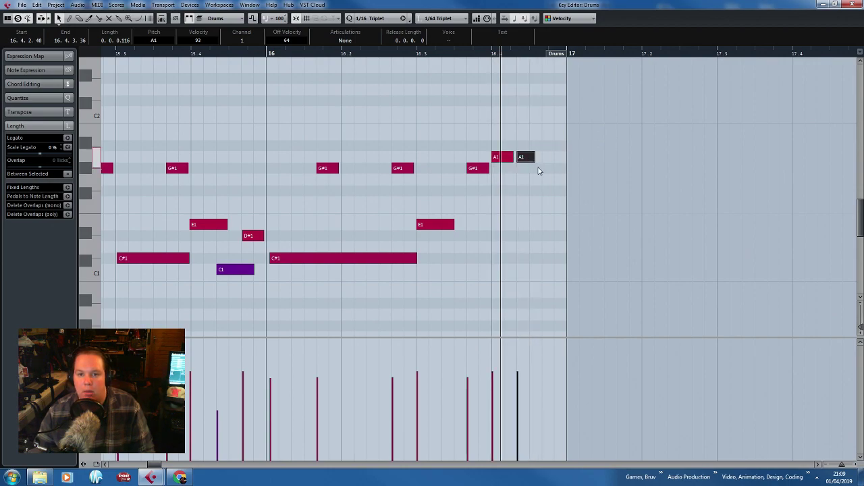
Duplicate the shortened A1 note to 16.4.3.80, lower the copy to G1, and play the fill from beat 16.4.
key(ctrl+d)
scroll(546, 170, up, 2)
drag(561, 182, 561, 184)
click(430, 54)
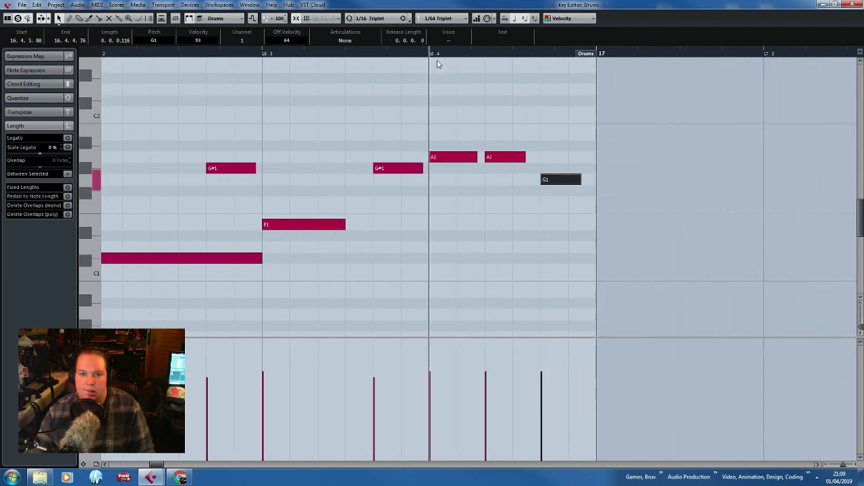
key(space)
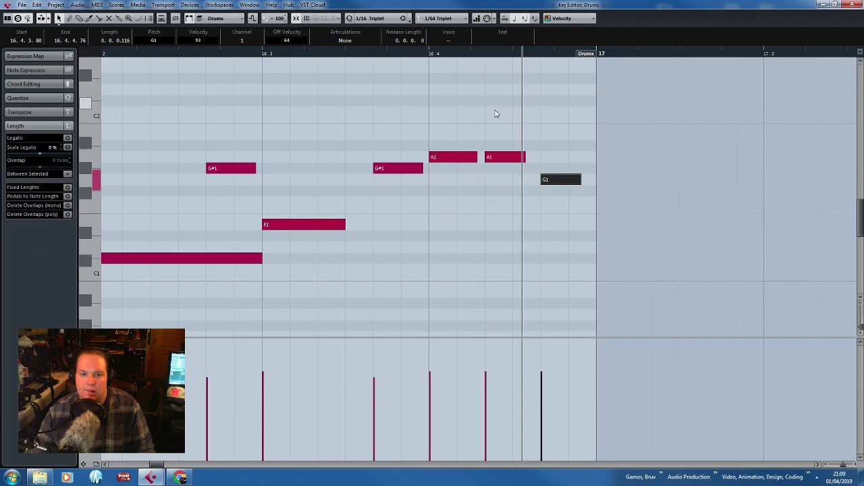
click(432, 54)
key(space)
key(space)
scroll(544, 297, down, 3)
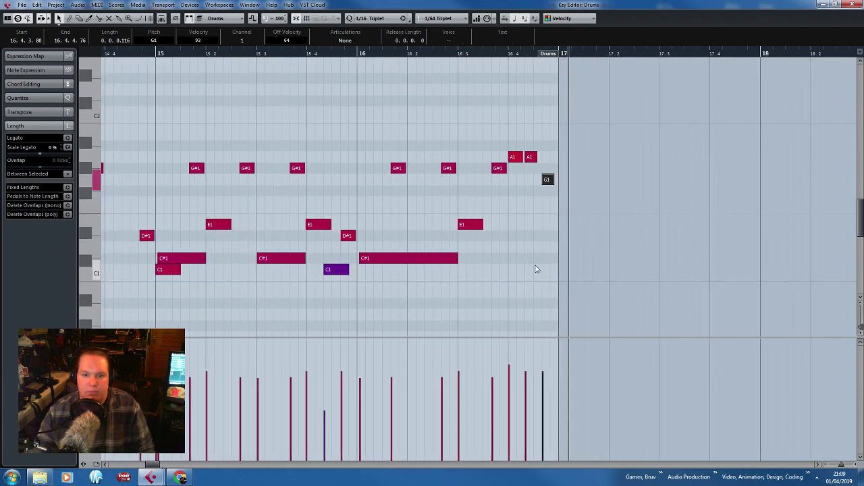
Move the first A1 note of the fill back to 16.3.2.40 and play the end of bar 16.
scroll(509, 170, up, 3)
drag(529, 160, 464, 162)
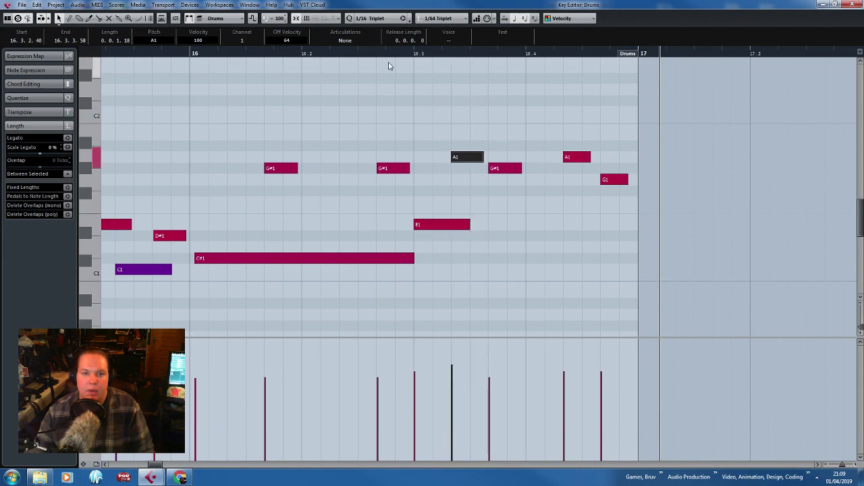
click(390, 54)
key(space)
click(482, 68)
key(space)
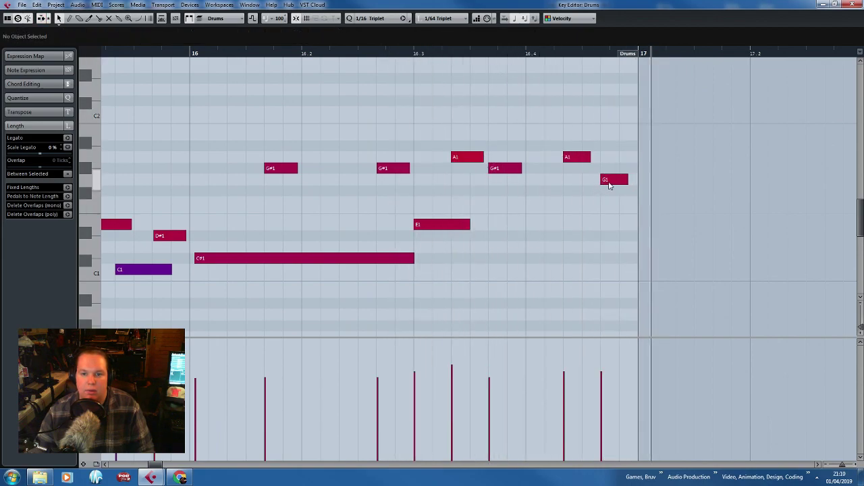
Move the remaining later A1 note back to beat 16.4 and play the fill from just before beat 16.3.
drag(576, 159, 539, 161)
click(385, 67)
click(378, 54)
key(space)
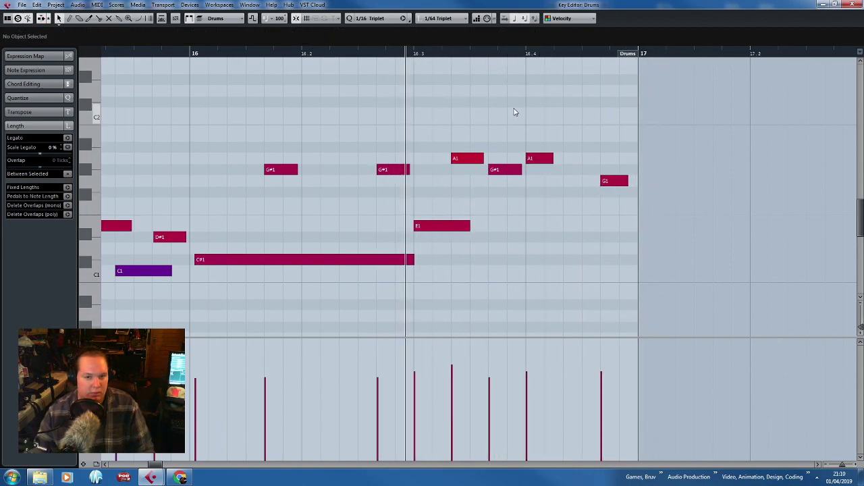
scroll(594, 275, down, 3)
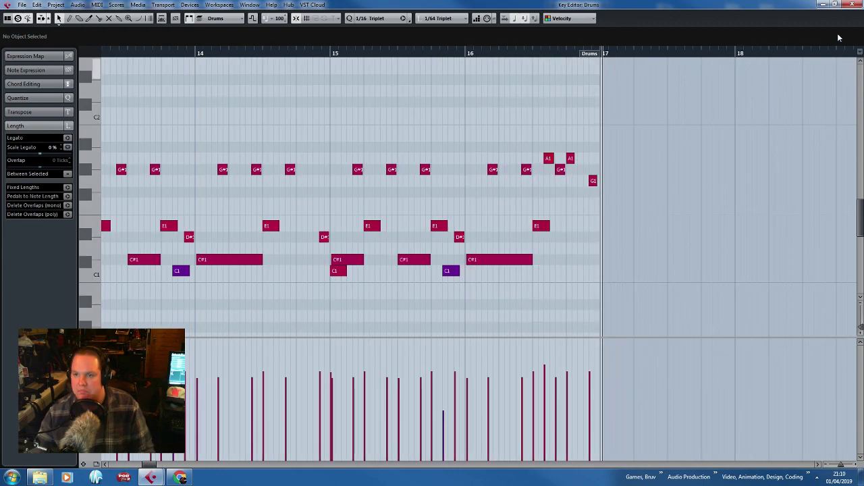
Close the drum note editor and play the full arrangement from bar 13.
click(853, 10)
scroll(533, 245, up, 3)
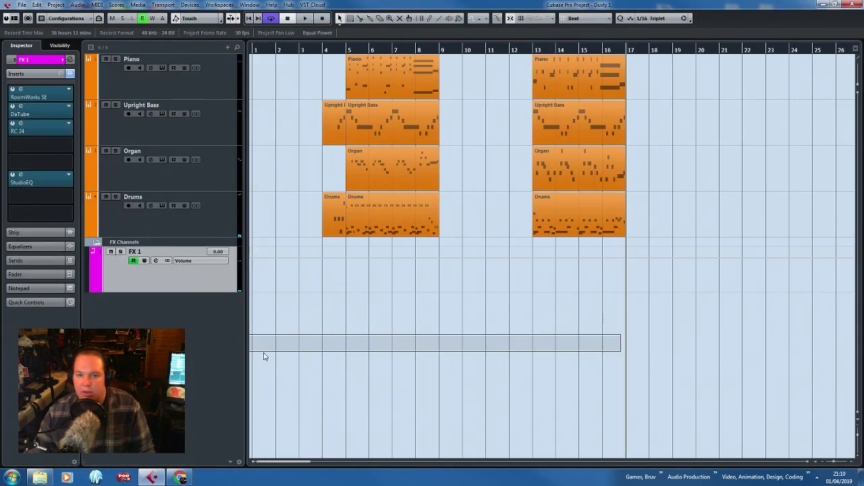
click(532, 50)
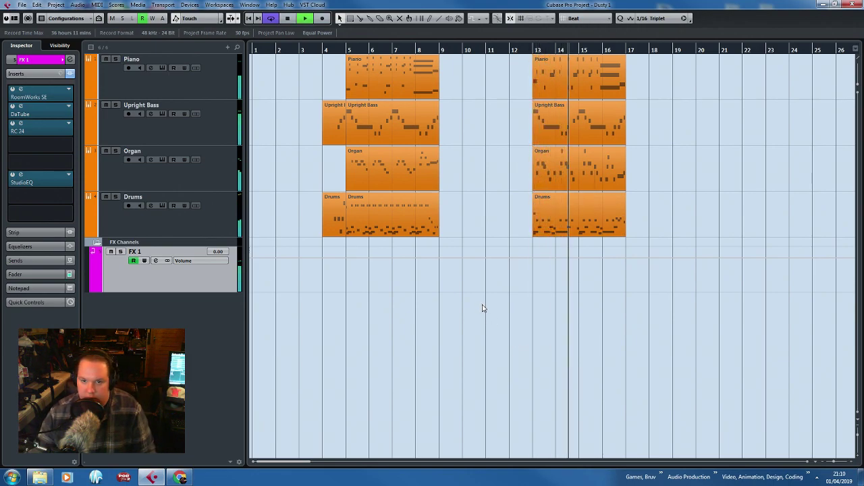
scroll(483, 307, up, 2)
scroll(482, 308, down, 2)
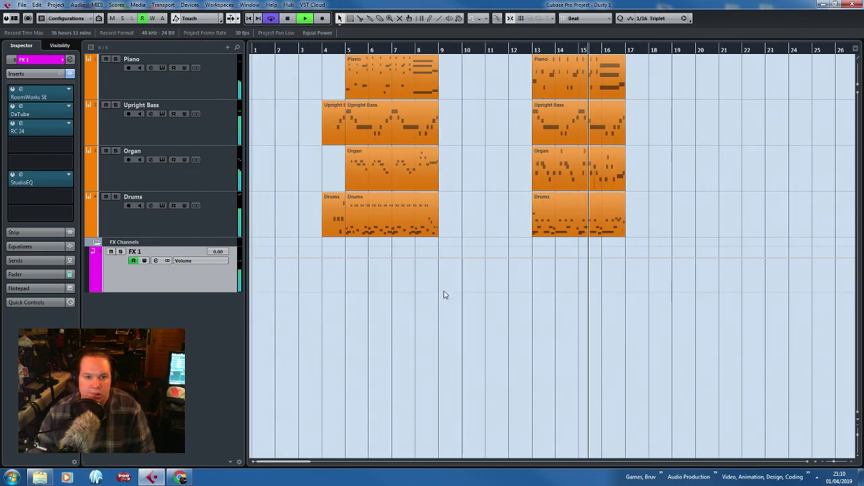
scroll(444, 295, up, 2)
scroll(444, 295, down, 2)
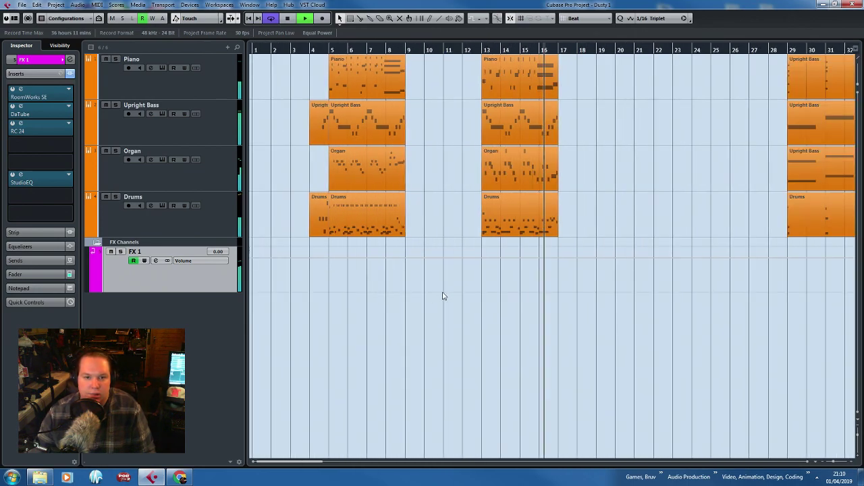
scroll(436, 292, up, 1)
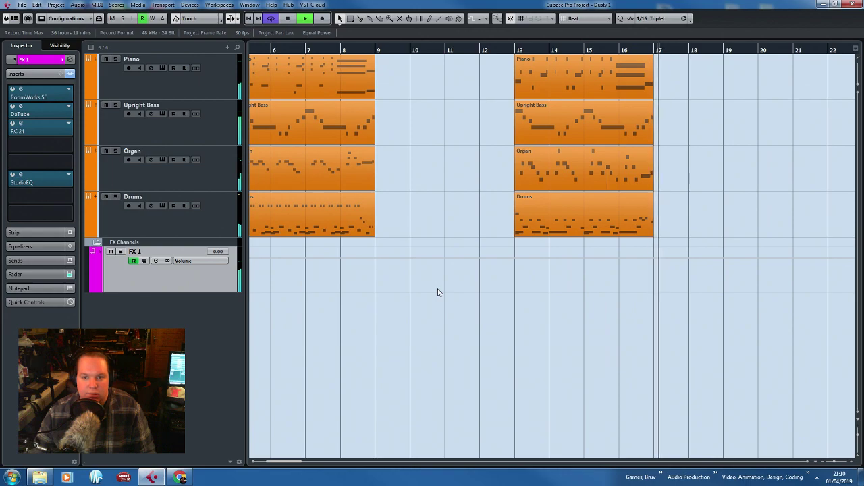
drag(436, 292, 151, 300)
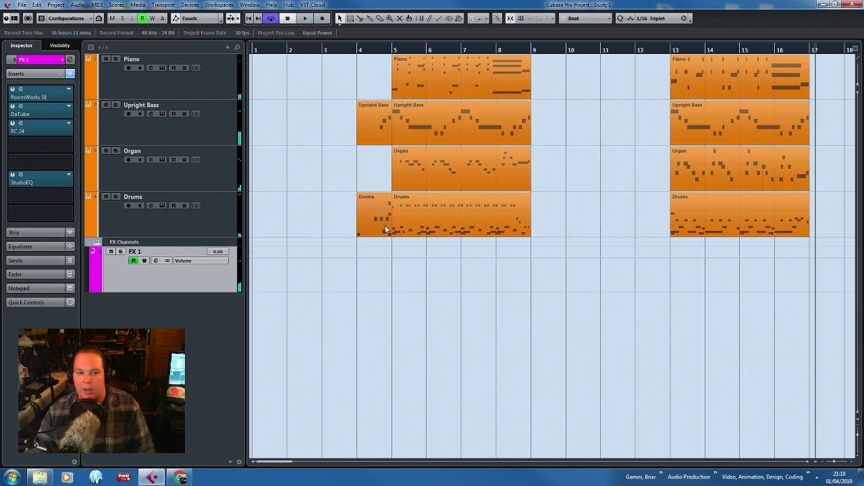
Move the one-bar Drums intro part from bar 4 to bar 2, and isolate it with locators around bar 2 and Drums soloed.
drag(386, 230, 302, 258)
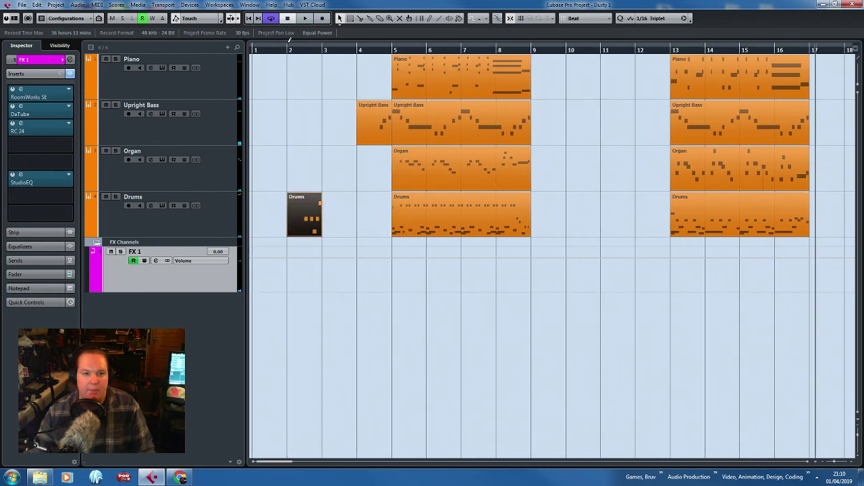
drag(291, 43, 321, 43)
click(185, 210)
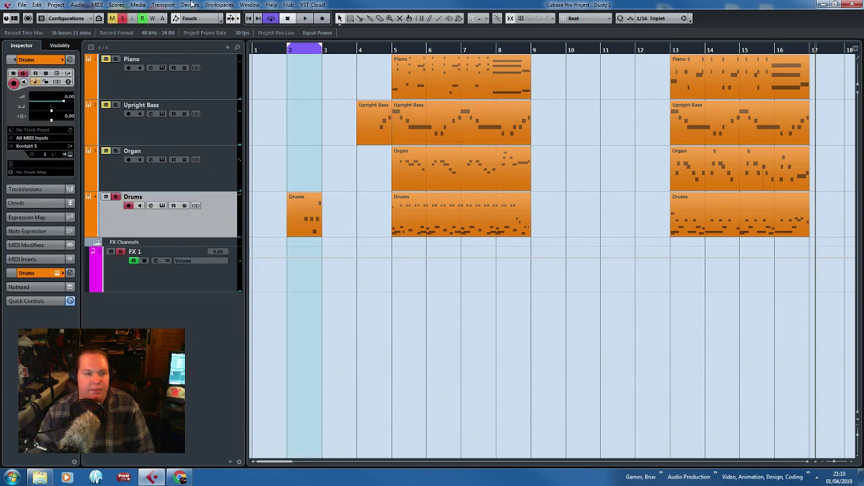
Export the soloed drums in bar 2 as a Wave audio mixdown named "Drum Intro".
click(22, 6)
mouse_move(106, 150)
click(183, 165)
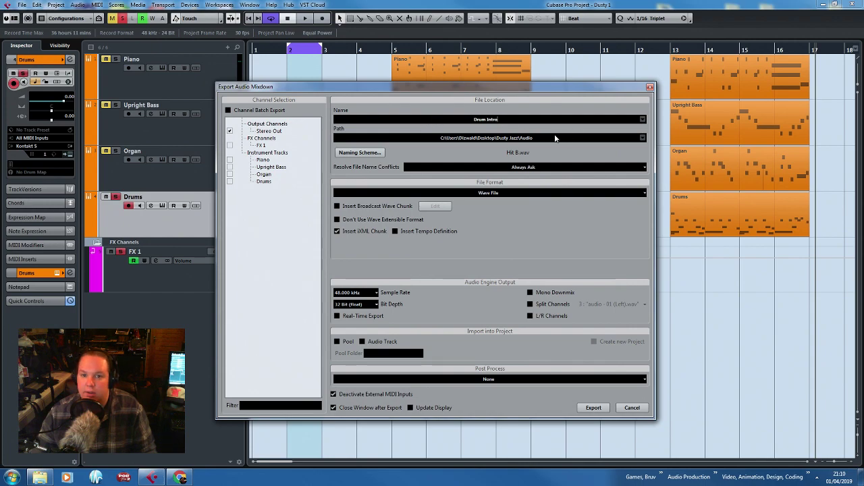
click(594, 407)
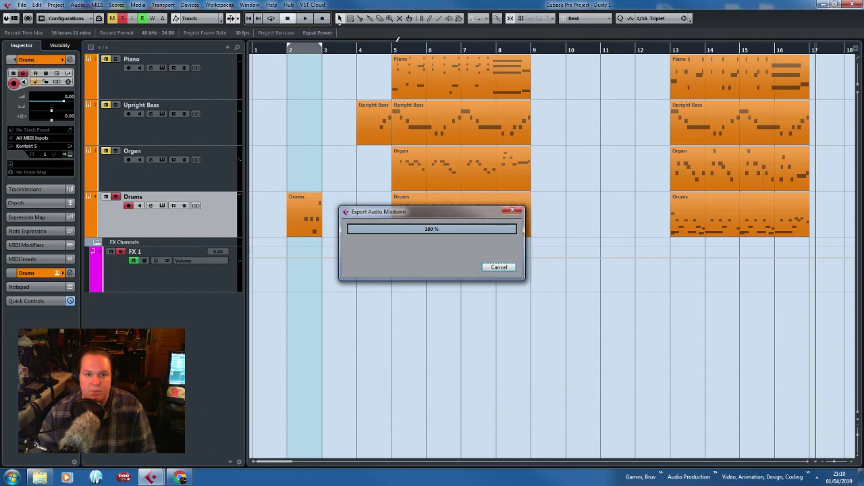
Set the locators from bar 5 to midway through bar 9 and export the drums as a Wave mixdown named "Drum Phrase A".
drag(394, 45, 533, 46)
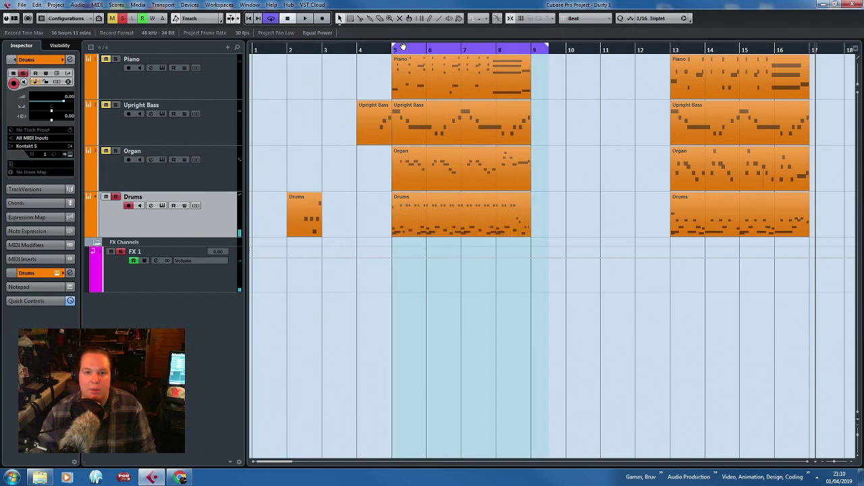
click(22, 5)
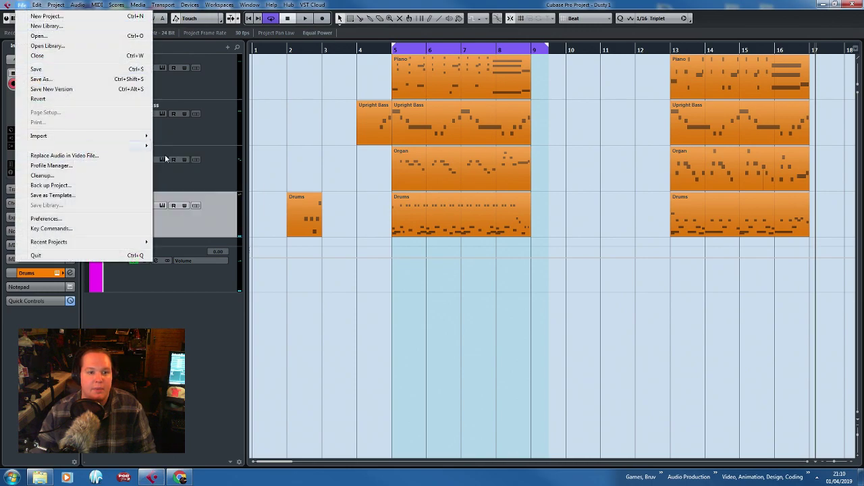
mouse_move(124, 146)
click(191, 166)
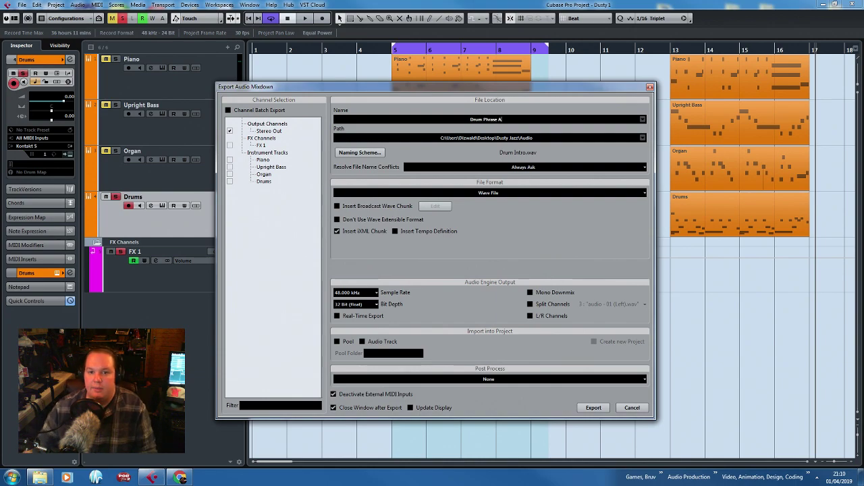
click(591, 407)
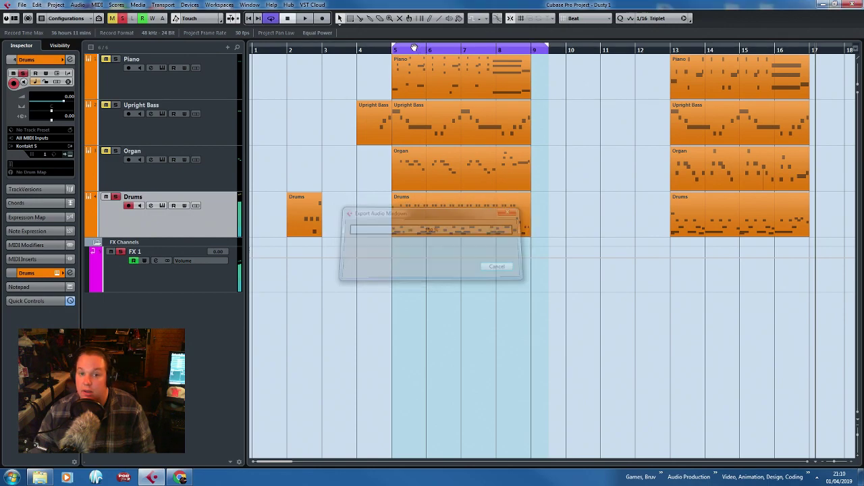
Shift the locator range to start at bar 13 and export the drums as a Wave mixdown named "Drum Phrase B".
drag(413, 47, 699, 53)
click(22, 5)
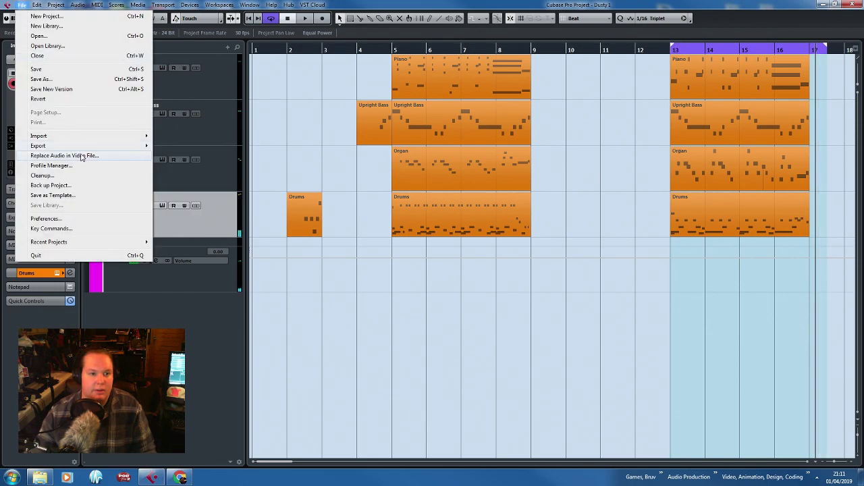
mouse_move(124, 147)
click(186, 165)
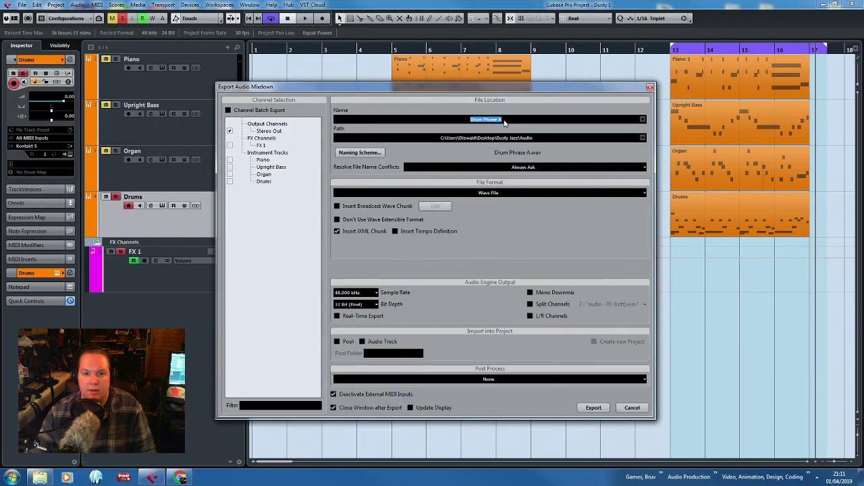
click(593, 408)
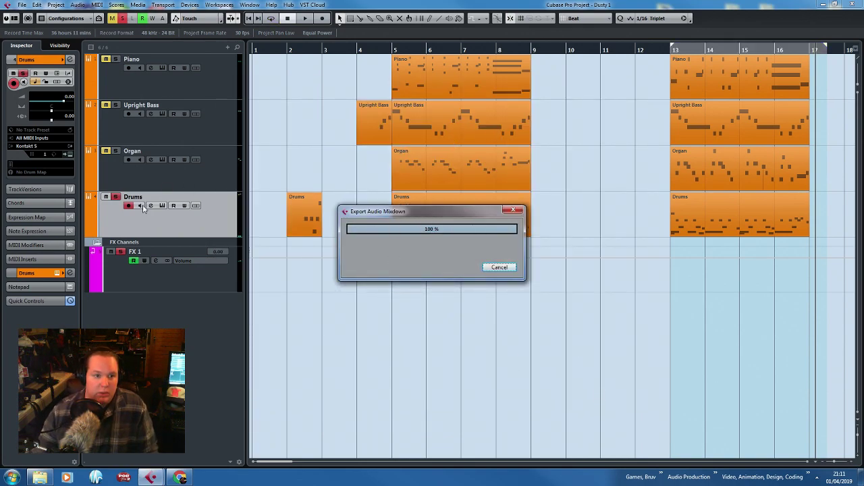
Solo Organ instead of Drums and export the range at bar 13 as a mono Wave mixdown named "Organ Melody 2".
click(115, 197)
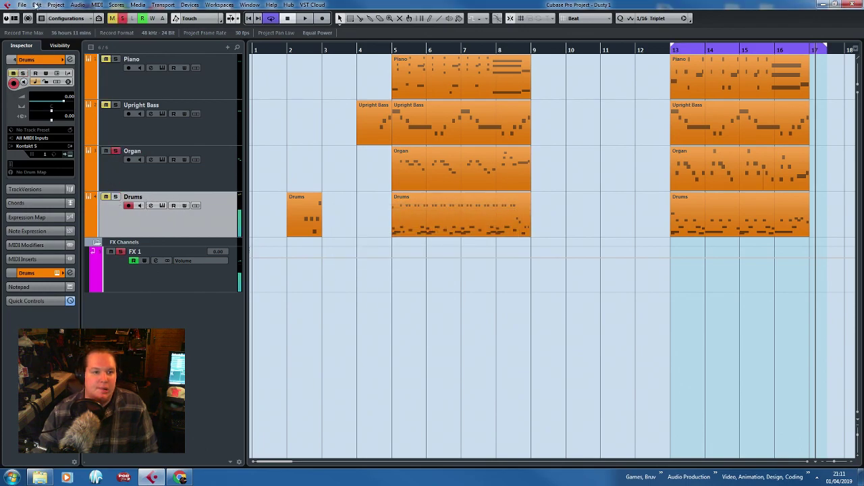
click(22, 4)
mouse_move(88, 146)
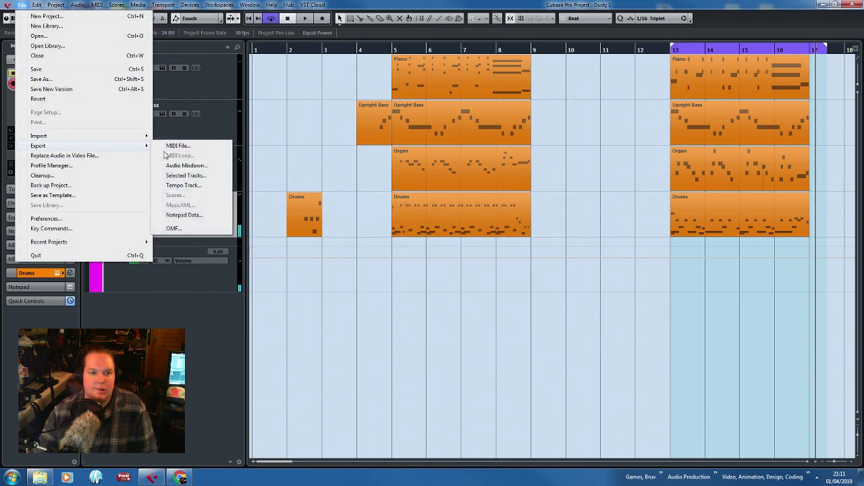
click(185, 165)
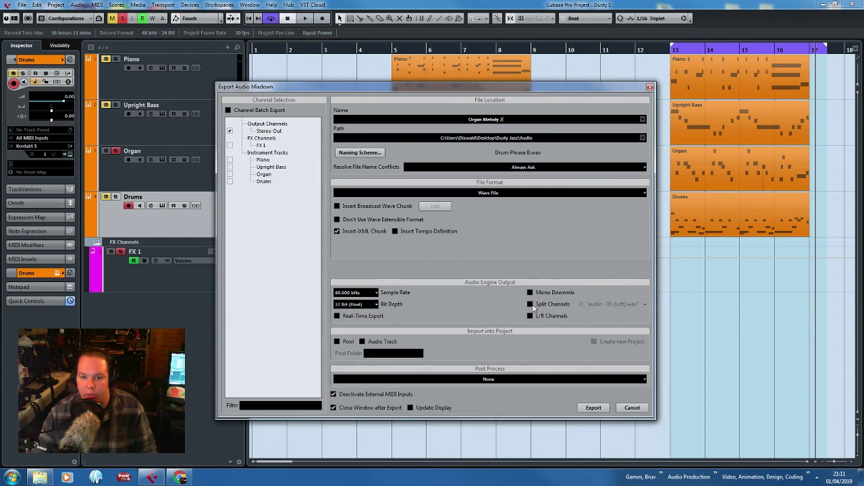
click(586, 409)
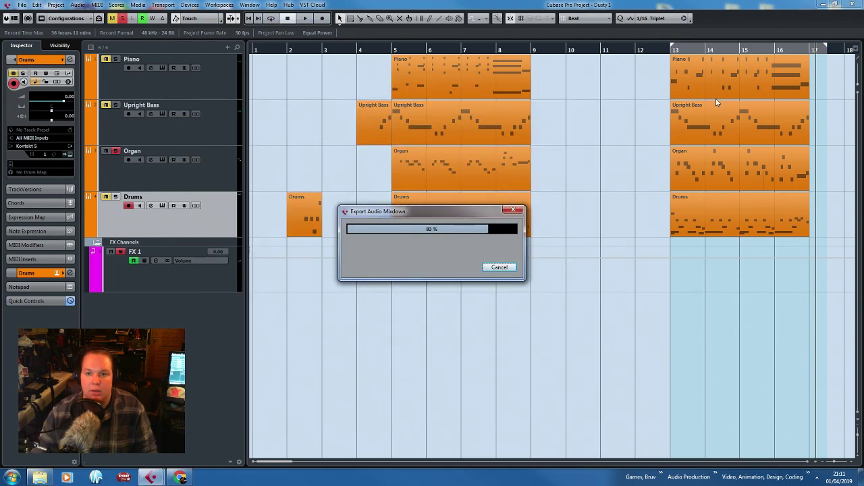
Shift the locator range to start at bar 5 and export the organ as a Wave mixdown named "Organ Melody 1".
drag(705, 47, 433, 49)
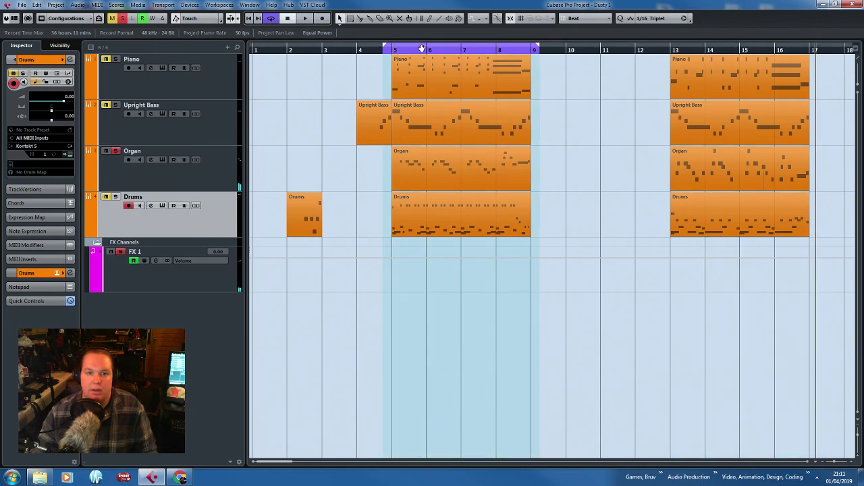
click(22, 5)
mouse_move(135, 146)
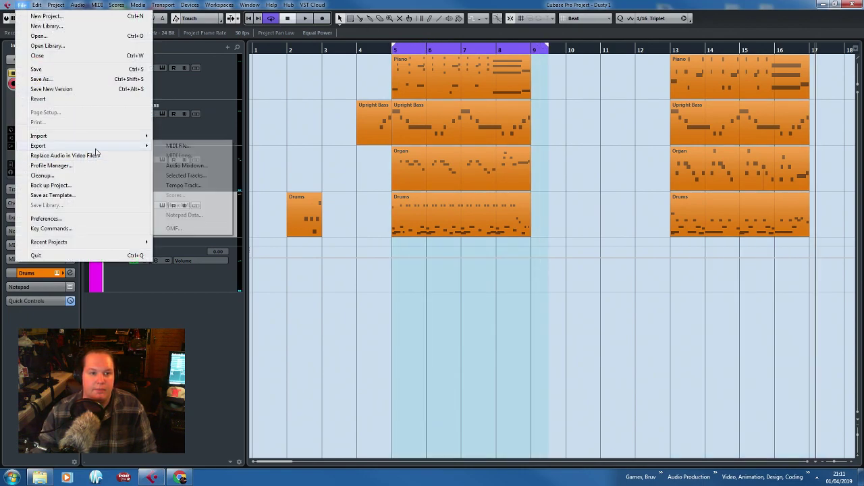
click(191, 166)
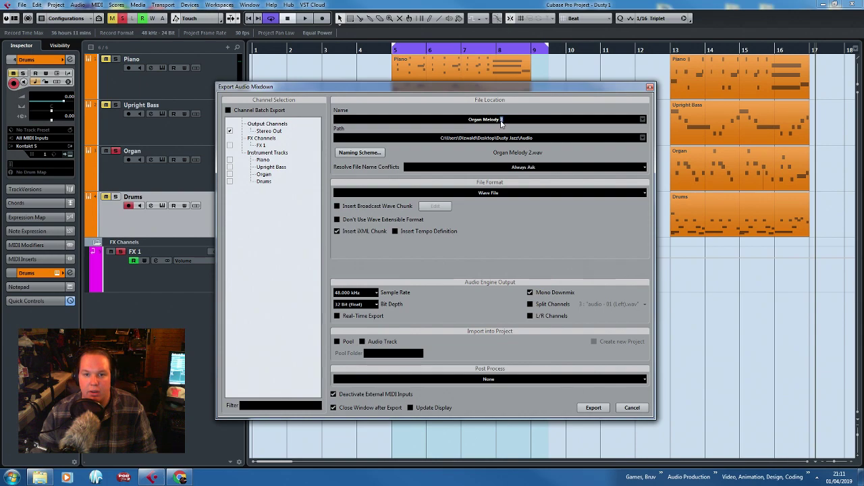
click(594, 408)
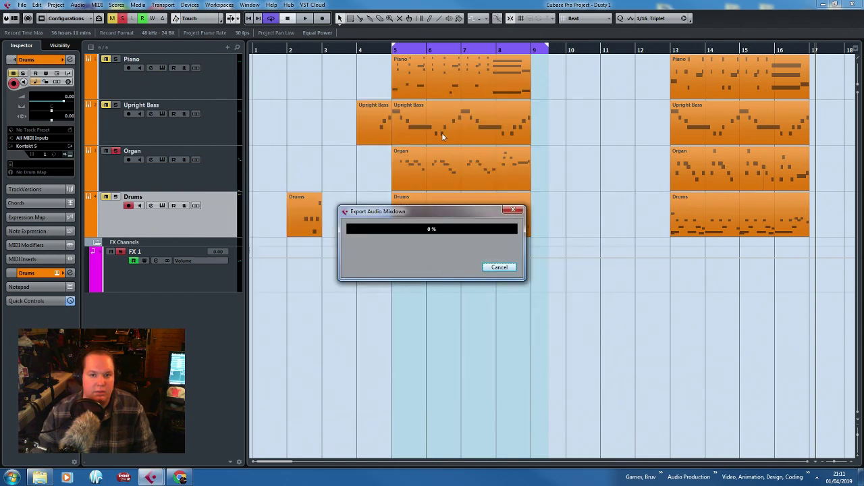
Solo Upright Bass instead of Organ, move its one-bar intro part from bar 4 to bar 2, and set the locators around bar 2.
click(118, 150)
click(117, 128)
click(116, 106)
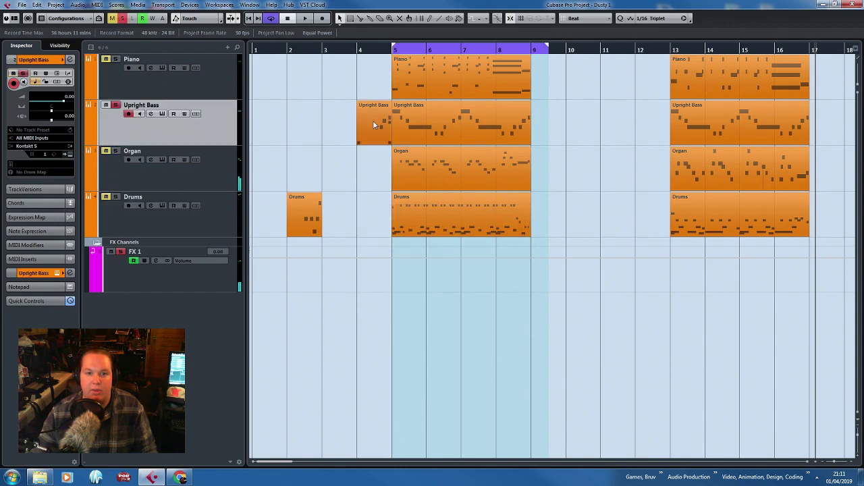
drag(373, 121, 305, 107)
drag(289, 46, 322, 46)
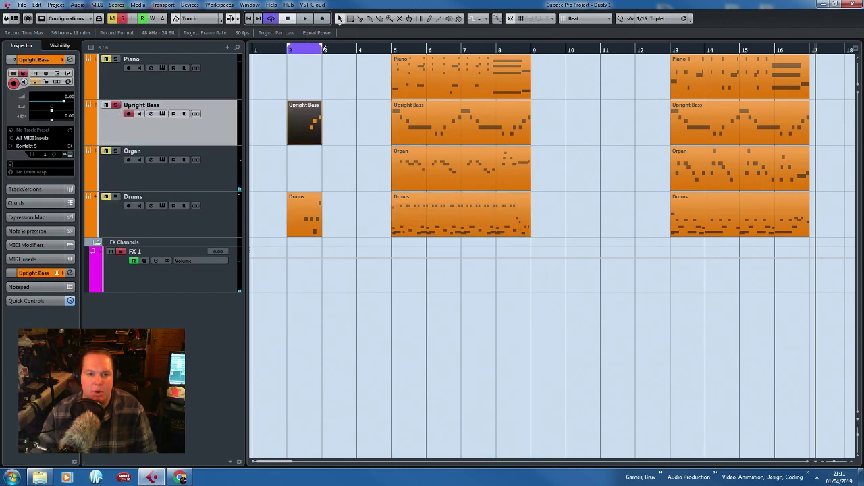
Export the soloed bass in bar 2 as a Wave audio mixdown named "Bass Intro".
click(22, 5)
mouse_move(97, 149)
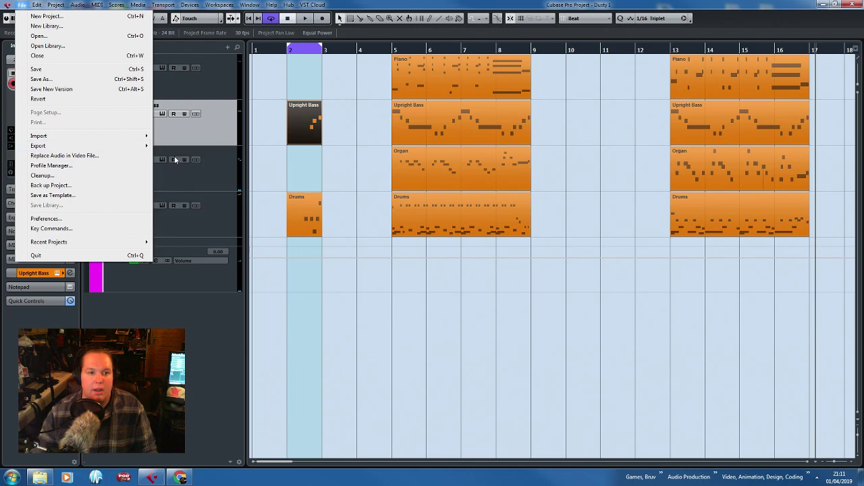
click(186, 166)
text(U)
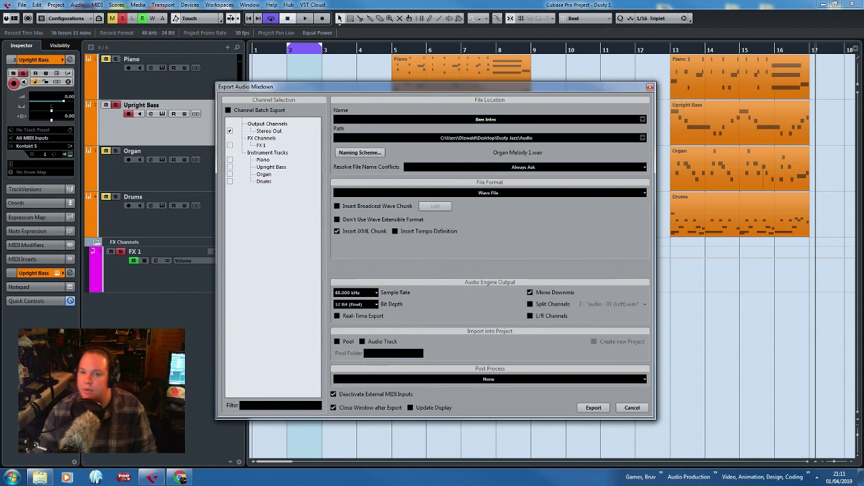
click(593, 407)
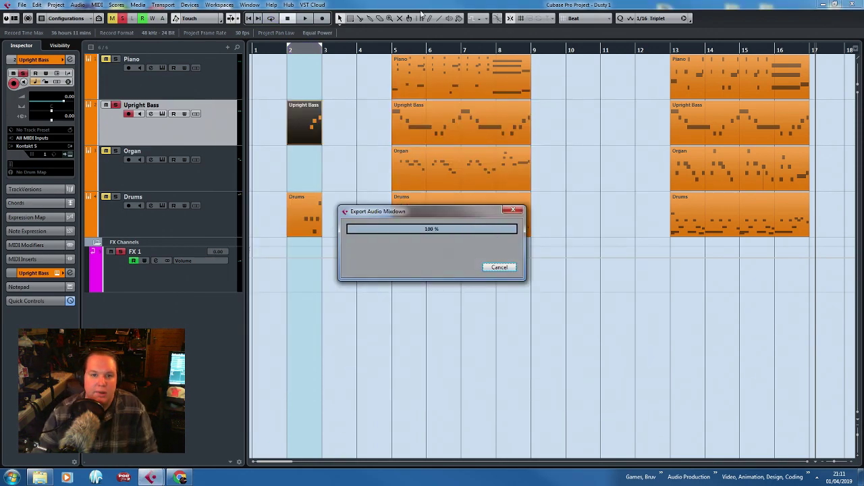
Set the locators from bar 5 to midway through bar 9 around the first main bass phrase.
drag(395, 44, 534, 48)
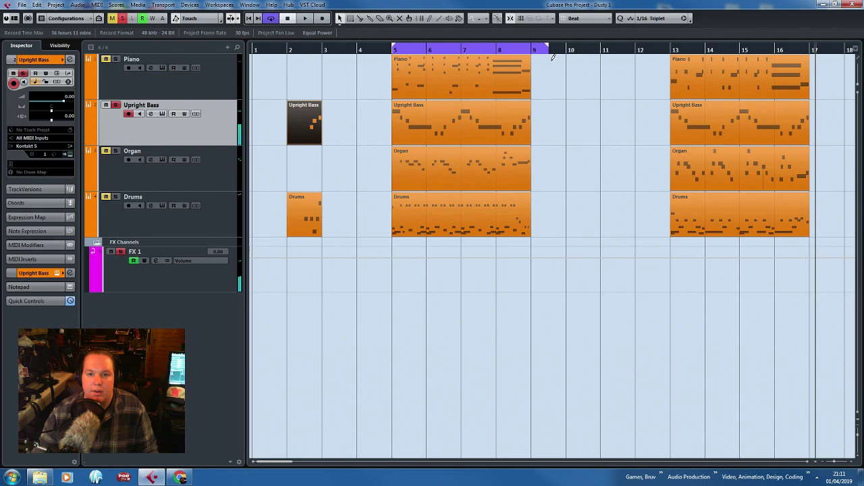
click(23, 5)
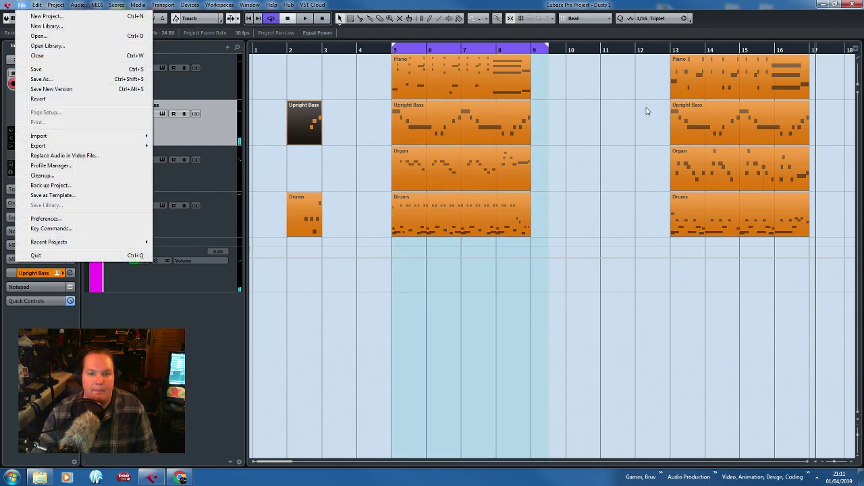
click(646, 111)
Extend the bar 5 bass part to midway through bar 9 and add a short closing E1 note at bar 9.
double_click(527, 128)
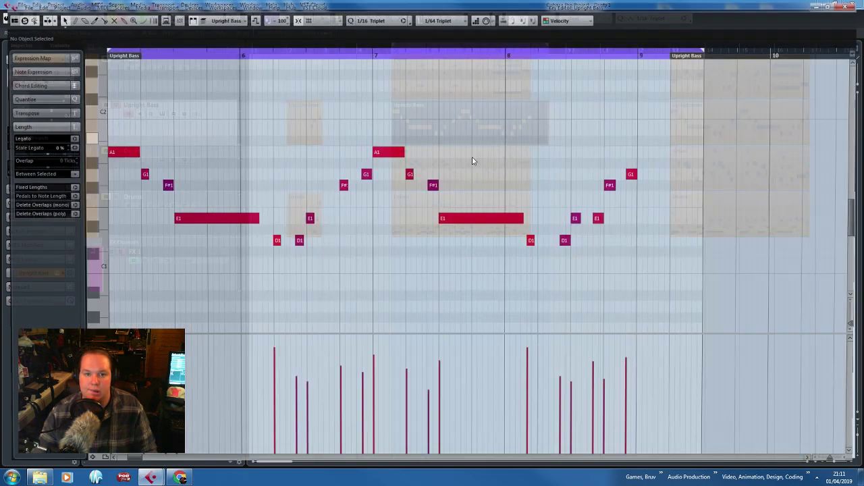
mouse_move(695, 211)
mouse_down()
mouse_move(632, 171)
mouse_move(640, 158)
mouse_move(641, 223)
mouse_move(655, 223)
mouse_up()
key(h)
key(h)
key(ctrl+d)
click(516, 53)
key(space)
key(space)
click(652, 227)
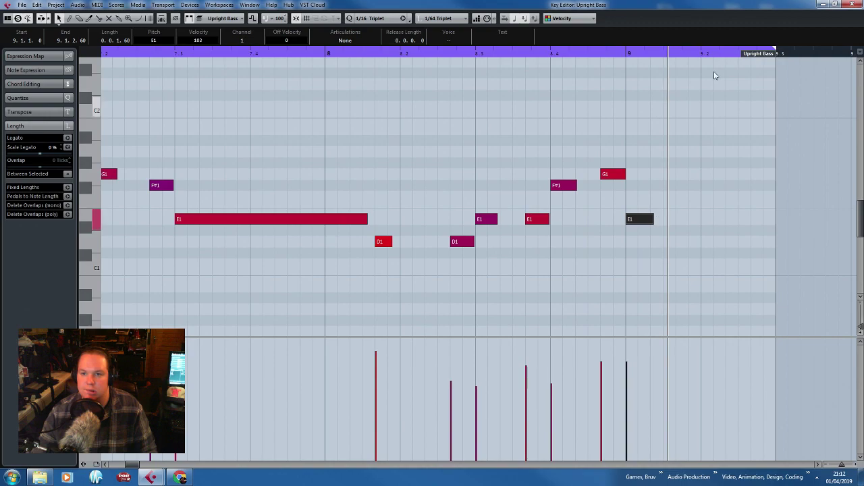
Extend the bass part and right locator to bar 10 and lengthen the closing E1 note to fill bar 9.
key(g)
drag(743, 55, 819, 58)
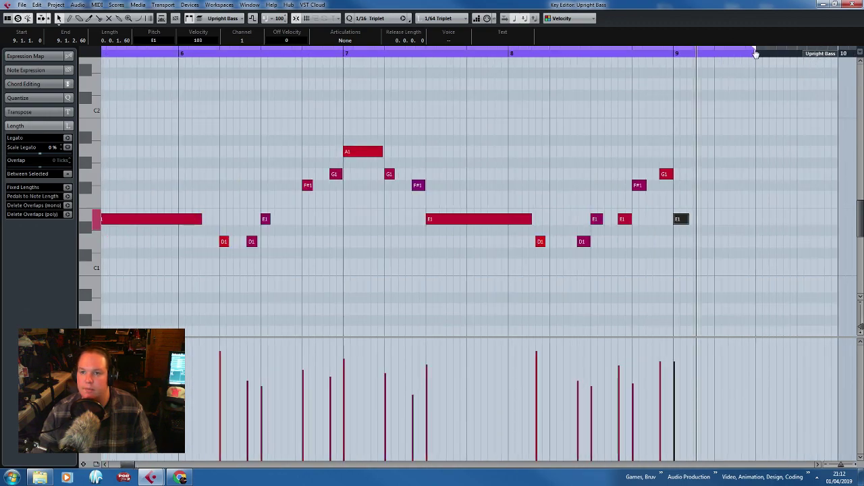
drag(754, 53, 838, 71)
drag(686, 223, 831, 220)
key(h)
key(h)
key(j)
drag(608, 221, 611, 221)
click(853, 5)
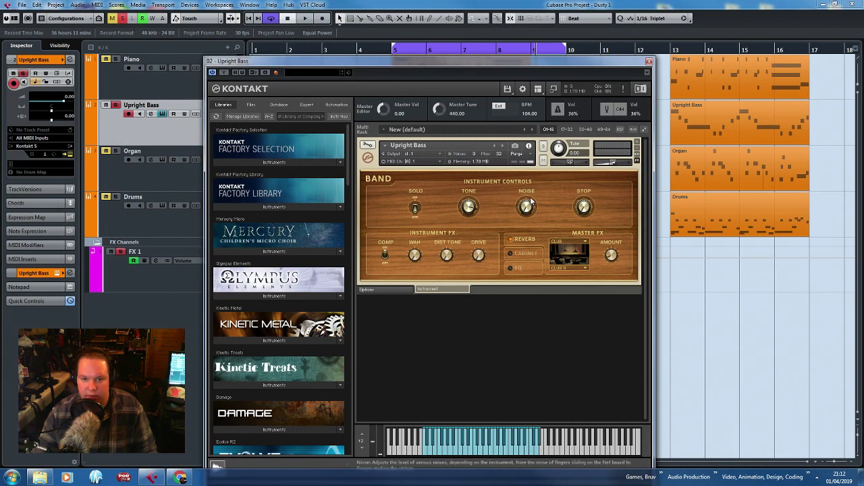
Play back the bass phrase's closing note and shift the locator range to span bar 6 to bar 11.
key(space)
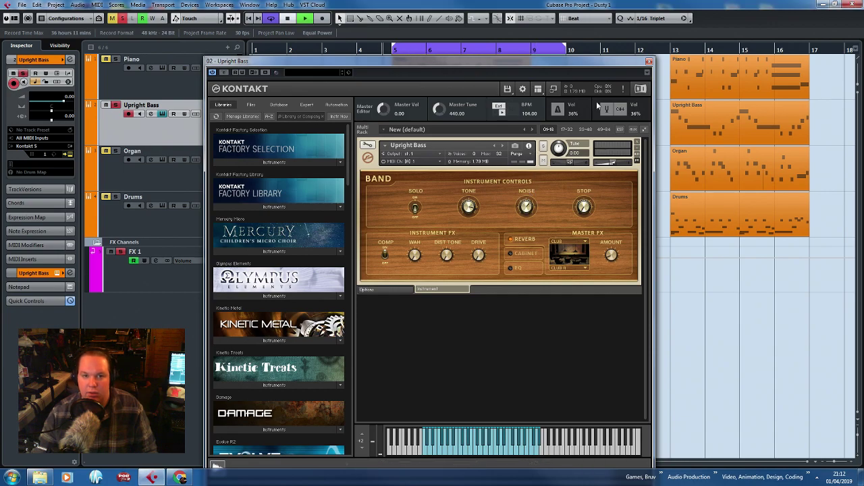
click(649, 62)
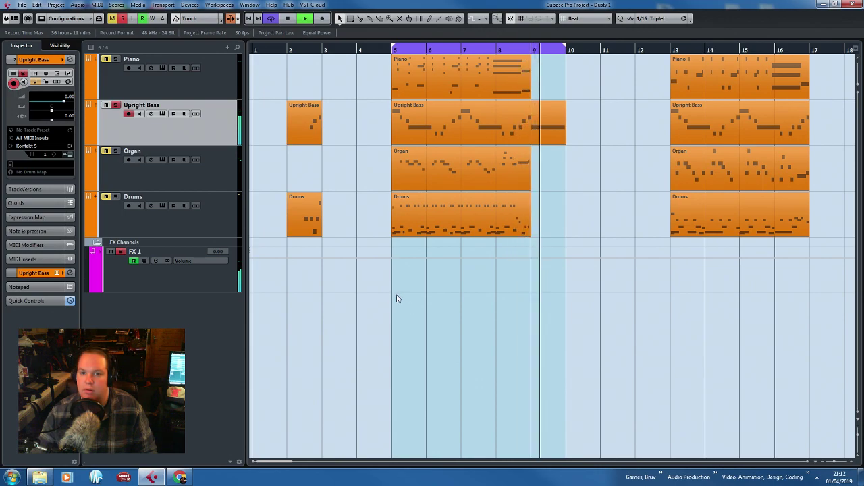
scroll(556, 274, up, 3)
key(space)
drag(586, 47, 601, 49)
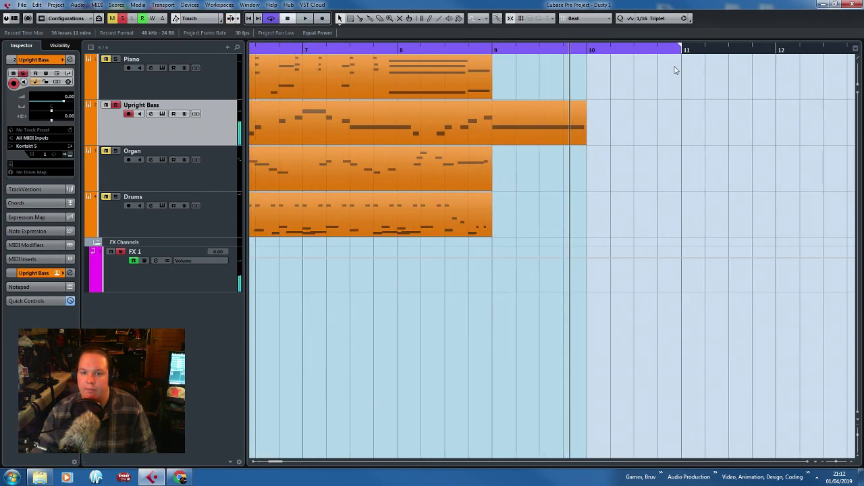
key(space)
key(g)
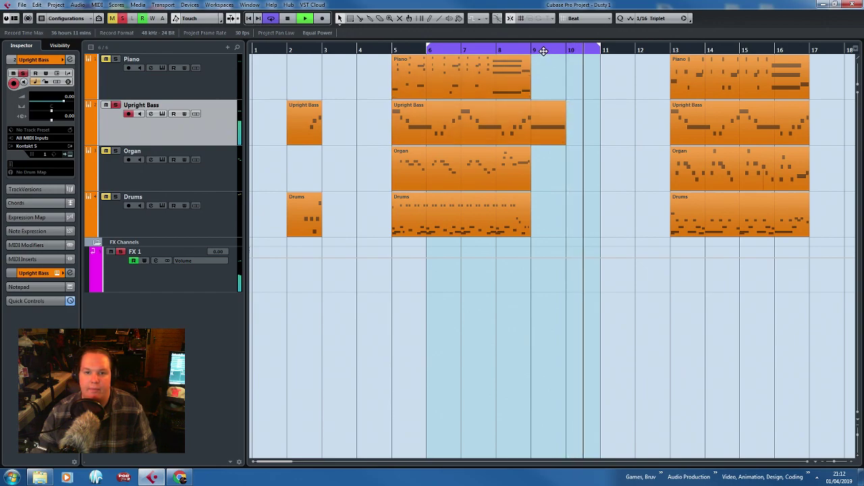
click(531, 51)
scroll(556, 135, up, 3)
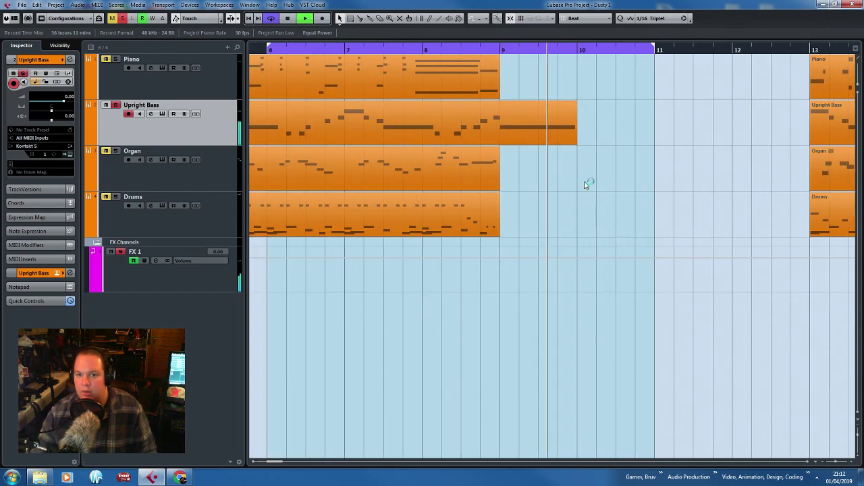
scroll(584, 184, down, 3)
key(space)
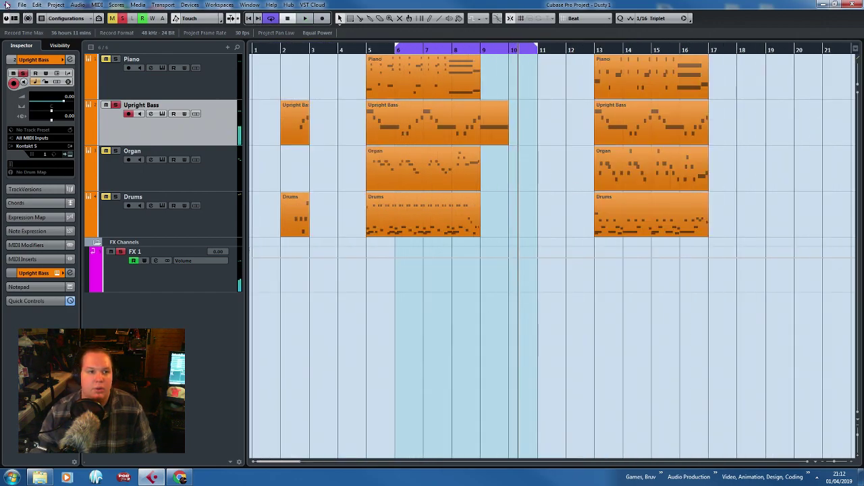
Extend the left locator back to bar 5 and export the bass up to bar 11 as a Wave mixdown named "Bass Riff".
click(23, 5)
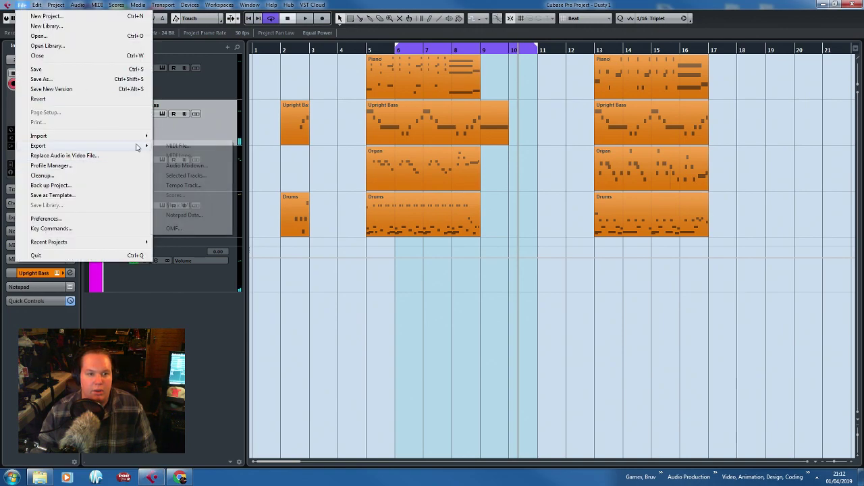
mouse_move(138, 146)
click(195, 166)
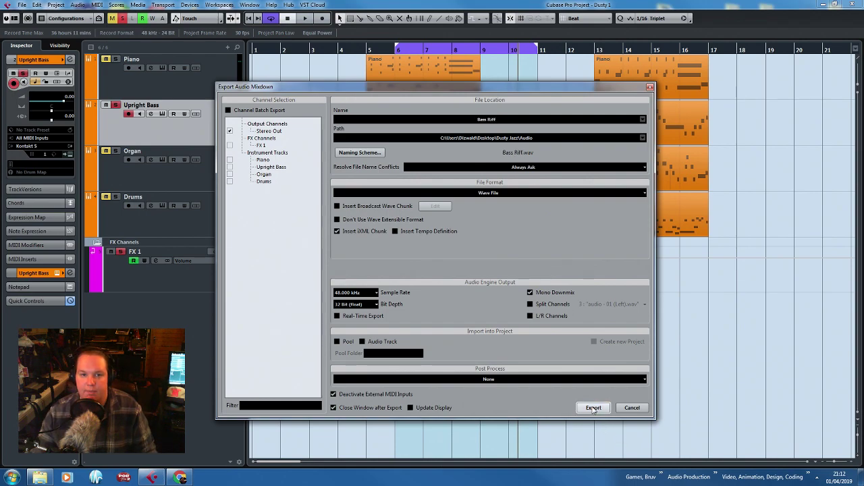
click(646, 410)
drag(400, 49, 363, 48)
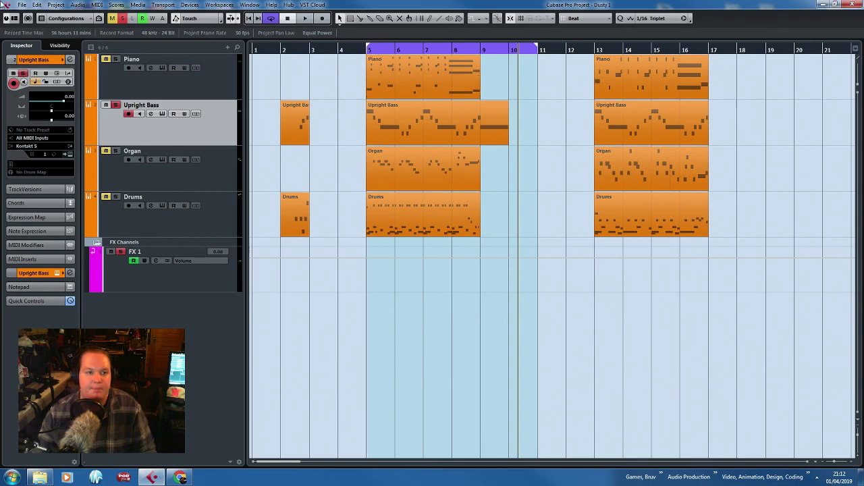
click(21, 4)
mouse_move(88, 145)
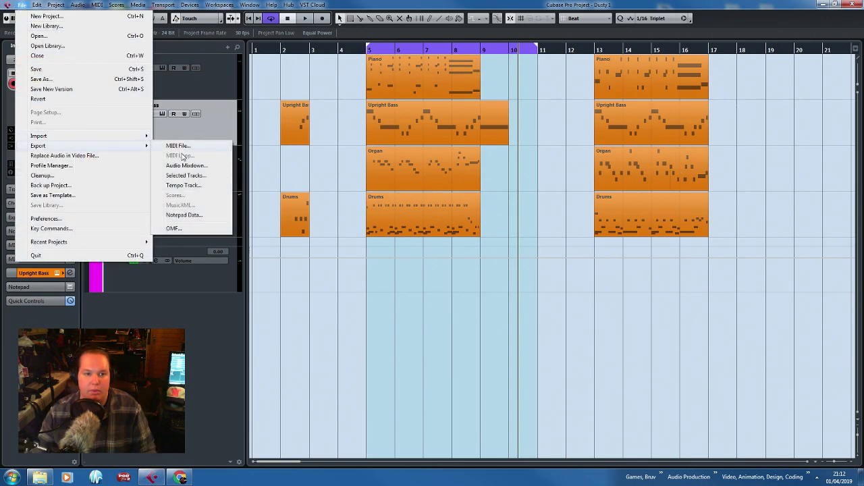
click(186, 165)
click(592, 410)
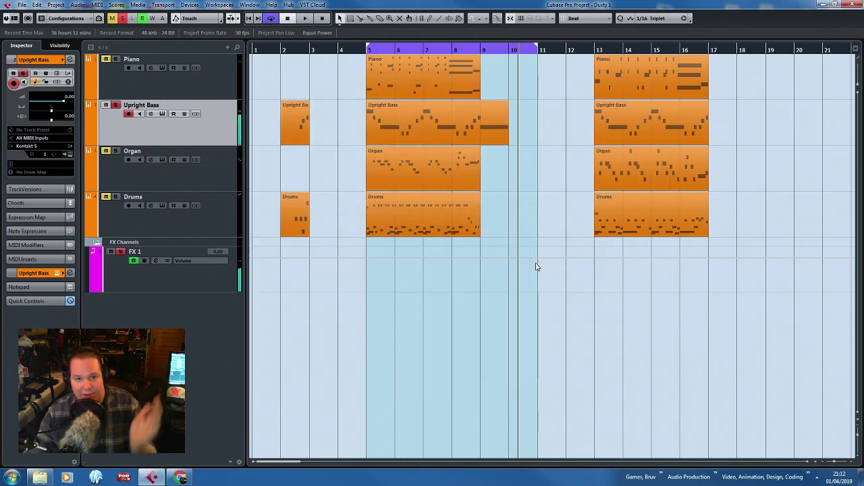
Solo Piano instead of Upright Bass, set the right locator to bar 10, and play back the piano phrase from bar 5.
click(682, 134)
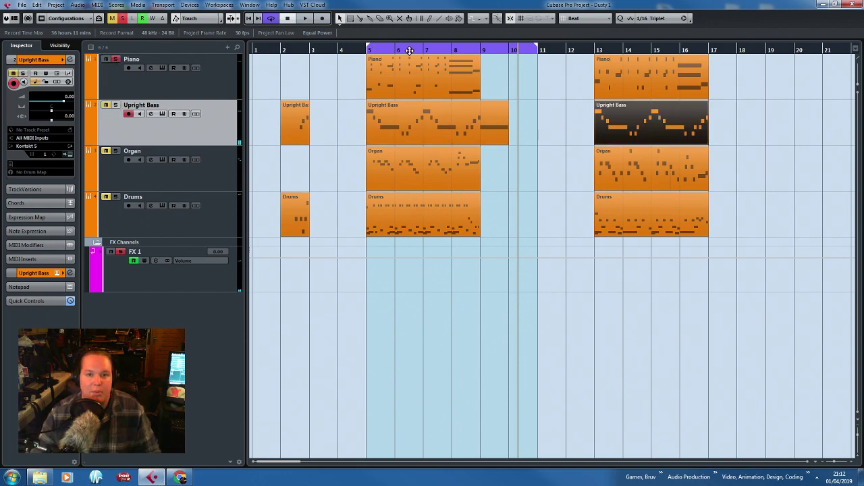
drag(536, 50, 513, 53)
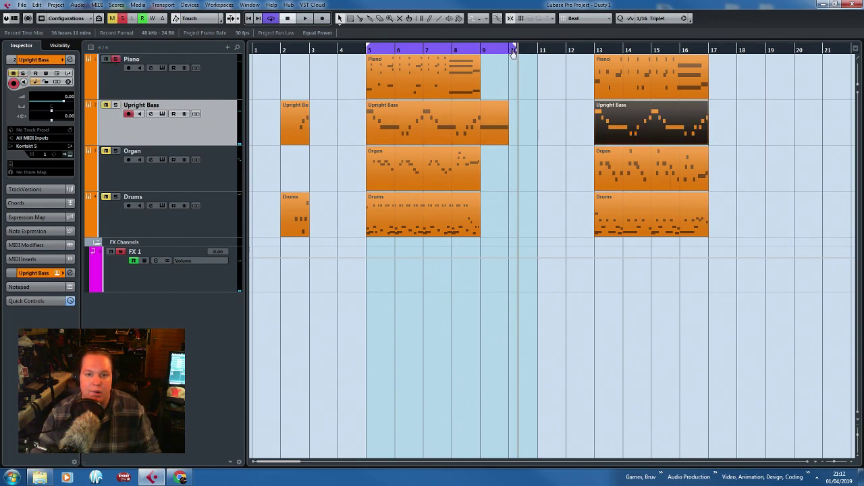
click(364, 52)
key(space)
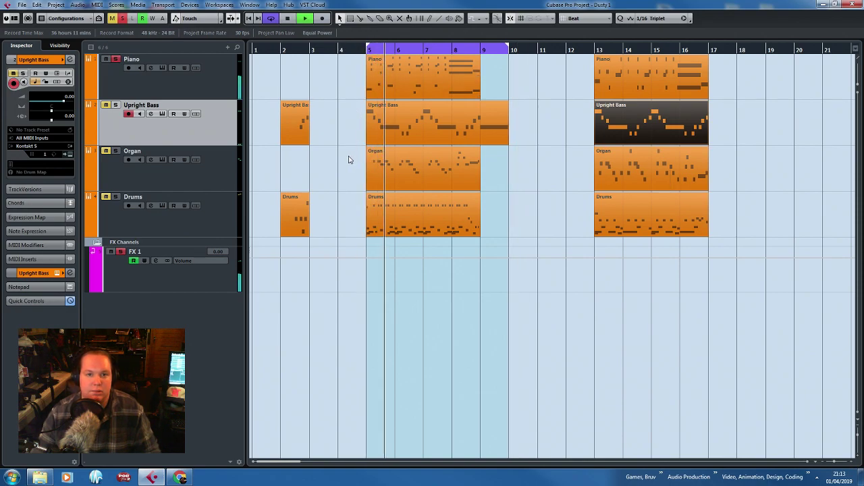
scroll(351, 168, up, 3)
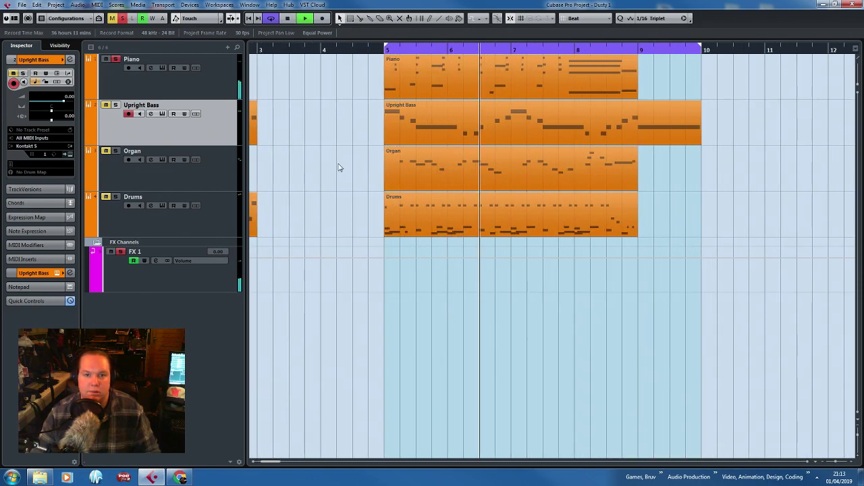
scroll(336, 166, down, 2)
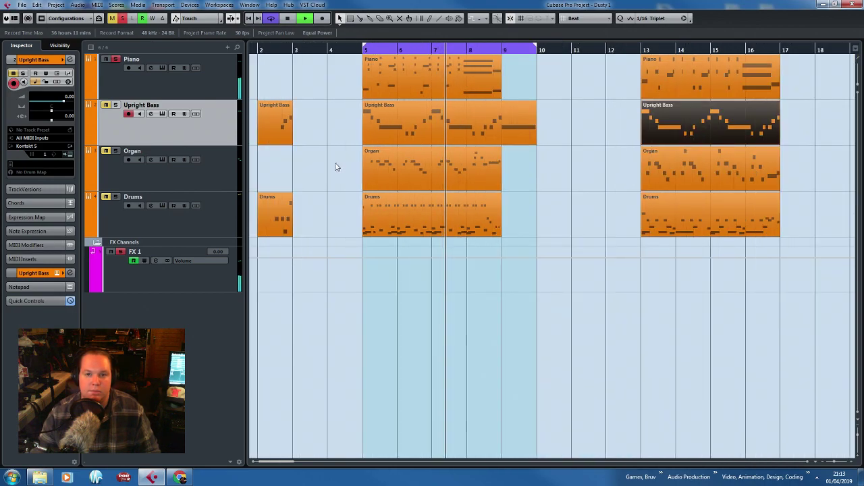
scroll(425, 219, up, 3)
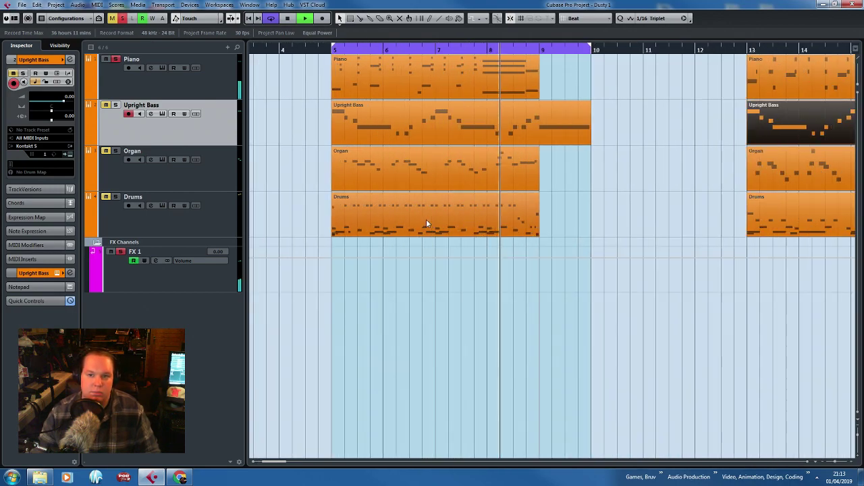
scroll(425, 218, down, 3)
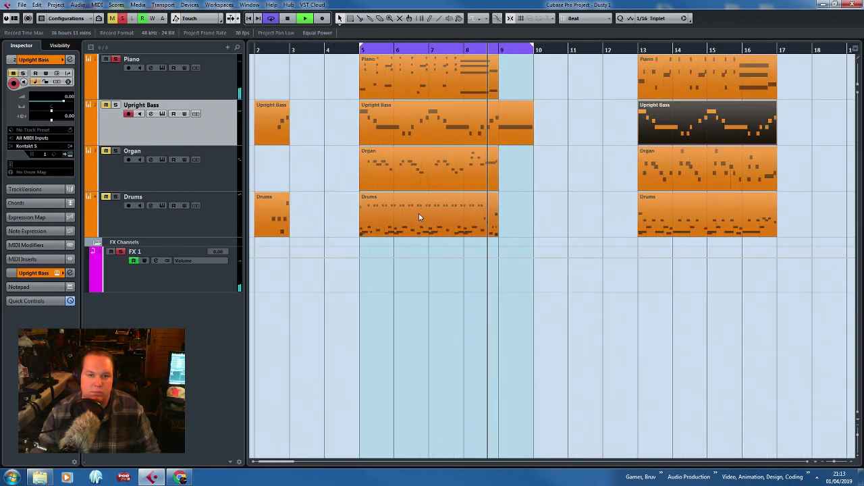
click(22, 5)
mouse_move(135, 149)
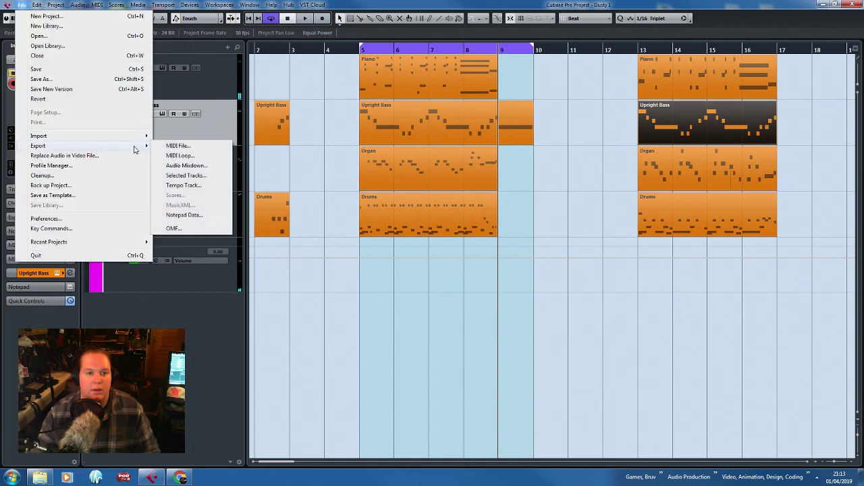
Open the piano part starting at bar 5 and extend its end to bar 10.
double_click(482, 74)
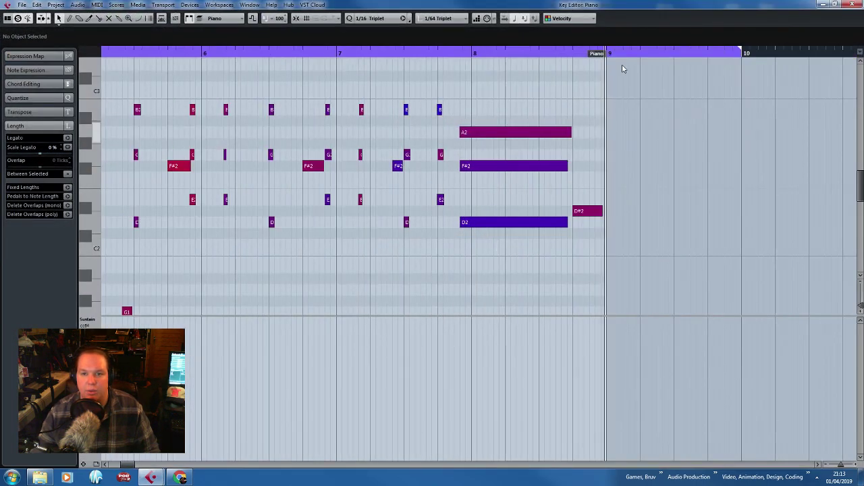
drag(603, 54, 734, 79)
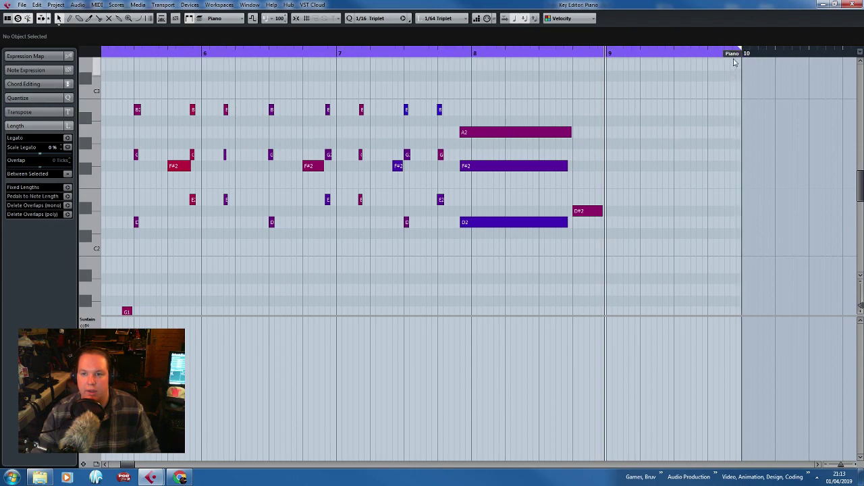
key(g)
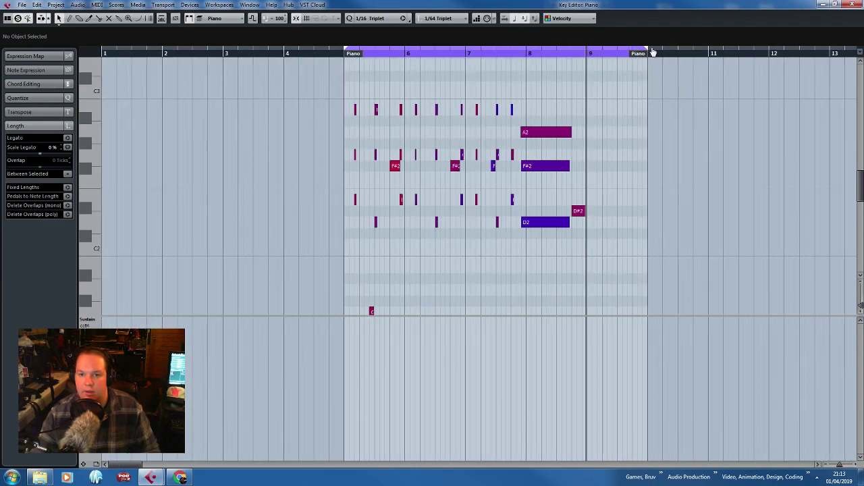
key(h)
key(h)
Copy the phrase's first E2, G2 and B2 chord to the start of bar 9.
drag(302, 229, 418, 103)
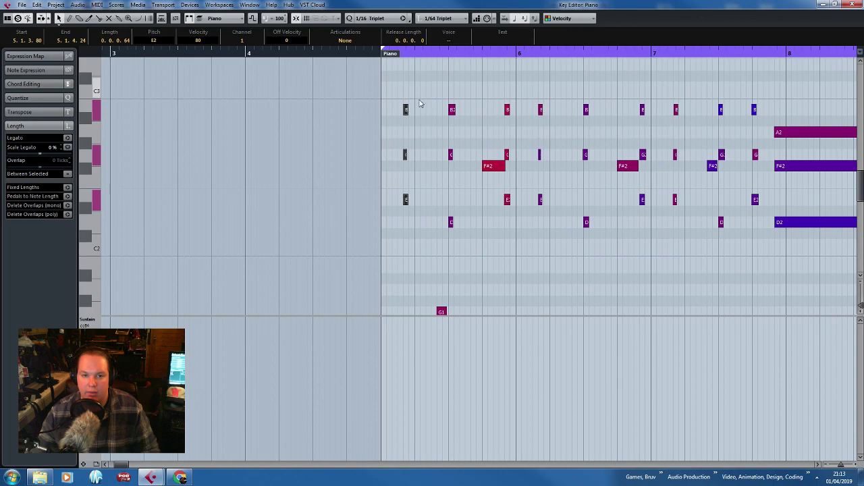
key(g)
key(g)
key(g)
key(h)
key(h)
key(h)
key(h)
key(h)
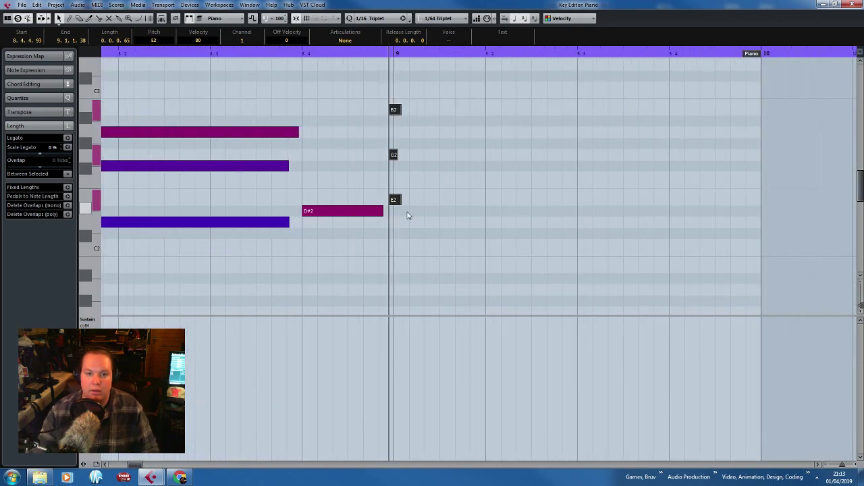
Lengthen the copied chord to fill bar 9, set its note starts to 9.1.1.10, and close the note editor.
drag(401, 157, 751, 184)
click(520, 235)
key(space)
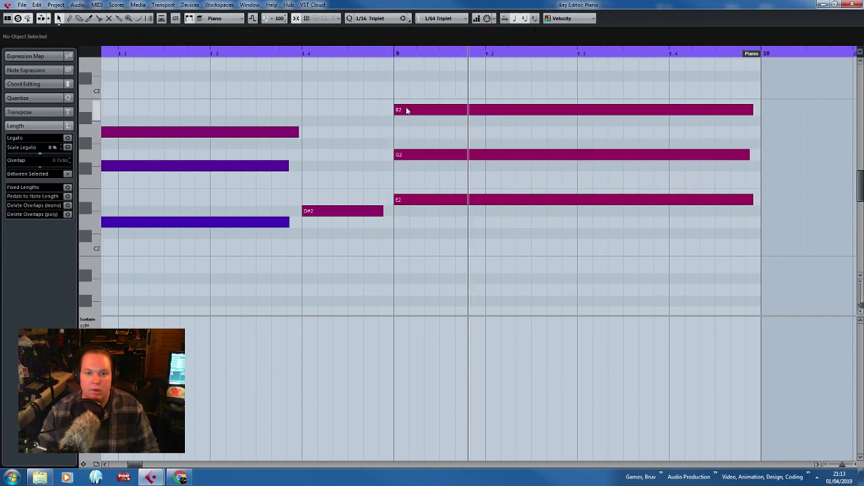
drag(394, 156, 396, 156)
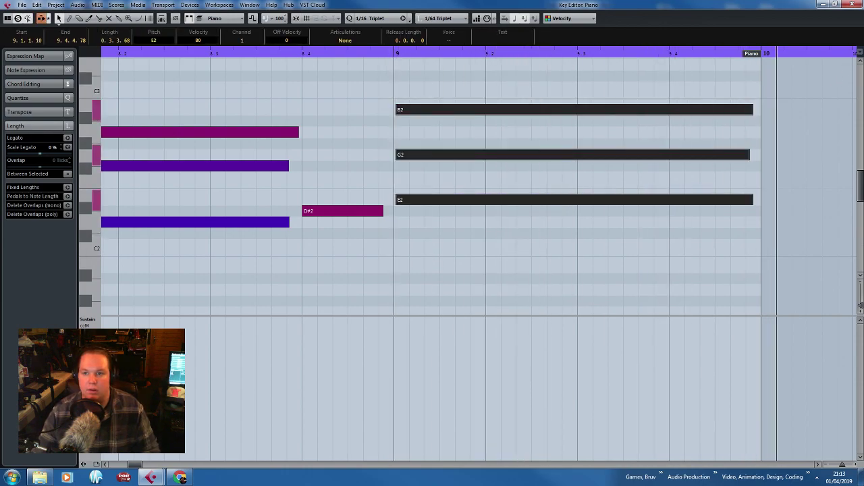
key(alt+Tab)
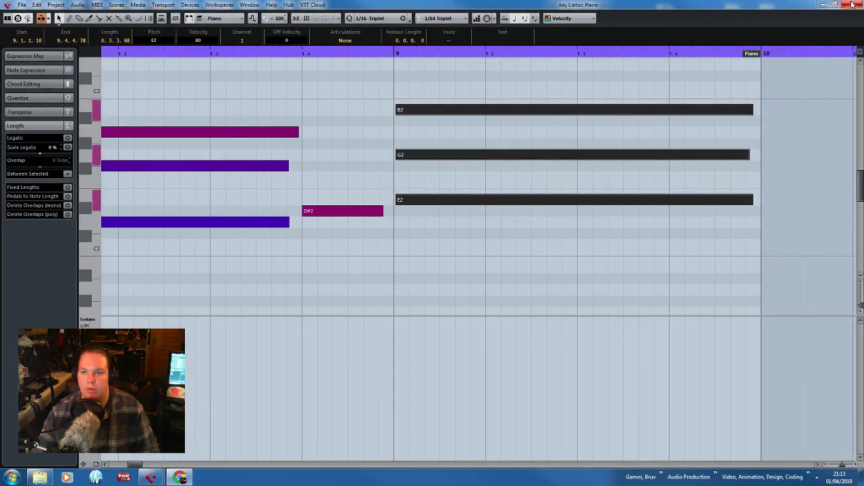
click(852, 5)
Export the piano from bar 5 to bar 11 as a Wave mixdown named "Piano Phrase A".
click(22, 5)
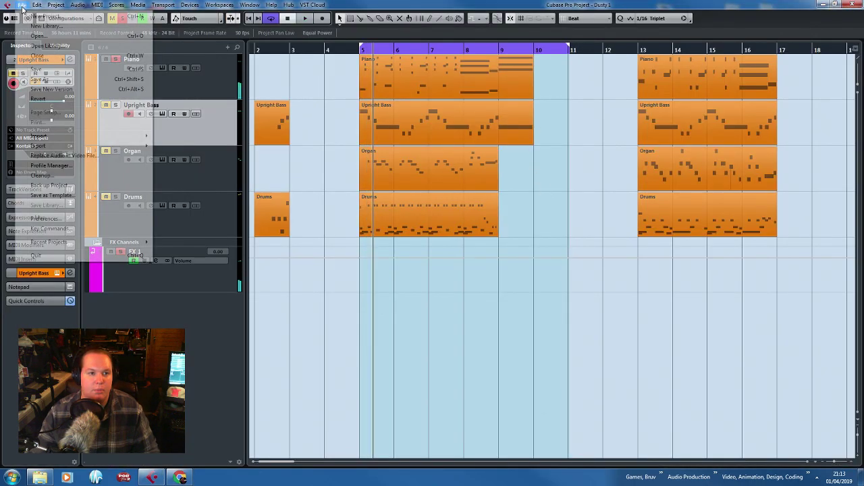
mouse_move(138, 146)
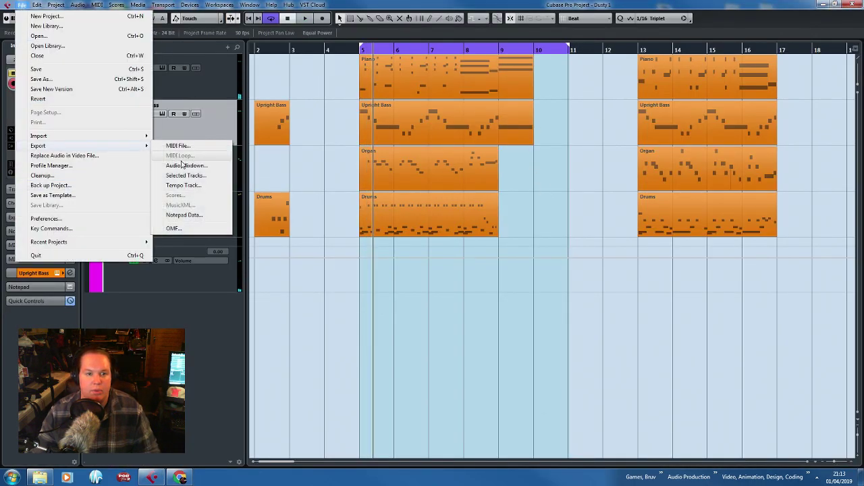
click(182, 165)
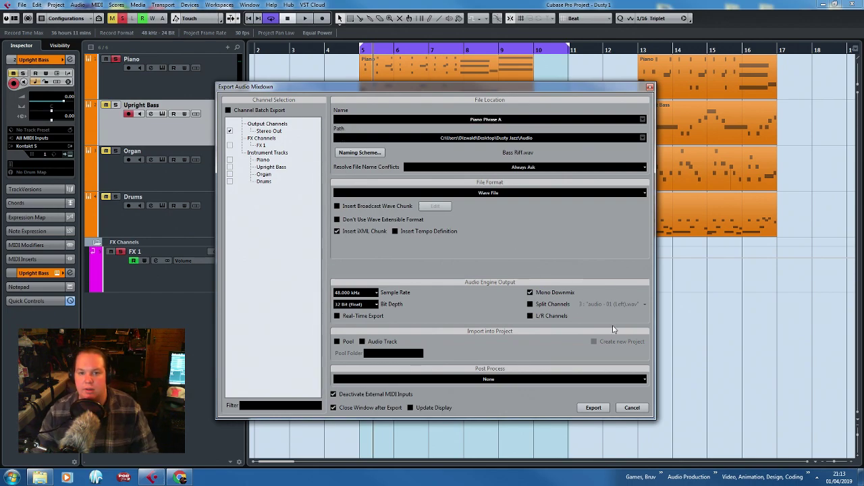
click(593, 408)
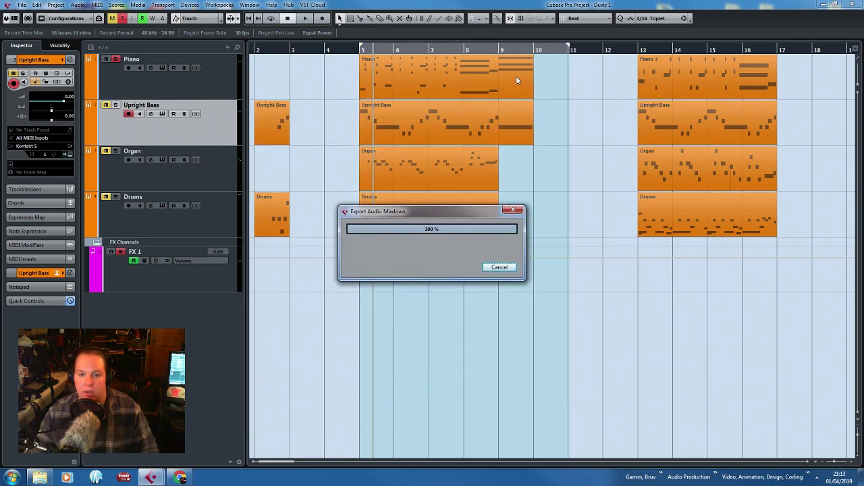
Move the piano's closing chord from bar 9 to bar 17 and set the locator range to span bar 13 to bar 19.
drag(508, 79, 785, 81)
drag(643, 45, 848, 44)
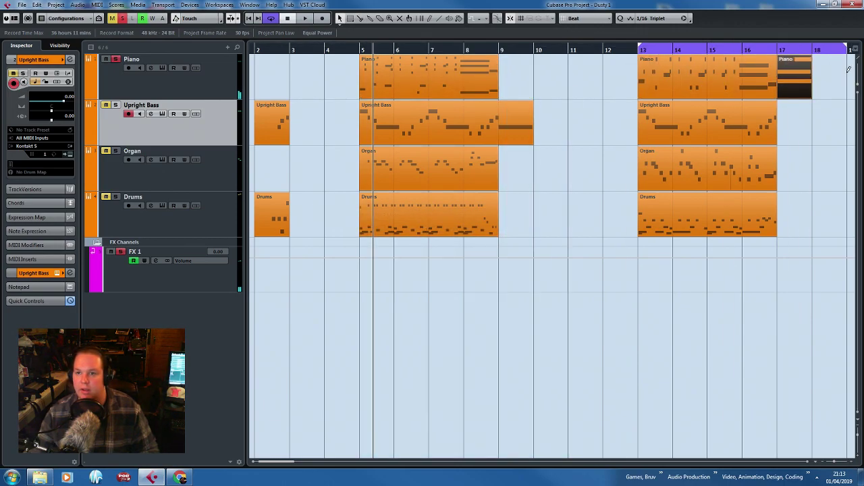
Play back the second piano phrase from bar 13 and join the bar 17 chord part onto it.
click(637, 48)
key(space)
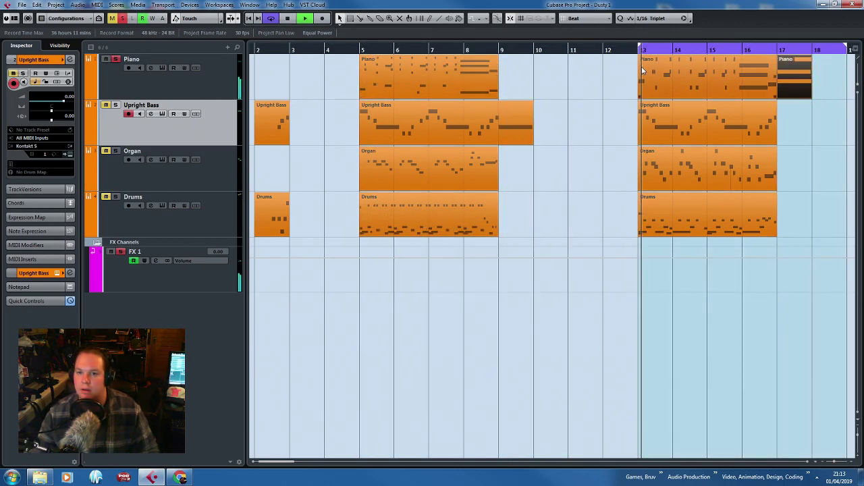
scroll(830, 199, up, 2)
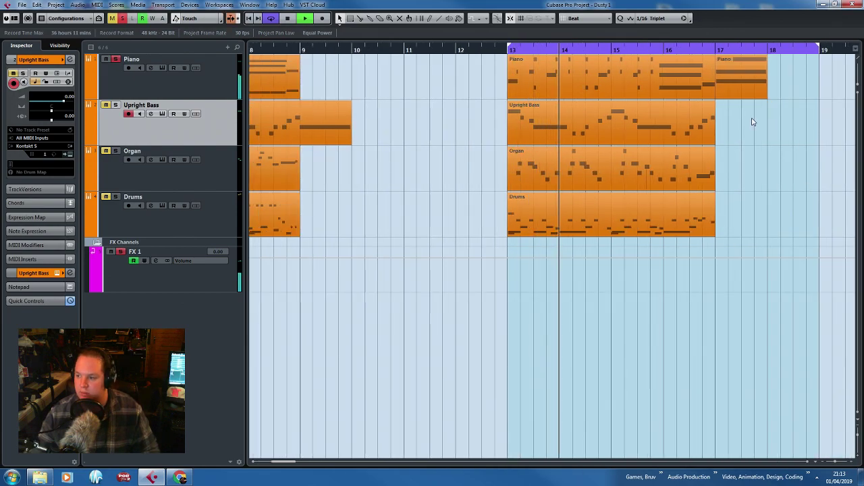
scroll(750, 120, up, 1)
scroll(749, 119, up, 1)
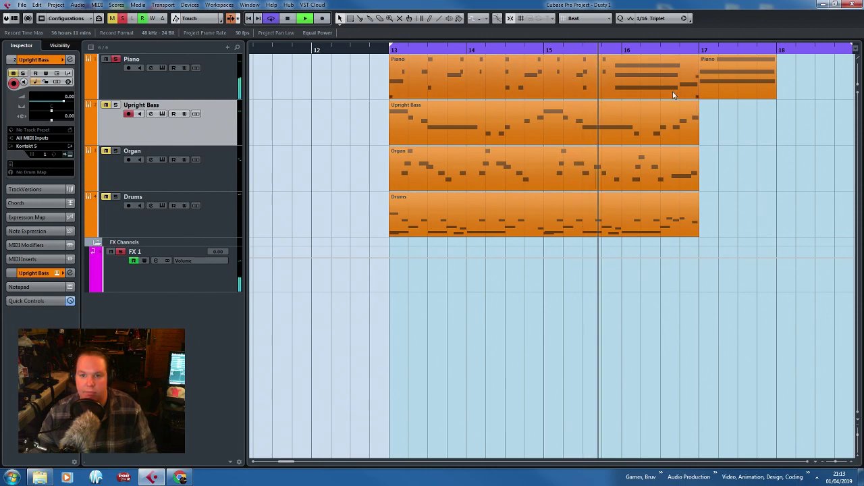
scroll(776, 197, down, 1)
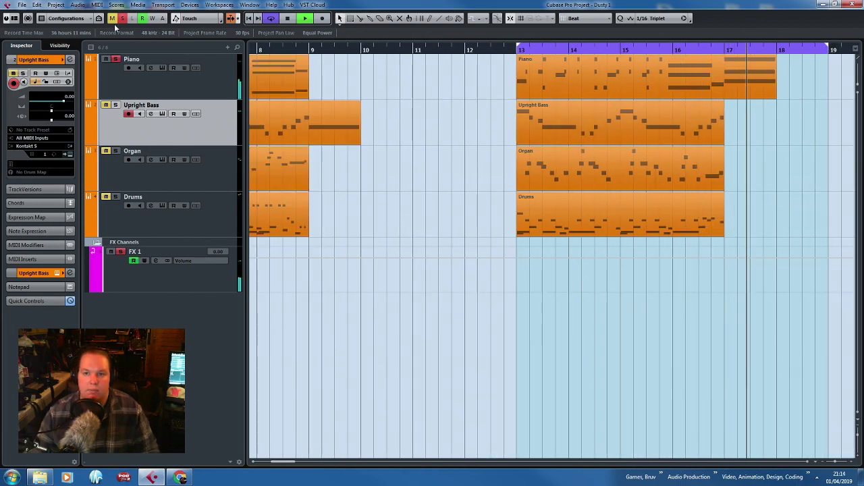
click(22, 4)
mouse_move(76, 145)
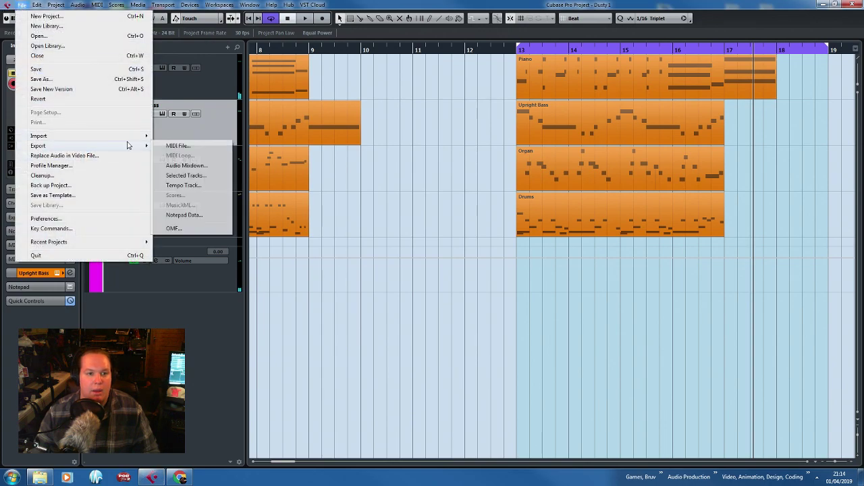
click(433, 133)
Stagger the piano's bar 17 chord by delaying the start of G2 and setting the start of B2 to 17.1.1.68.
double_click(752, 62)
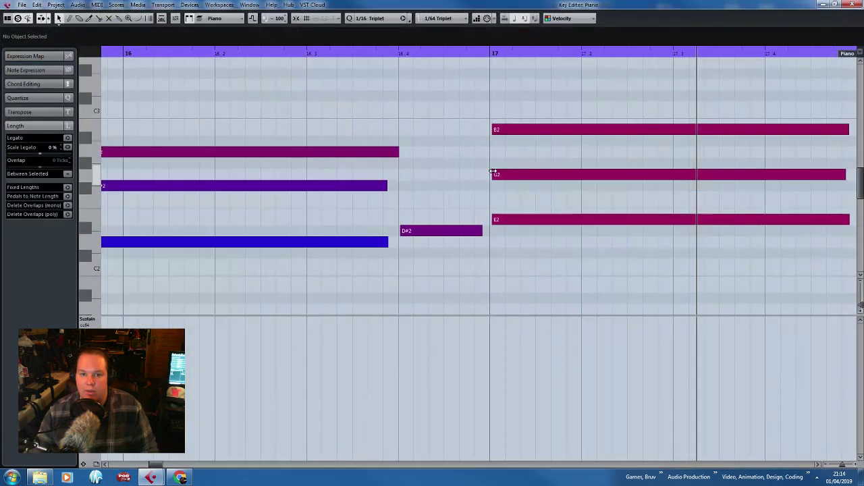
click(500, 173)
drag(493, 130, 512, 131)
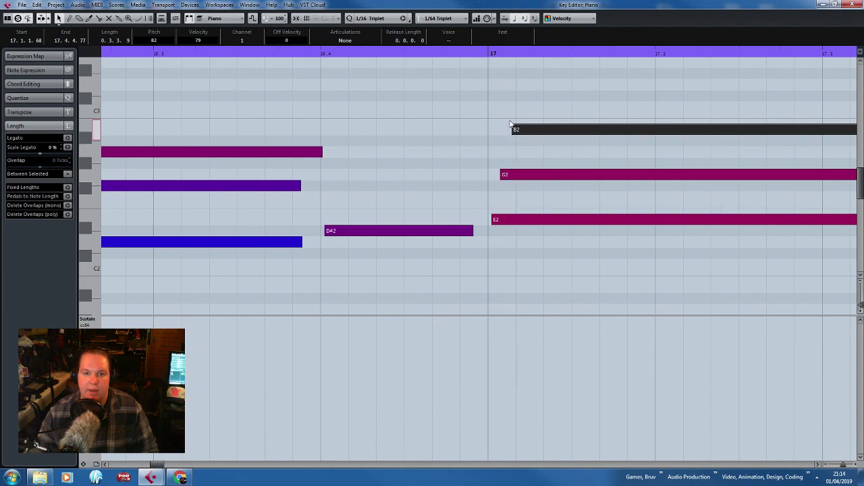
Play back the staggered chord from bar 17 to check its timing.
click(482, 52)
key(space)
key(space)
scroll(336, 103, down, 4)
click(240, 84)
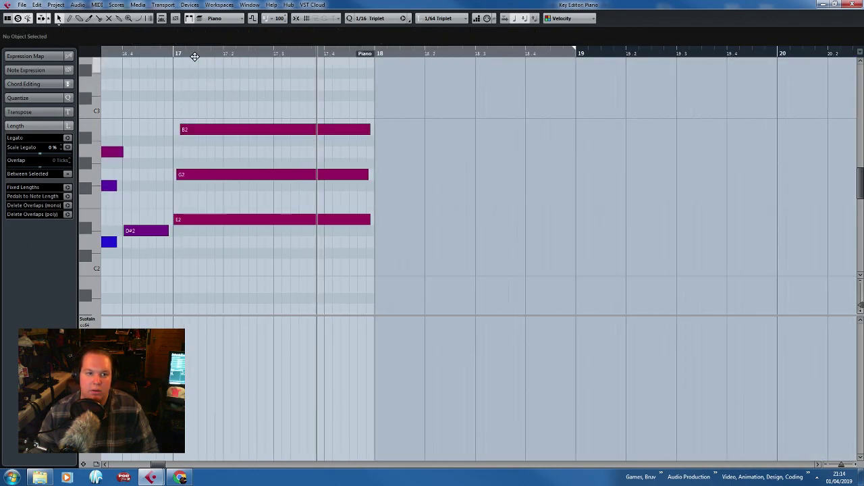
click(174, 54)
key(space)
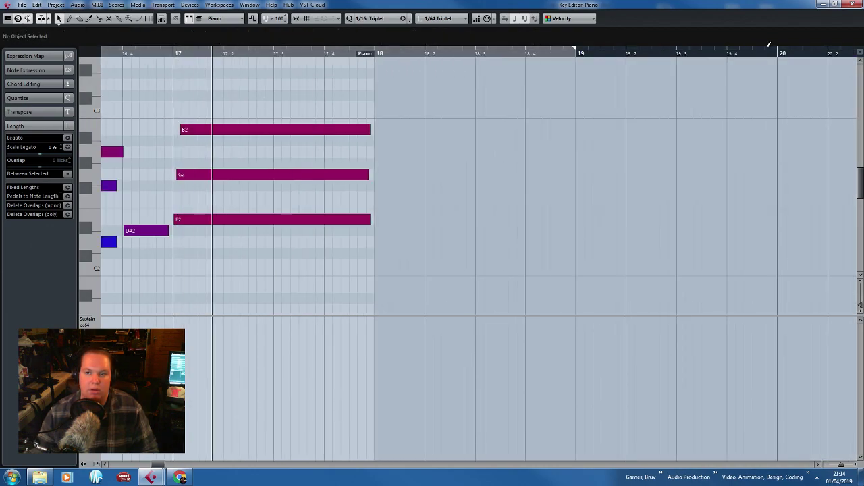
Display velocity in the piano part's controller lane and grade the bar 17 chord's velocities downward from E2 to B2, with B2 at 67.
click(852, 4)
click(22, 5)
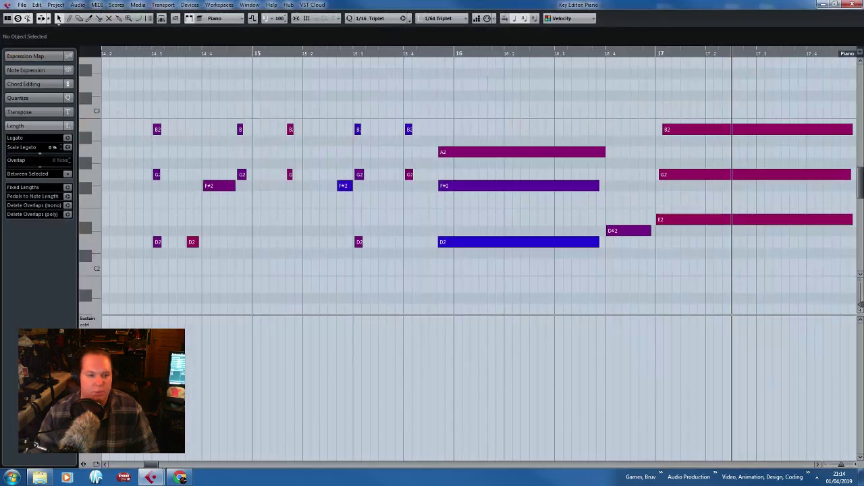
click(97, 319)
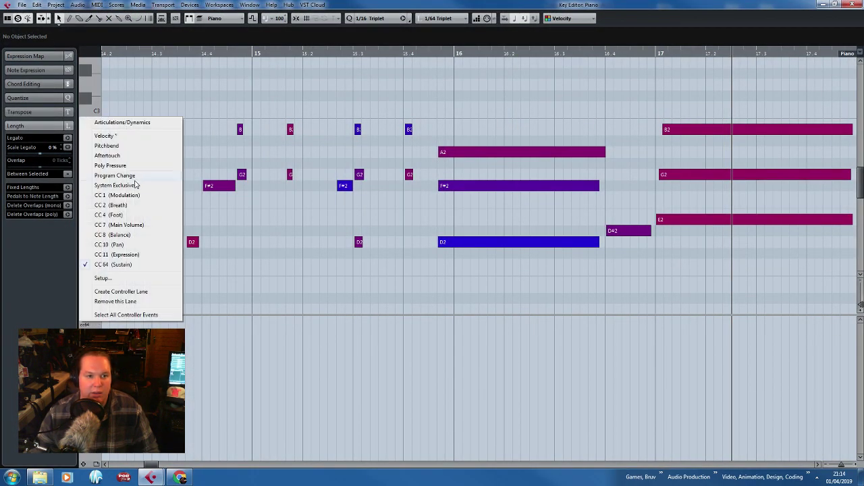
click(125, 137)
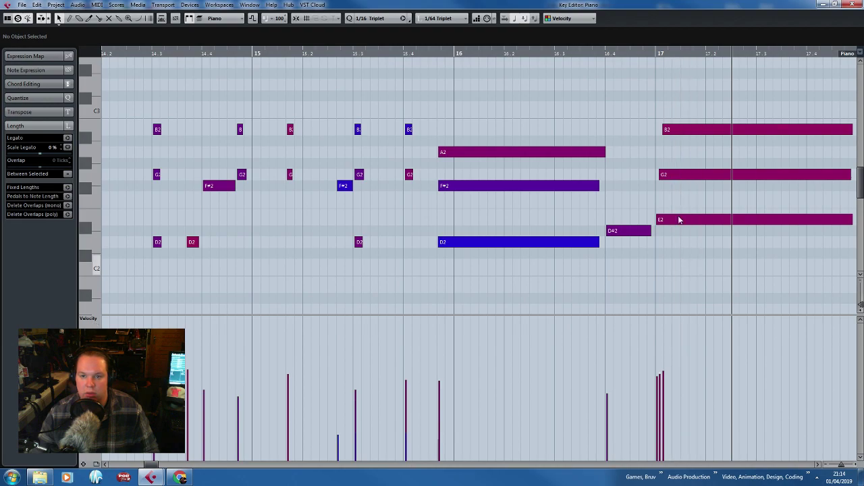
drag(662, 341, 677, 386)
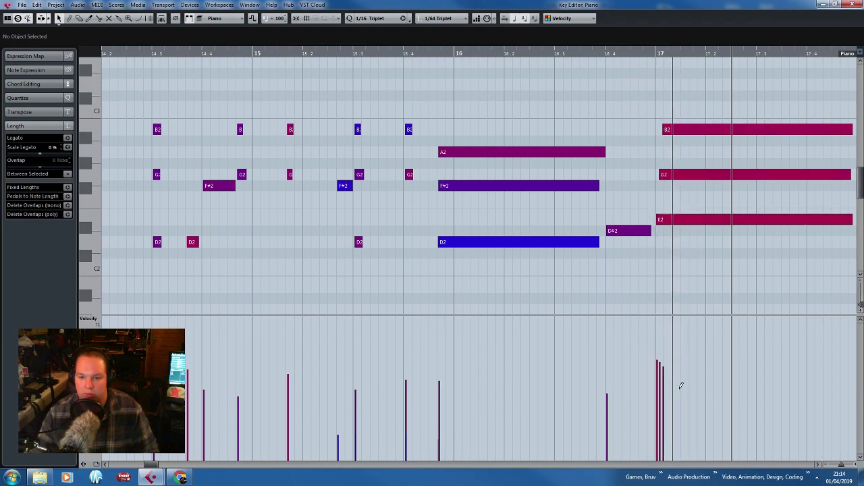
drag(656, 354, 665, 386)
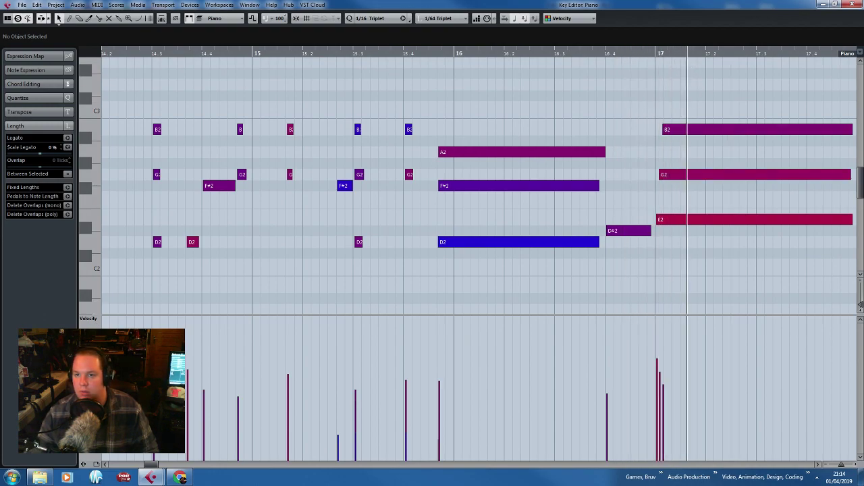
Delay G2 further, set the start of B2 to 17.1.2.39, and play back the rolled chord before closing the note editor.
drag(659, 174, 663, 174)
drag(663, 129, 673, 130)
click(625, 50)
key(space)
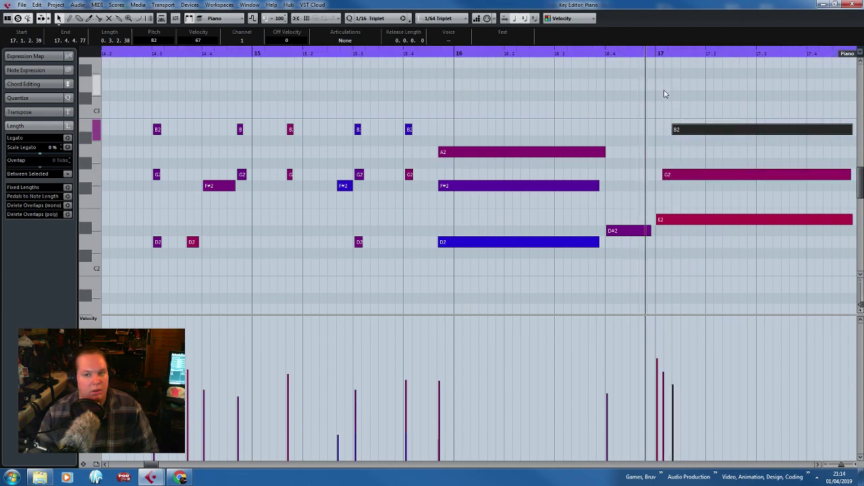
click(851, 5)
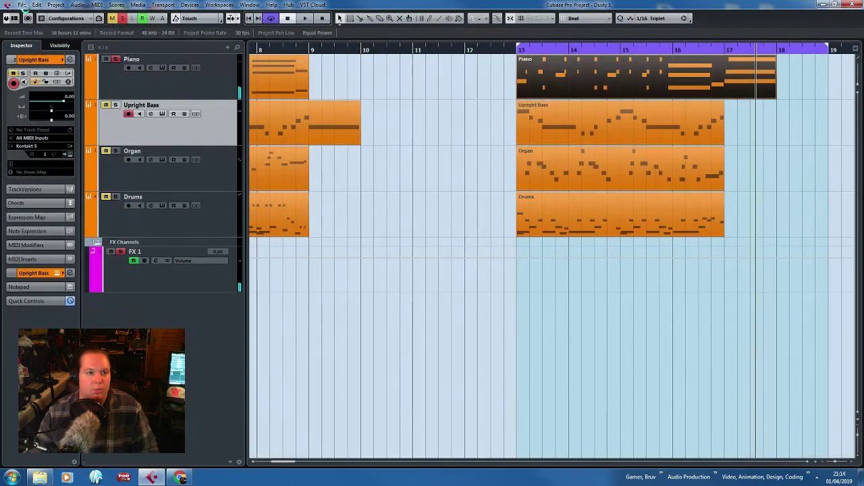
Export the piano from bar 13 to bar 19 as a Wave mixdown named "Piano Phrase B".
click(22, 6)
mouse_move(81, 145)
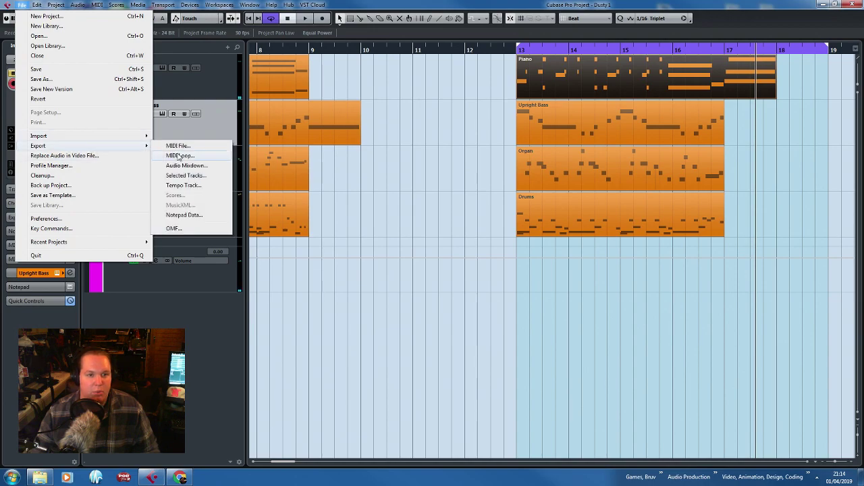
key(End)
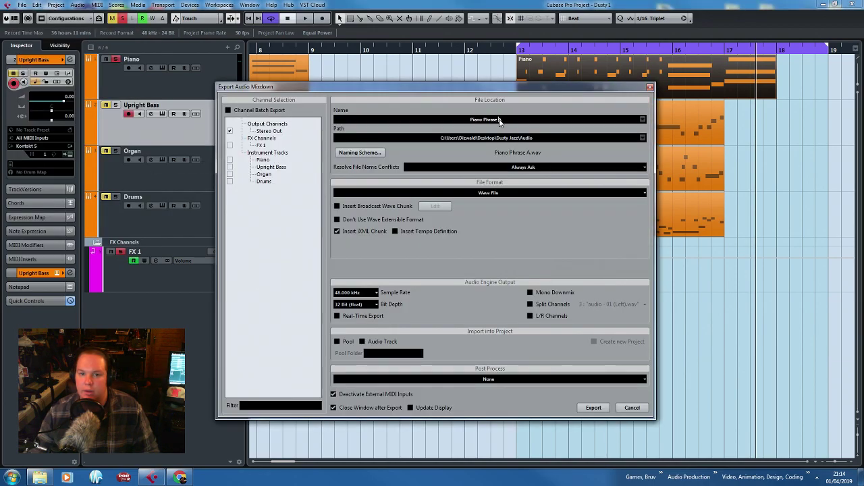
key(BackSpace)
text(B)
click(592, 407)
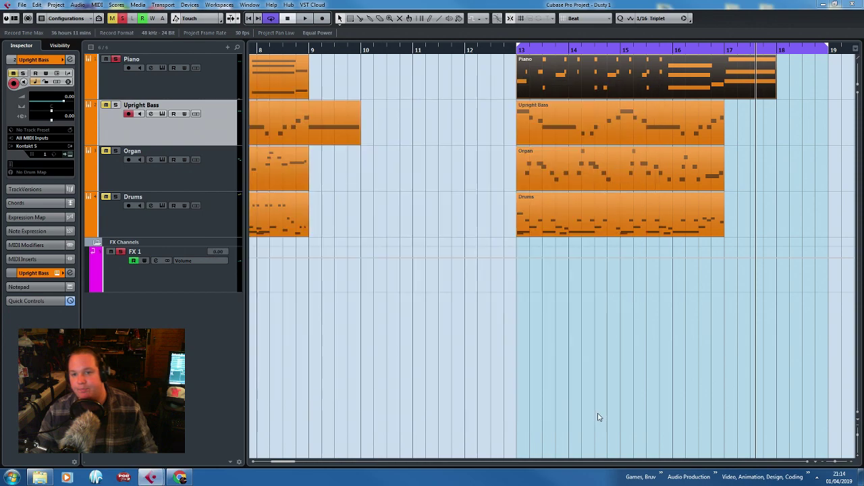